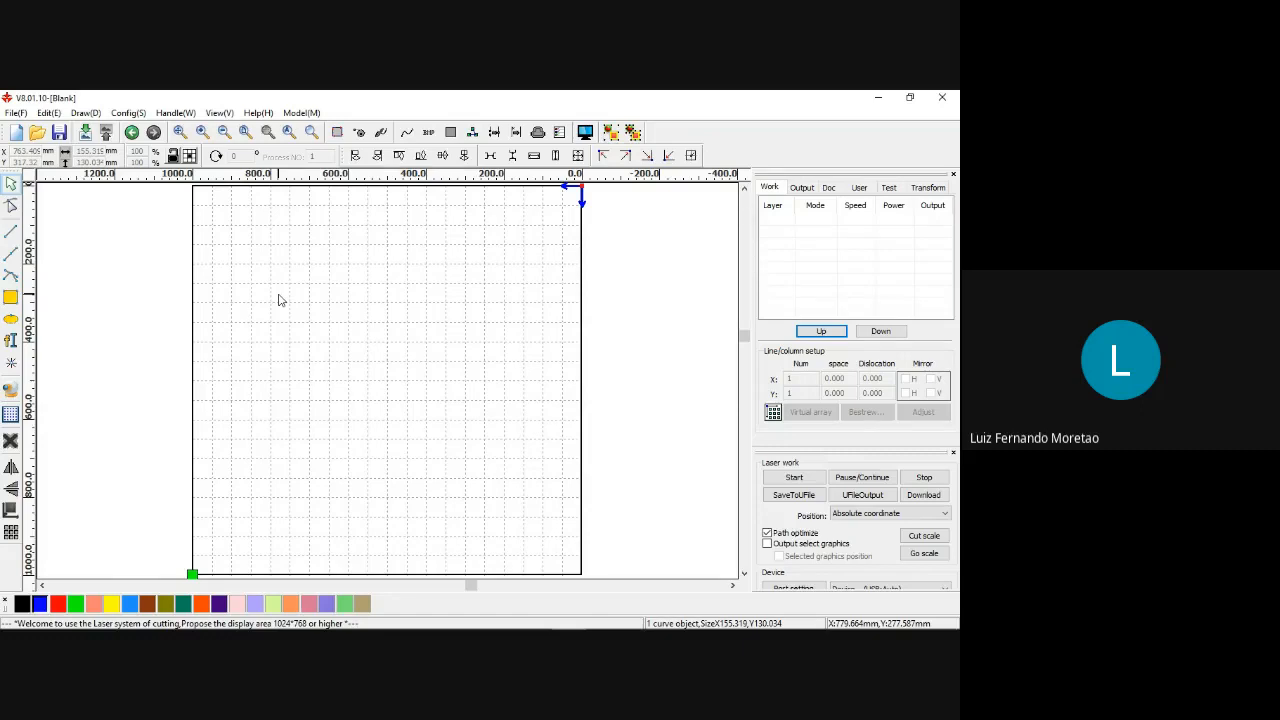
pyautogui.click(10, 299)
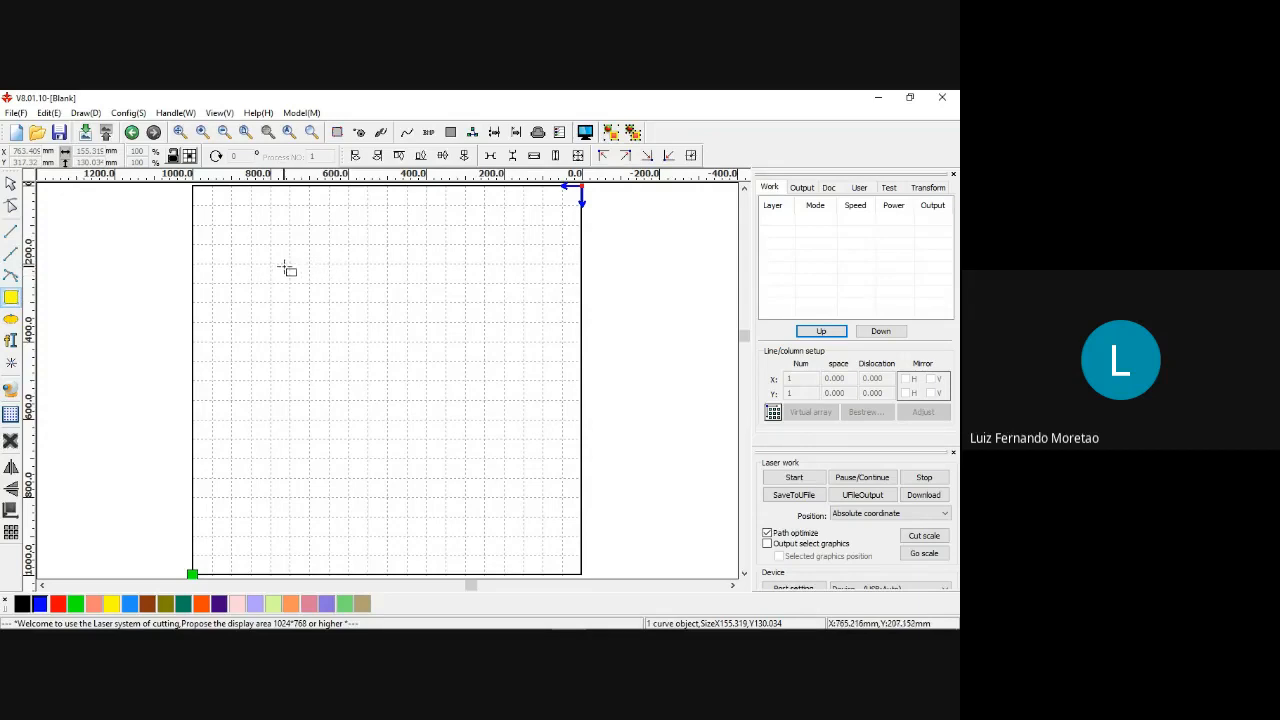
pyautogui.moveTo(291, 266)
pyautogui.mouseDown()
pyautogui.moveTo(360, 306)
pyautogui.moveTo(372, 348)
pyautogui.moveTo(468, 366)
pyautogui.mouseUp()
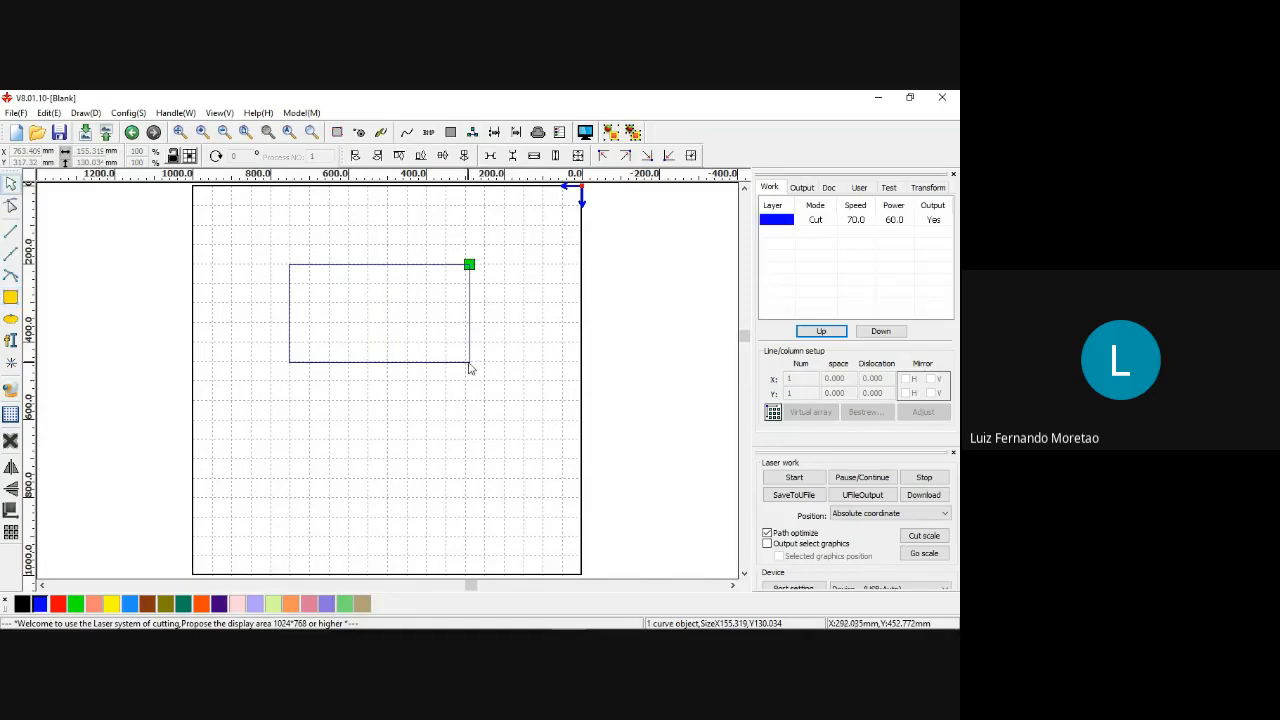
pyautogui.press('Delete')
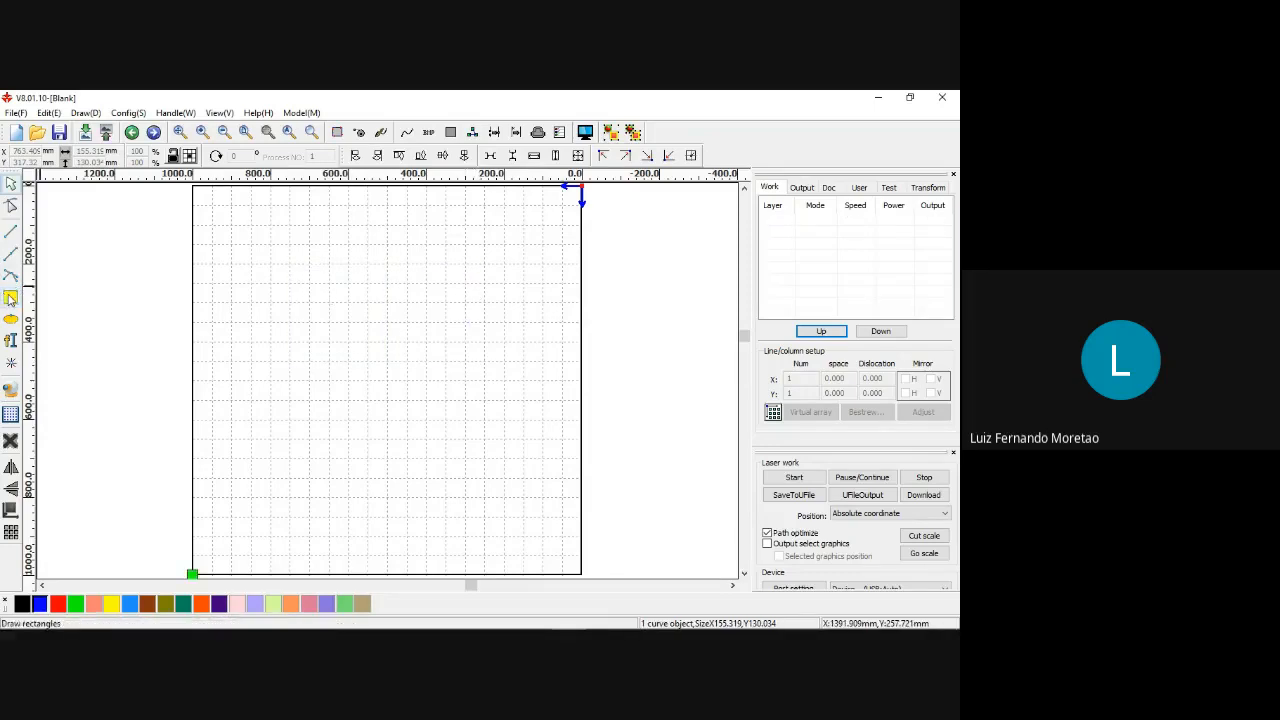
pyautogui.press('r')
pyautogui.moveTo(304, 270); pyautogui.dragTo(430, 381)
pyautogui.press('Delete')
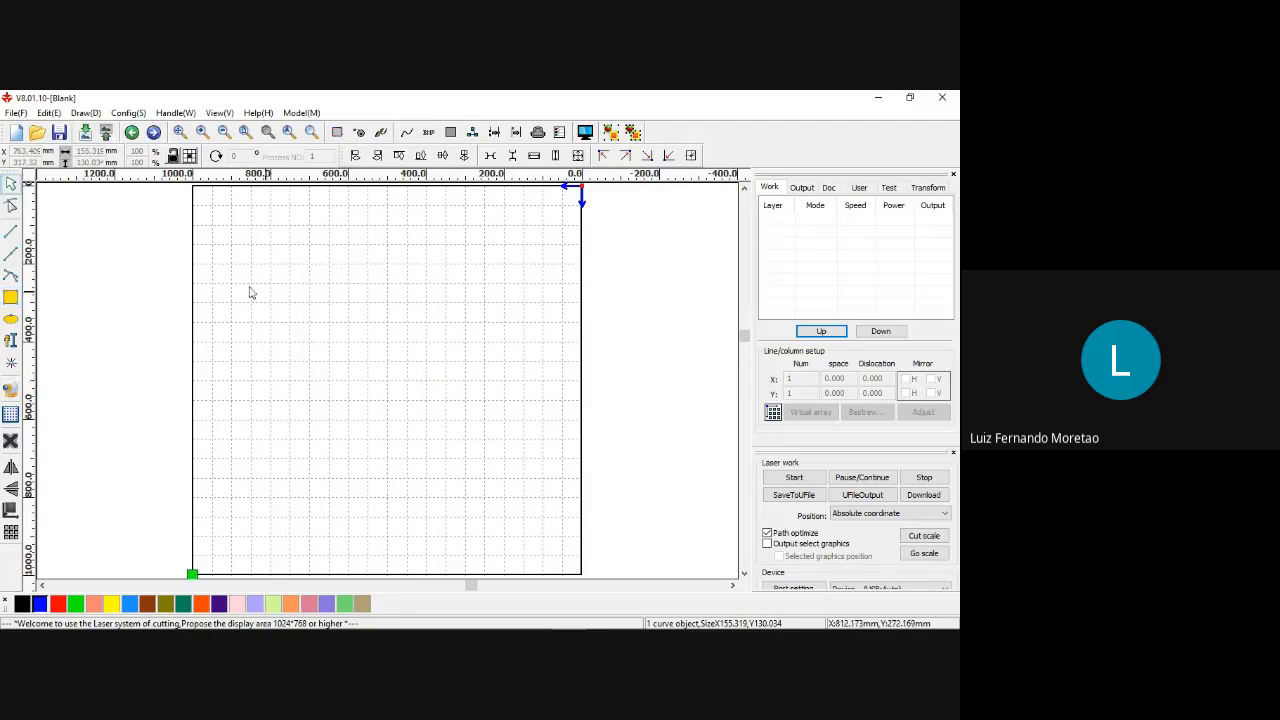
# Draw a rectangle about 265 by 271 mm, try a width of 500 mm on it, and delete it.
pyautogui.click(11, 297)
pyautogui.moveTo(271, 273); pyautogui.dragTo(376, 381)
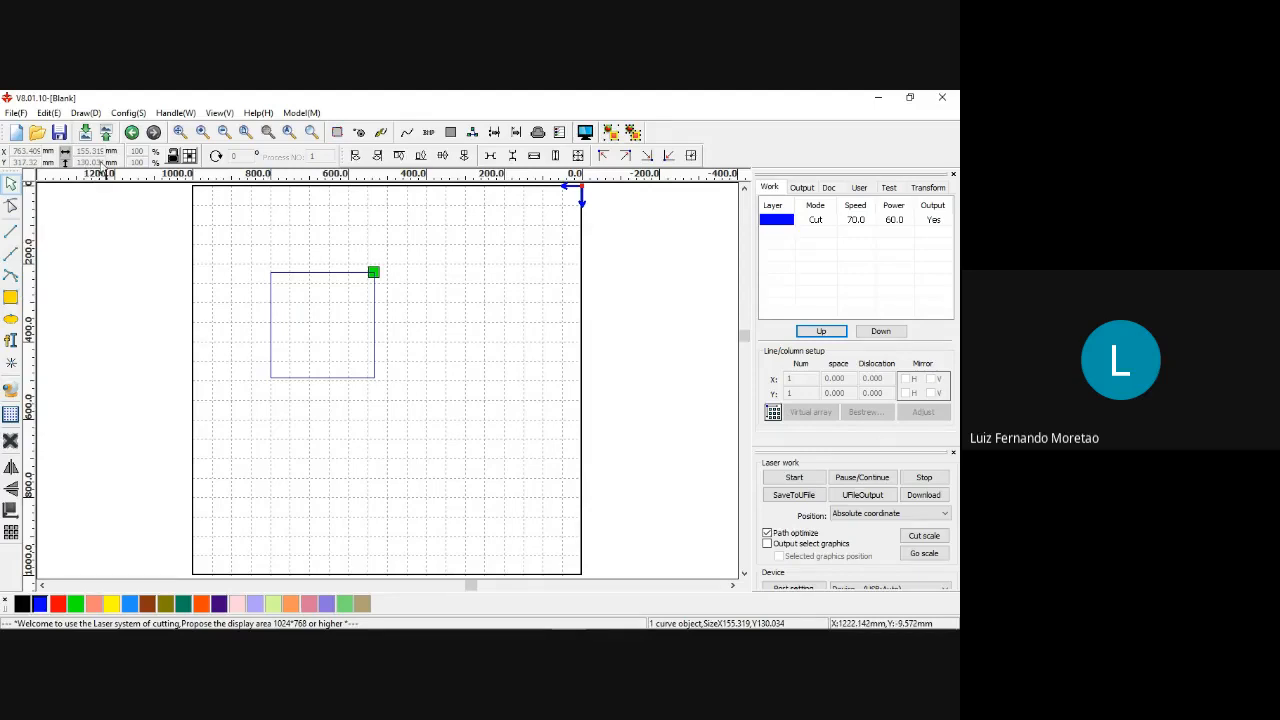
pyautogui.click(349, 286)
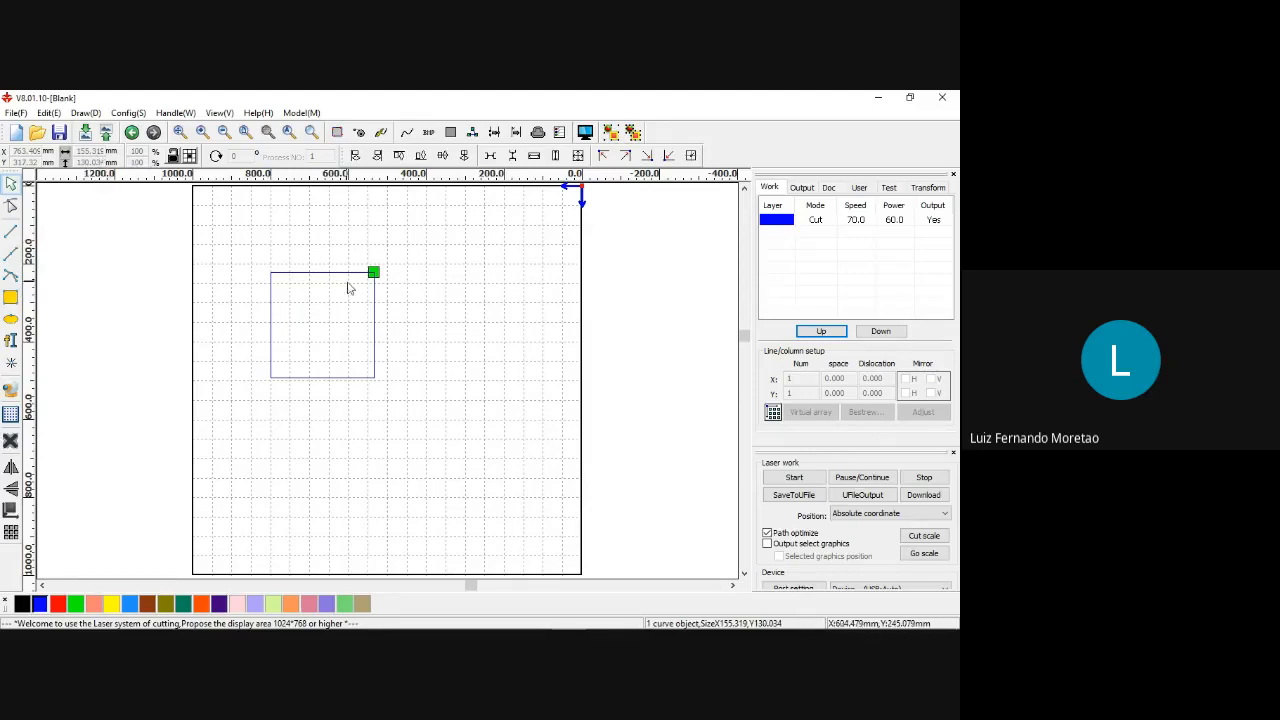
pyautogui.click(354, 274)
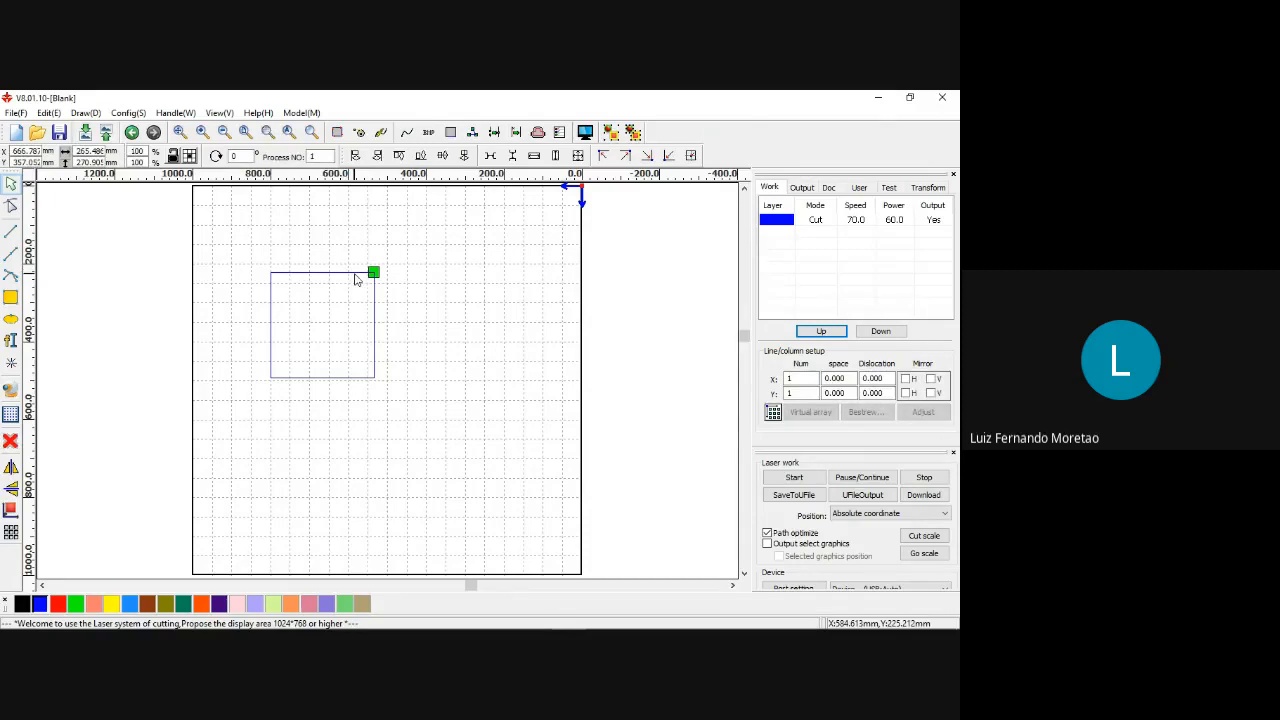
pyautogui.click(355, 279)
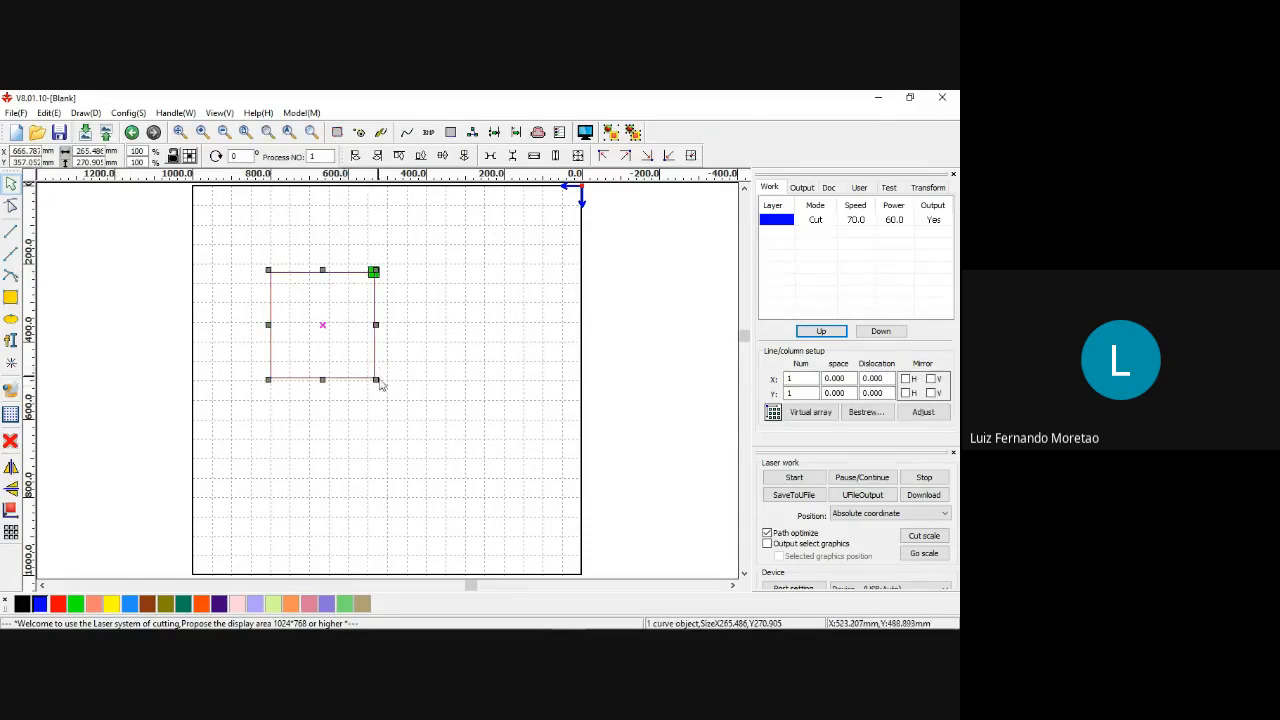
pyautogui.doubleClick(79, 150)
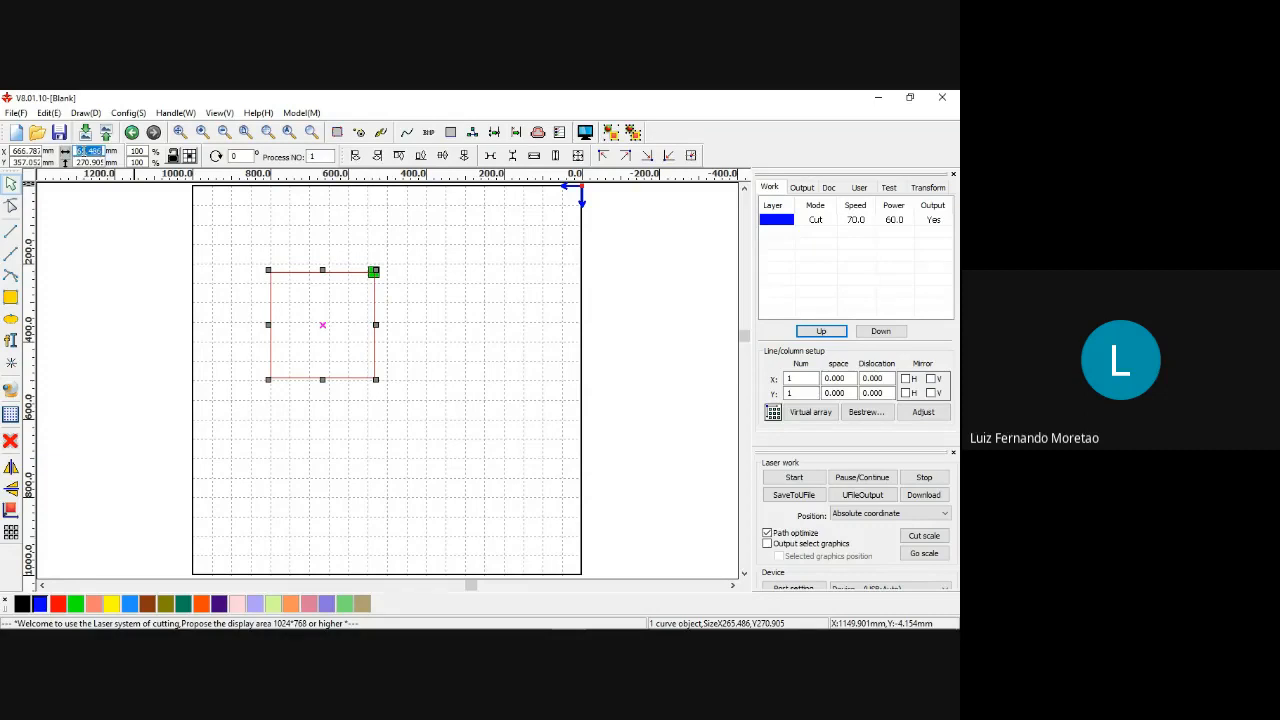
pyautogui.write('500')
pyautogui.press('Return')
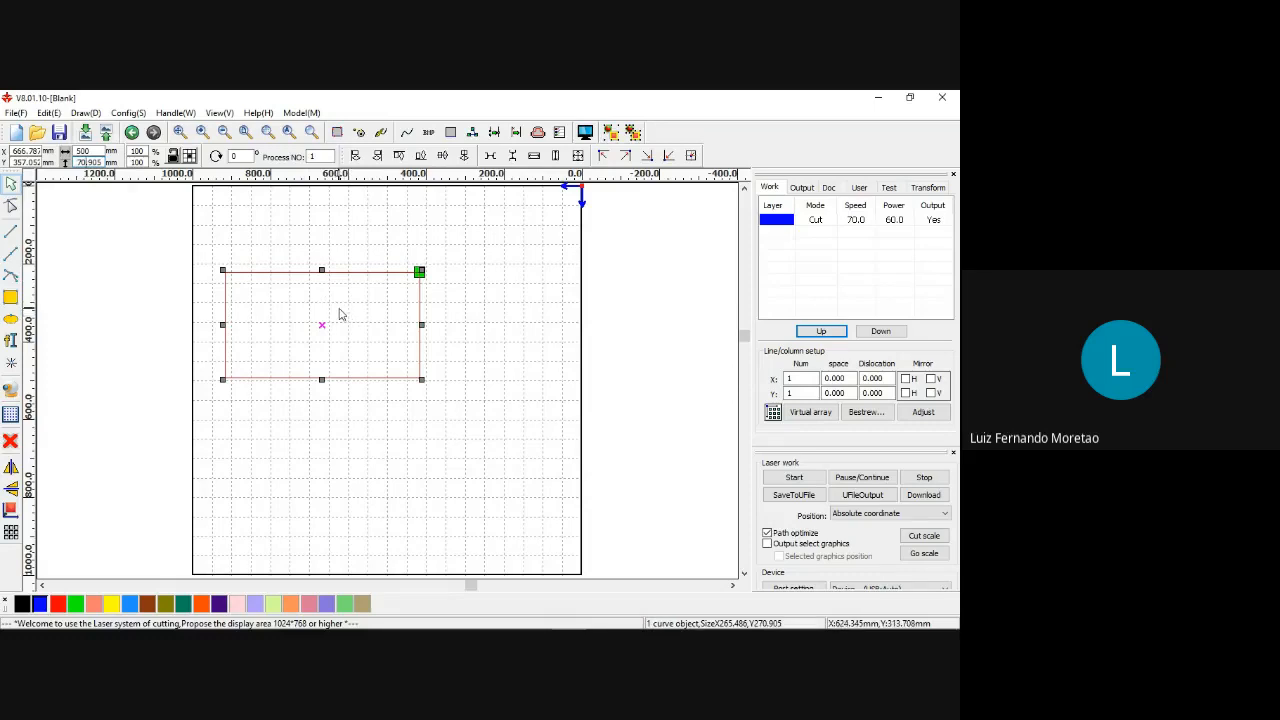
pyautogui.press('Delete')
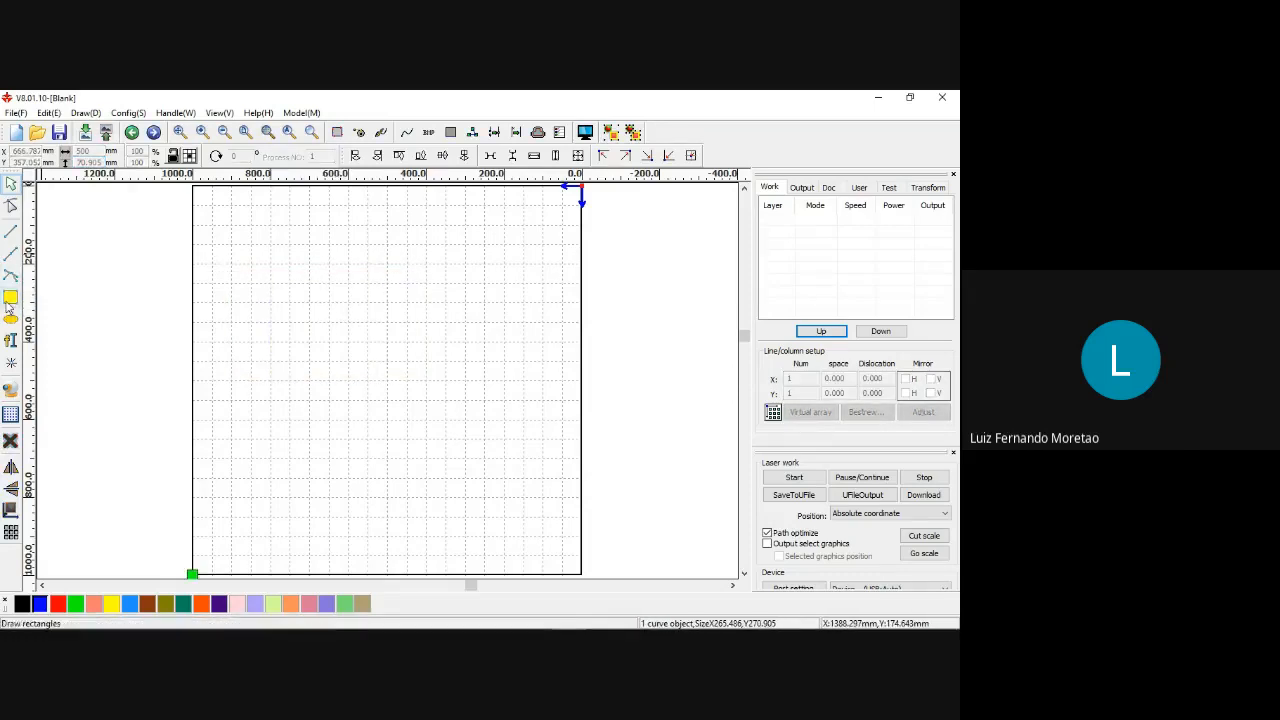
# Draw a rectangle in the upper part of the work area and set its width and height to 500 mm.
pyautogui.moveTo(273, 267); pyautogui.dragTo(351, 341)
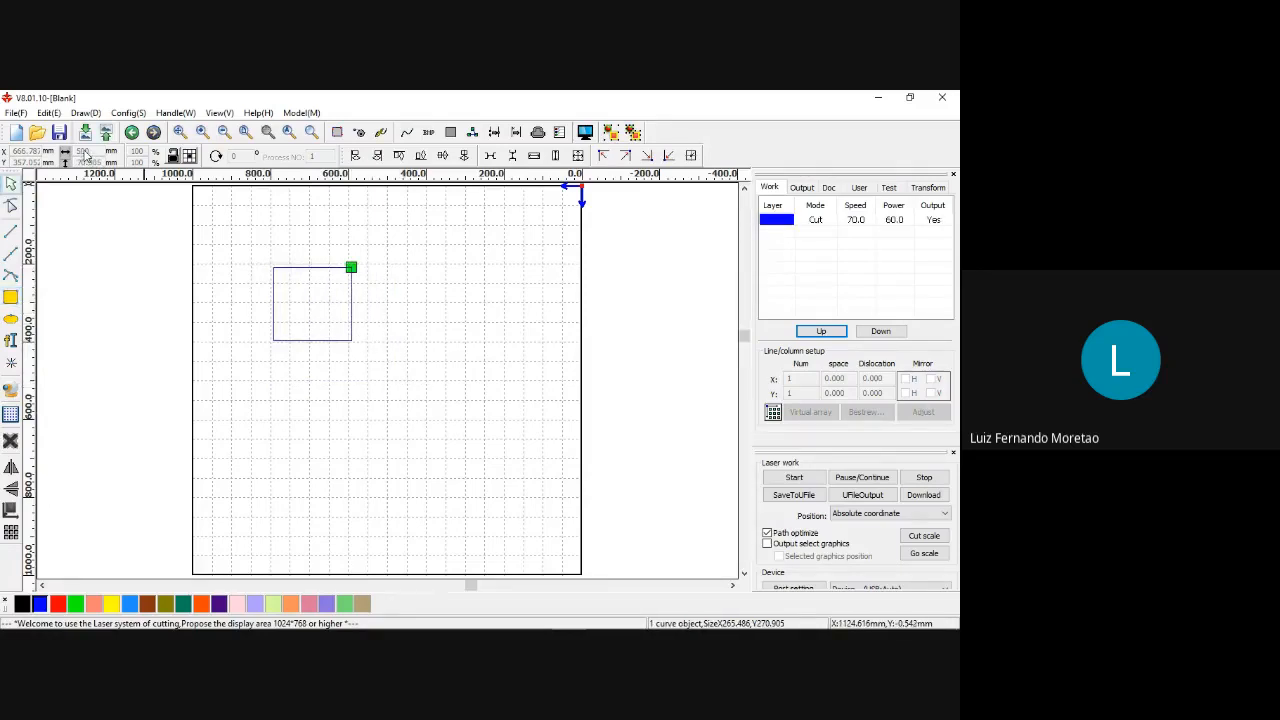
pyautogui.click(291, 267)
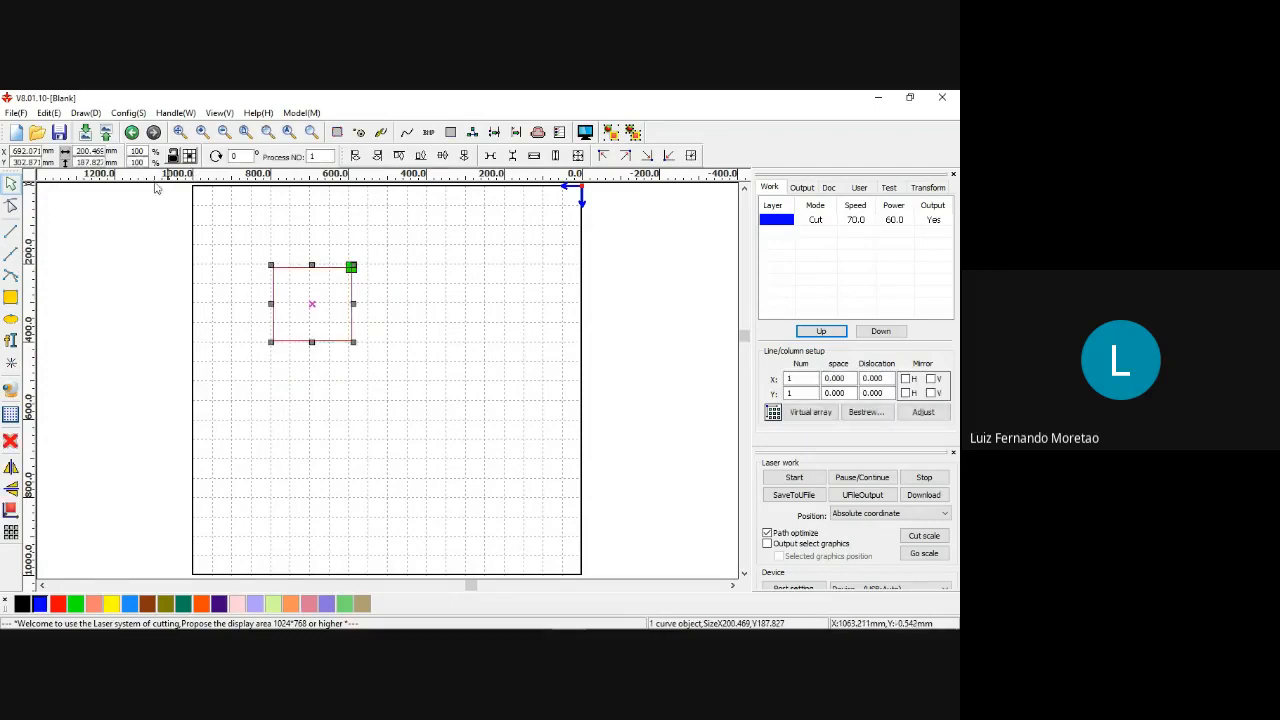
pyautogui.doubleClick(94, 151)
pyautogui.doubleClick(91, 151)
pyautogui.write('500')
pyautogui.press('Return')
pyautogui.doubleClick(88, 162)
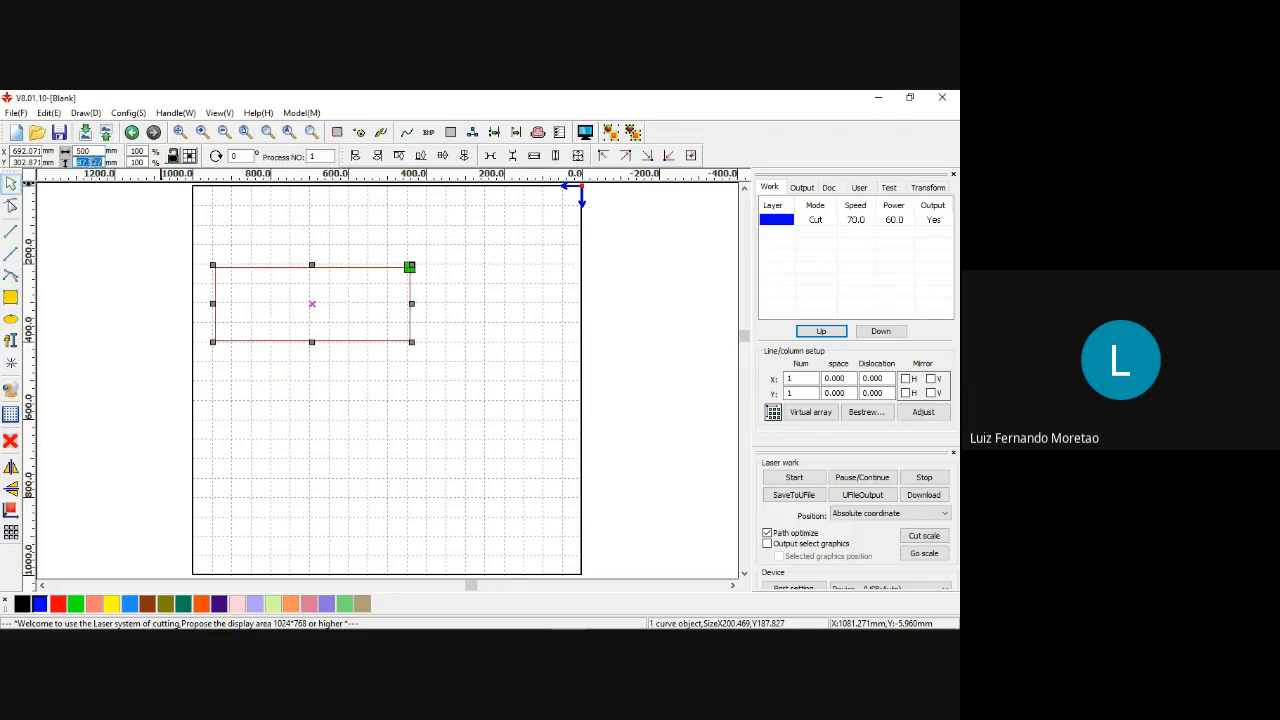
pyautogui.write('500')
pyautogui.click(314, 243)
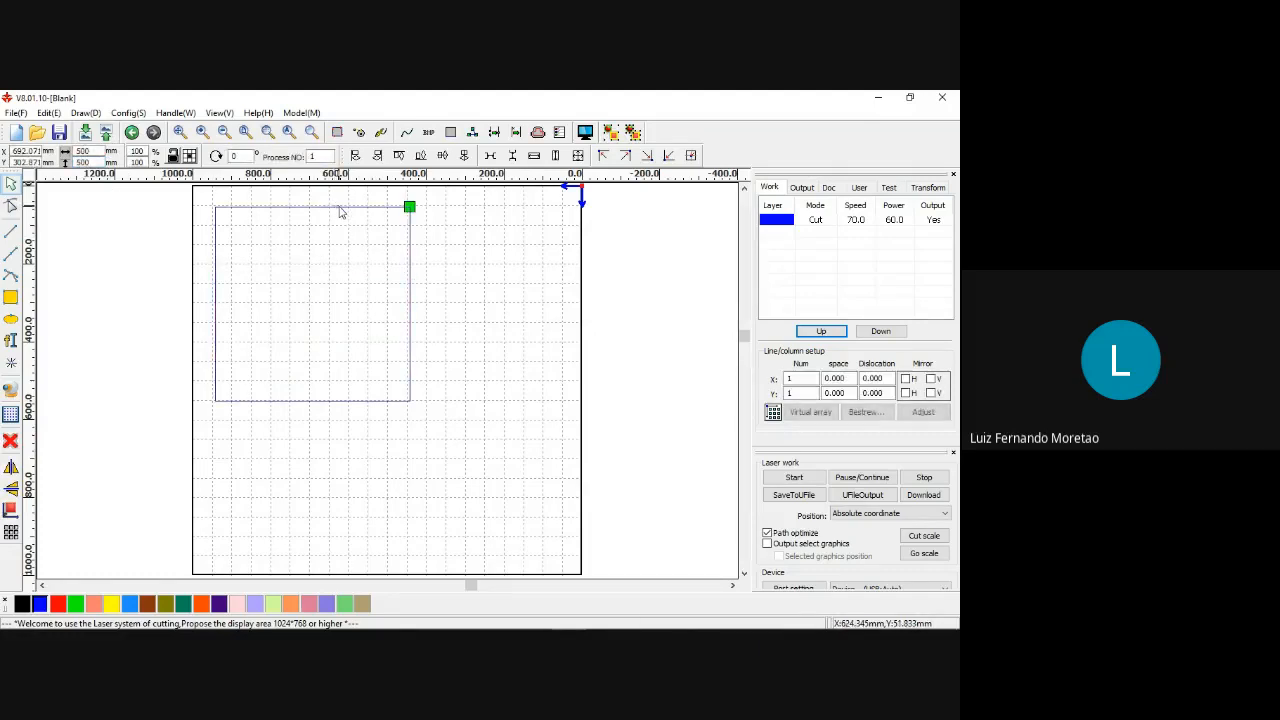
# Center the 500 mm square on the page, and move it to about X 664 mm, Y 281 mm.
pyautogui.click(345, 209)
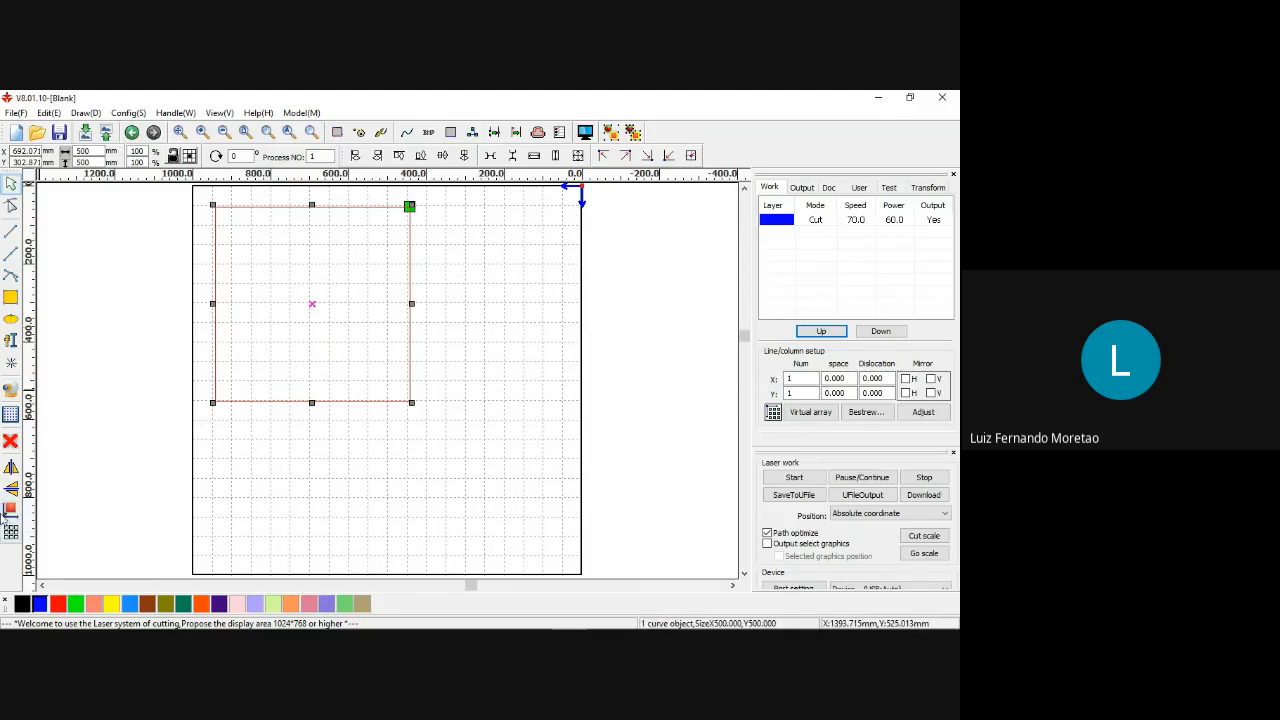
pyautogui.click(10, 514)
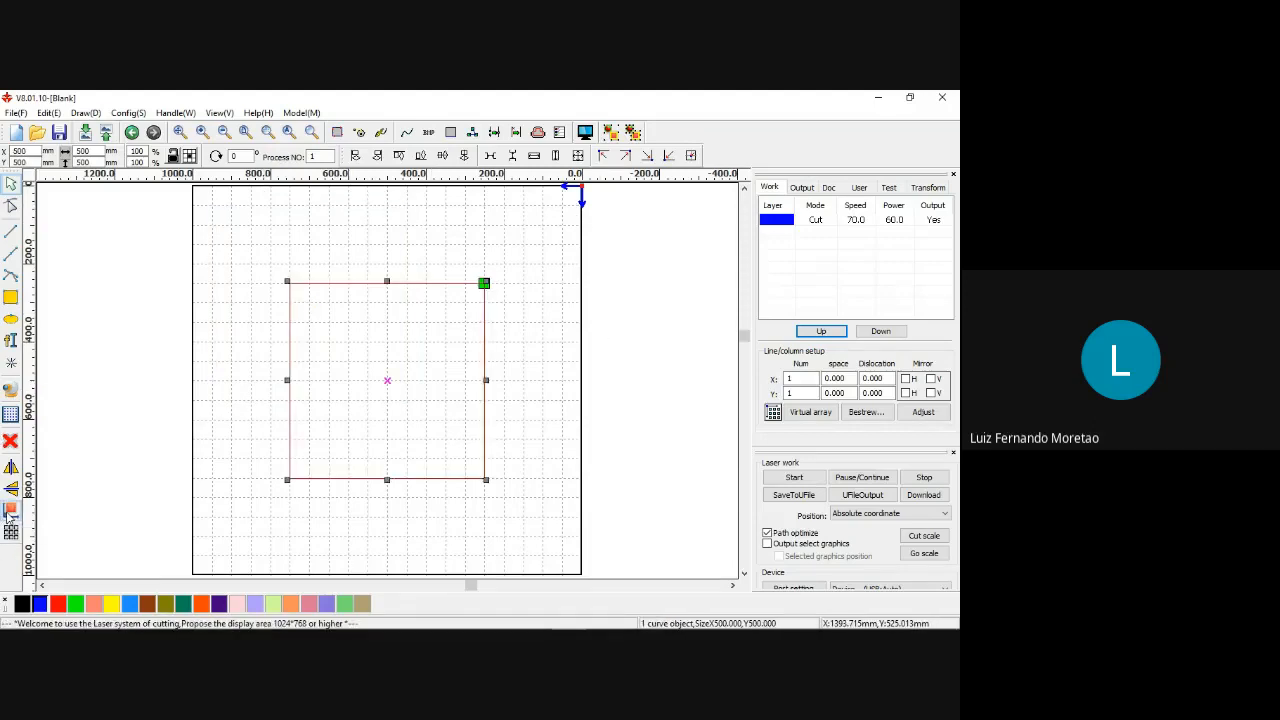
pyautogui.click(393, 293)
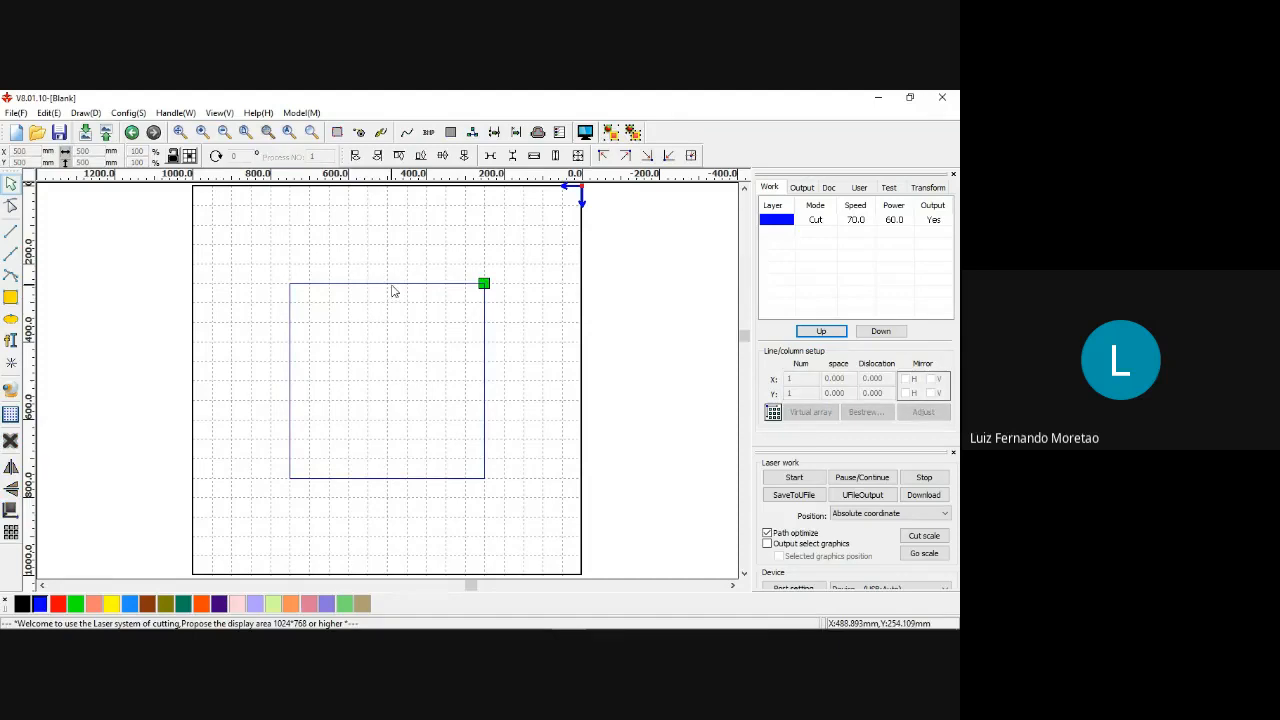
pyautogui.click(393, 286)
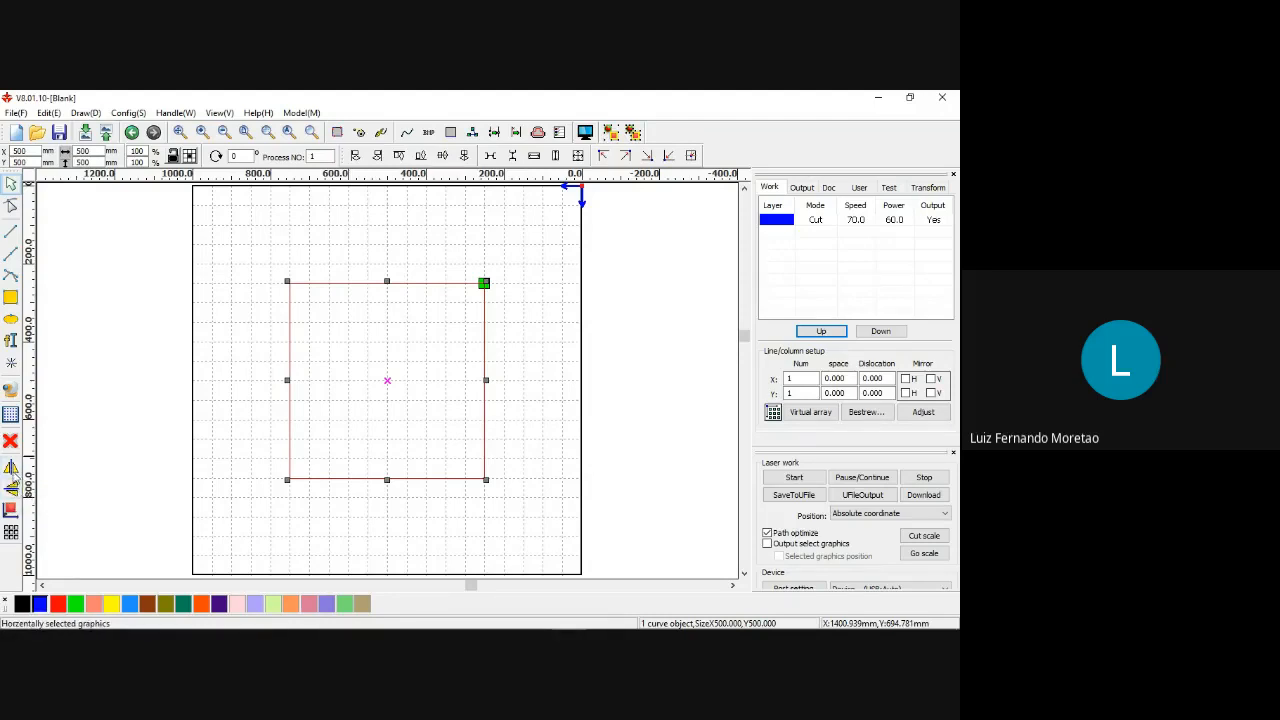
pyautogui.moveTo(435, 296); pyautogui.dragTo(365, 197)
pyautogui.click(11, 532)
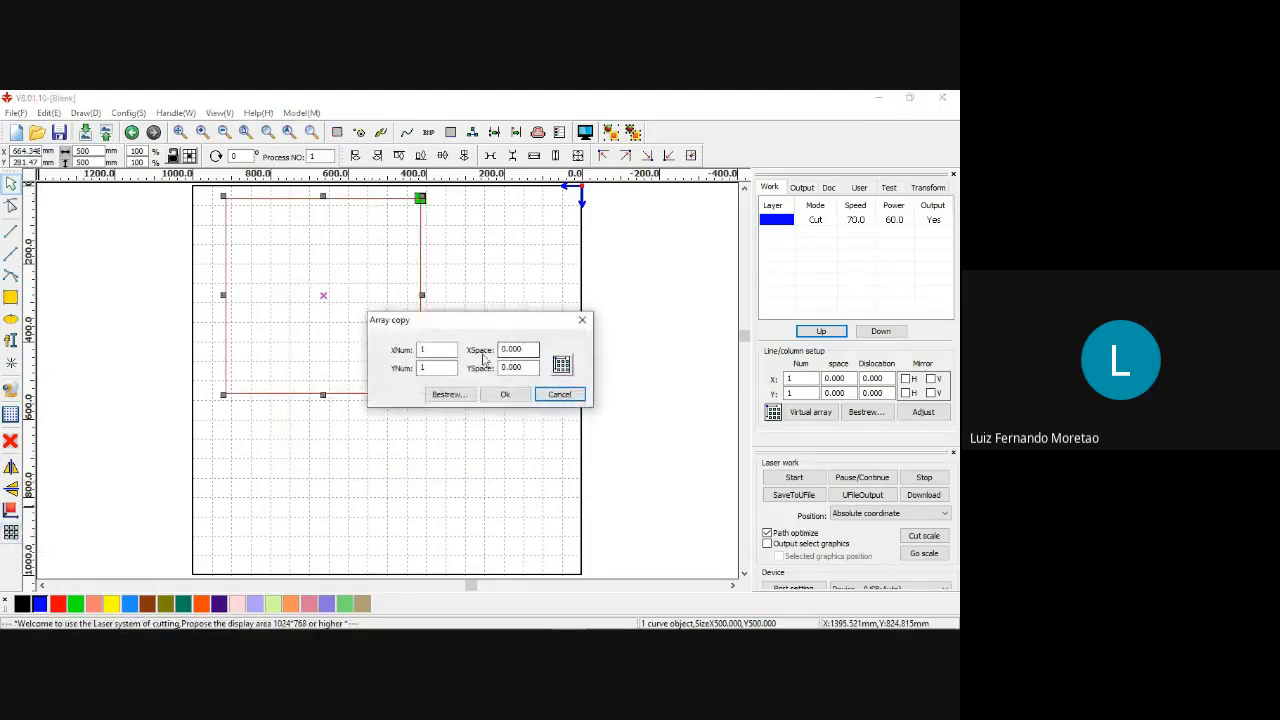
pyautogui.click(432, 349)
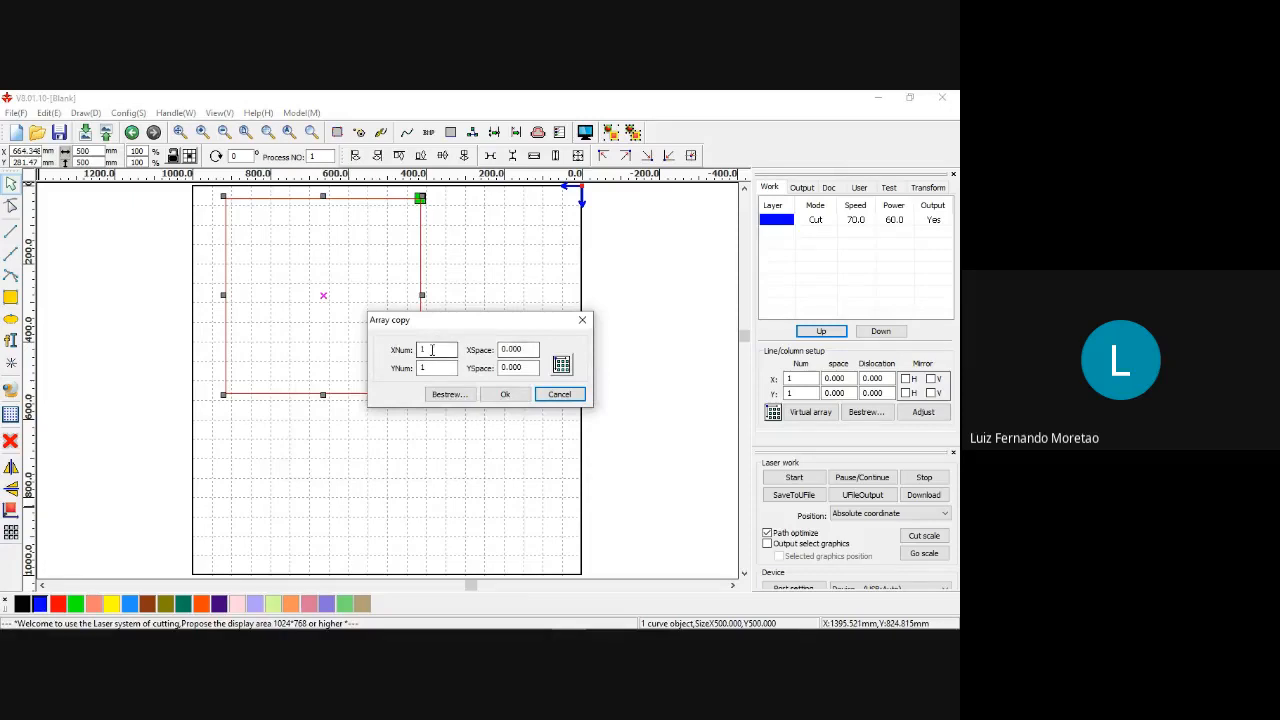
pyautogui.moveTo(427, 350); pyautogui.dragTo(413, 349)
pyautogui.click(582, 320)
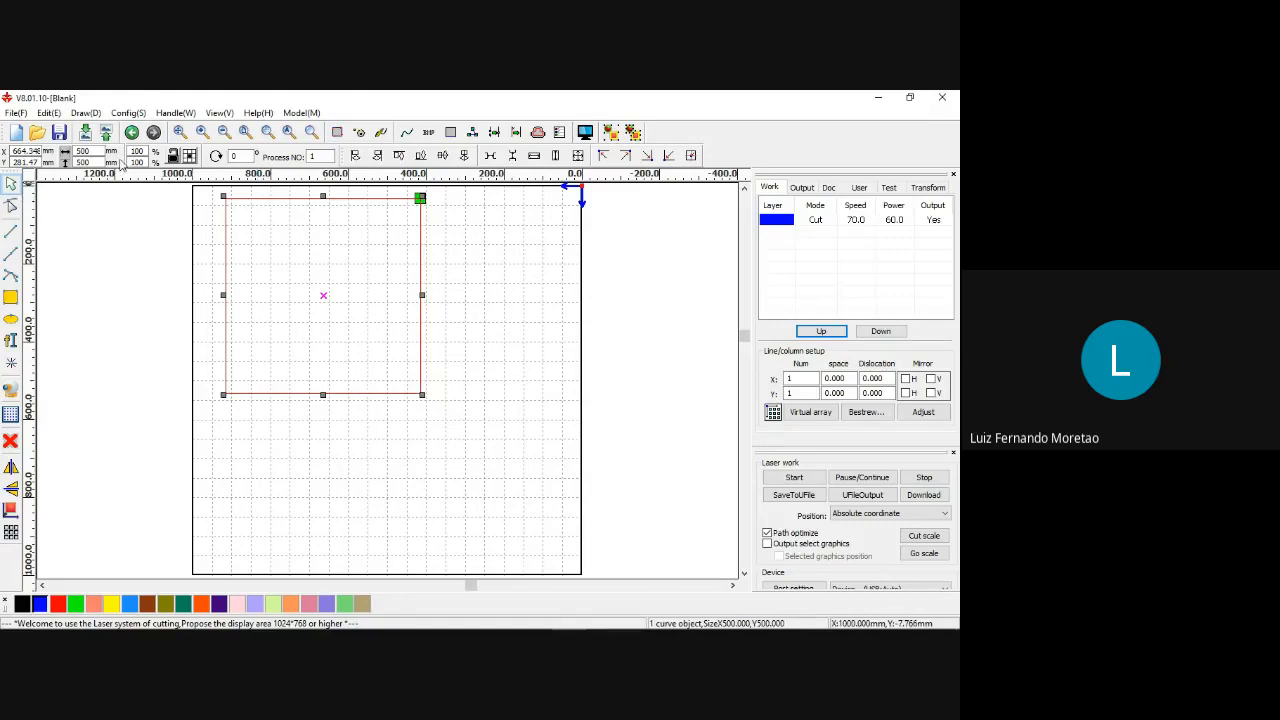
# Lock the square's aspect ratio and resize it to 100 mm by 100 mm.
pyautogui.click(96, 151)
pyautogui.click(175, 156)
pyautogui.doubleClick(97, 151)
pyautogui.write('100')
pyautogui.press('Return')
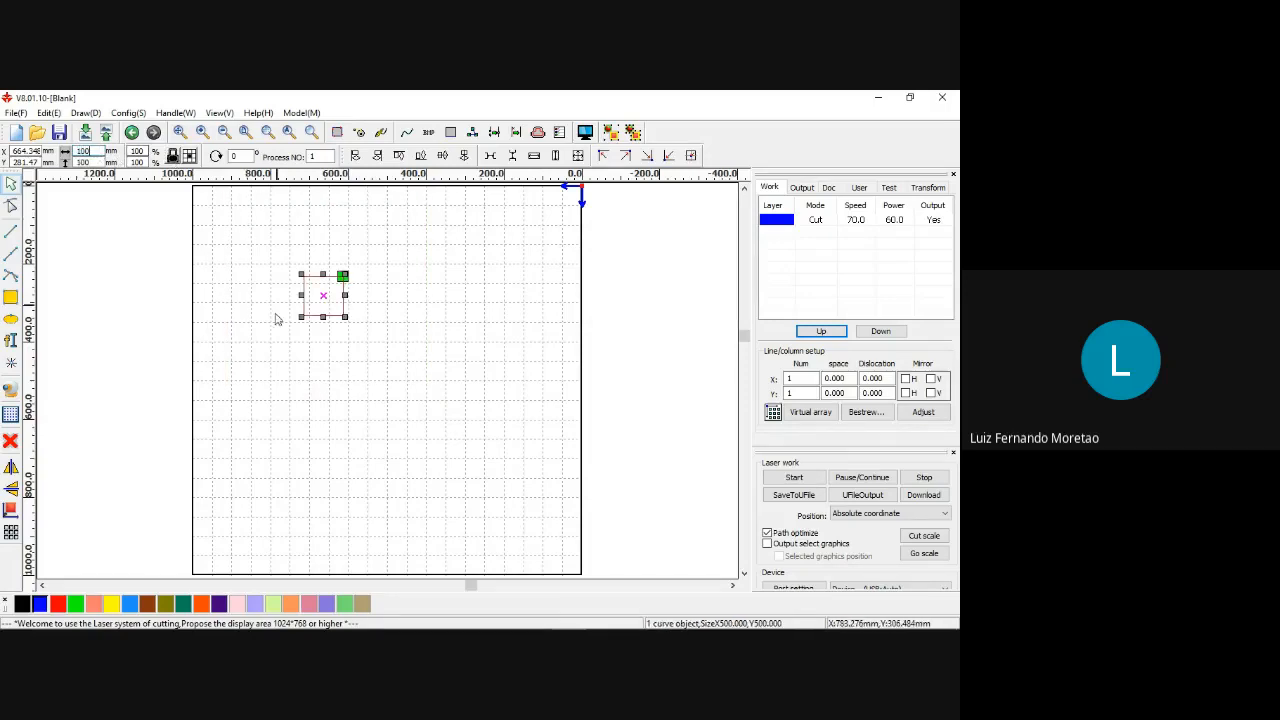
# Array-copy the 100 mm square into 5 columns and 5 rows with 10 mm spacing in X and Y.
pyautogui.click(11, 530)
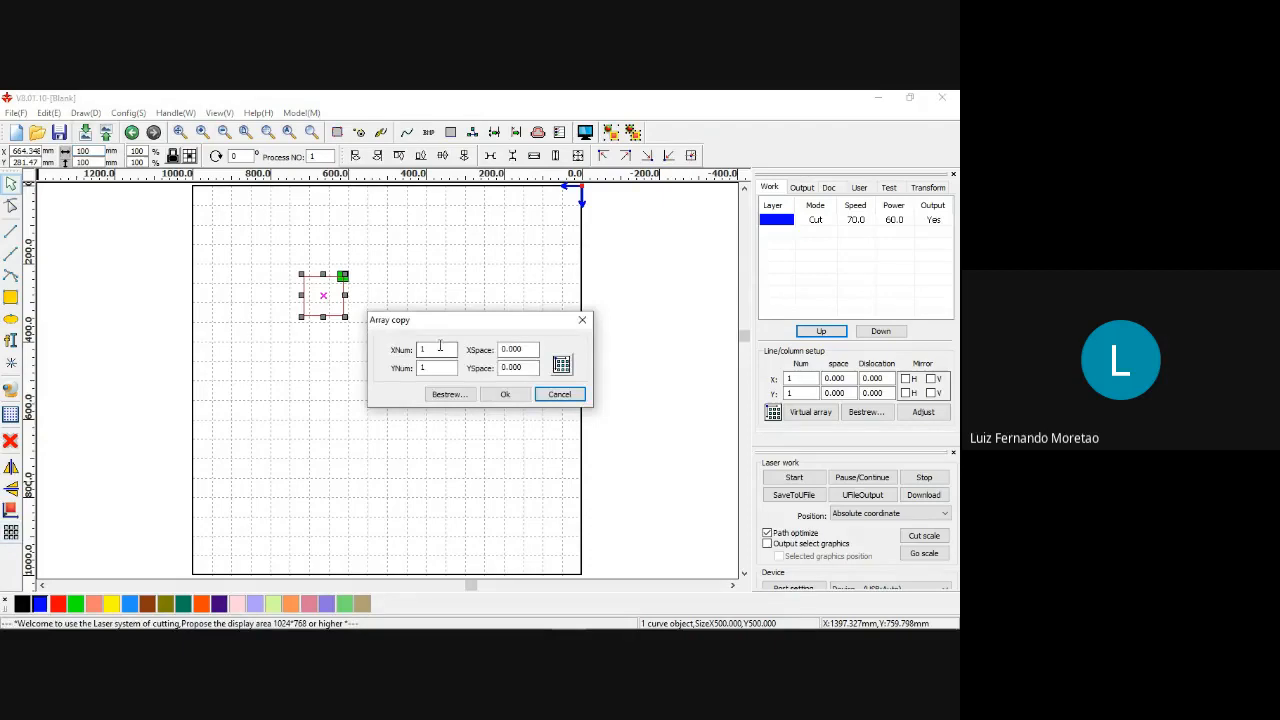
pyautogui.moveTo(440, 348); pyautogui.dragTo(398, 346)
pyautogui.moveTo(457, 371); pyautogui.dragTo(406, 368)
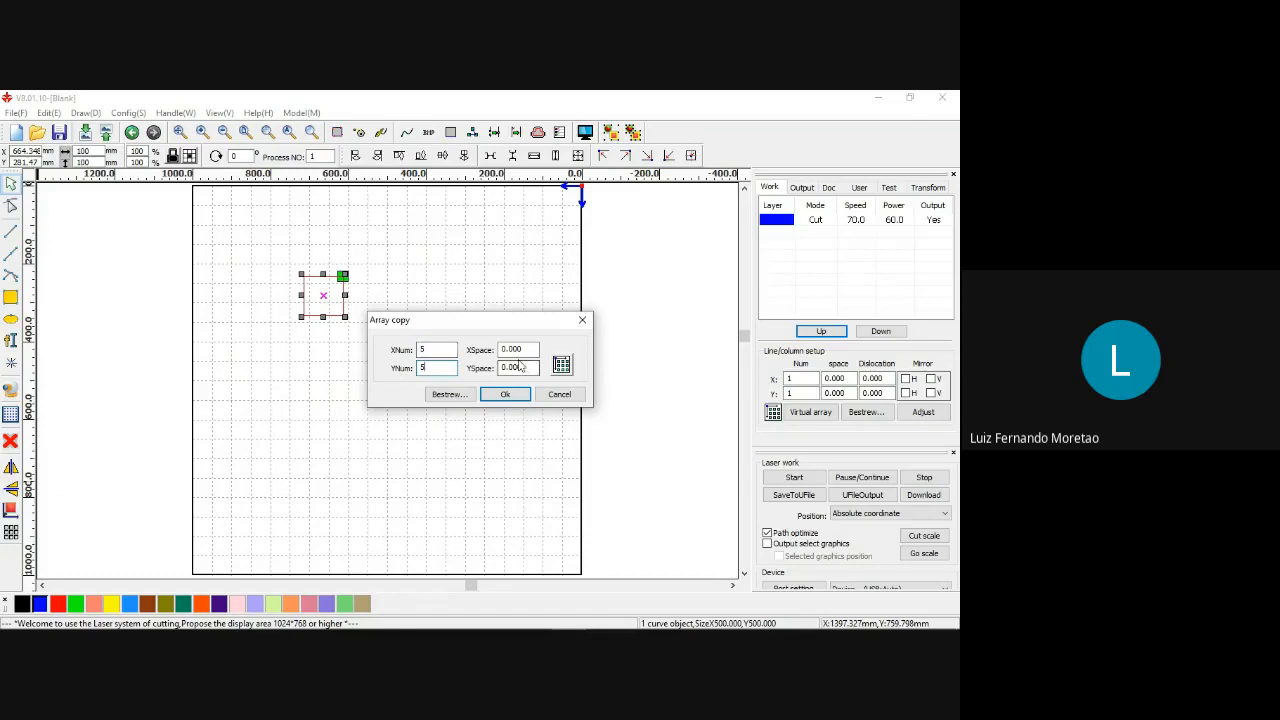
pyautogui.moveTo(532, 349); pyautogui.dragTo(478, 349)
pyautogui.write('10')
pyautogui.moveTo(538, 369); pyautogui.dragTo(474, 369)
pyautogui.click(505, 394)
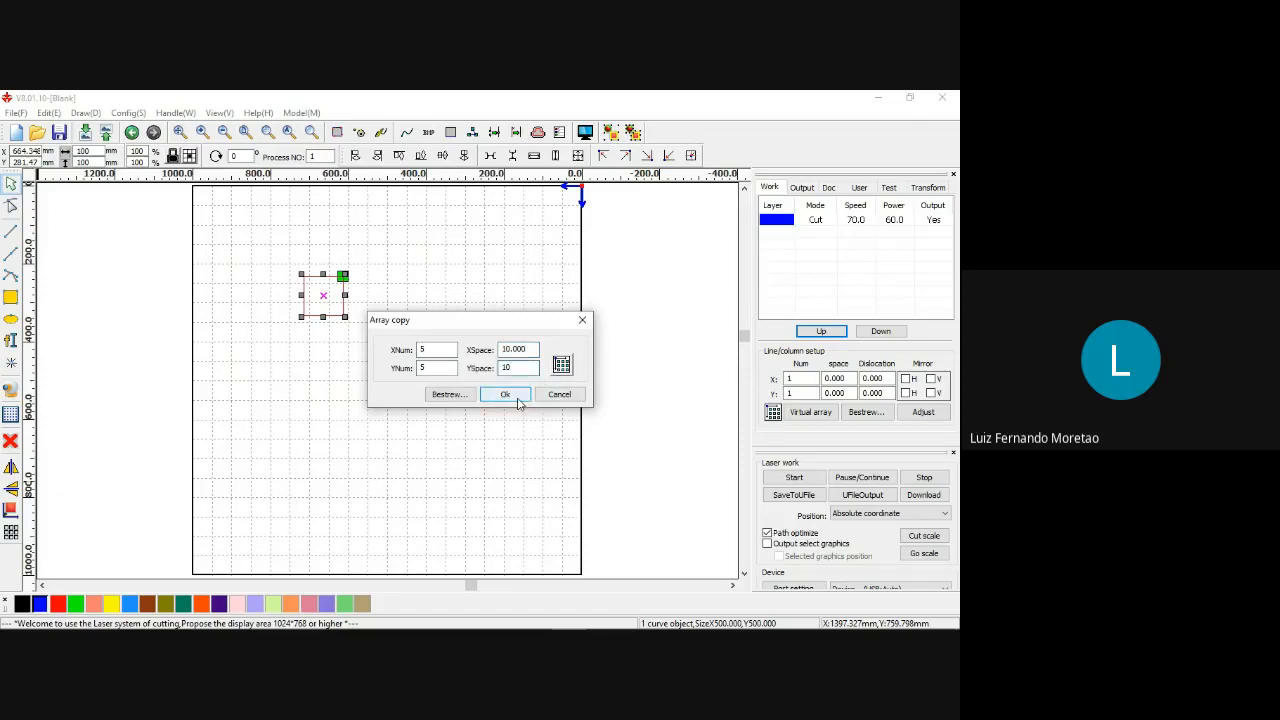
# Select the whole grid of squares to check its overall size, and undo the array copy.
pyautogui.click(432, 258)
pyautogui.moveTo(280, 251); pyautogui.dragTo(562, 524)
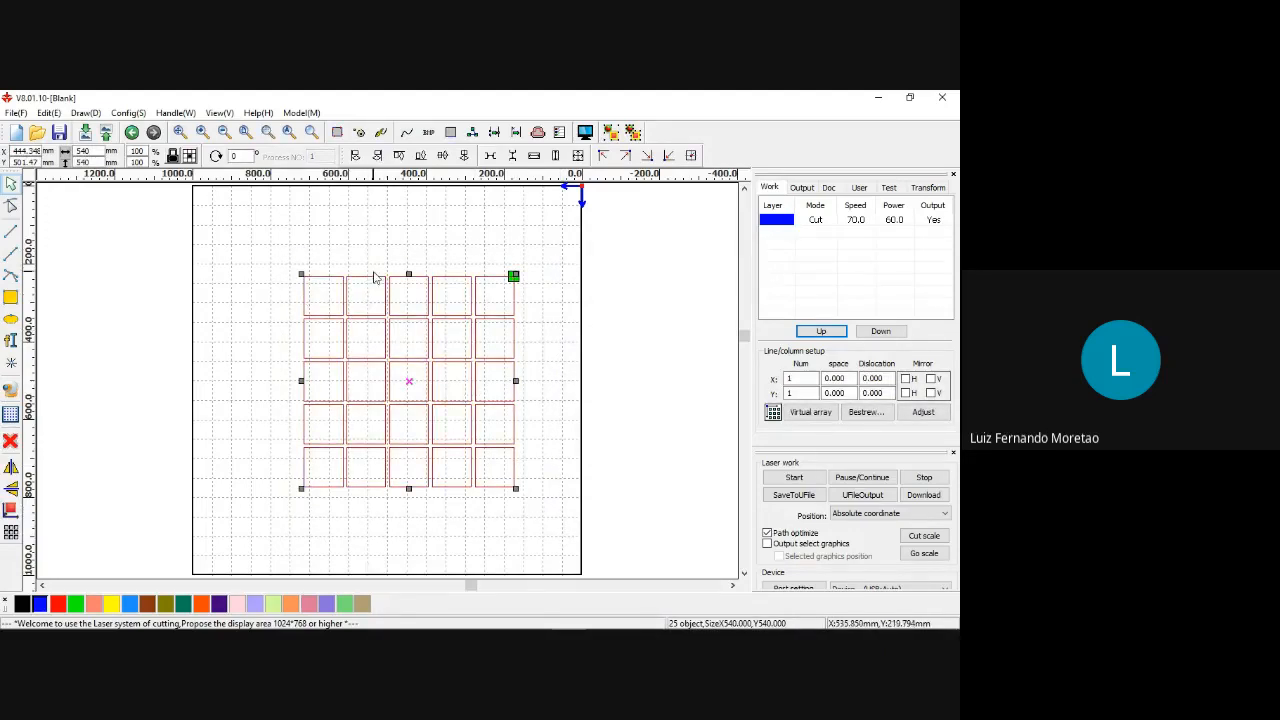
pyautogui.click(291, 247)
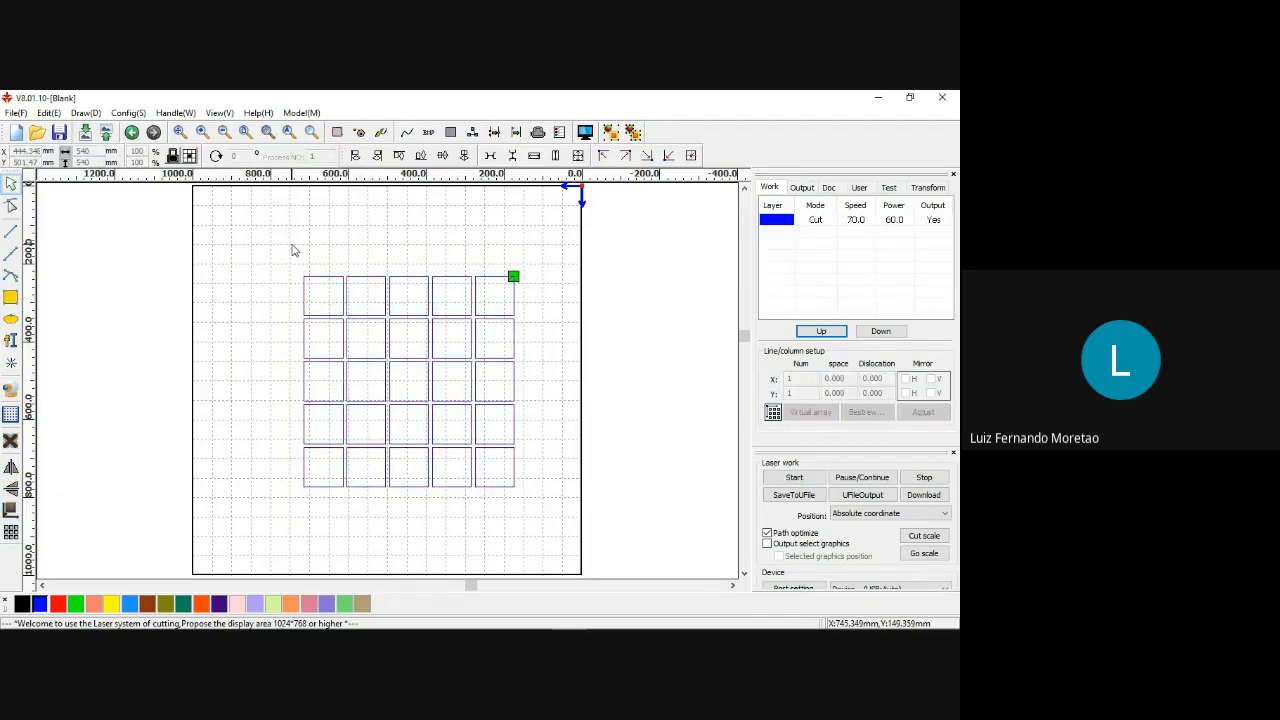
pyautogui.hotkey('ctrl', 'z')
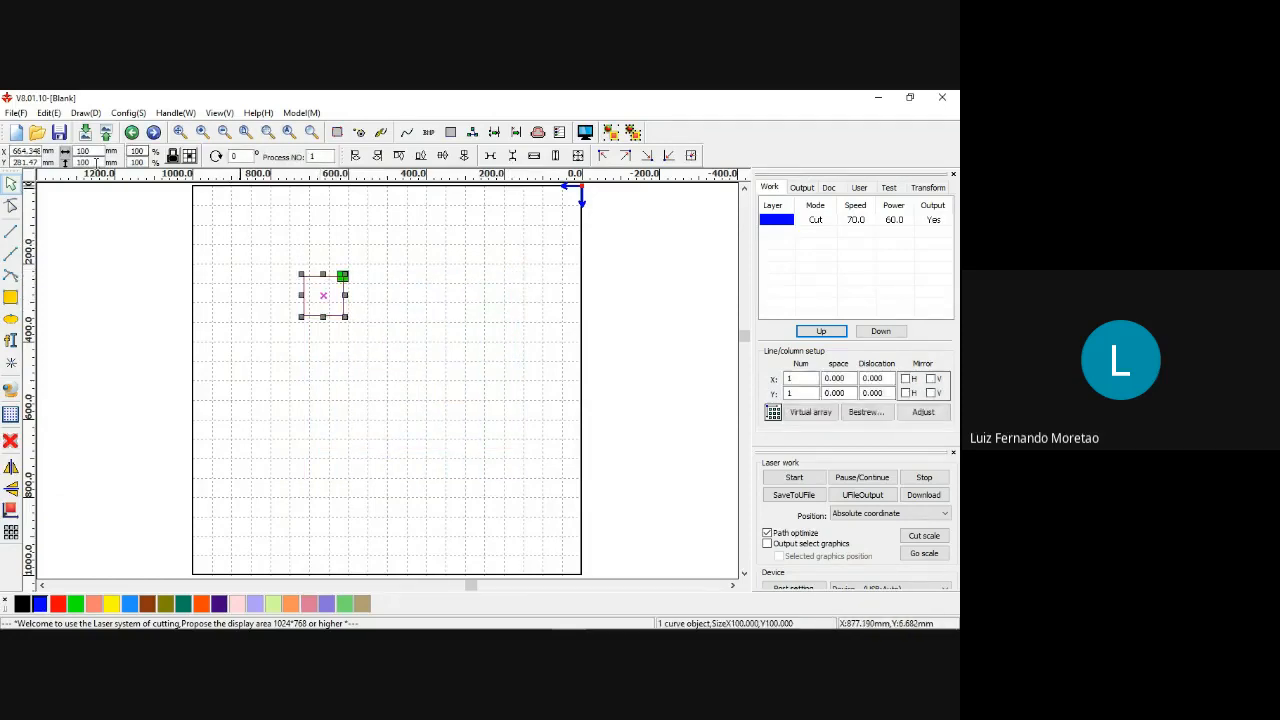
# Resize the remaining square to 500 mm by 500 mm and center it on the page.
pyautogui.doubleClick(84, 151)
pyautogui.write('500')
pyautogui.press('Return')
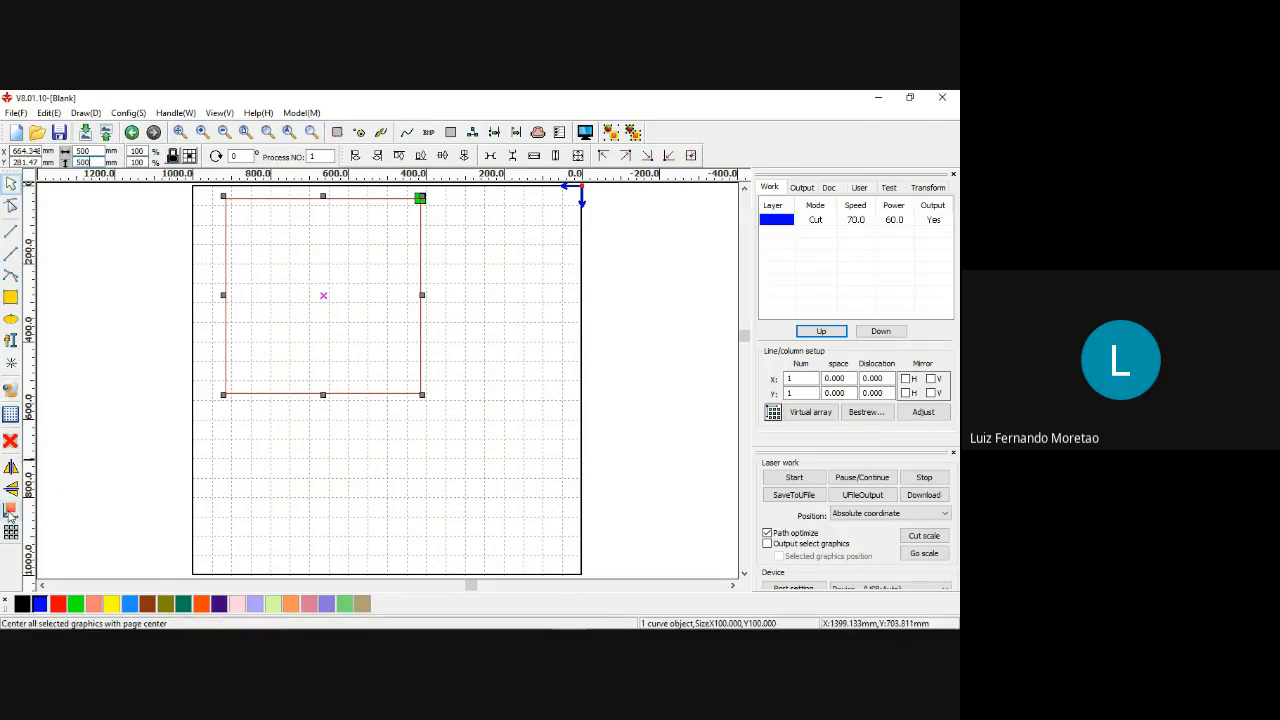
pyautogui.click(10, 510)
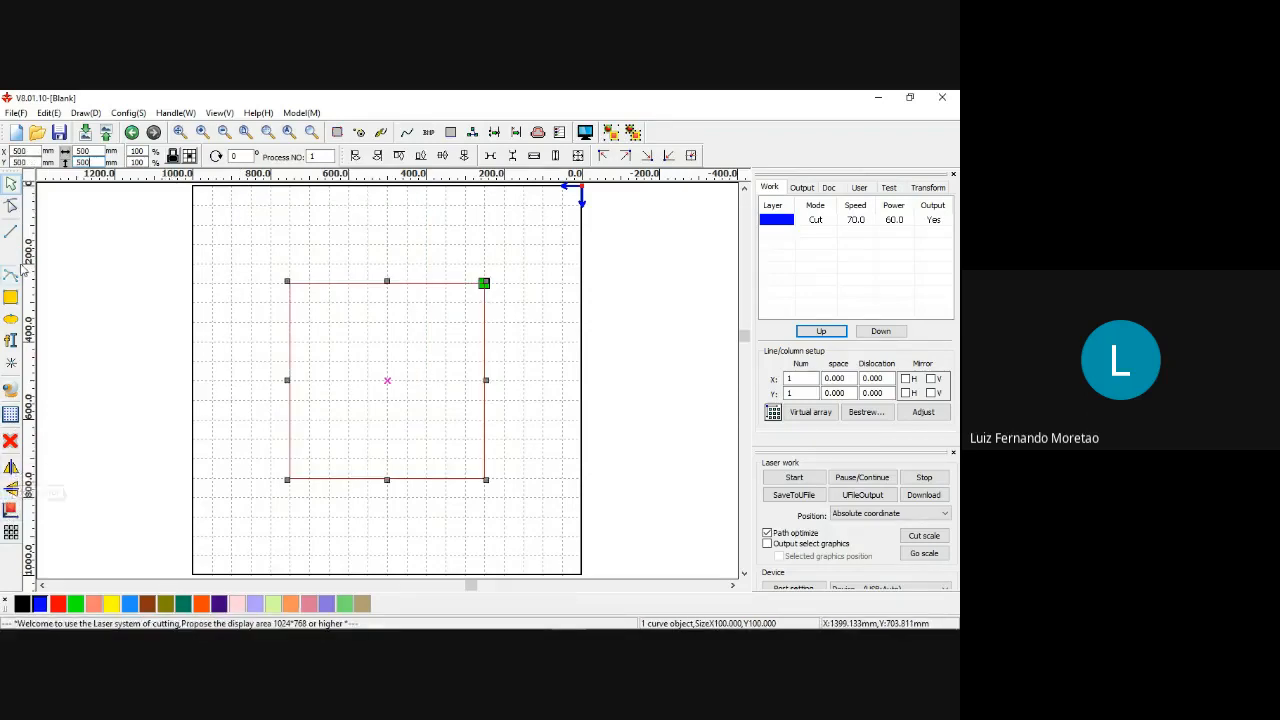
# Draw a circle inside the square and resize it to 400 mm by 400 mm.
pyautogui.click(9, 321)
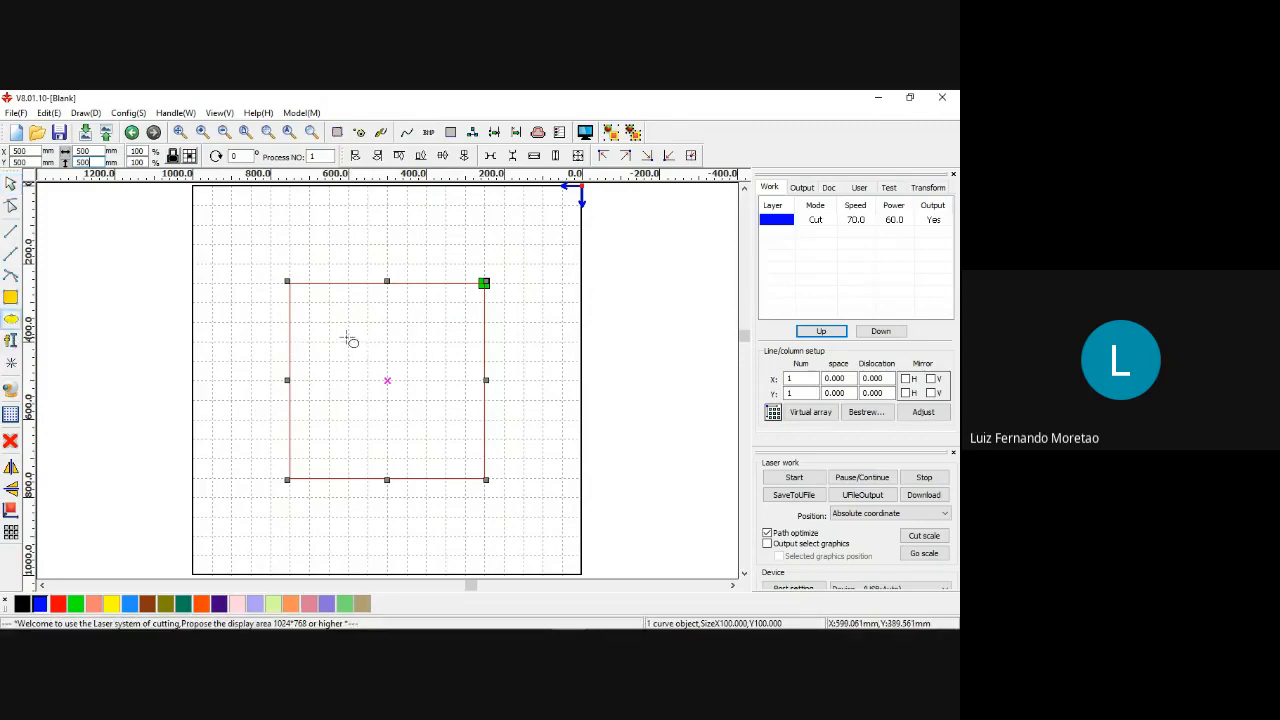
pyautogui.moveTo(334, 331); pyautogui.dragTo(437, 457)
pyautogui.click(409, 337)
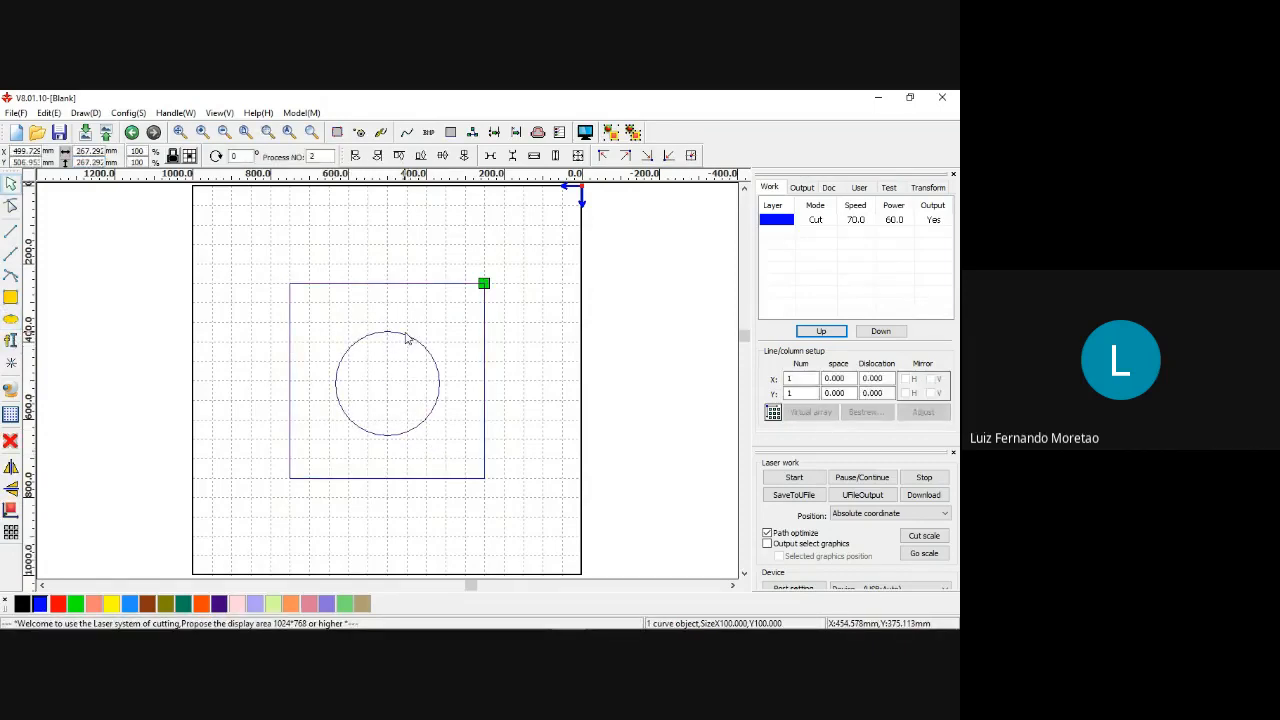
pyautogui.doubleClick(96, 150)
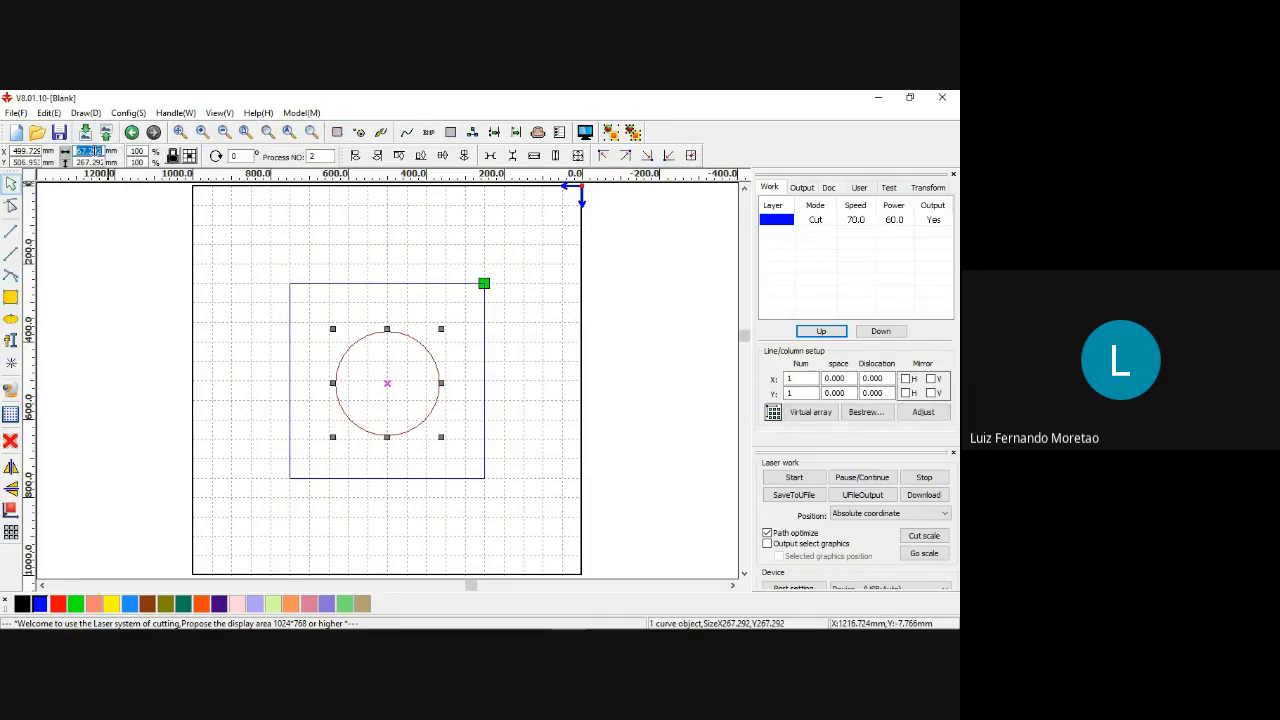
pyautogui.write('400')
pyautogui.doubleClick(95, 160)
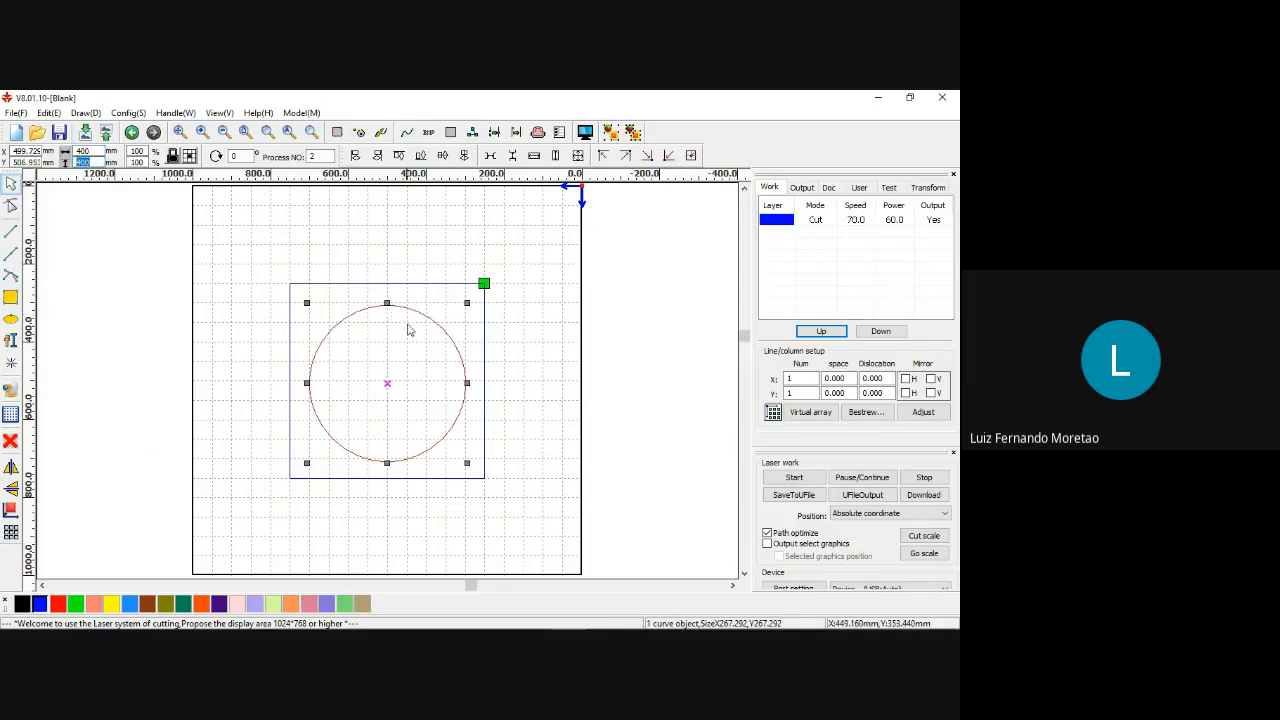
# Center the 400 mm circle on the page and deselect it.
pyautogui.click(10, 512)
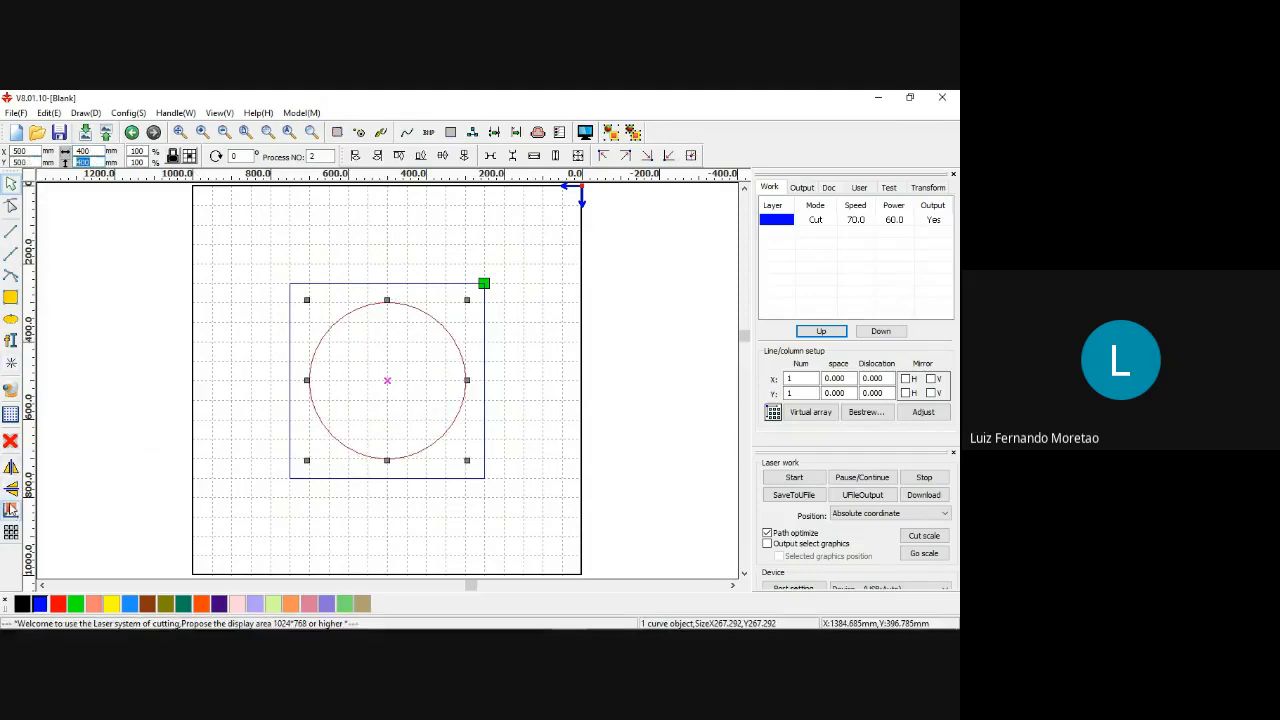
pyautogui.click(284, 333)
pyautogui.scroll(1, 374, 329)
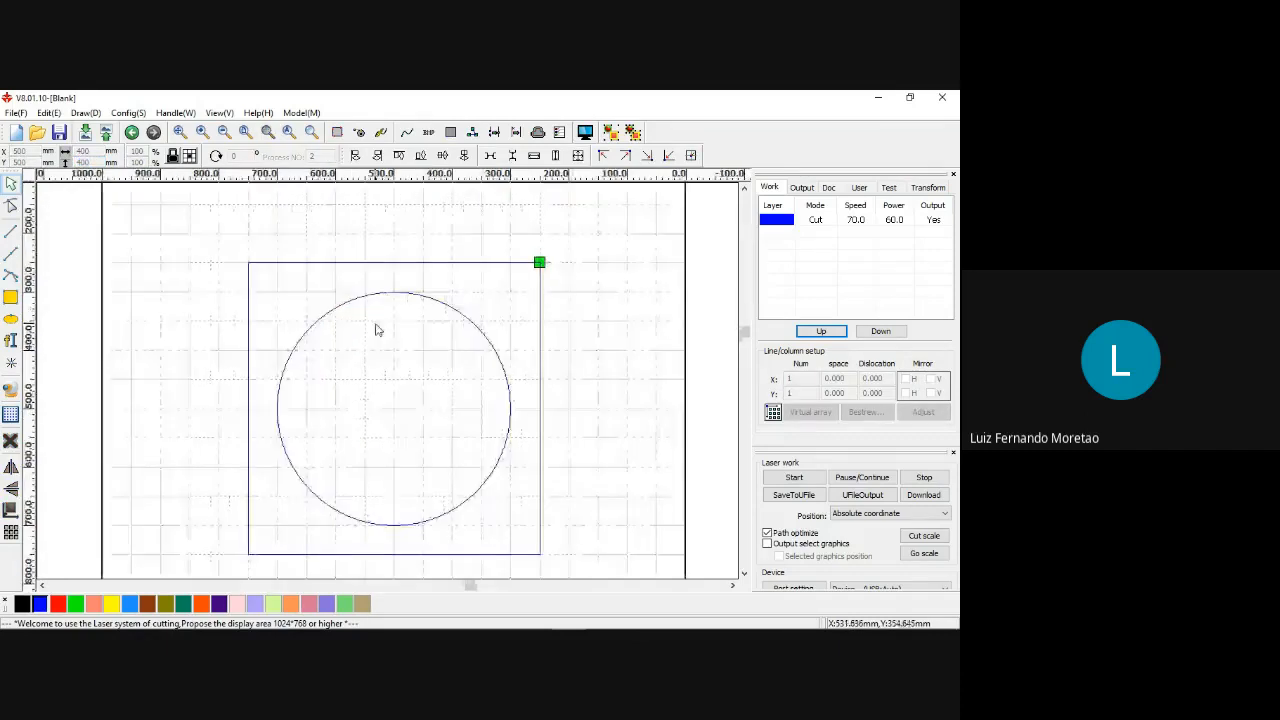
pyautogui.scroll(1, 374, 334)
pyautogui.scroll(-1, 374, 338)
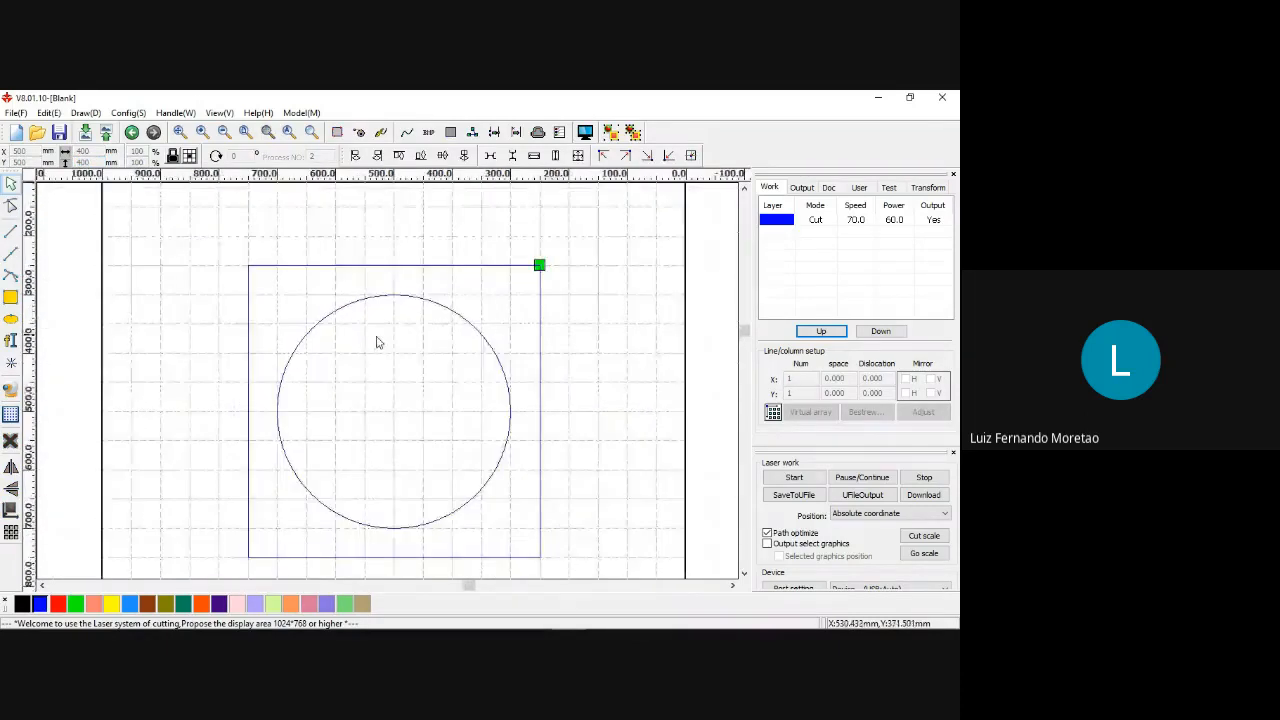
# Draw a closed triangle about 201 mm wide and 149 mm high inside the circle with the multi-segment line tool, and center it on the page.
pyautogui.click(12, 254)
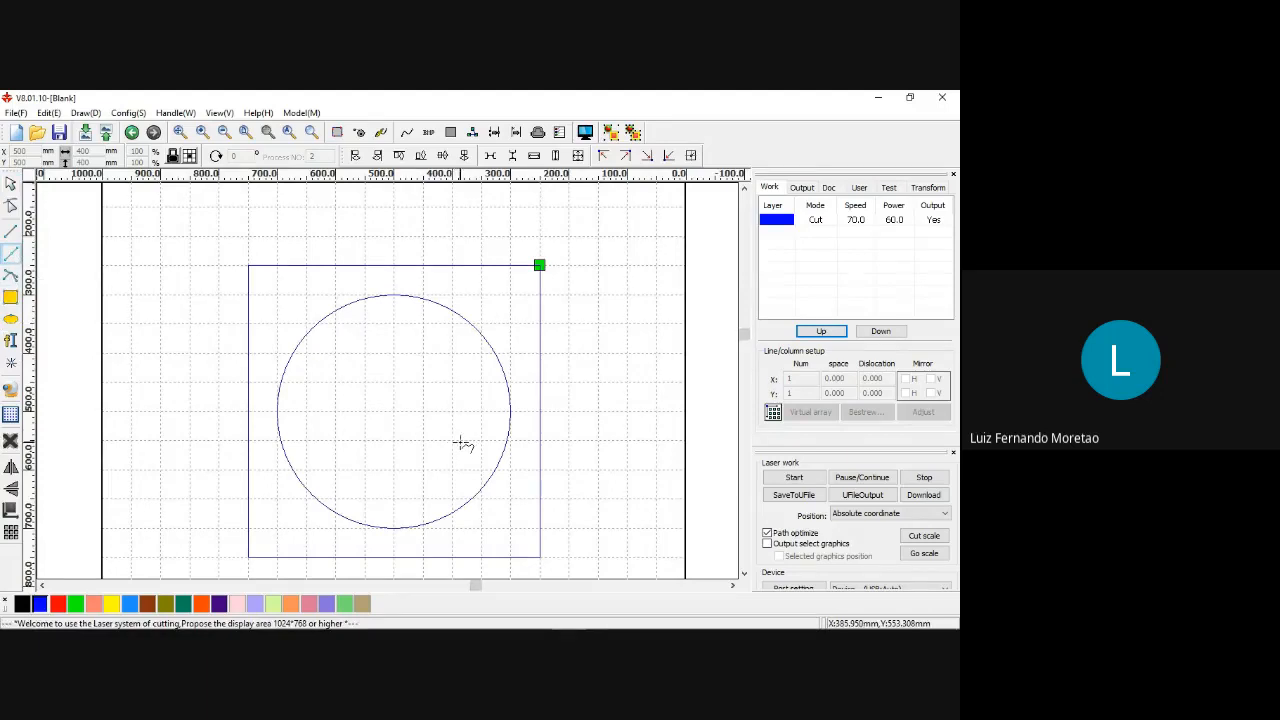
pyautogui.scroll(1, 458, 444)
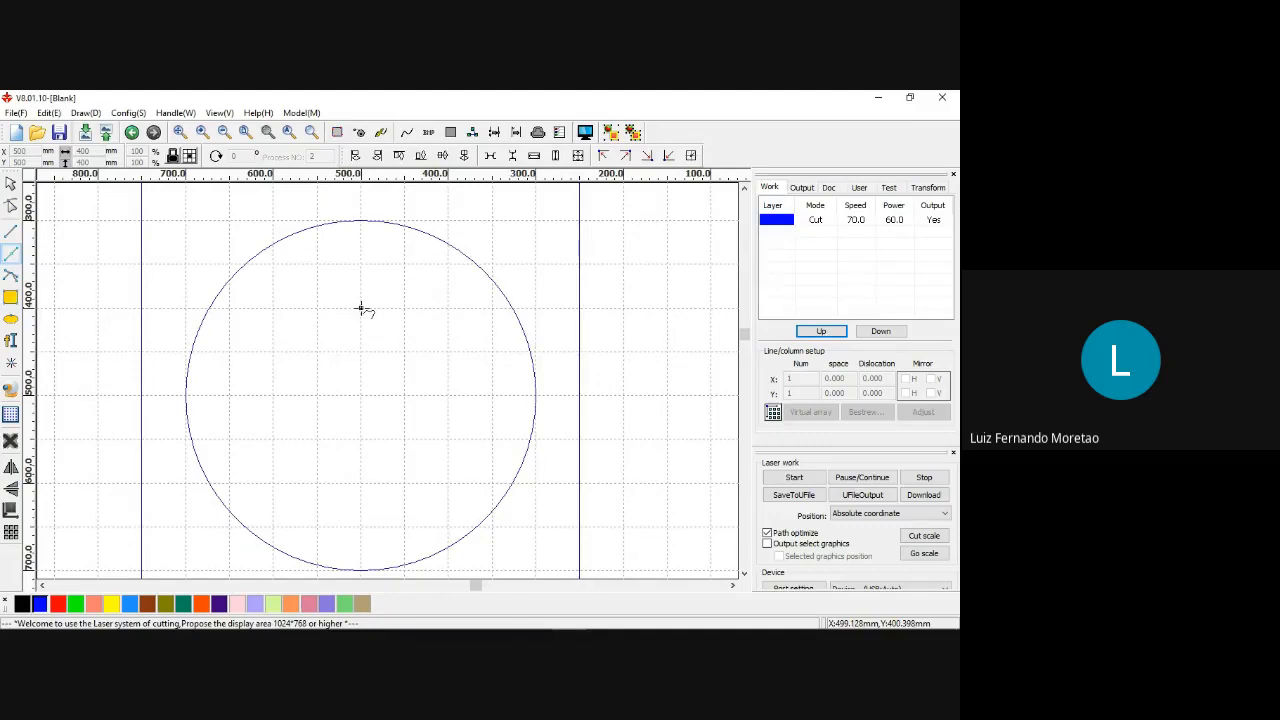
pyautogui.click(361, 309)
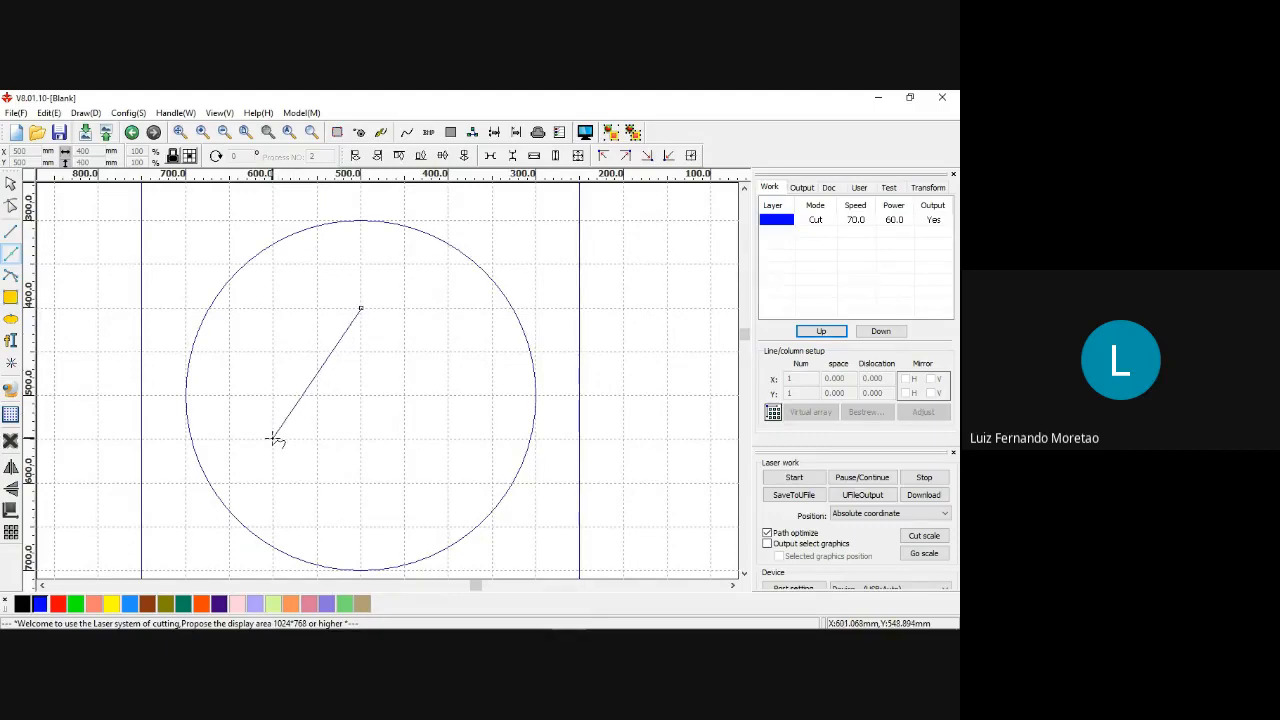
pyautogui.click(272, 438)
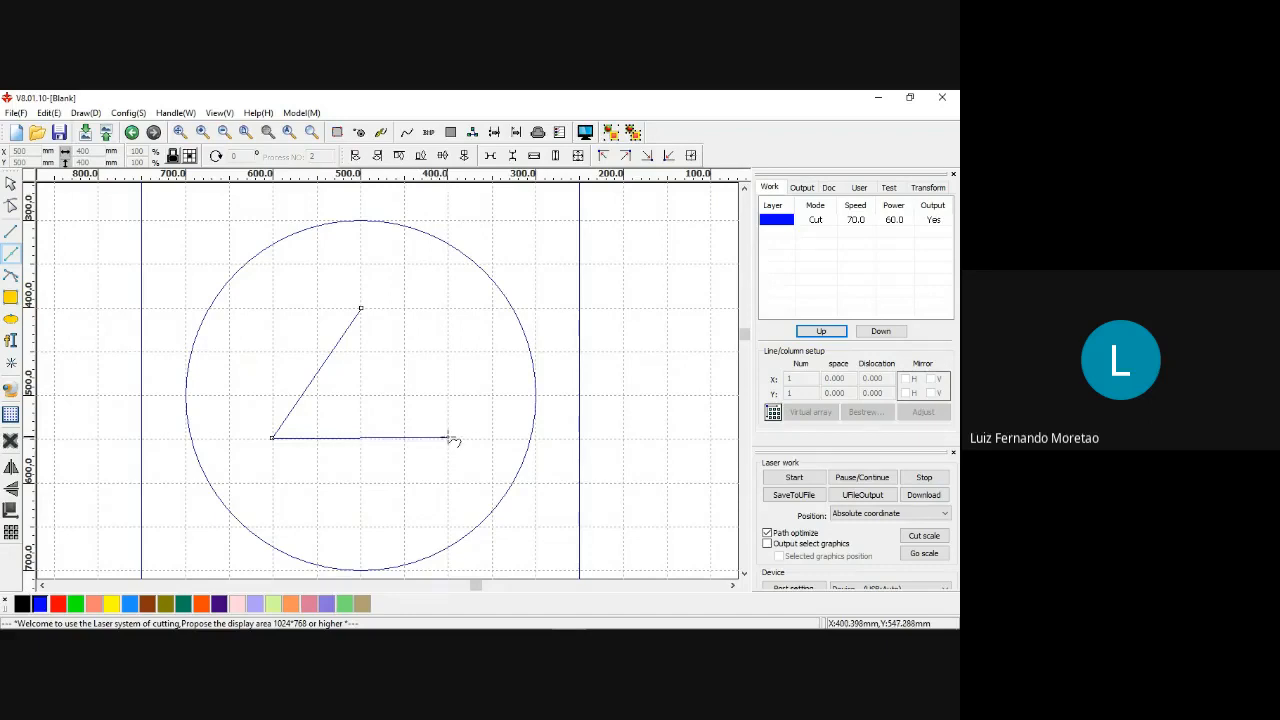
pyautogui.scroll(3, 450, 442)
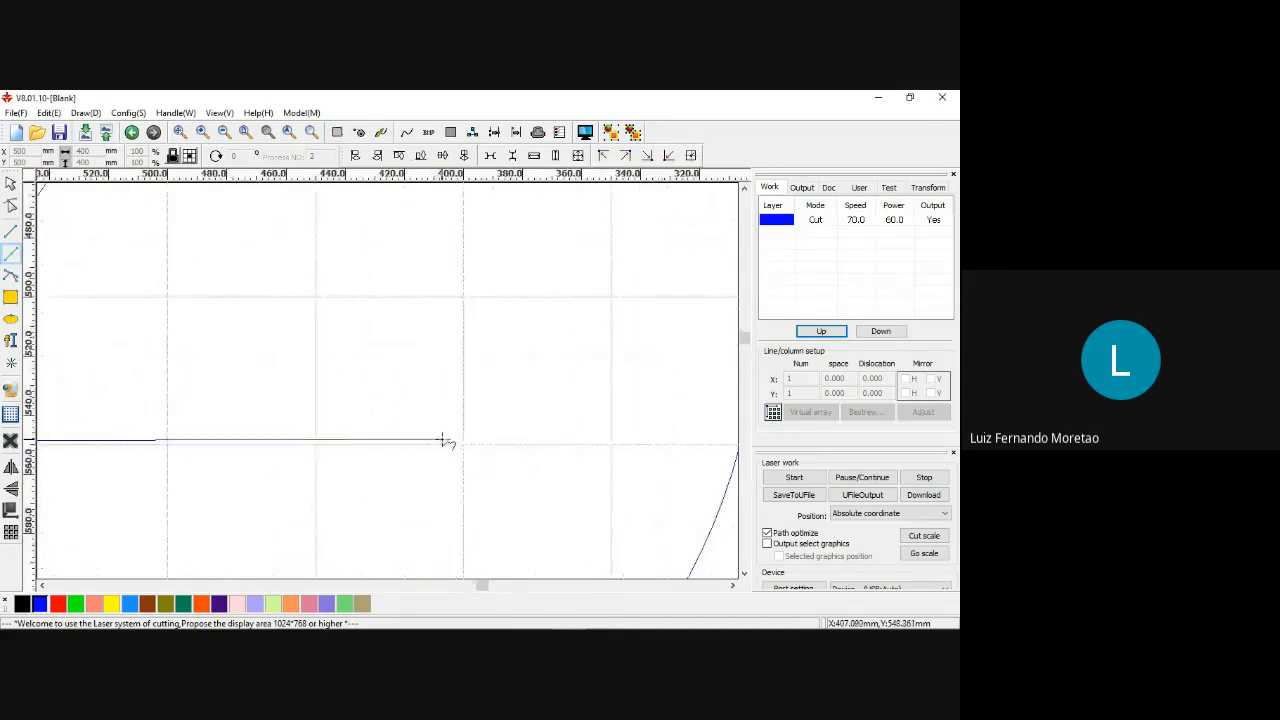
pyautogui.scroll(-1, 450, 442)
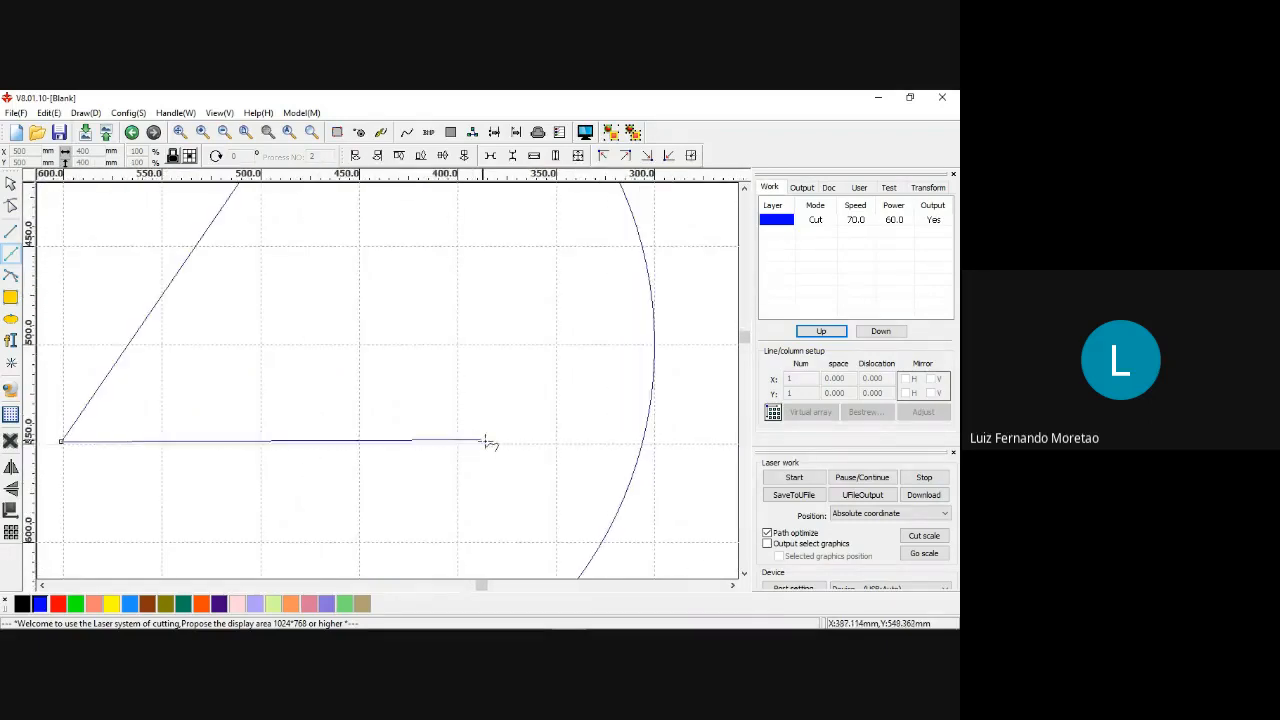
pyautogui.scroll(-2, 527, 442)
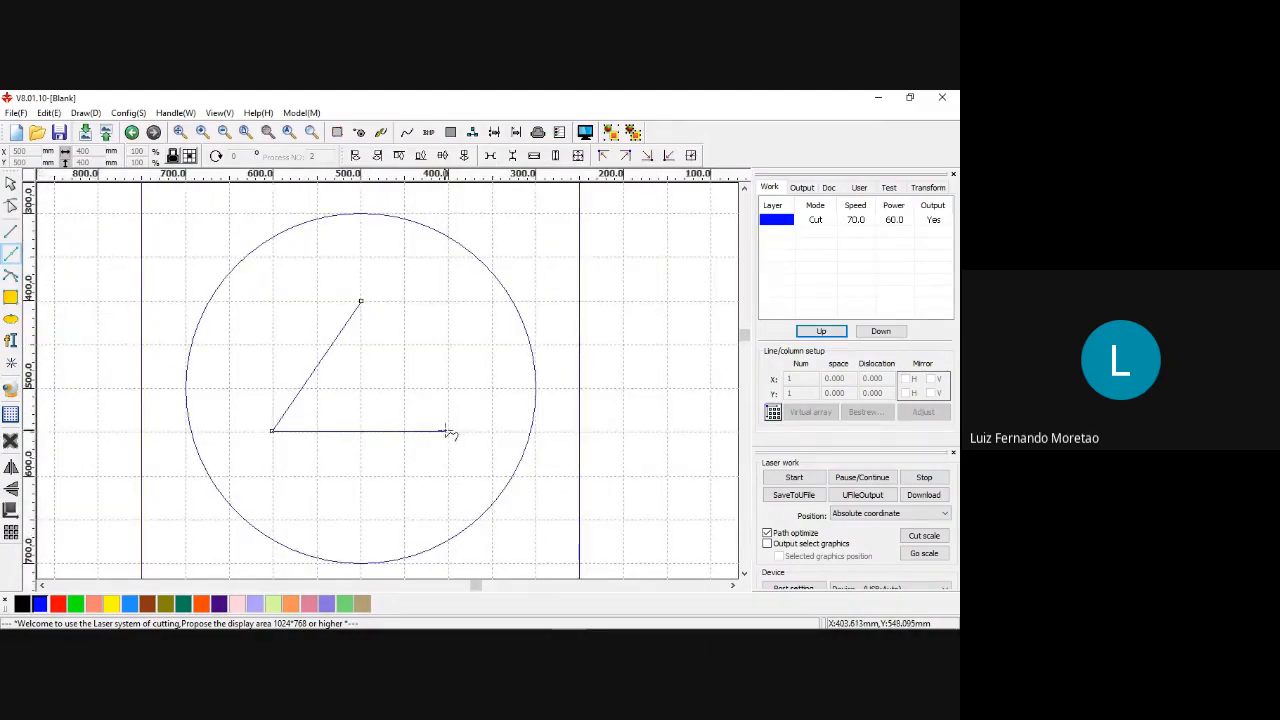
pyautogui.click(448, 431)
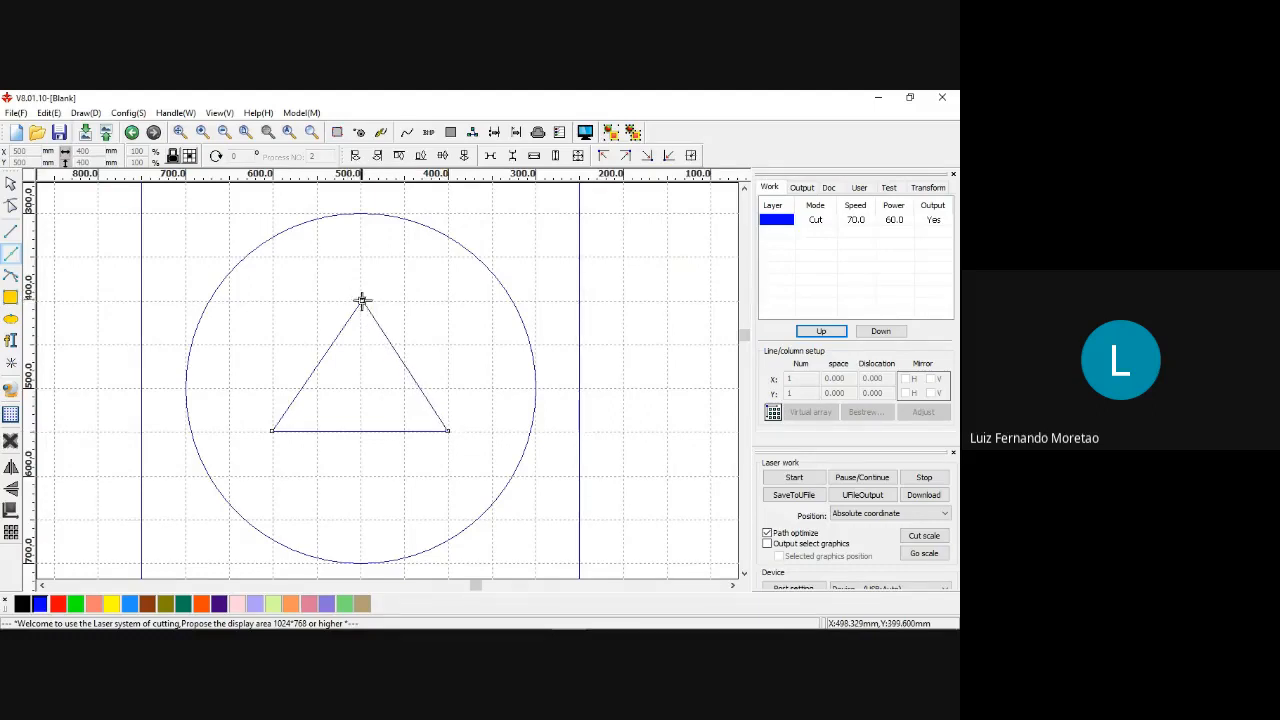
pyautogui.click(362, 300)
pyautogui.scroll(-2, 443, 316)
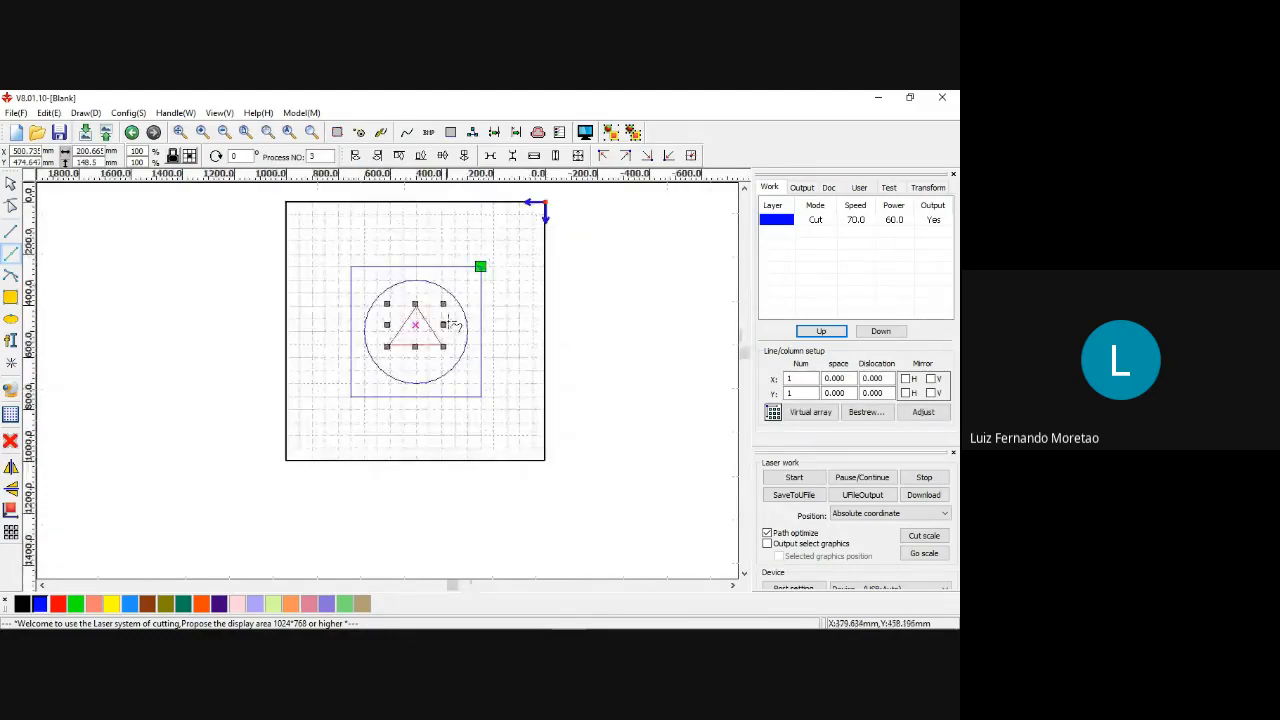
pyautogui.scroll(3, 445, 314)
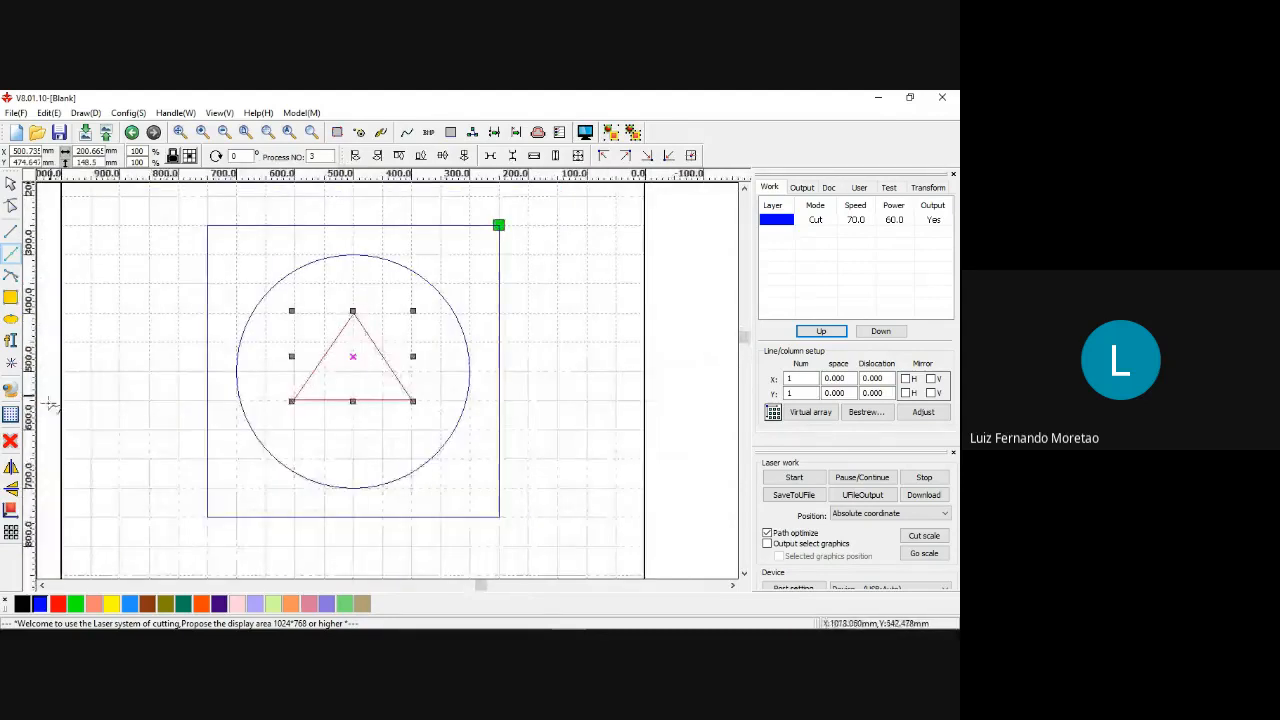
pyautogui.click(11, 488)
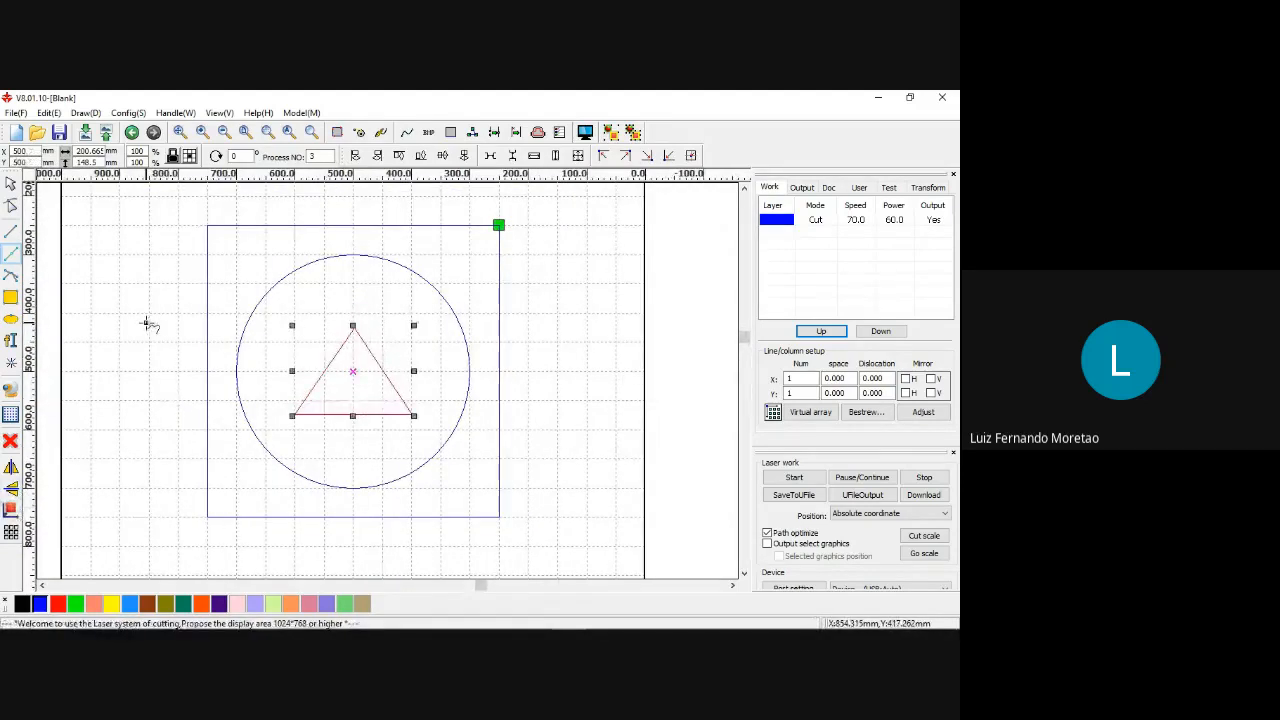
# Undo the triangle and its centering, together with the stray line started outside the square.
pyautogui.click(147, 322)
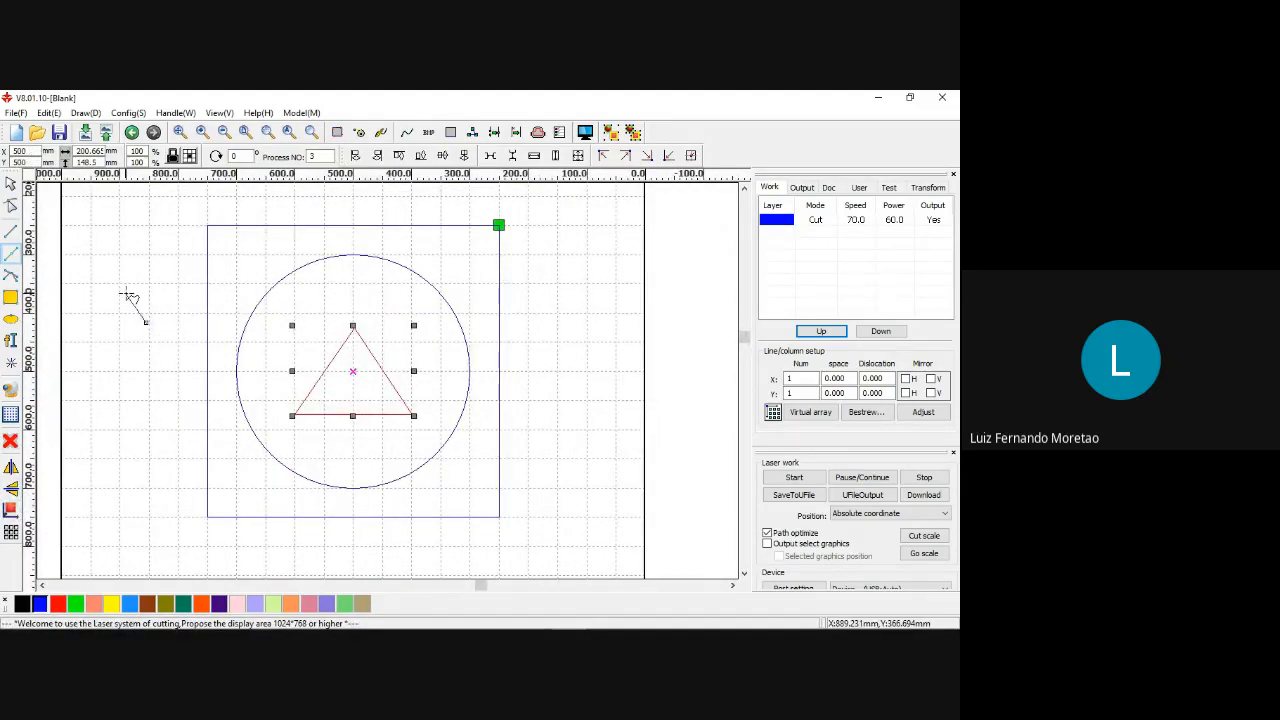
pyautogui.hotkey('ctrl', 'z')
pyautogui.hotkey('ctrl', 'z')
pyautogui.scroll(2, 408, 395)
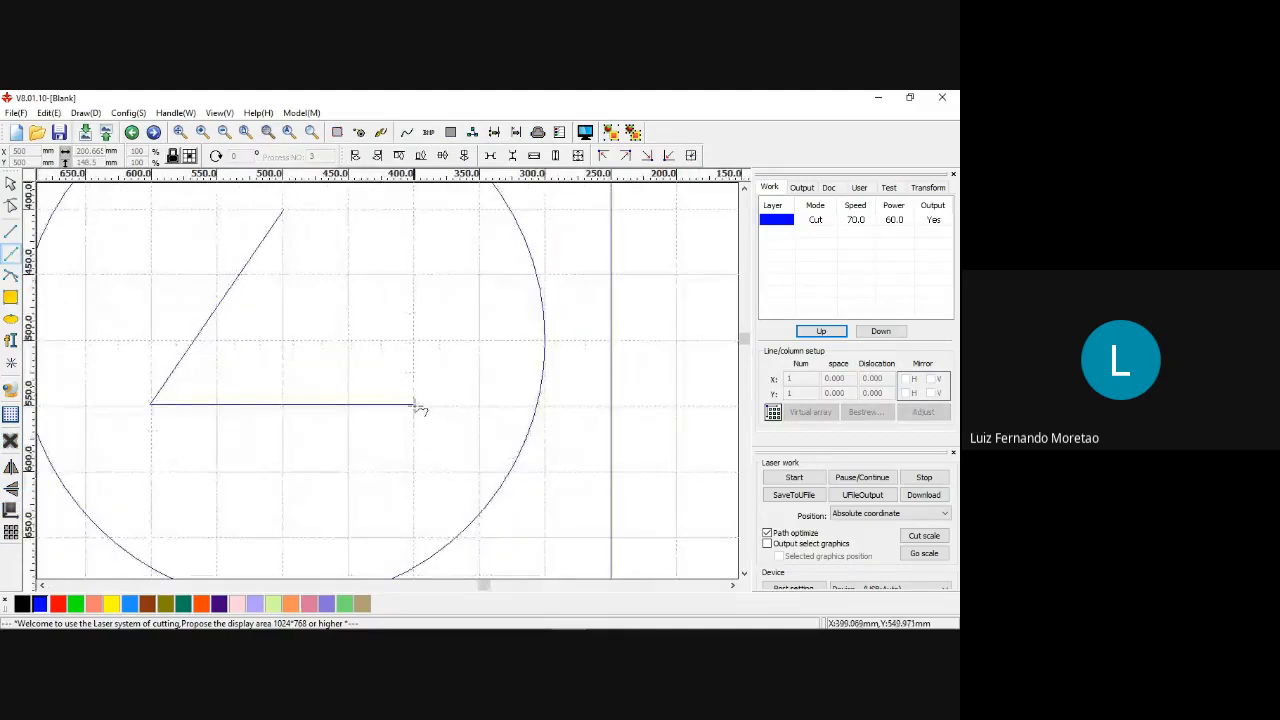
pyautogui.hotkey('ctrl', 'z')
pyautogui.hotkey('ctrl', 'z')
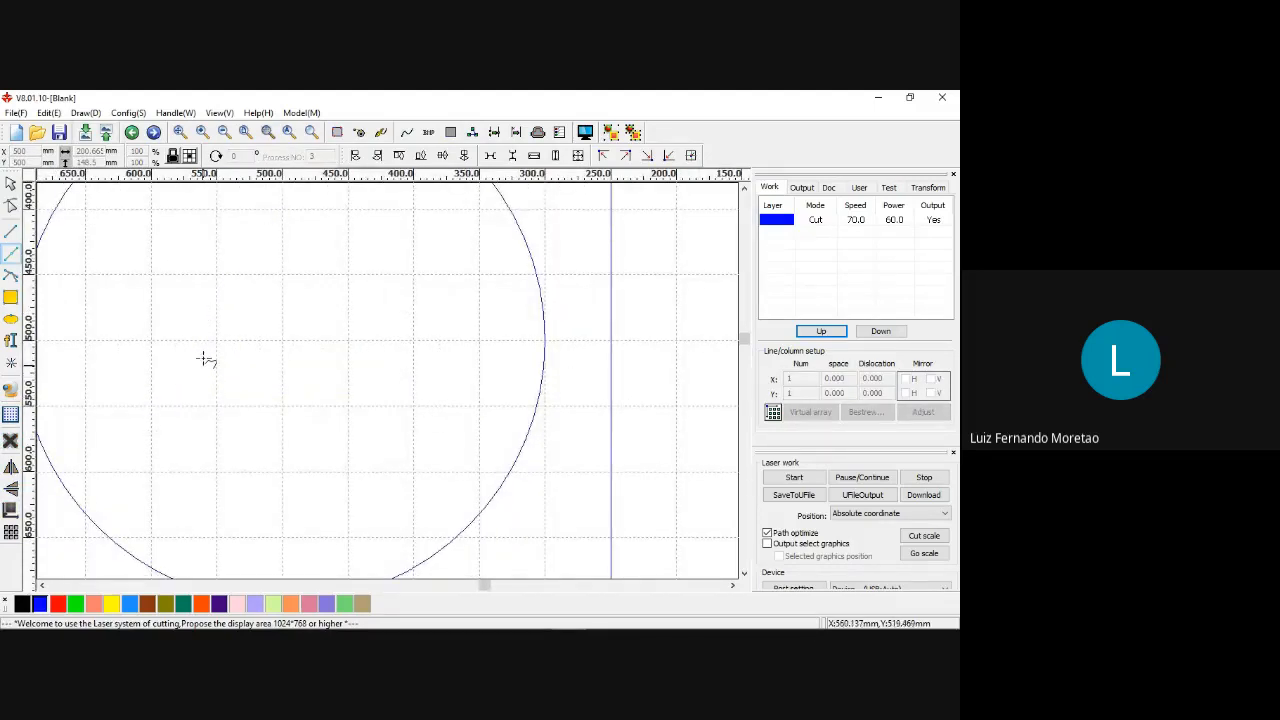
# Redraw the closed triangle about 199 mm wide and 151 mm high inside the circle, using the grid intersections as corners, and center it on the page.
pyautogui.click(281, 208)
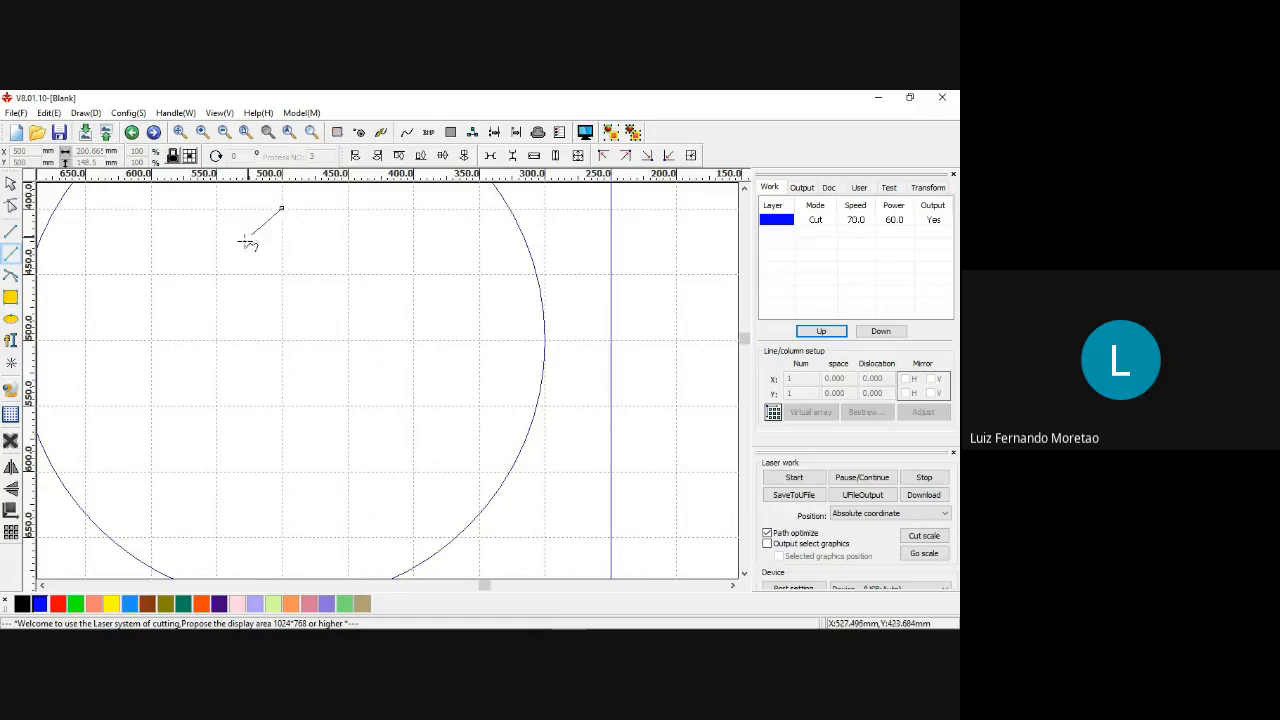
pyautogui.click(152, 406)
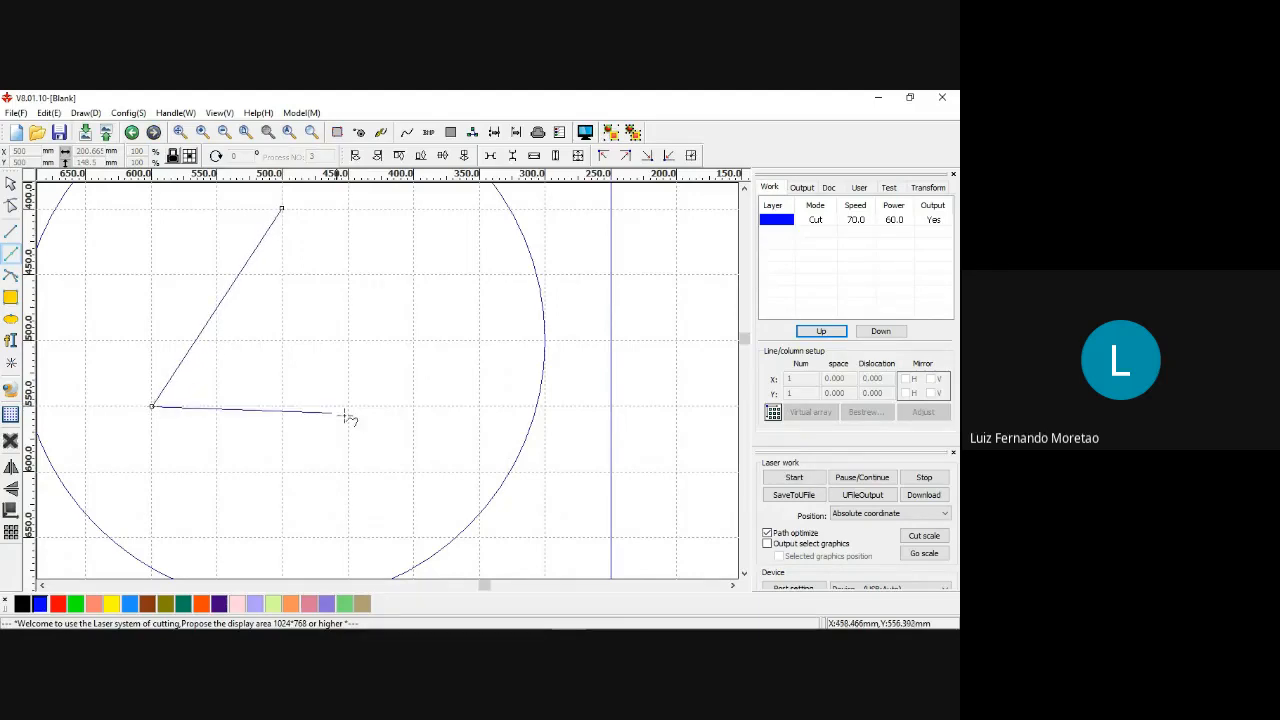
pyautogui.click(413, 406)
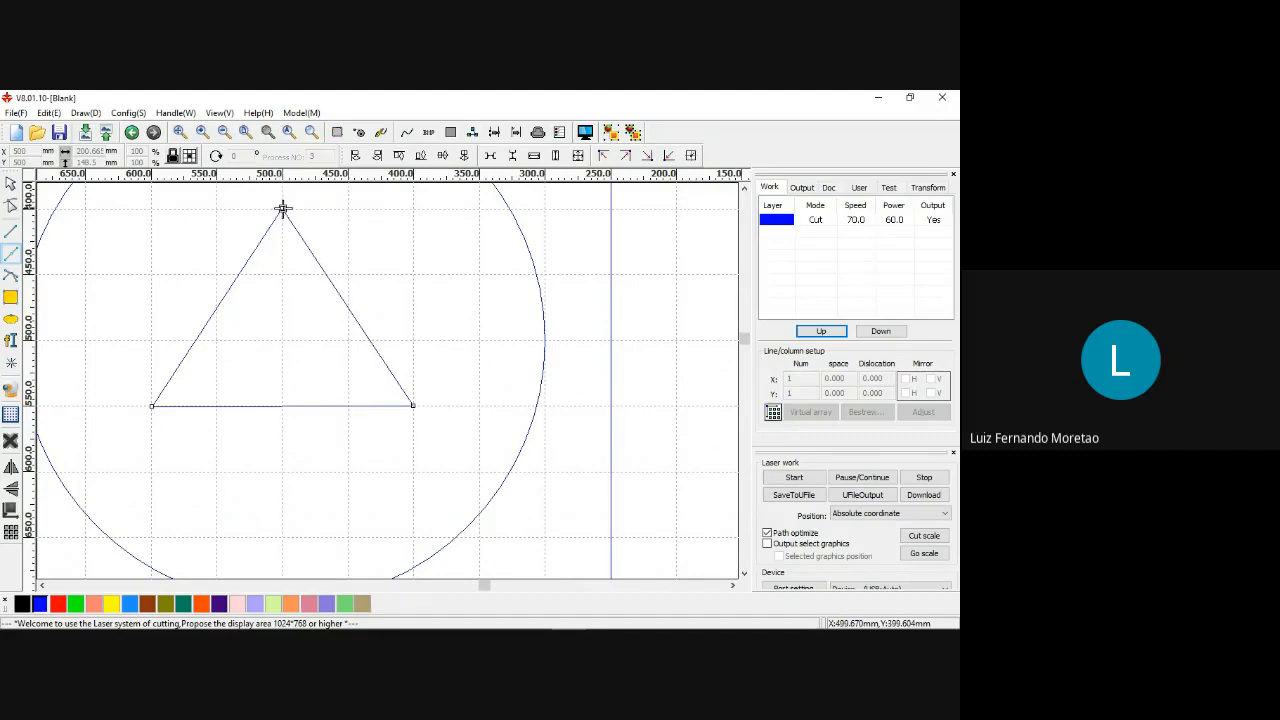
pyautogui.click(282, 208)
pyautogui.scroll(-3, 384, 372)
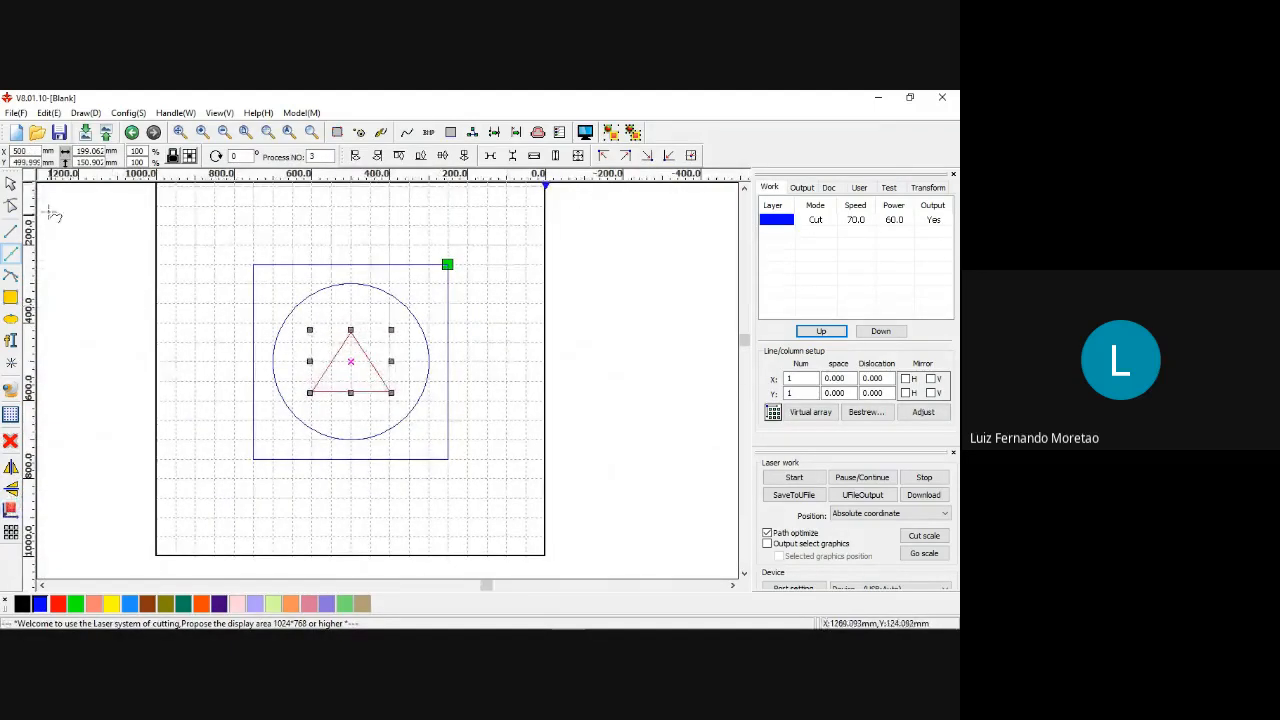
pyautogui.click(10, 183)
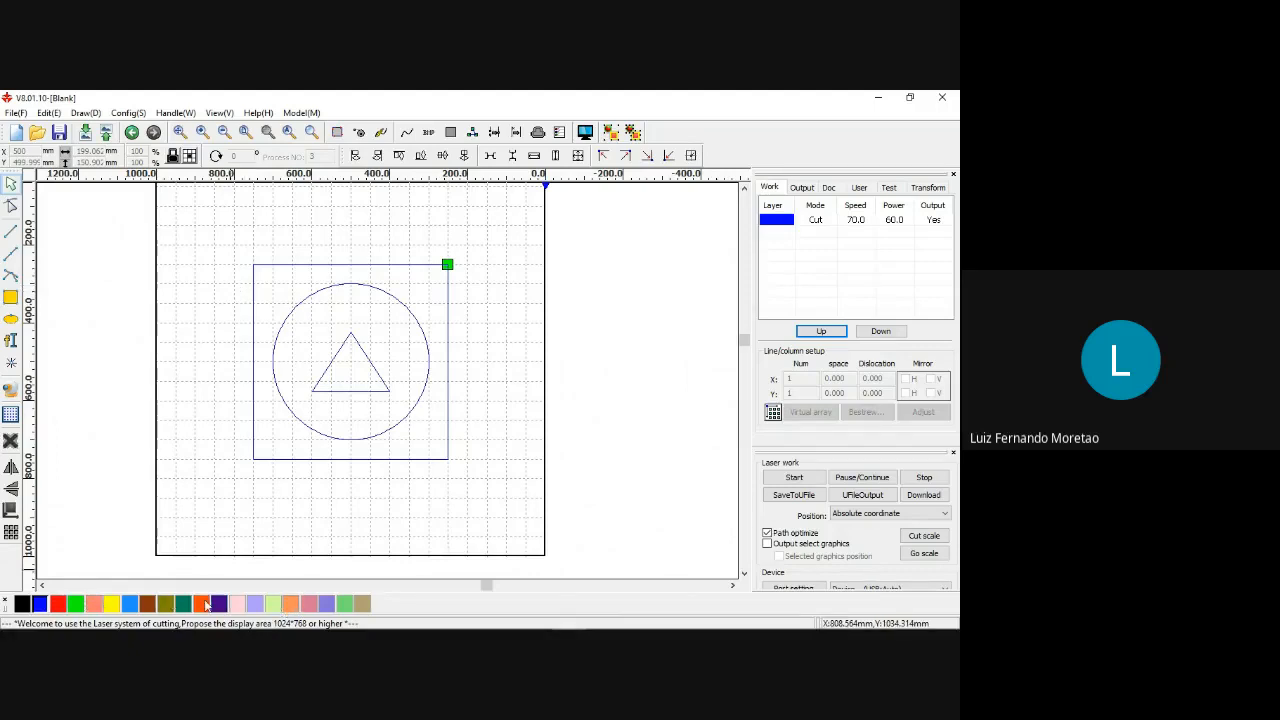
# Assign the outer square to the red layer.
pyautogui.click(304, 266)
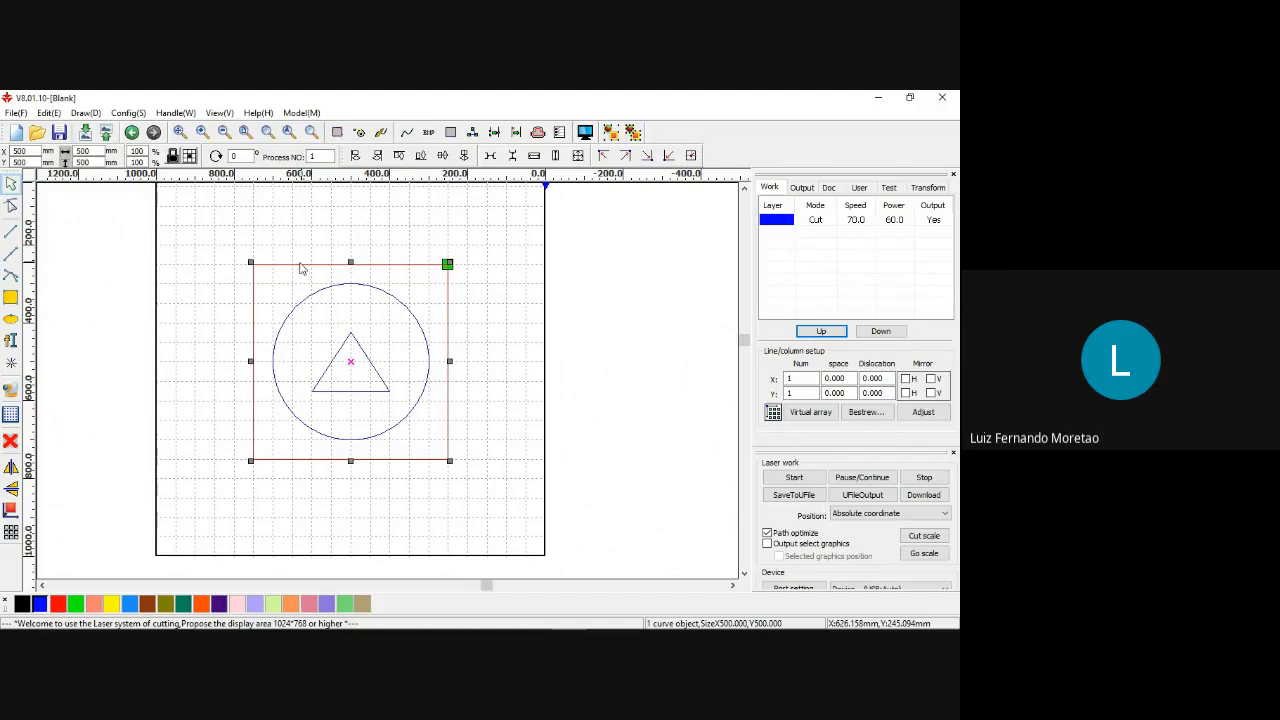
pyautogui.click(231, 263)
pyautogui.click(272, 270)
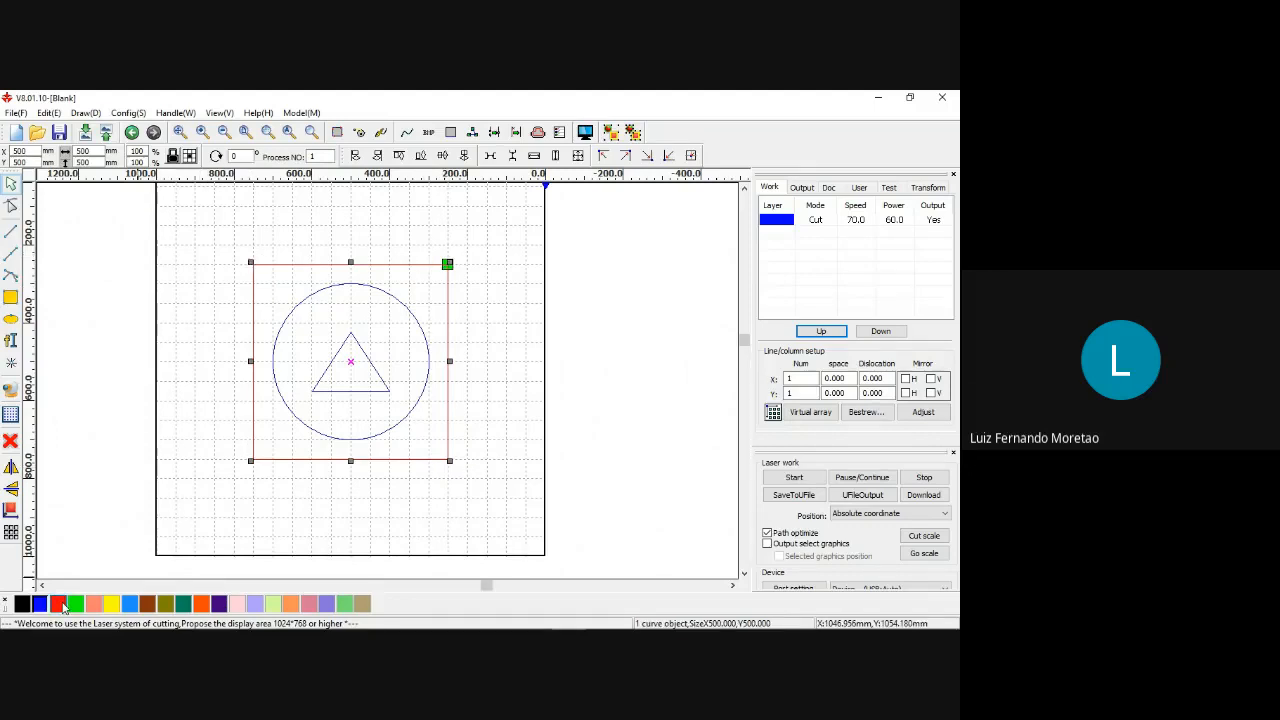
pyautogui.click(58, 604)
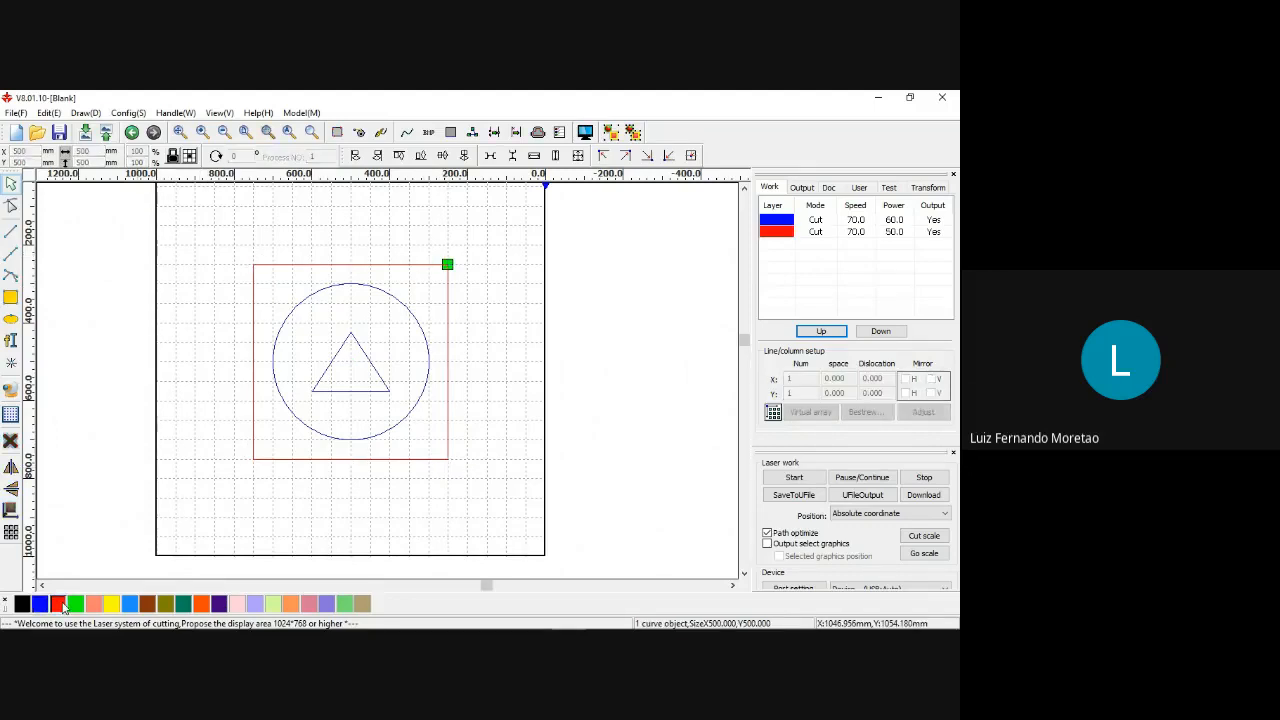
# Assign the circle to the blue layer and the triangle to the green layer.
pyautogui.click(369, 289)
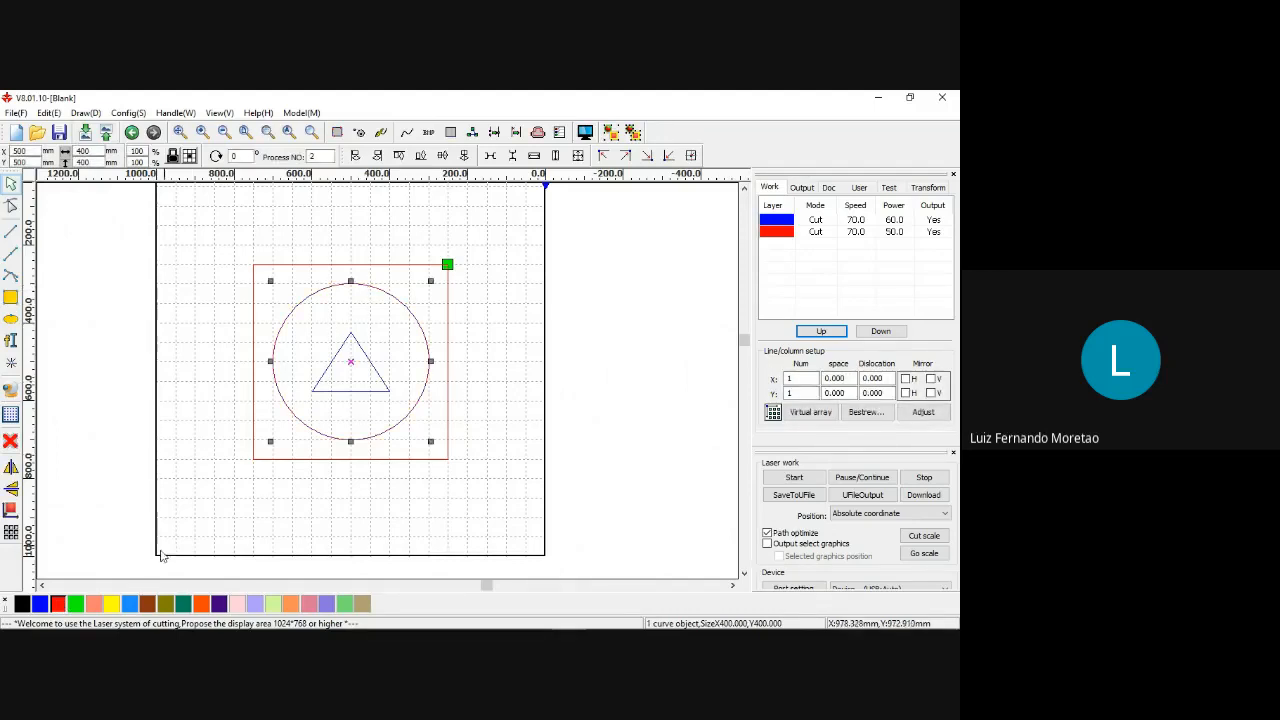
pyautogui.click(39, 604)
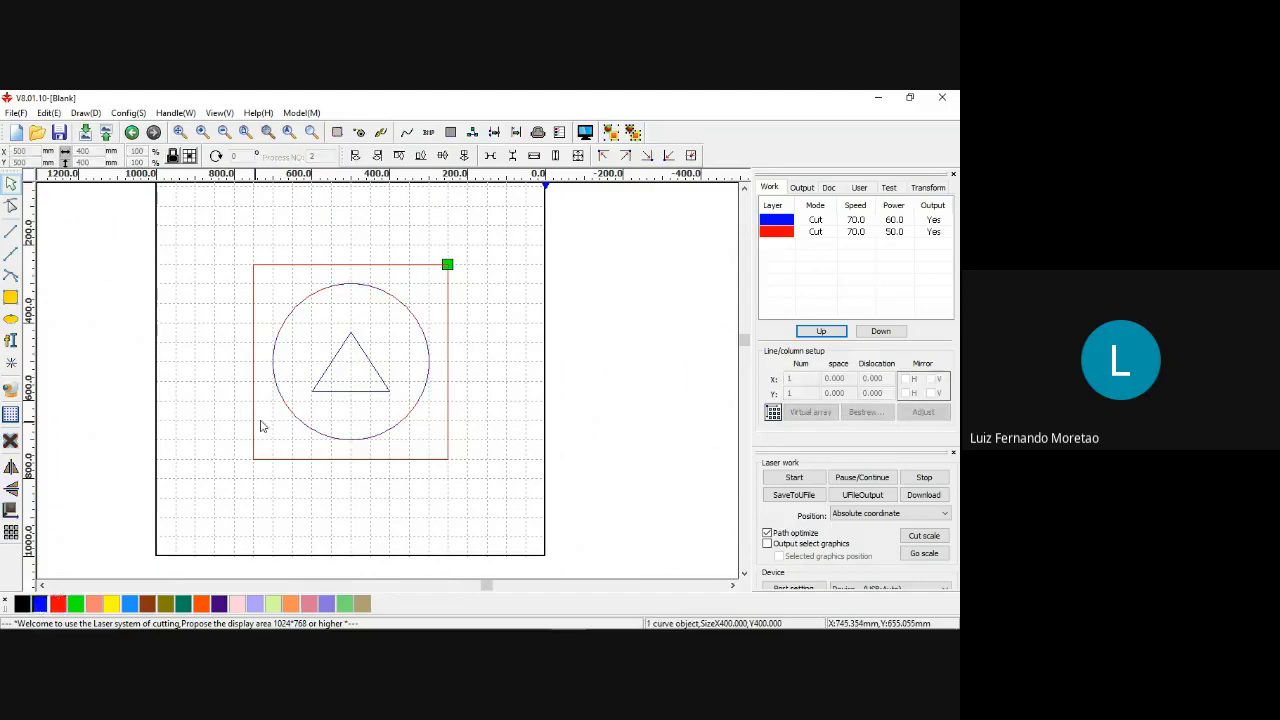
pyautogui.click(367, 362)
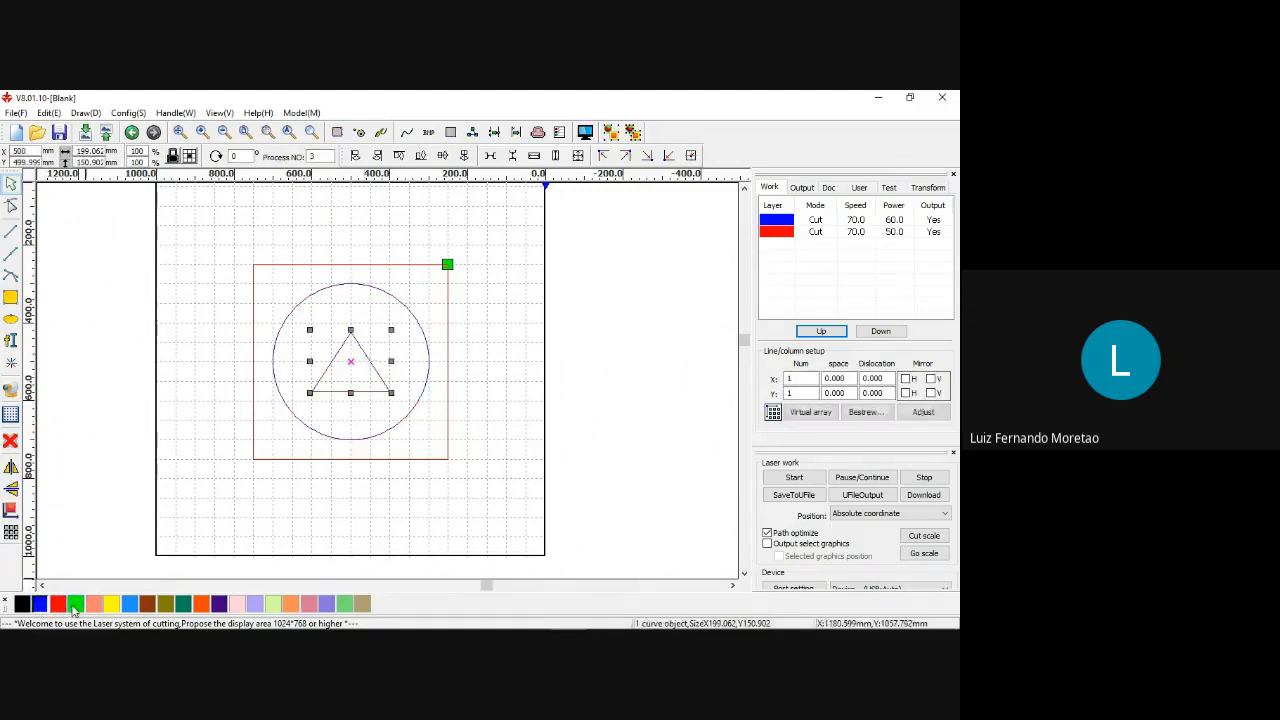
pyautogui.click(74, 604)
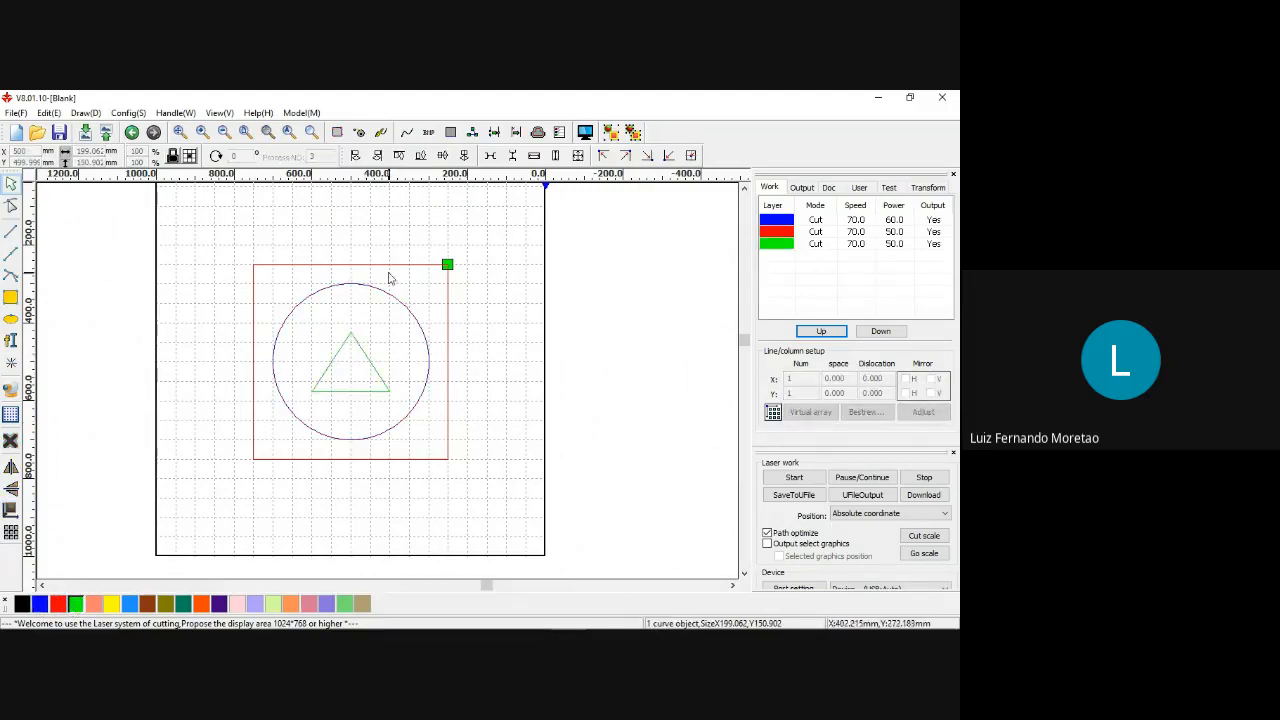
pyautogui.scroll(1, 388, 280)
pyautogui.scroll(-1, 390, 289)
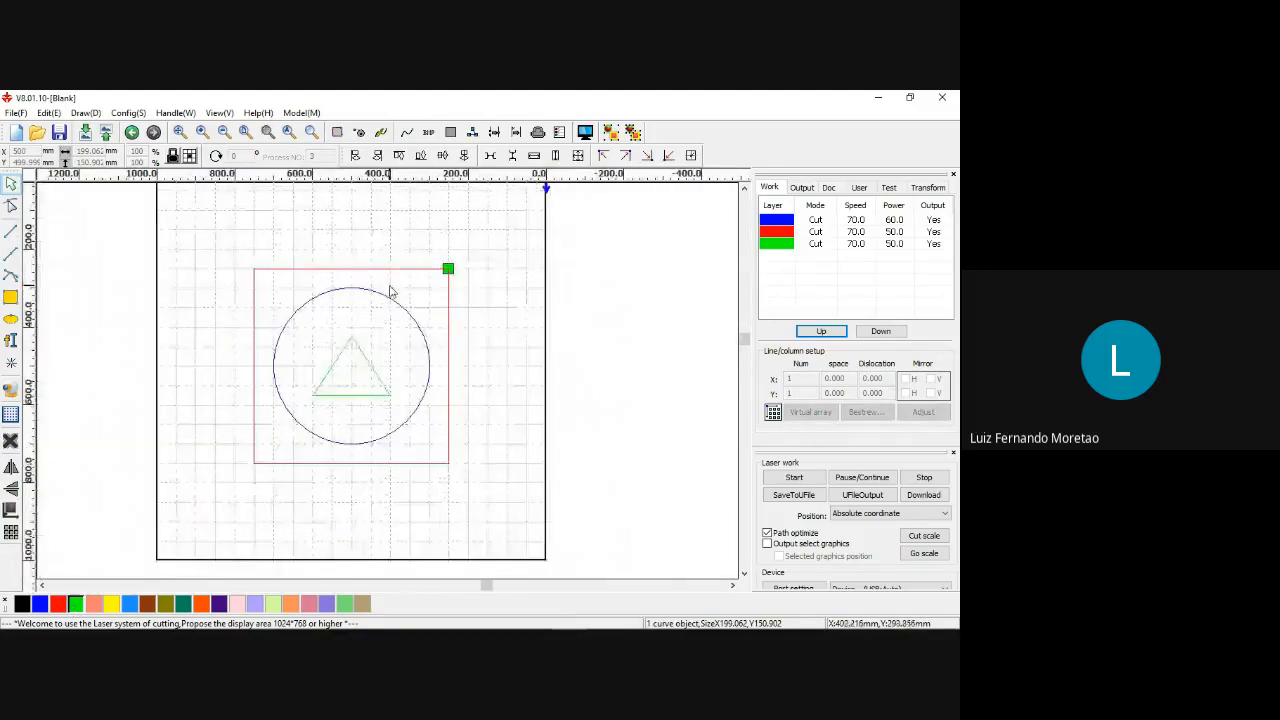
pyautogui.scroll(1, 391, 297)
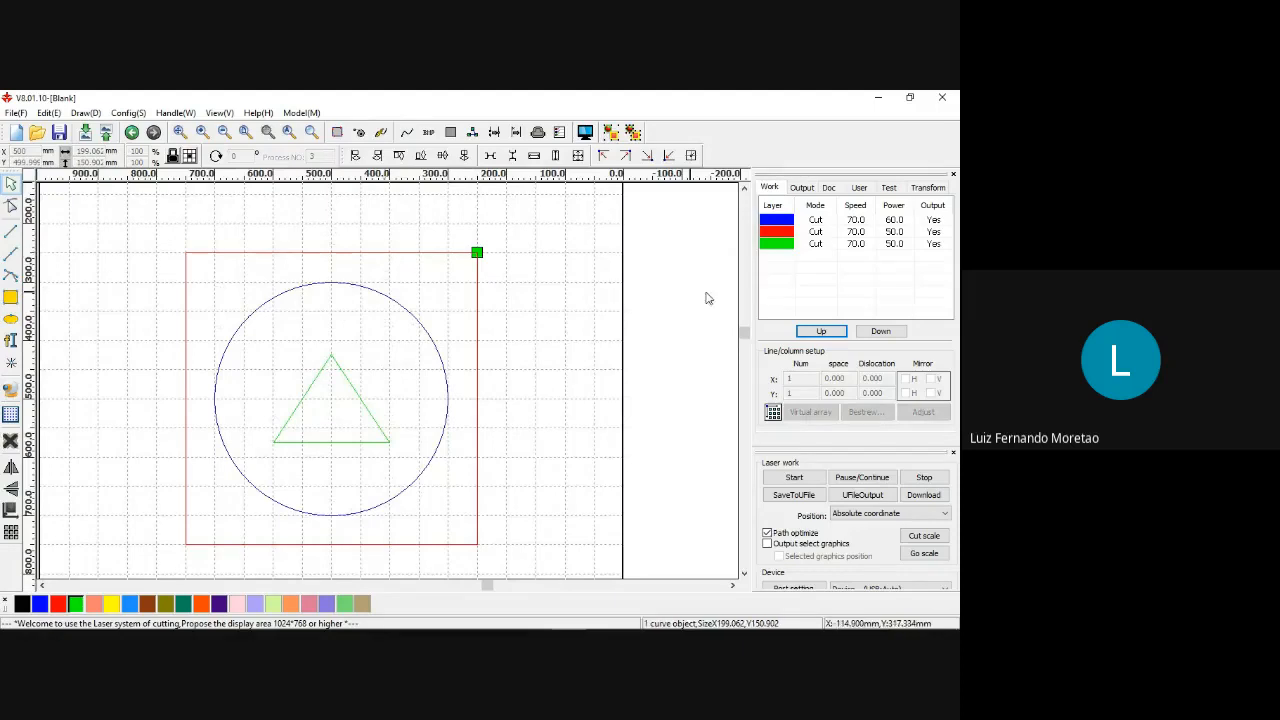
# Set the red layer's speed to 30 mm/s, its minimum power to 55% and its maximum power to 60%.
pyautogui.doubleClick(815, 232)
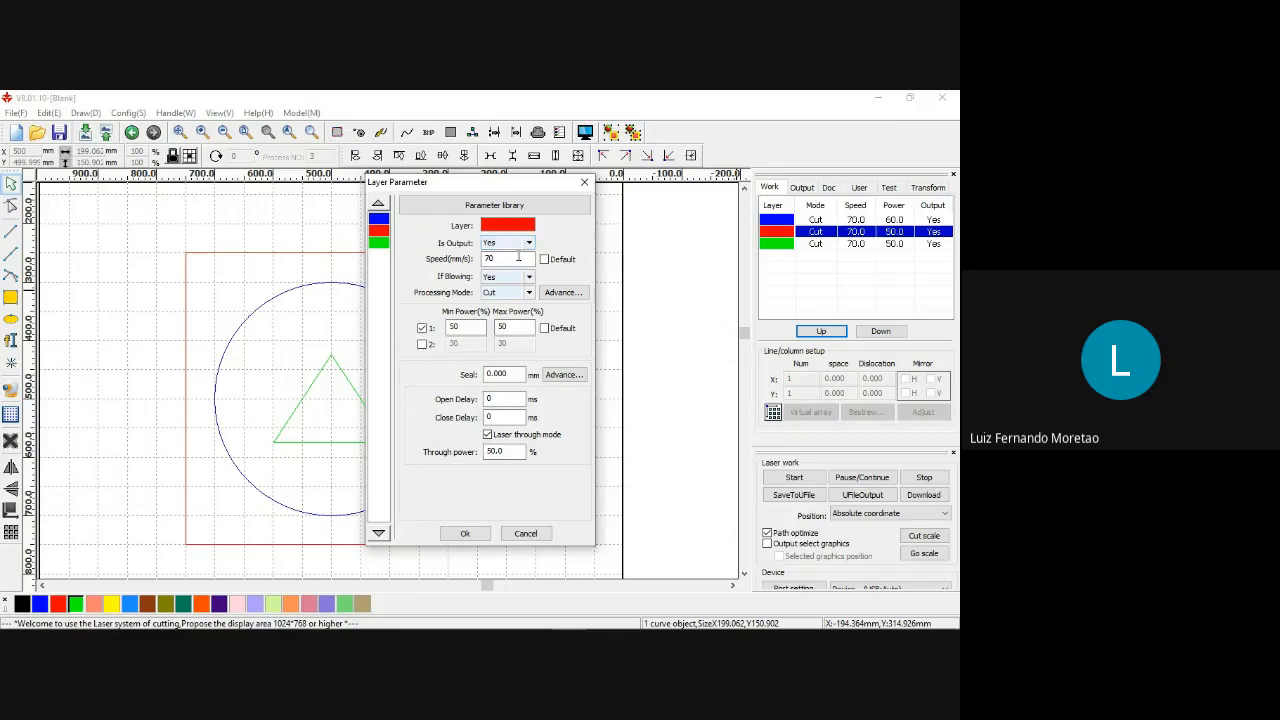
pyautogui.moveTo(517, 259); pyautogui.dragTo(481, 260)
pyautogui.write('3')
pyautogui.click(462, 327)
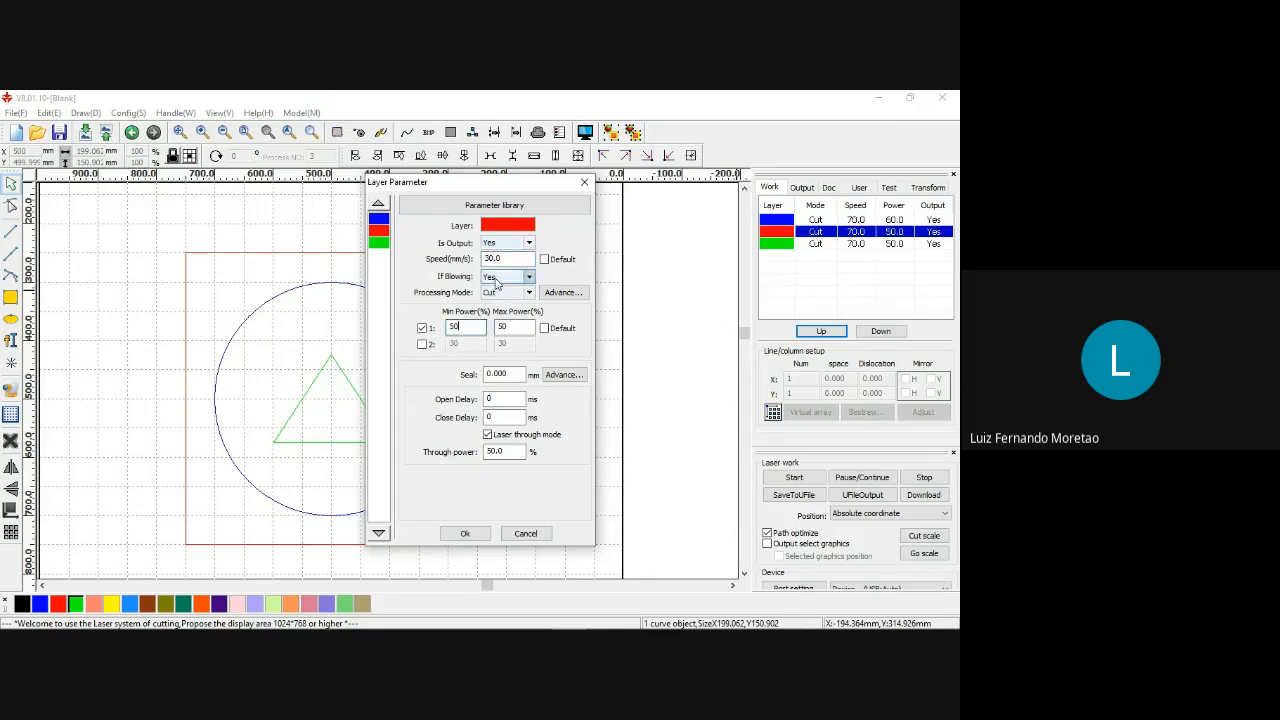
pyautogui.moveTo(467, 327); pyautogui.dragTo(444, 326)
pyautogui.write('5')
pyautogui.moveTo(511, 328); pyautogui.dragTo(493, 329)
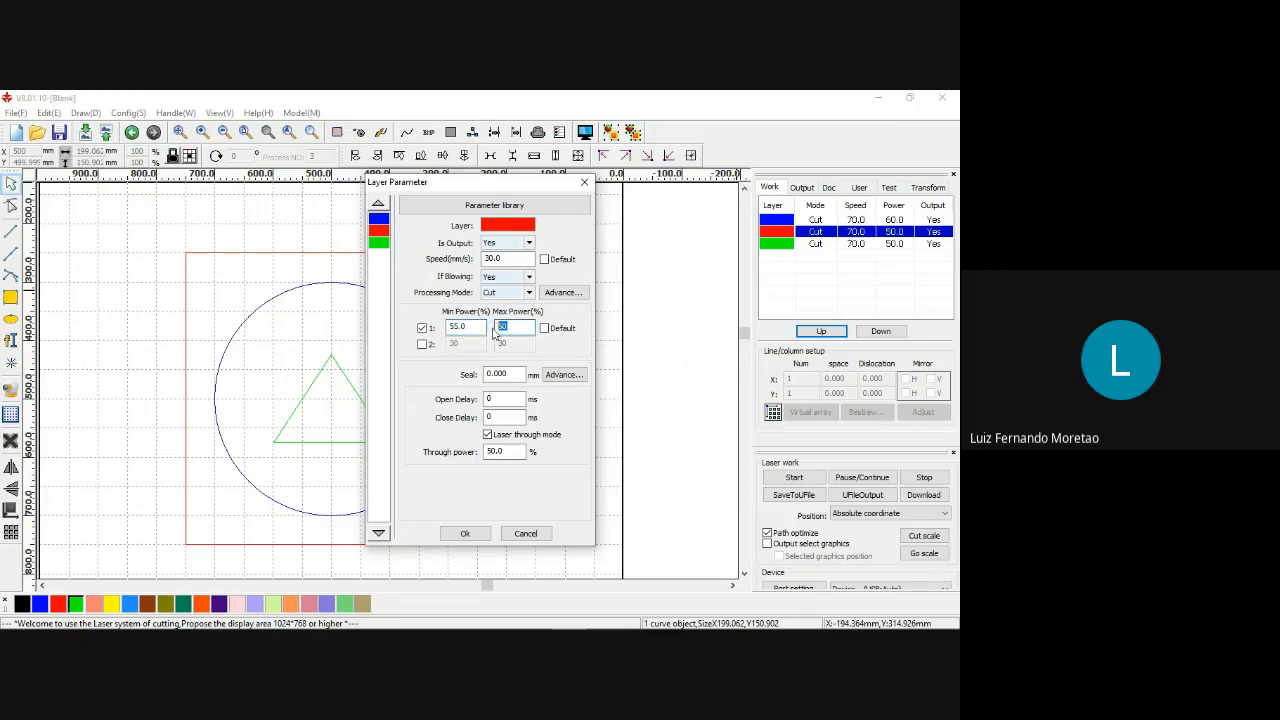
pyautogui.write('60')
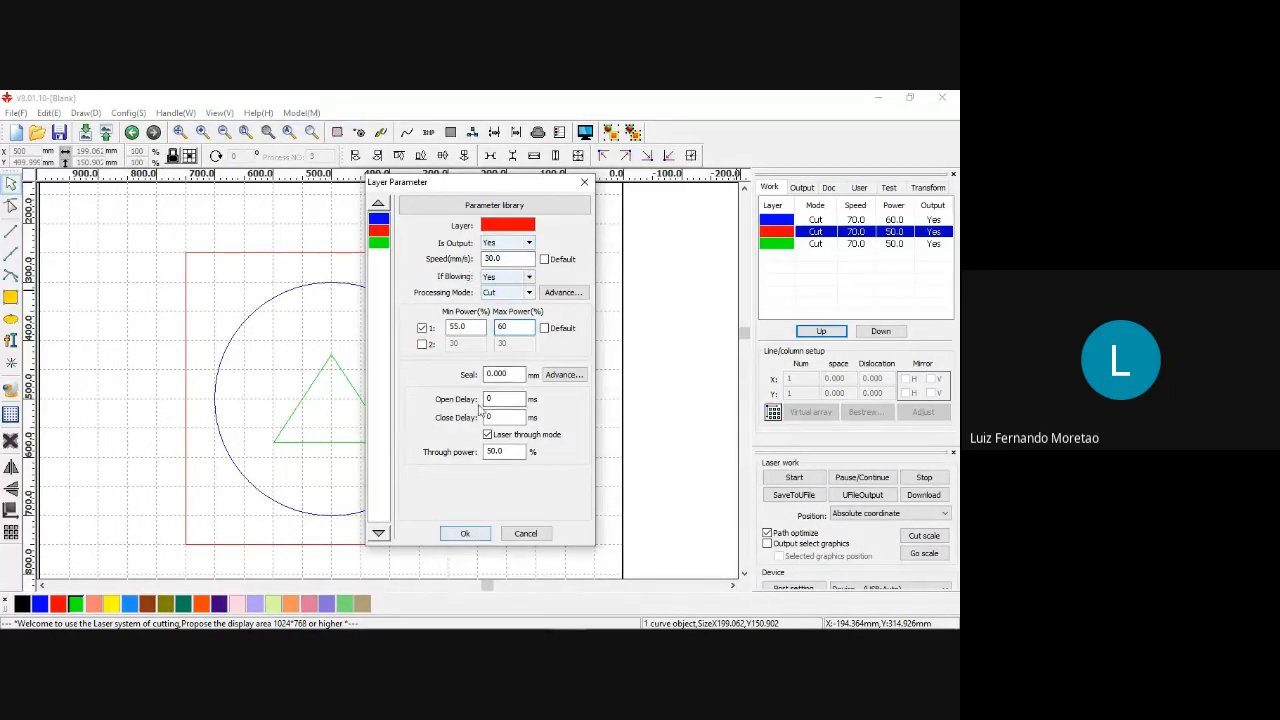
pyautogui.click(463, 537)
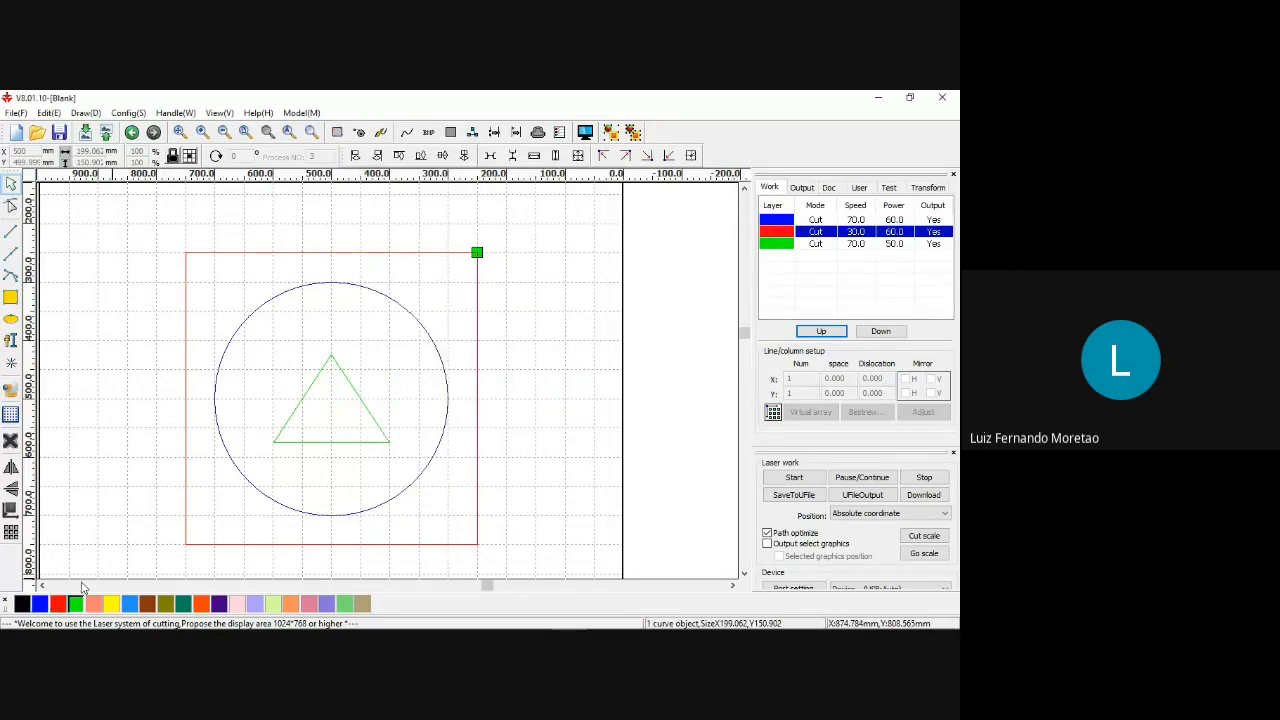
# Set the blue layer's speed to 60 mm/s, its minimum power to 10% and its maximum power to 15%.
pyautogui.click(824, 222)
pyautogui.doubleClick(824, 222)
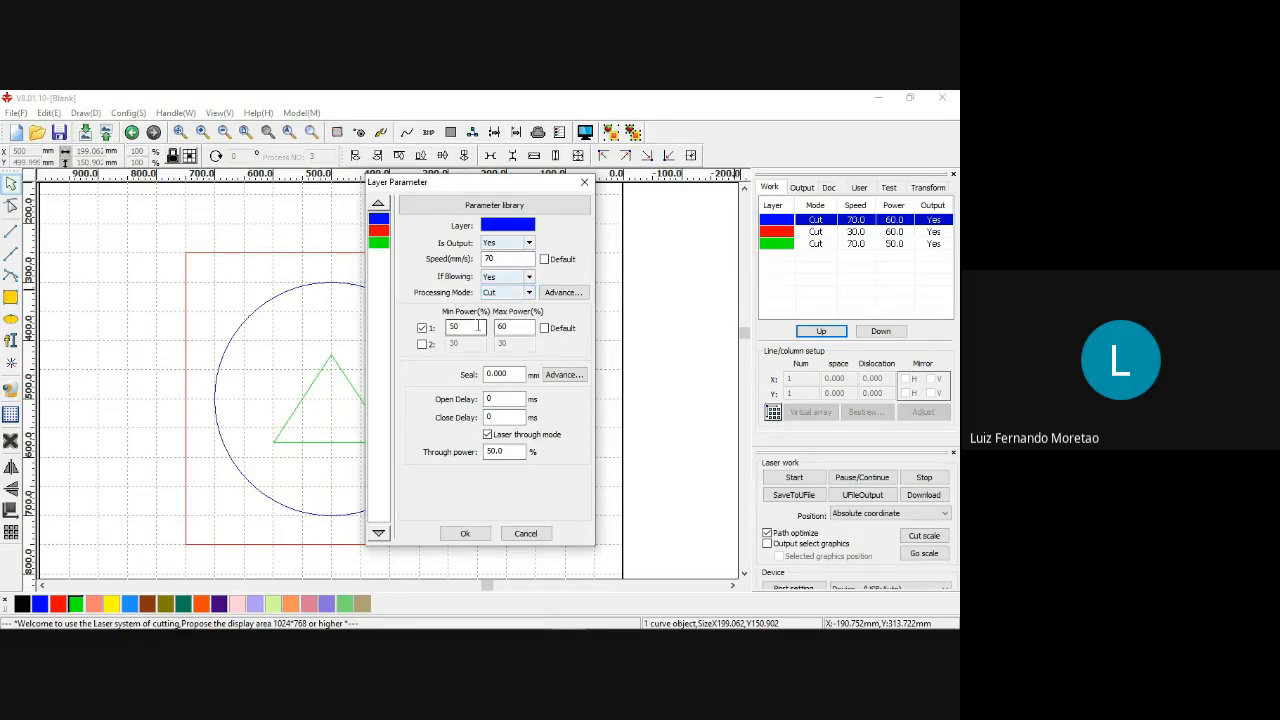
pyautogui.doubleClick(505, 259)
pyautogui.write('6')
pyautogui.doubleClick(460, 328)
pyautogui.write('15')
pyautogui.press('Tab')
pyautogui.write('15')
pyautogui.click(478, 535)
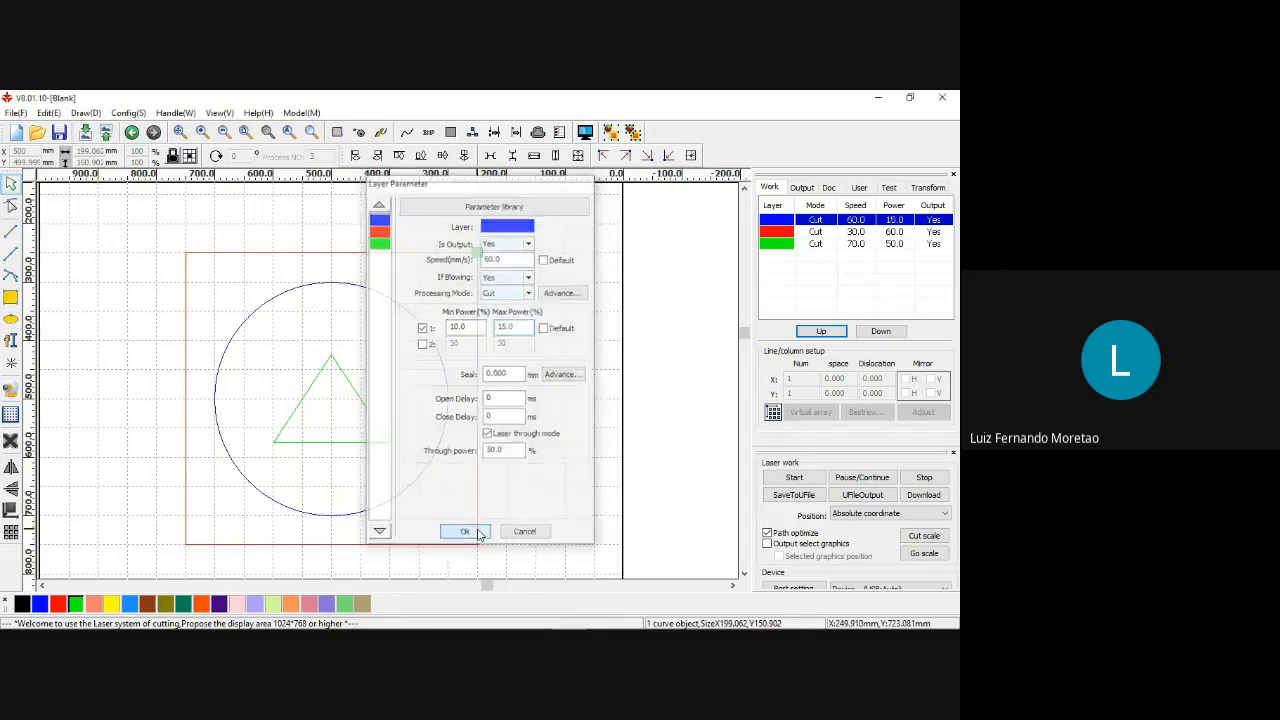
# Configure the green layer for Scan mode at 400 mm/s with minimum and maximum power of 30%.
pyautogui.doubleClick(826, 248)
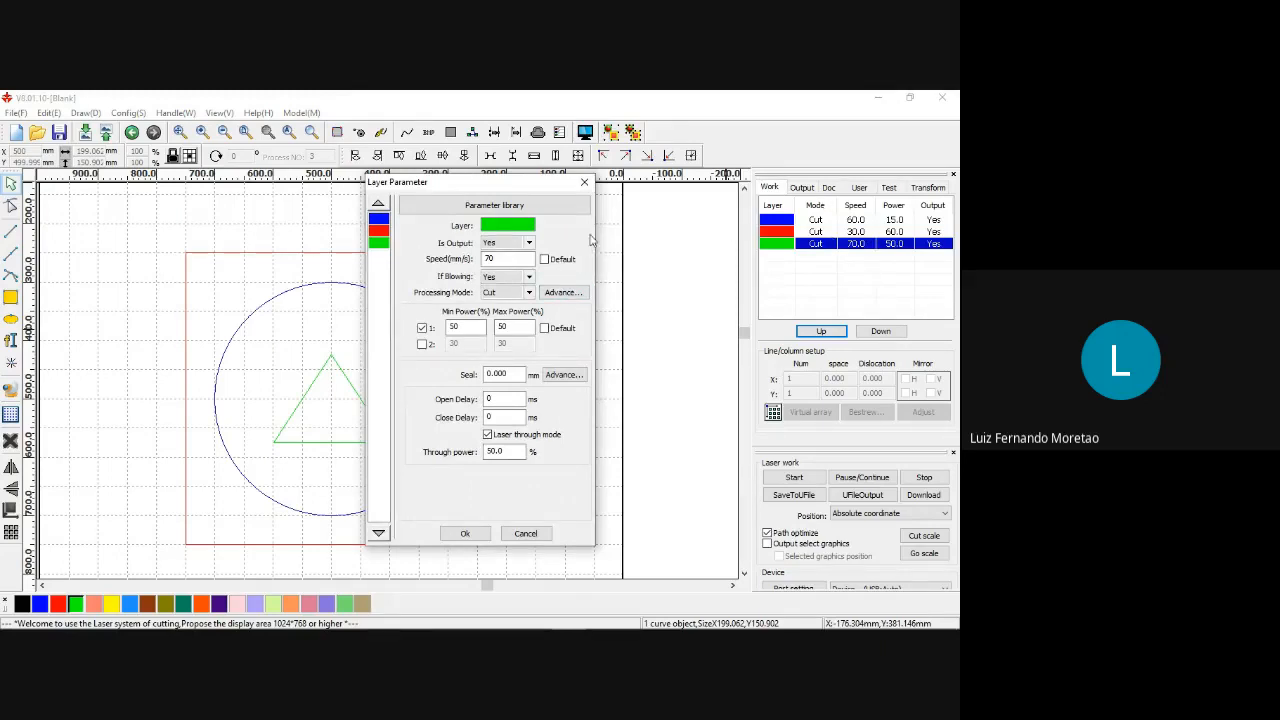
pyautogui.moveTo(502, 258); pyautogui.dragTo(473, 258)
pyautogui.write('400')
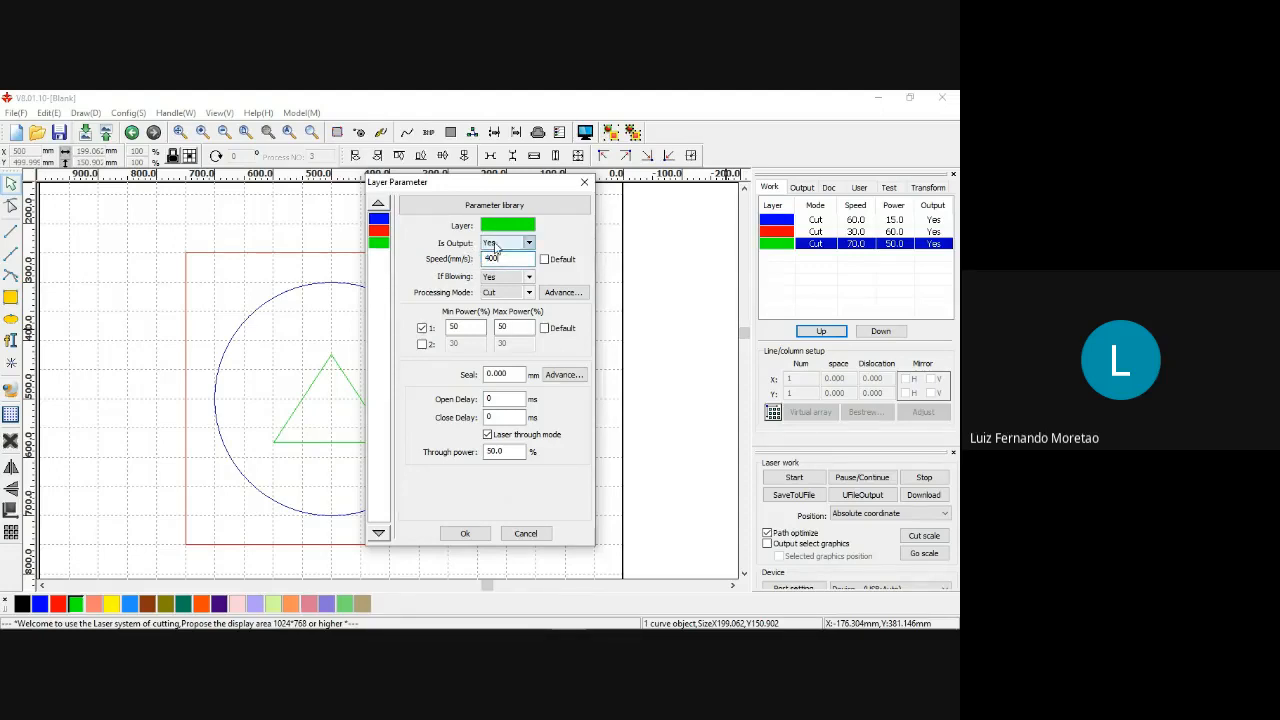
pyautogui.click(529, 293)
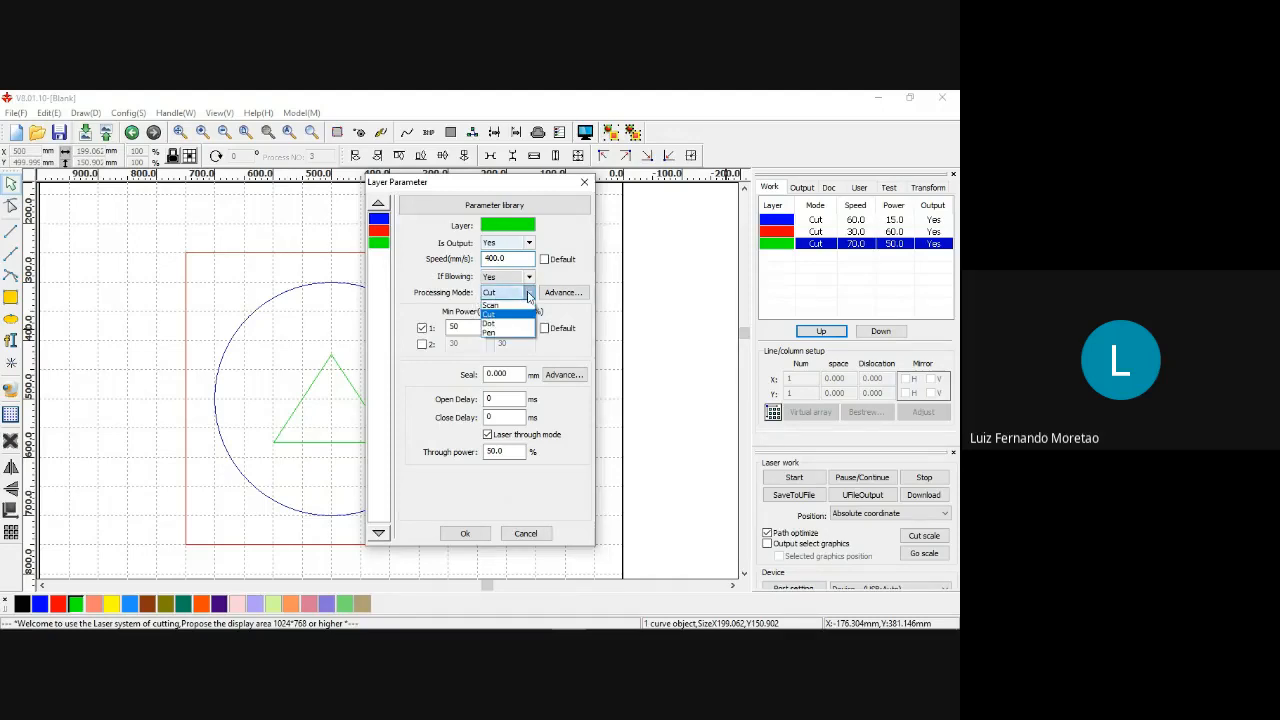
pyautogui.click(489, 305)
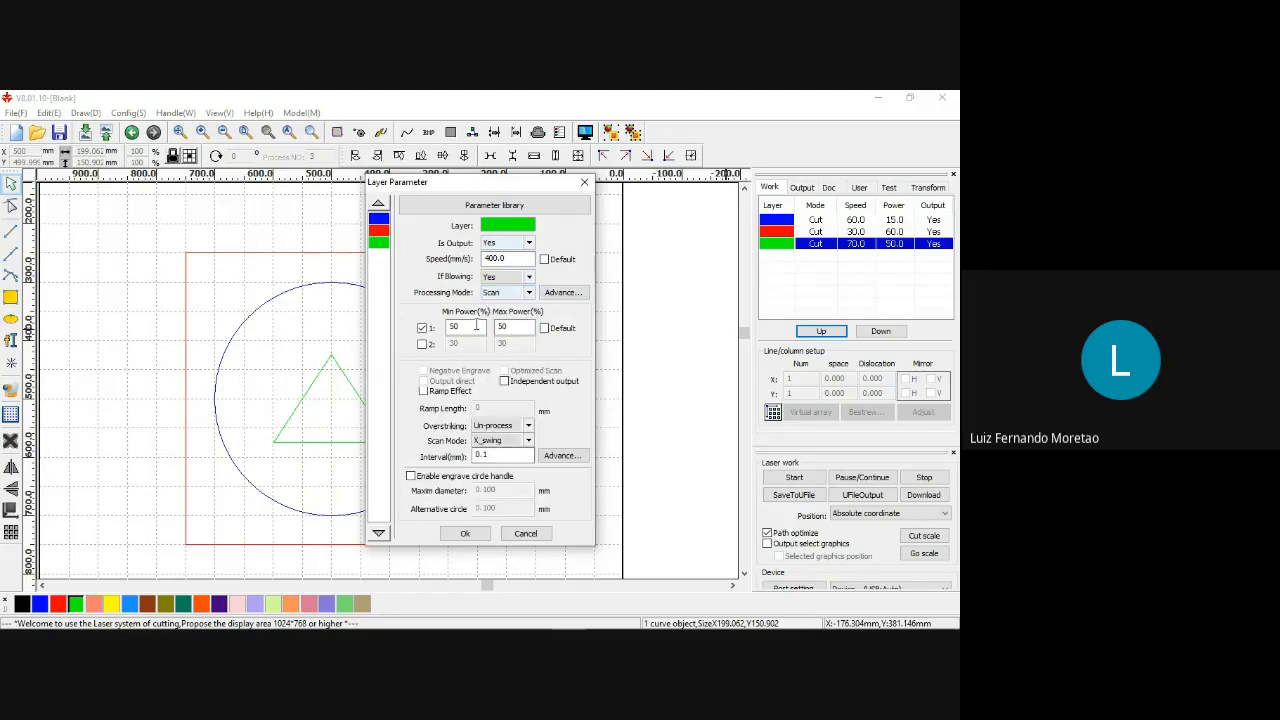
pyautogui.moveTo(470, 326)
pyautogui.mouseDown()
pyautogui.moveTo(445, 322)
pyautogui.moveTo(514, 327)
pyautogui.moveTo(490, 328)
pyautogui.mouseUp()
pyautogui.write('3030')
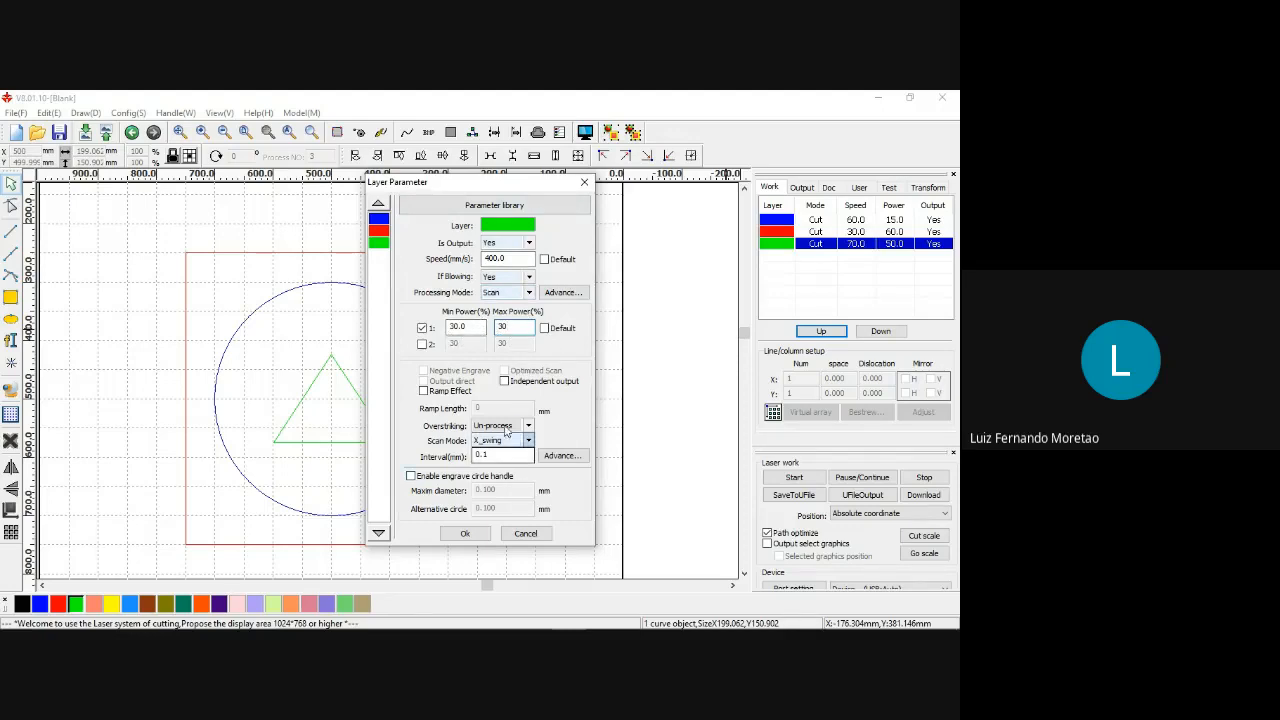
pyautogui.click(475, 534)
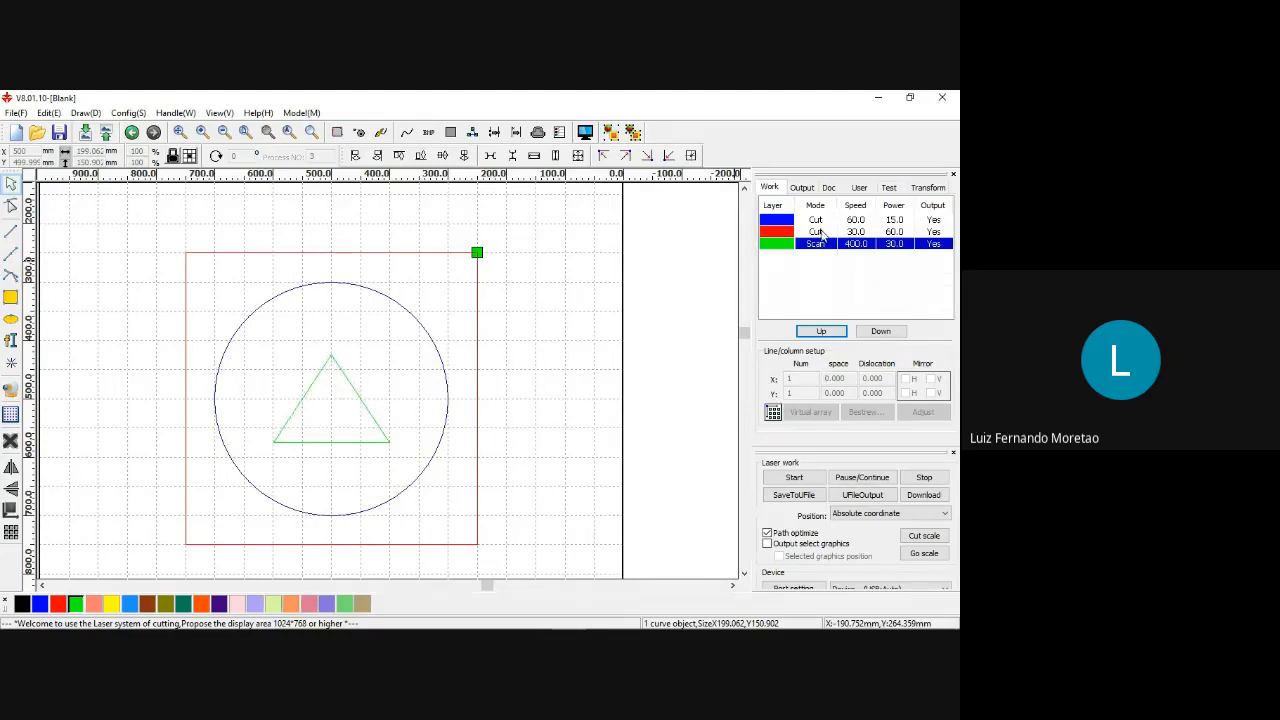
# Reorder the layers so green is processed first, blue second and red last.
pyautogui.click(818, 232)
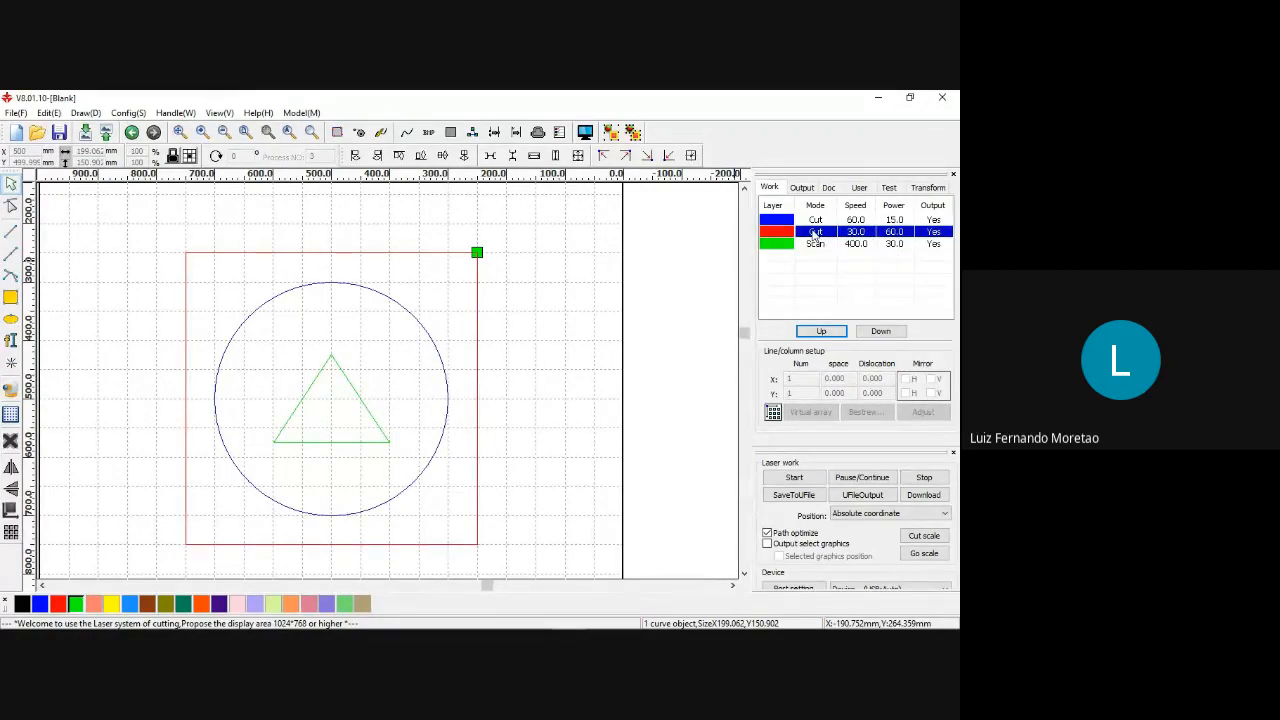
pyautogui.click(820, 244)
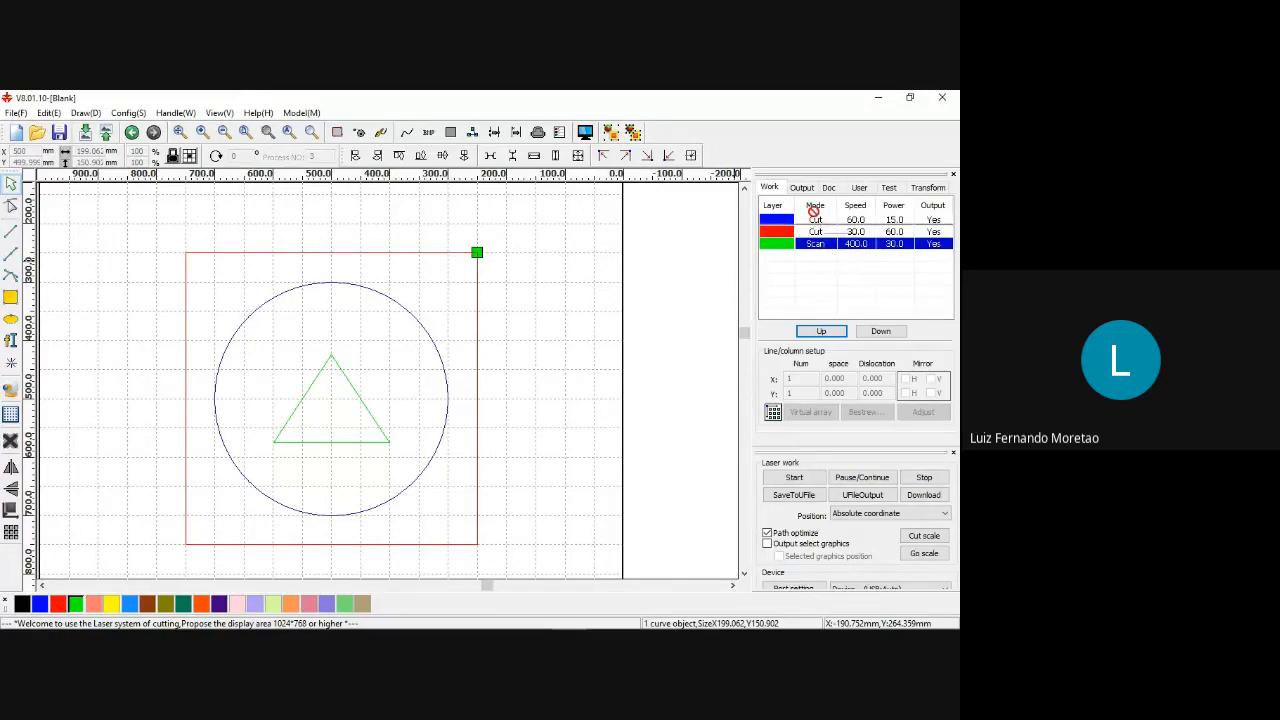
pyautogui.moveTo(812, 227); pyautogui.dragTo(820, 254)
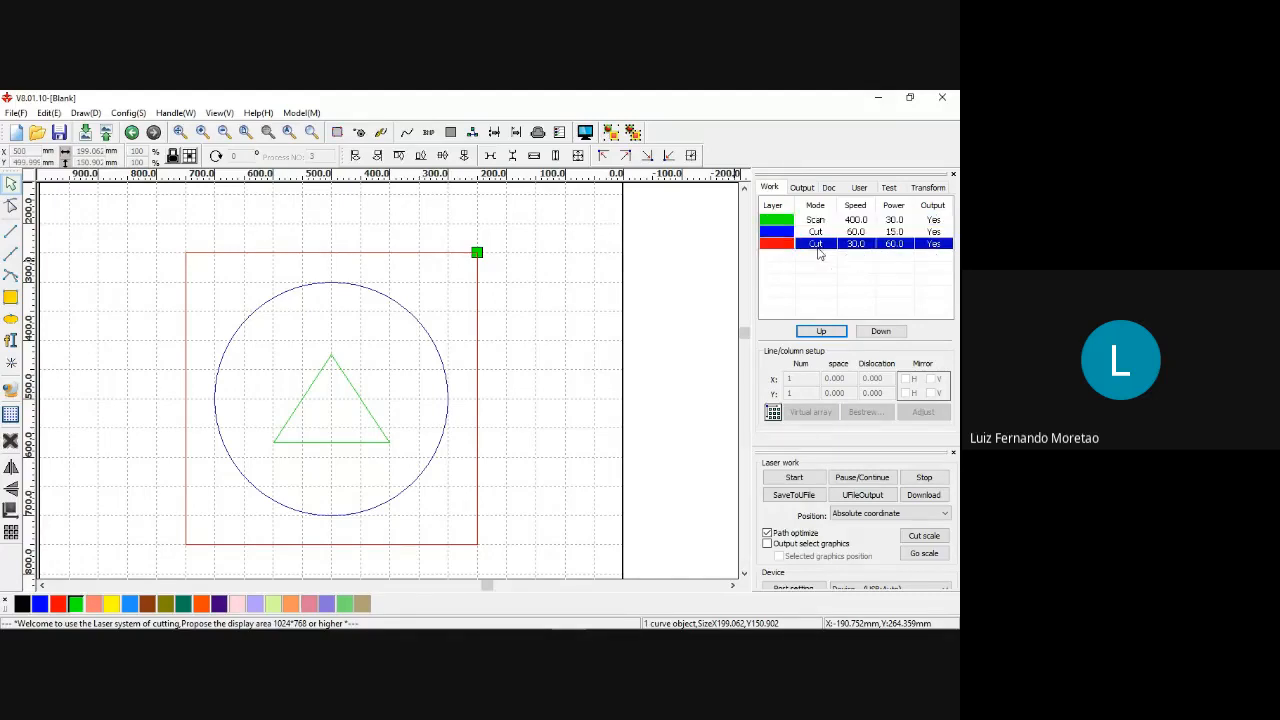
pyautogui.click(820, 270)
pyautogui.click(814, 245)
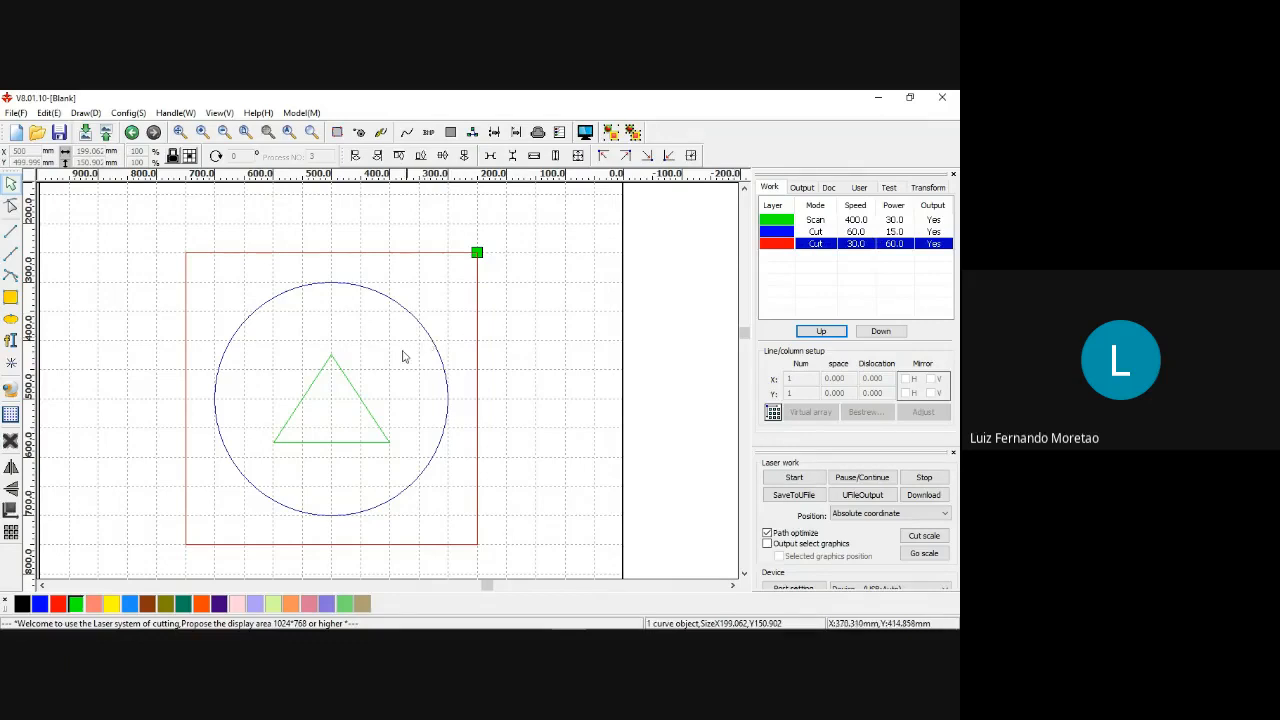
# Preview the job, run the laser simulation with the simulation speed raised to 10.0, and close the preview.
pyautogui.scroll(-2, 371, 366)
pyautogui.scroll(2, 345, 346)
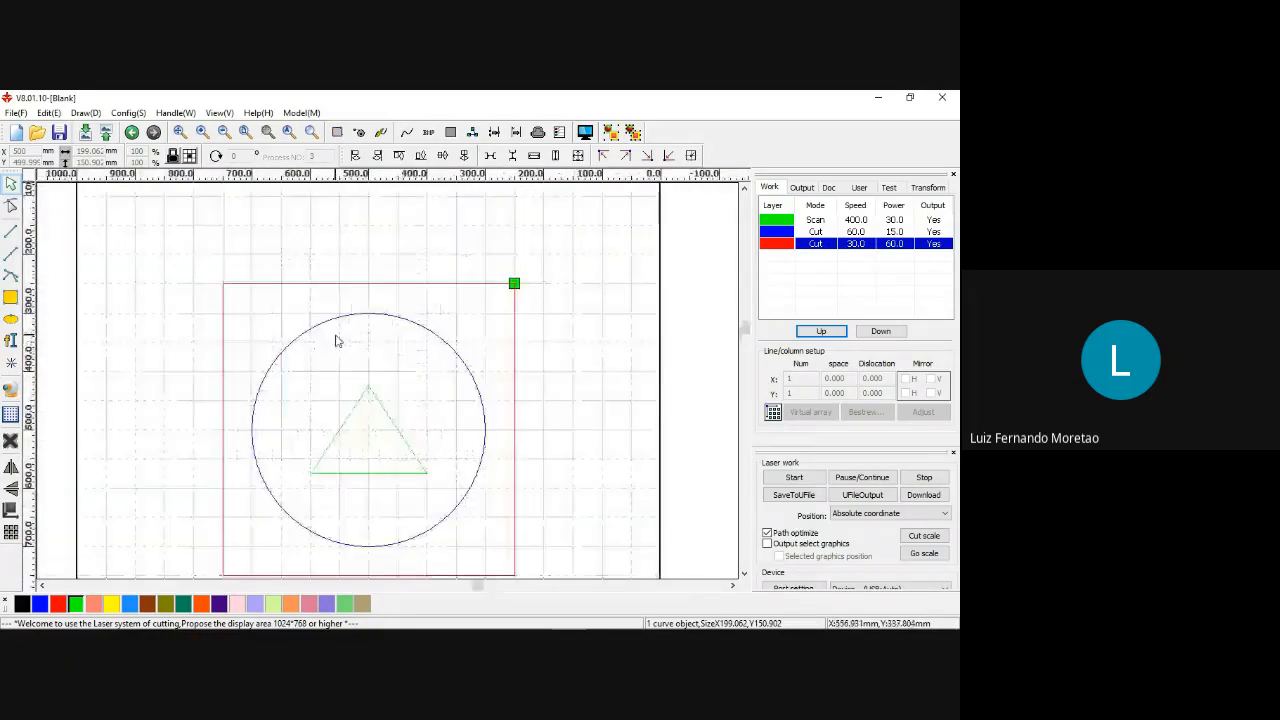
pyautogui.scroll(-1, 340, 338)
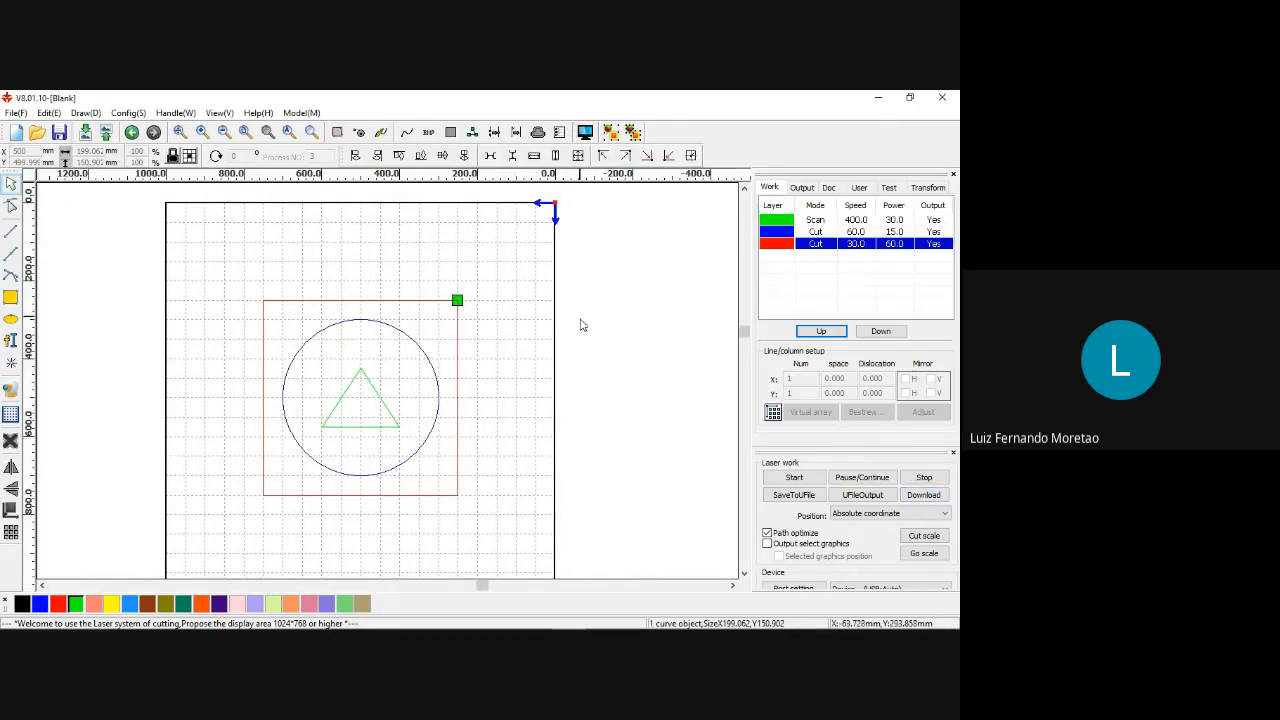
pyautogui.scroll(2, 580, 325)
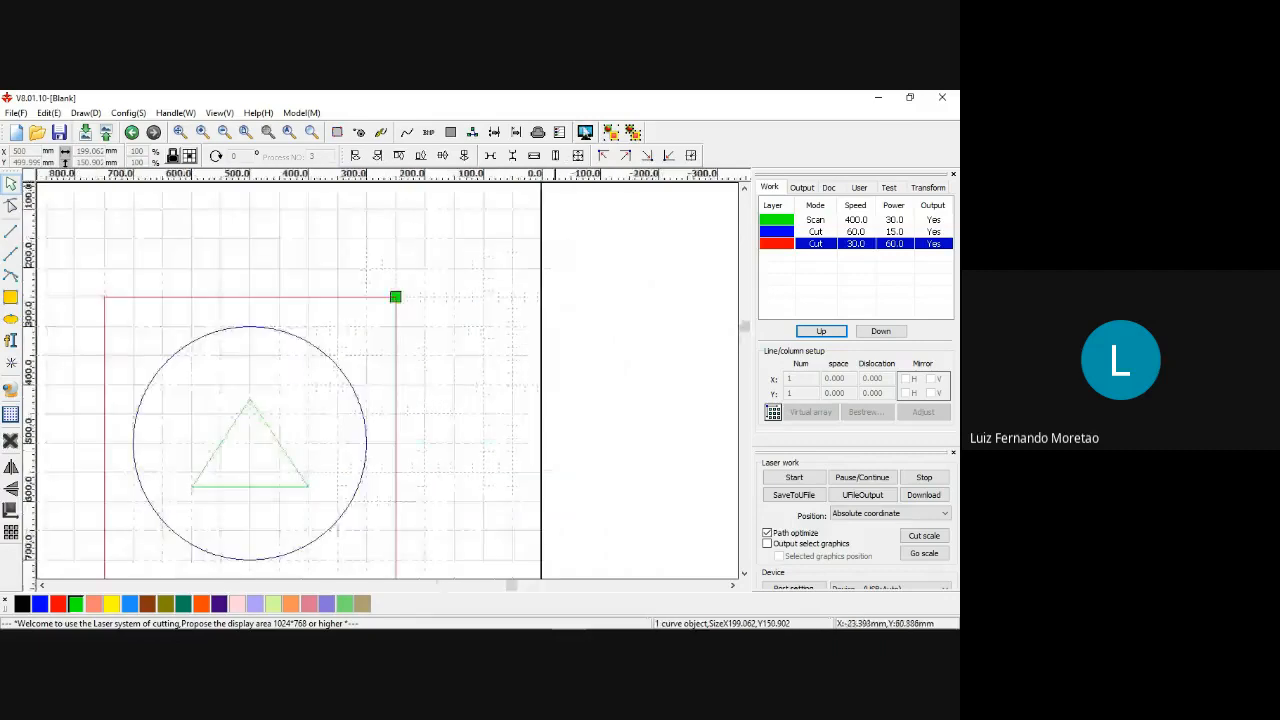
pyautogui.click(585, 132)
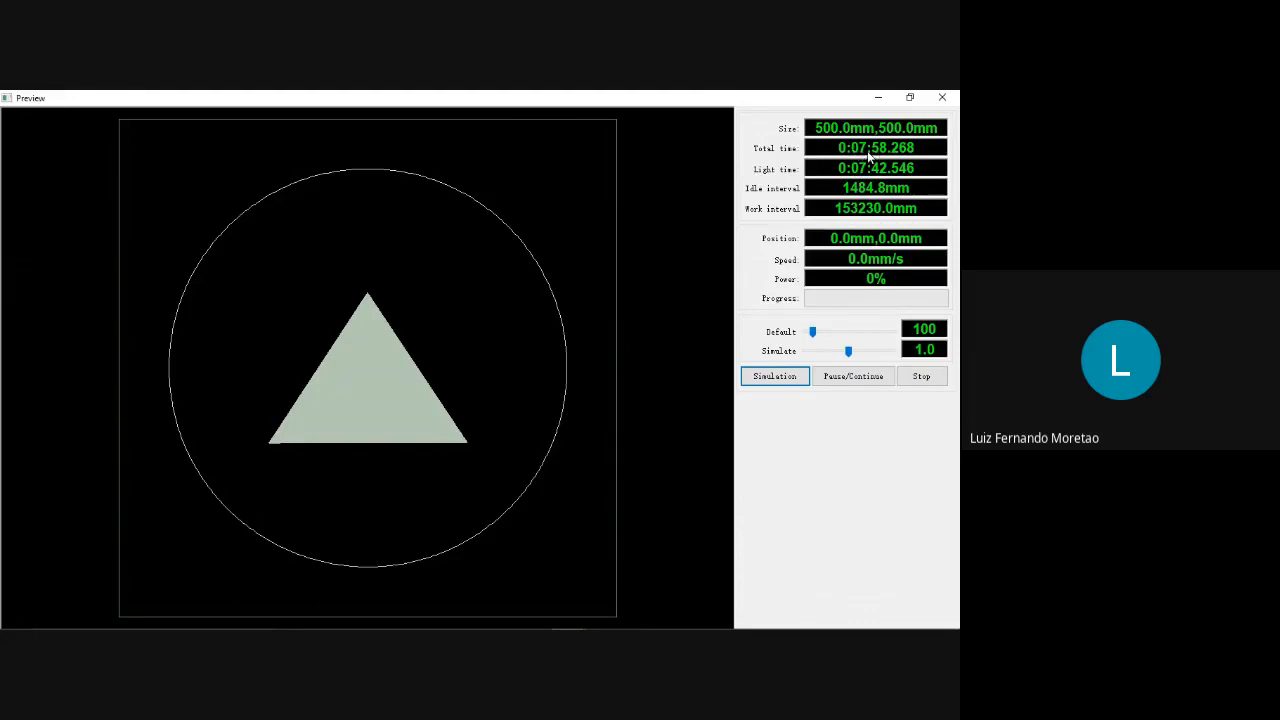
pyautogui.click(776, 380)
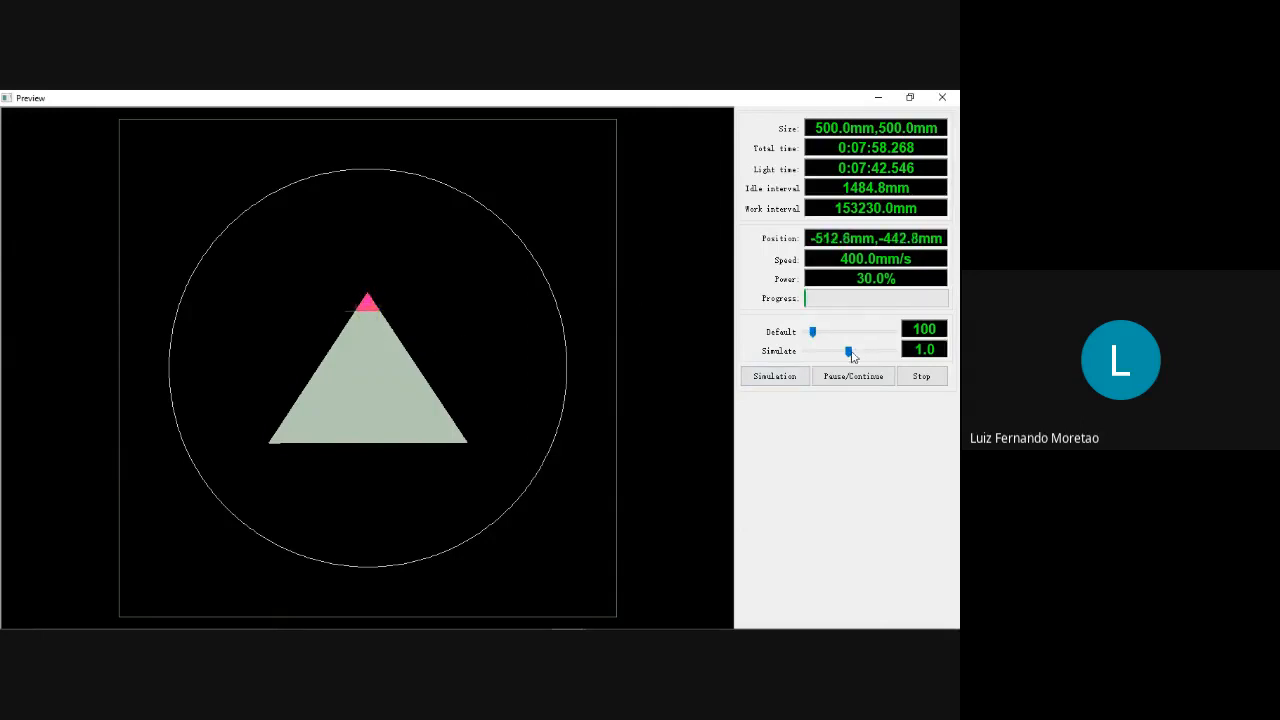
pyautogui.moveTo(848, 351)
pyautogui.mouseDown()
pyautogui.moveTo(828, 356)
pyautogui.moveTo(898, 356)
pyautogui.moveTo(848, 356)
pyautogui.mouseUp()
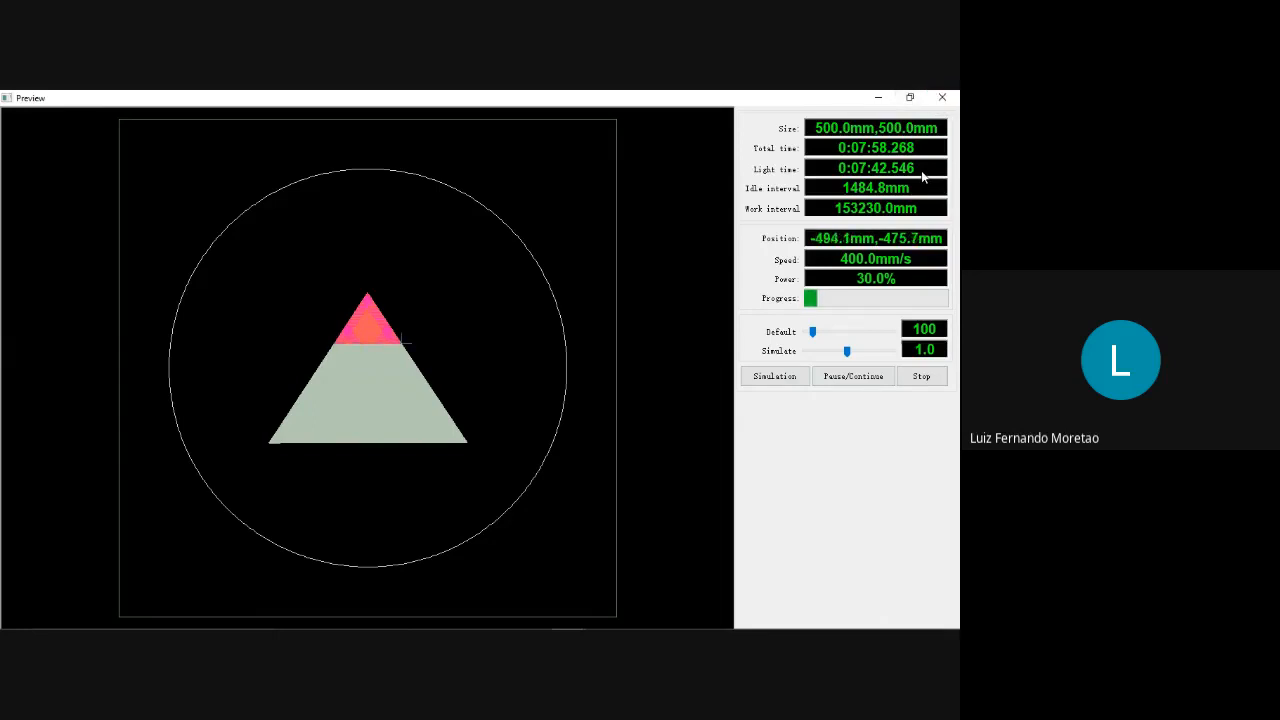
pyautogui.moveTo(847, 351); pyautogui.dragTo(897, 358)
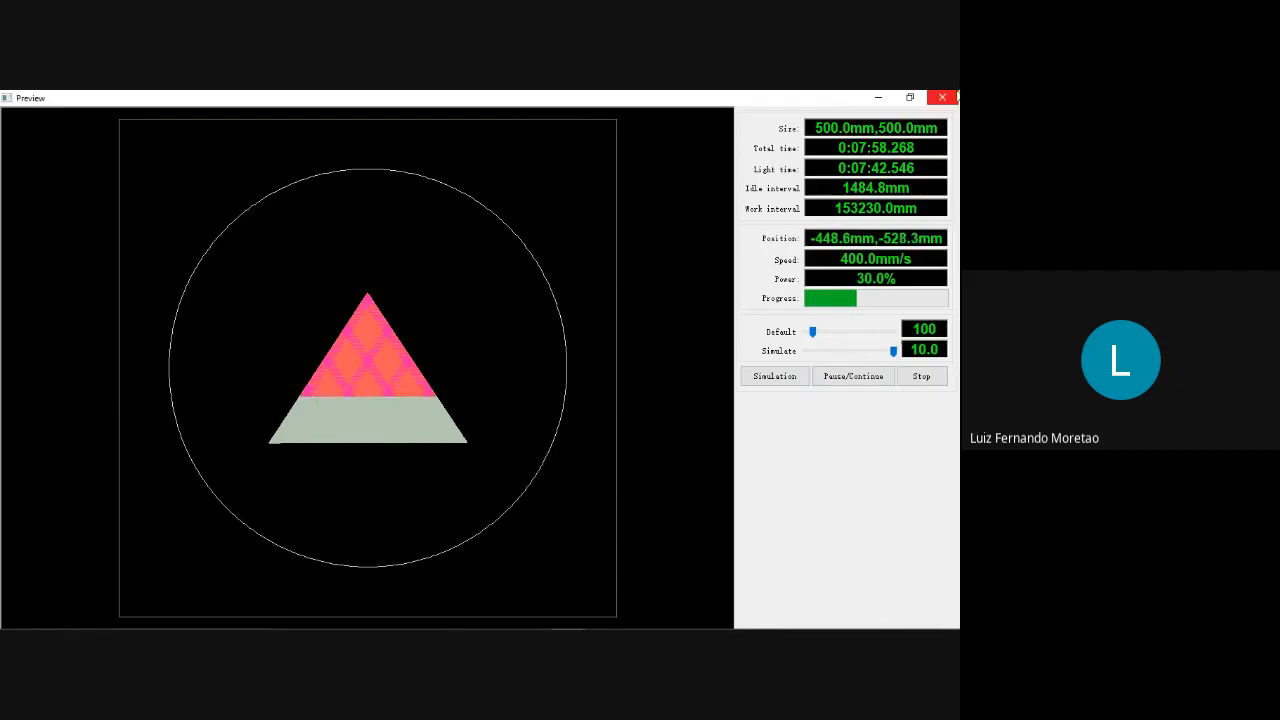
pyautogui.click(942, 97)
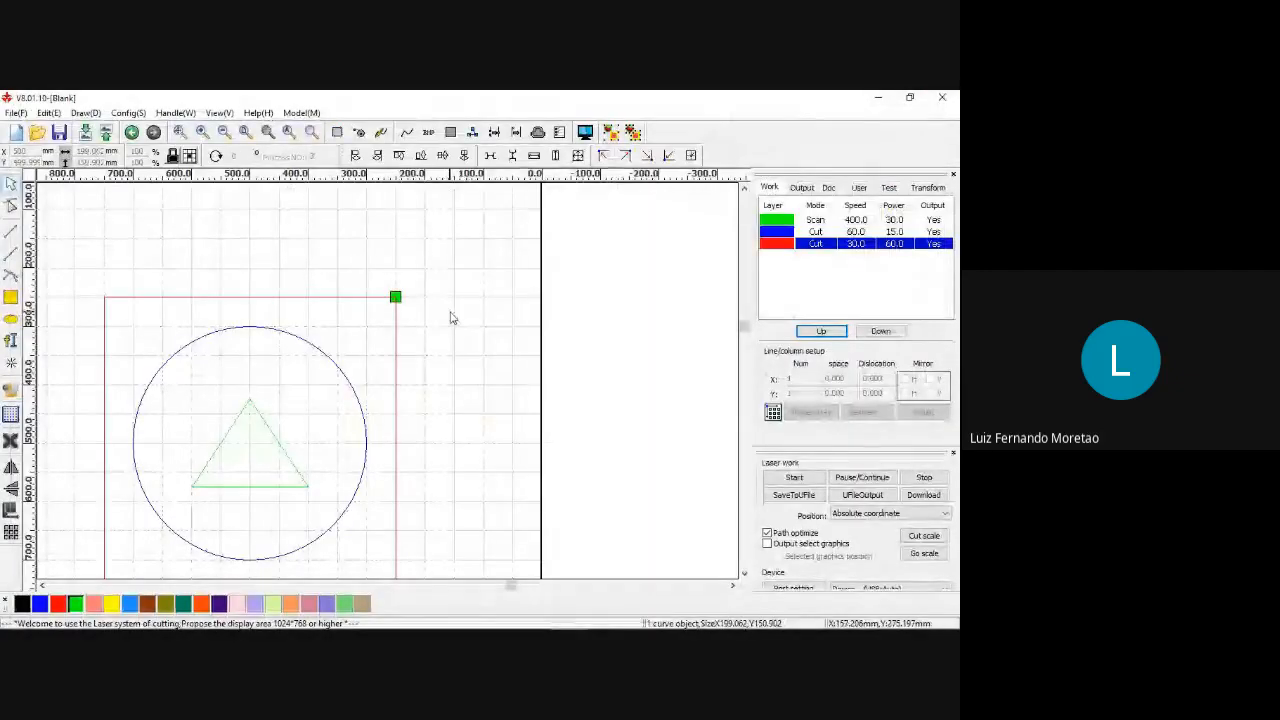
# Delete the square, circle and triangle together from the work area.
pyautogui.moveTo(455, 313); pyautogui.dragTo(606, 289)
pyautogui.scroll(-3, 603, 318)
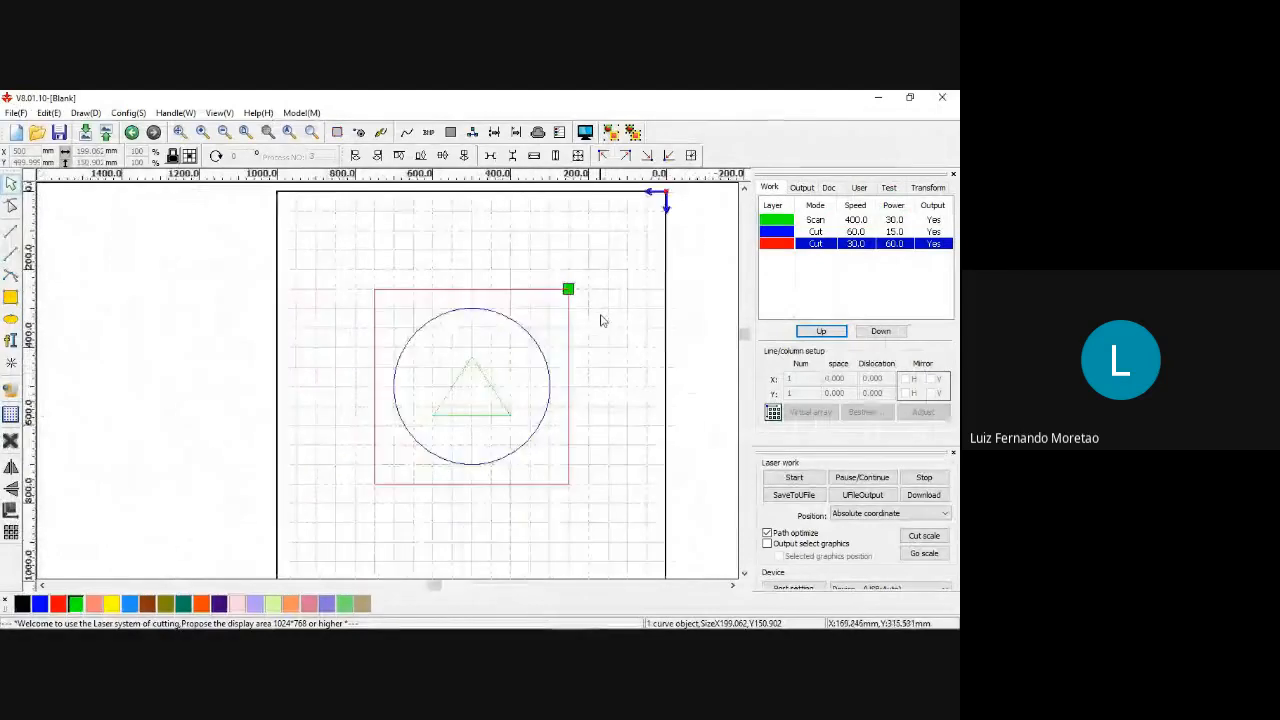
pyautogui.scroll(1, 604, 331)
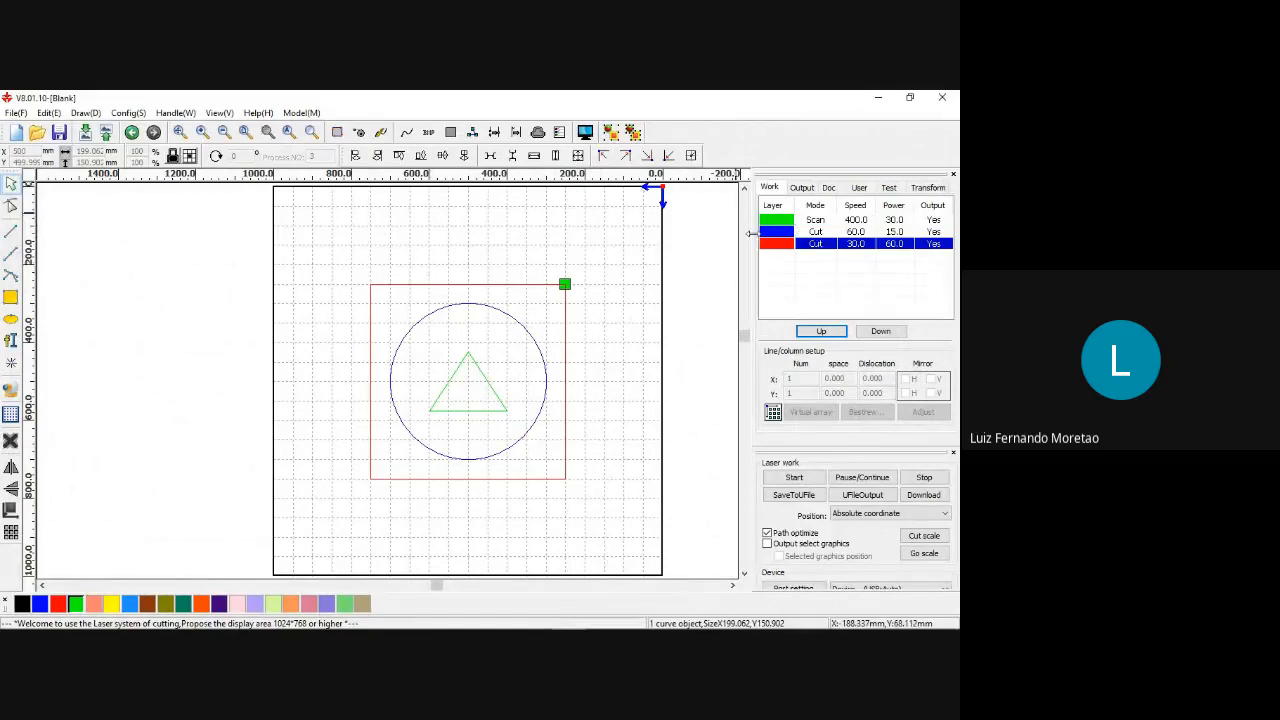
pyautogui.moveTo(349, 257); pyautogui.dragTo(624, 537)
pyautogui.press('Delete')
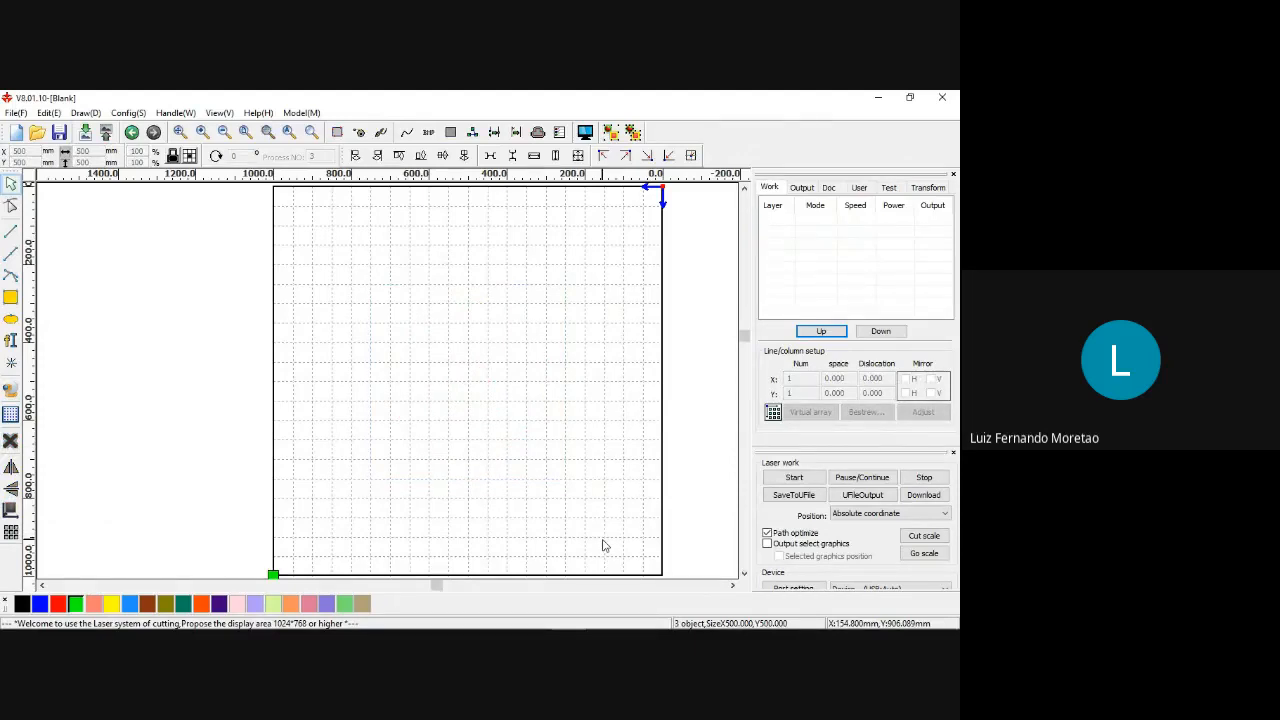
# Switch from the laser software to the open GIMP window.
pyautogui.hotkey('alt', 'Tab')
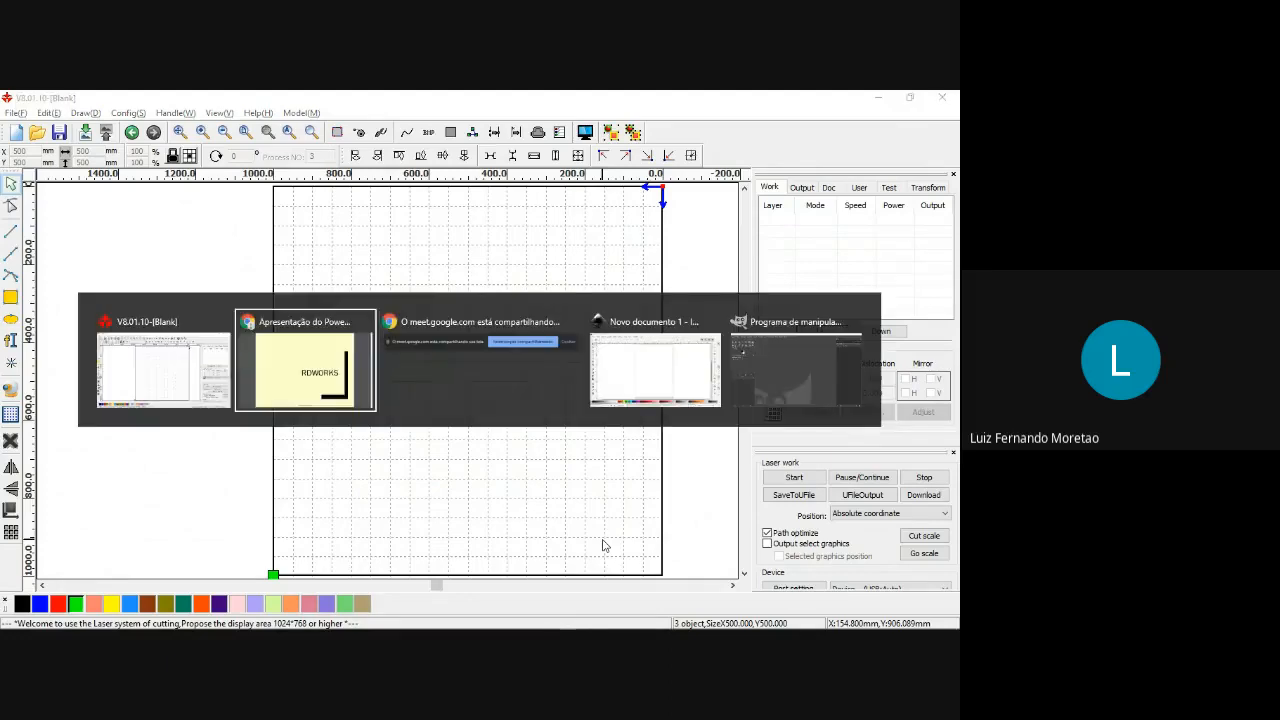
pyautogui.hotkey('alt', 'Tab')
pyautogui.hotkey('alt', 'Tab')
pyautogui.hotkey('alt', 'Tab')
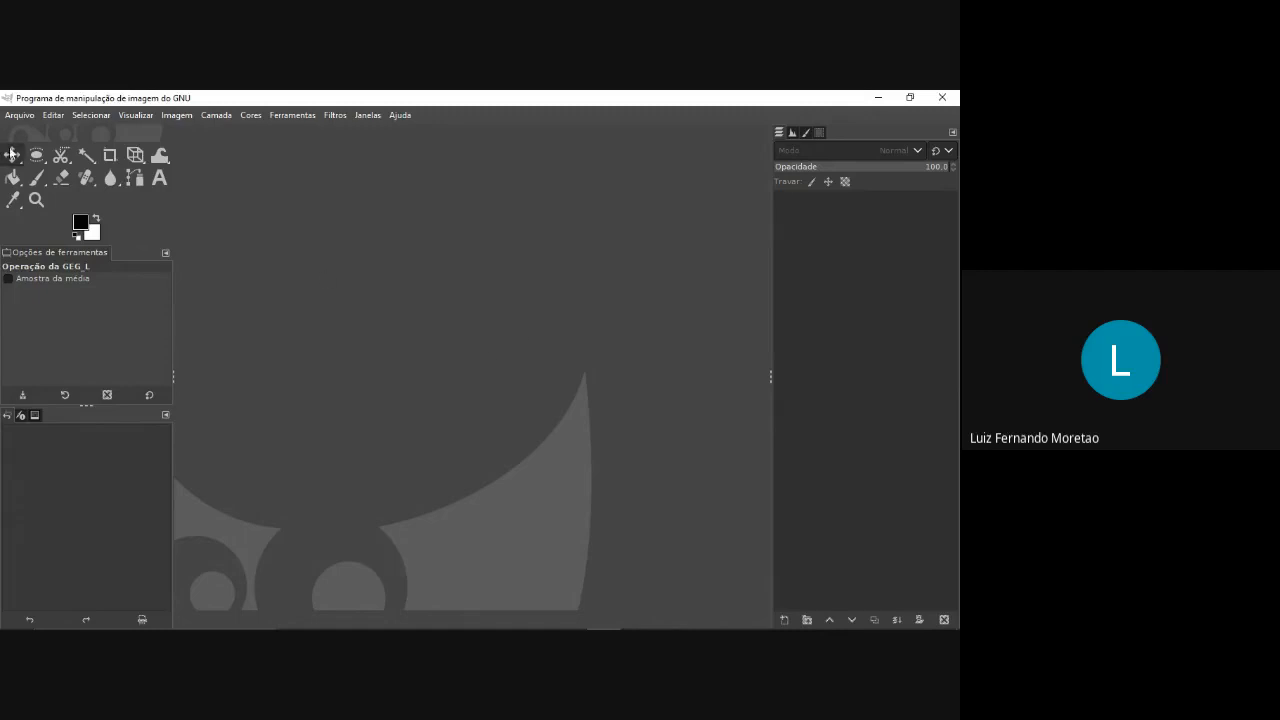
# Open the image Desenho.jpg from the Imagens folder on the desktop.
pyautogui.click(19, 115)
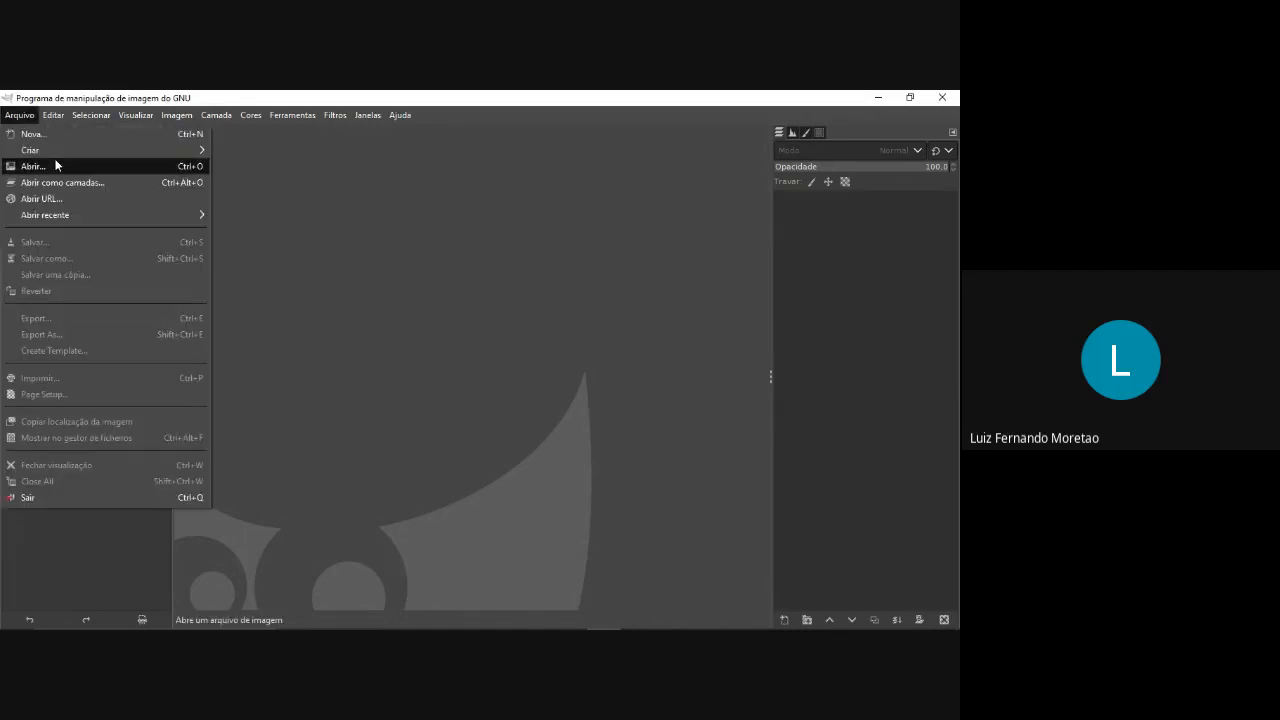
pyautogui.click(55, 166)
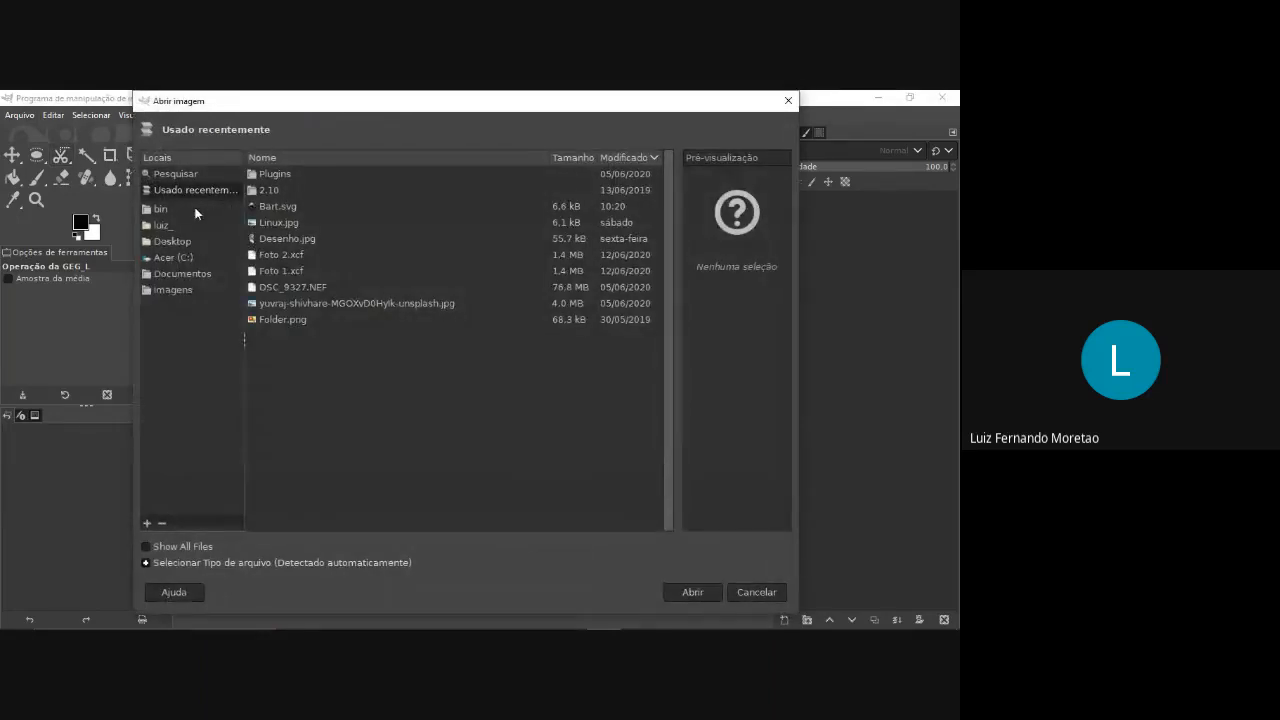
pyautogui.click(180, 241)
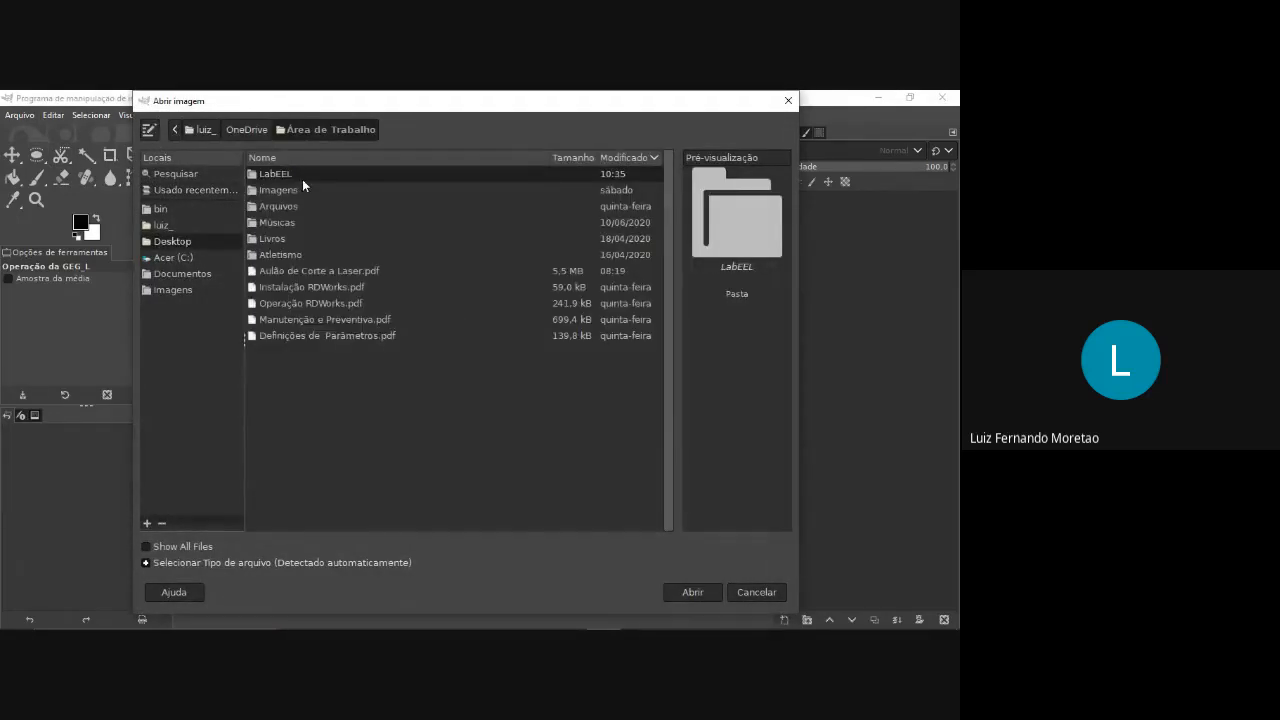
pyautogui.doubleClick(293, 189)
pyautogui.click(323, 207)
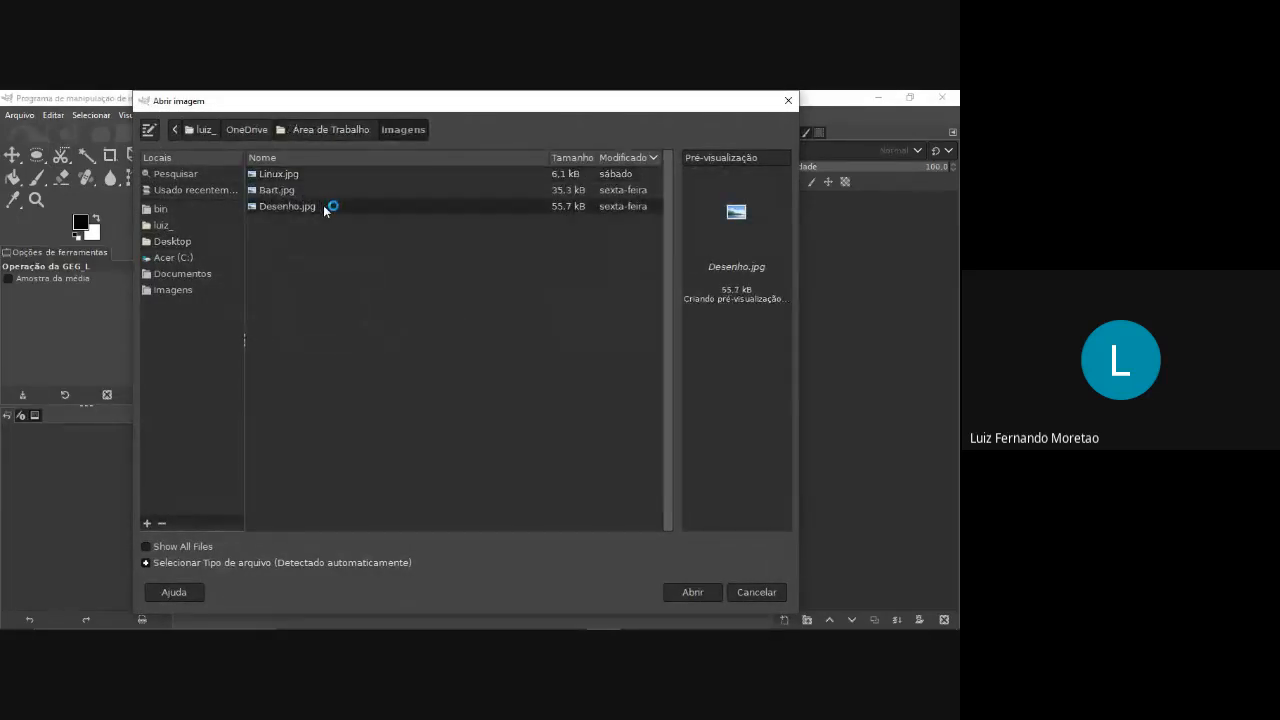
pyautogui.doubleClick(323, 206)
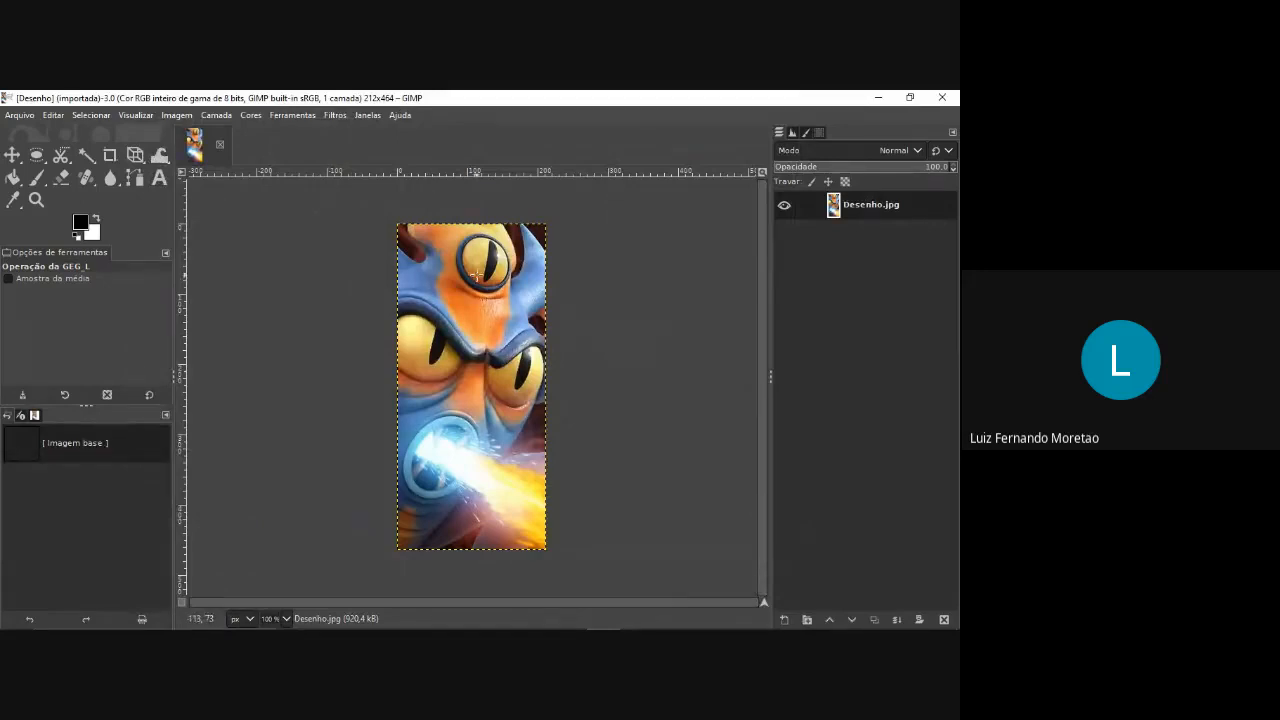
# Examine the full-color image up close and at full view, checking how individual pixels blend around the eyes and brow.
pyautogui.scroll(1, 513, 288)
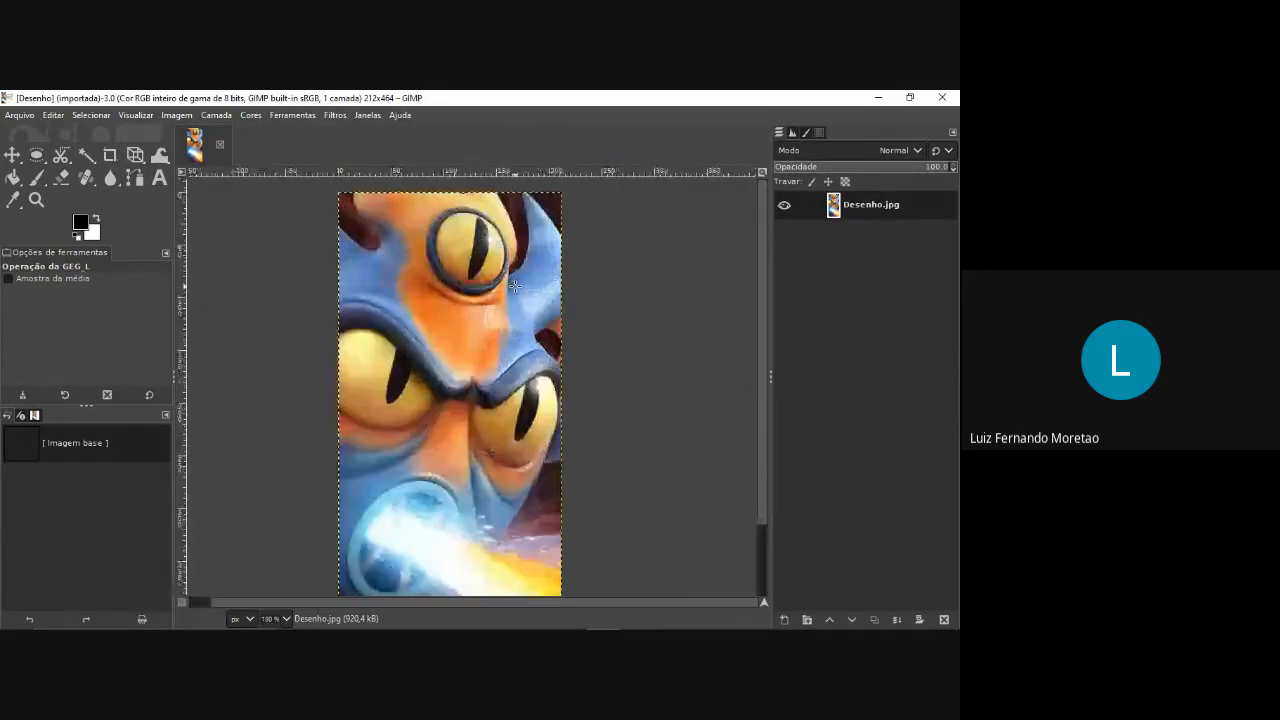
pyautogui.scroll(-1, 461, 254)
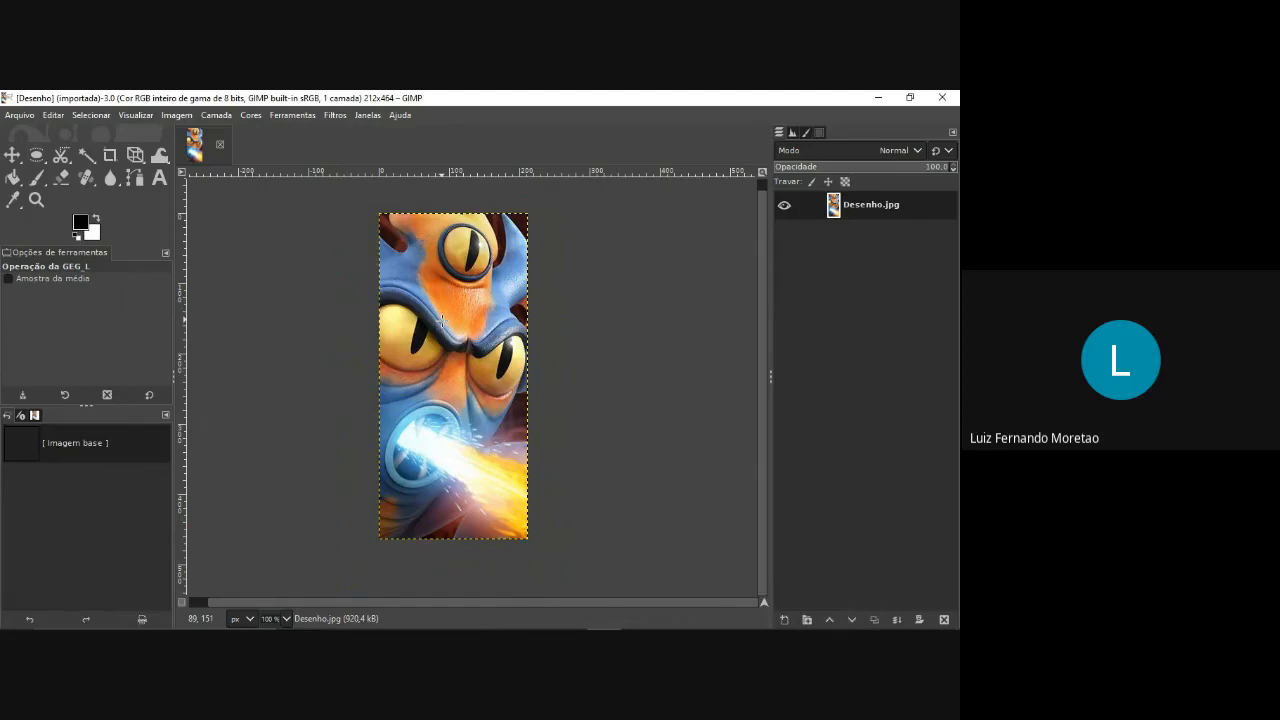
pyautogui.scroll(3, 442, 319)
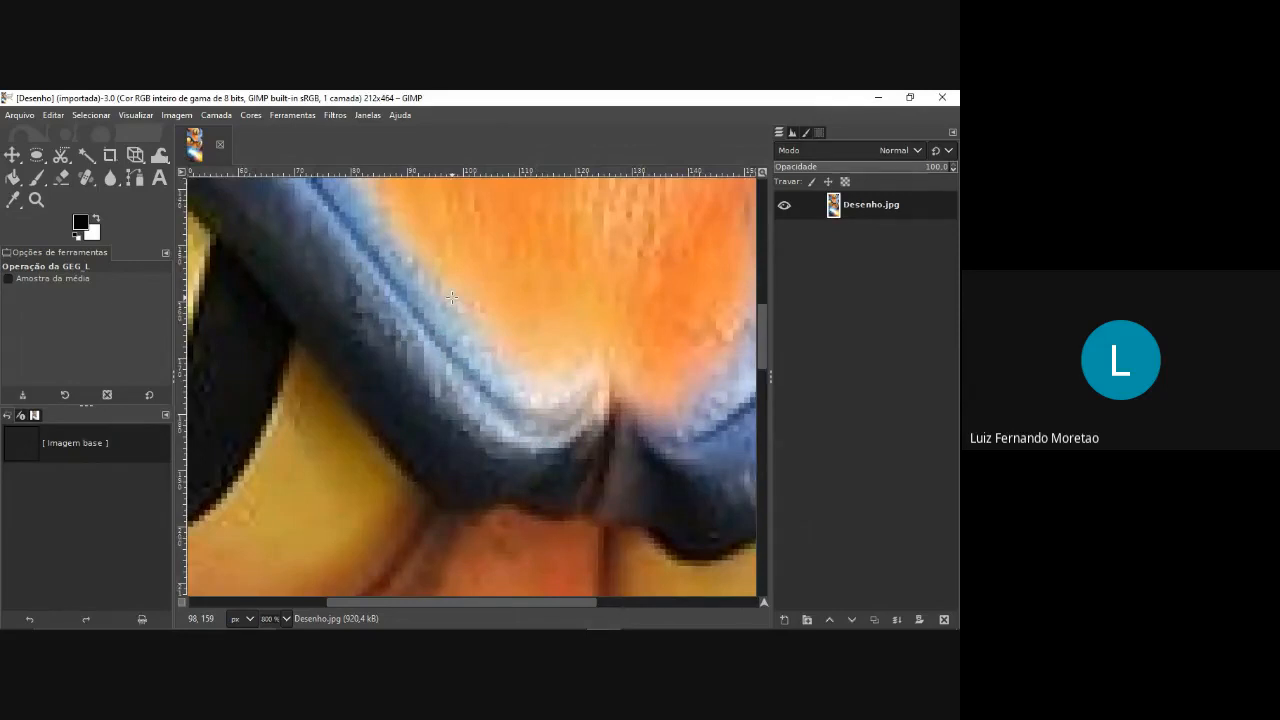
pyautogui.scroll(3, 452, 297)
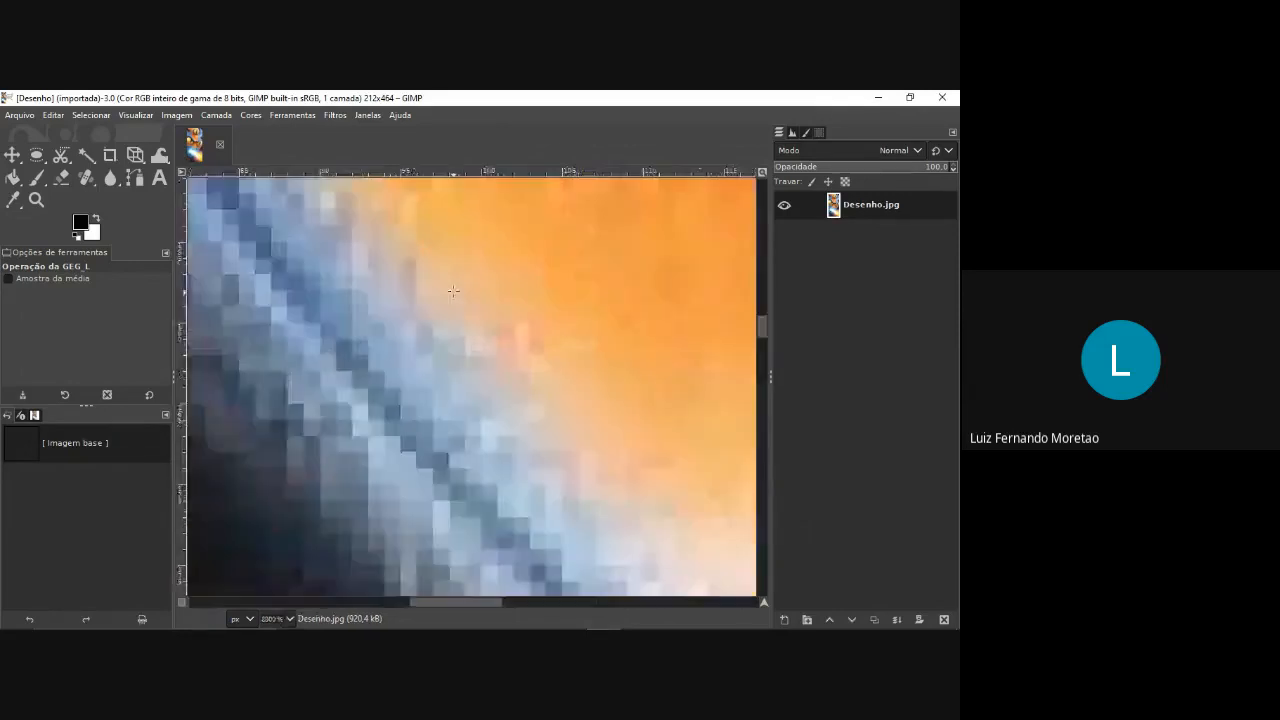
pyautogui.scroll(1, 466, 311)
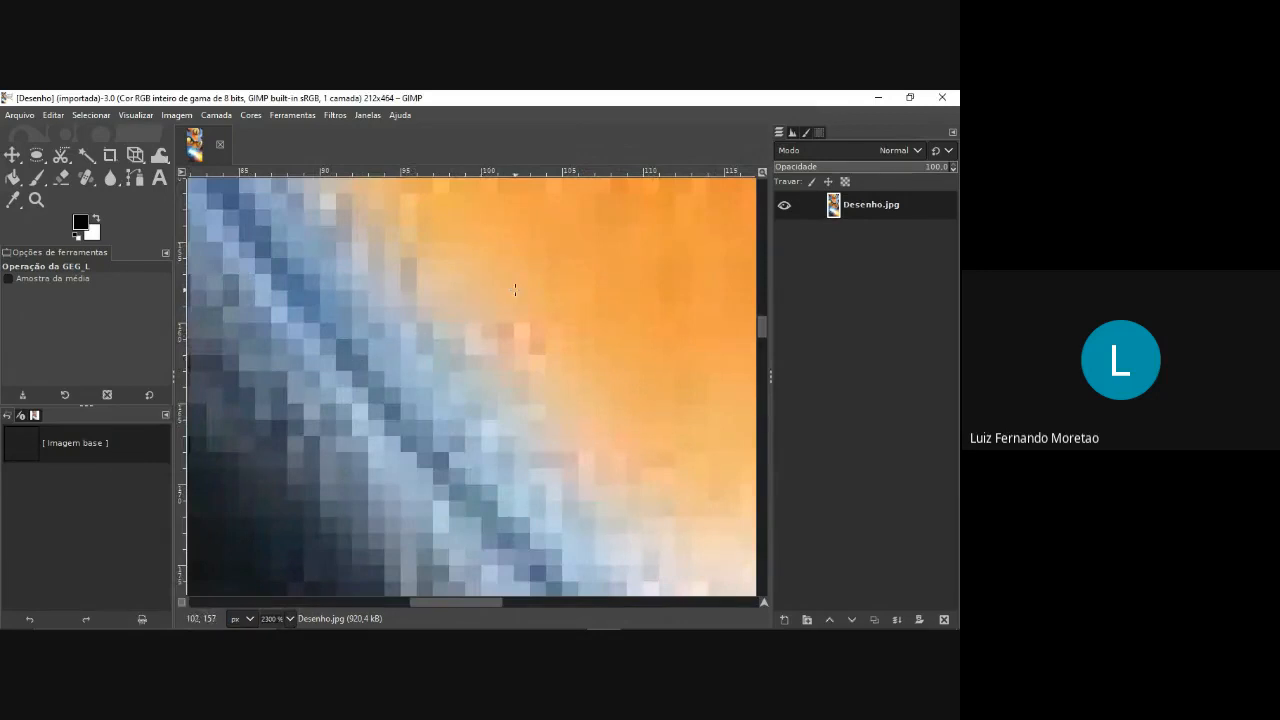
pyautogui.scroll(-2, 461, 335)
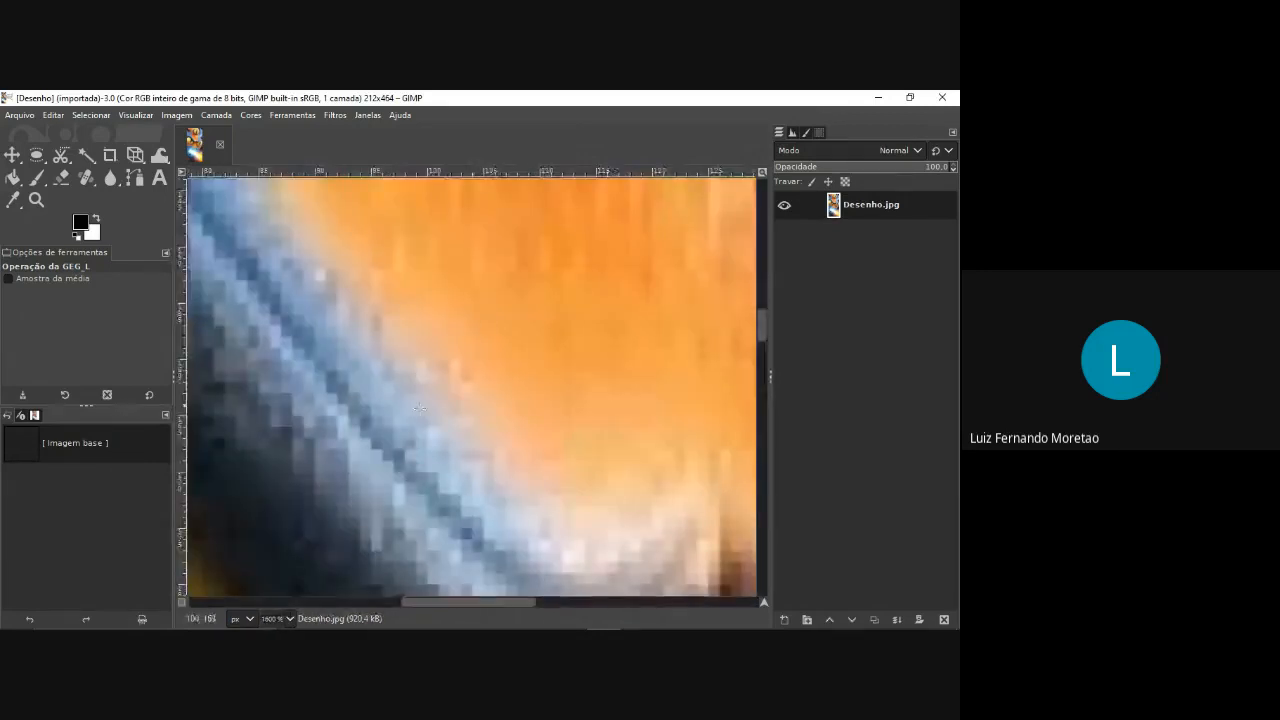
pyautogui.scroll(-3, 412, 405)
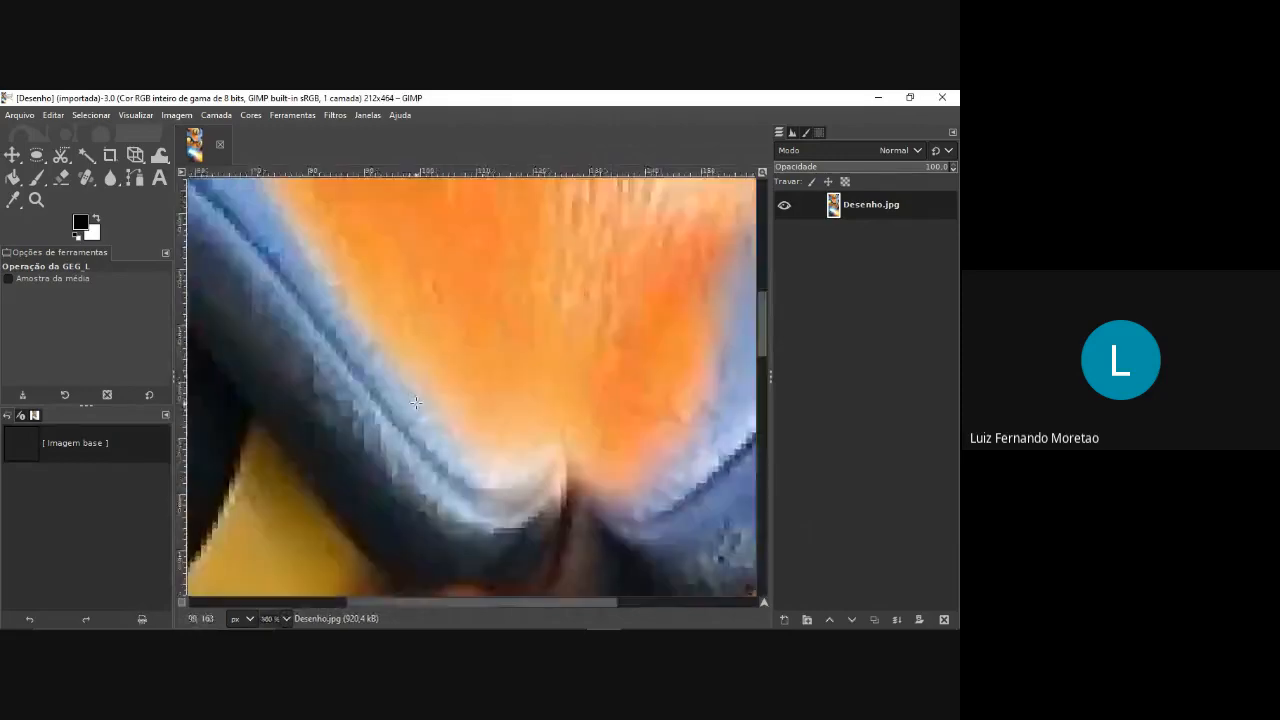
pyautogui.scroll(-2, 290, 407)
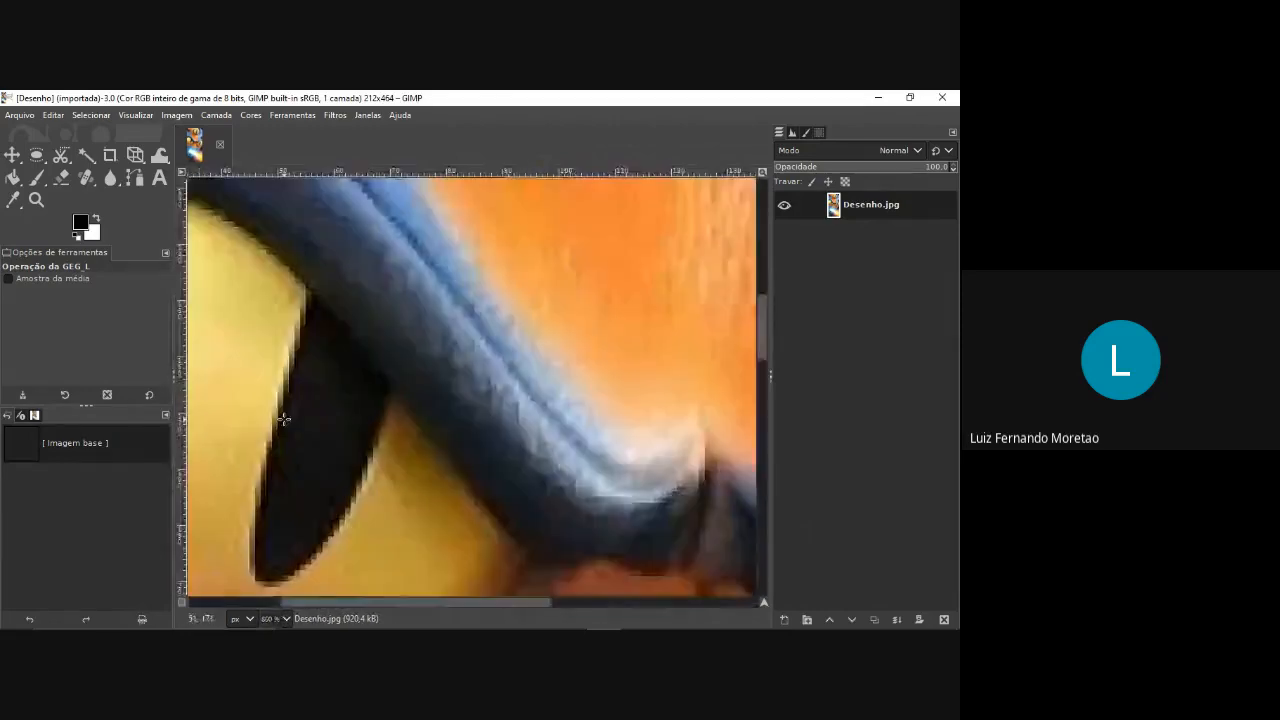
pyautogui.scroll(-3, 290, 407)
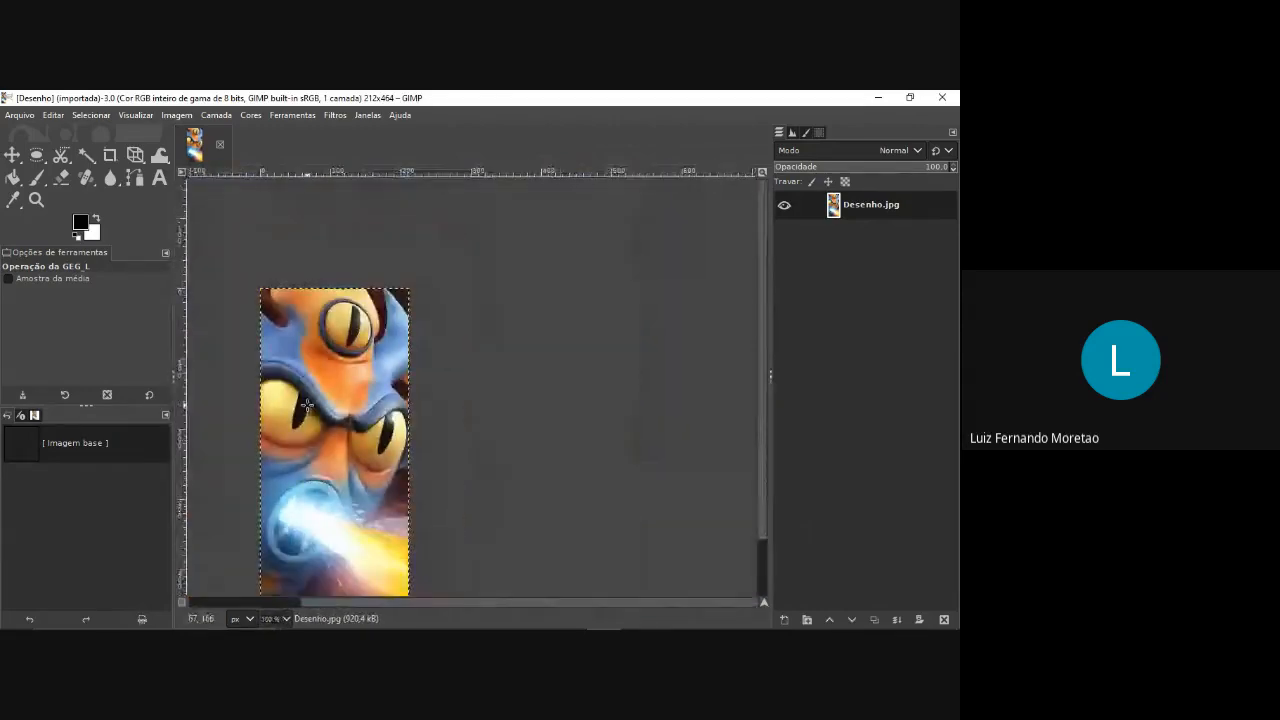
pyautogui.scroll(1, 444, 339)
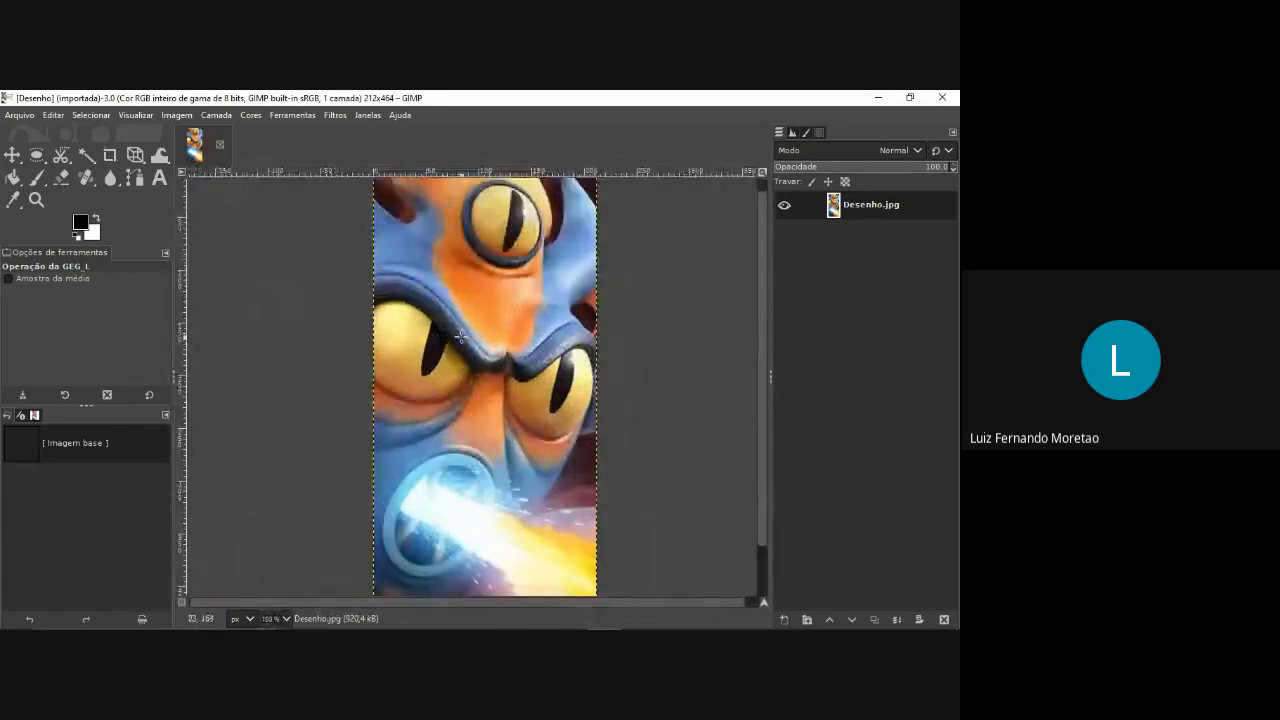
pyautogui.scroll(-1, 444, 339)
pyautogui.scroll(1, 455, 337)
pyautogui.scroll(-1, 459, 336)
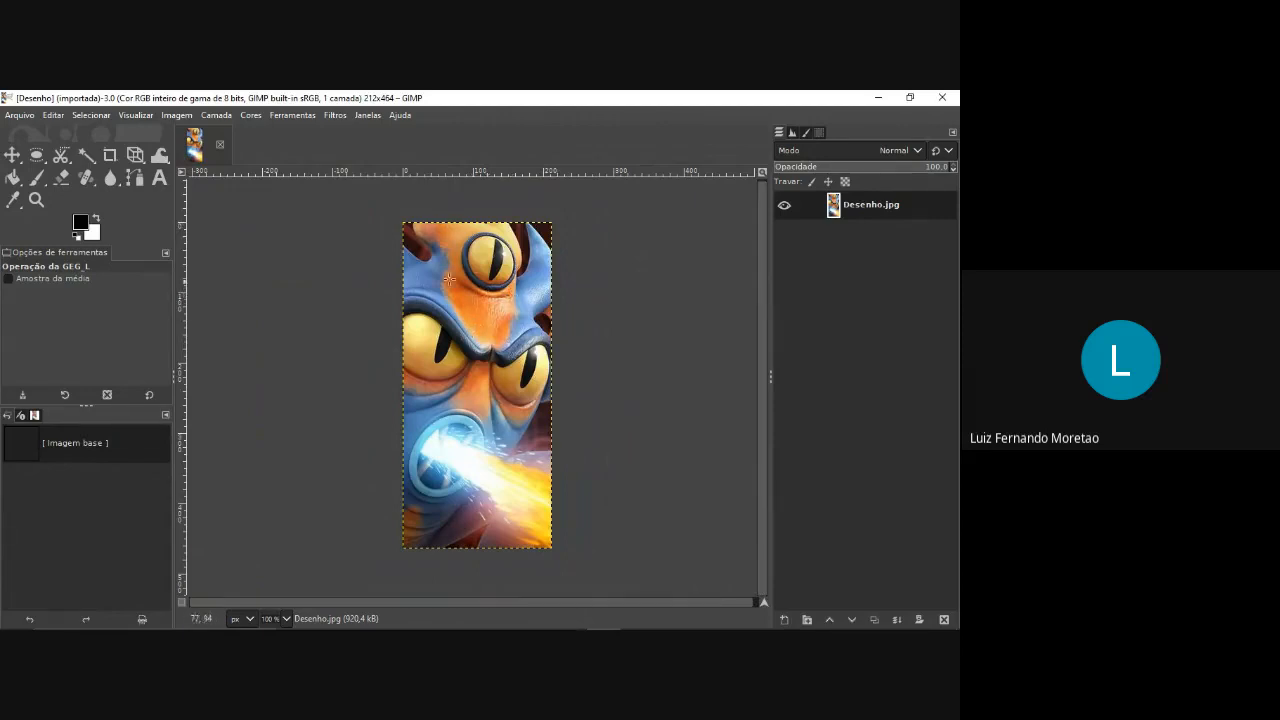
# Convert the image to indexed color with a generated best palette of at most 4 colors and Floyd-Steinberg (normal) dithering.
pyautogui.click(184, 117)
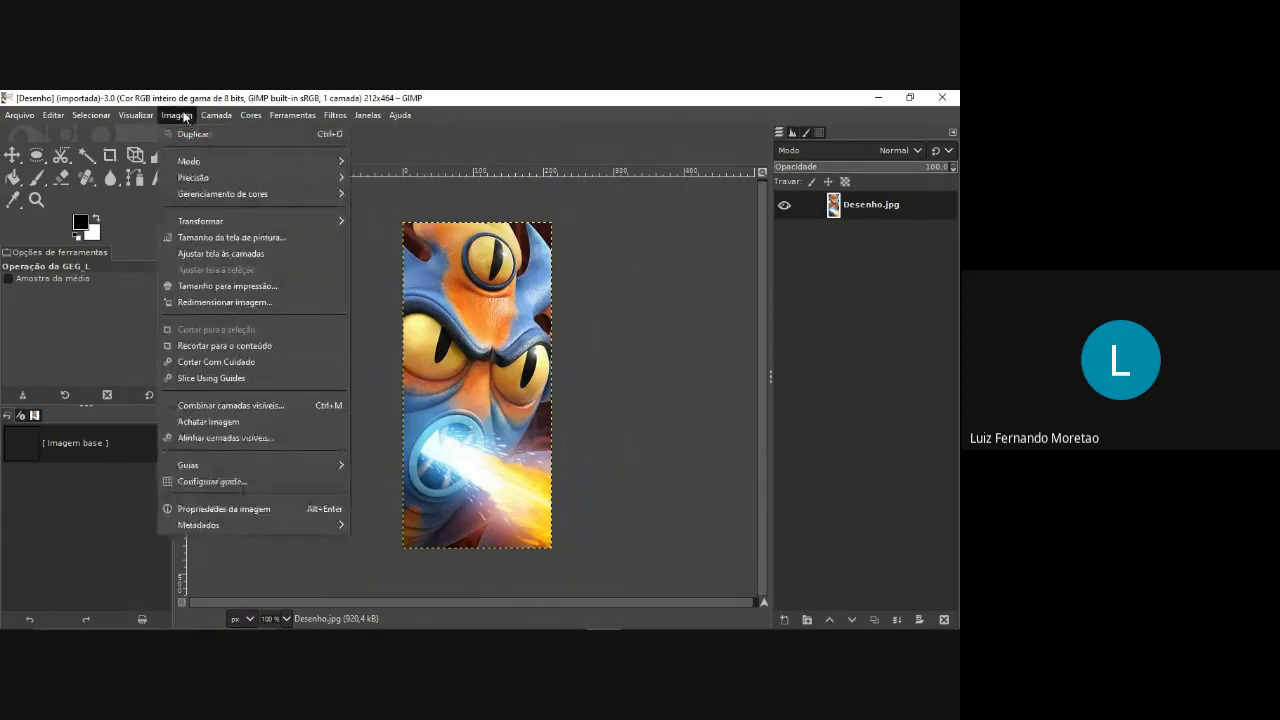
pyautogui.moveTo(287, 165)
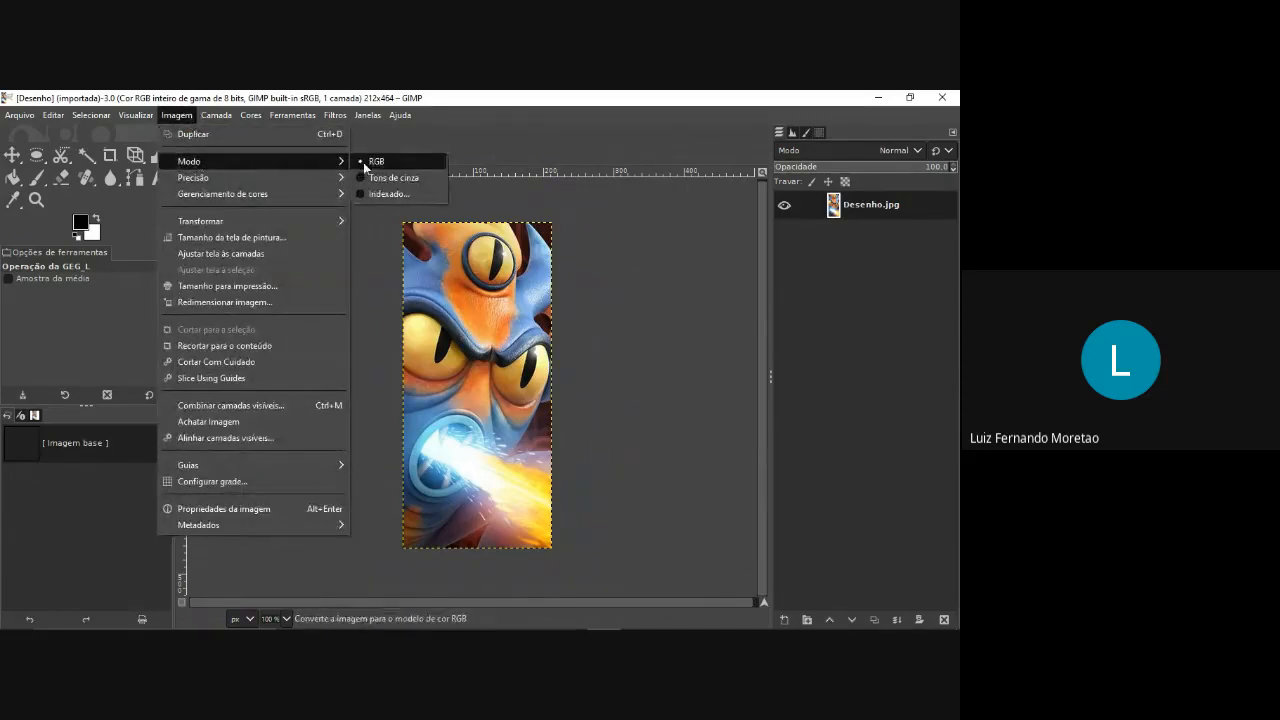
pyautogui.click(385, 193)
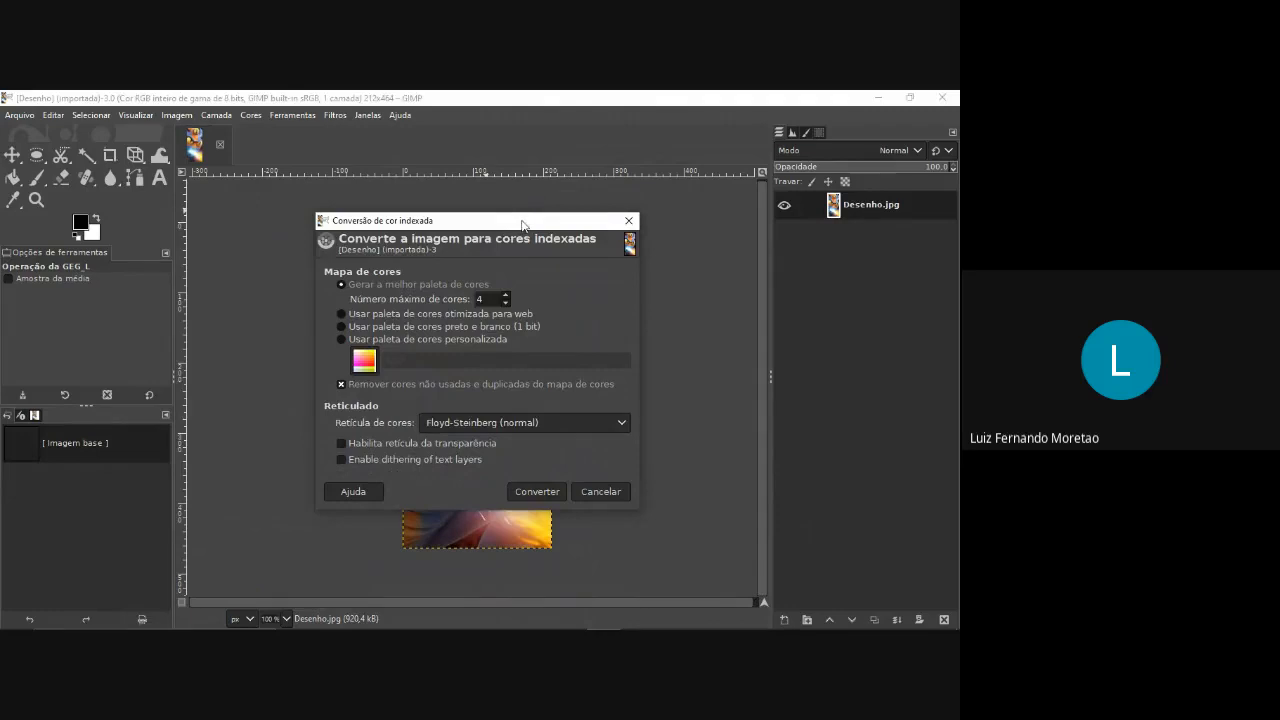
pyautogui.moveTo(522, 225); pyautogui.dragTo(267, 214)
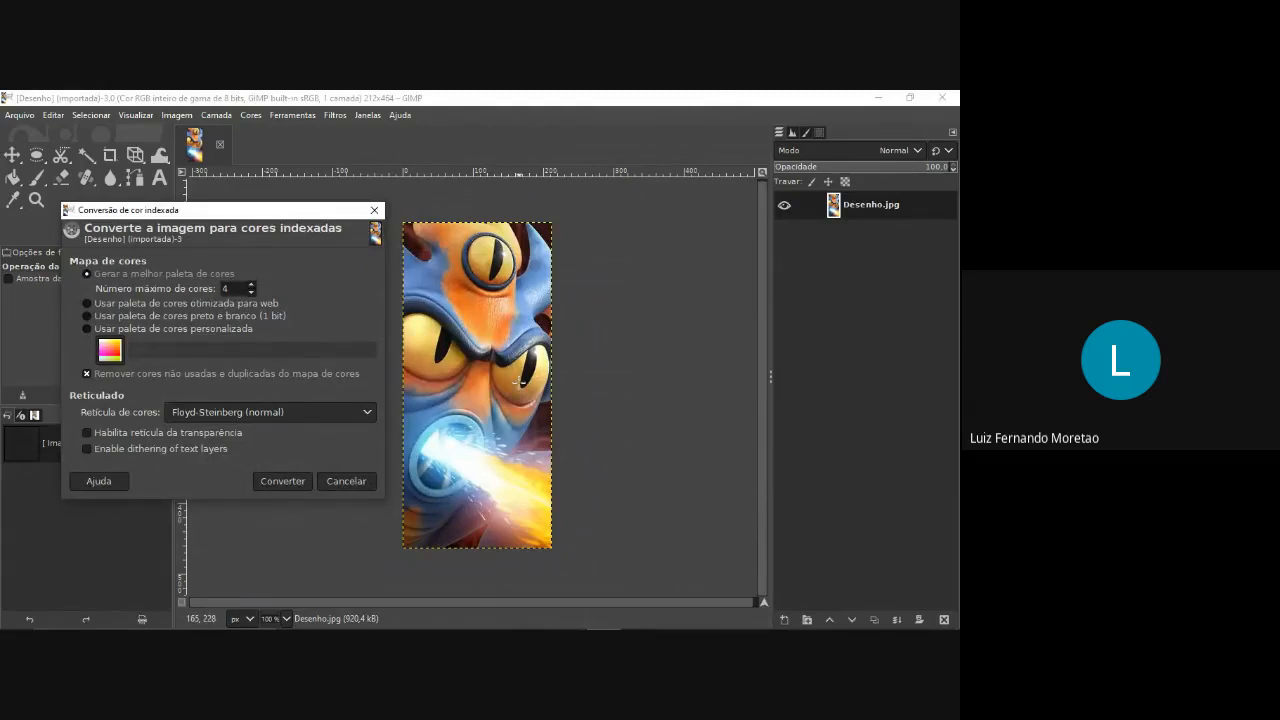
pyautogui.doubleClick(225, 288)
pyautogui.click(244, 413)
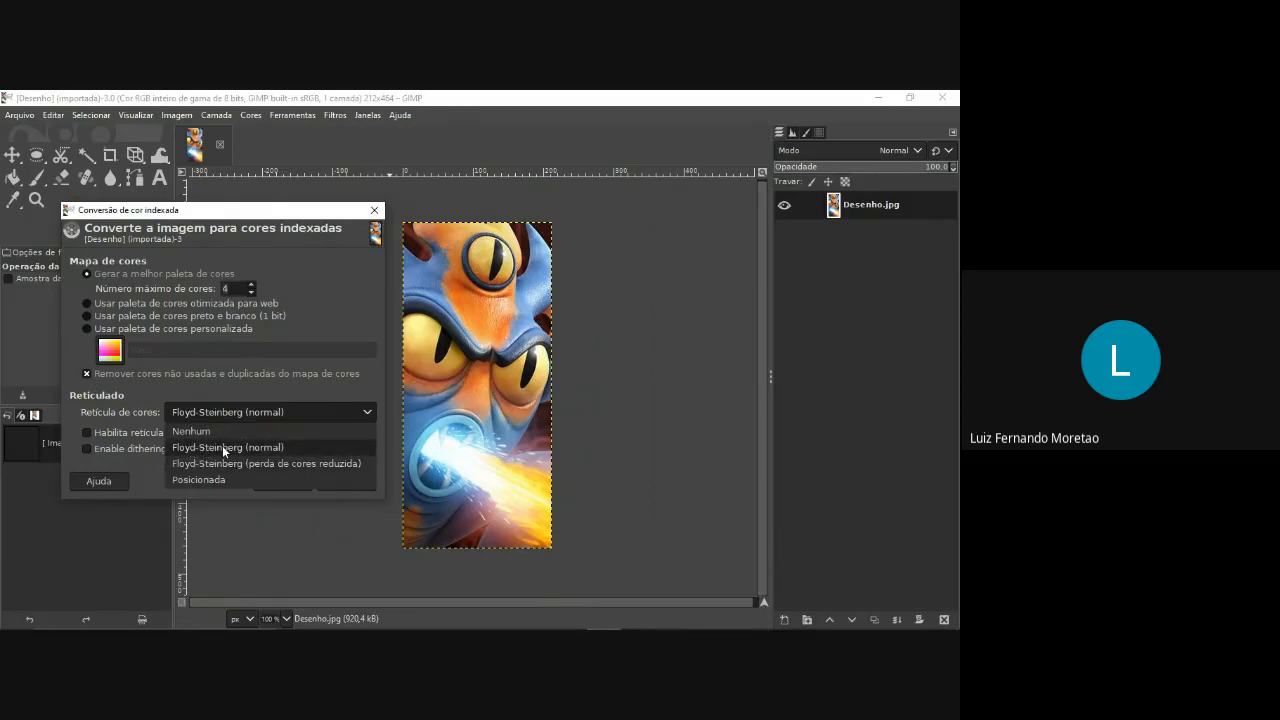
pyautogui.click(222, 446)
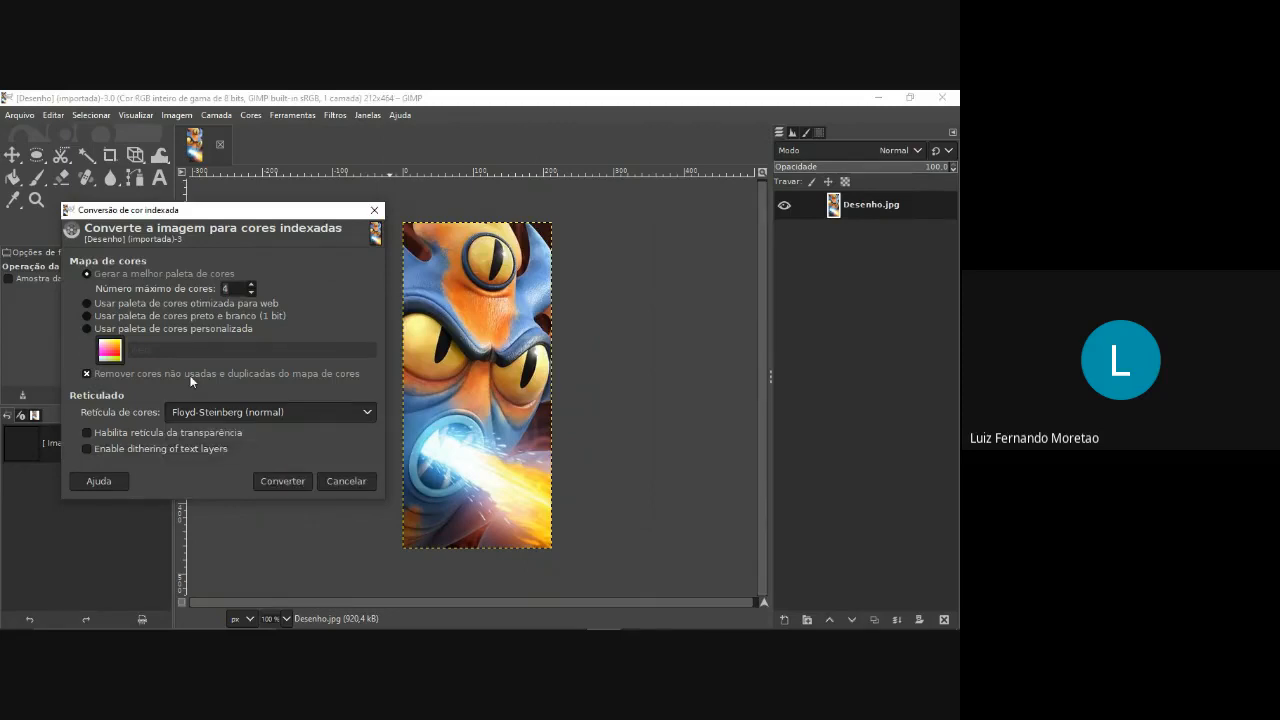
pyautogui.click(281, 481)
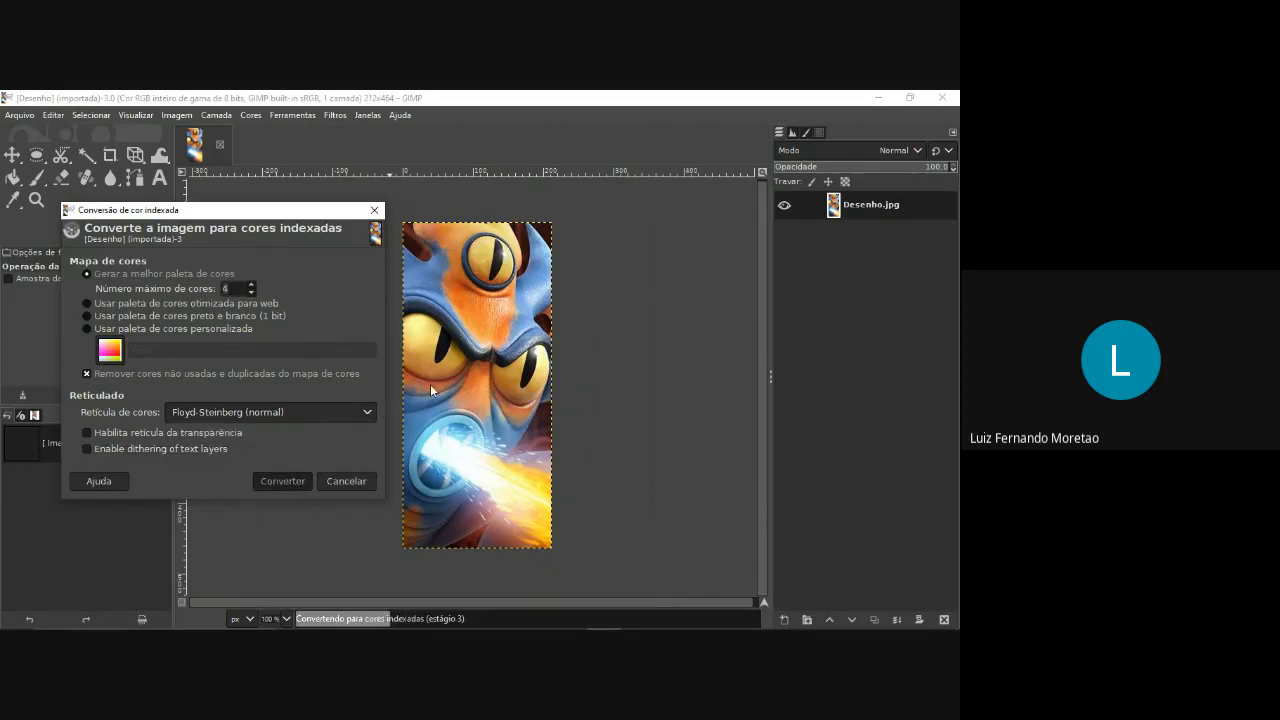
# Examine the dithered dot pattern of the indexed image up close around the eyes and brow, and compare it at full view.
pyautogui.scroll(8, 486, 380)
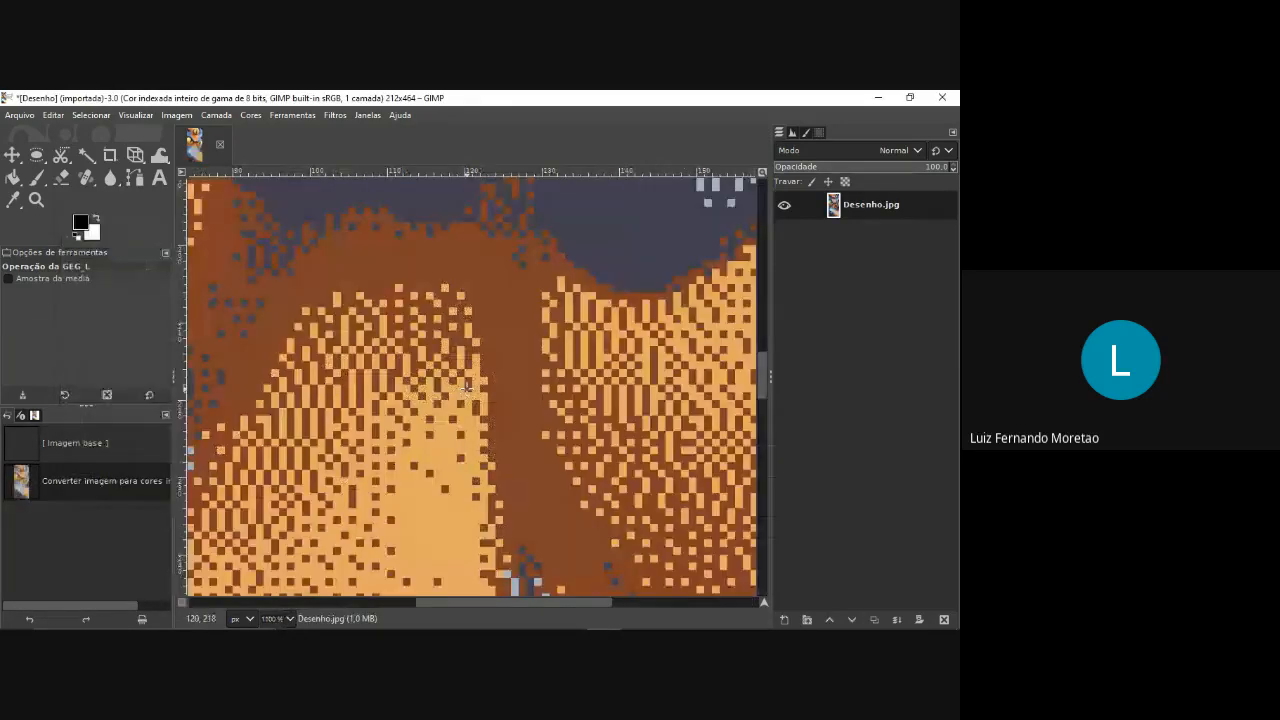
pyautogui.scroll(-2, 487, 352)
pyautogui.scroll(-4, 488, 352)
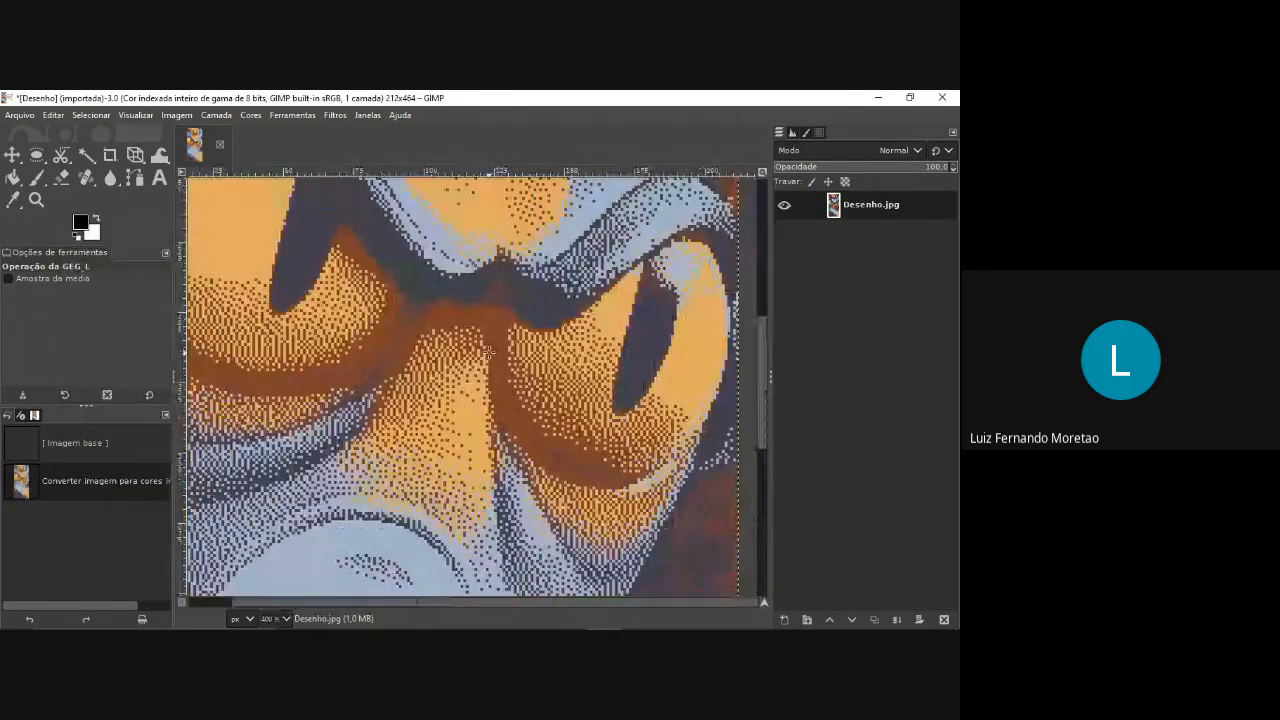
pyautogui.scroll(5, 611, 331)
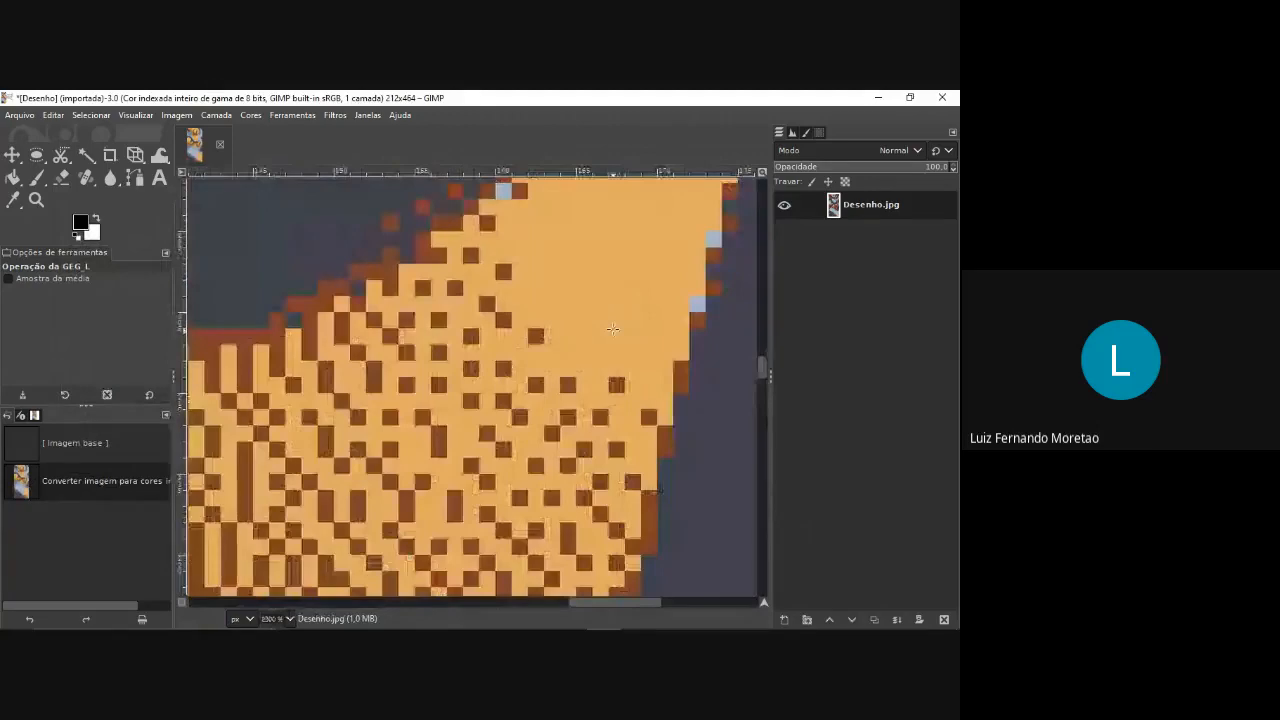
pyautogui.scroll(-1, 612, 328)
pyautogui.scroll(-8, 612, 328)
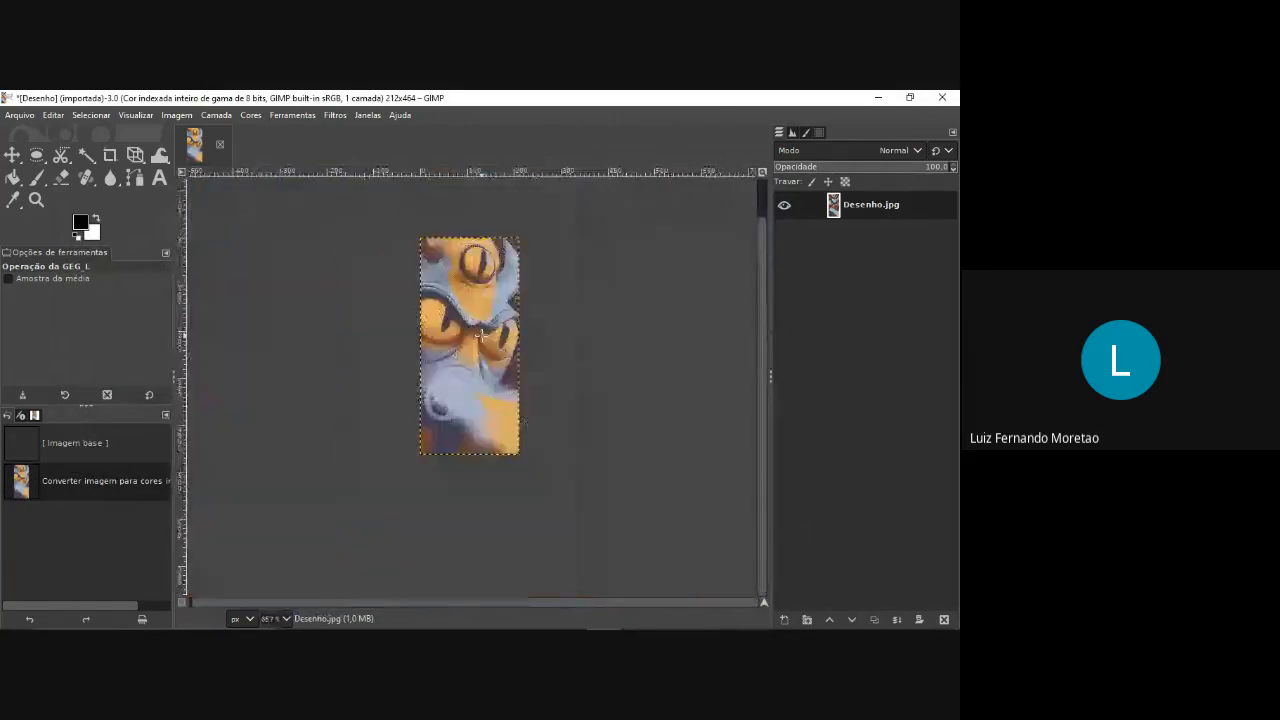
pyautogui.scroll(2, 480, 317)
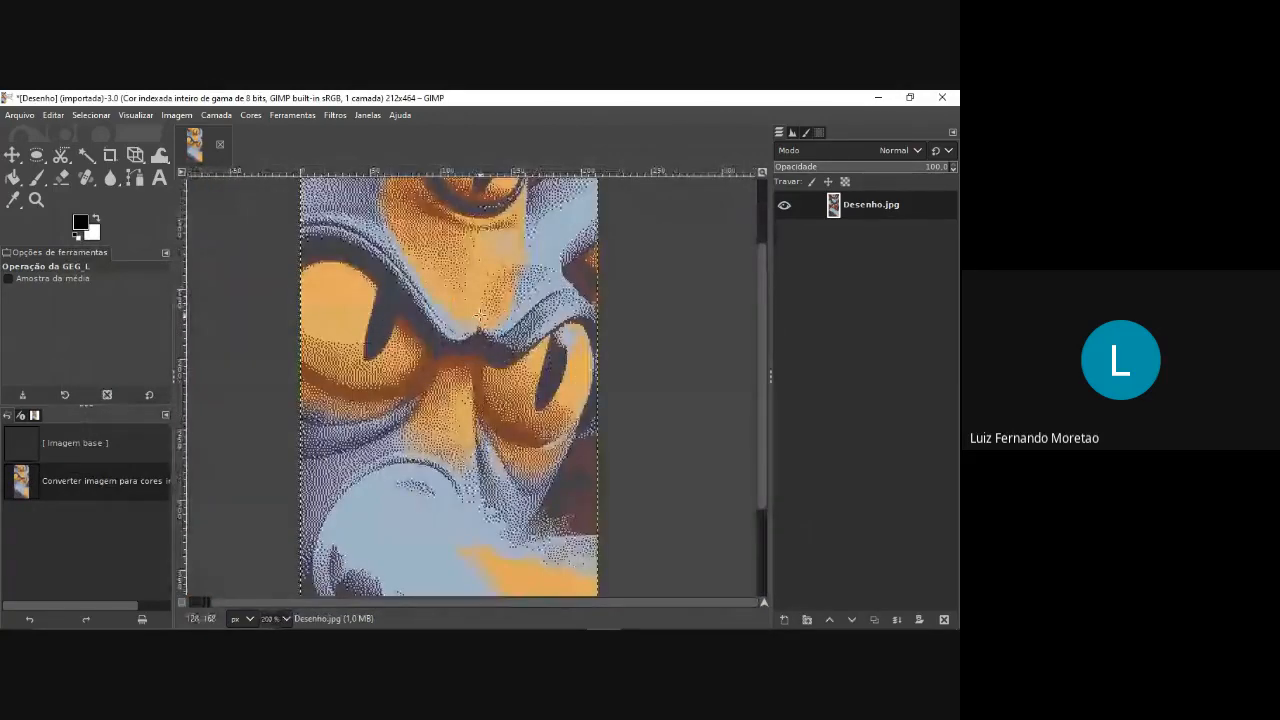
pyautogui.scroll(2, 480, 316)
pyautogui.scroll(5, 502, 327)
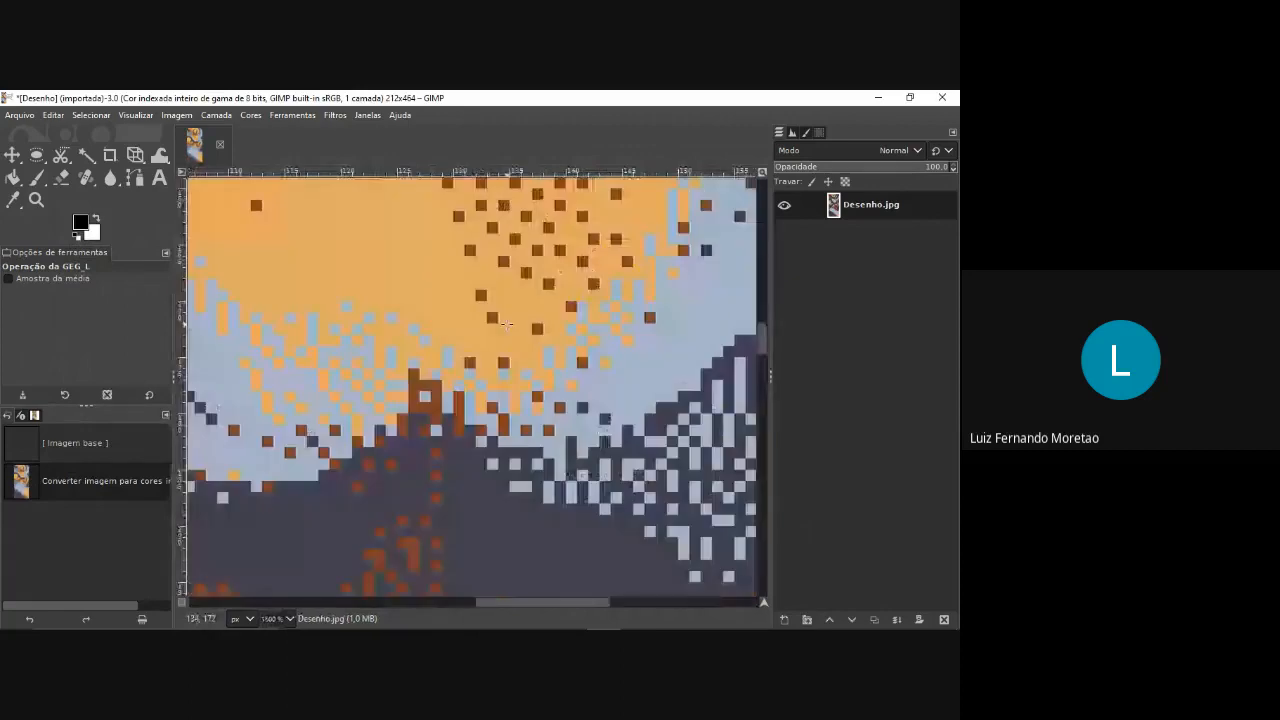
pyautogui.scroll(-2, 507, 323)
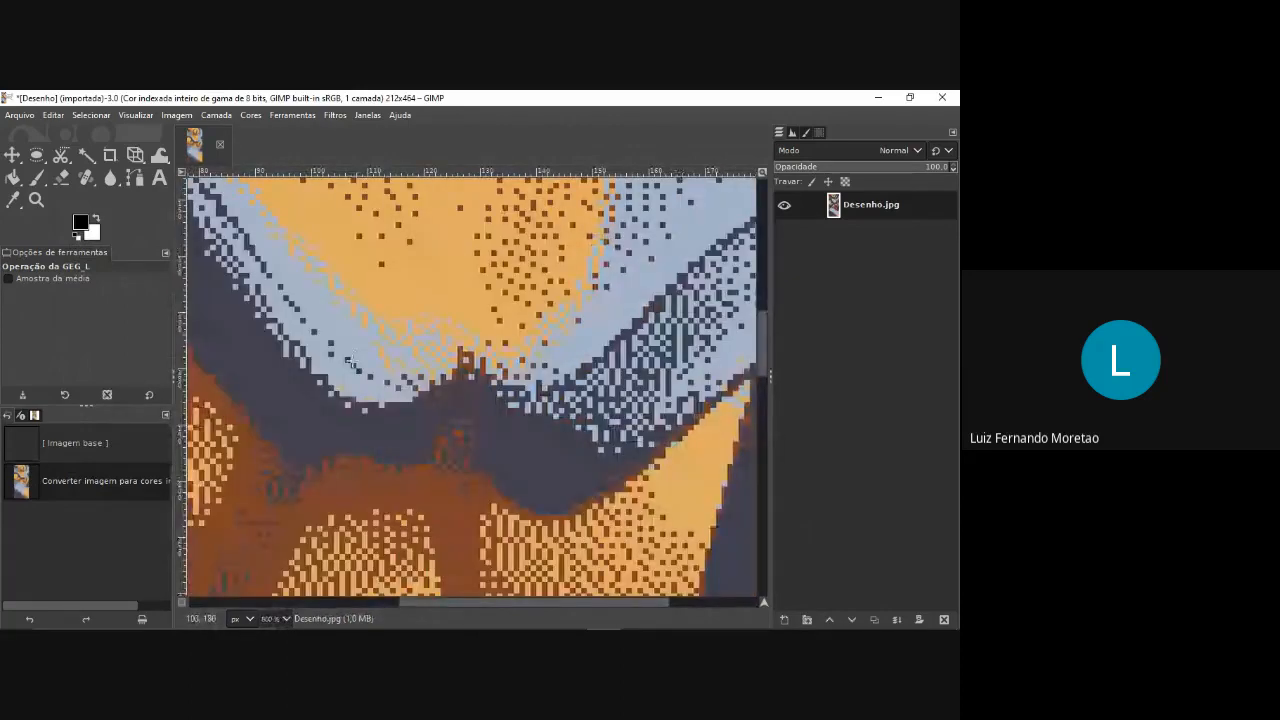
pyautogui.scroll(-5, 350, 362)
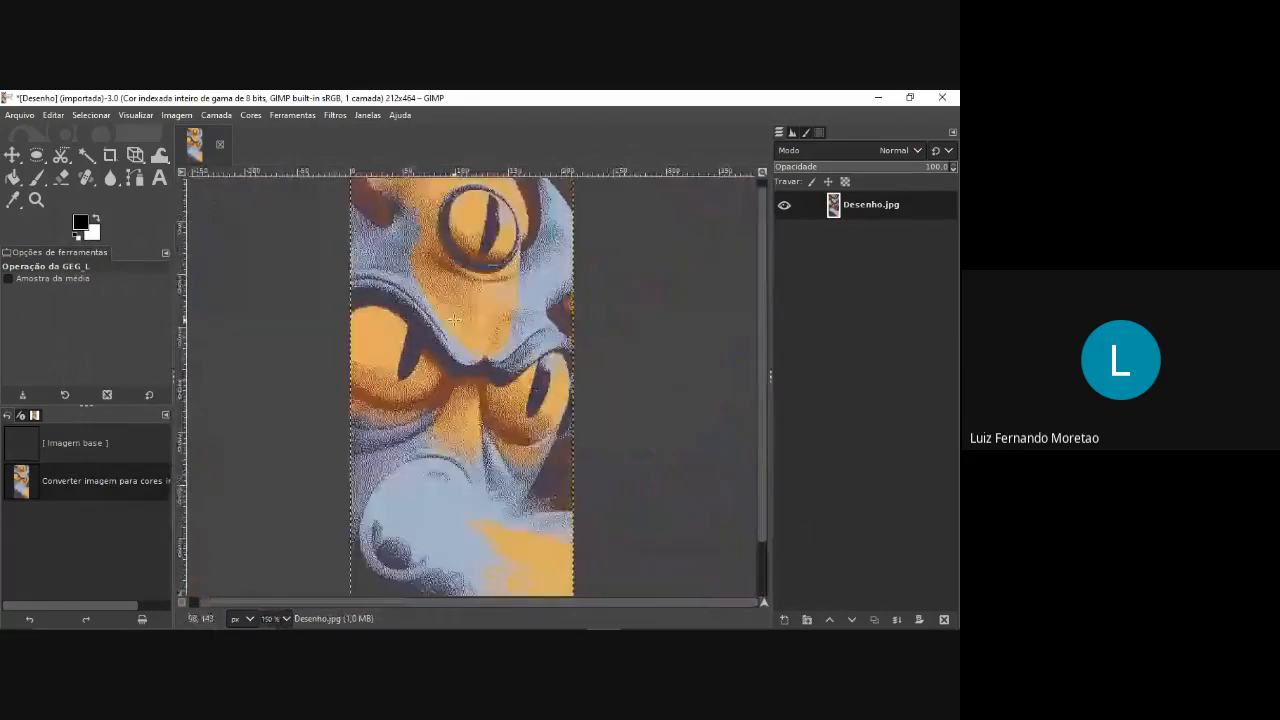
pyautogui.scroll(-1, 454, 319)
pyautogui.scroll(1, 467, 323)
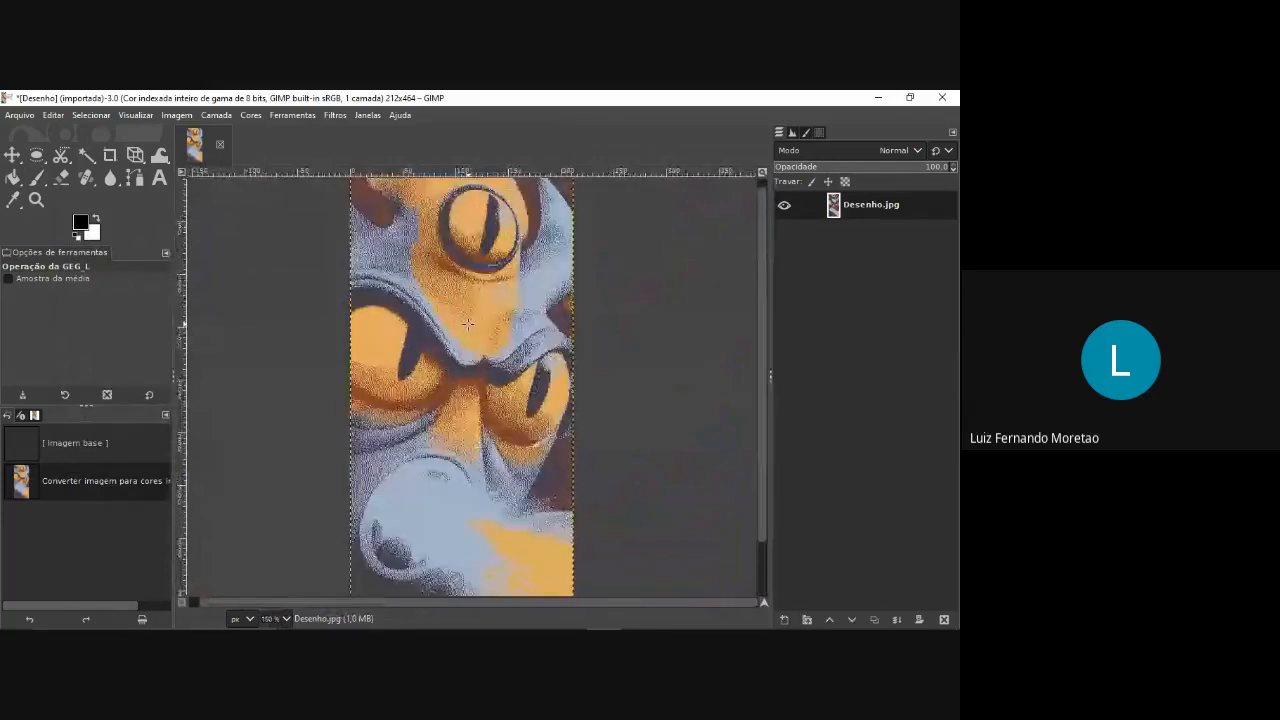
pyautogui.scroll(-1, 467, 323)
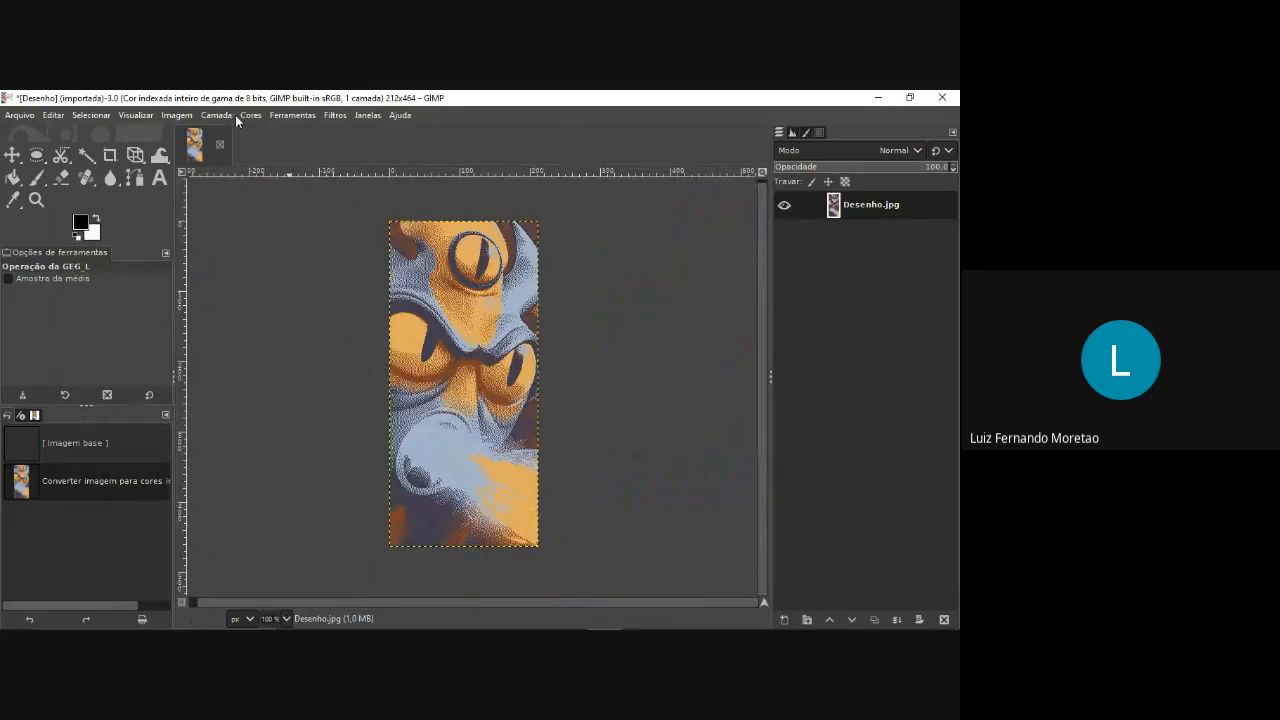
# Convert the dithered indexed image to grayscale mode.
pyautogui.click(176, 115)
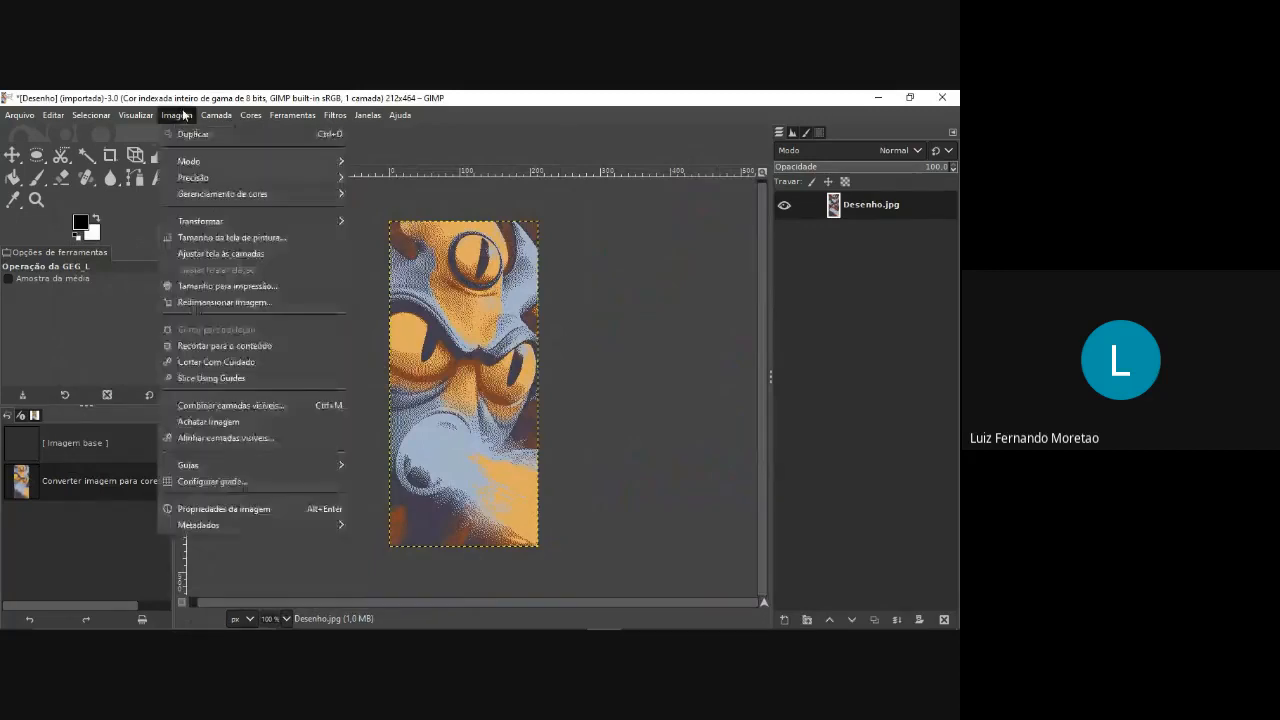
pyautogui.moveTo(216, 115)
pyautogui.moveTo(176, 115)
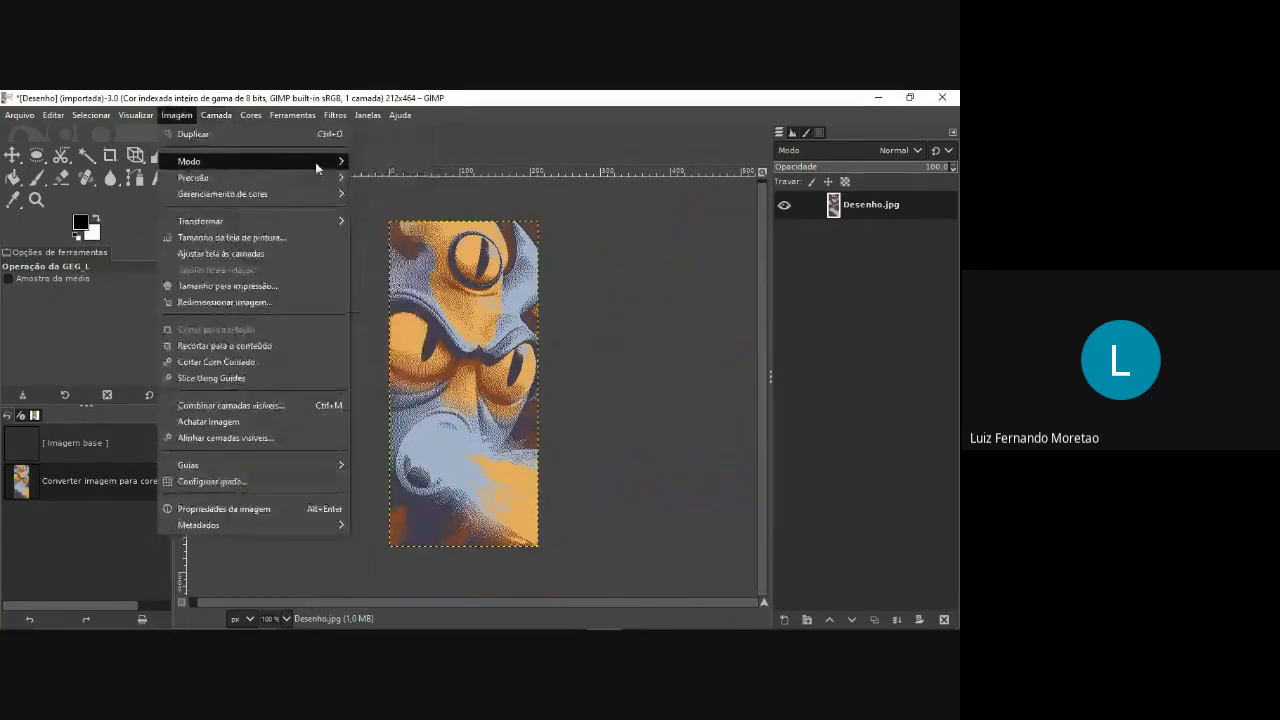
pyautogui.click(368, 177)
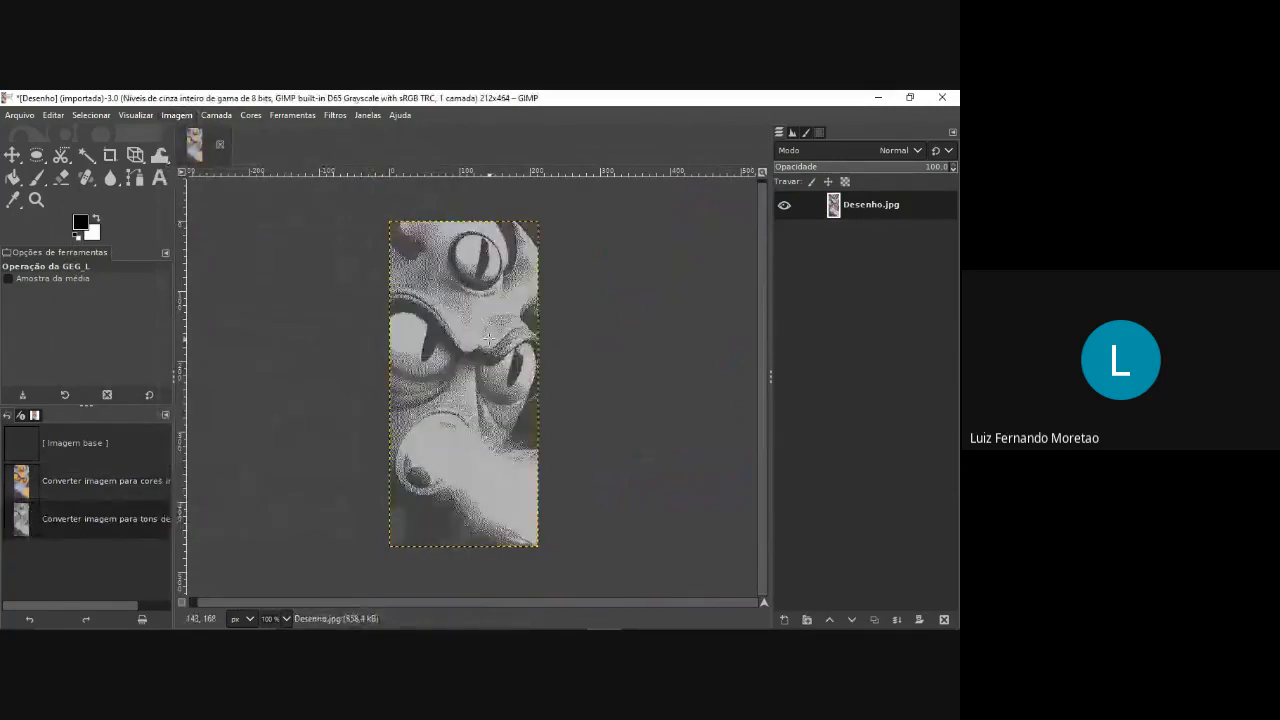
# Examine the grayscale dot pattern up close around the brow and eyes, and compare it with the full view.
pyautogui.scroll(4, 490, 336)
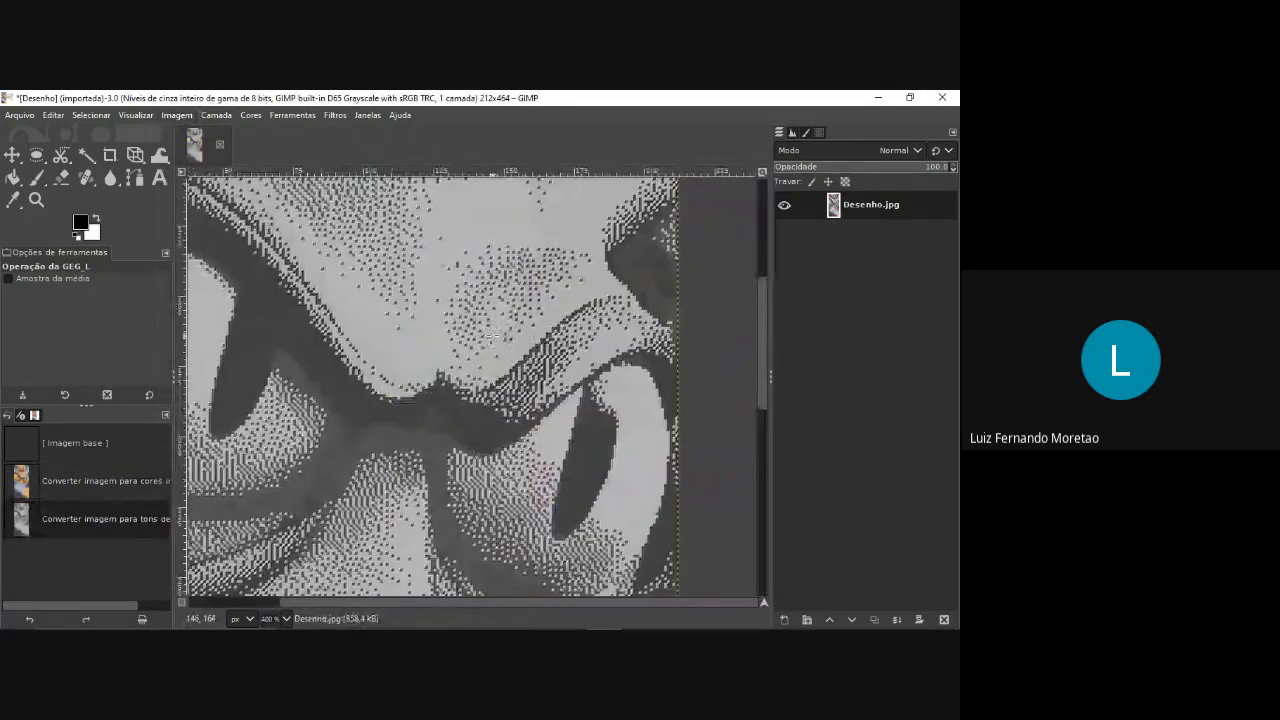
pyautogui.scroll(2, 490, 336)
pyautogui.scroll(1, 462, 404)
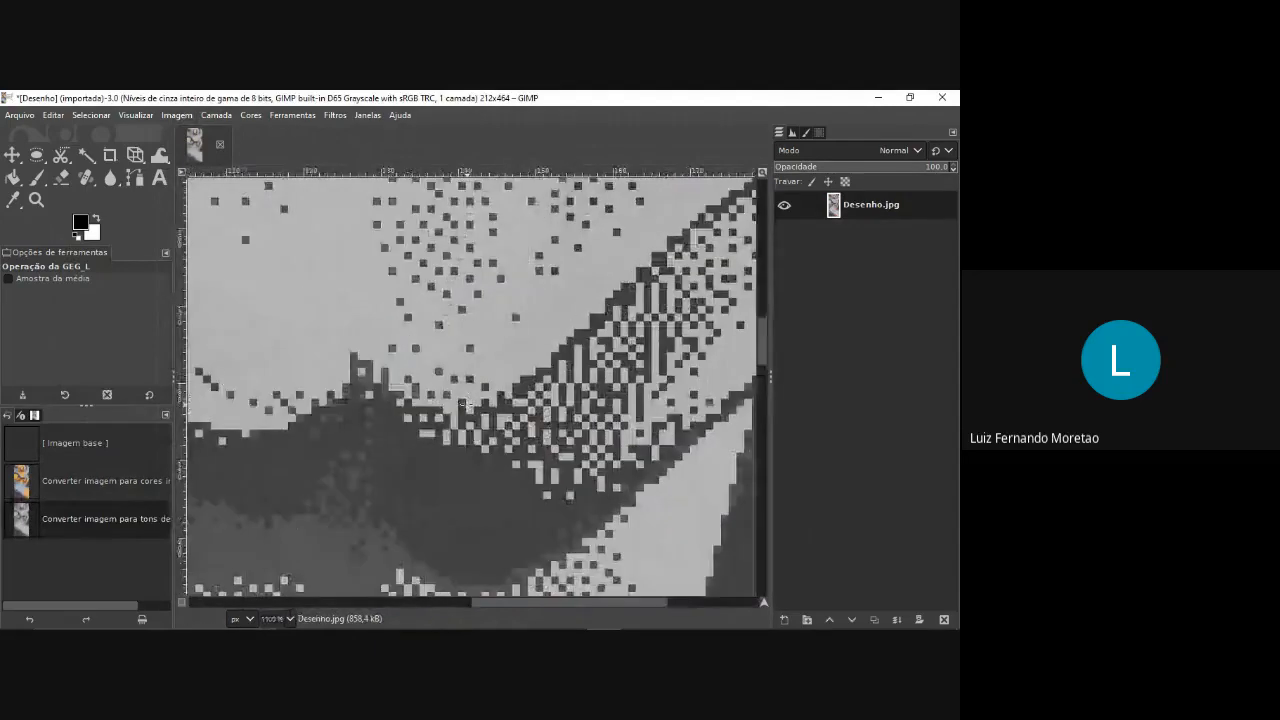
pyautogui.scroll(-3, 462, 404)
pyautogui.scroll(-2, 464, 405)
pyautogui.scroll(-2, 437, 404)
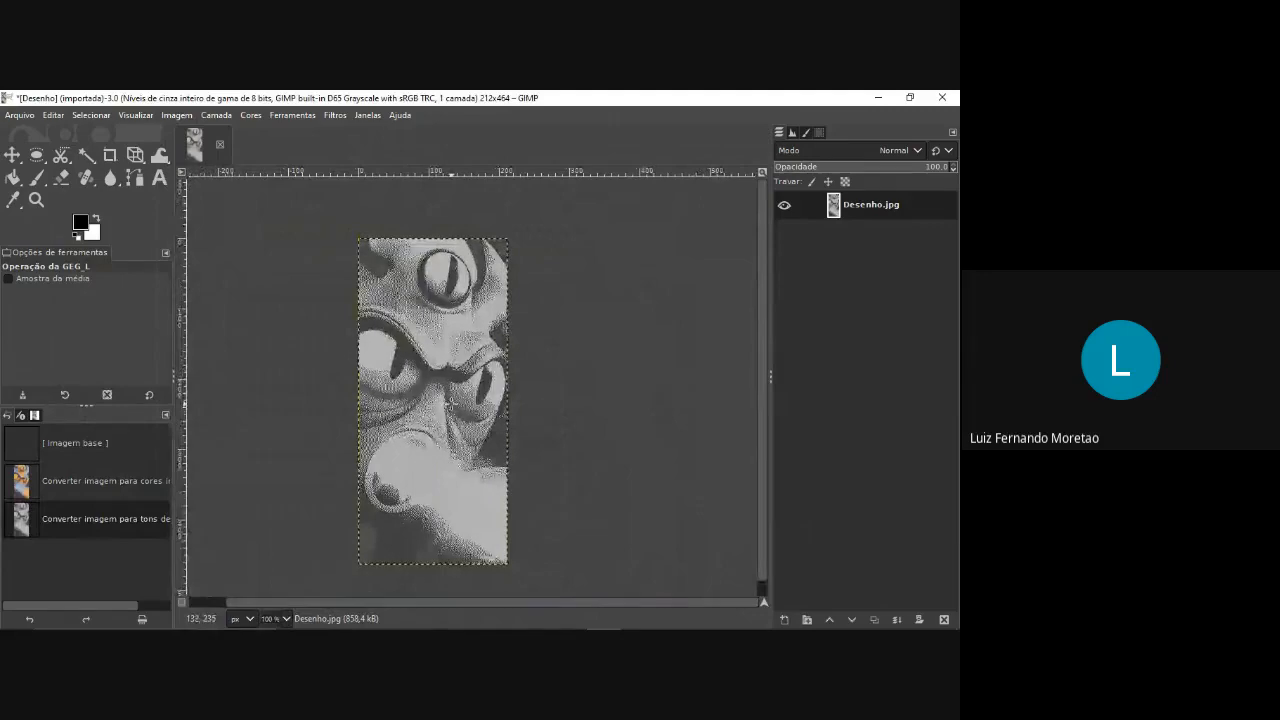
pyautogui.scroll(2, 450, 405)
pyautogui.scroll(1, 451, 403)
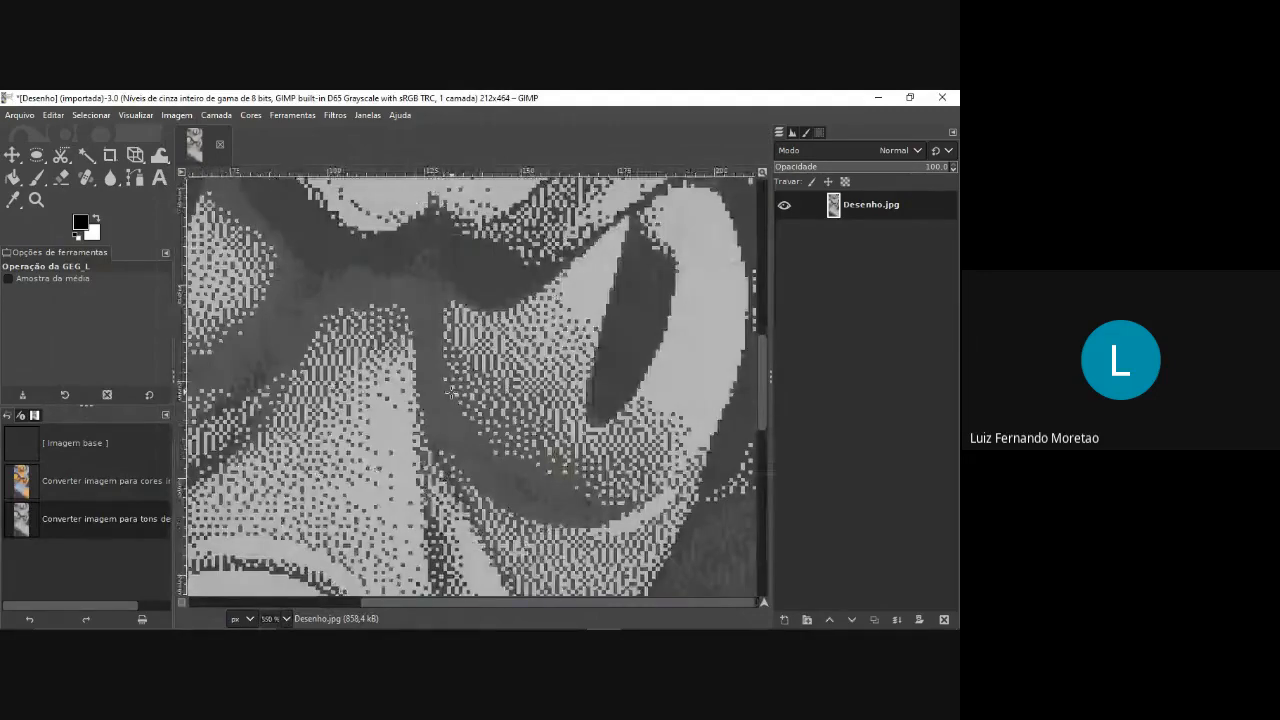
pyautogui.scroll(-2, 450, 392)
pyautogui.scroll(-4, 458, 393)
pyautogui.scroll(2, 468, 375)
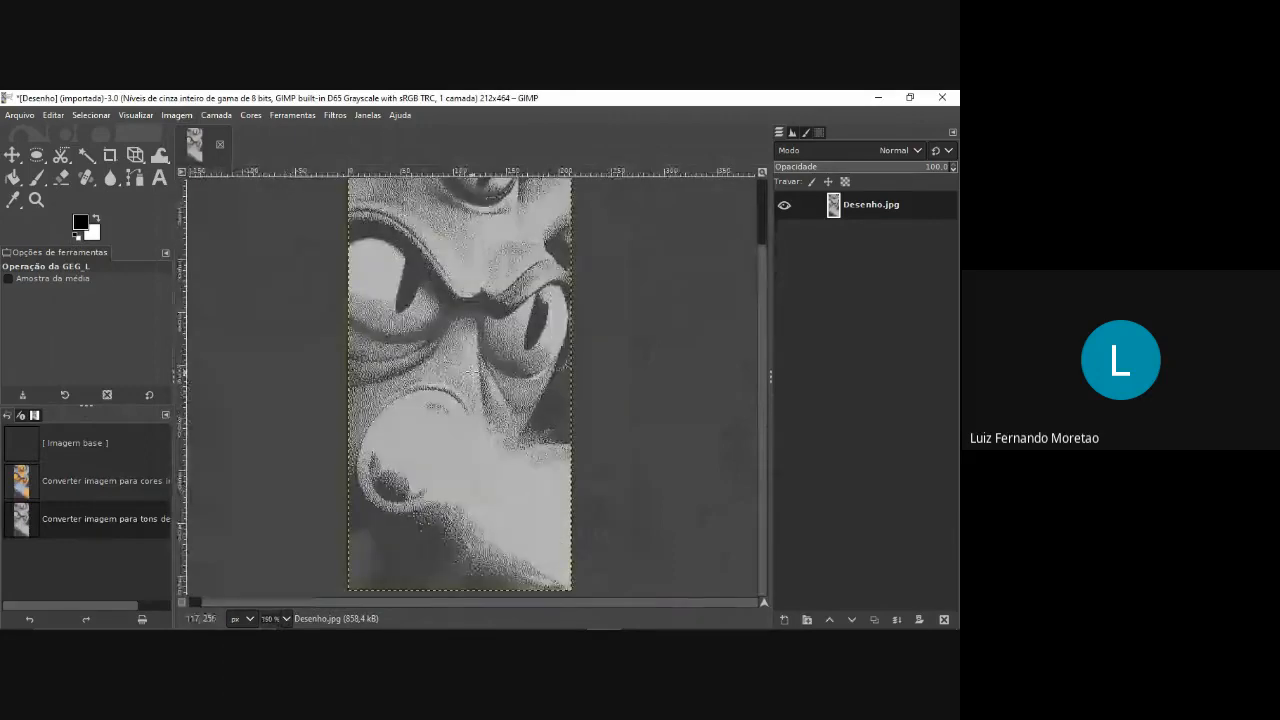
pyautogui.scroll(2, 473, 372)
pyautogui.scroll(-2, 472, 372)
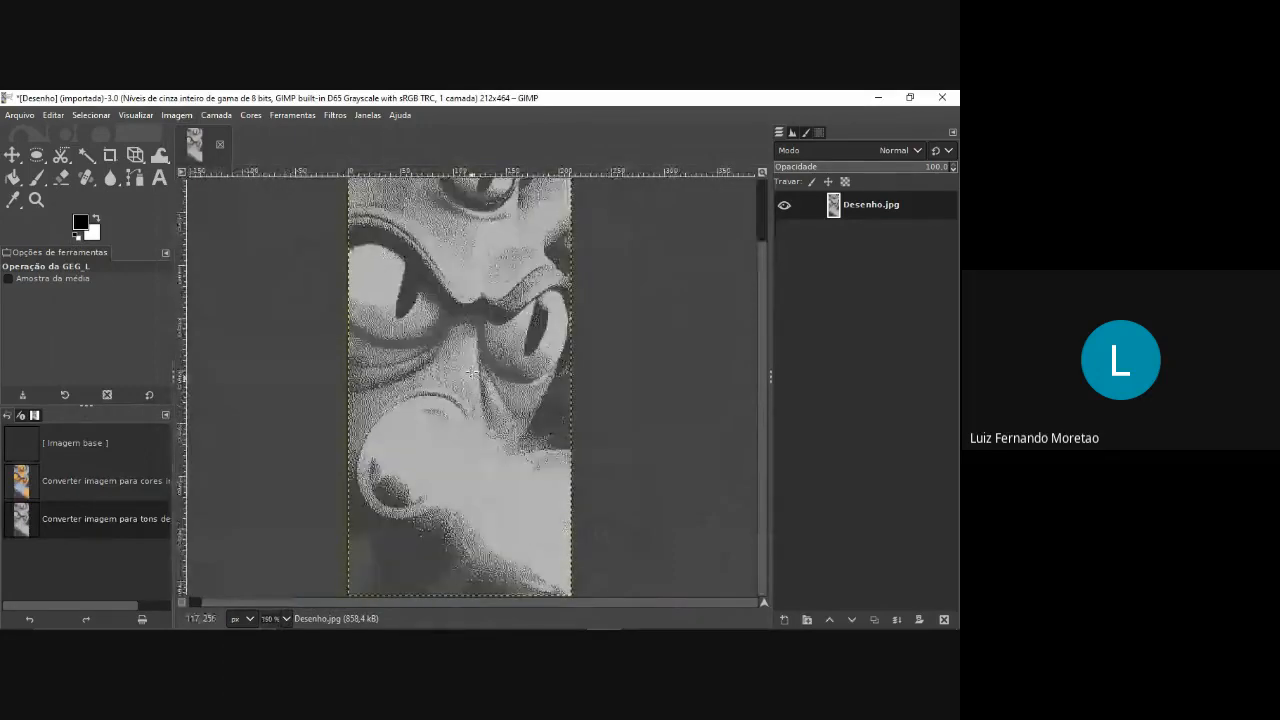
pyautogui.scroll(-1, 470, 372)
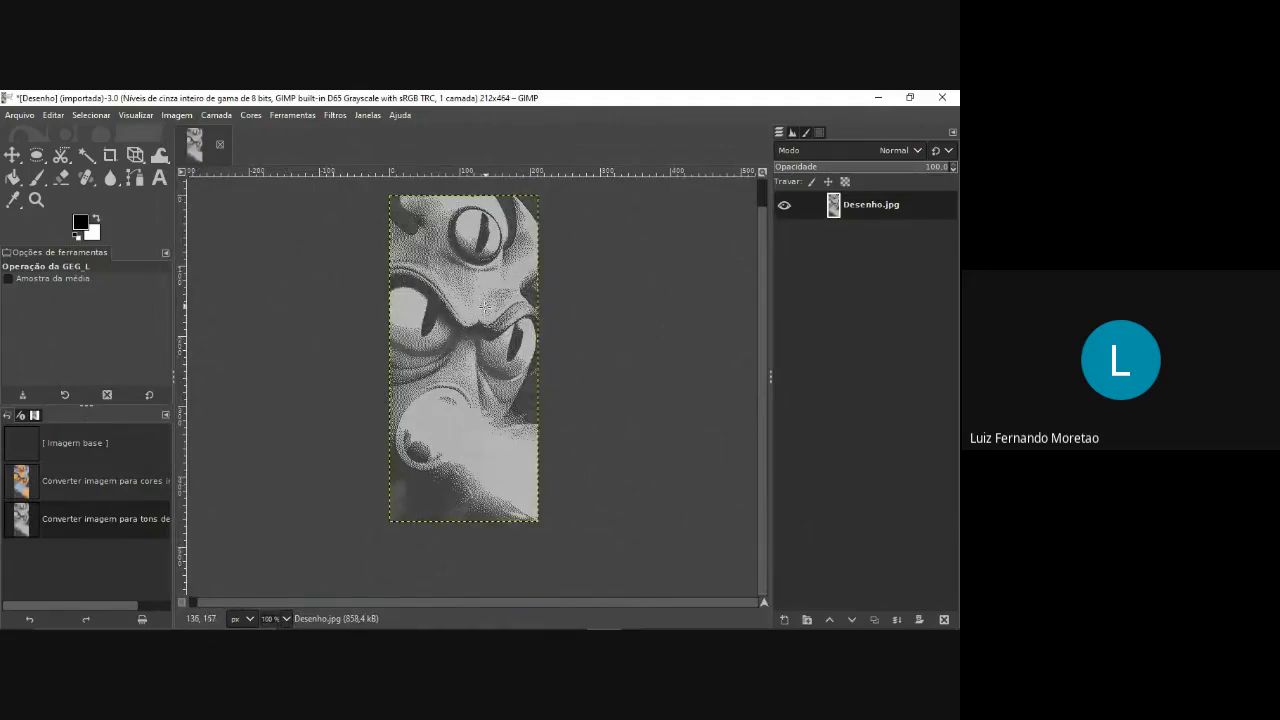
# Start a Curves adjustment on the value channel and darken the shadows with a point at about input 109, output 55.
pyautogui.click(250, 115)
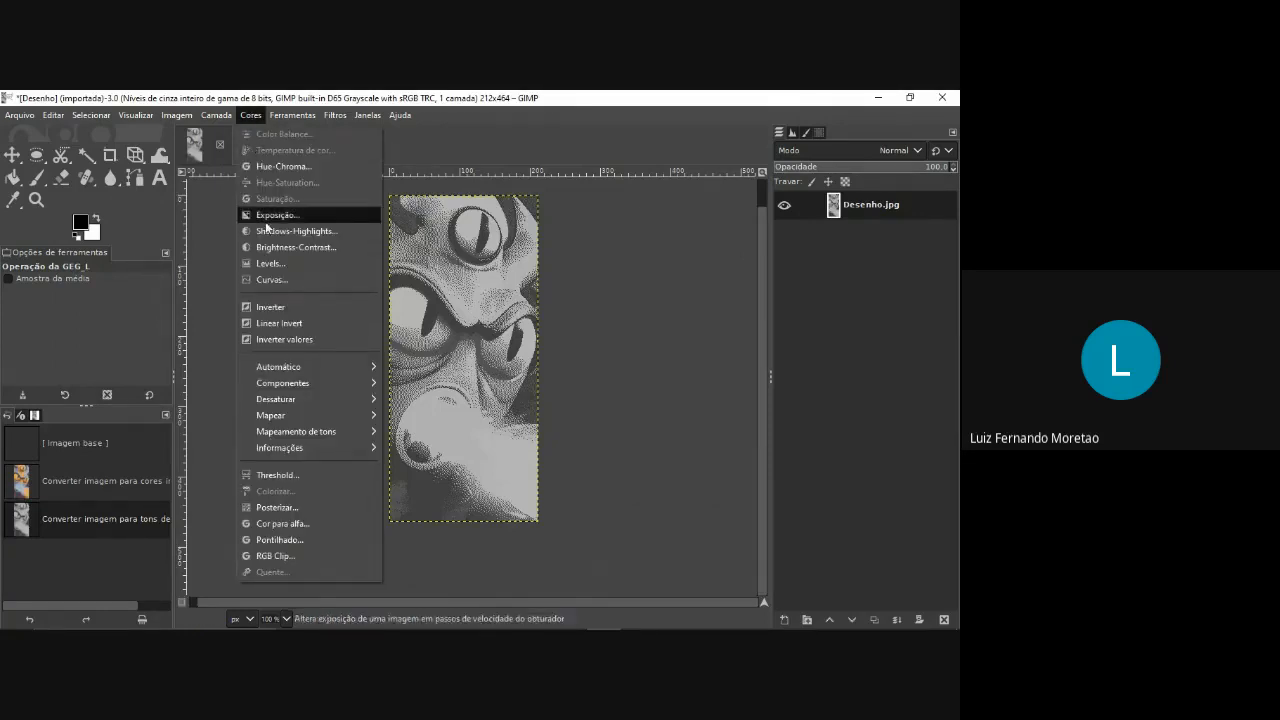
pyautogui.click(280, 281)
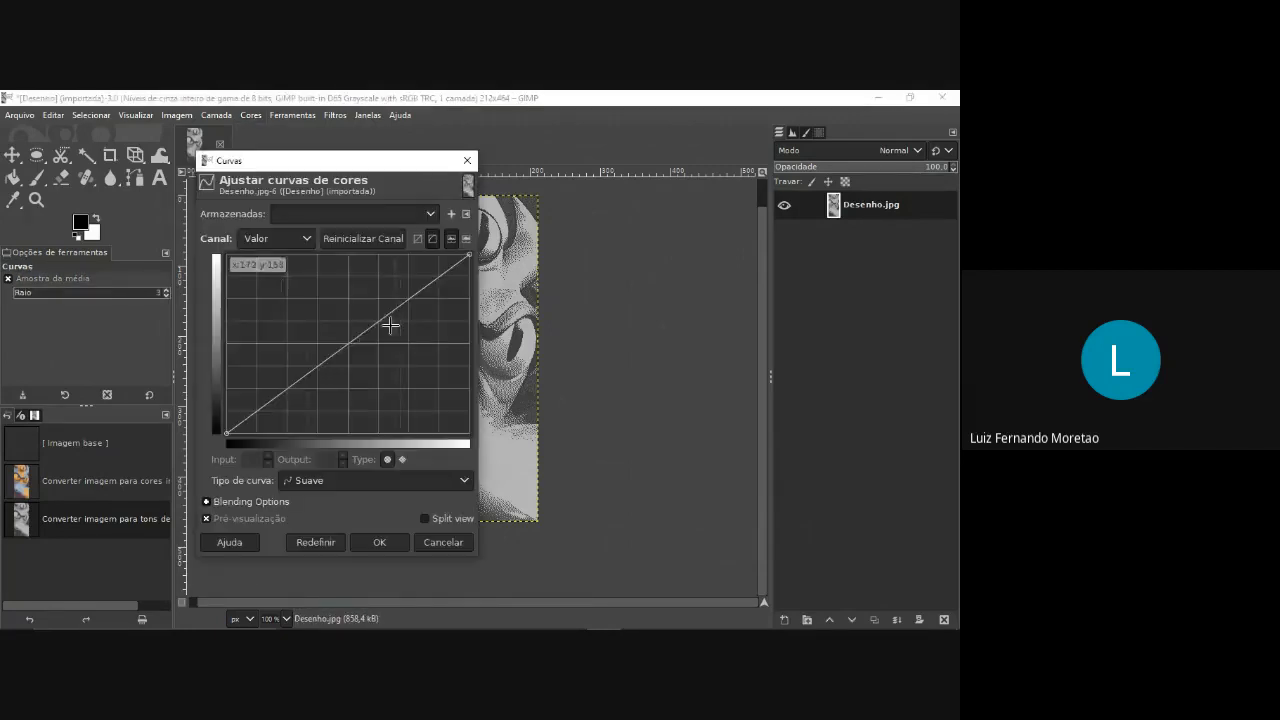
pyautogui.moveTo(349, 164); pyautogui.dragTo(223, 159)
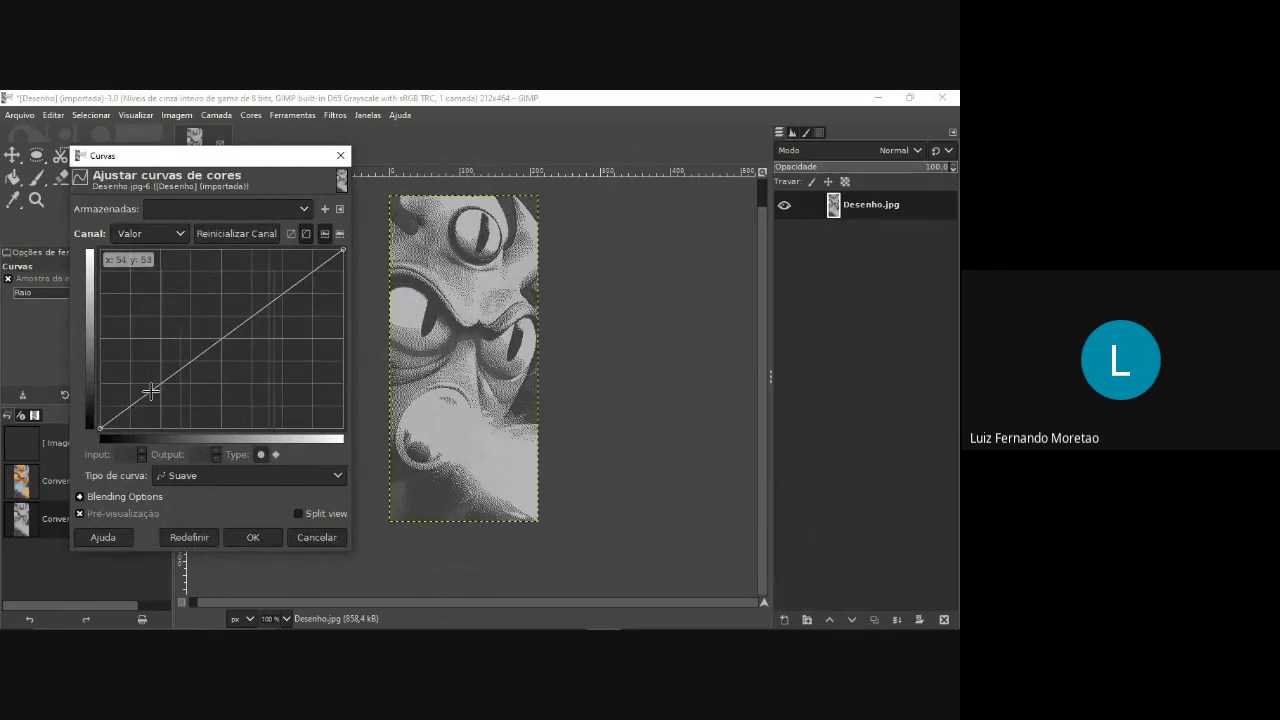
pyautogui.moveTo(148, 388); pyautogui.dragTo(204, 389)
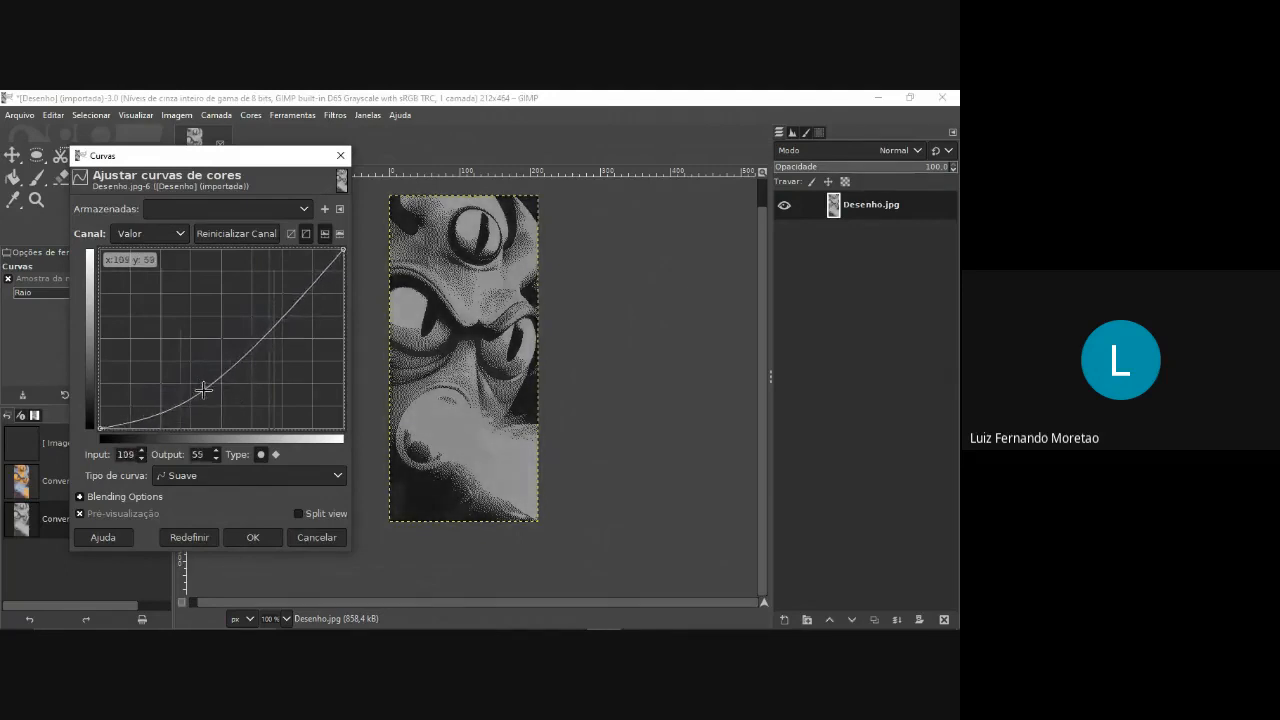
# Brighten the highlights with a second curve point at input 146, output 199, and apply the Curves adjustment.
pyautogui.click(283, 306)
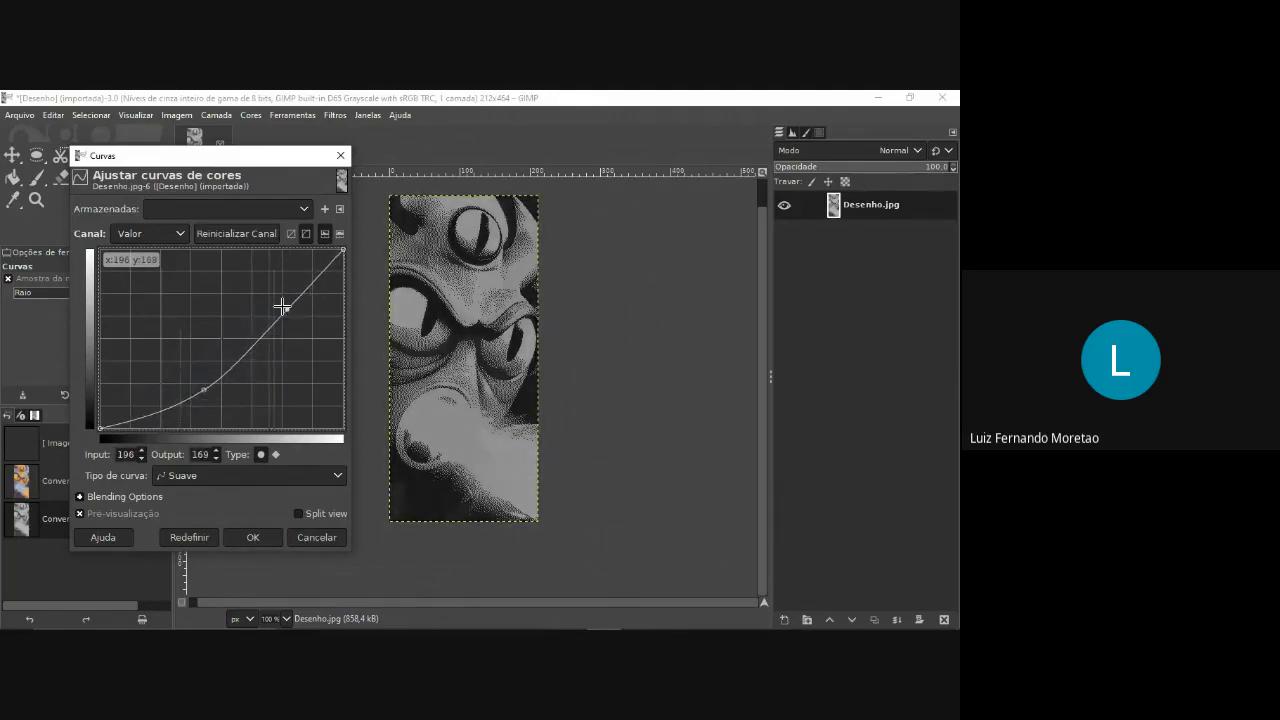
pyautogui.moveTo(283, 306); pyautogui.dragTo(229, 282)
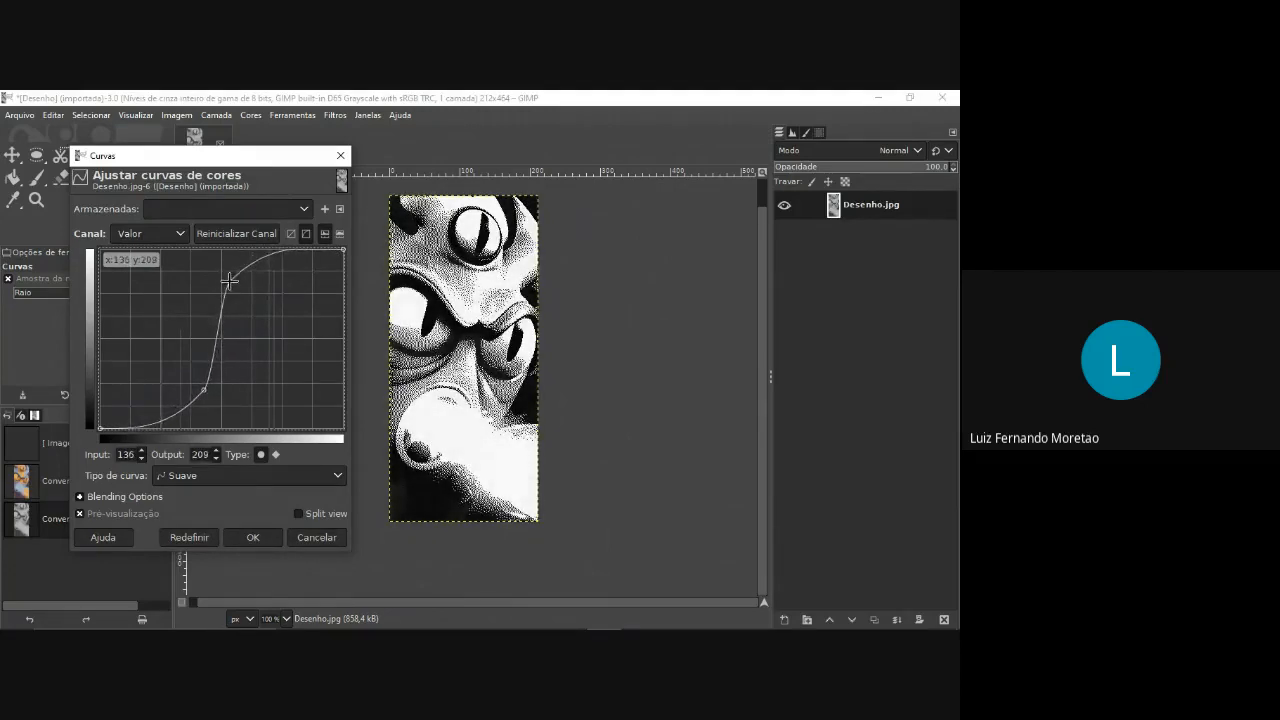
pyautogui.moveTo(203, 390)
pyautogui.mouseDown()
pyautogui.moveTo(206, 377)
pyautogui.moveTo(203, 388)
pyautogui.mouseUp()
pyautogui.moveTo(229, 280); pyautogui.dragTo(239, 287)
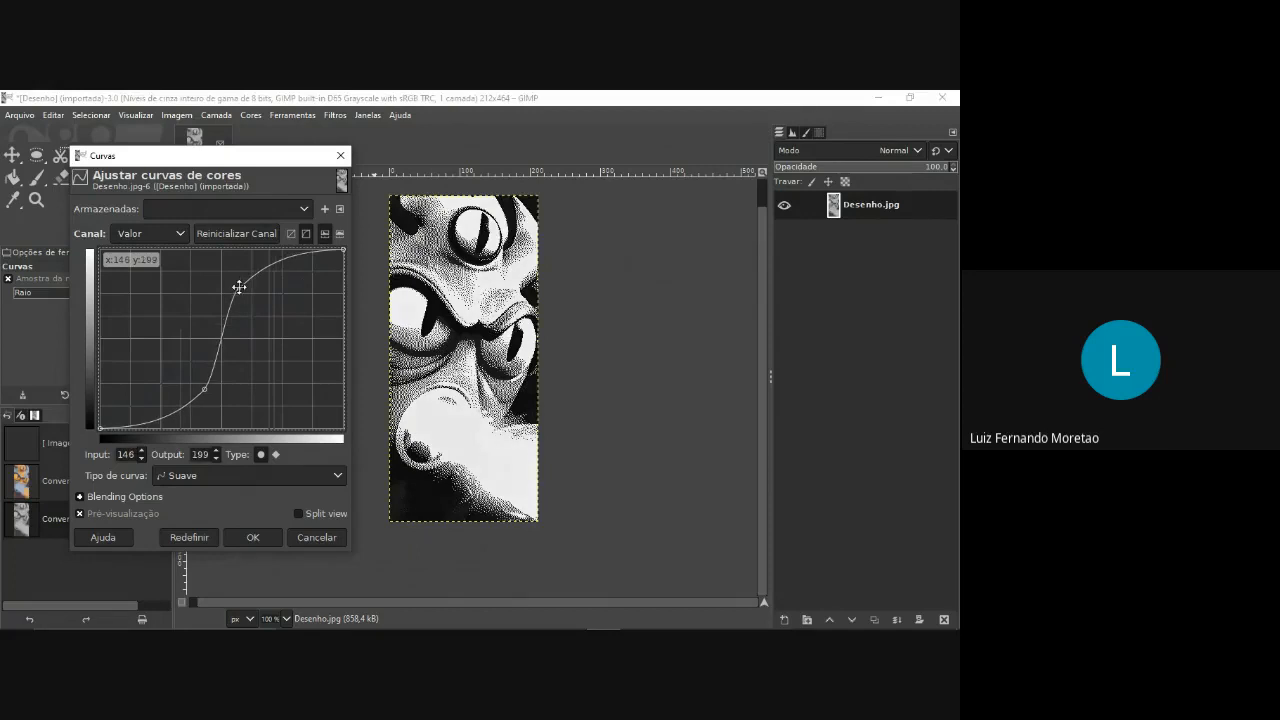
pyautogui.click(255, 537)
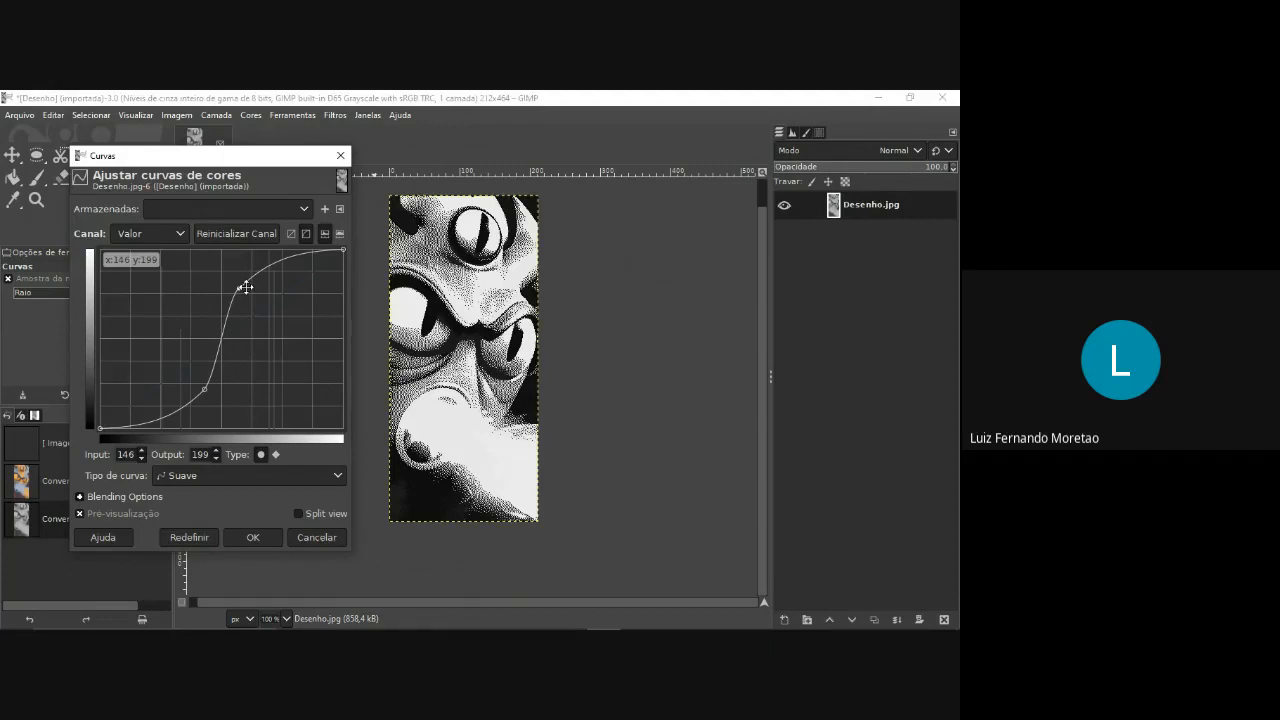
pyautogui.click(253, 542)
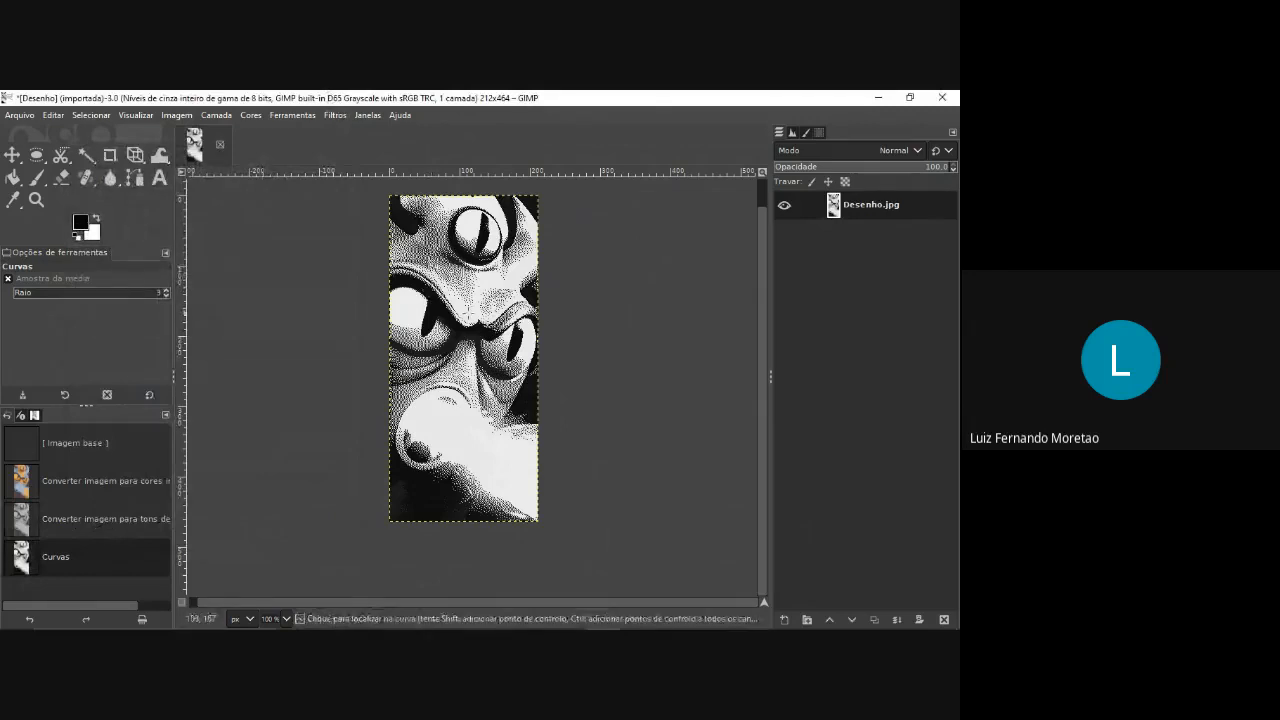
# Sharpen the image with Unsharp Mask at radius 3.000, amount 0.500 and threshold 0.000.
pyautogui.press('ctrl')
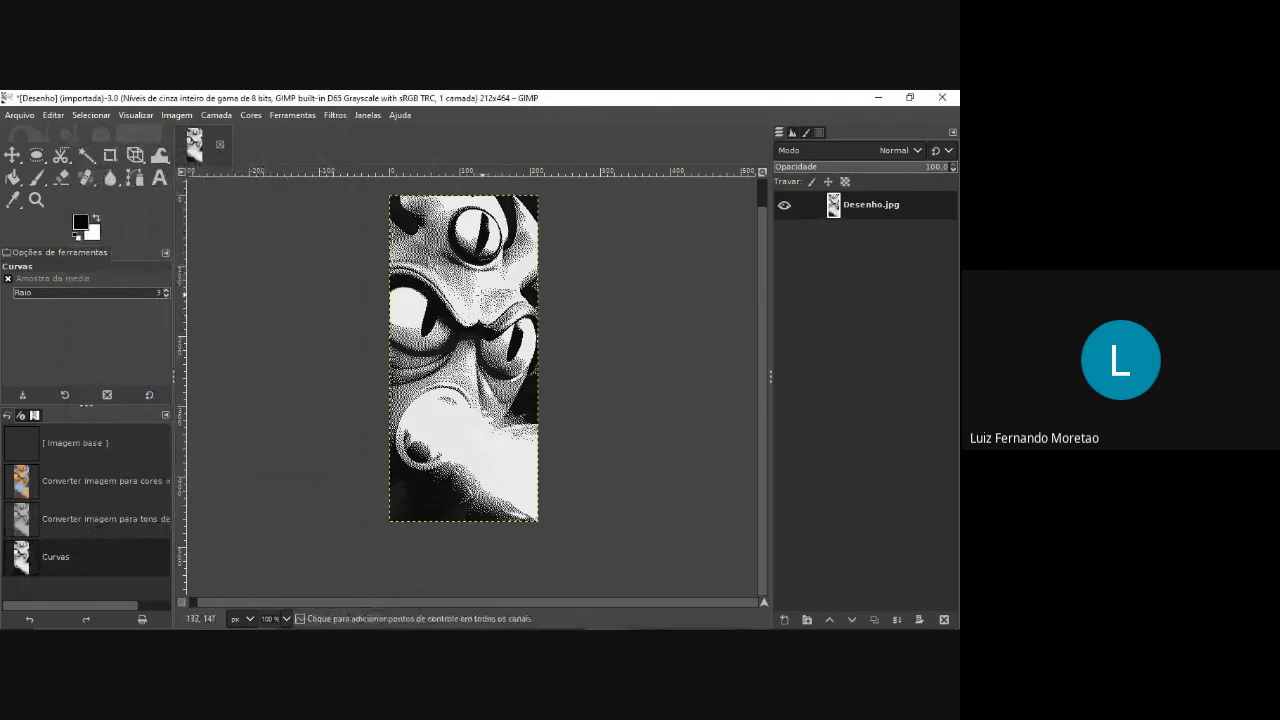
pyautogui.scroll(2, 482, 299)
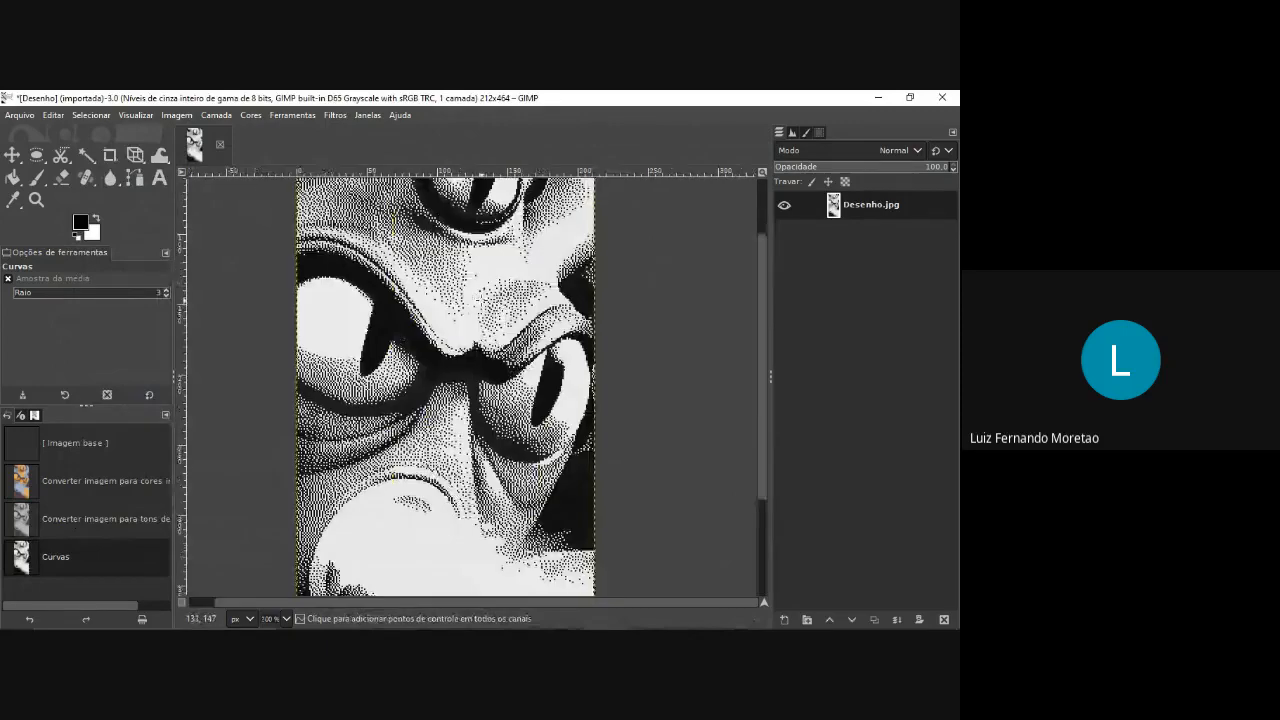
pyautogui.scroll(2, 482, 299)
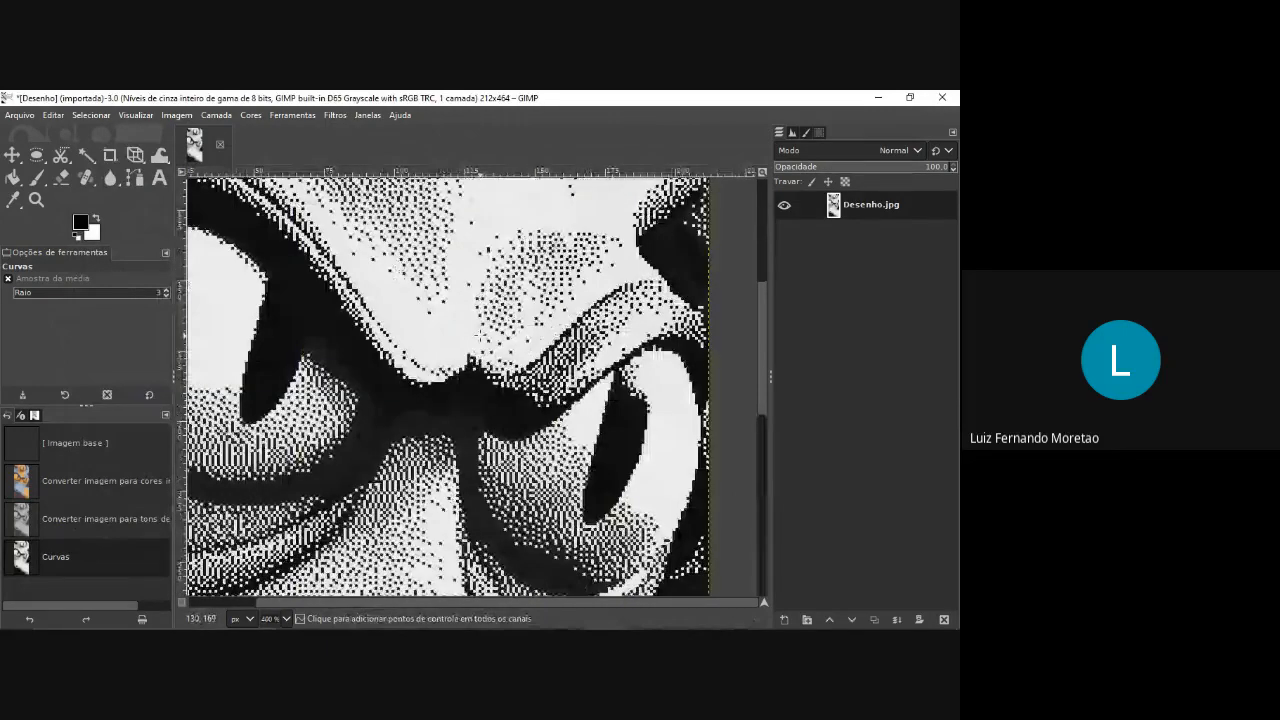
pyautogui.scroll(-3, 478, 335)
pyautogui.click(335, 115)
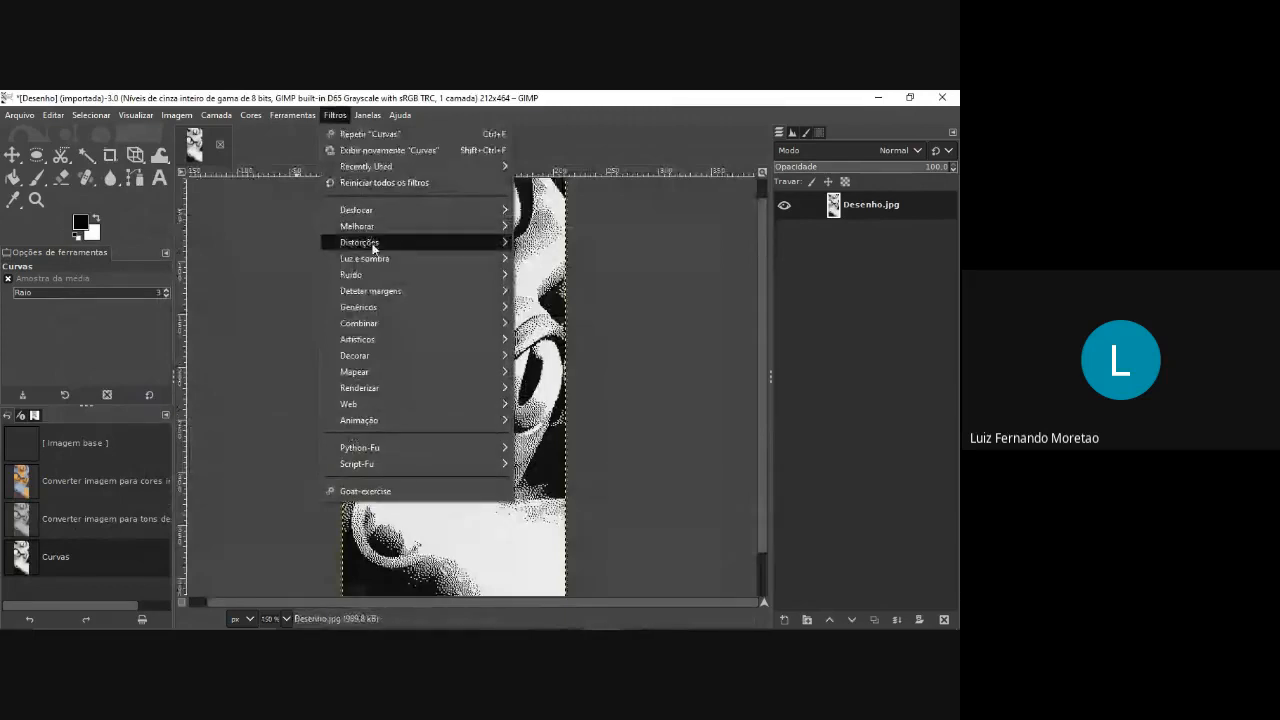
pyautogui.moveTo(380, 226)
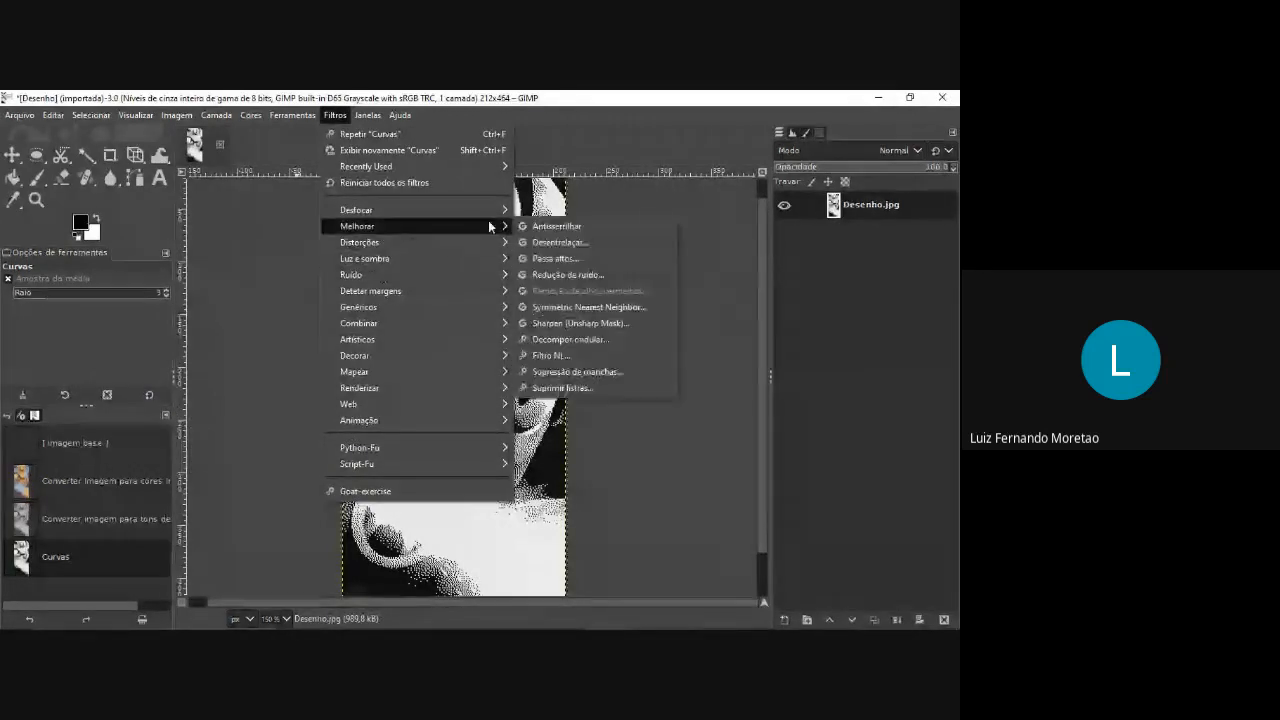
pyautogui.click(577, 323)
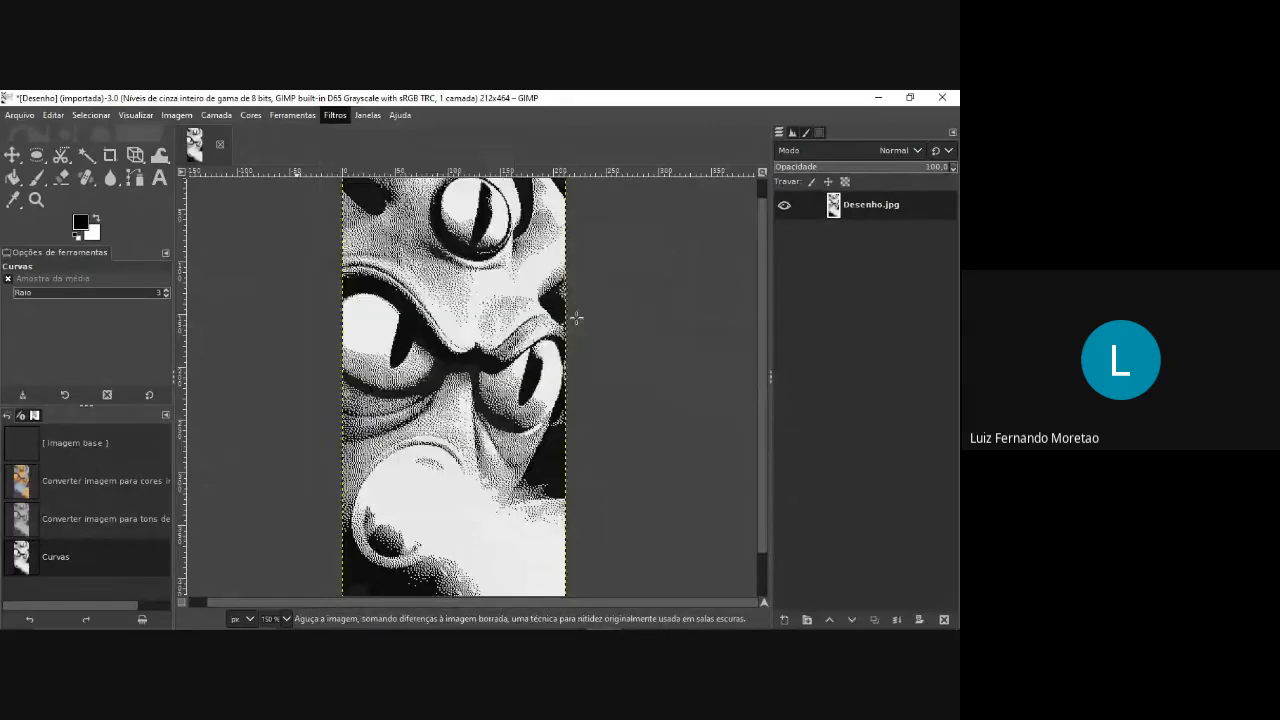
pyautogui.moveTo(577, 314); pyautogui.dragTo(105, 304)
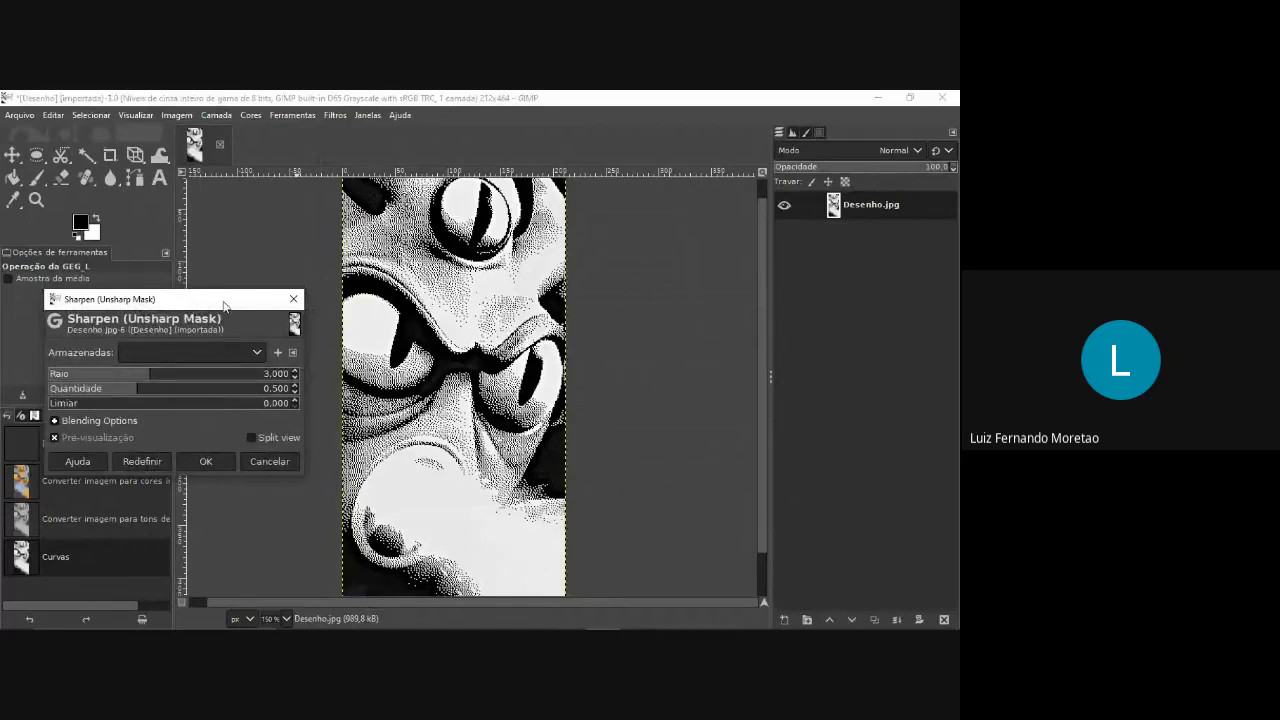
pyautogui.moveTo(224, 305); pyautogui.dragTo(736, 287)
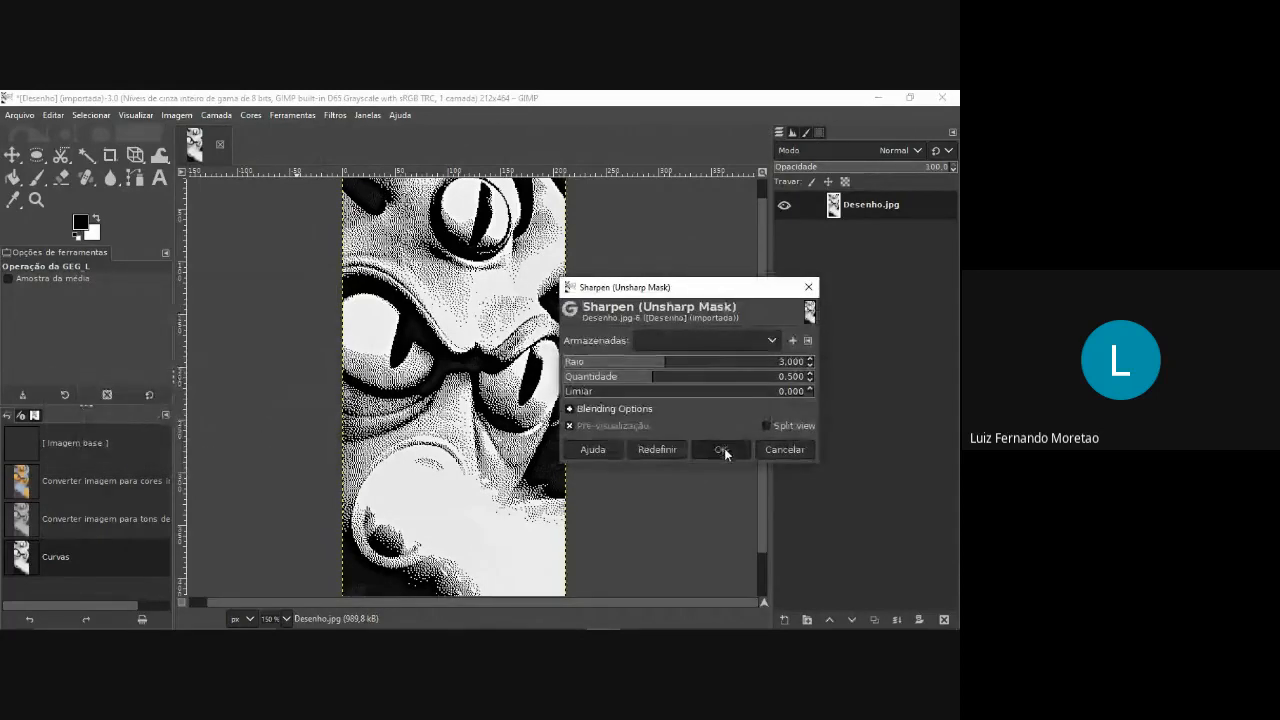
pyautogui.click(721, 448)
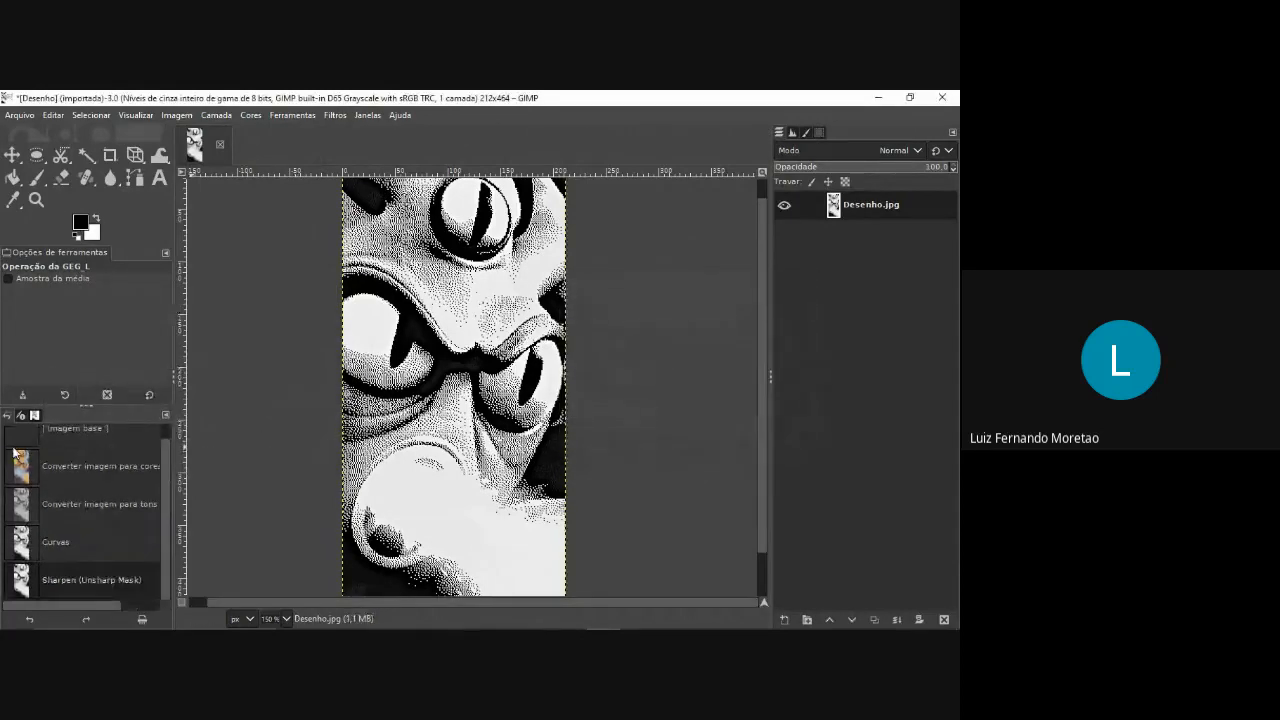
# Compare the image before and after sharpening through the undo history, keep the sharpened state, and inspect its dots around the eyes.
pyautogui.click(72, 545)
pyautogui.click(78, 577)
pyautogui.click(76, 544)
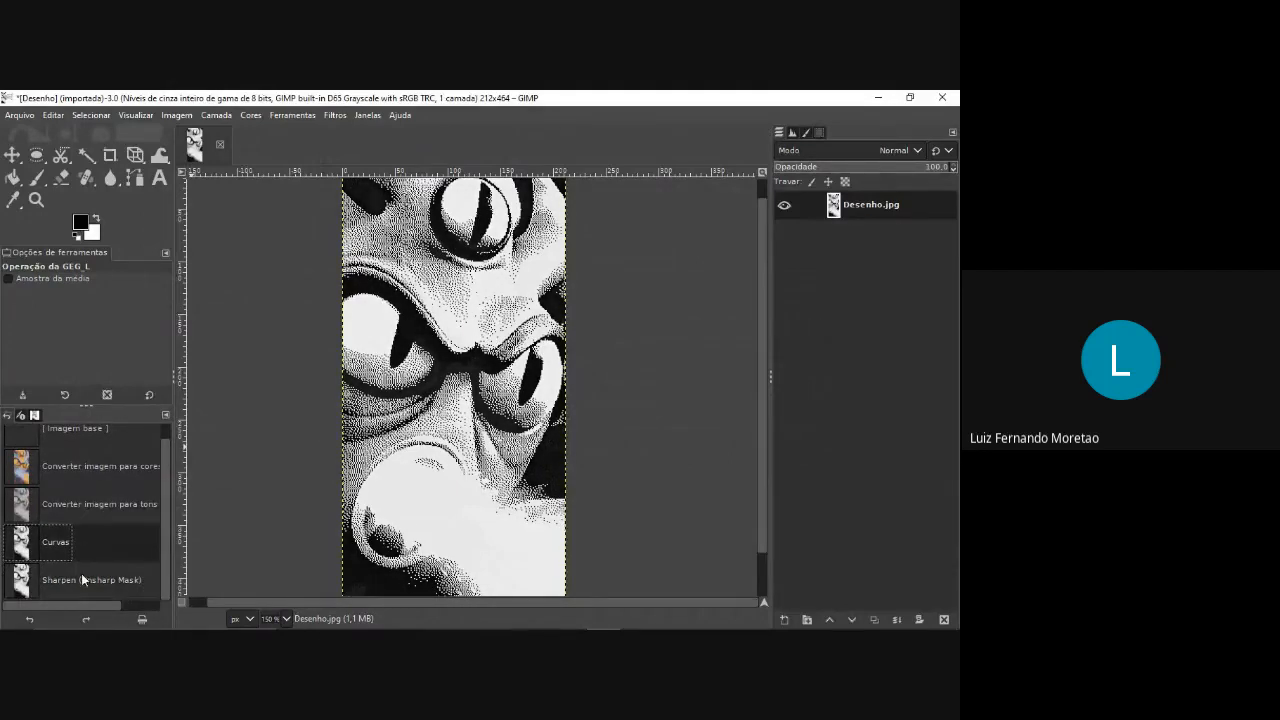
pyautogui.click(81, 573)
pyautogui.click(75, 546)
pyautogui.click(79, 577)
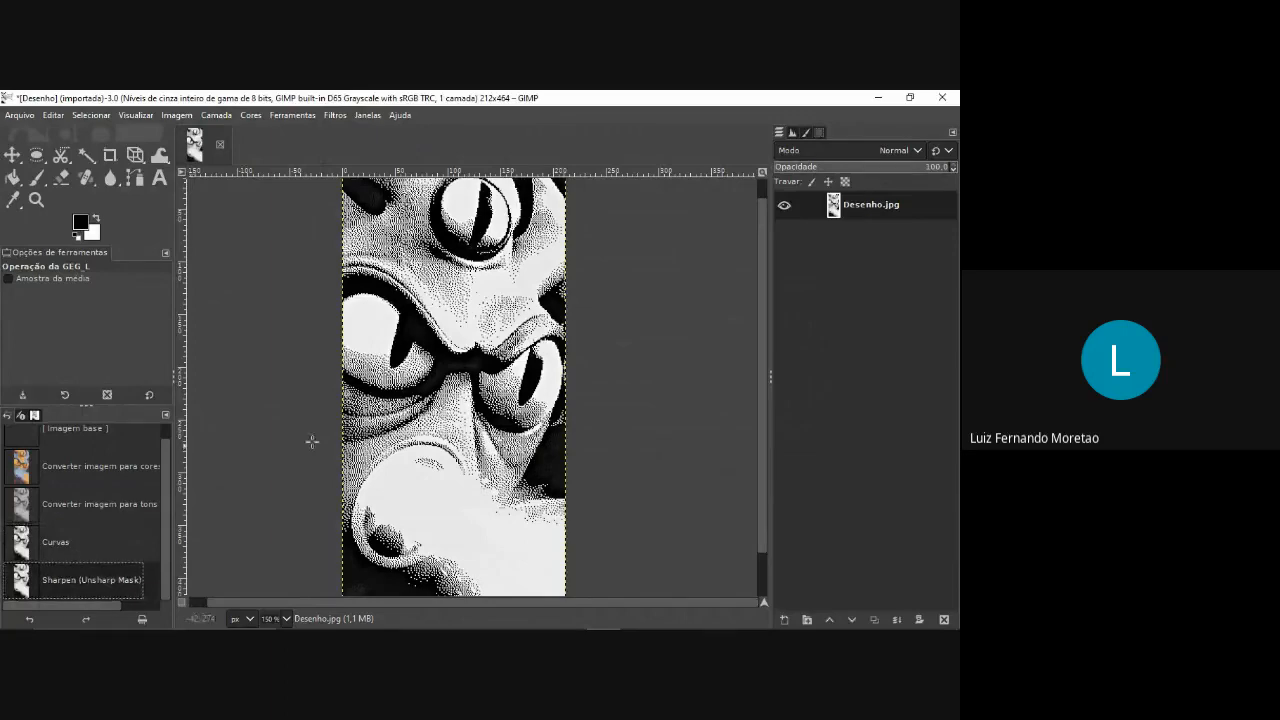
pyautogui.scroll(-1, 312, 441)
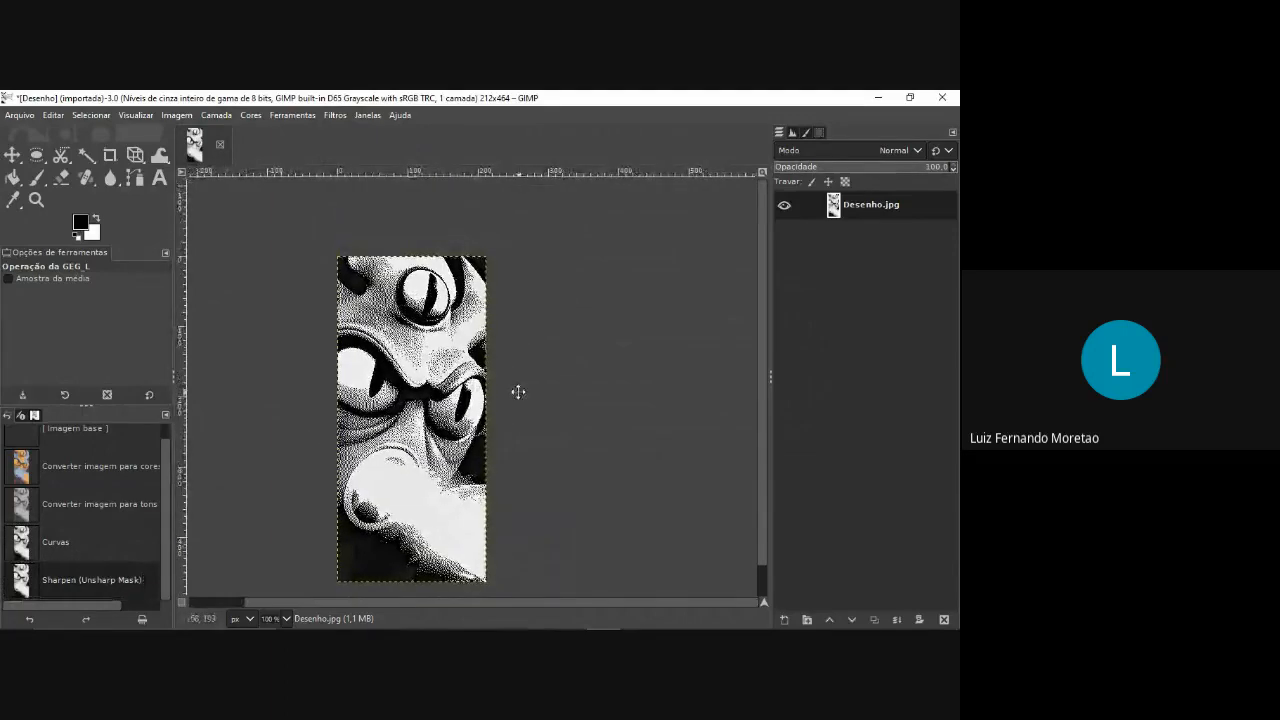
pyautogui.moveTo(518, 392); pyautogui.dragTo(588, 332)
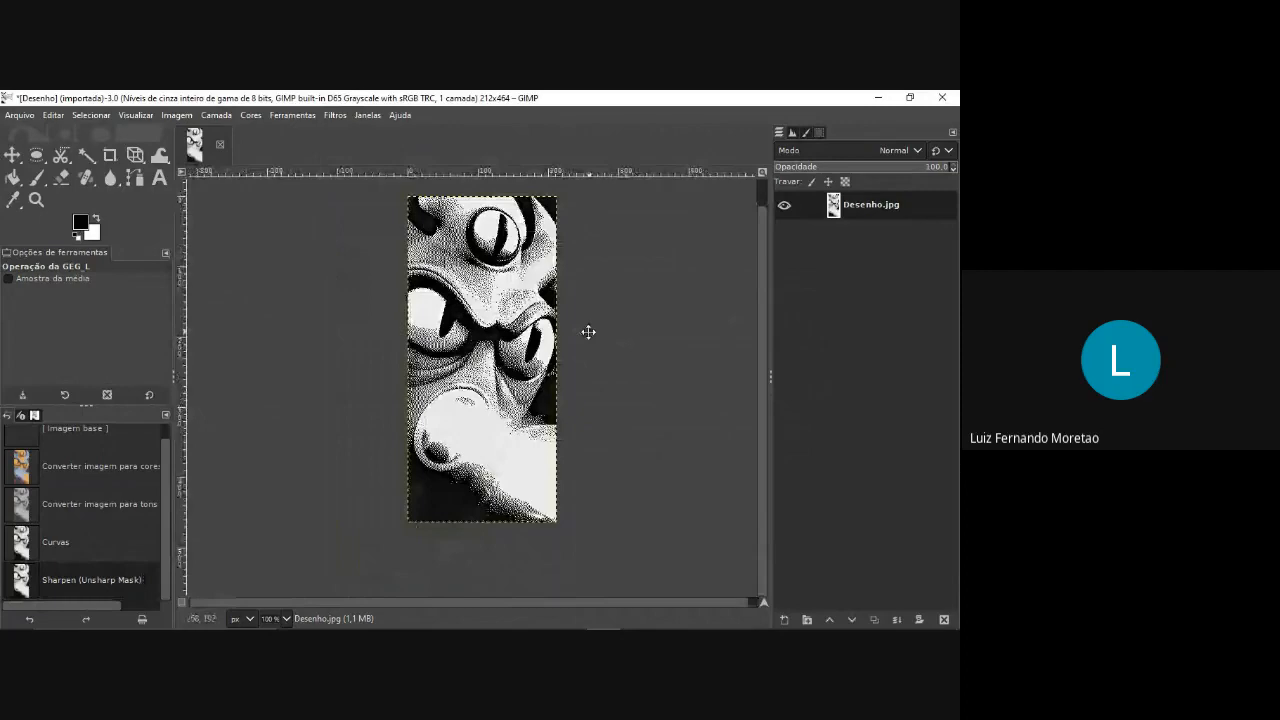
pyautogui.scroll(3, 588, 332)
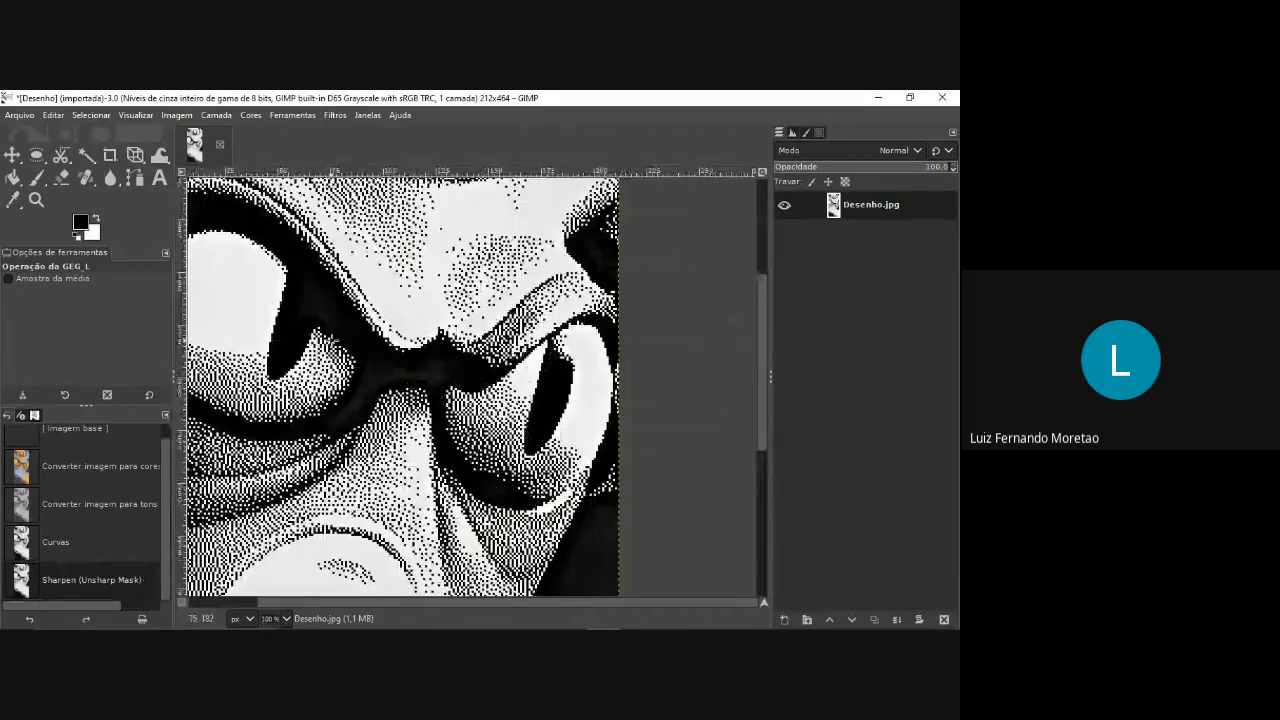
# Export the image to the Desktop as "Desenho otimizado.jpg" with JPEG quality 90.
pyautogui.click(19, 114)
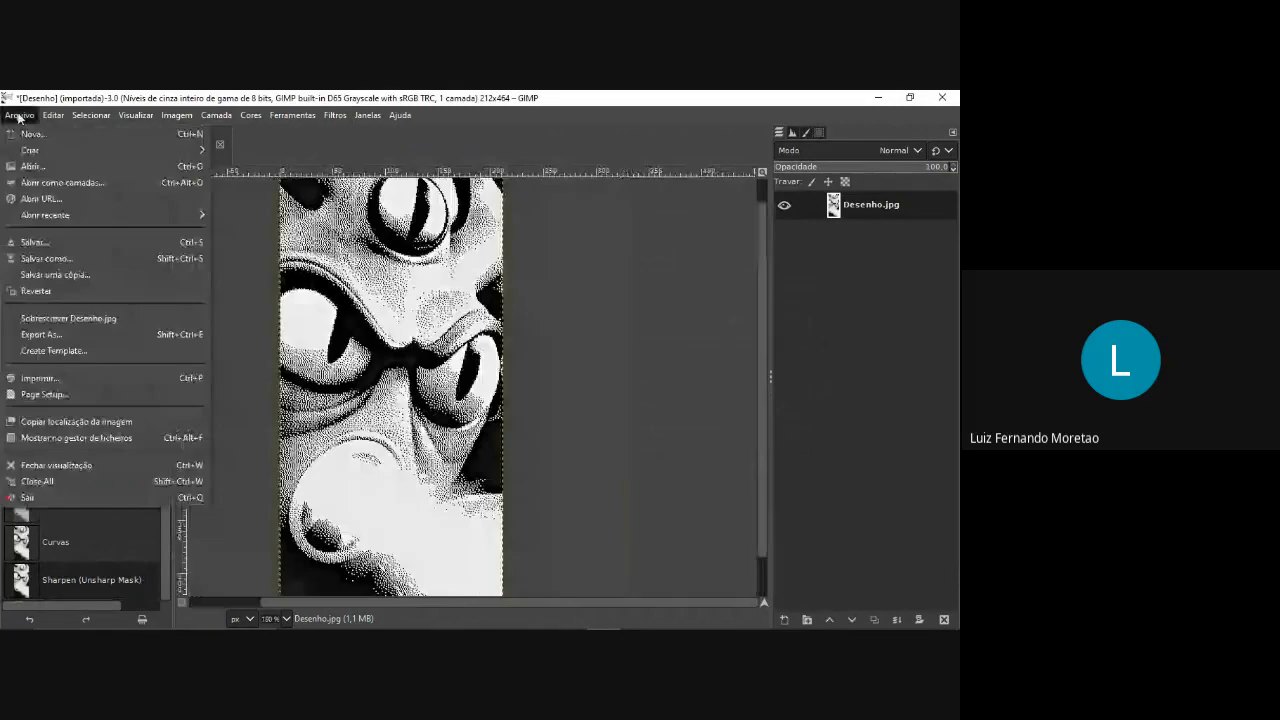
pyautogui.click(104, 333)
pyautogui.click(60, 276)
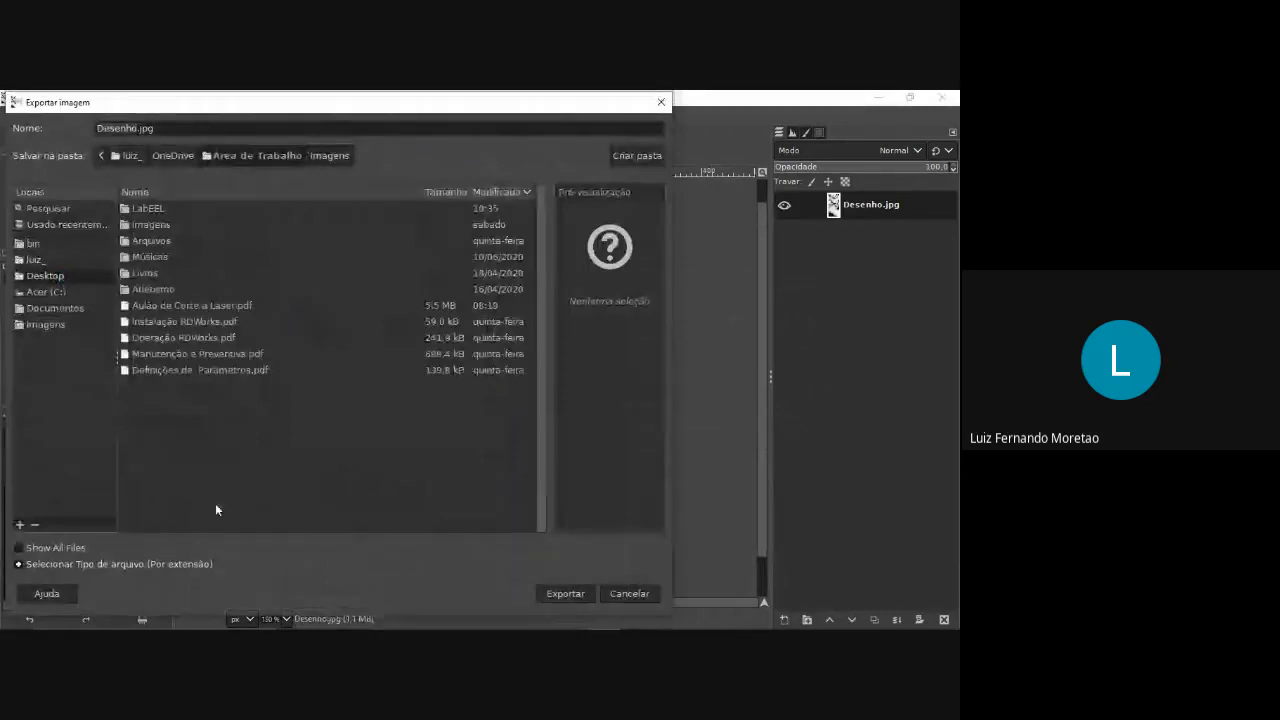
pyautogui.doubleClick(134, 128)
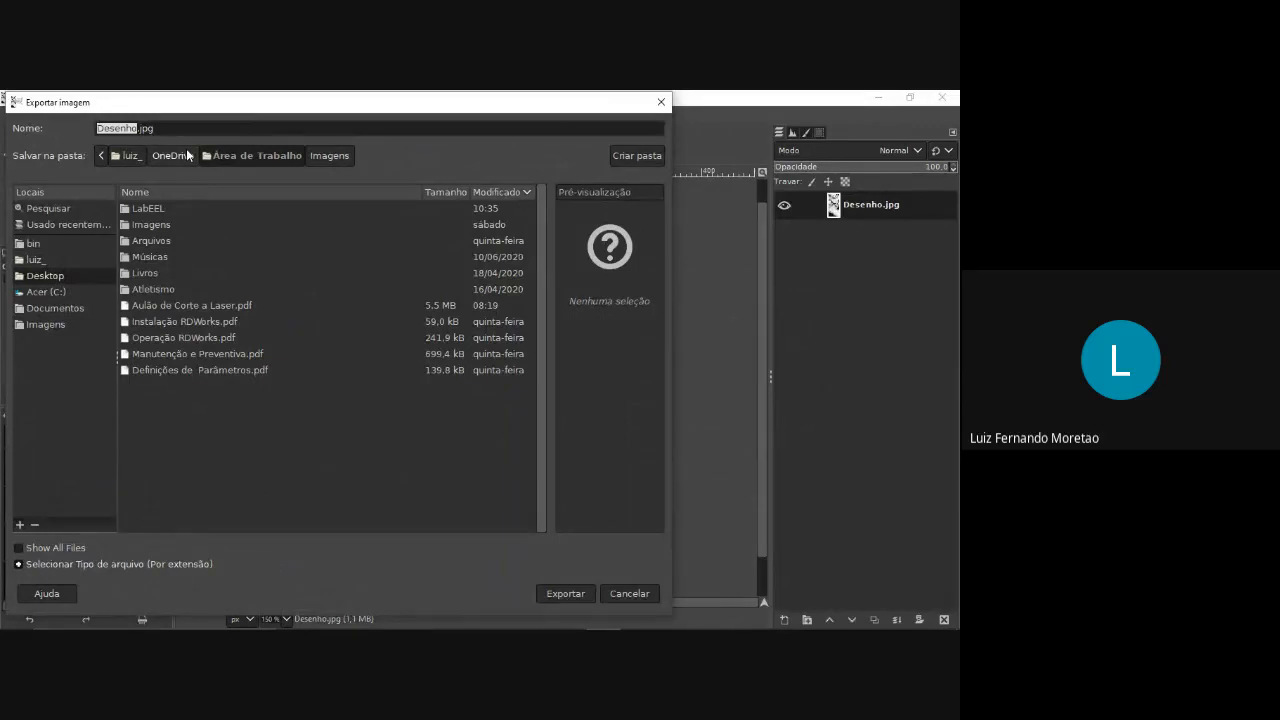
pyautogui.press('Right')
pyautogui.write('otimizado')
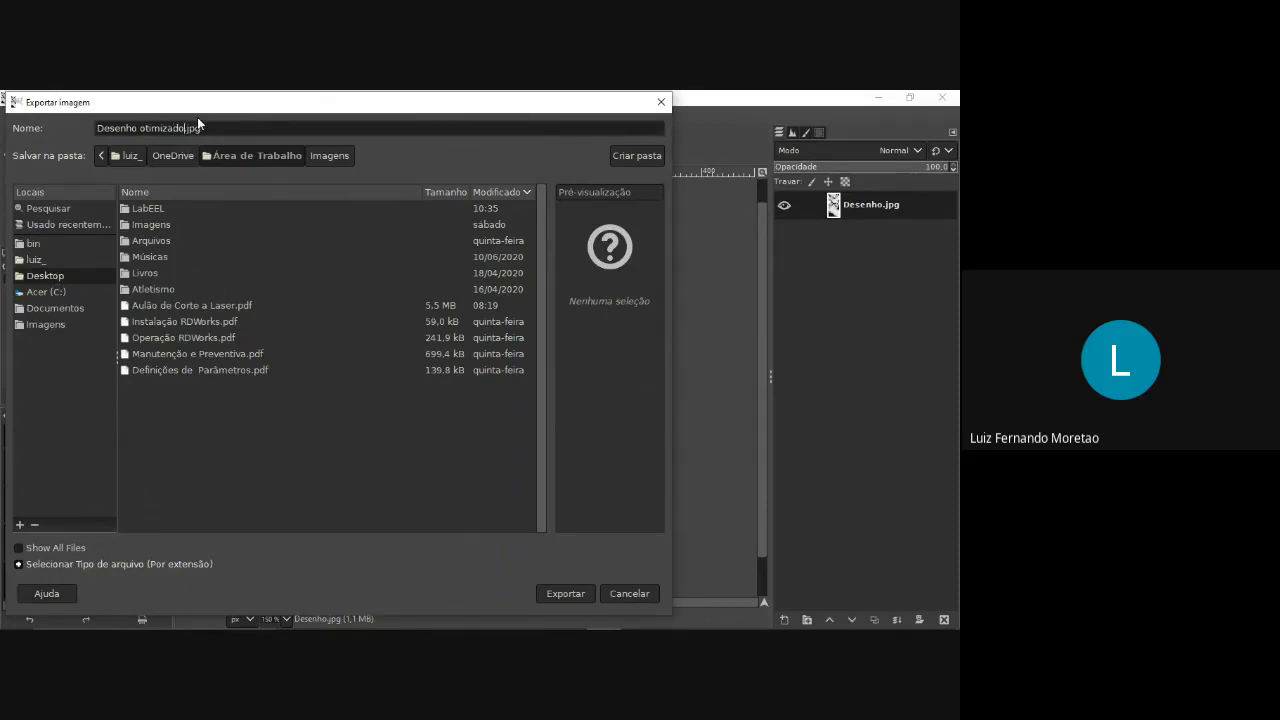
pyautogui.click(566, 593)
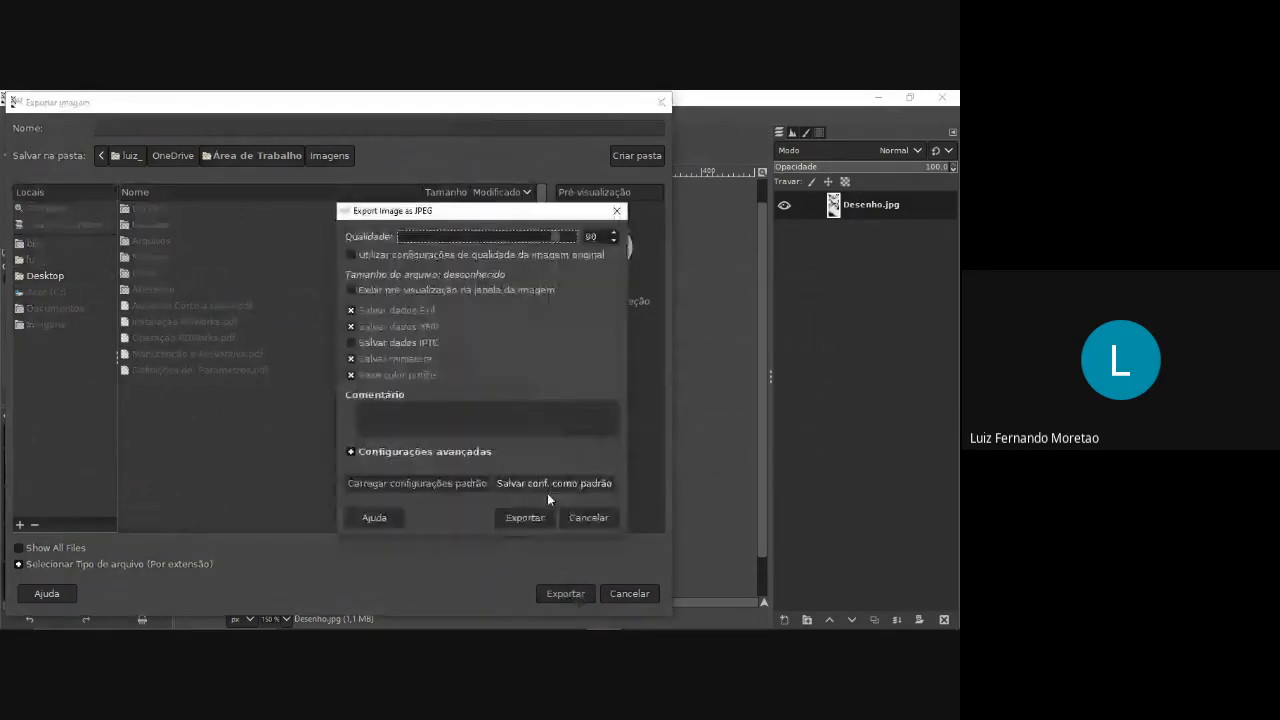
pyautogui.click(545, 517)
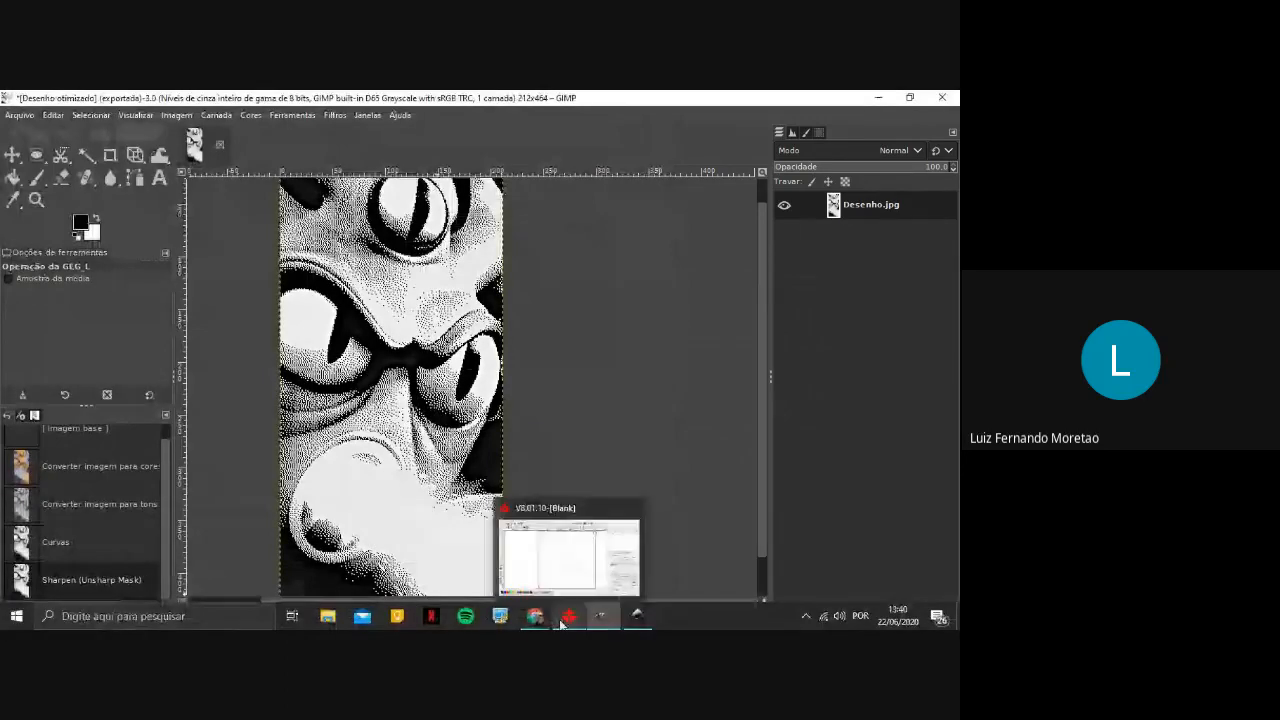
# Switch to RDWorks, import "Desenho otimizado" from the desktop, and move the bitmap aside to about X 425.8, Y 493.7 mm.
pyautogui.click(563, 619)
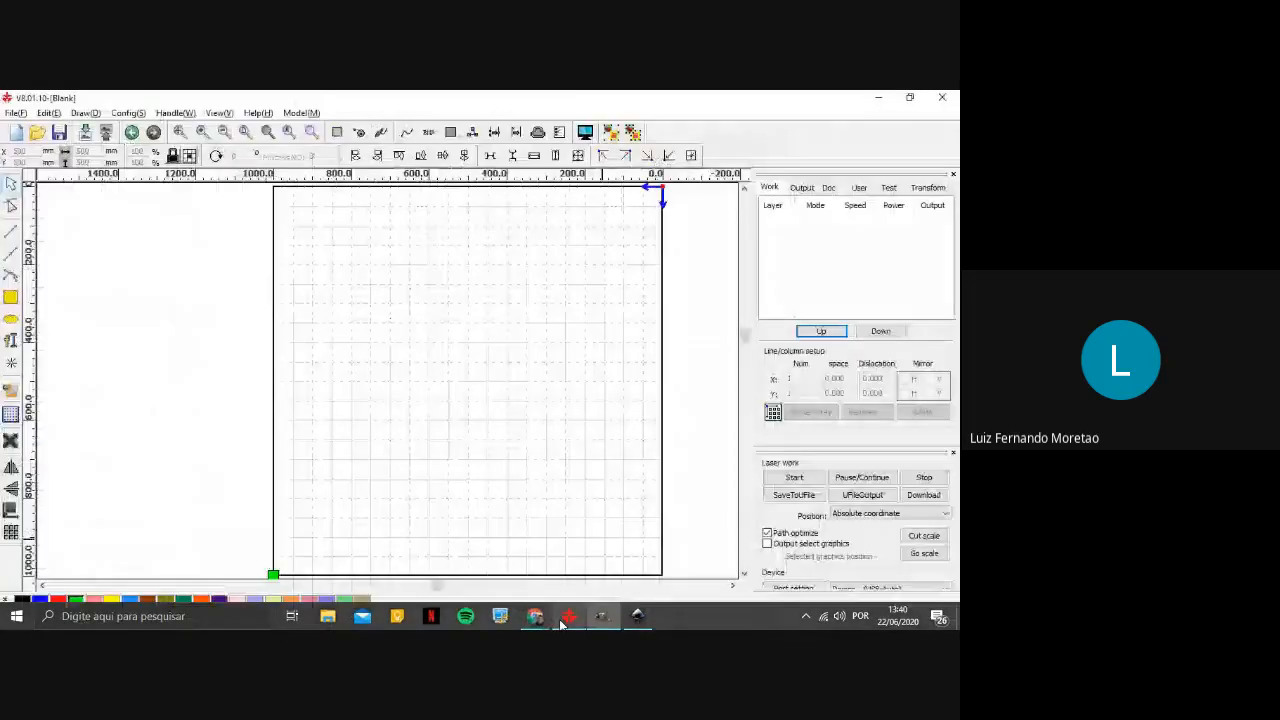
pyautogui.click(24, 114)
pyautogui.click(45, 195)
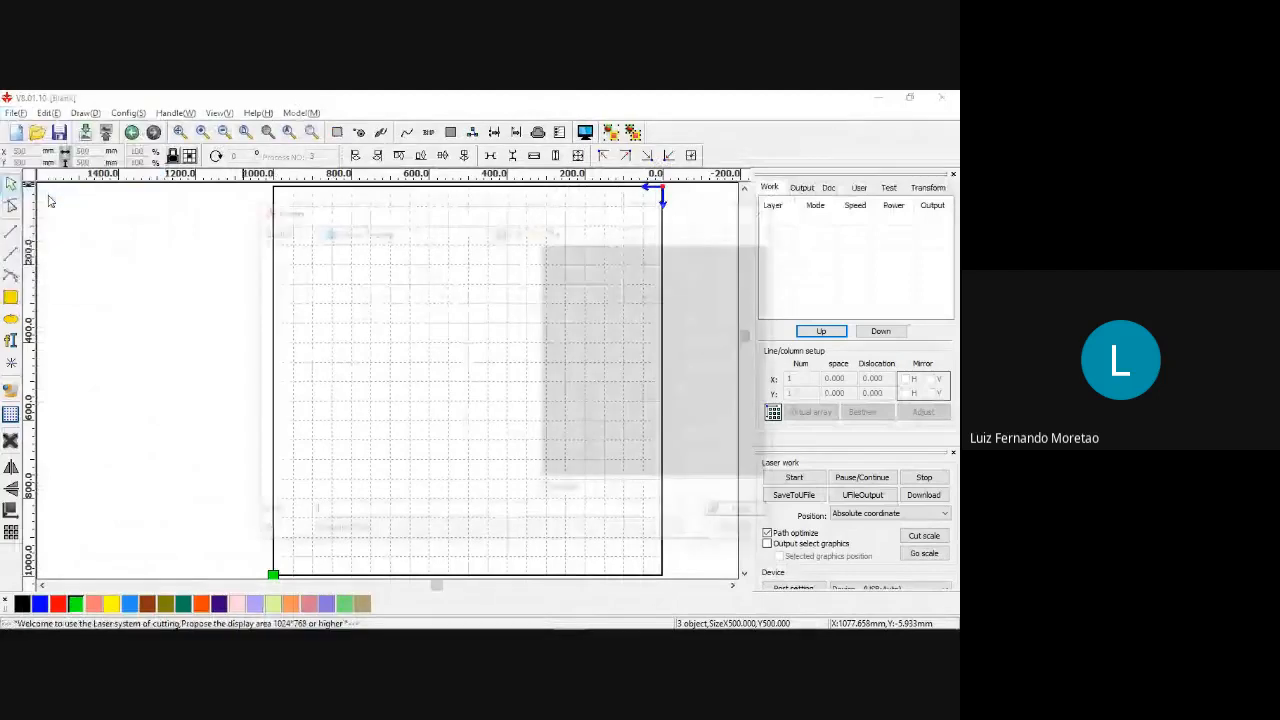
pyautogui.moveTo(526, 354); pyautogui.dragTo(520, 471)
pyautogui.doubleClick(378, 442)
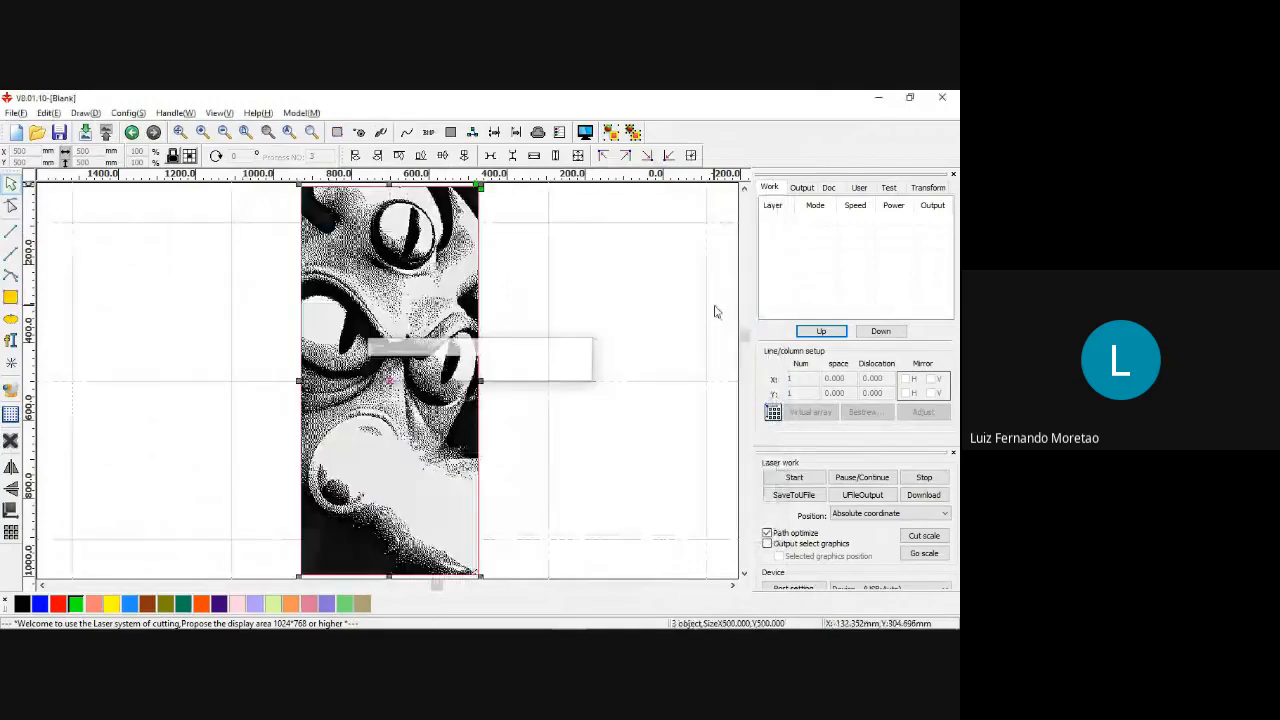
pyautogui.scroll(2, 360, 400)
pyautogui.moveTo(378, 350); pyautogui.dragTo(530, 337)
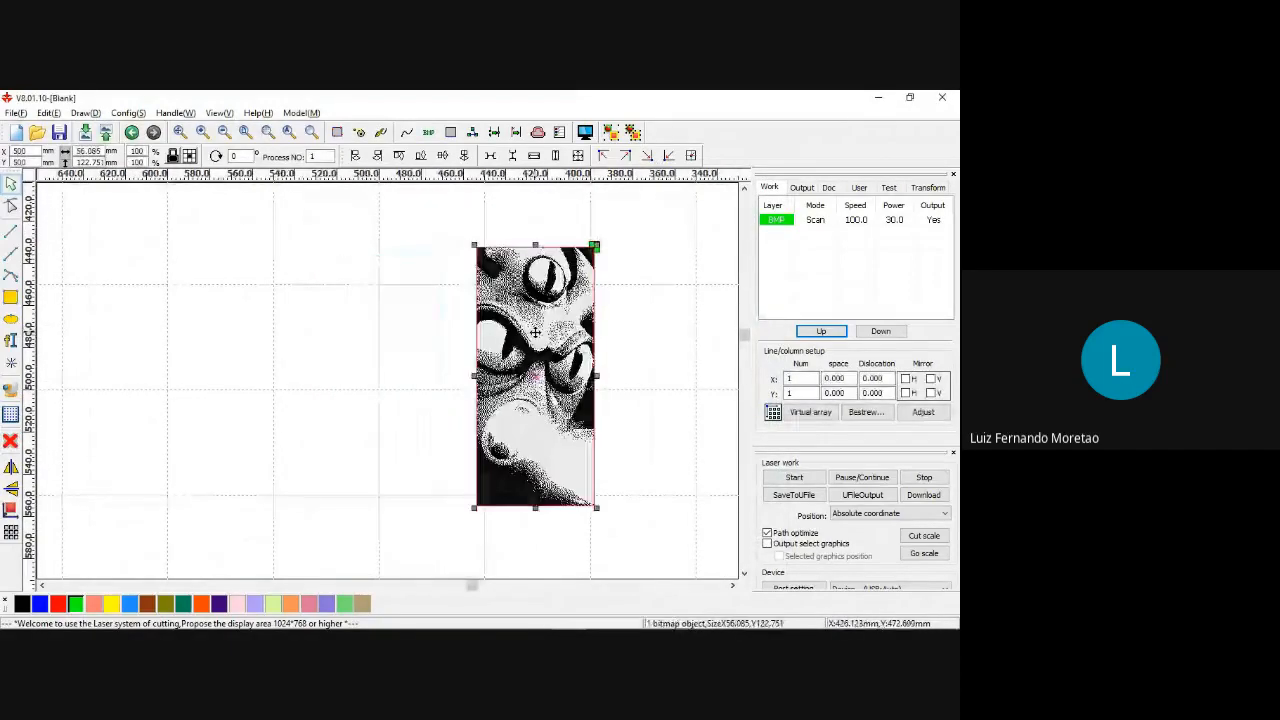
pyautogui.click(451, 371)
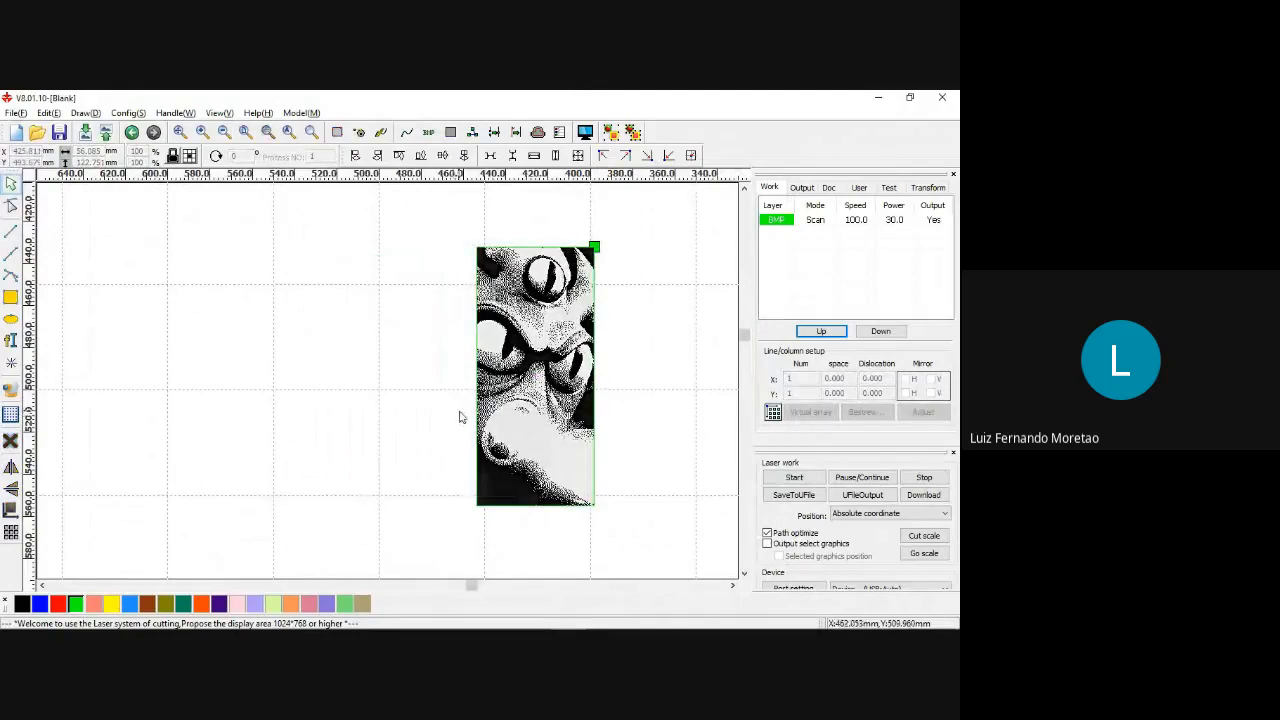
# Import the original "Desenho" image from the Imagens folder so it sits beside the optimized bitmap.
pyautogui.click(20, 117)
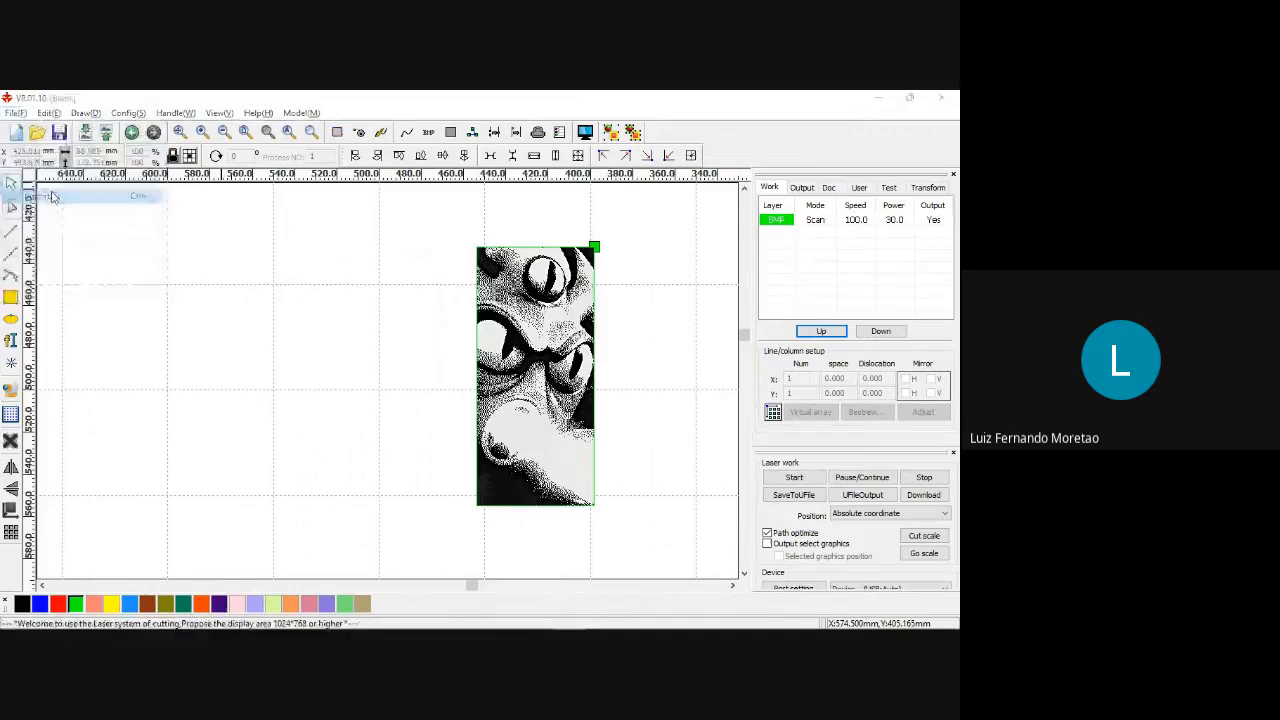
pyautogui.click(51, 195)
pyautogui.scroll(-3, 362, 385)
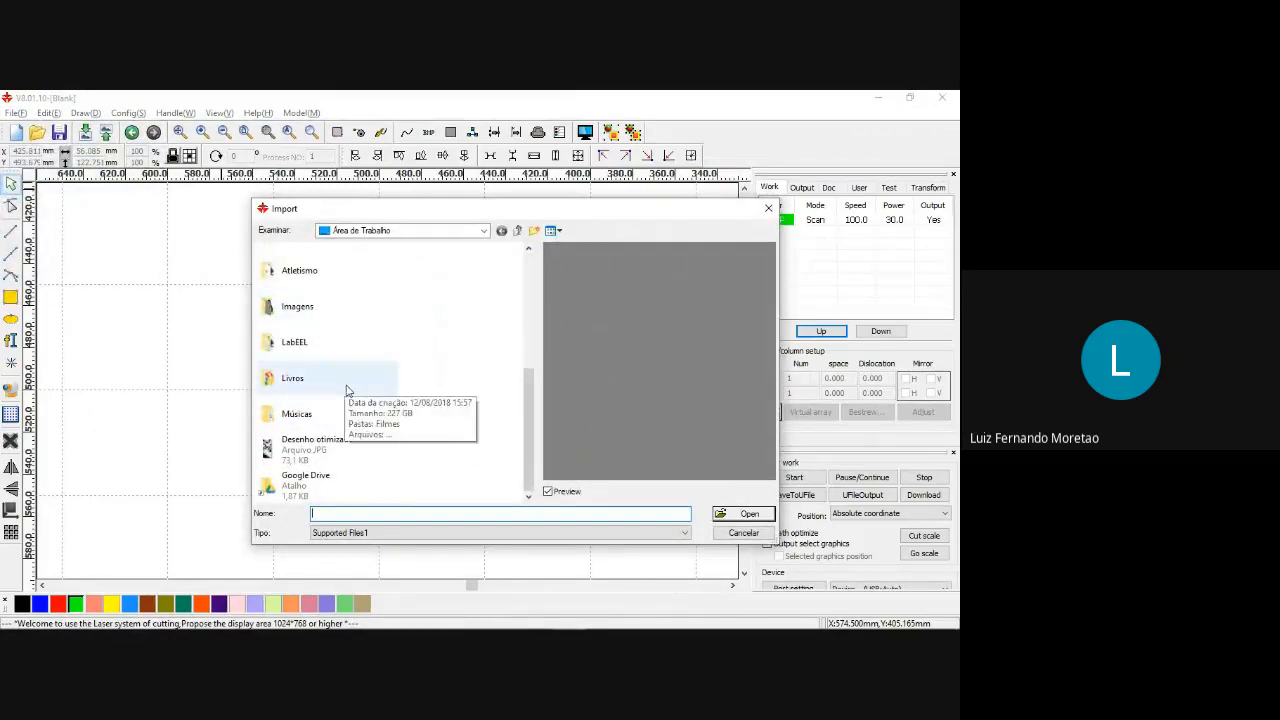
pyautogui.moveTo(530, 423)
pyautogui.mouseDown()
pyautogui.moveTo(525, 372)
pyautogui.moveTo(517, 437)
pyautogui.moveTo(524, 322)
pyautogui.moveTo(511, 424)
pyautogui.mouseUp()
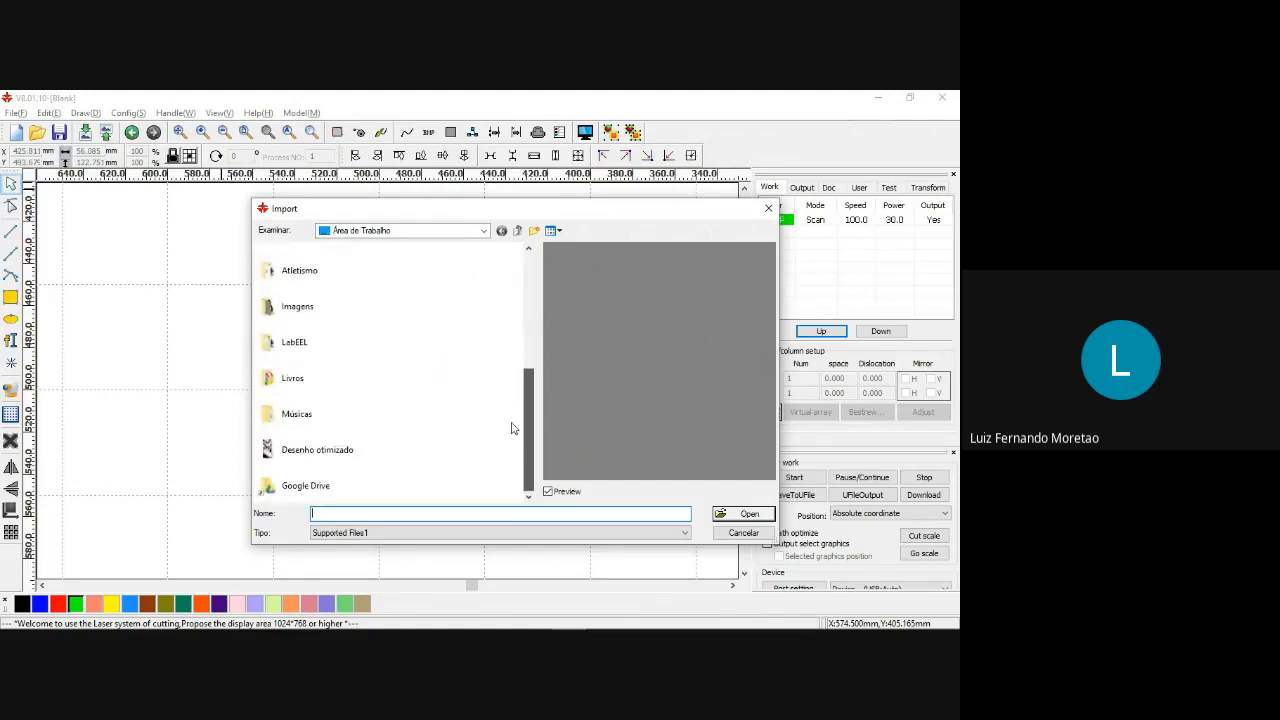
pyautogui.doubleClick(343, 316)
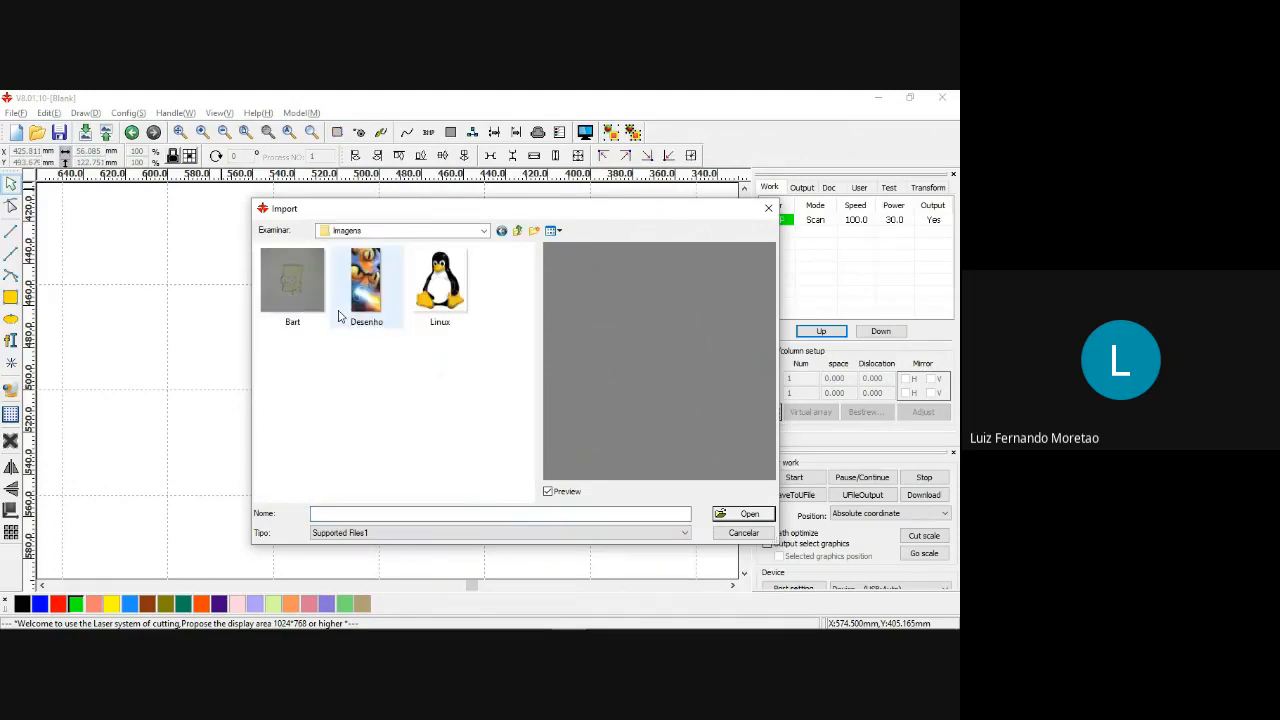
pyautogui.doubleClick(340, 316)
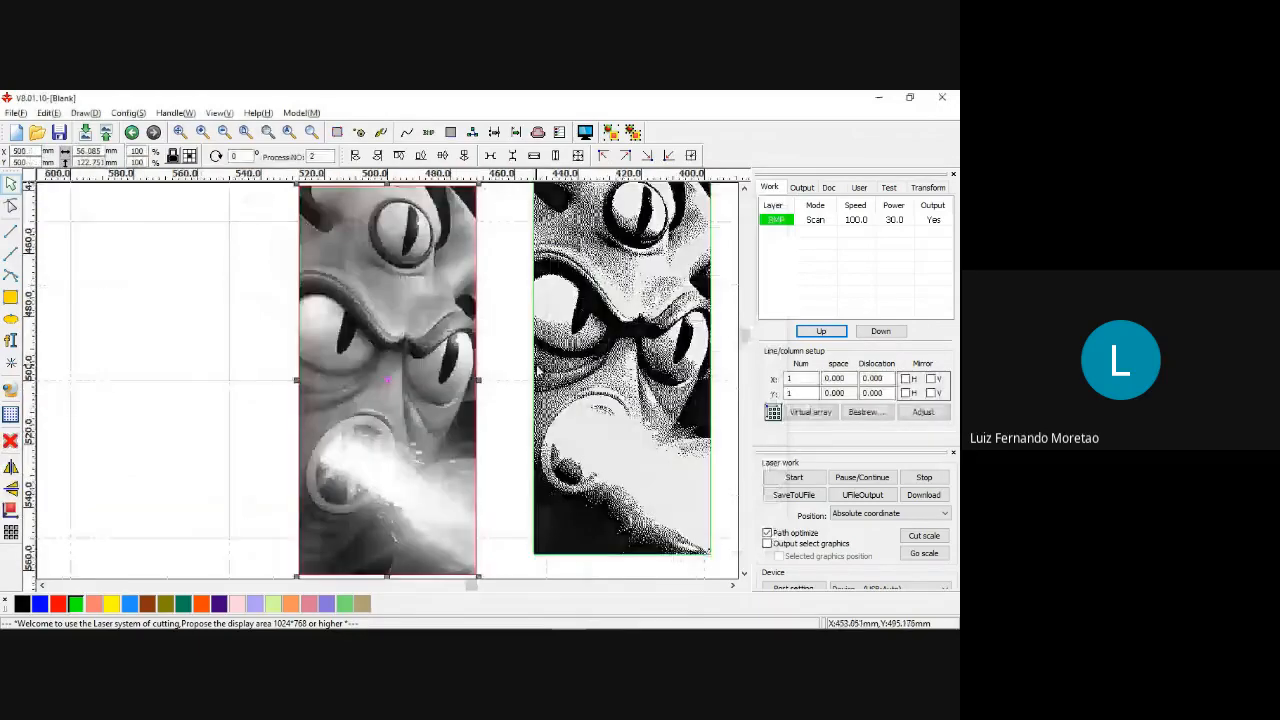
pyautogui.scroll(-1, 538, 371)
pyautogui.click(686, 291)
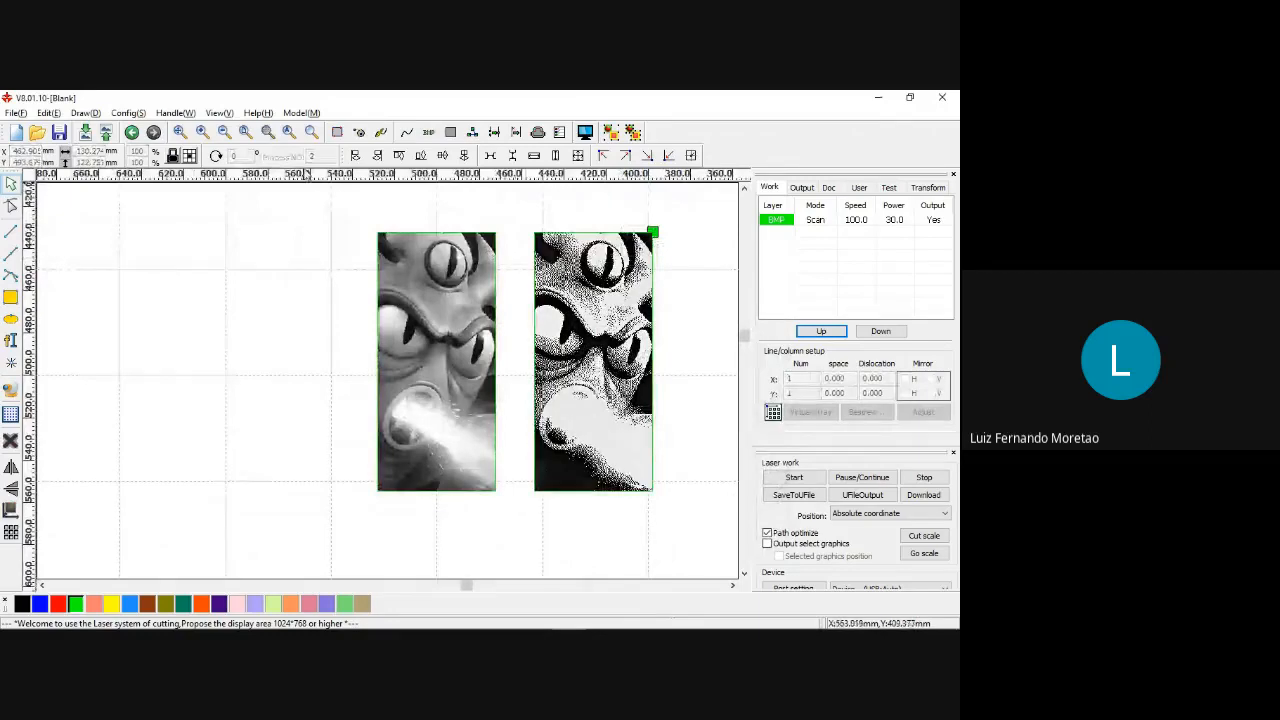
# Preview the laser job to compare how the original and optimized bitmaps engrave, and close the preview.
pyautogui.click(585, 133)
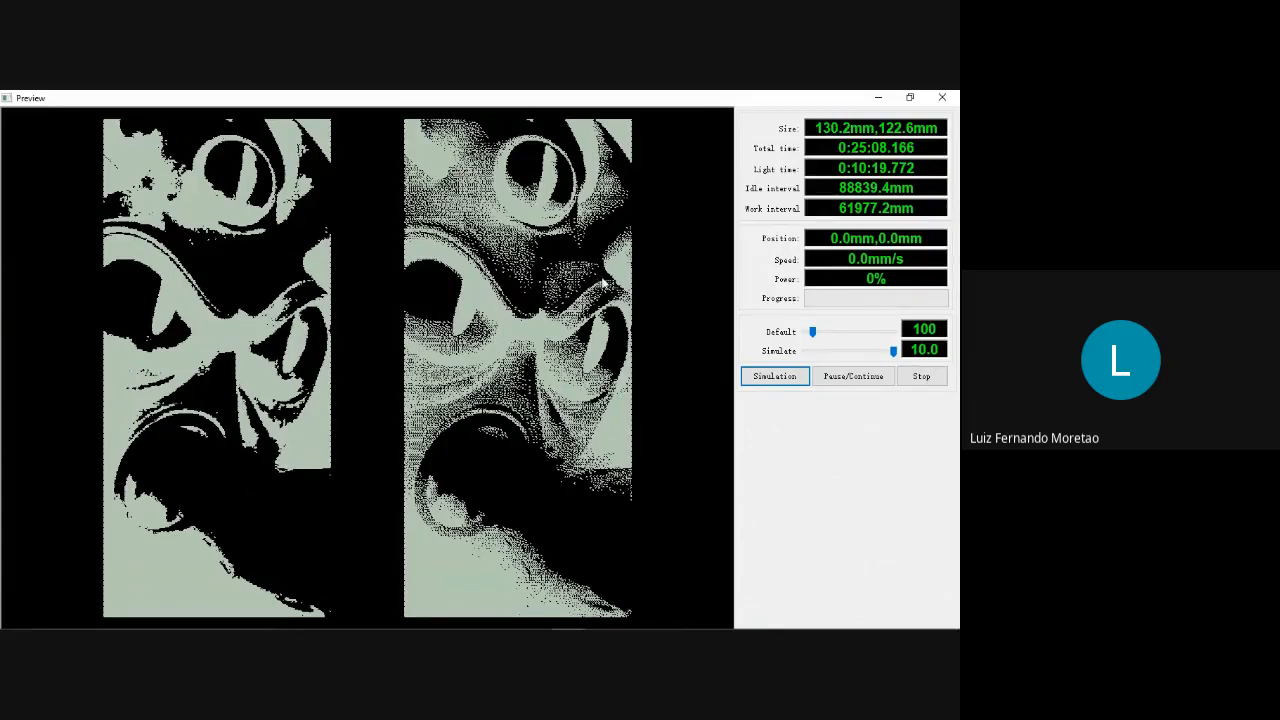
pyautogui.click(945, 97)
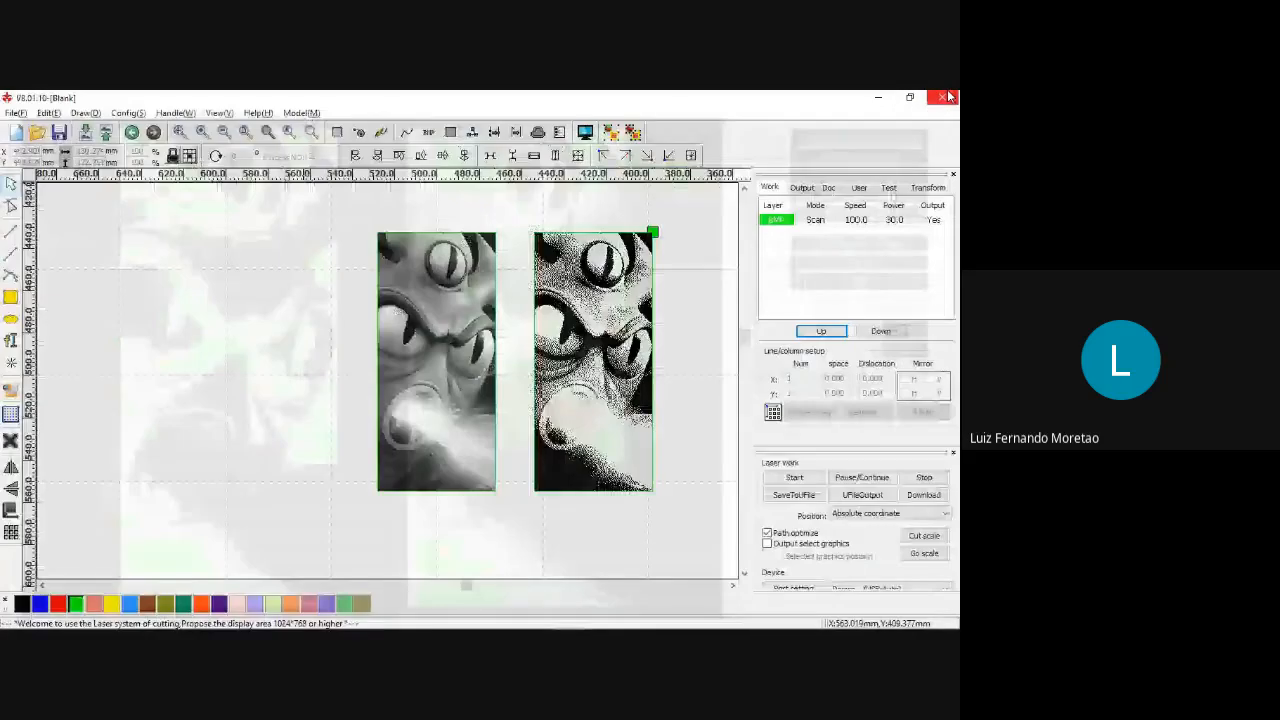
pyautogui.moveTo(610, 620)
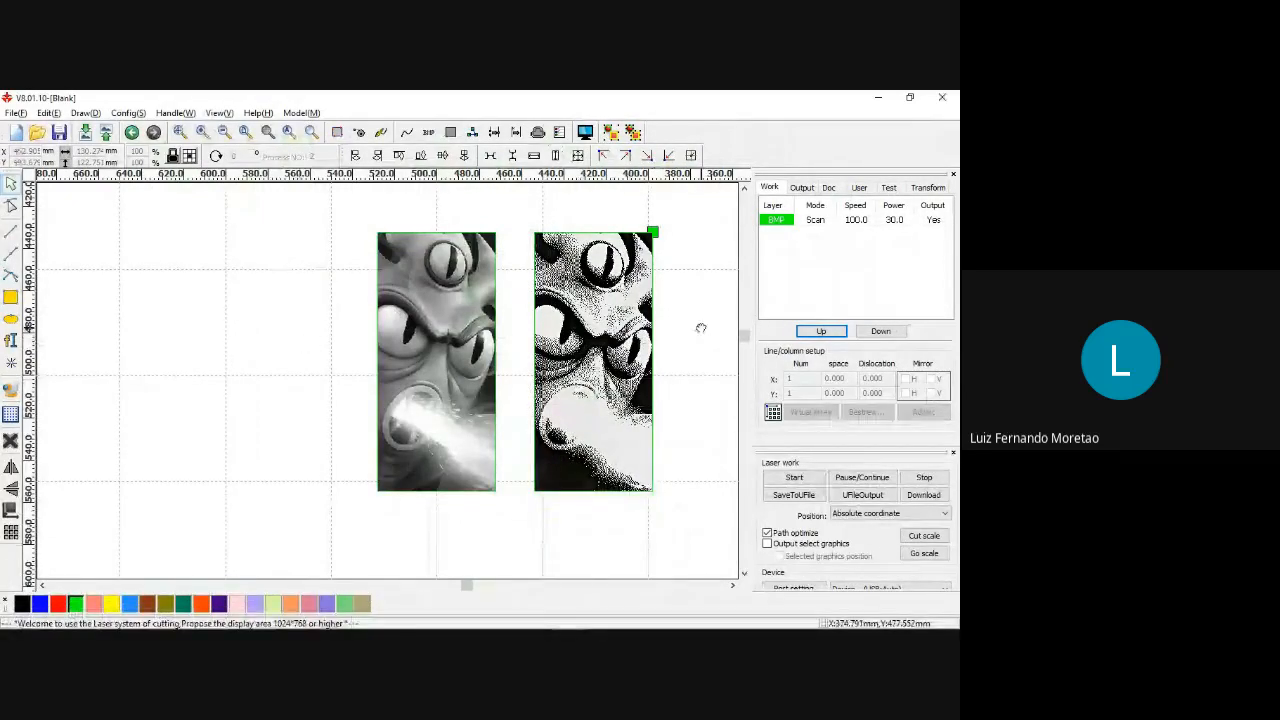
pyautogui.moveTo(701, 328); pyautogui.dragTo(589, 357)
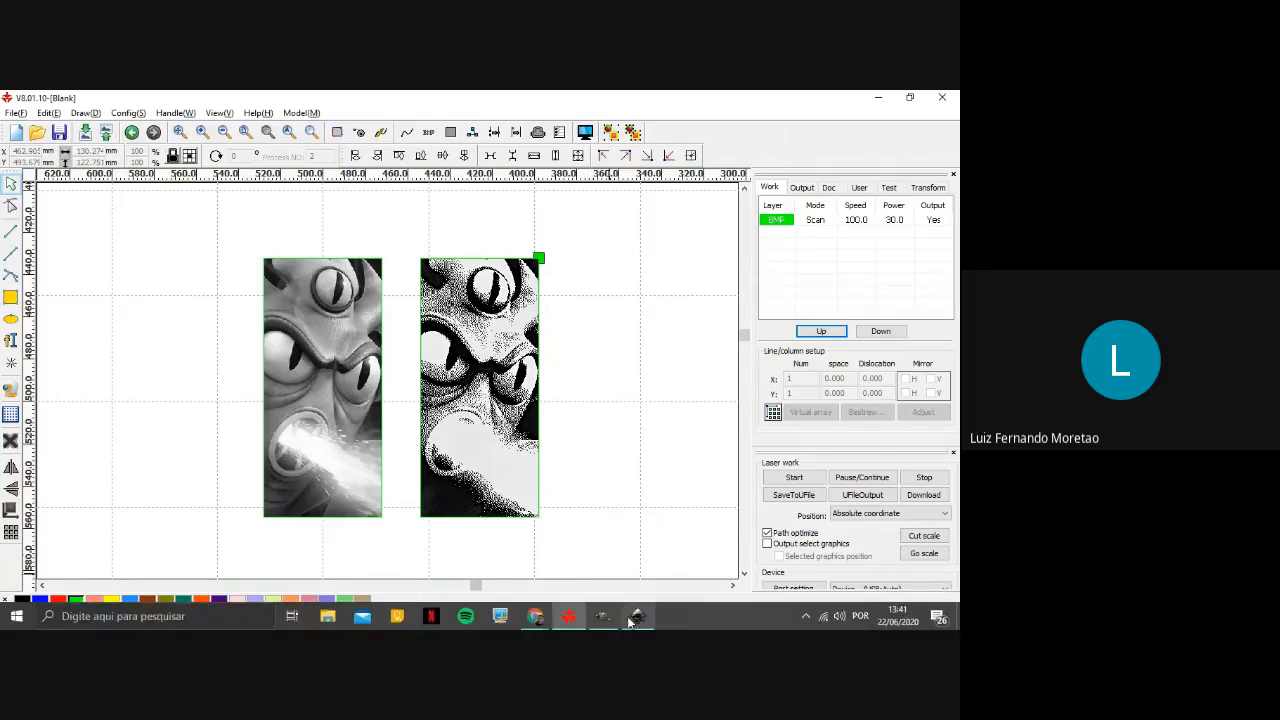
# Switch to Inkscape and import the "Linux" penguin image from the Imagens folder as embedded, with DPI from file and automatic rendering.
pyautogui.click(636, 617)
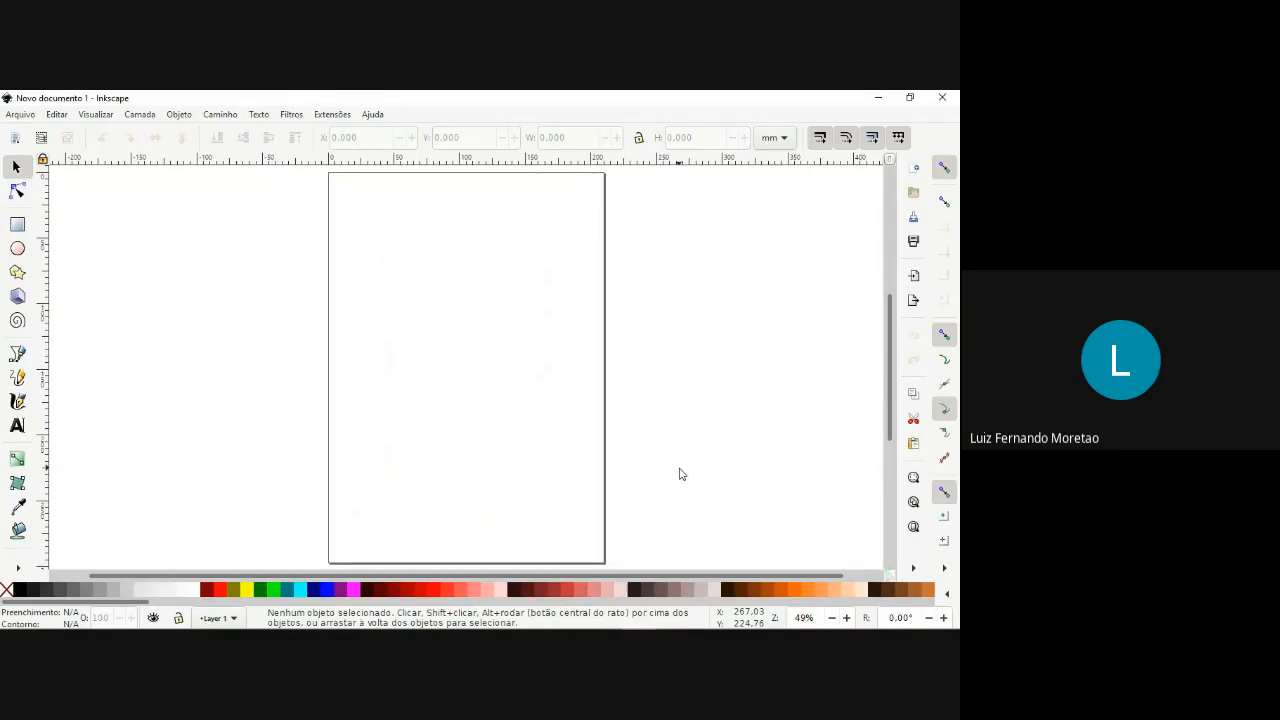
pyautogui.click(17, 116)
pyautogui.click(53, 290)
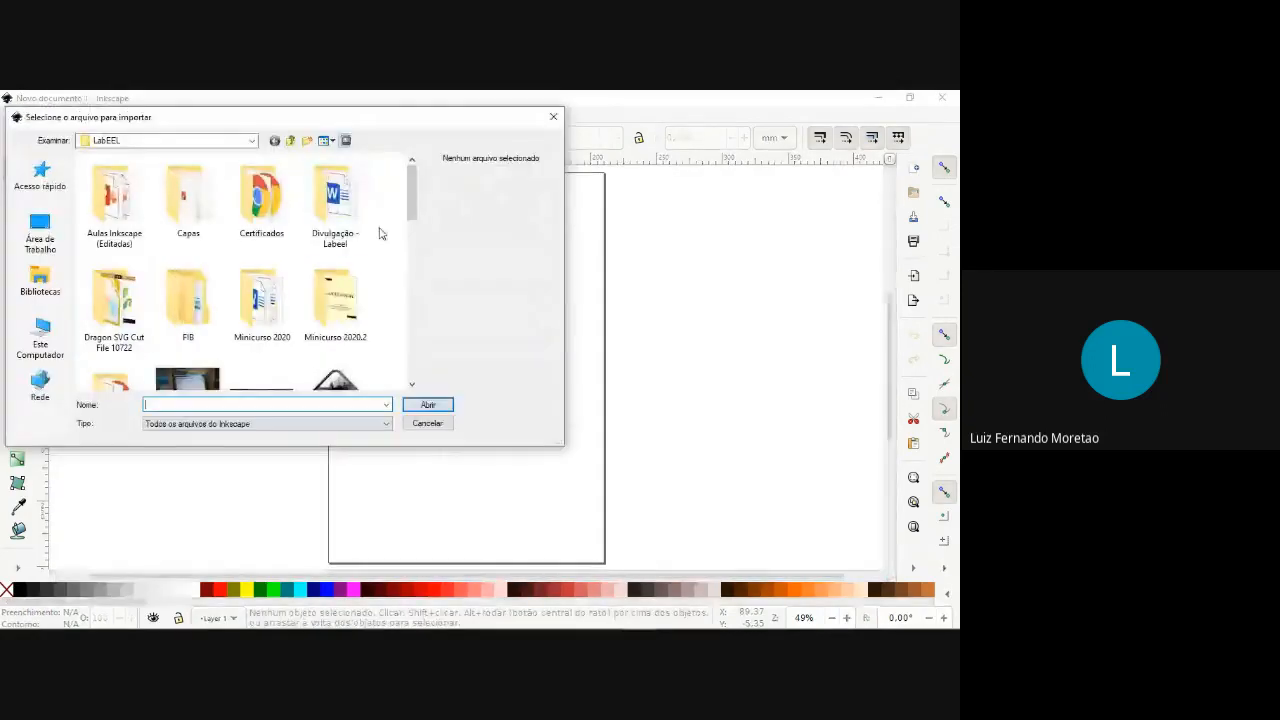
pyautogui.moveTo(410, 208)
pyautogui.mouseDown()
pyautogui.moveTo(406, 344)
pyautogui.moveTo(406, 203)
pyautogui.mouseUp()
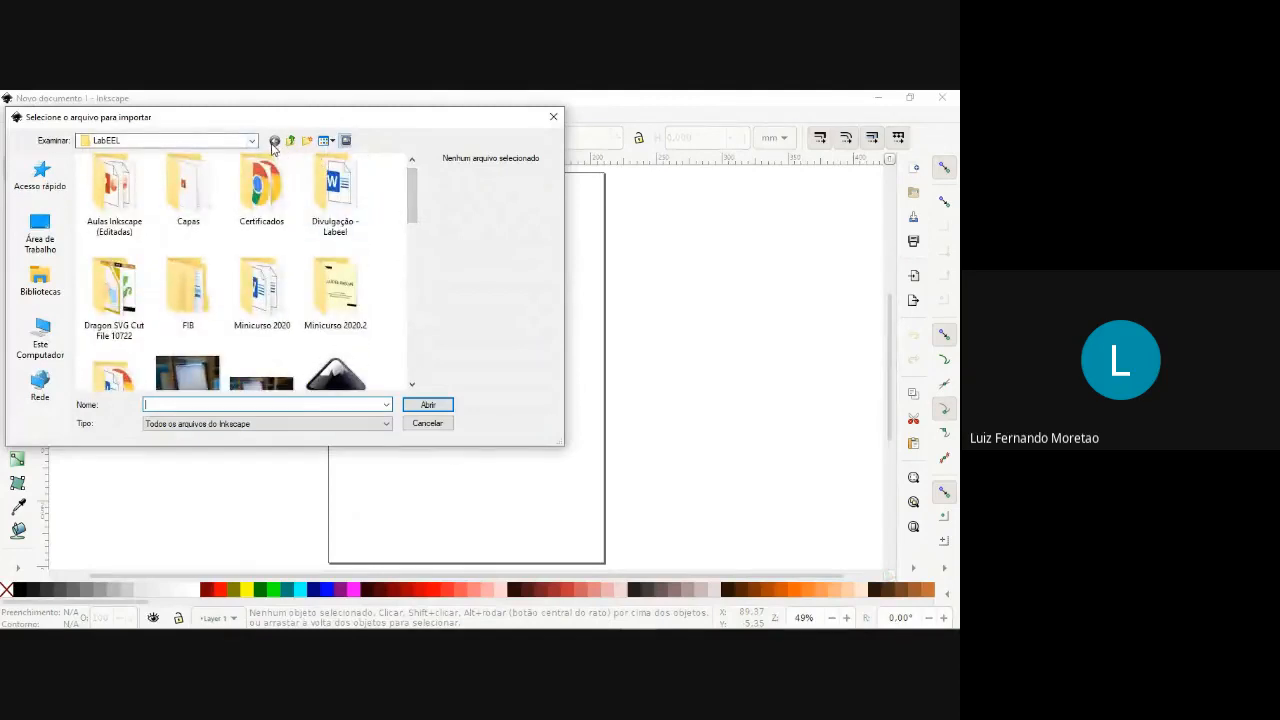
pyautogui.click(41, 232)
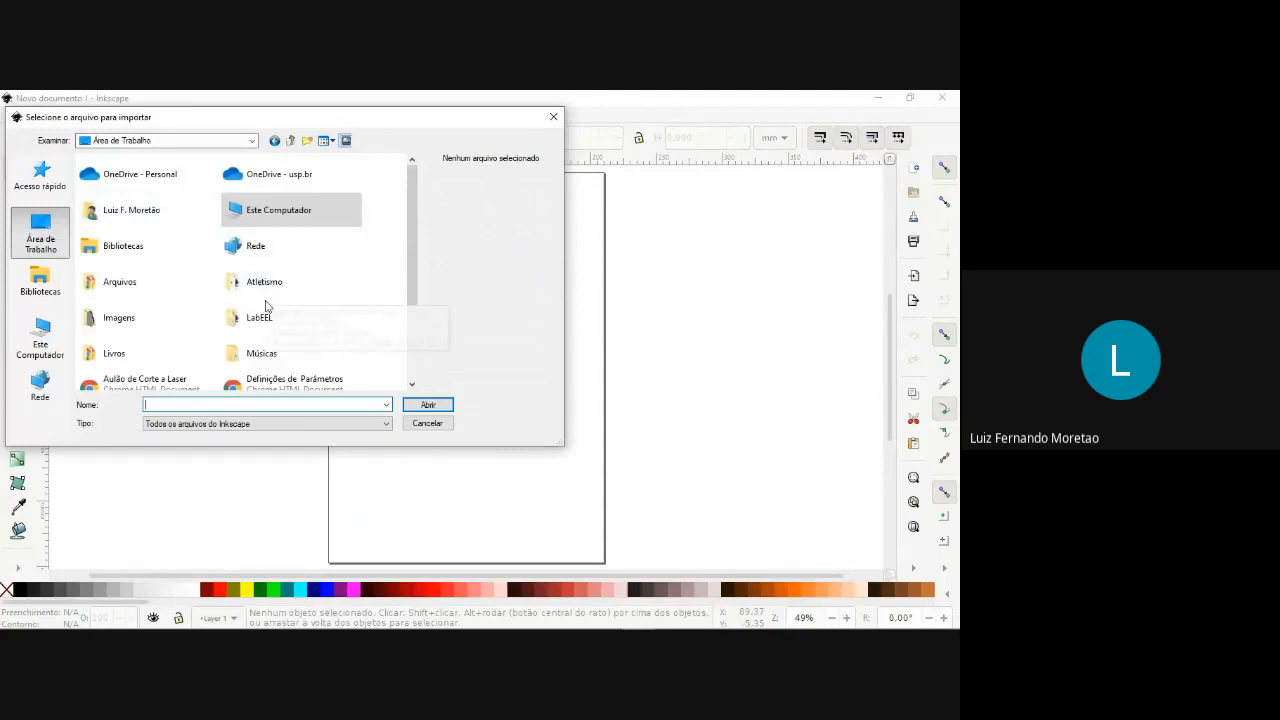
pyautogui.doubleClick(152, 332)
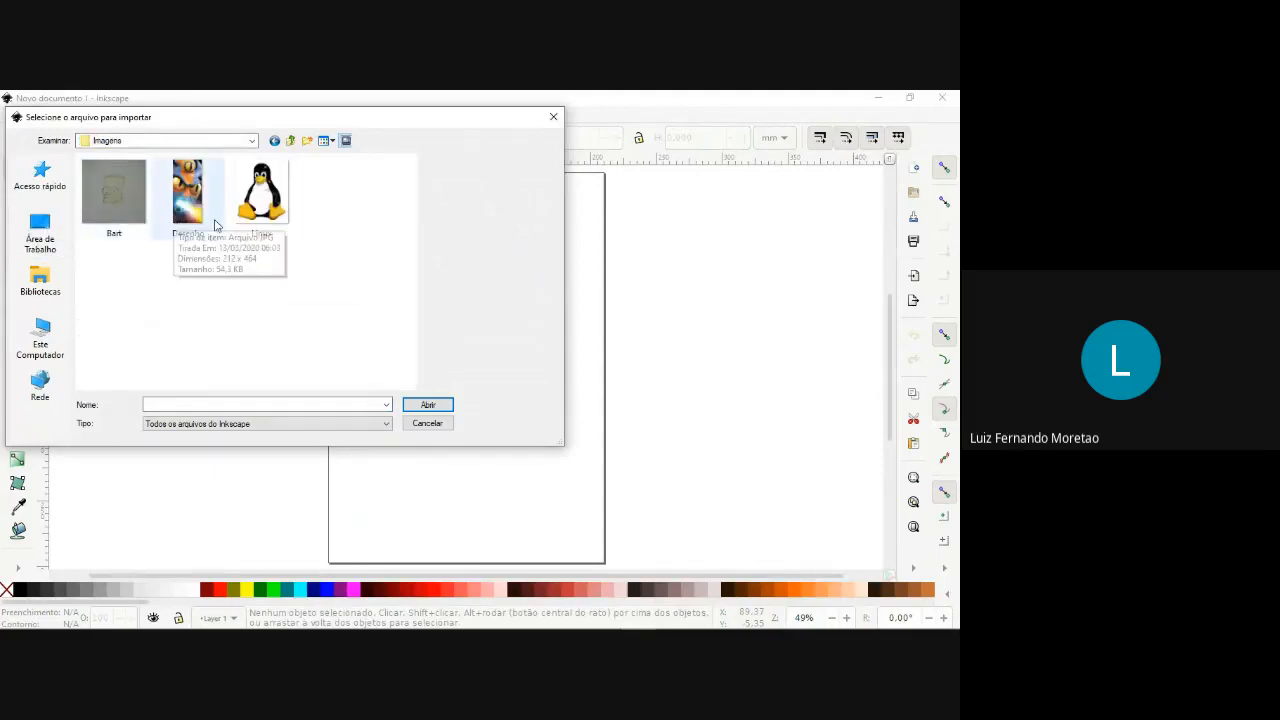
pyautogui.doubleClick(260, 195)
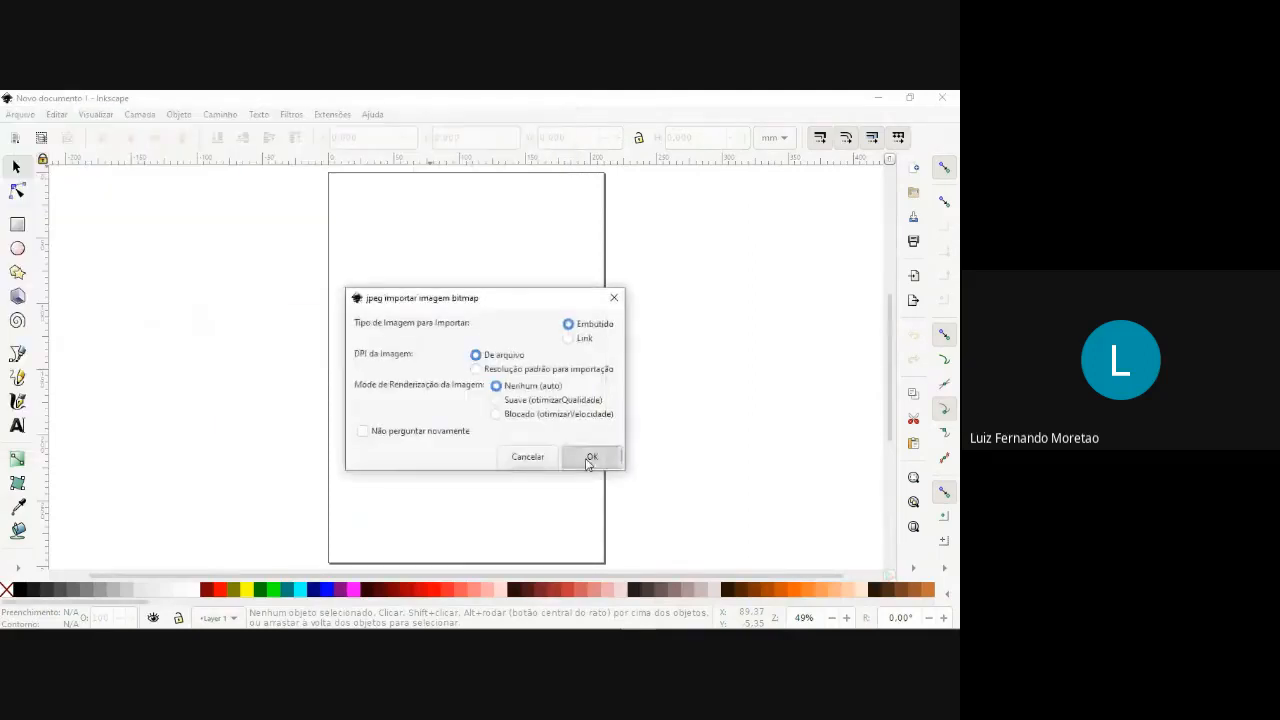
pyautogui.click(589, 458)
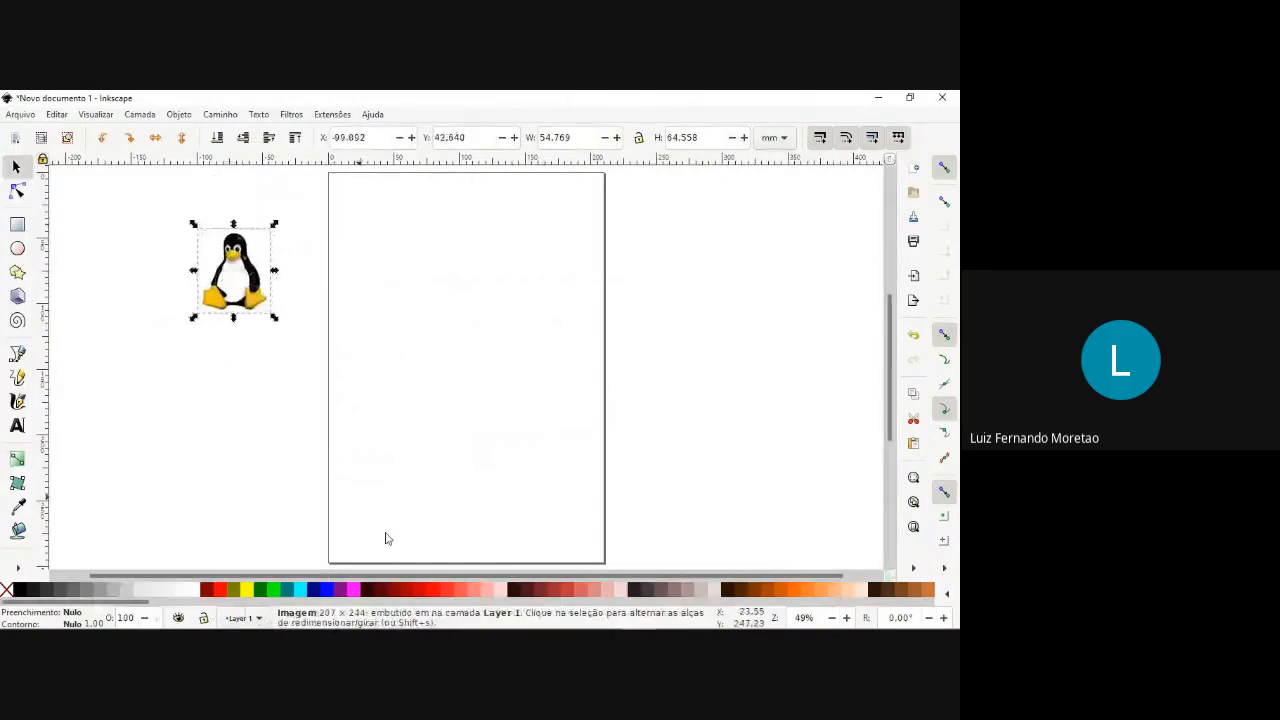
# Move the penguin image to the empty canvas beside the page, at about X -494, Y 98 mm, and keep it selected.
pyautogui.moveTo(434, 578); pyautogui.dragTo(340, 577)
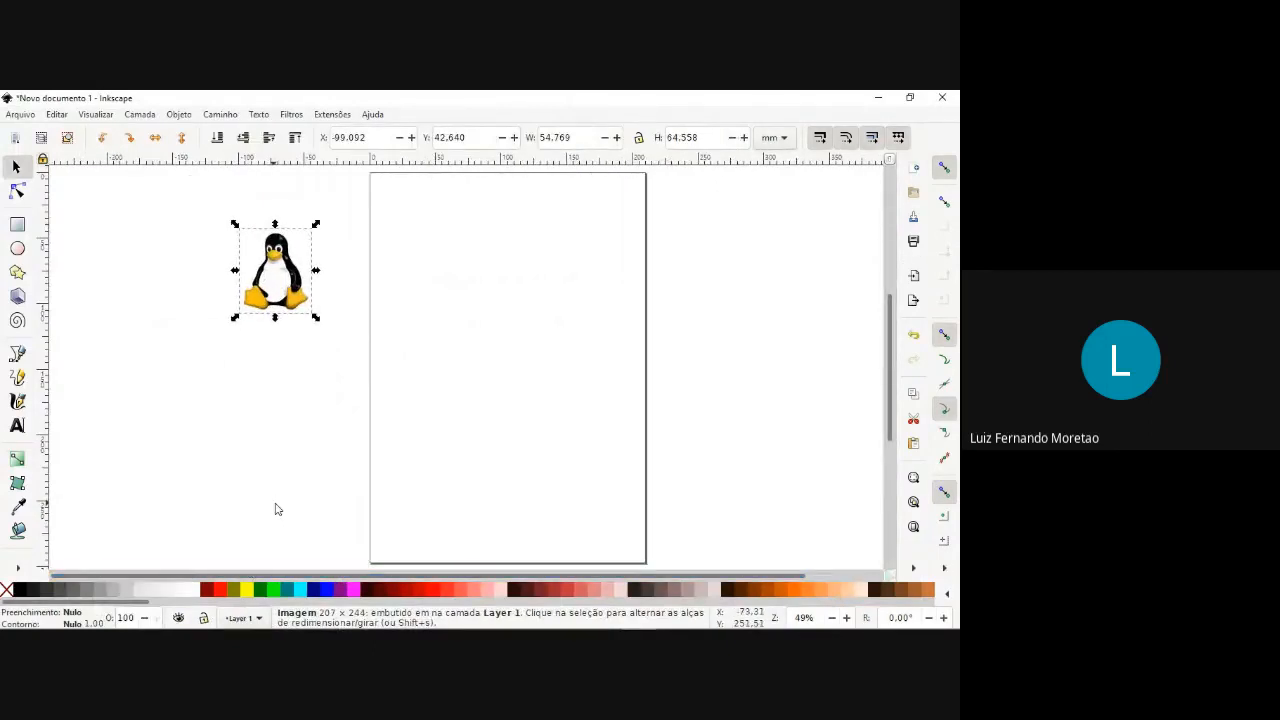
pyautogui.hscroll(-8, 278, 508)
pyautogui.hscroll(-5, 279, 508)
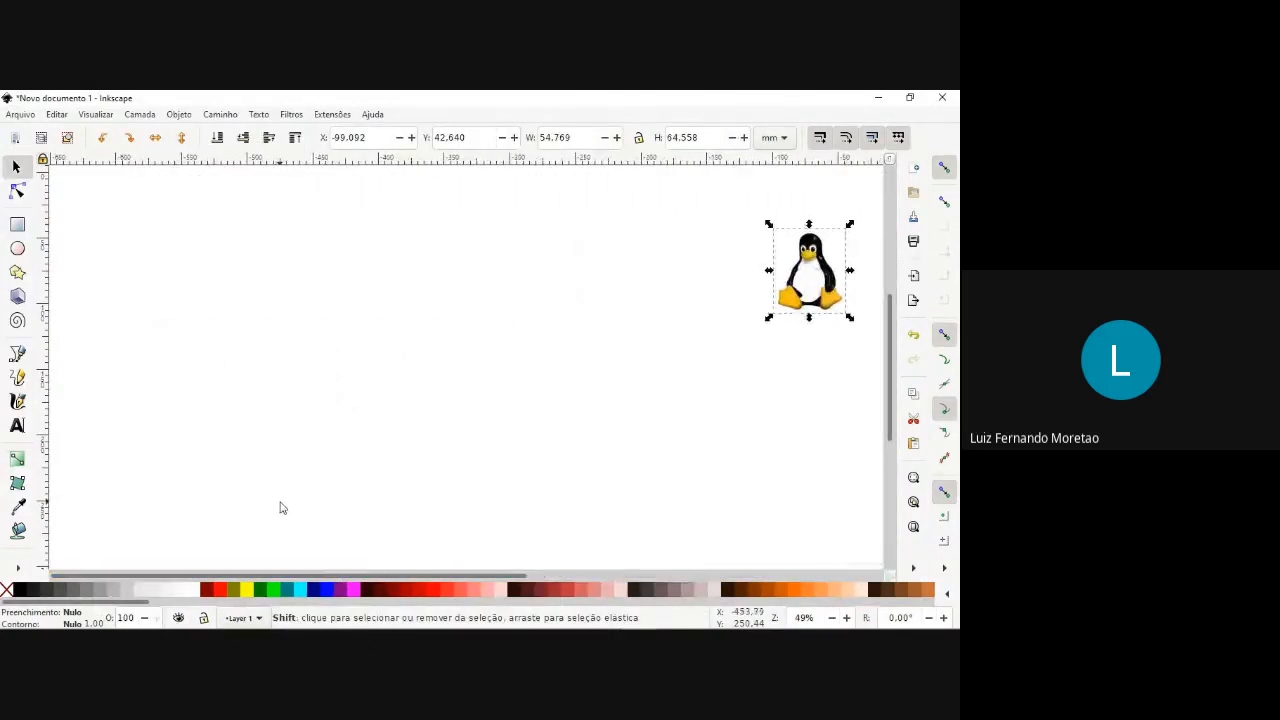
pyautogui.moveTo(804, 283); pyautogui.dragTo(287, 357)
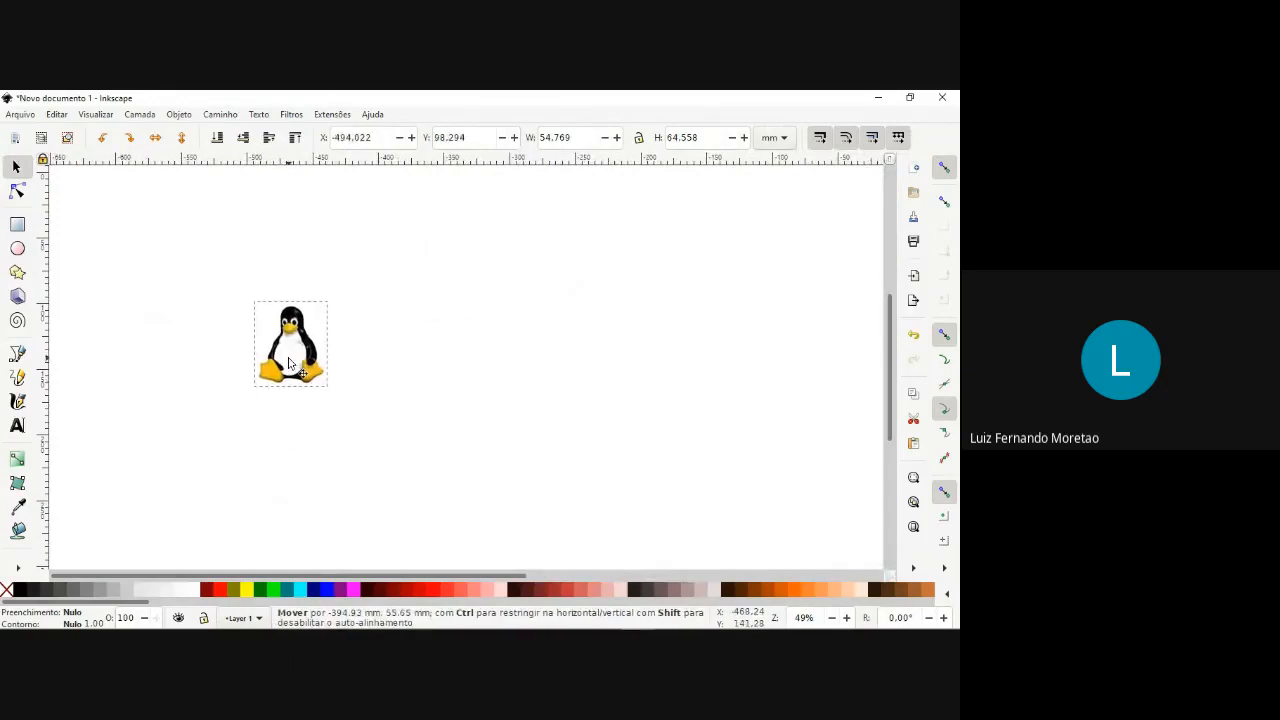
pyautogui.click(480, 363)
pyautogui.click(287, 365)
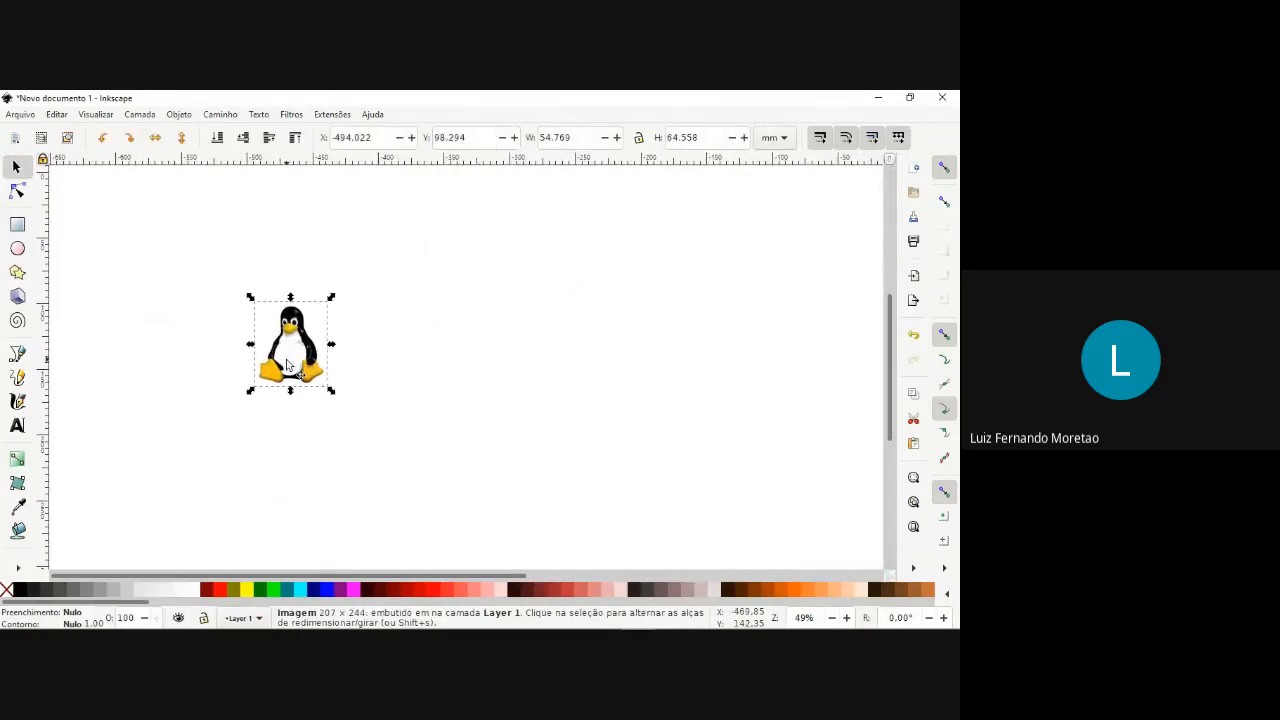
# Open Trace Bitmap for the penguin, review the multiple-scan and single-scan modes, and keep Single scan with Brightness cutoff.
pyautogui.click(222, 115)
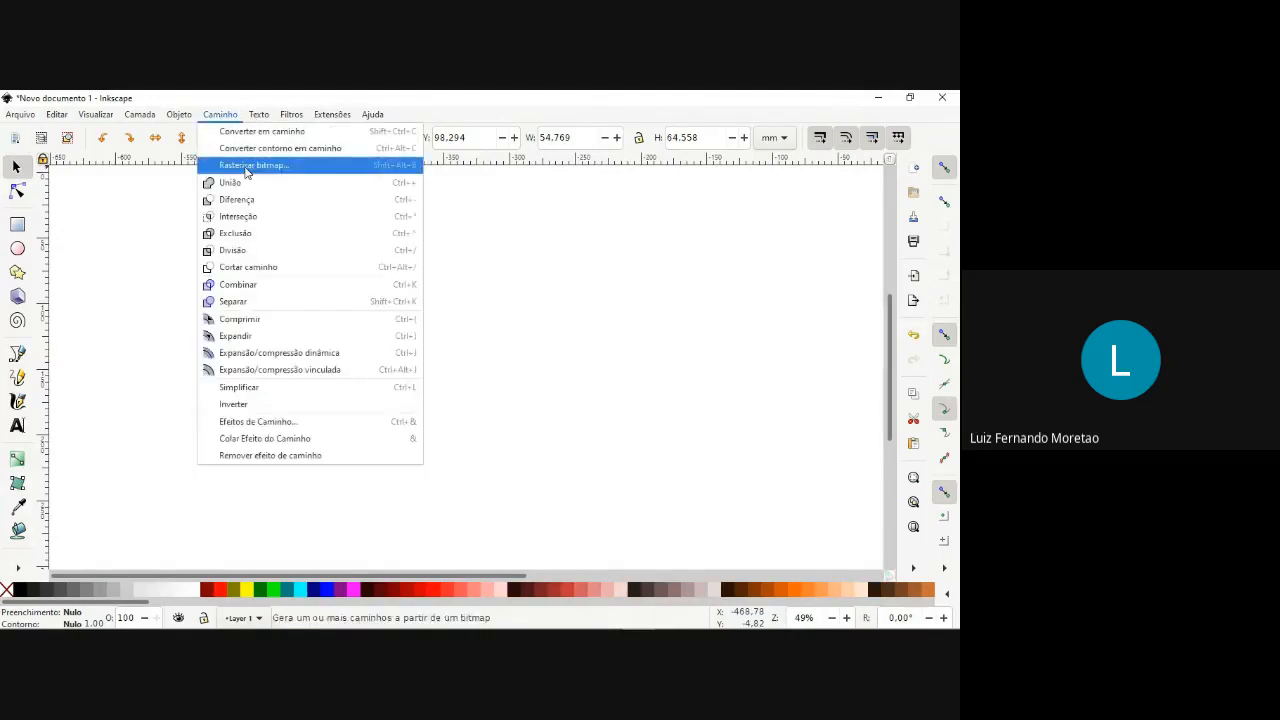
pyautogui.click(247, 167)
pyautogui.click(657, 229)
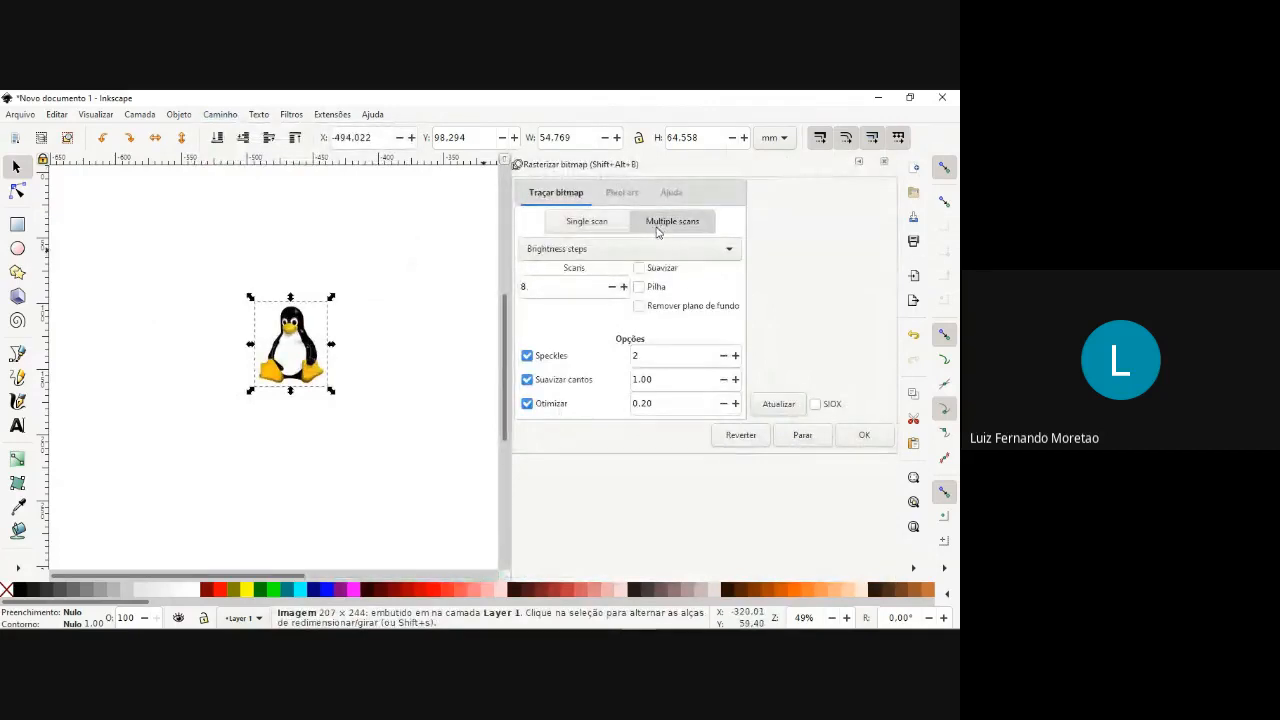
pyautogui.click(565, 256)
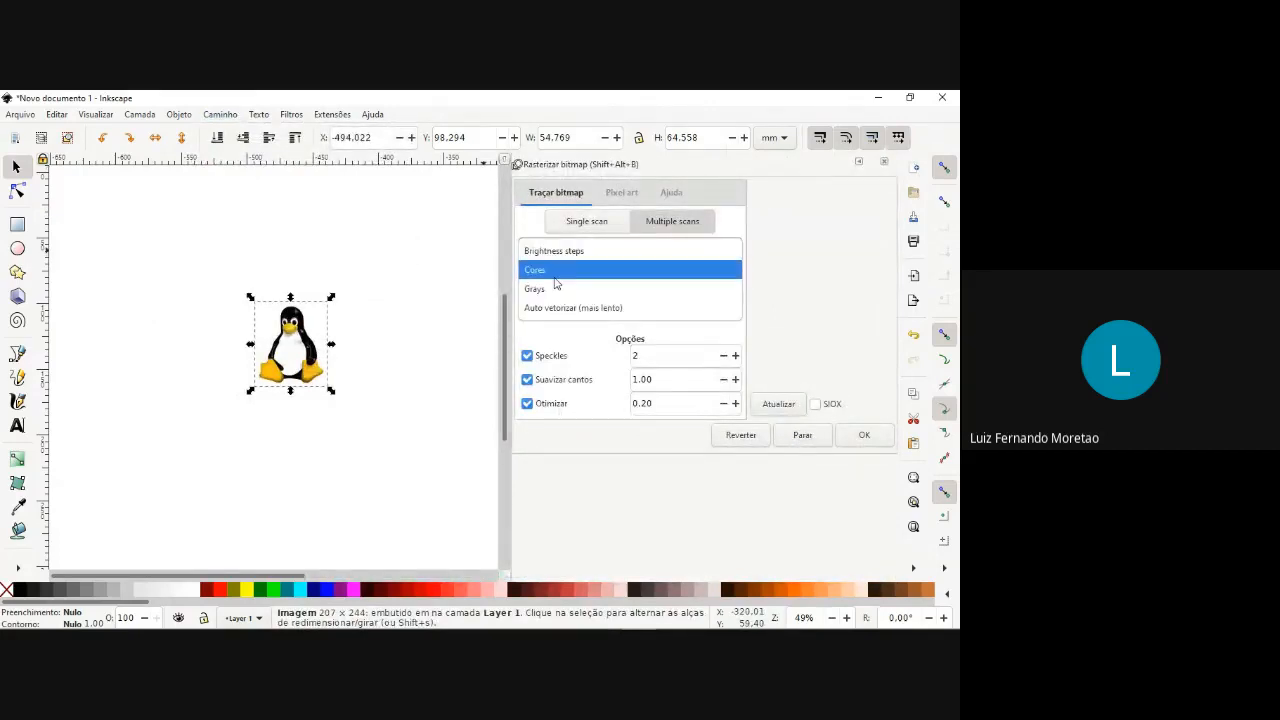
pyautogui.click(566, 226)
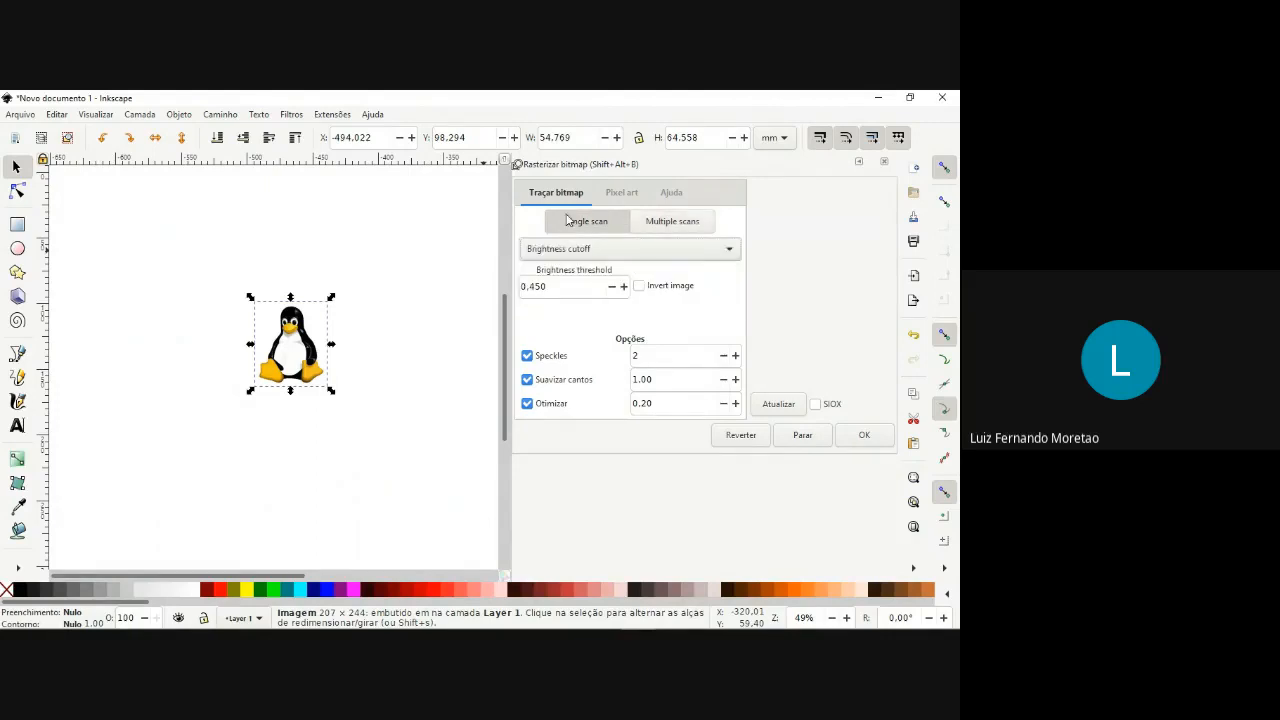
pyautogui.click(648, 251)
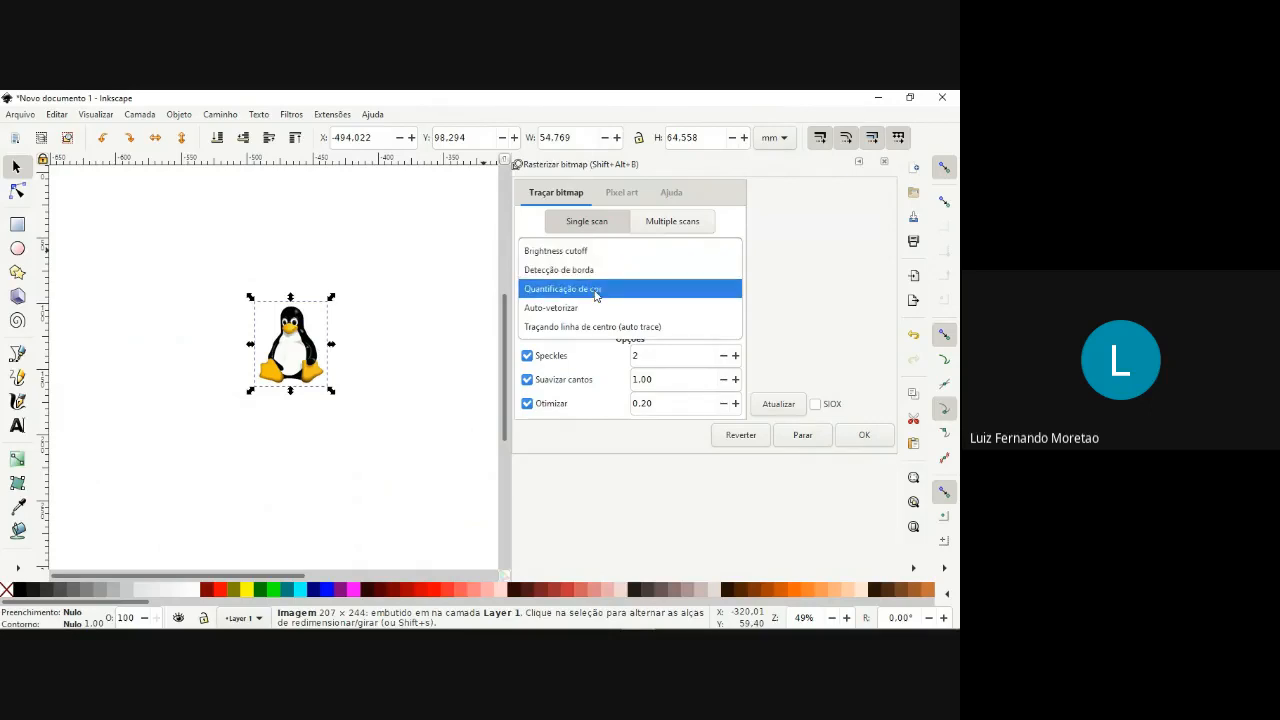
pyautogui.click(590, 353)
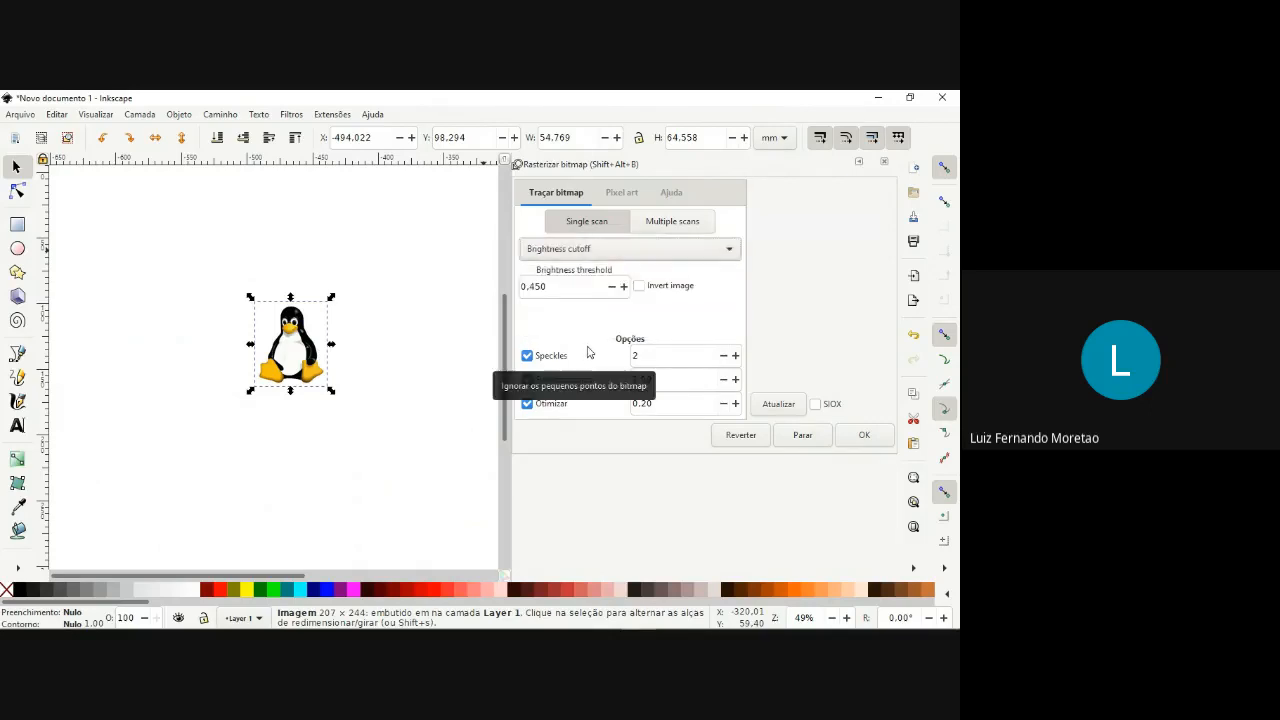
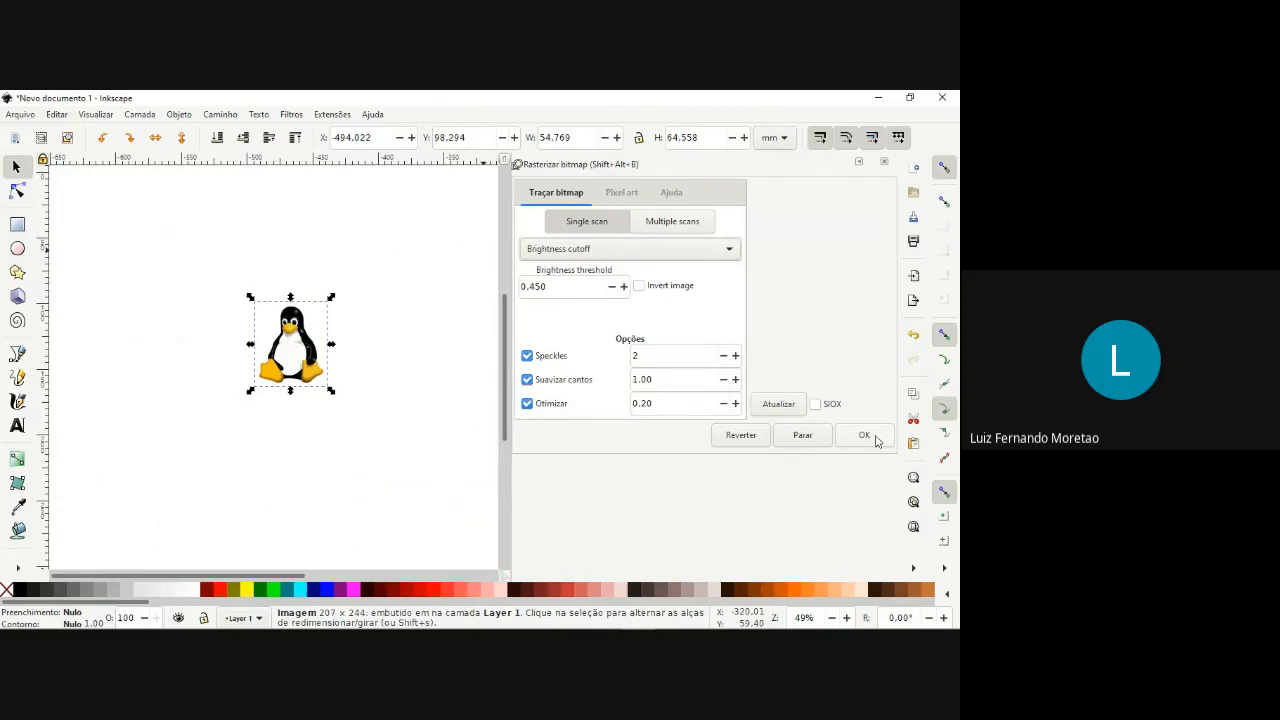
# Trace the penguin with the 0.450 brightness threshold and move the original image off the trace to about X -588, Y 96 mm.
pyautogui.click(777, 406)
pyautogui.click(865, 434)
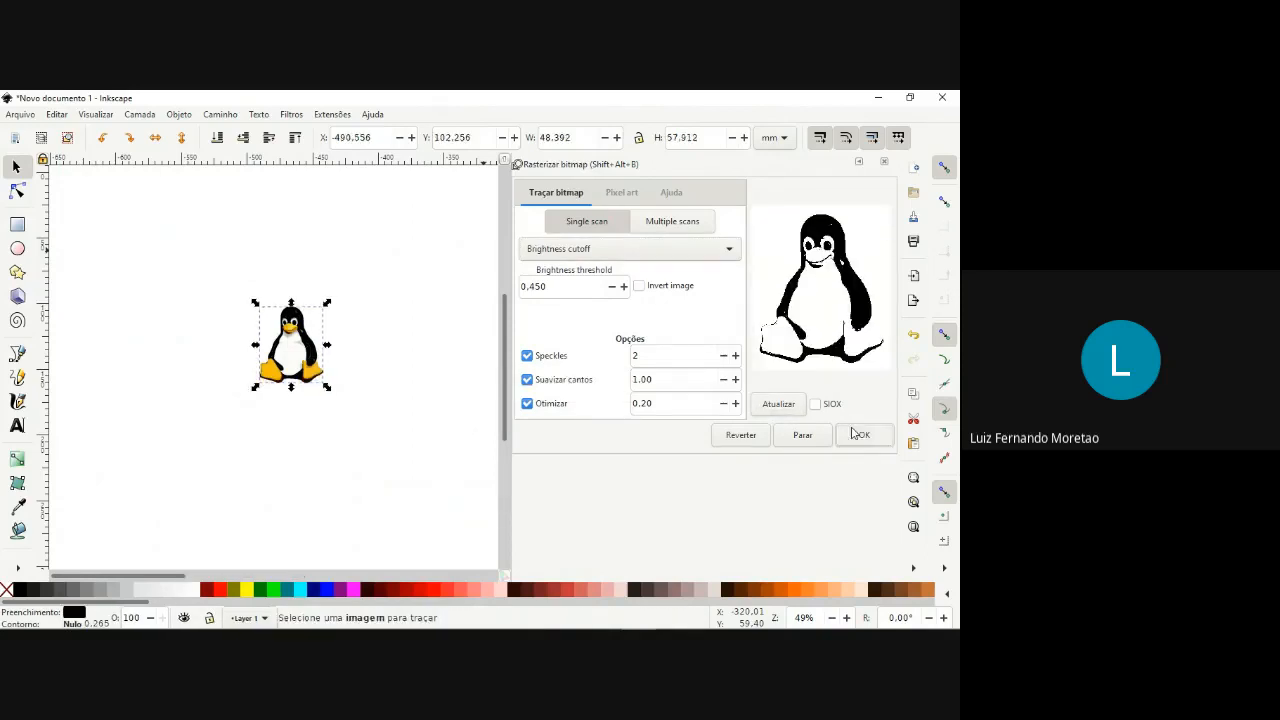
pyautogui.moveTo(288, 350); pyautogui.dragTo(164, 356)
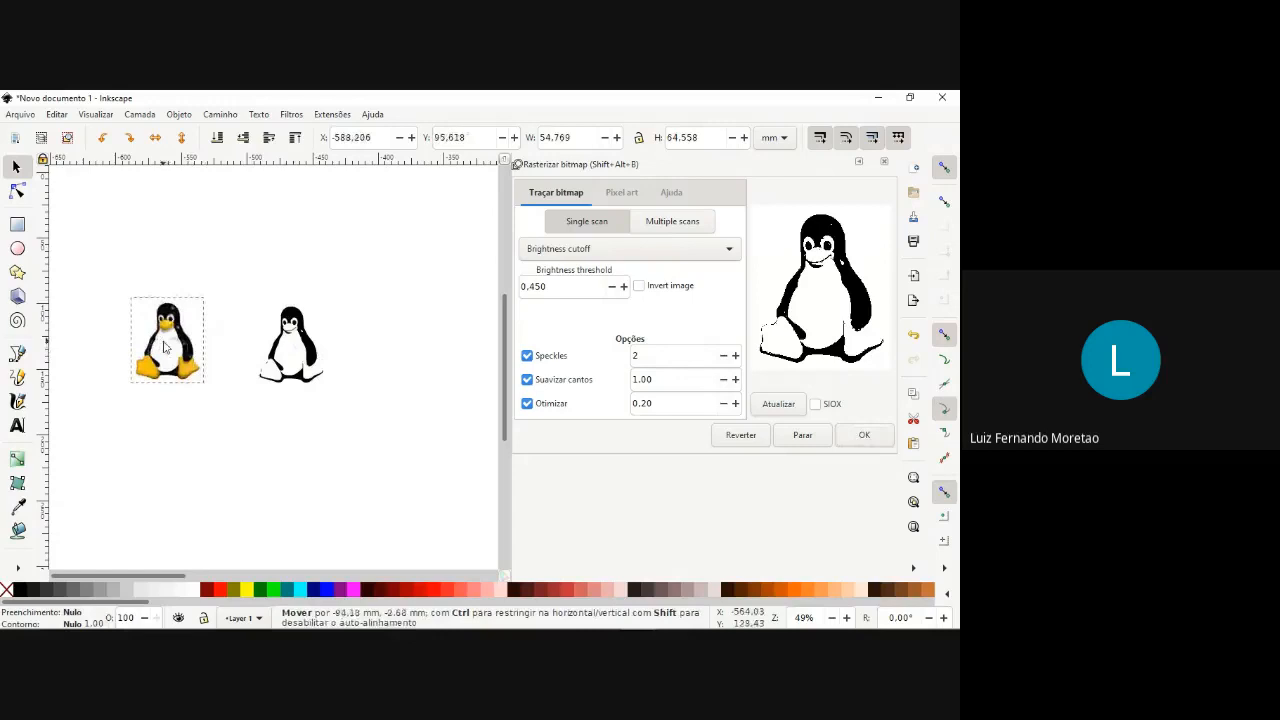
# Examine the traced penguin path up close, checking the head, eyes and body contours.
pyautogui.click(298, 345)
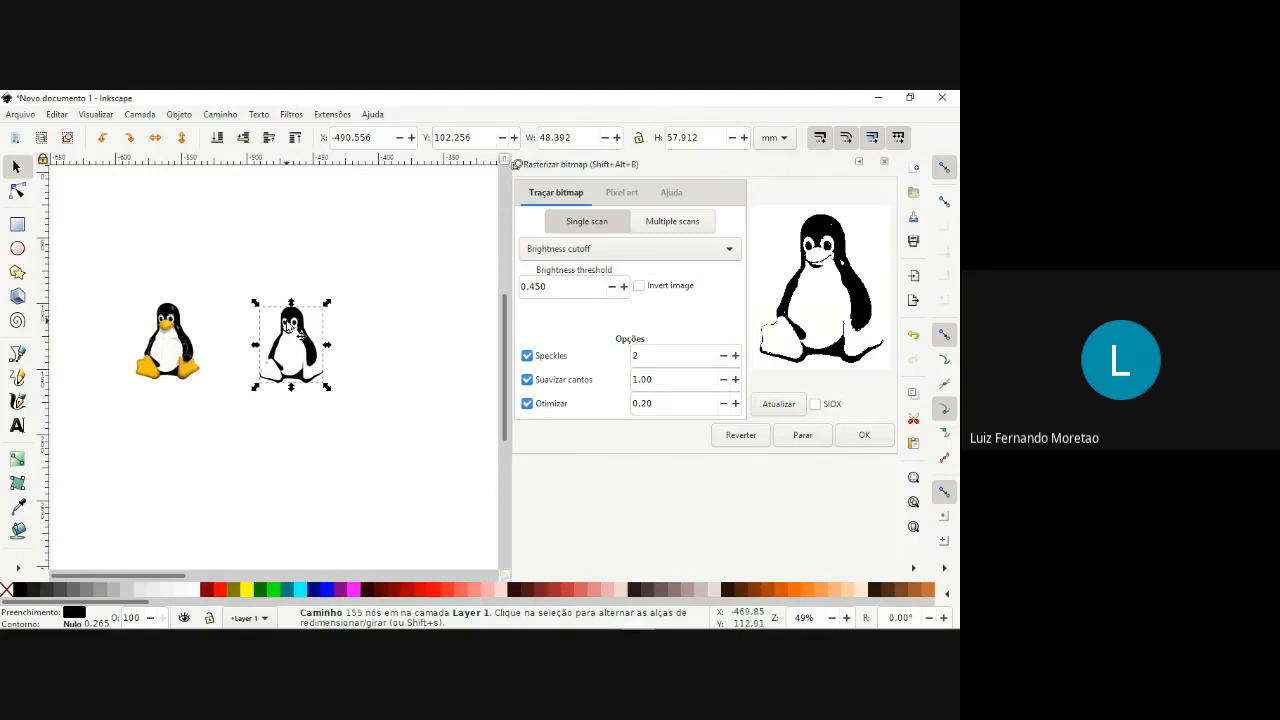
pyautogui.press('ctrl')
pyautogui.scroll(4, 290, 325)
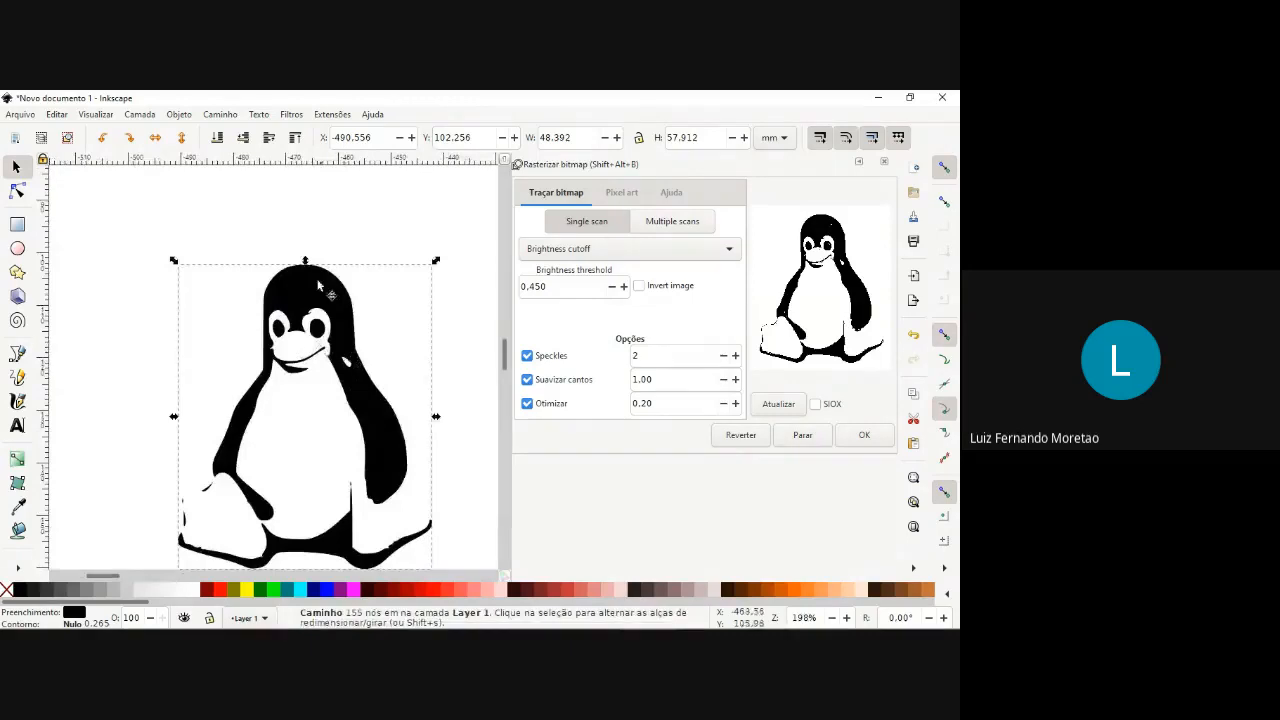
pyautogui.click(271, 206)
pyautogui.click(345, 356)
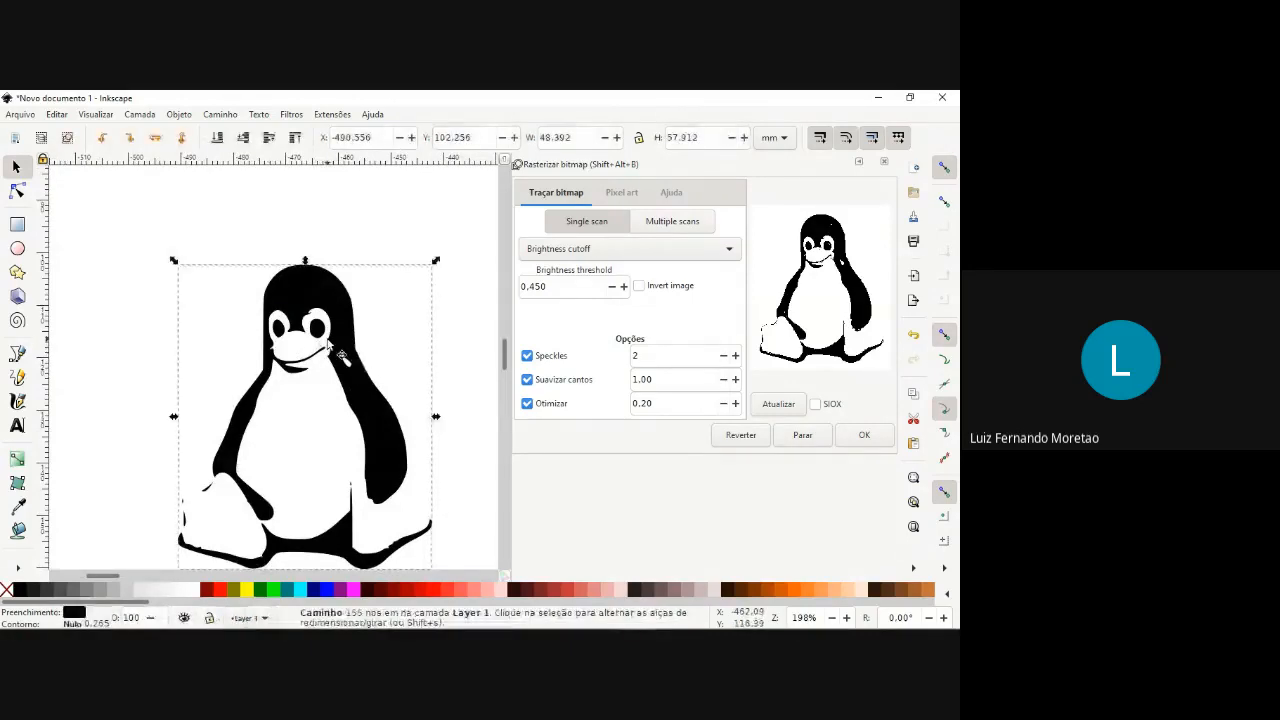
pyautogui.scroll(2, 340, 345)
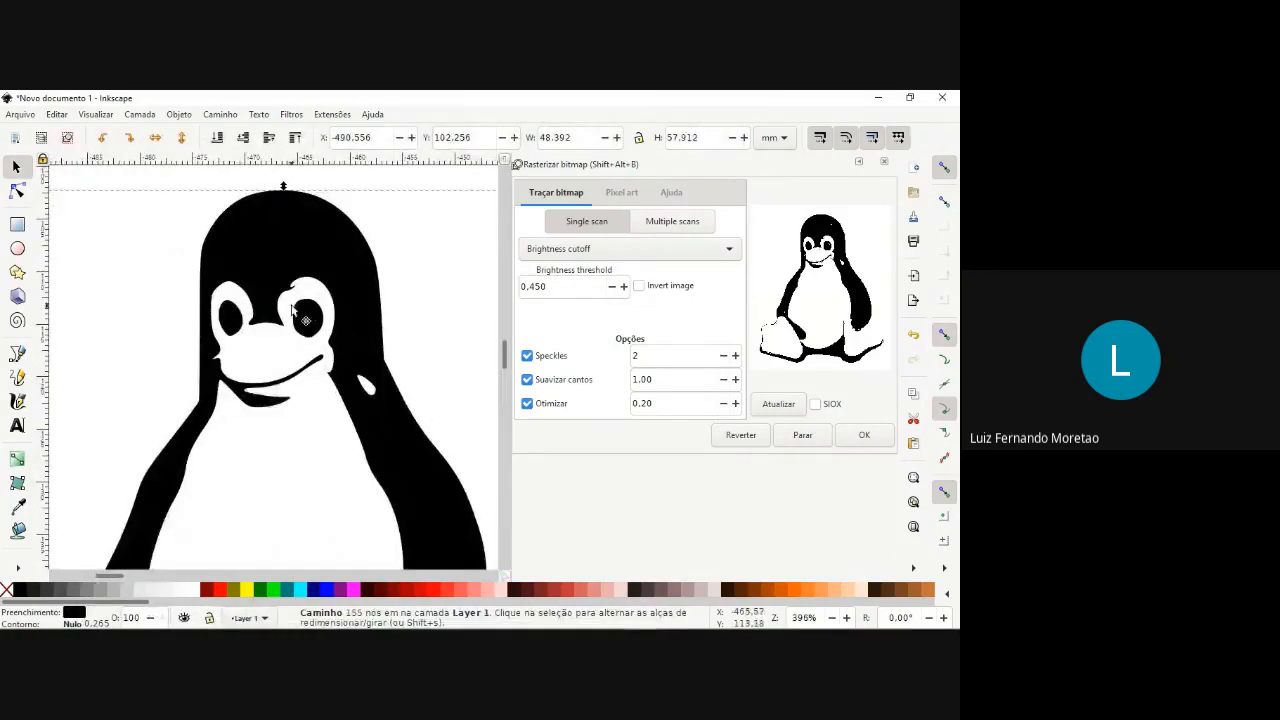
pyautogui.press('ctrl')
pyautogui.scroll(-1, 305, 330)
pyautogui.scroll(-2, 305, 330)
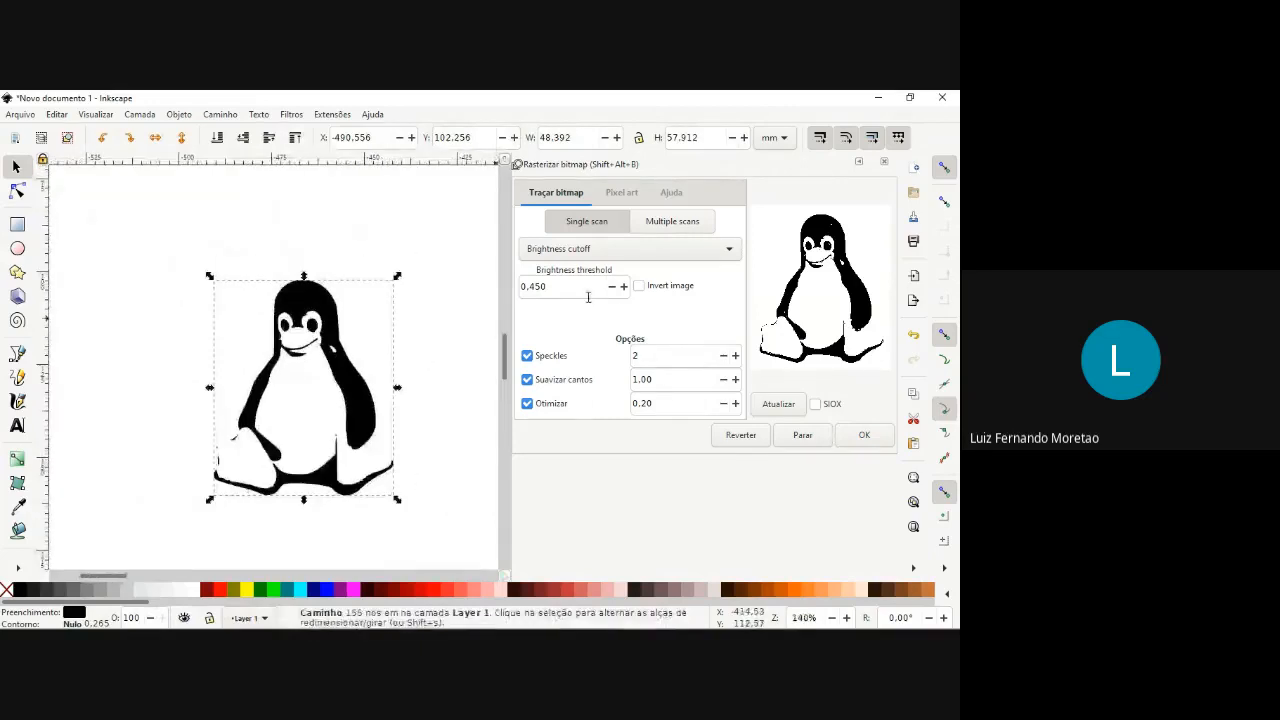
pyautogui.scroll(-2, 335, 378)
# Trace the original penguin image again using Brightness cutoff with a threshold of 0.960.
pyautogui.click(152, 382)
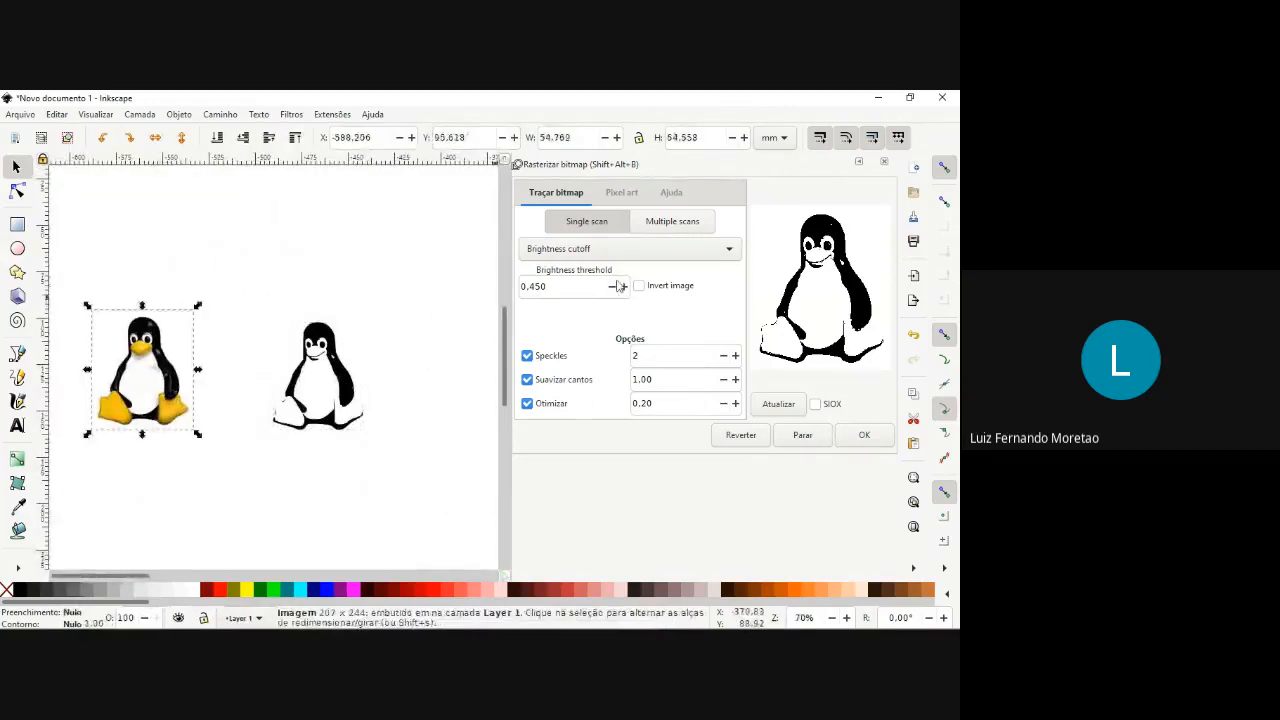
pyautogui.click(626, 293)
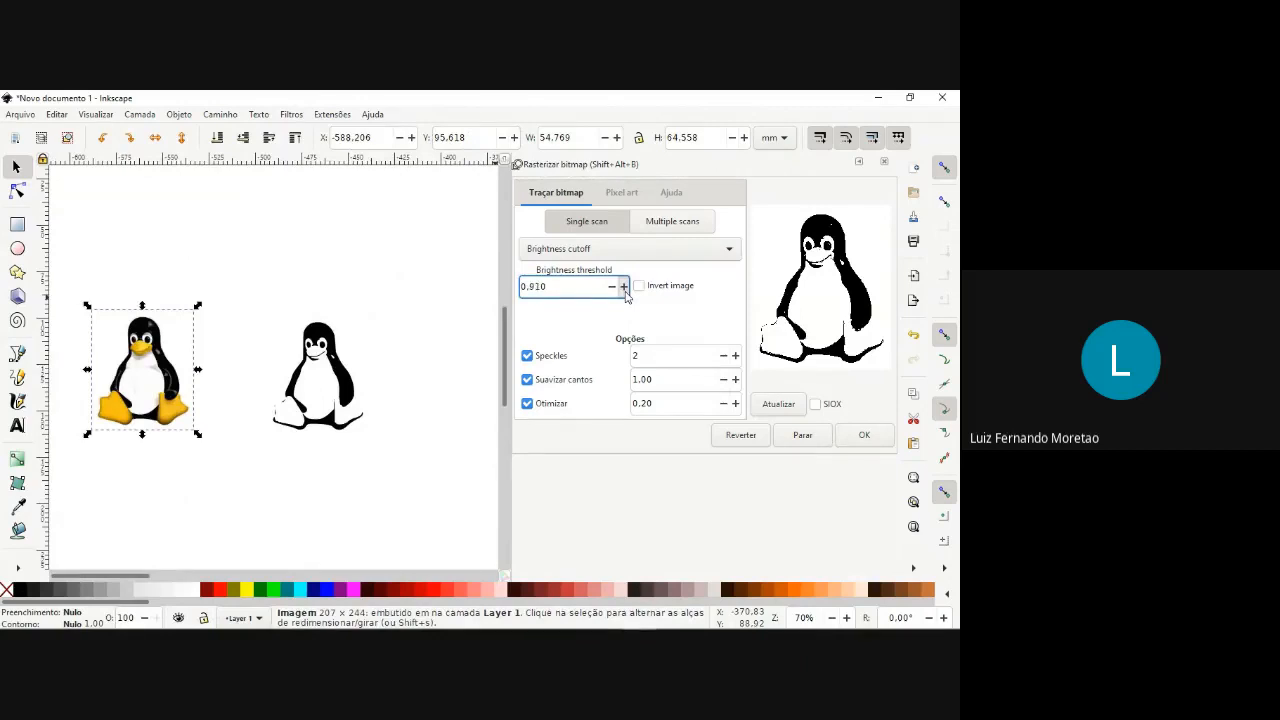
pyautogui.click(613, 287)
pyautogui.click(778, 404)
pyautogui.click(872, 448)
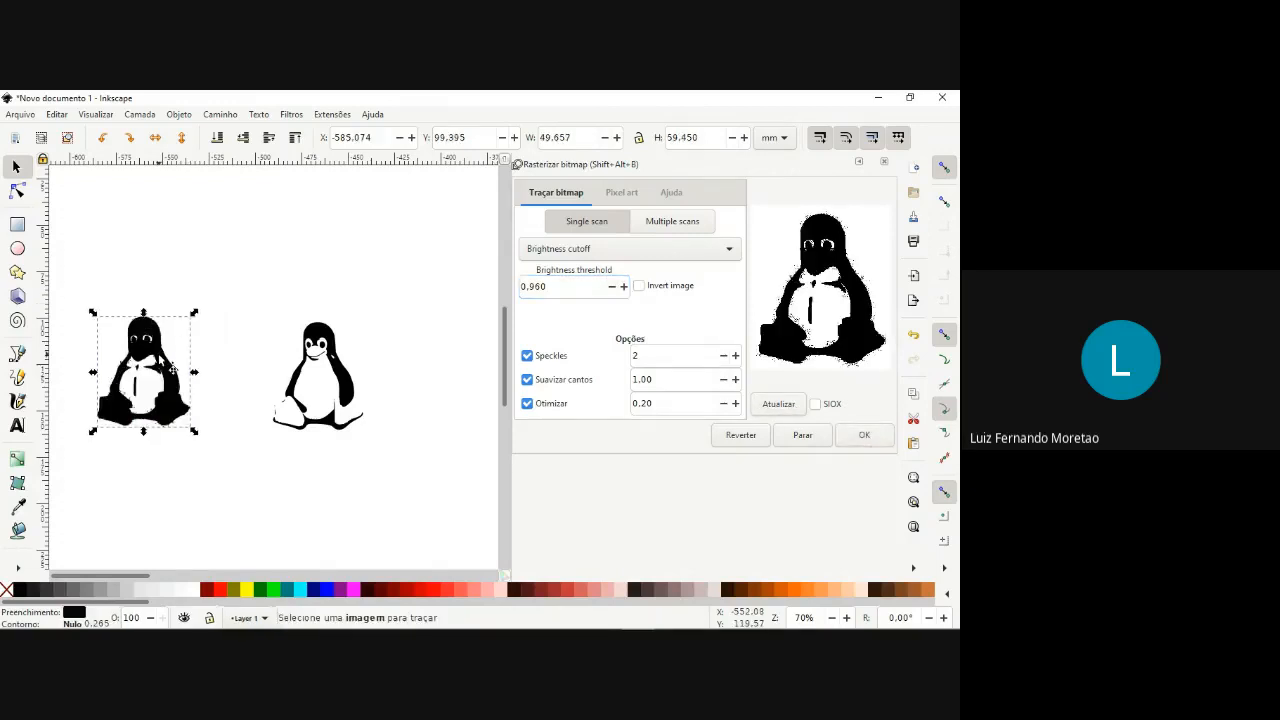
# Delete the 0.960-threshold trace from under the original image and place the image beside the remaining trace, at about X -565, Y 107 mm.
pyautogui.moveTo(190, 348)
pyautogui.mouseDown()
pyautogui.moveTo(289, 226)
pyautogui.moveTo(315, 229)
pyautogui.mouseUp()
pyautogui.click(127, 351)
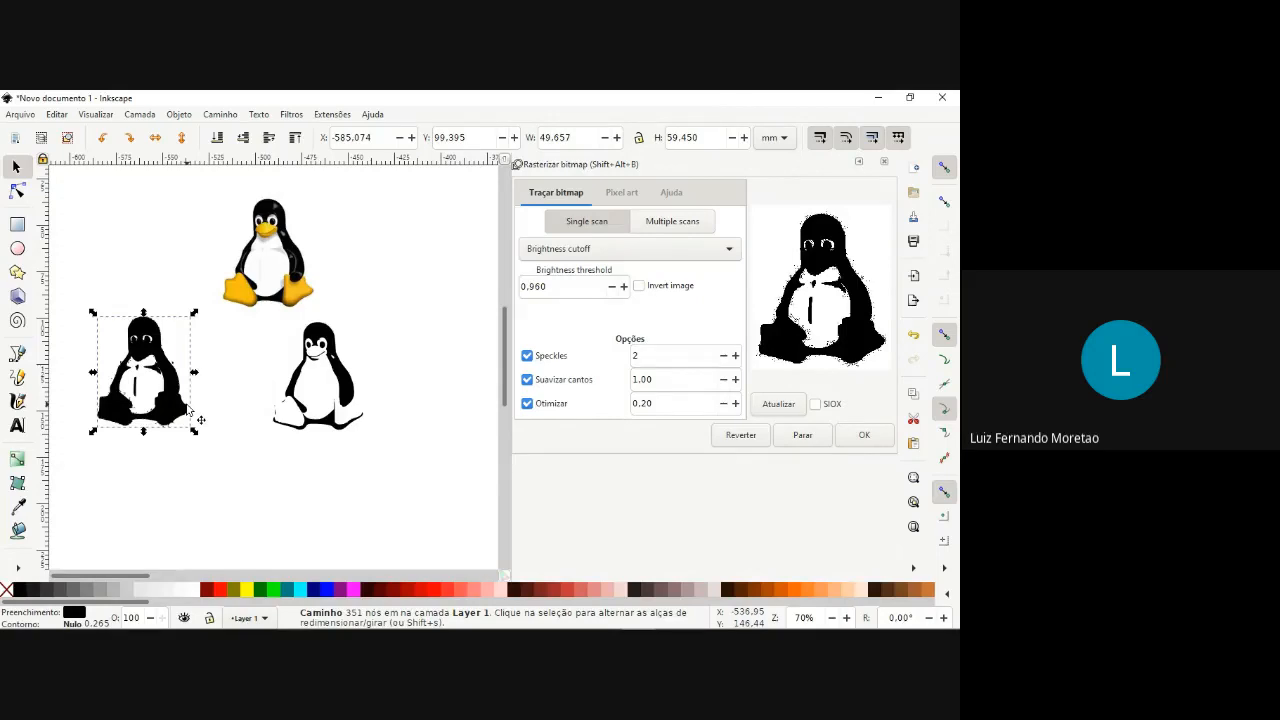
pyautogui.press('Delete')
pyautogui.click(275, 264)
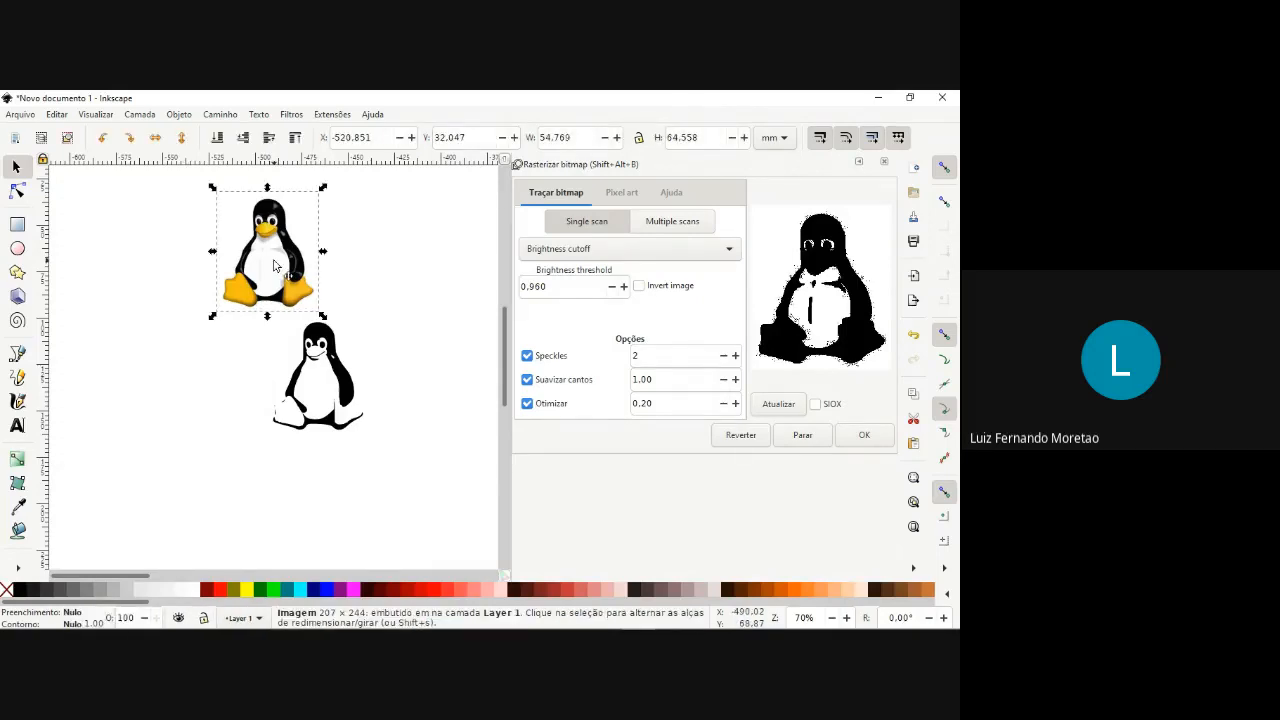
pyautogui.moveTo(273, 265); pyautogui.dragTo(192, 404)
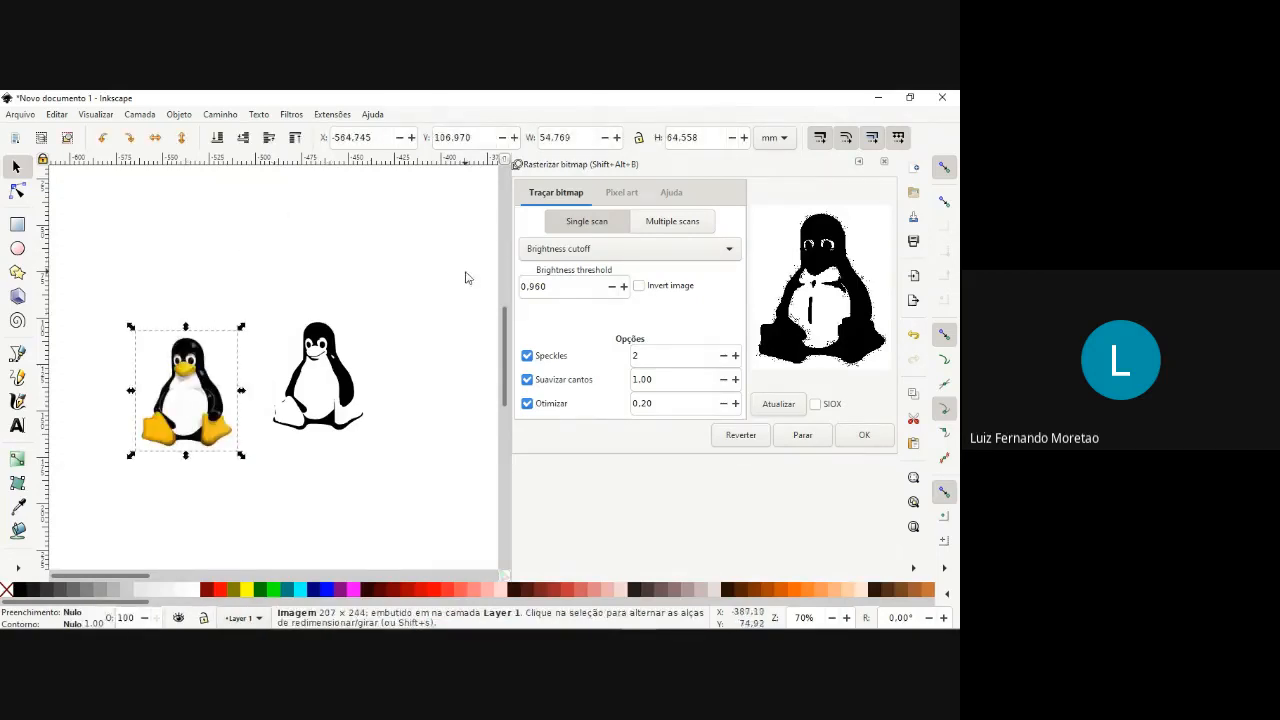
# Trace the penguin image using Detecção de borda at threshold 0.650 and move the outline to about X -510, Y 27 mm.
pyautogui.click(558, 250)
pyautogui.click(562, 272)
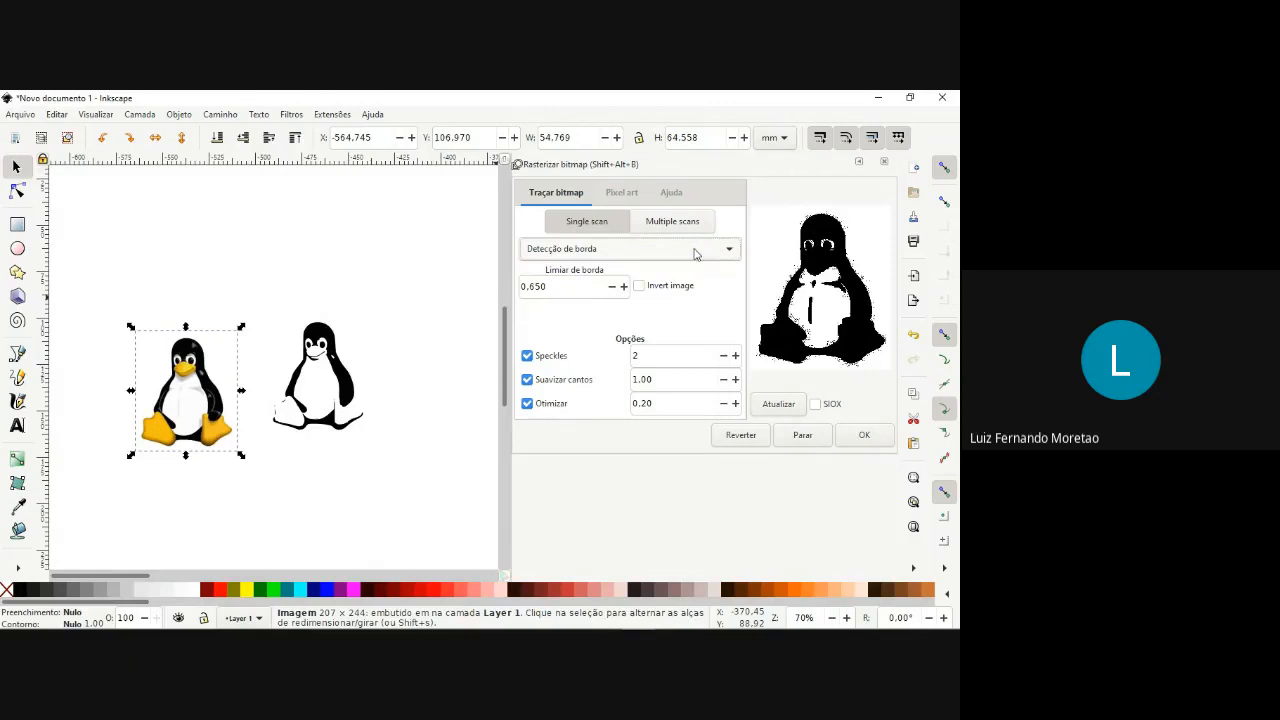
pyautogui.click(778, 402)
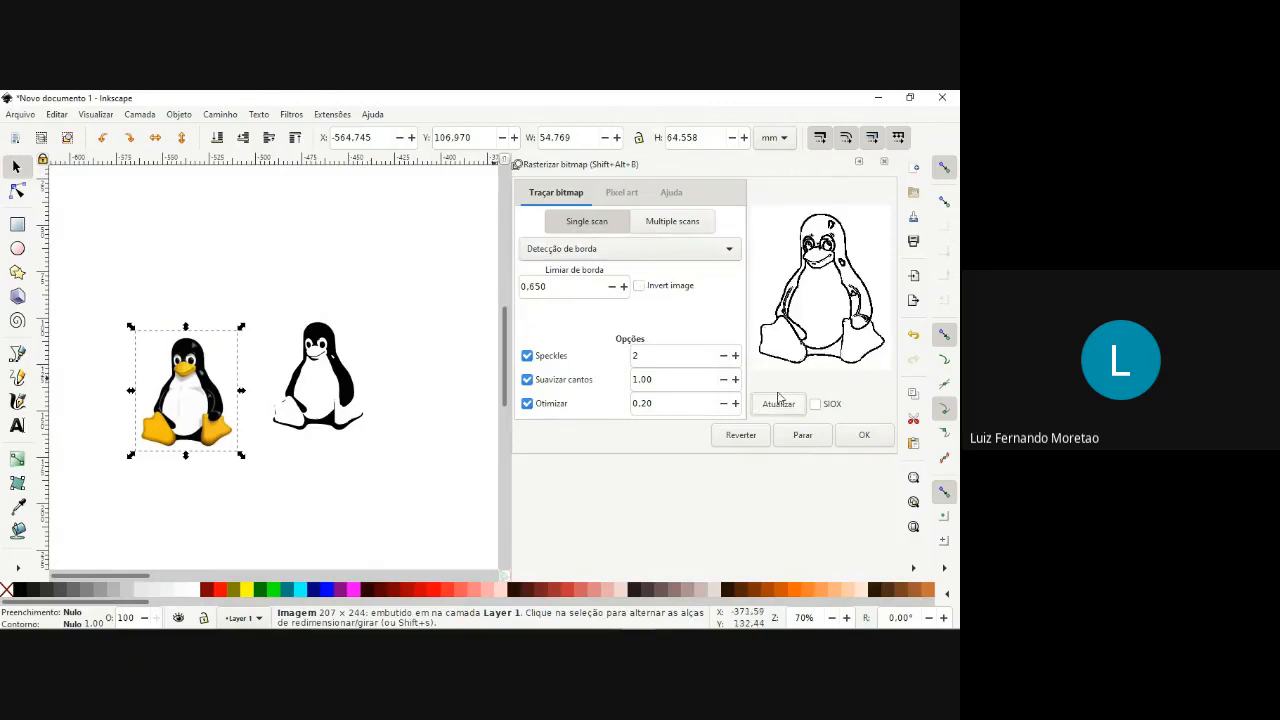
pyautogui.click(864, 435)
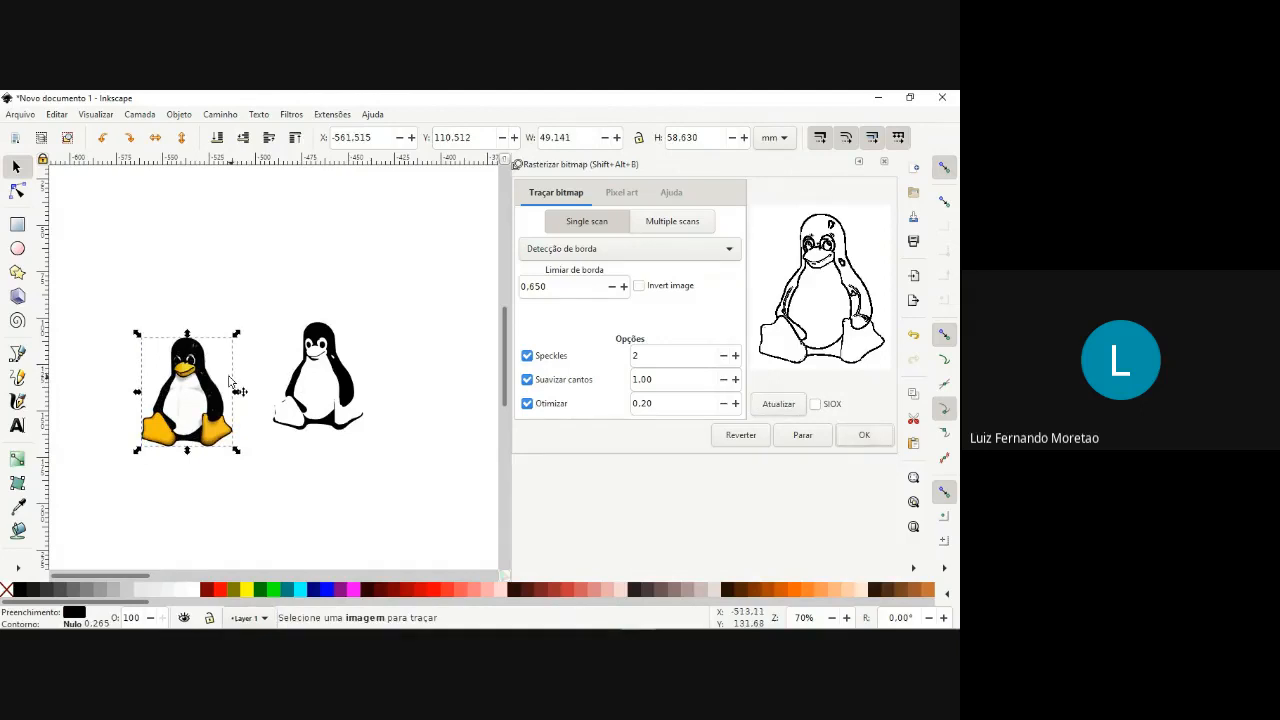
pyautogui.moveTo(222, 350); pyautogui.dragTo(309, 223)
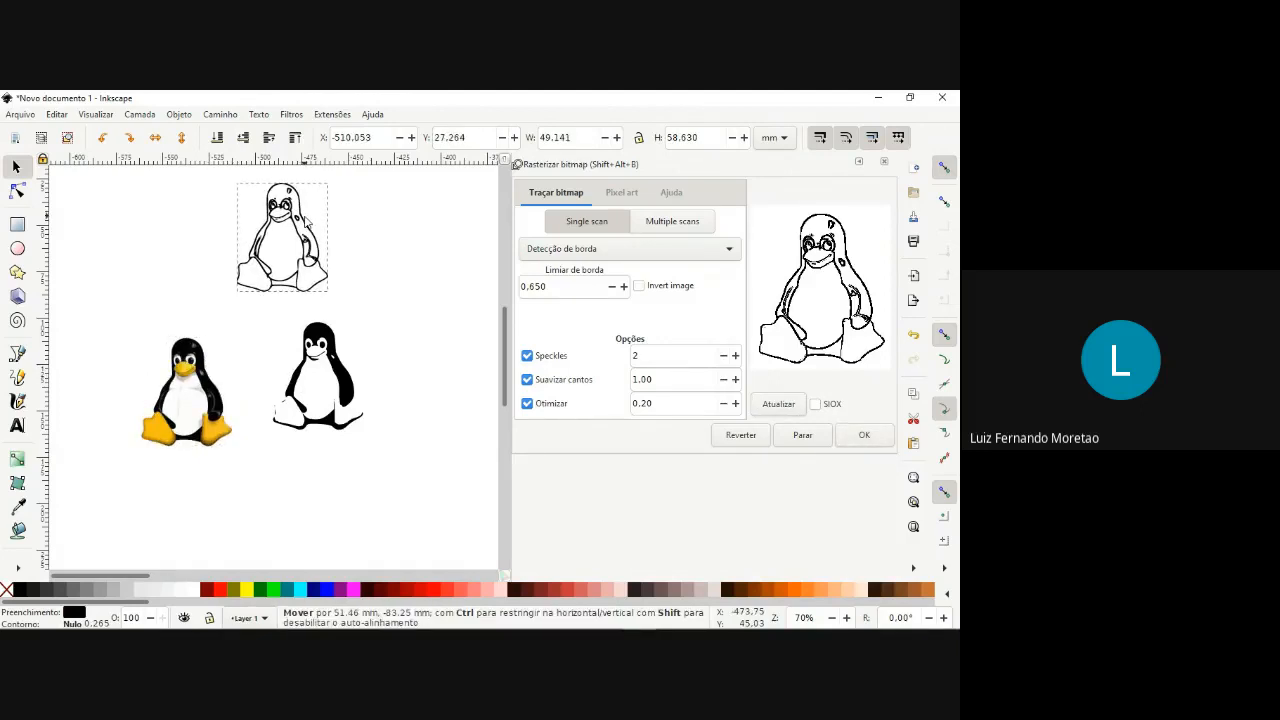
# Compare the edge-detection outline with the brightness-cutoff trace and the original penguin image up close.
pyautogui.scroll(4, 307, 222)
pyautogui.scroll(-2, 310, 235)
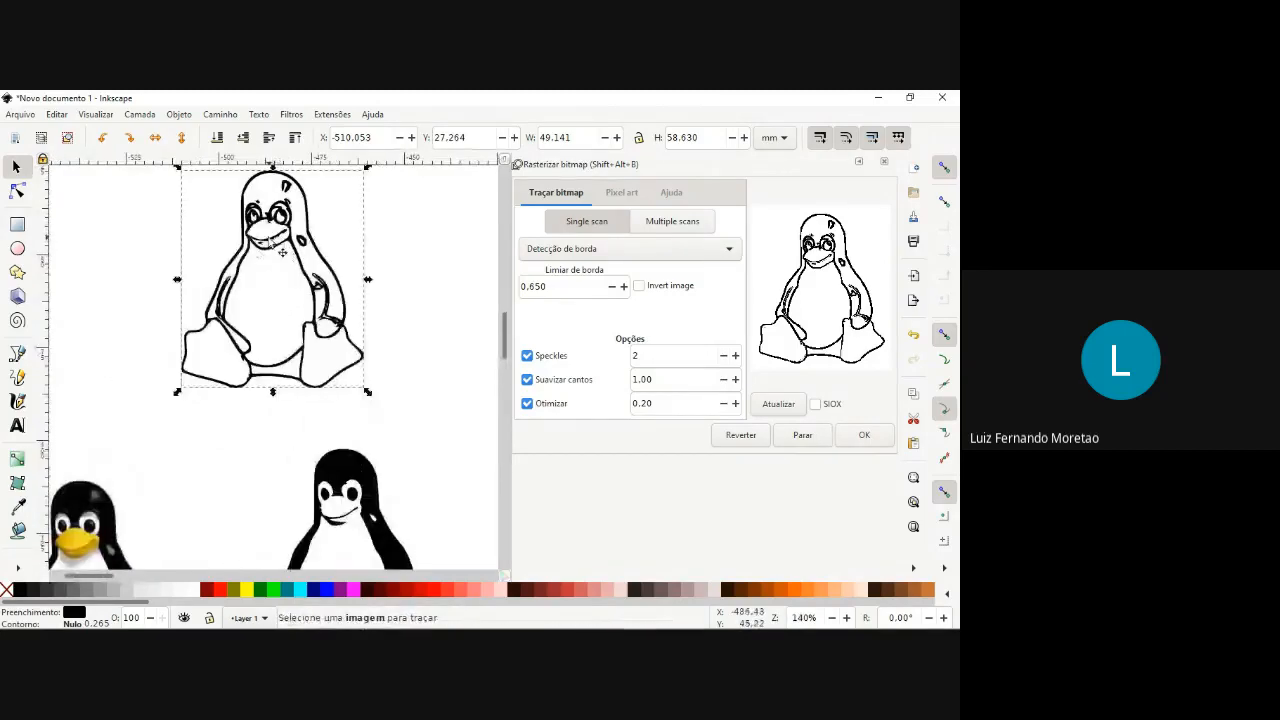
pyautogui.scroll(-1, 300, 212)
pyautogui.scroll(1, 340, 367)
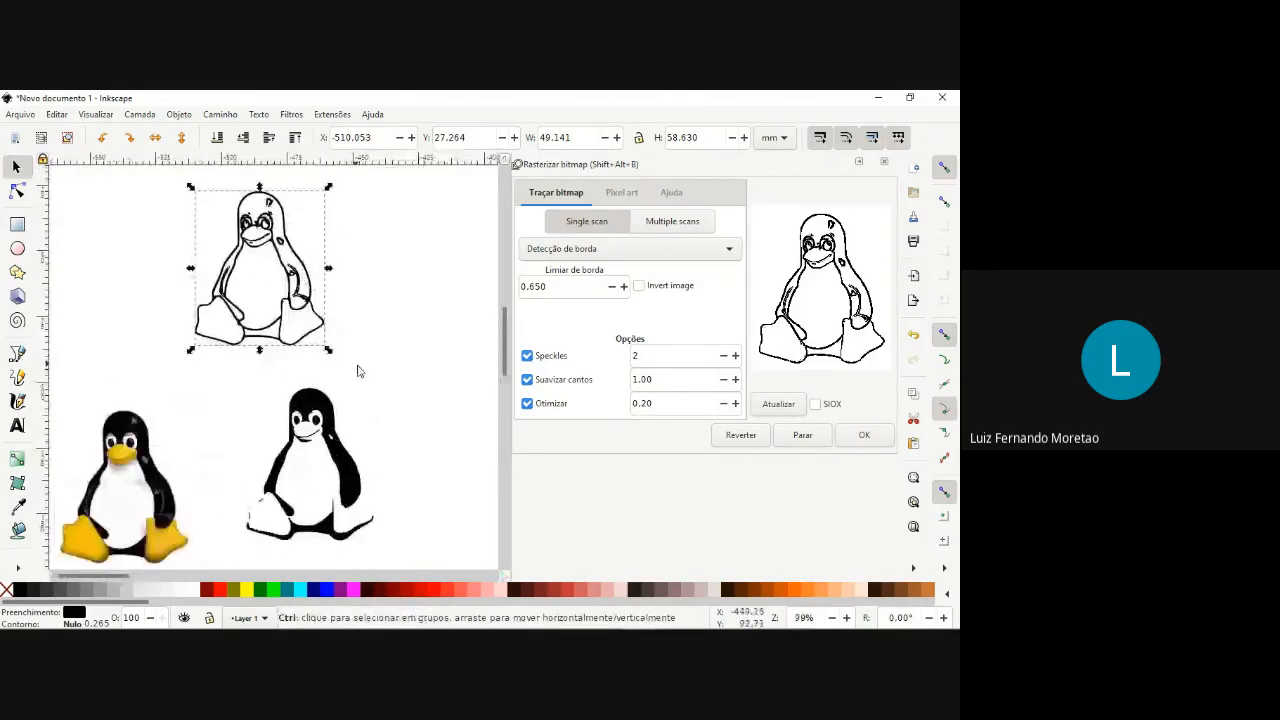
pyautogui.scroll(-2, 334, 370)
pyautogui.scroll(3, 363, 442)
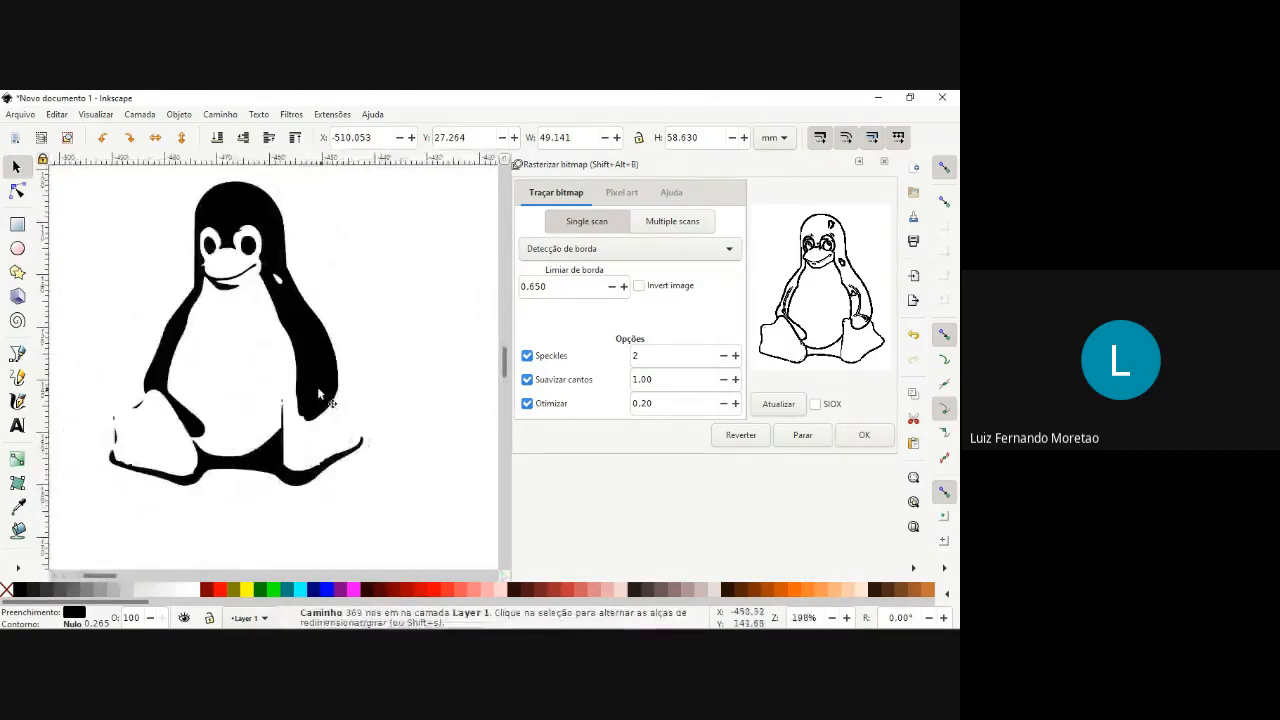
pyautogui.scroll(-1, 203, 366)
pyautogui.scroll(1, 202, 366)
pyautogui.scroll(-4, 195, 355)
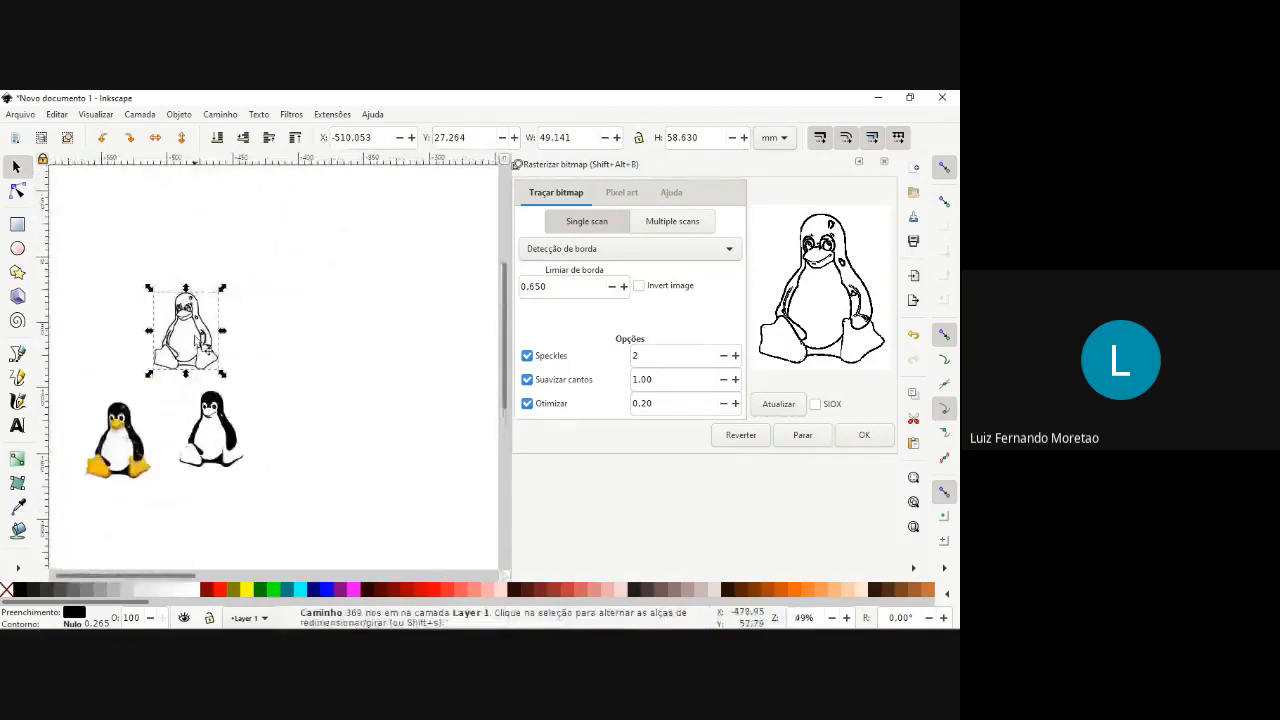
pyautogui.scroll(2, 185, 345)
pyautogui.moveTo(118, 436)
pyautogui.mouseDown()
pyautogui.moveTo(307, 375)
pyautogui.moveTo(217, 340)
pyautogui.mouseUp()
pyautogui.scroll(-1, 217, 340)
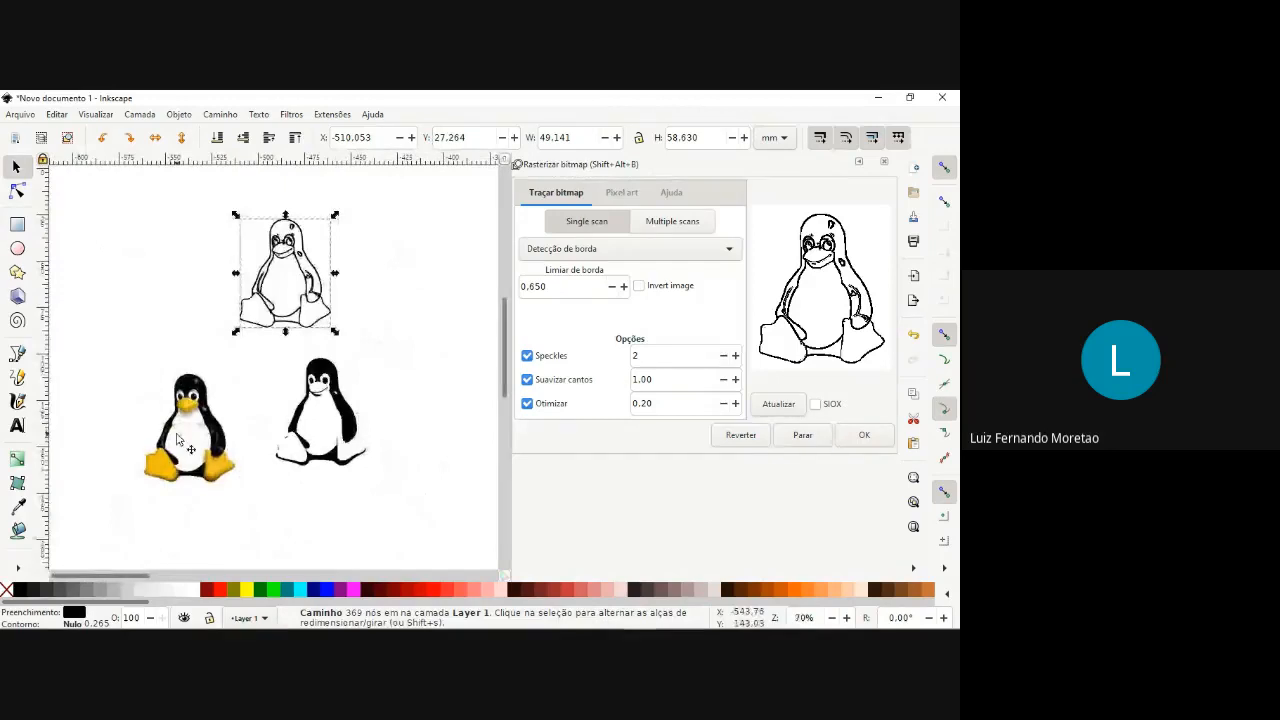
# Set the original penguin image's trace mode to Quantificação de cor and preview it with 8 colors.
pyautogui.click(177, 438)
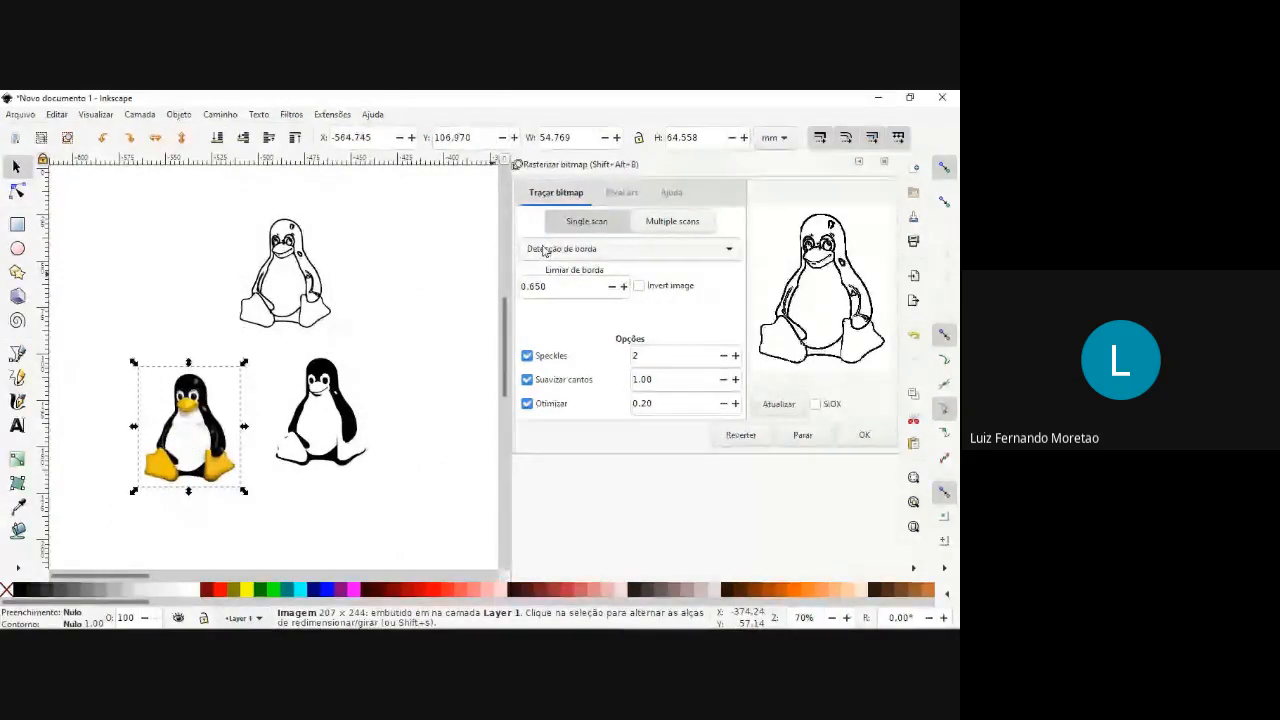
pyautogui.click(590, 250)
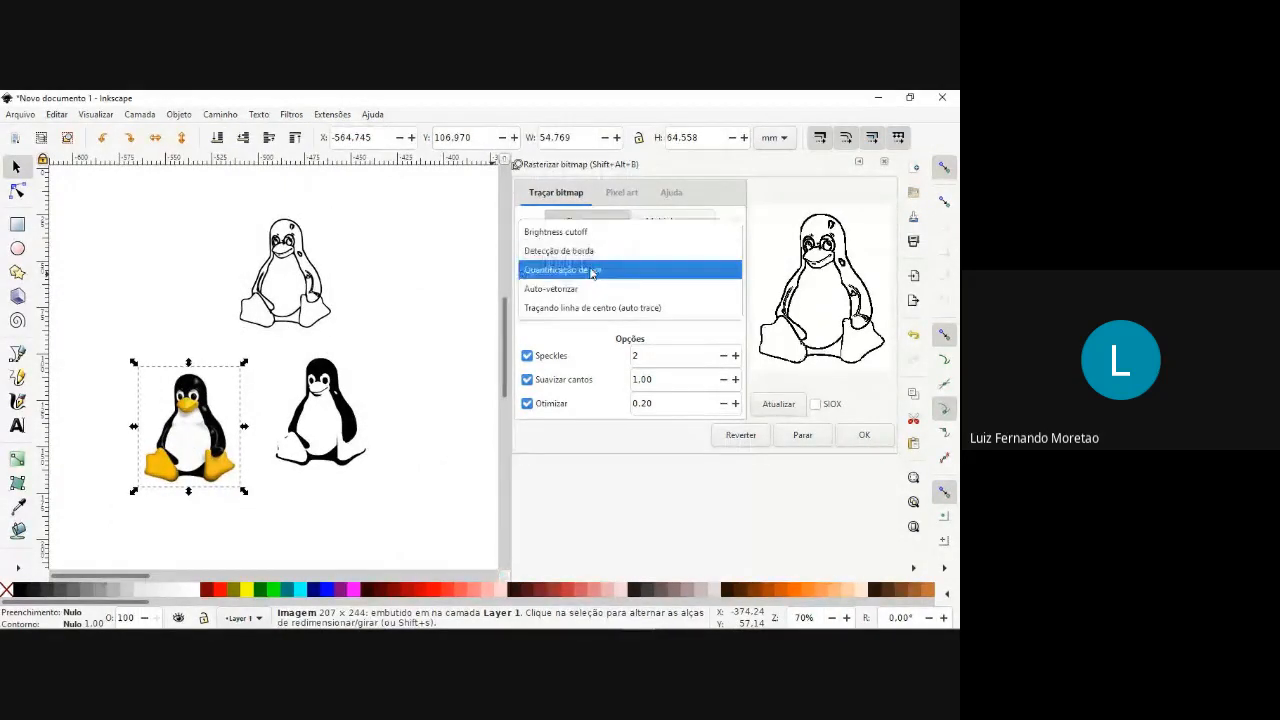
pyautogui.click(592, 270)
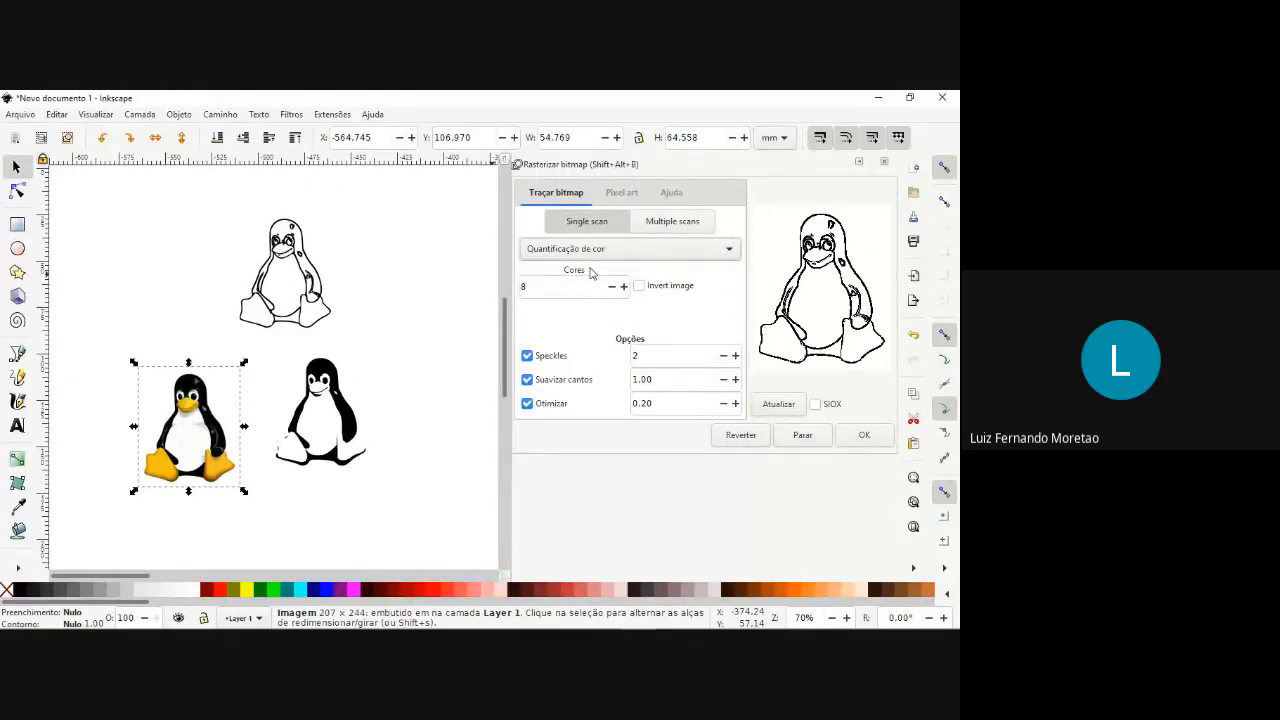
pyautogui.click(780, 405)
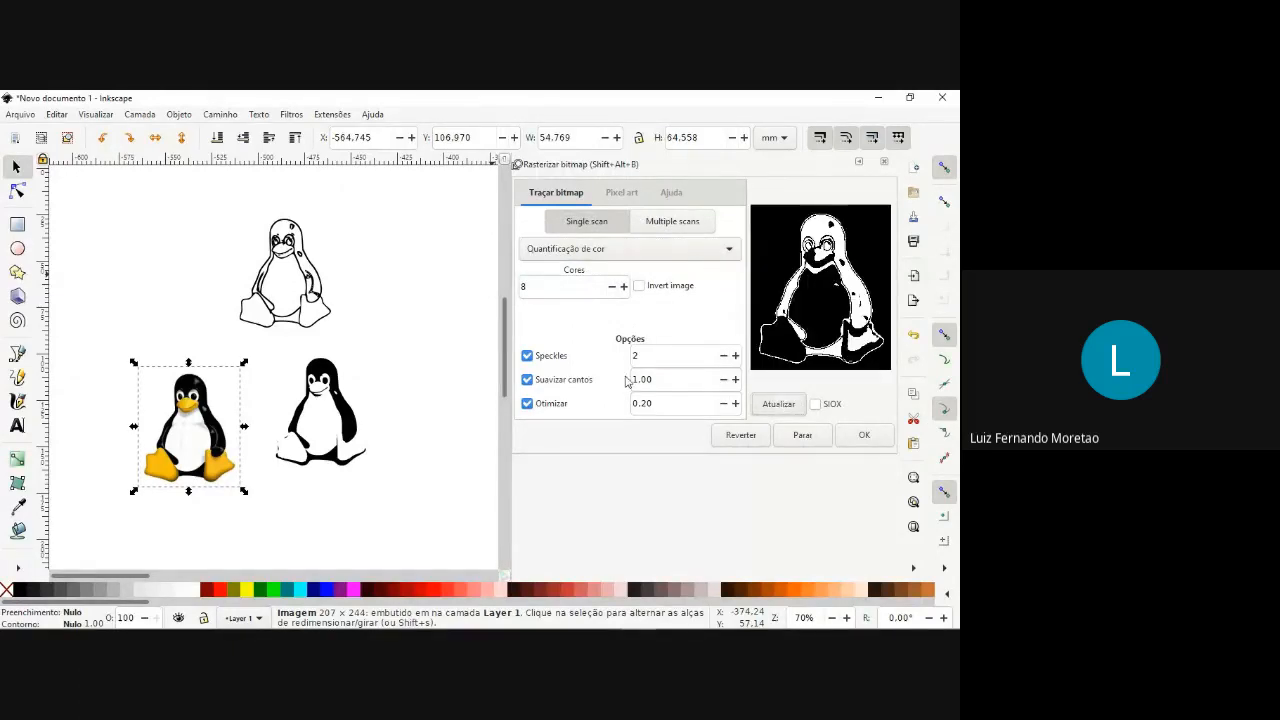
# Preview the original penguin image's color-quantization trace with 5 colors.
pyautogui.click(306, 268)
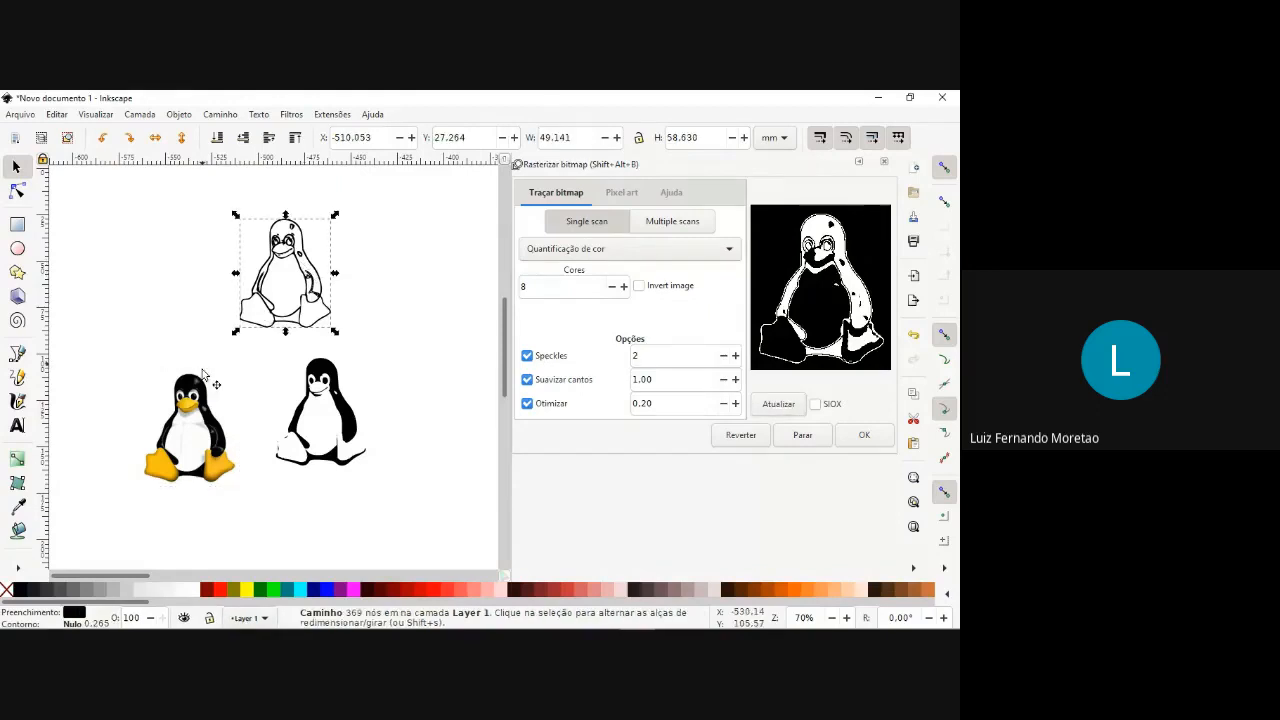
pyautogui.click(205, 400)
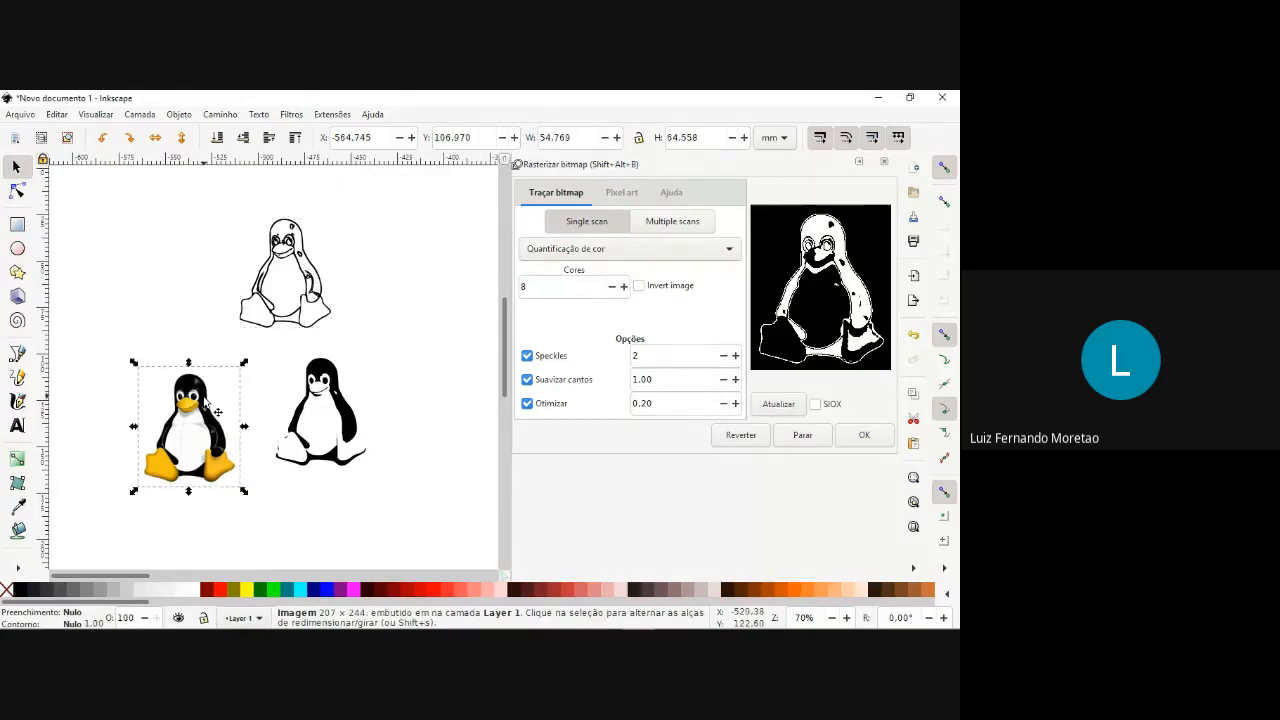
pyautogui.click(612, 287)
pyautogui.click(612, 287)
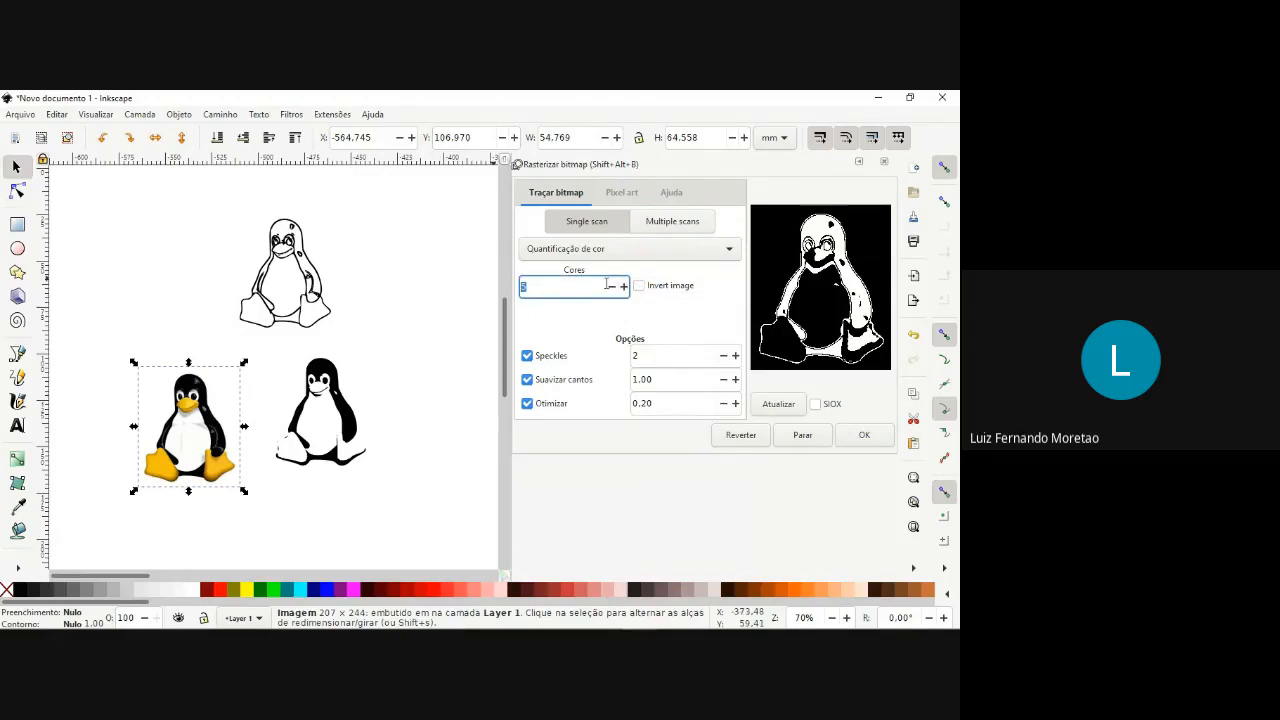
pyautogui.click(779, 405)
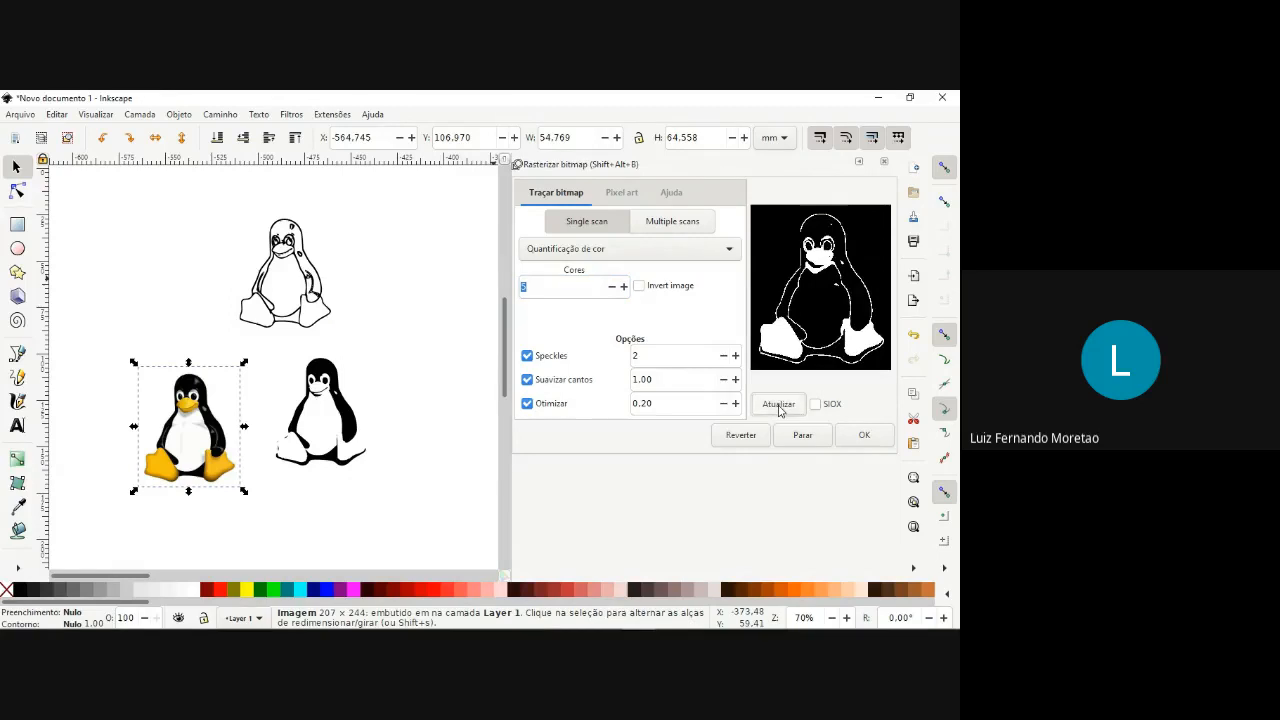
# Set the color-quantization trace to 13 colors and refresh the preview.
pyautogui.click(626, 288)
pyautogui.click(626, 288)
pyautogui.click(626, 288)
pyautogui.click(626, 288)
pyautogui.click(626, 288)
pyautogui.click(626, 288)
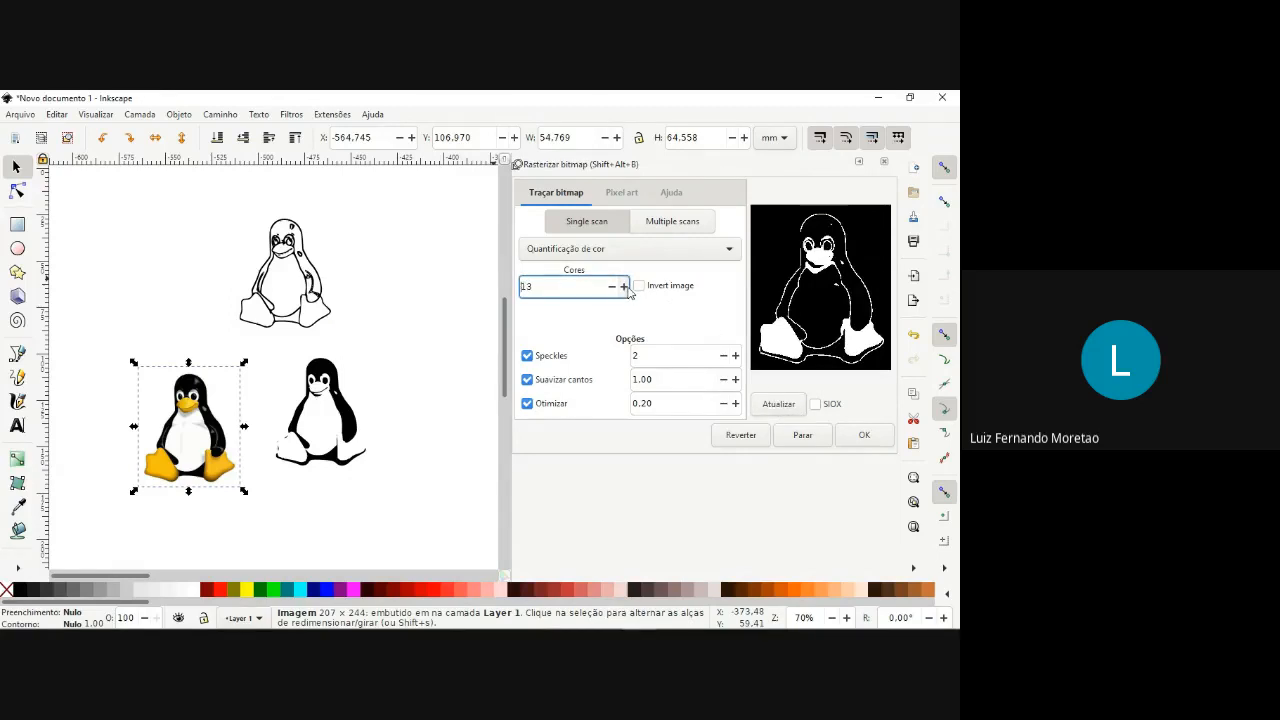
pyautogui.click(771, 408)
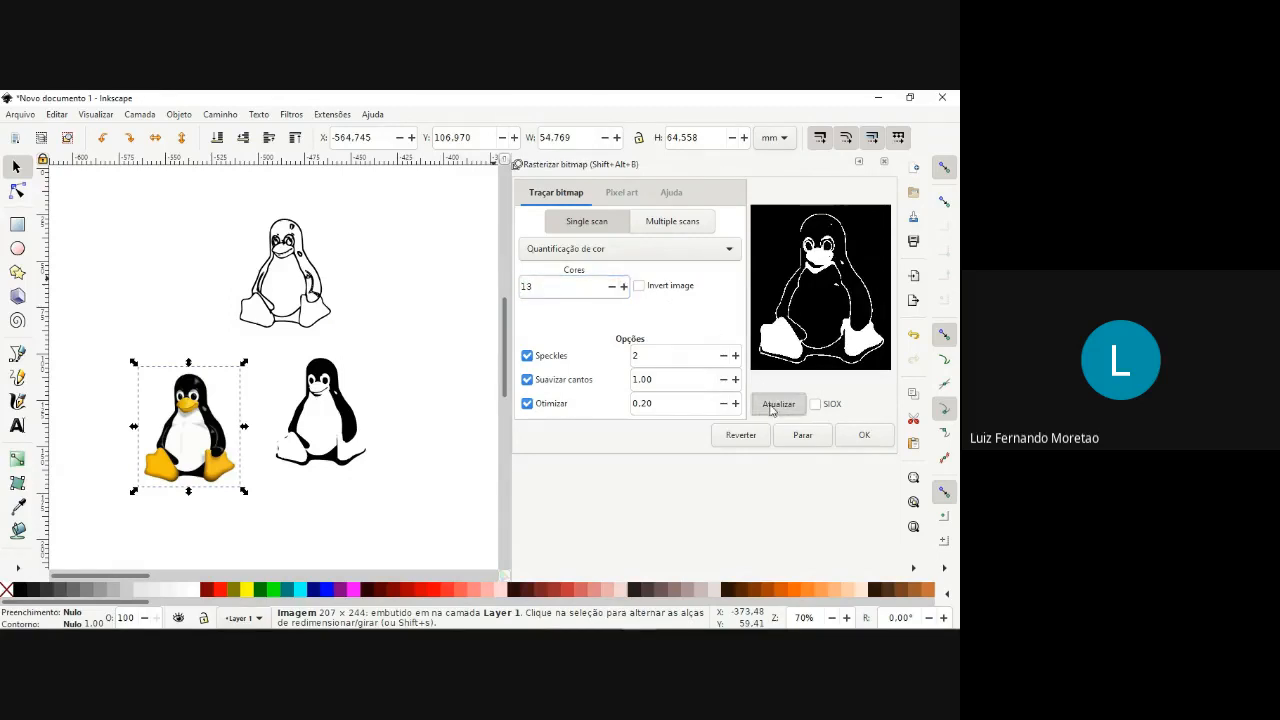
# Move the penguin image to about X -567, Y 84 mm and trace it with Invert image enabled.
pyautogui.click(643, 289)
pyautogui.click(766, 400)
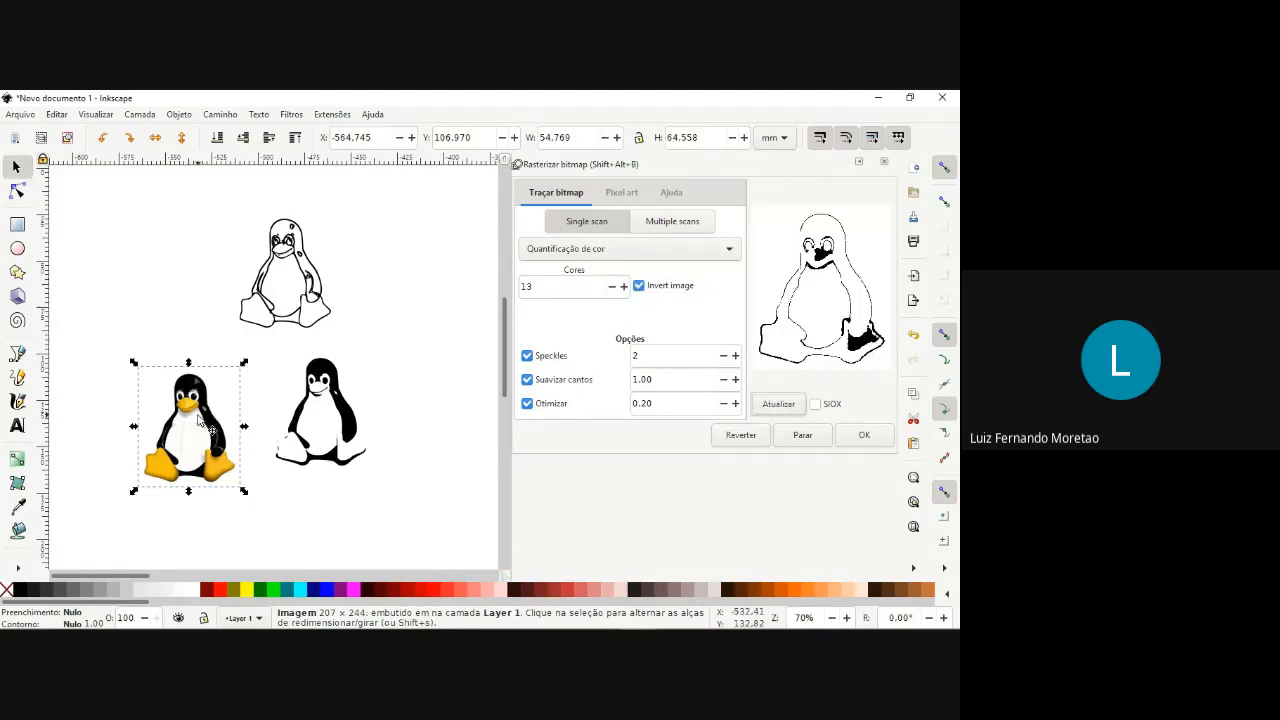
pyautogui.moveTo(200, 420); pyautogui.dragTo(194, 377)
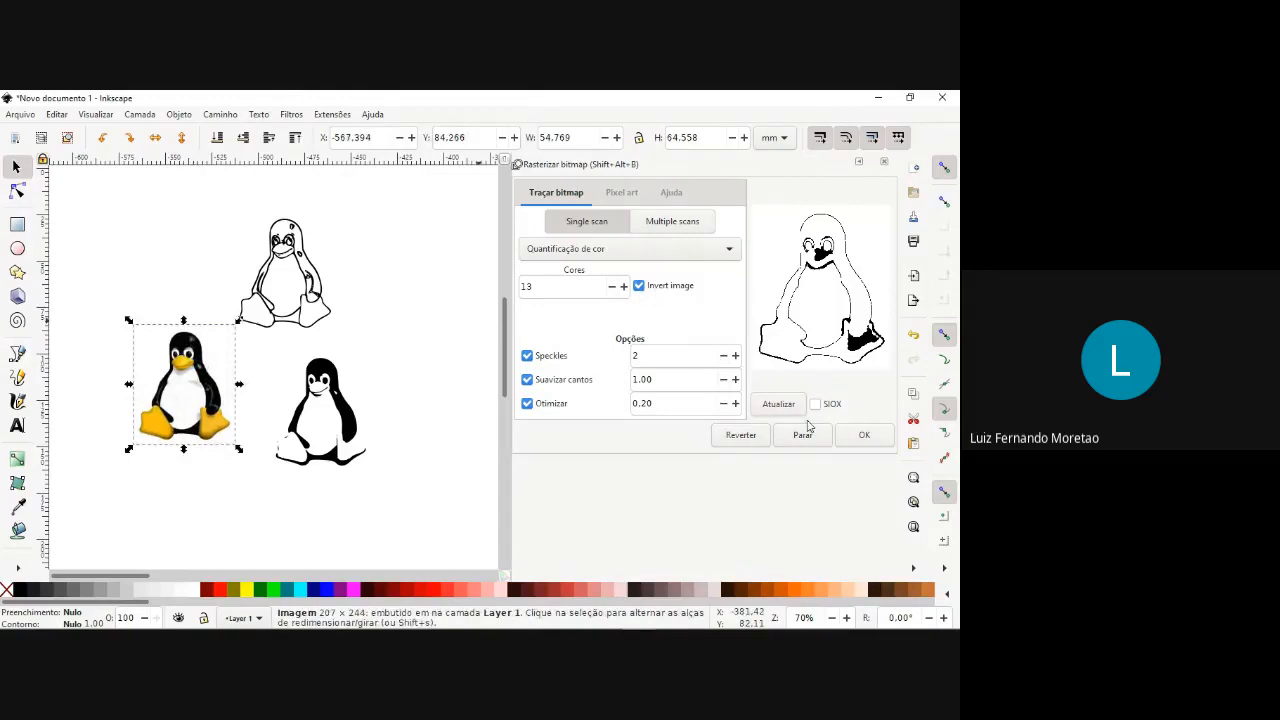
pyautogui.click(858, 435)
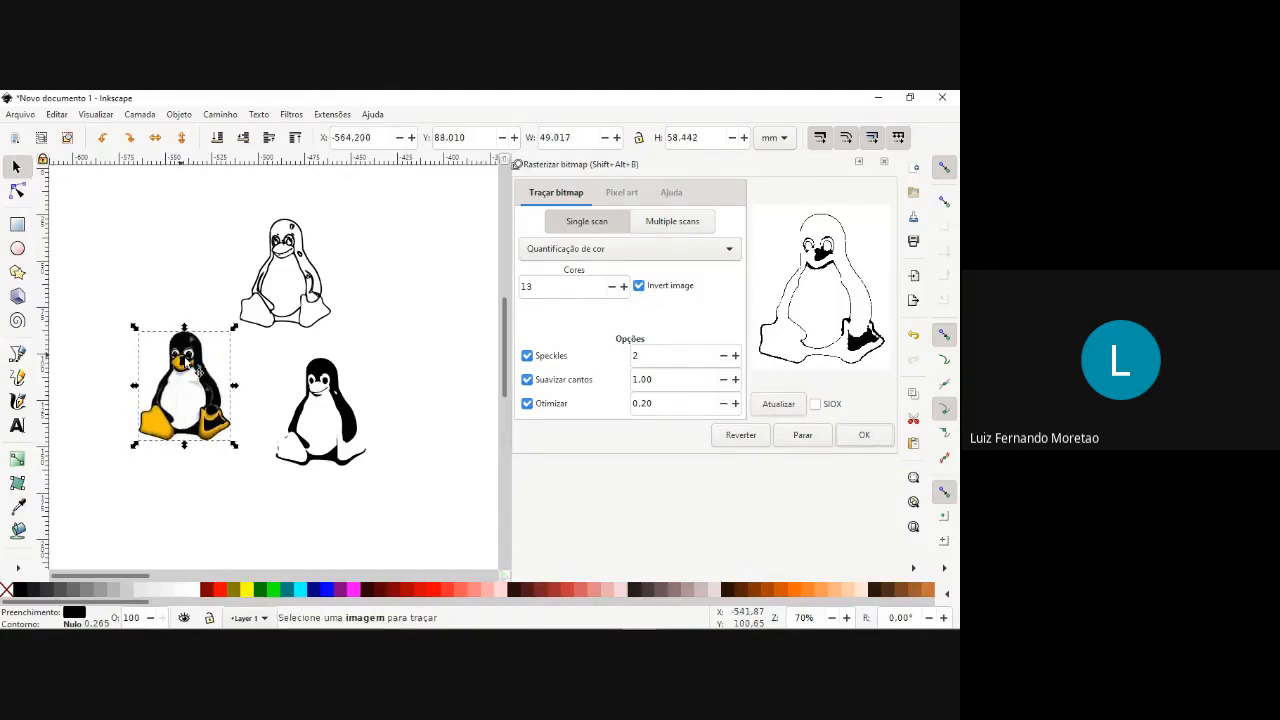
# Move the color-quantization trace above the original penguin image, to about X -580, Y 27 mm.
pyautogui.moveTo(184, 308); pyautogui.dragTo(168, 215)
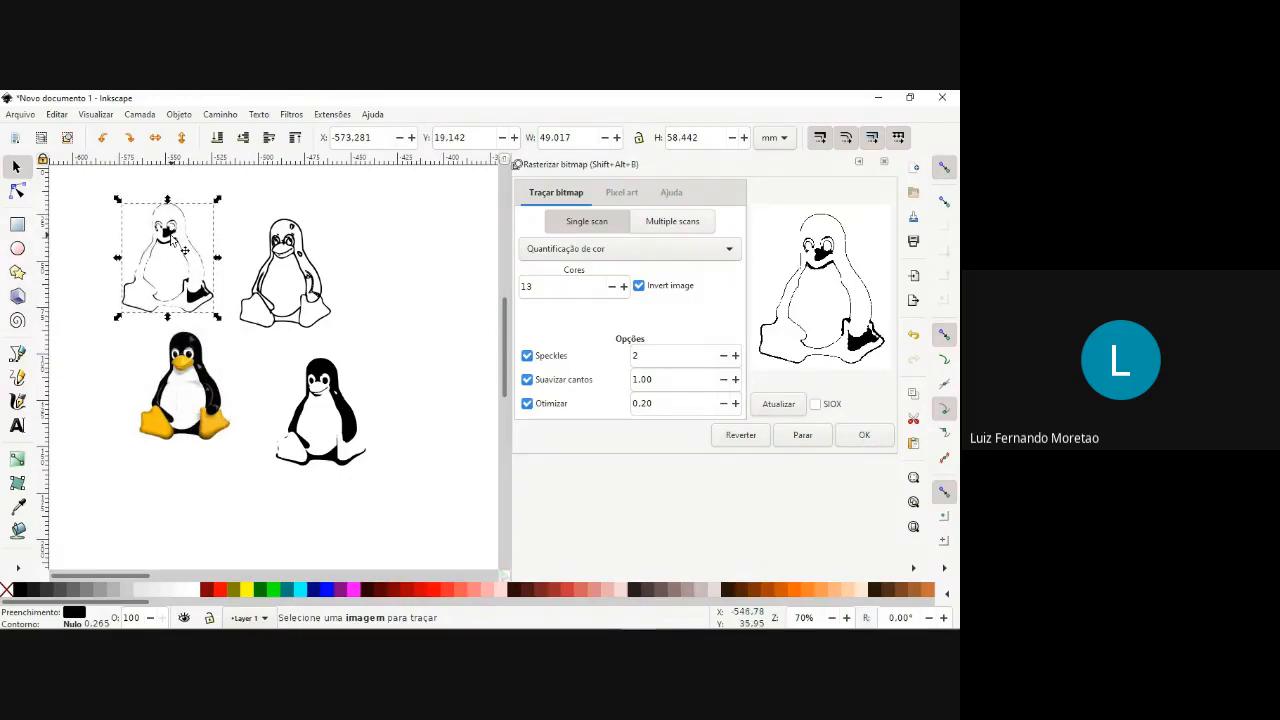
pyautogui.scroll(-4, 170, 235)
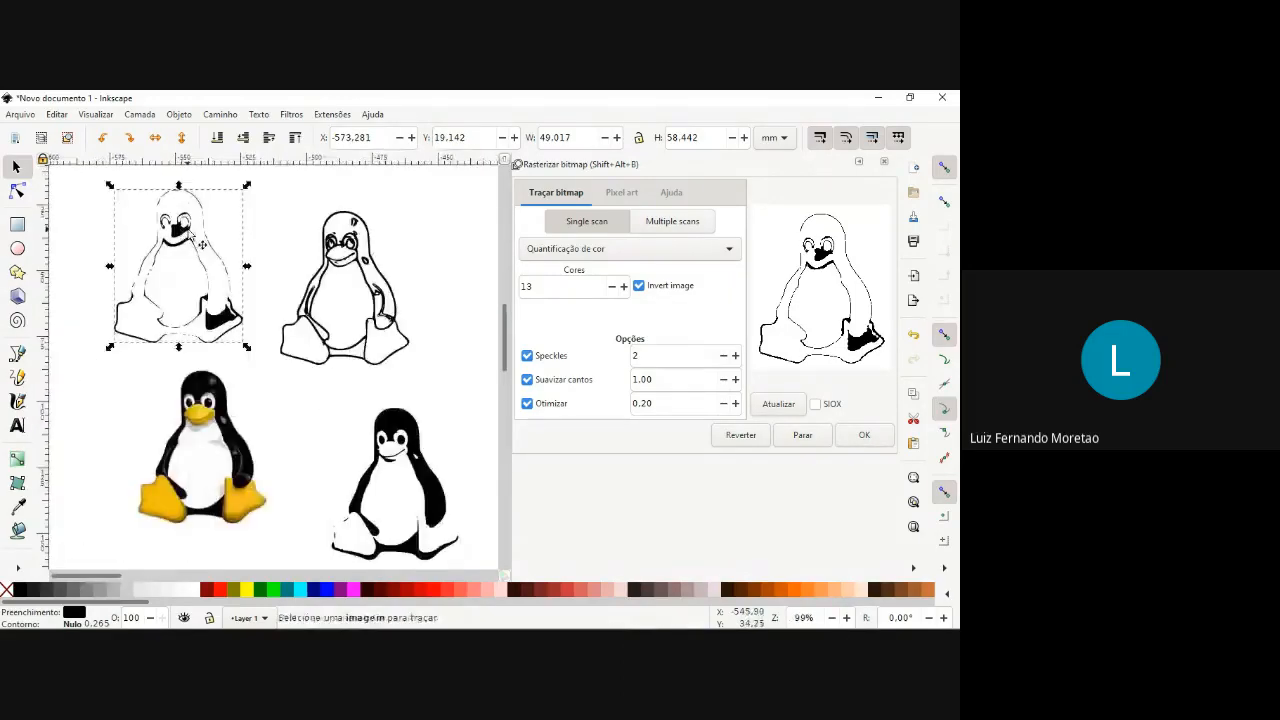
pyautogui.scroll(3, 200, 243)
pyautogui.scroll(-2, 228, 259)
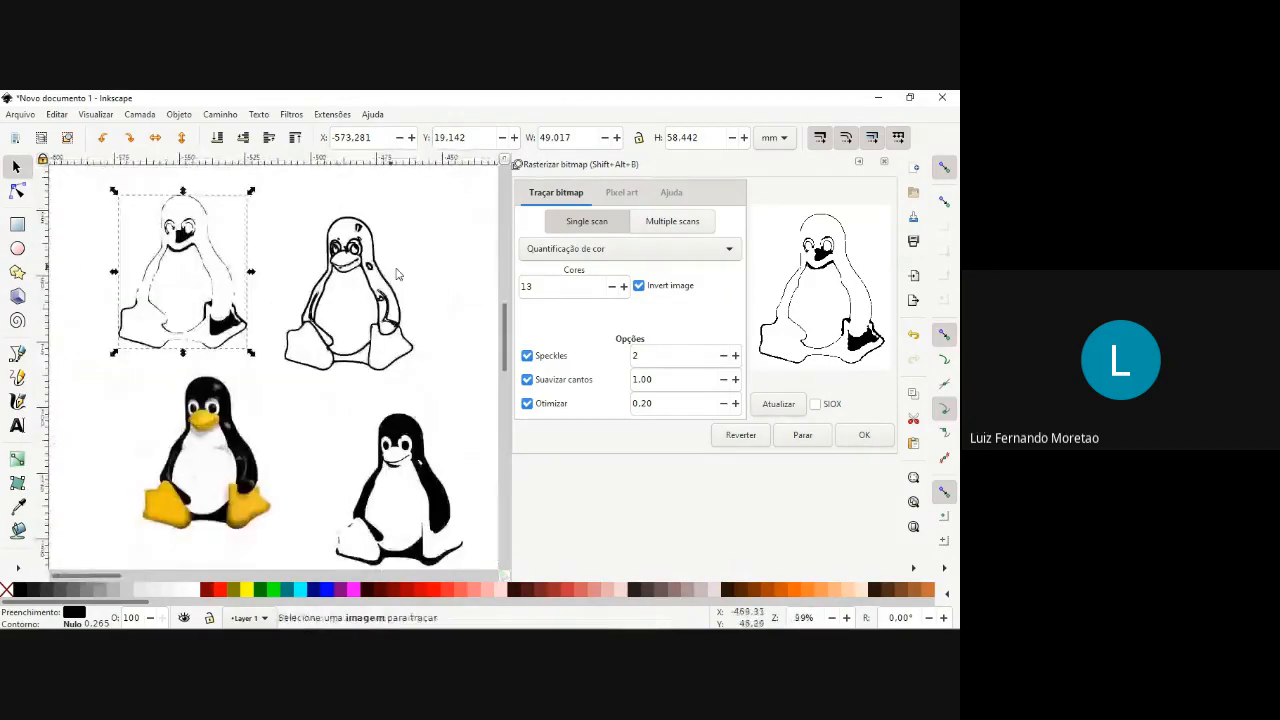
pyautogui.click(430, 280)
pyautogui.click(188, 253)
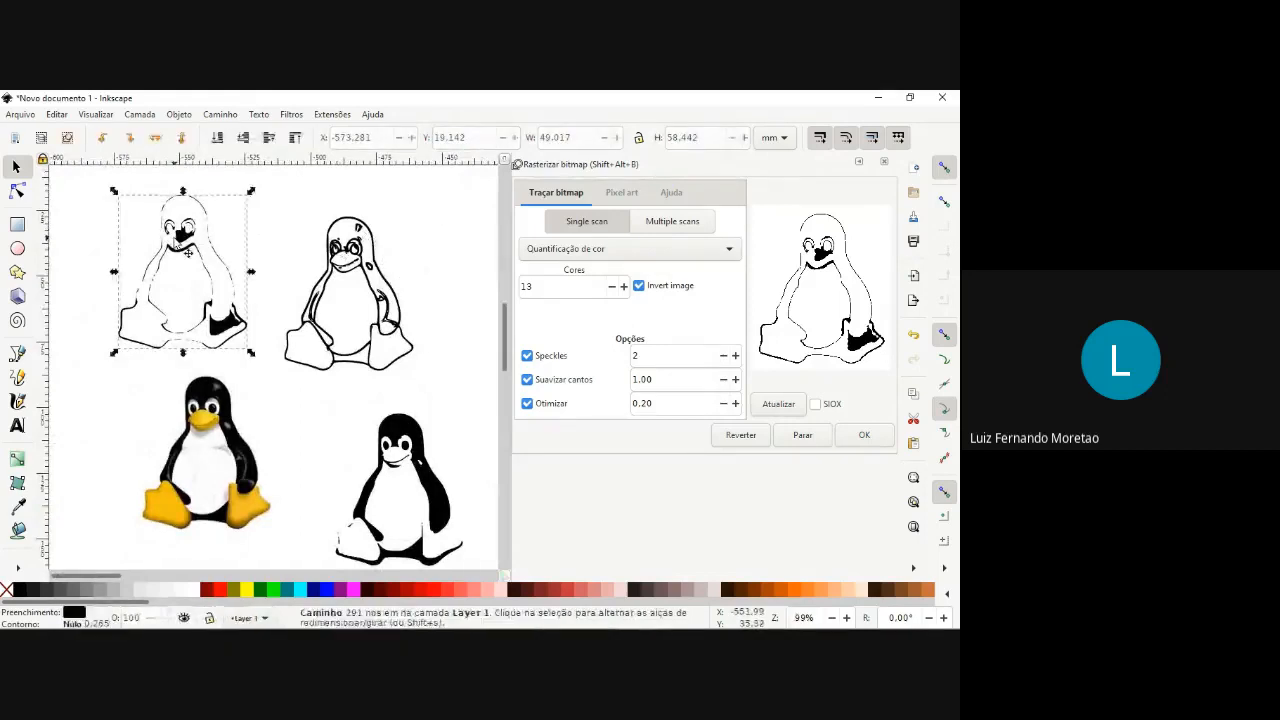
pyautogui.moveTo(188, 255); pyautogui.dragTo(171, 275)
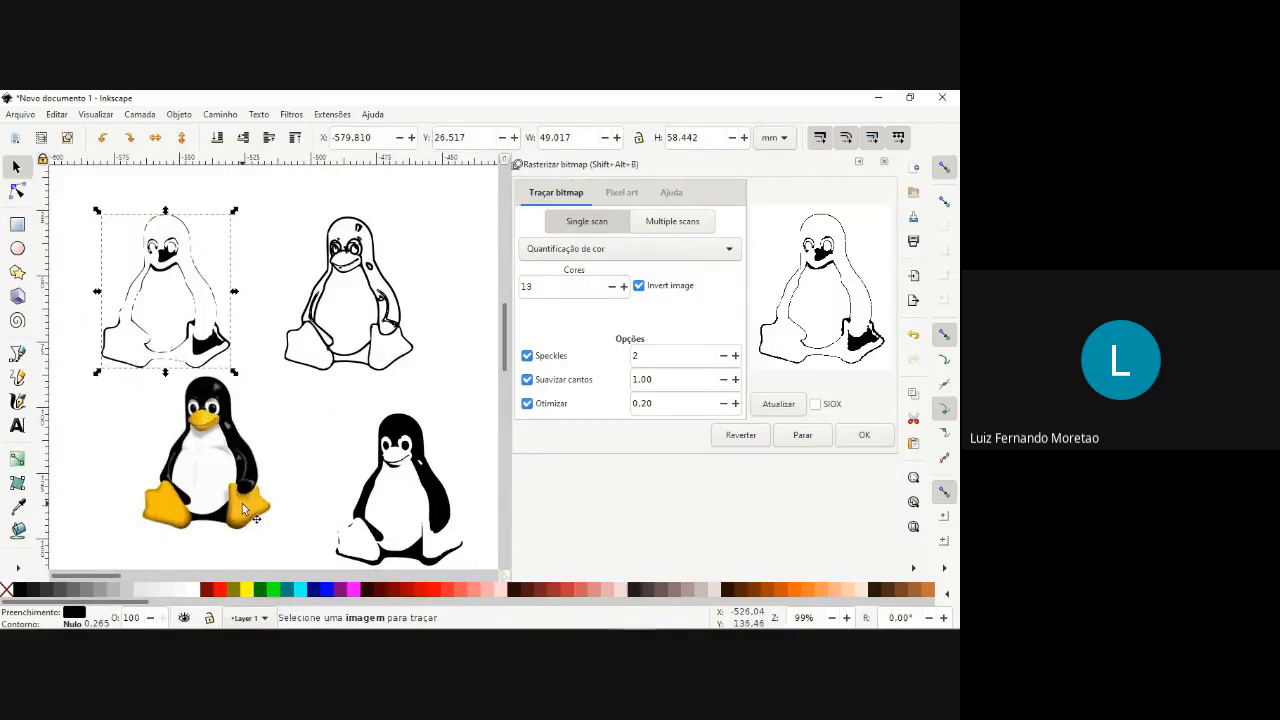
# Examine the three penguin traces against the original image, including the solid black trace's face up close.
pyautogui.scroll(-2, 250, 414)
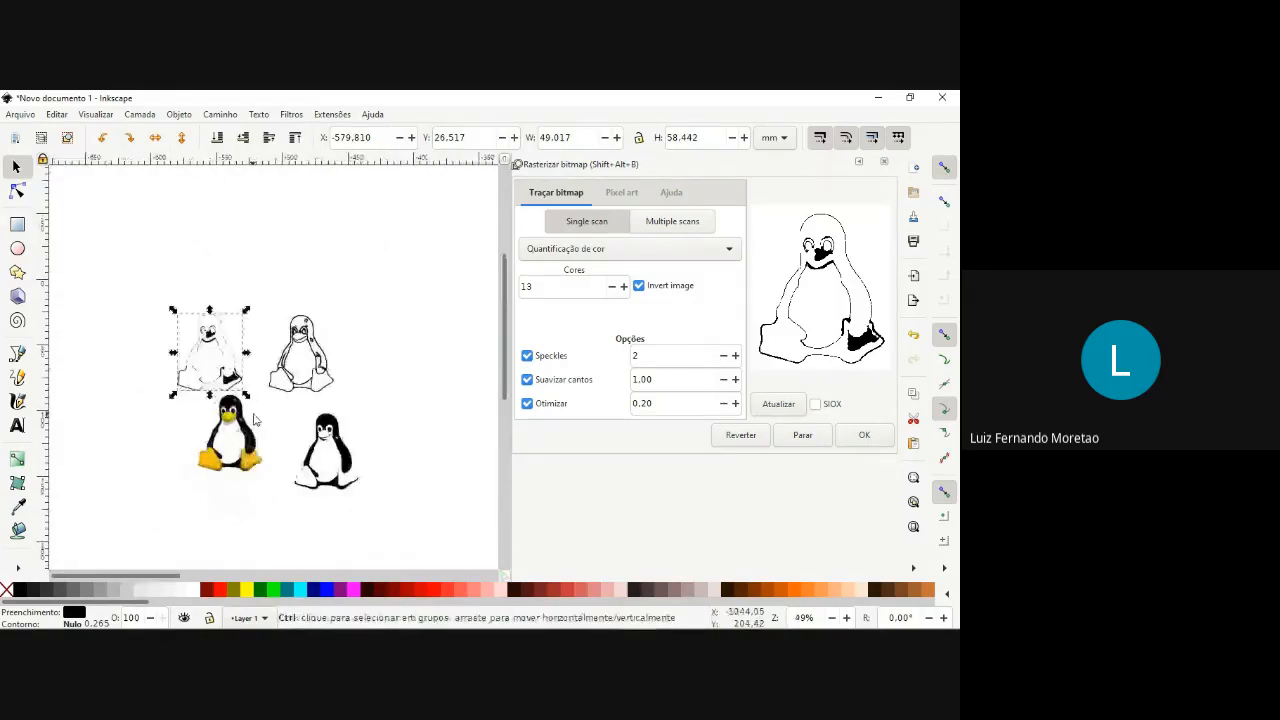
pyautogui.scroll(4, 253, 420)
pyautogui.scroll(-4, 466, 463)
pyautogui.scroll(1, 423, 451)
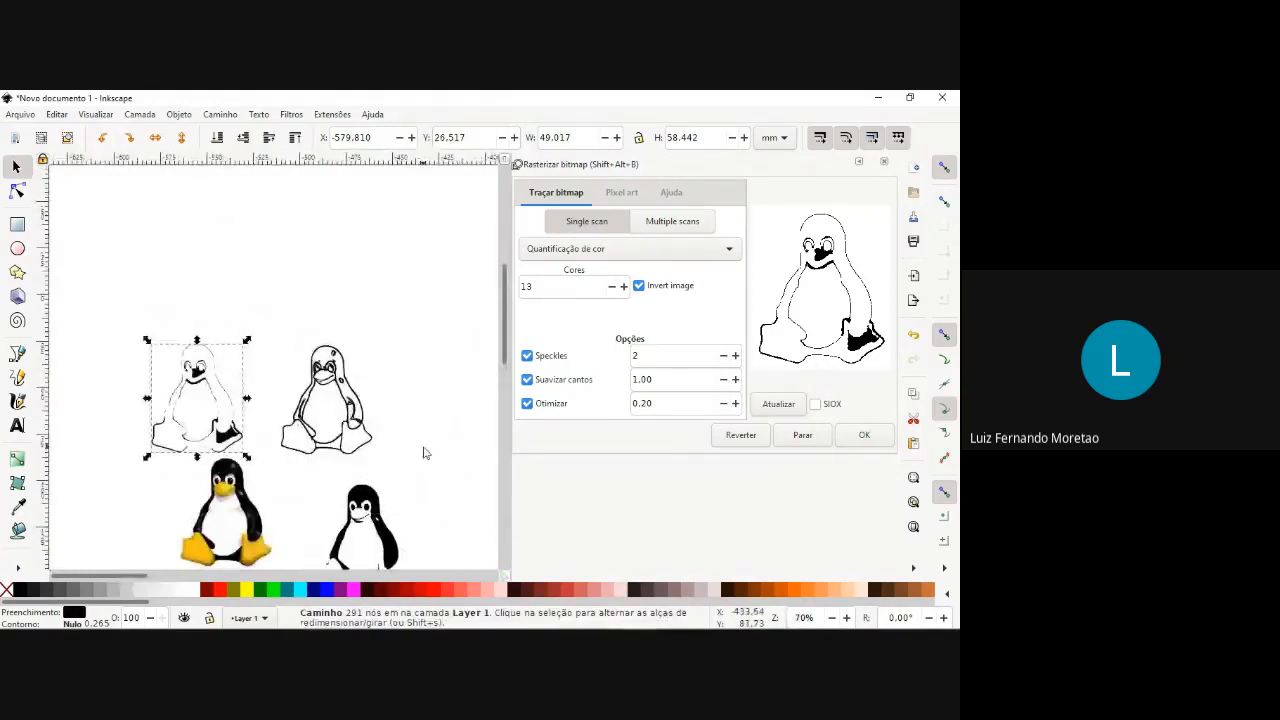
pyautogui.click(424, 460)
pyautogui.moveTo(424, 460); pyautogui.dragTo(386, 358)
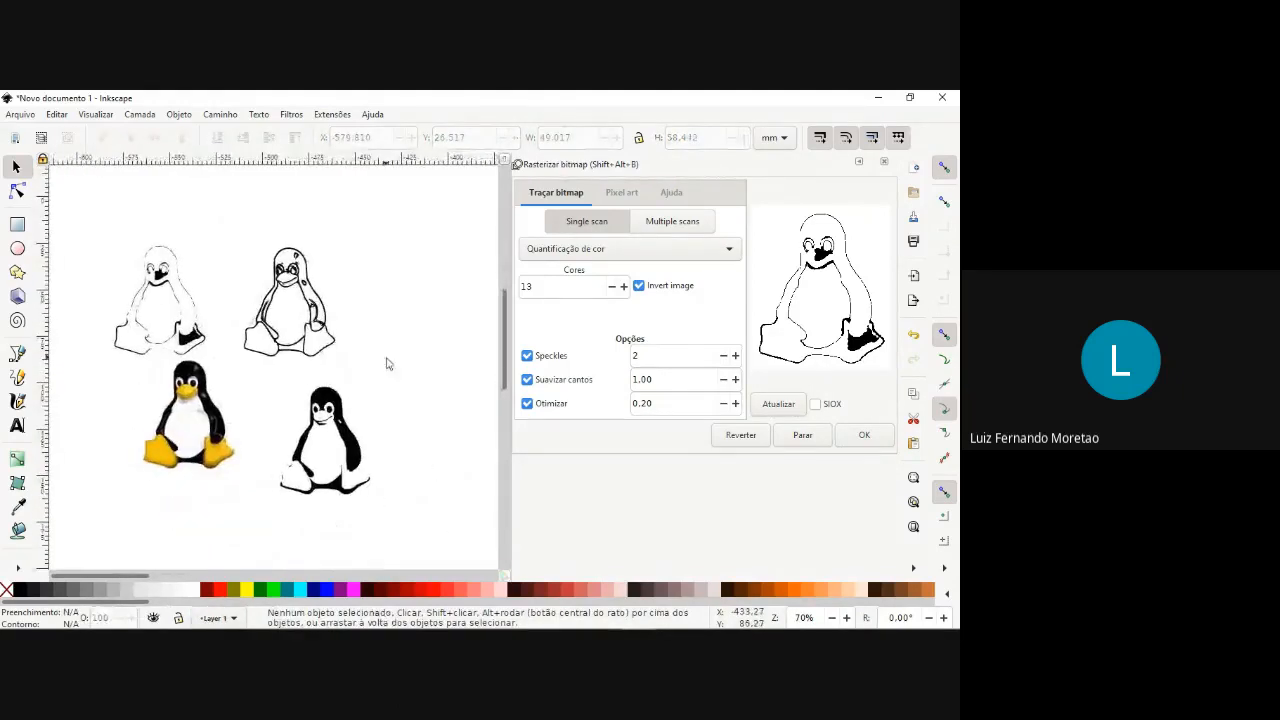
pyautogui.scroll(4, 325, 412)
pyautogui.scroll(4, 318, 385)
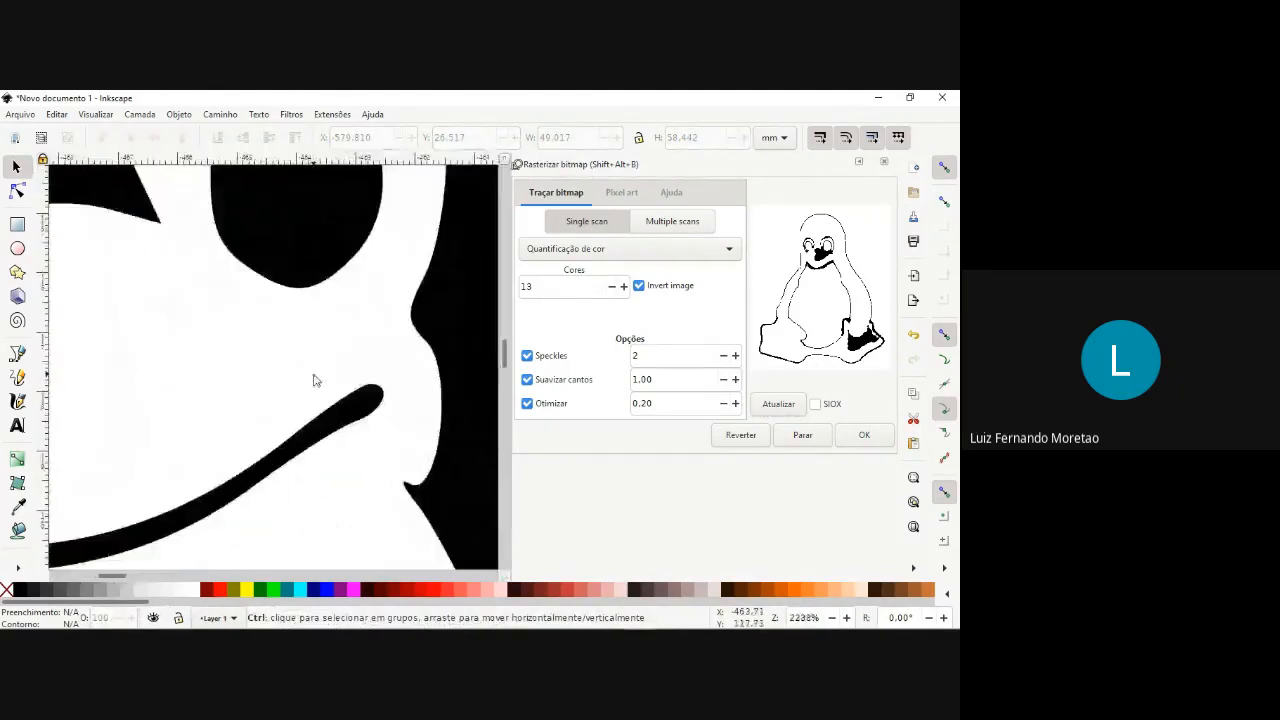
pyautogui.scroll(-4, 314, 377)
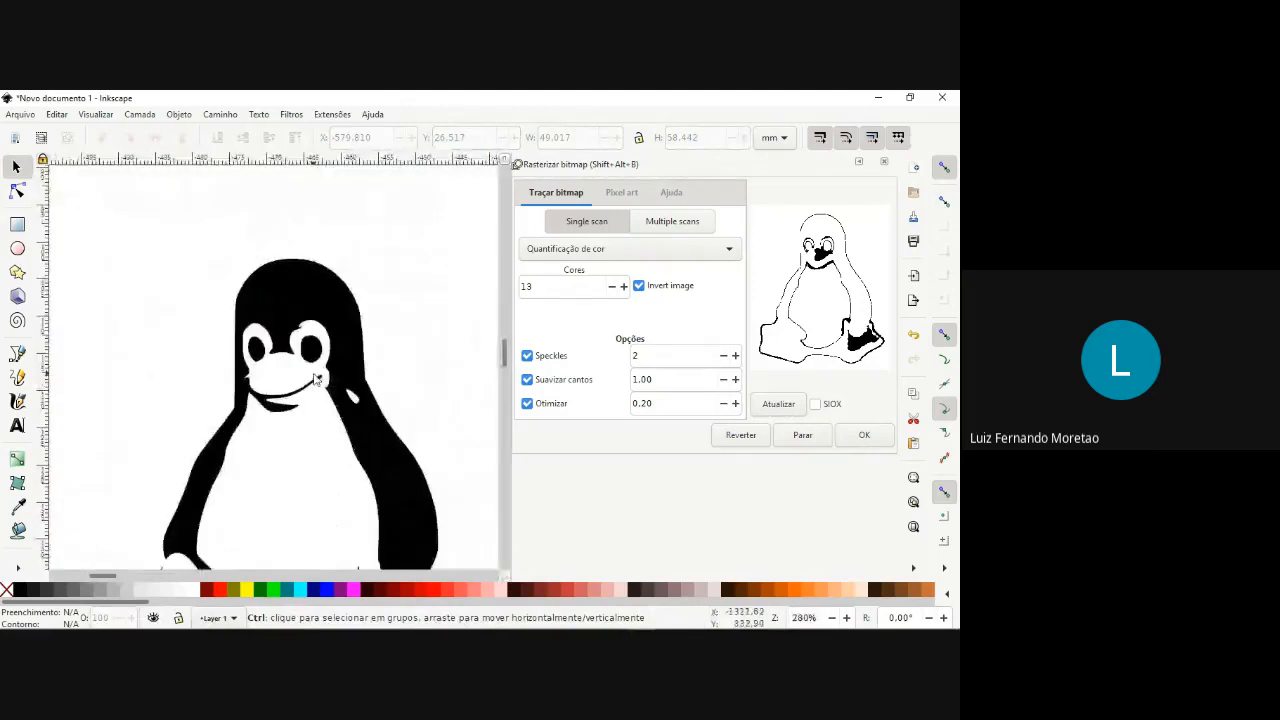
pyautogui.scroll(-4, 249, 380)
pyautogui.moveTo(90, 352); pyautogui.dragTo(200, 385)
pyautogui.click(250, 410)
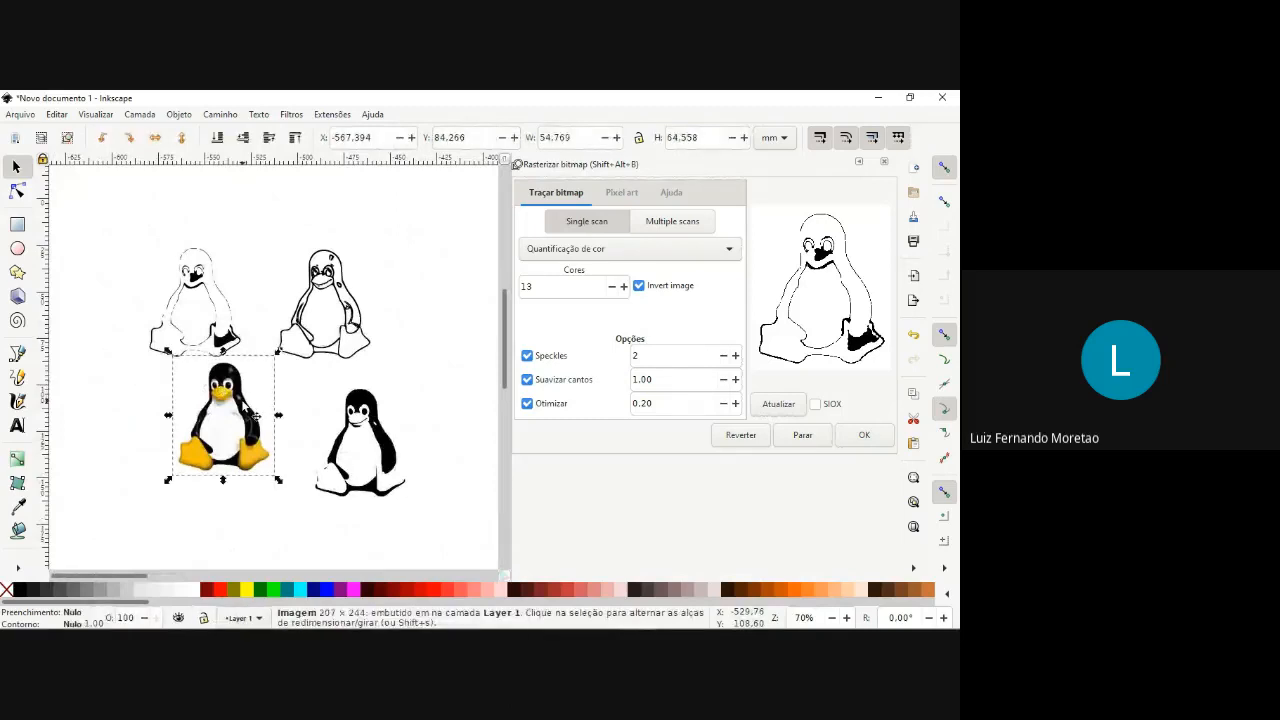
pyautogui.click(347, 433)
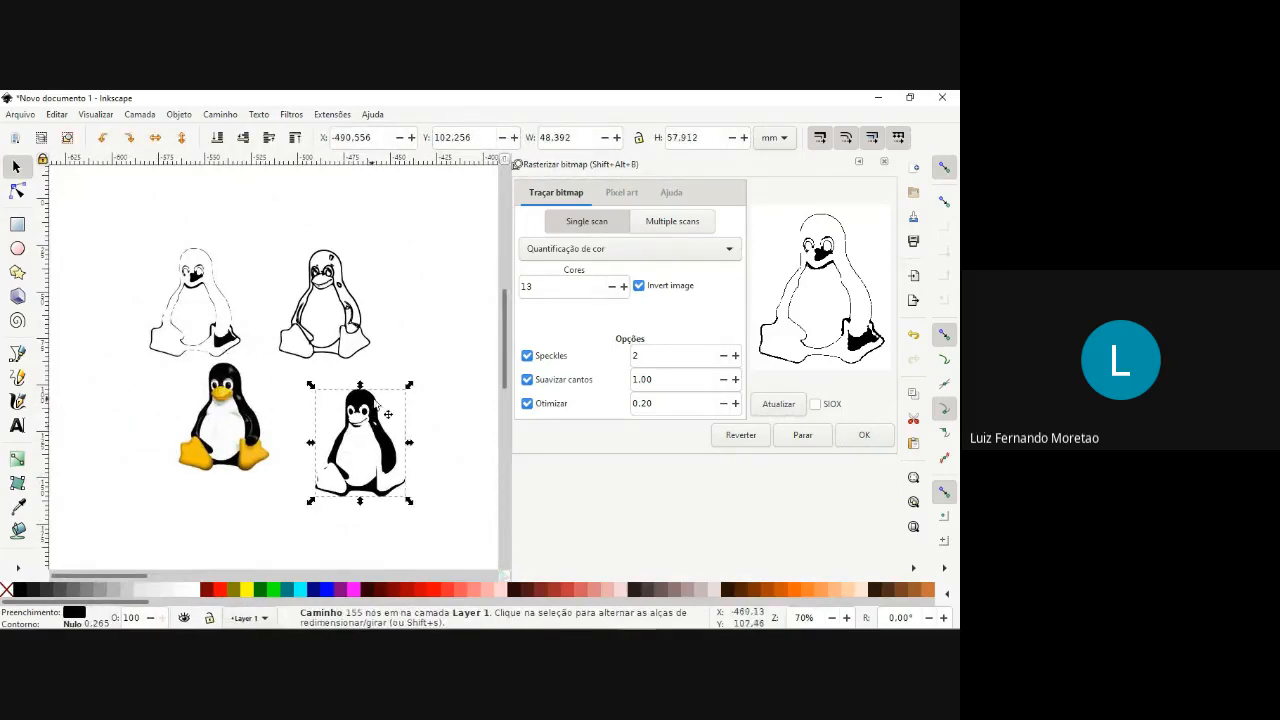
pyautogui.click(225, 408)
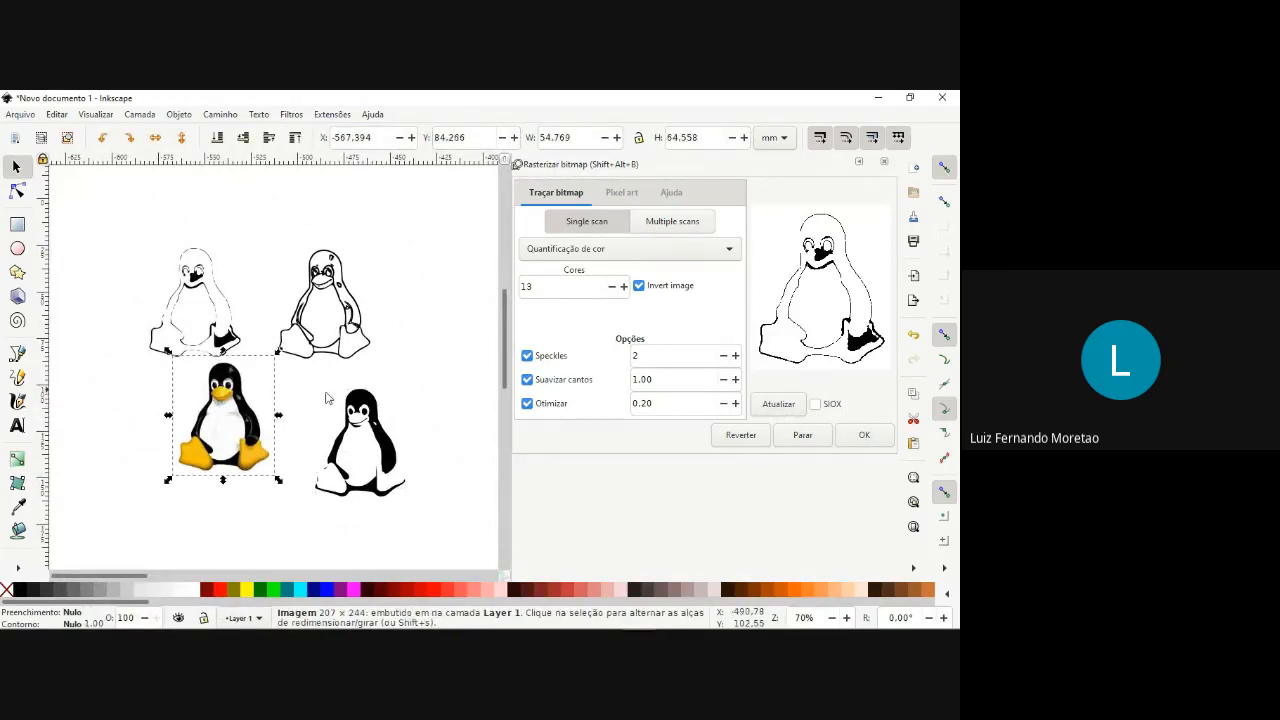
pyautogui.click(399, 375)
# Trace the original penguin image in Auto-vetorizar mode and move the resulting trace to about X -615, Y 99 mm.
pyautogui.click(585, 253)
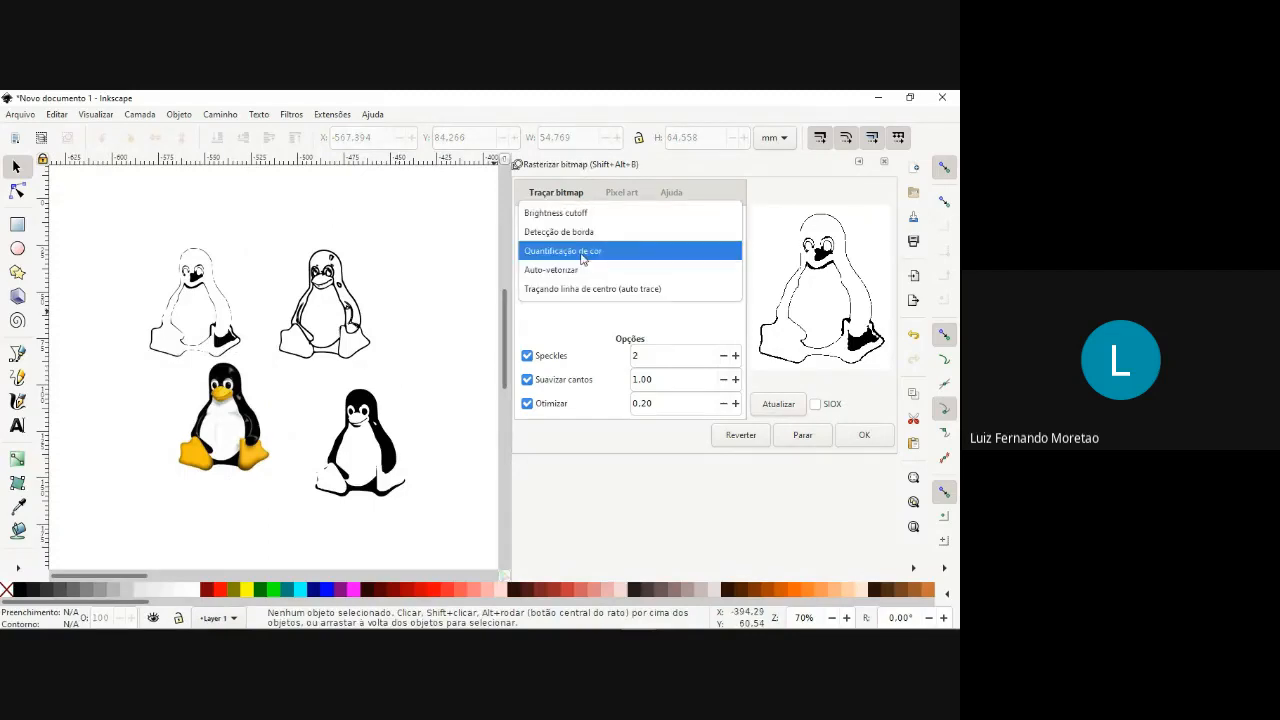
pyautogui.click(236, 398)
pyautogui.click(236, 410)
pyautogui.click(630, 248)
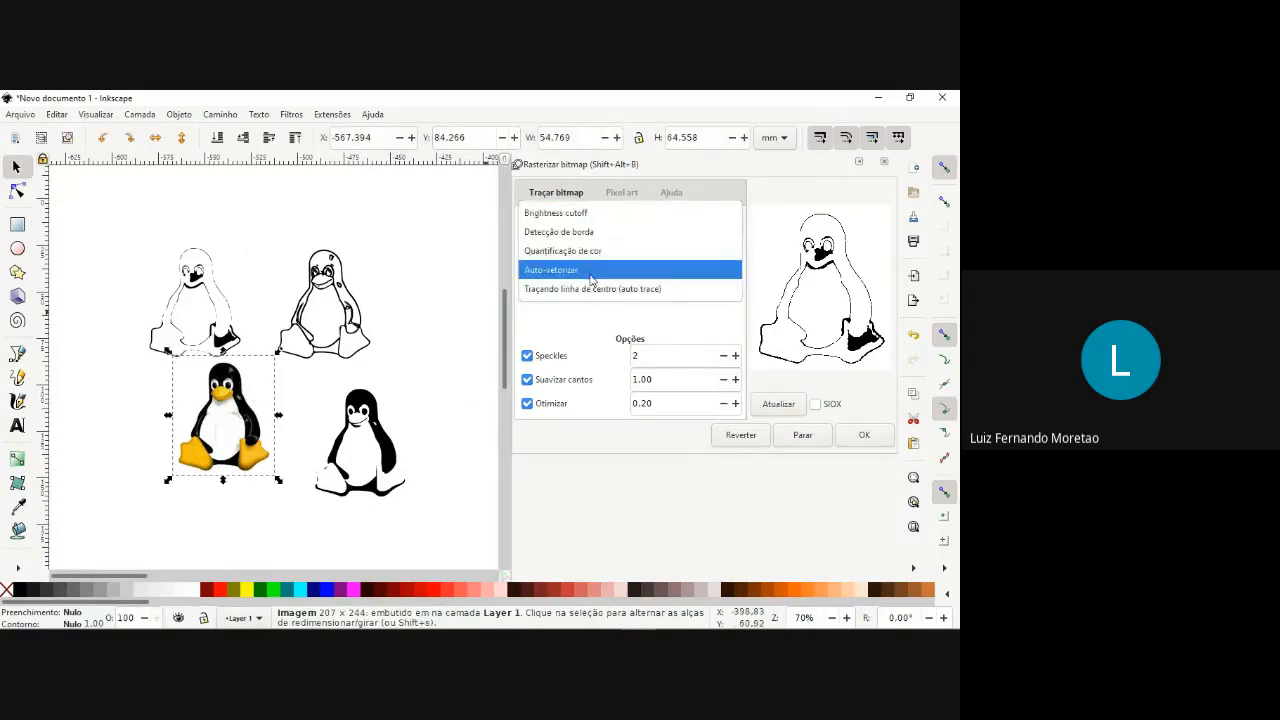
pyautogui.click(600, 268)
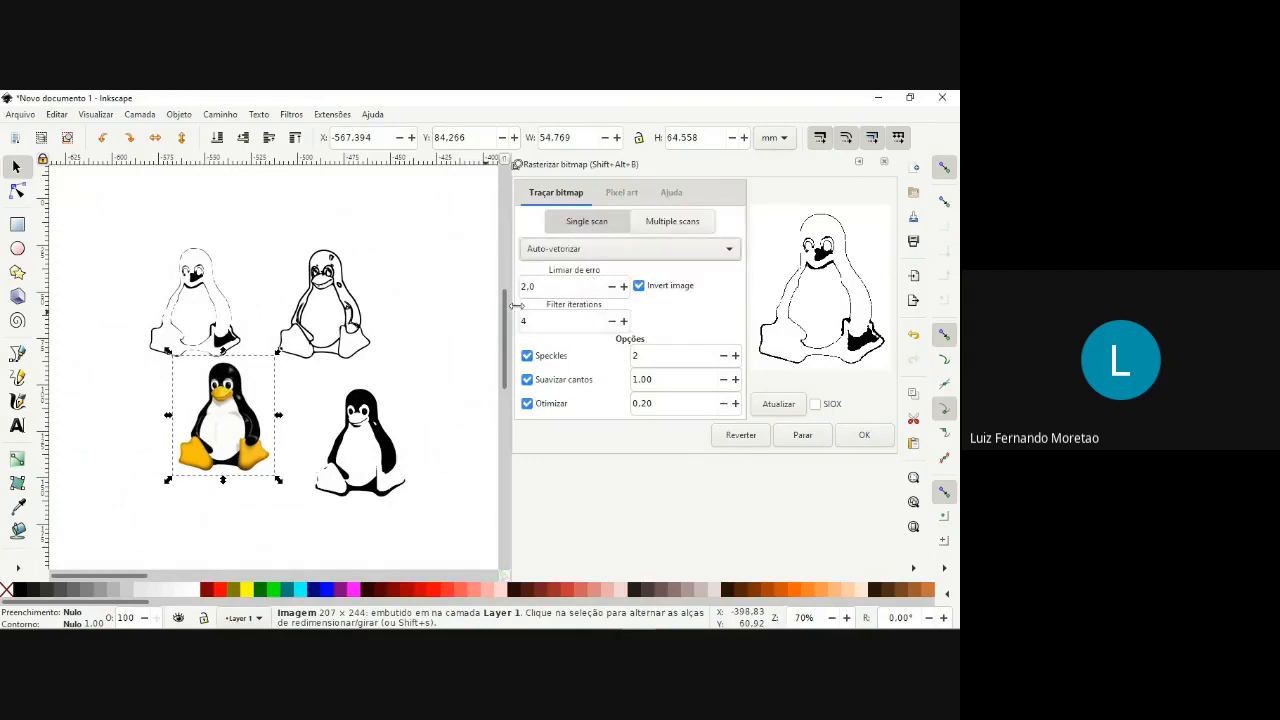
pyautogui.click(780, 405)
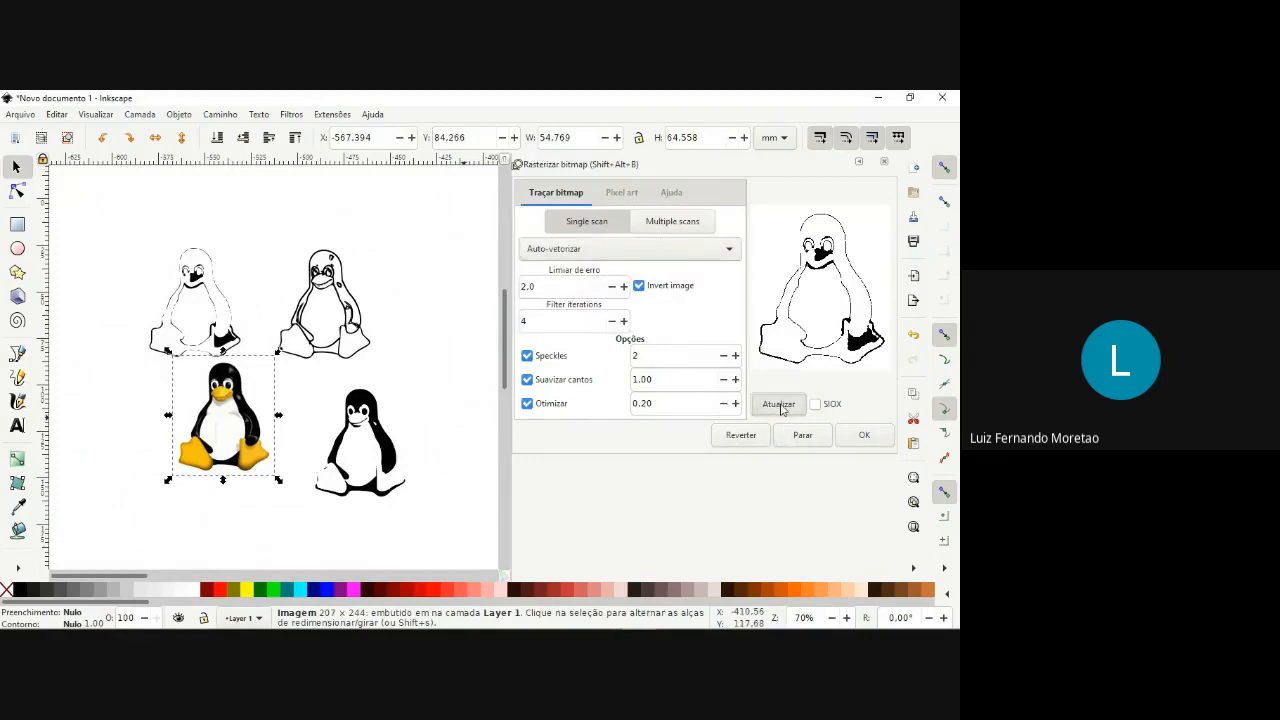
pyautogui.click(858, 436)
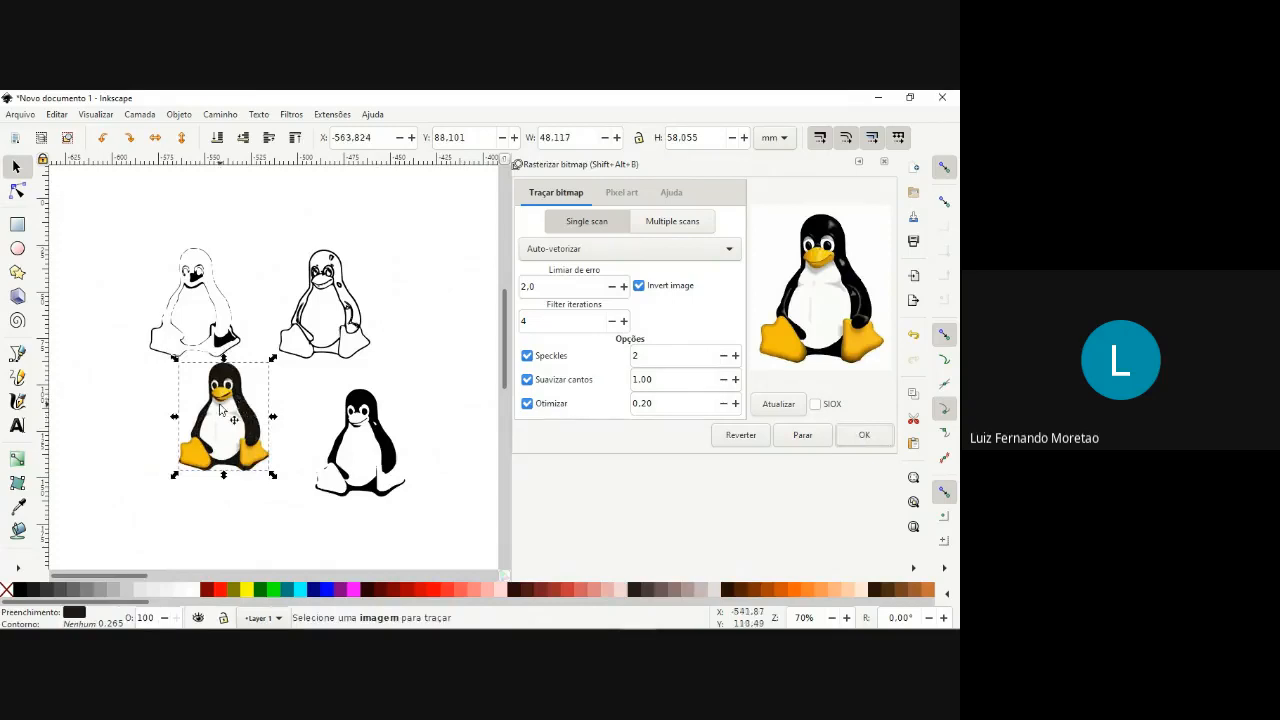
pyautogui.moveTo(222, 414); pyautogui.dragTo(120, 428)
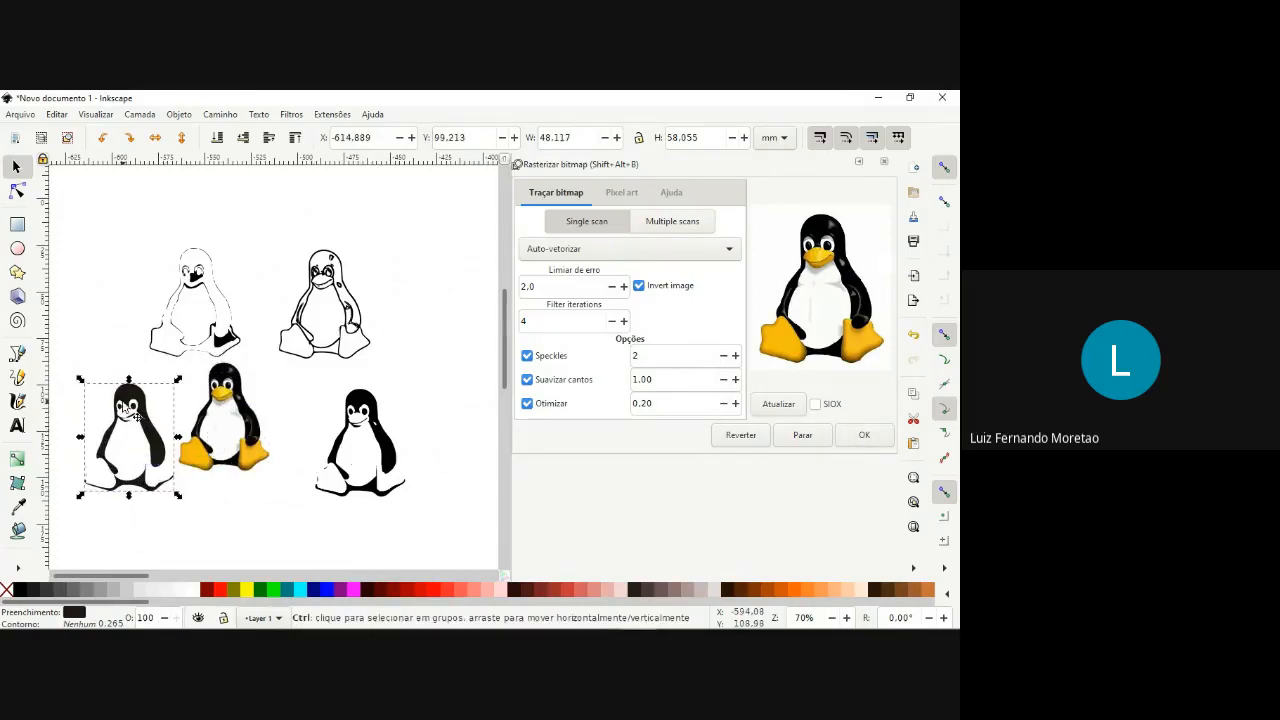
# Inspect the auto-vectorized penguin trace up close and delete it.
pyautogui.scroll(3, 122, 403)
pyautogui.scroll(-3, 169, 388)
pyautogui.scroll(3, 169, 410)
pyautogui.scroll(-3, 209, 418)
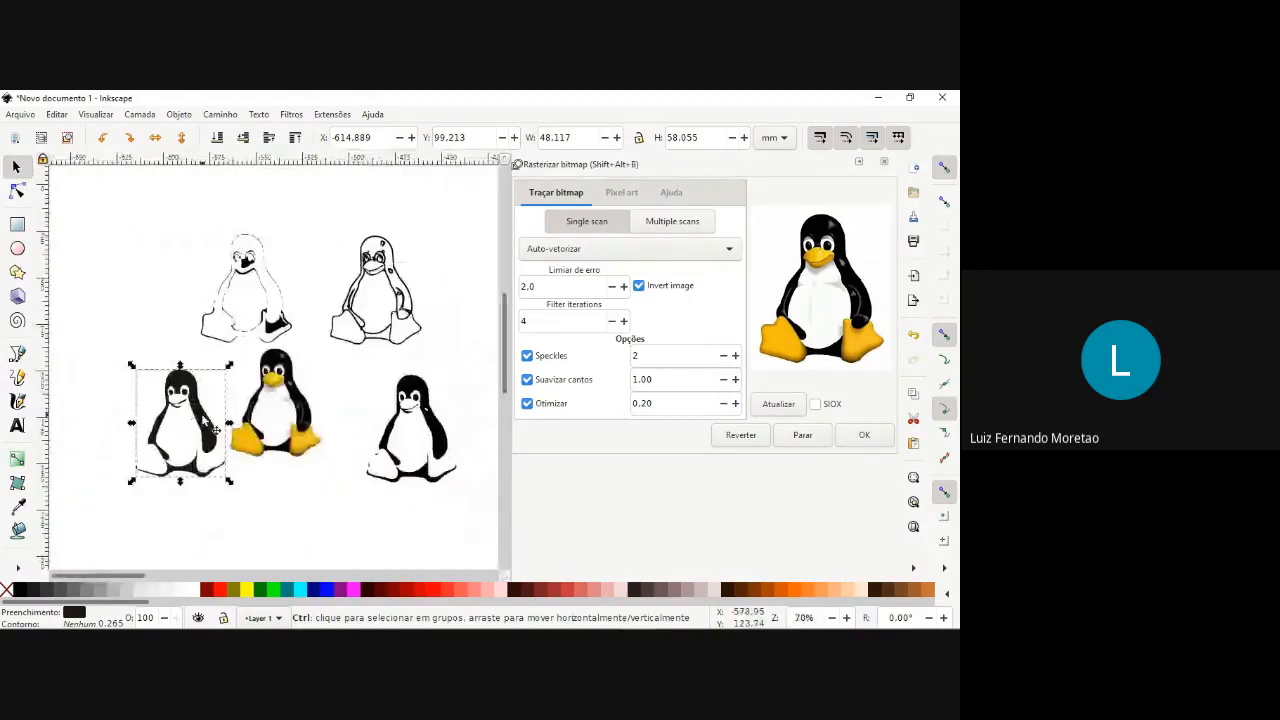
# Trace the original penguin image with Traçando linha de centro (auto trace) and inspect the result beside the original.
pyautogui.click(250, 410)
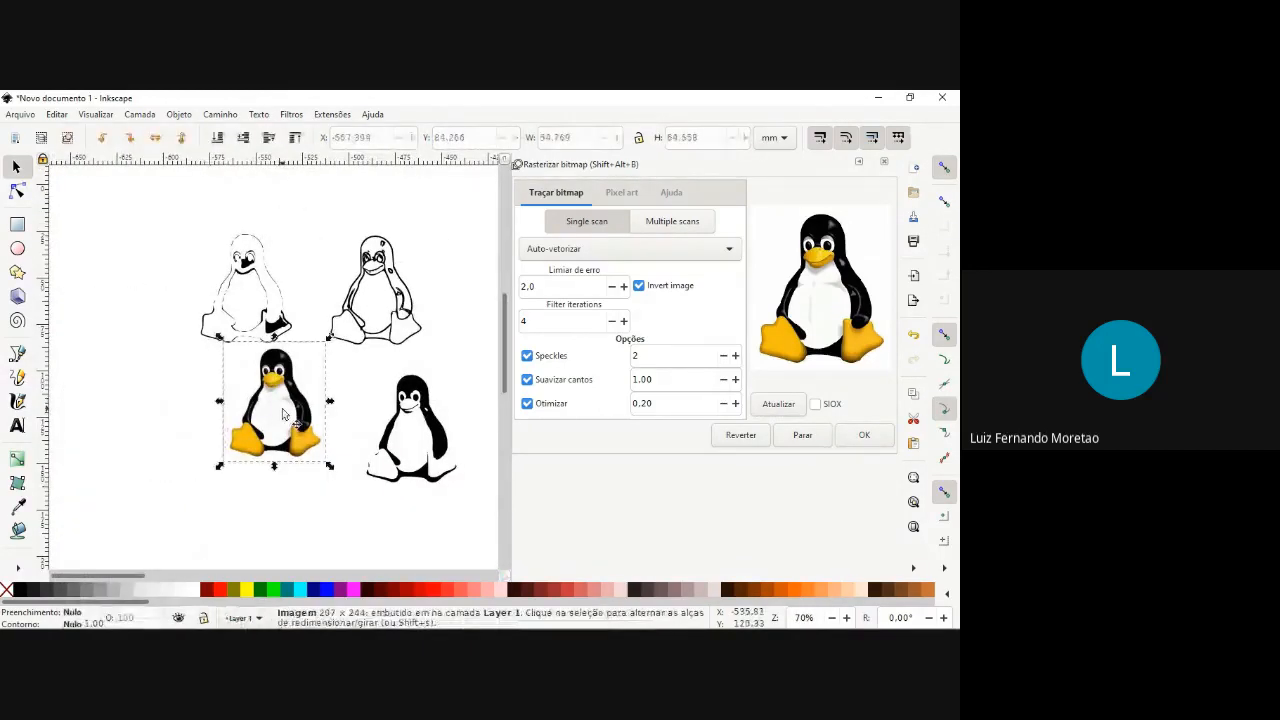
pyautogui.click(571, 252)
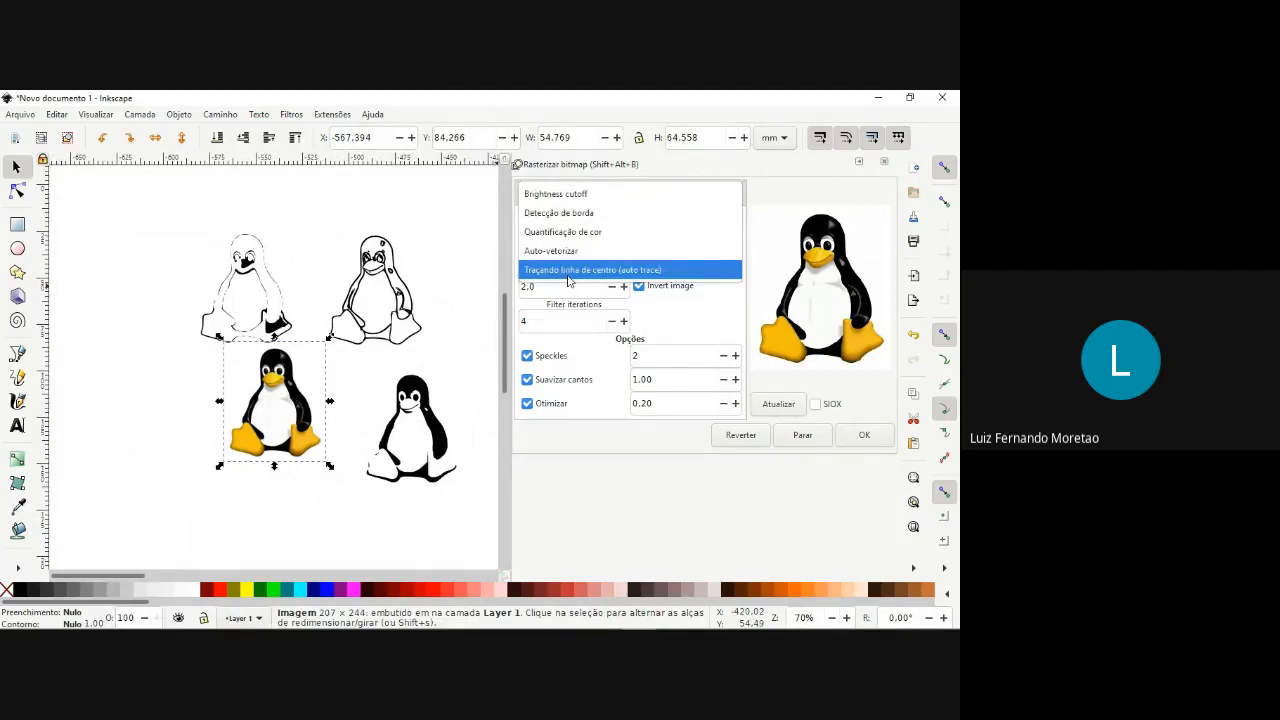
pyautogui.click(567, 279)
pyautogui.moveTo(296, 394)
pyautogui.mouseDown()
pyautogui.moveTo(256, 401)
pyautogui.moveTo(144, 366)
pyautogui.mouseUp()
pyautogui.click(864, 434)
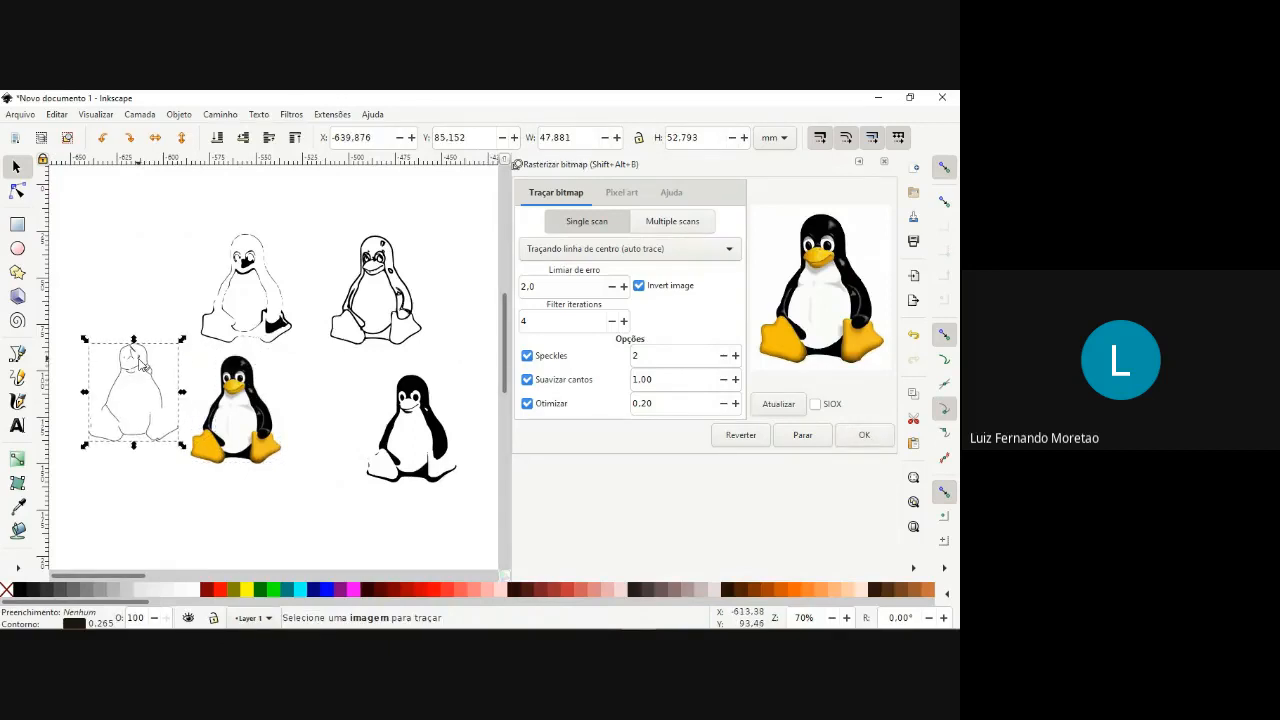
pyautogui.scroll(2, 131, 365)
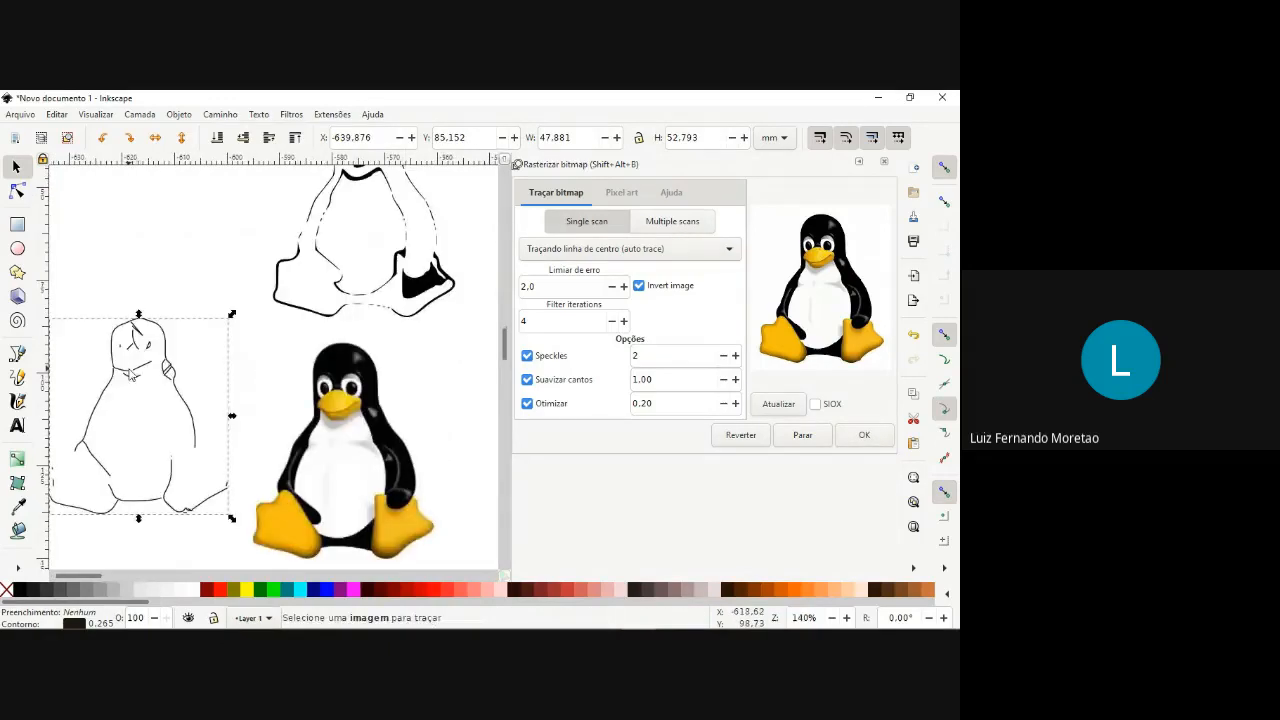
pyautogui.scroll(-2, 131, 375)
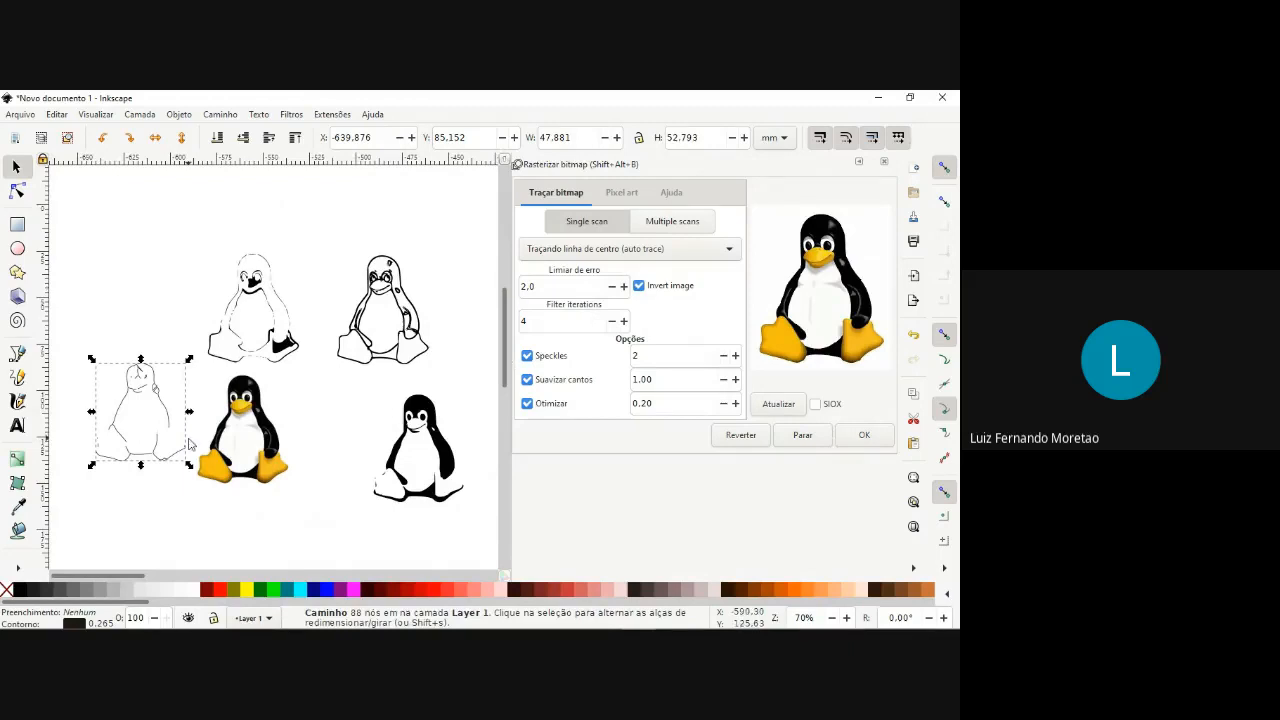
# Delete the centerline trace and the original color penguin image.
pyautogui.press('Delete')
pyautogui.scroll(-3, 190, 444)
pyautogui.moveTo(193, 356); pyautogui.dragTo(330, 476)
pyautogui.click(340, 410)
pyautogui.click(230, 432)
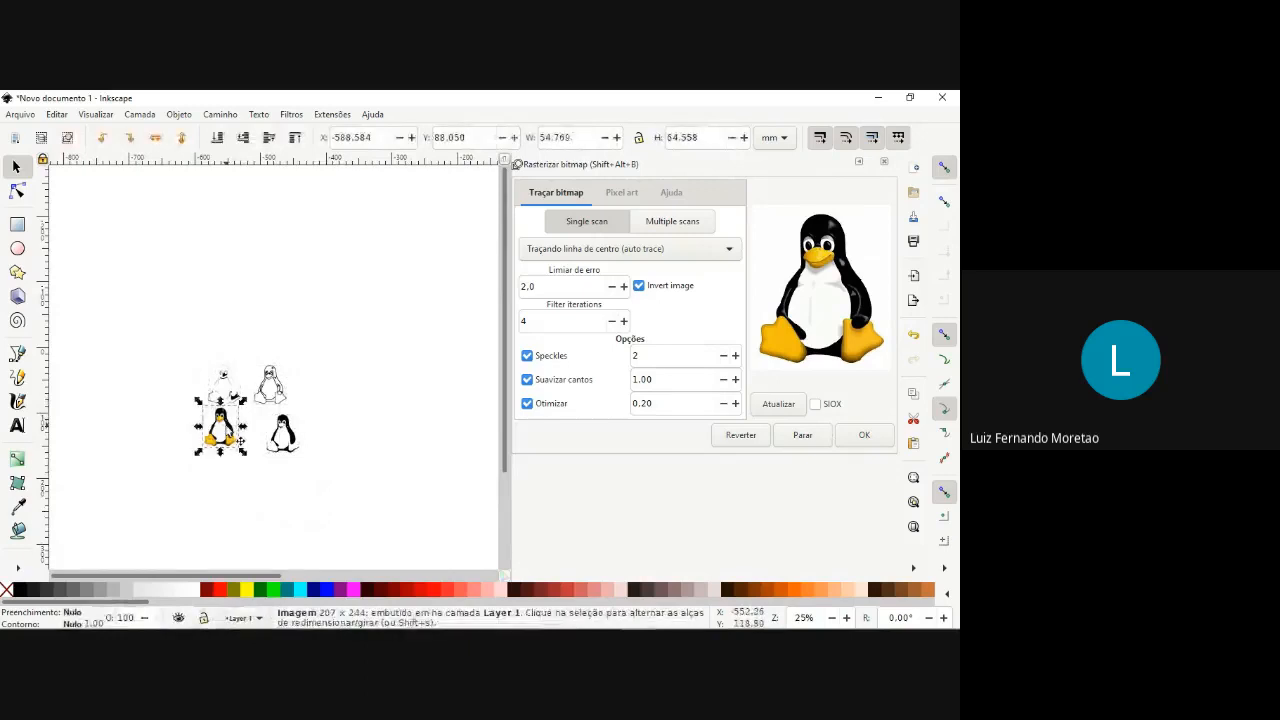
pyautogui.press('Delete')
# Align the three remaining penguin traces by their bottom edges and distribute their right edges evenly.
pyautogui.moveTo(198, 349); pyautogui.dragTo(330, 478)
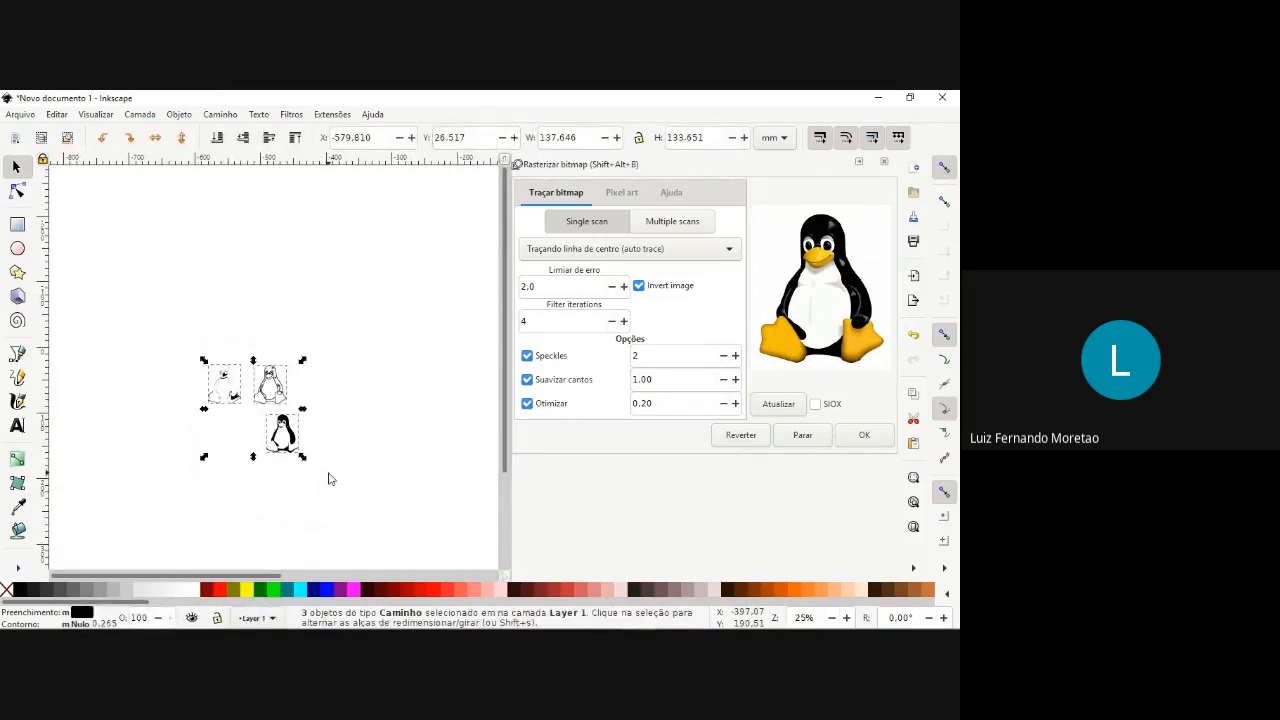
pyautogui.click(180, 115)
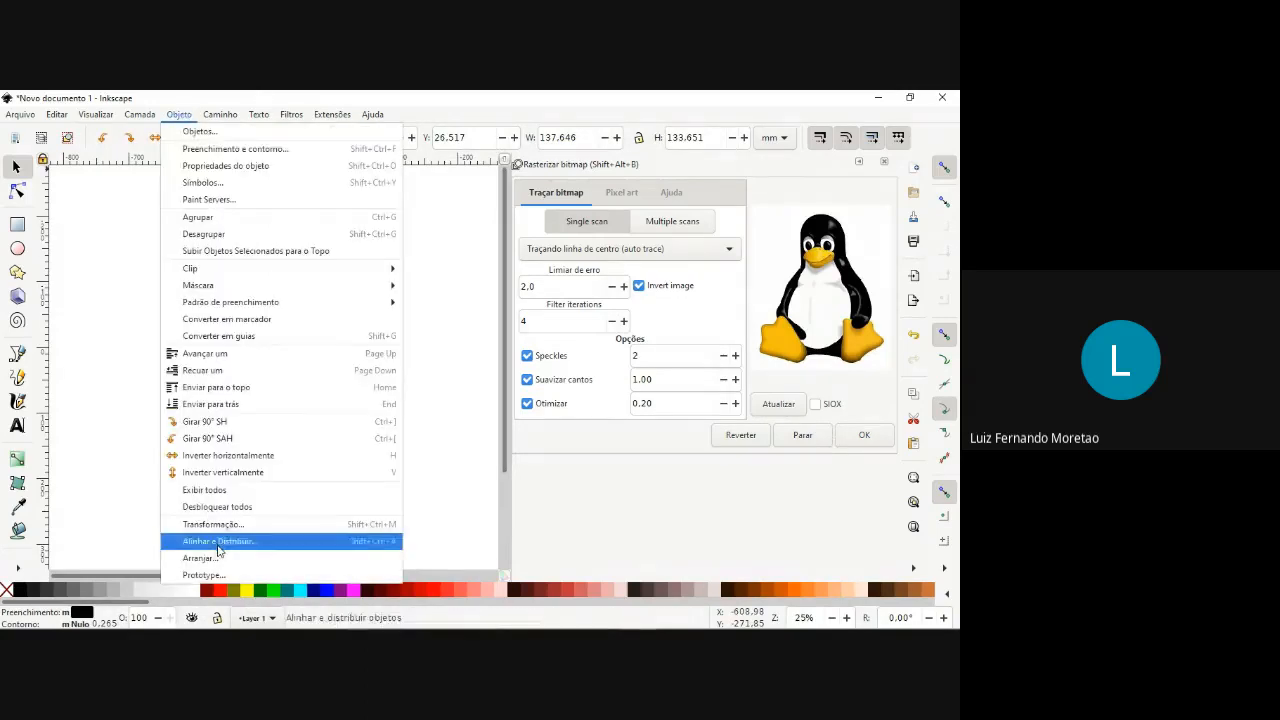
pyautogui.click(218, 541)
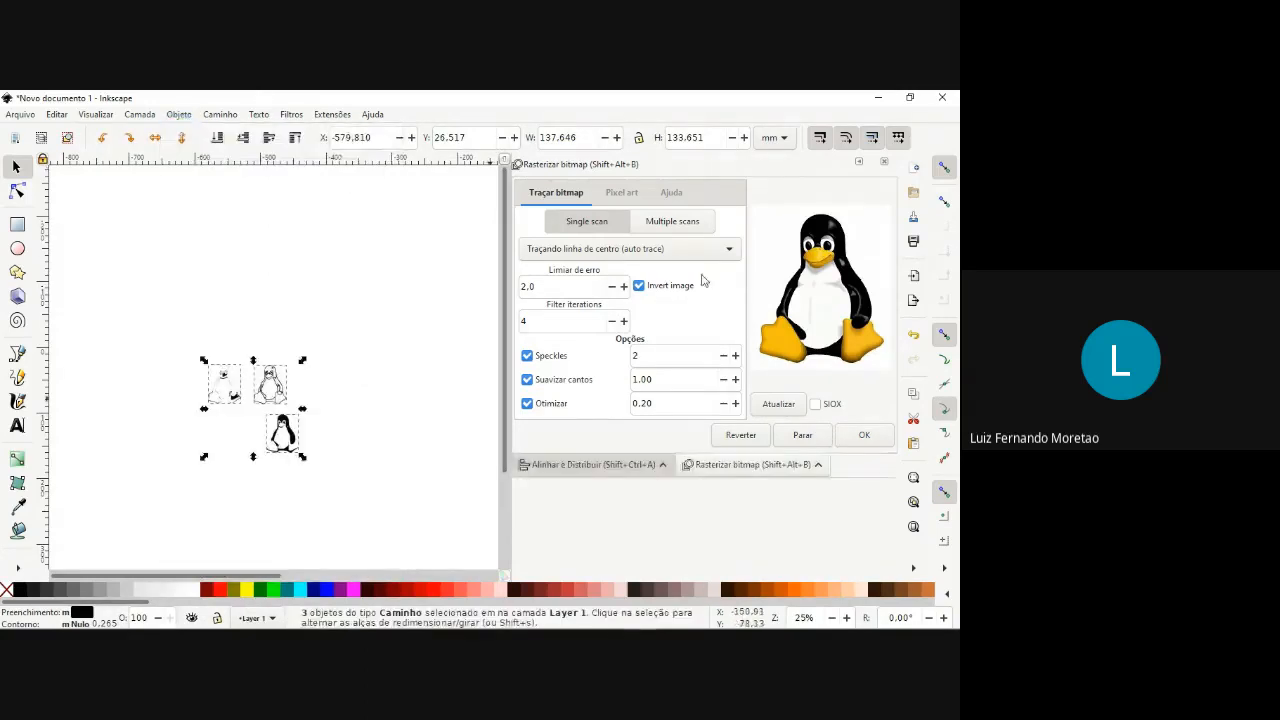
pyautogui.click(885, 162)
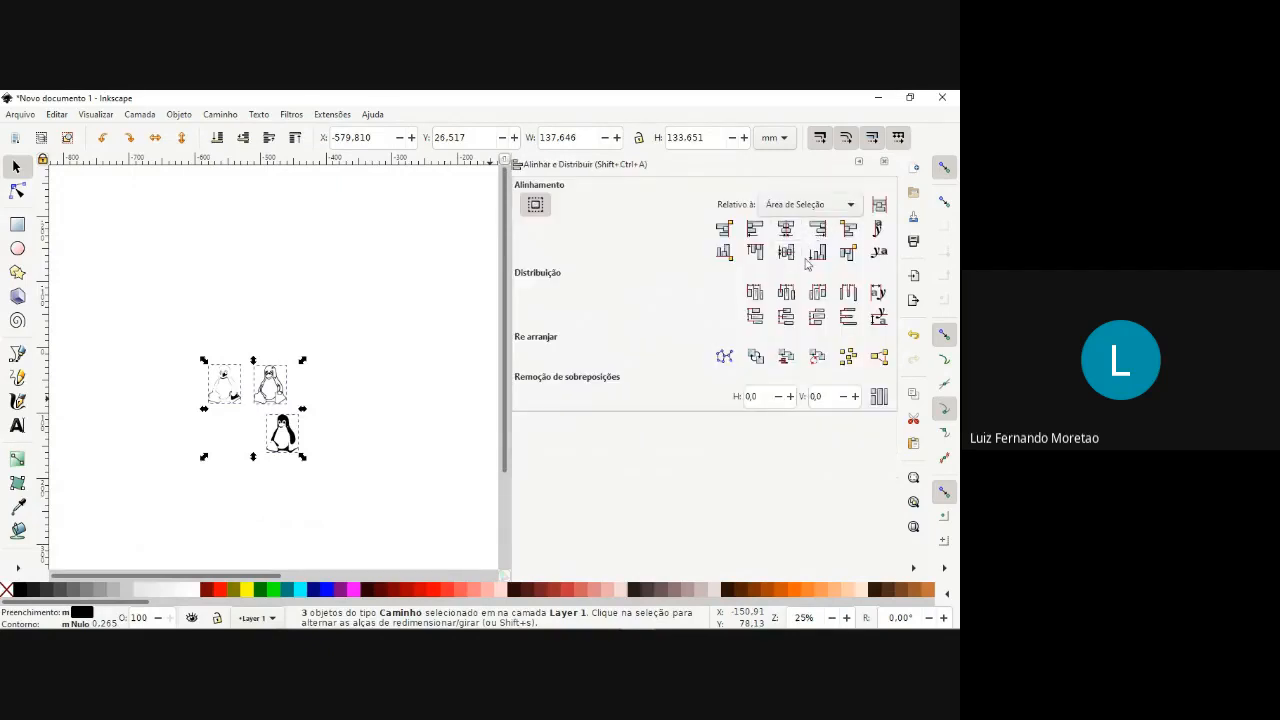
pyautogui.click(816, 254)
pyautogui.click(818, 293)
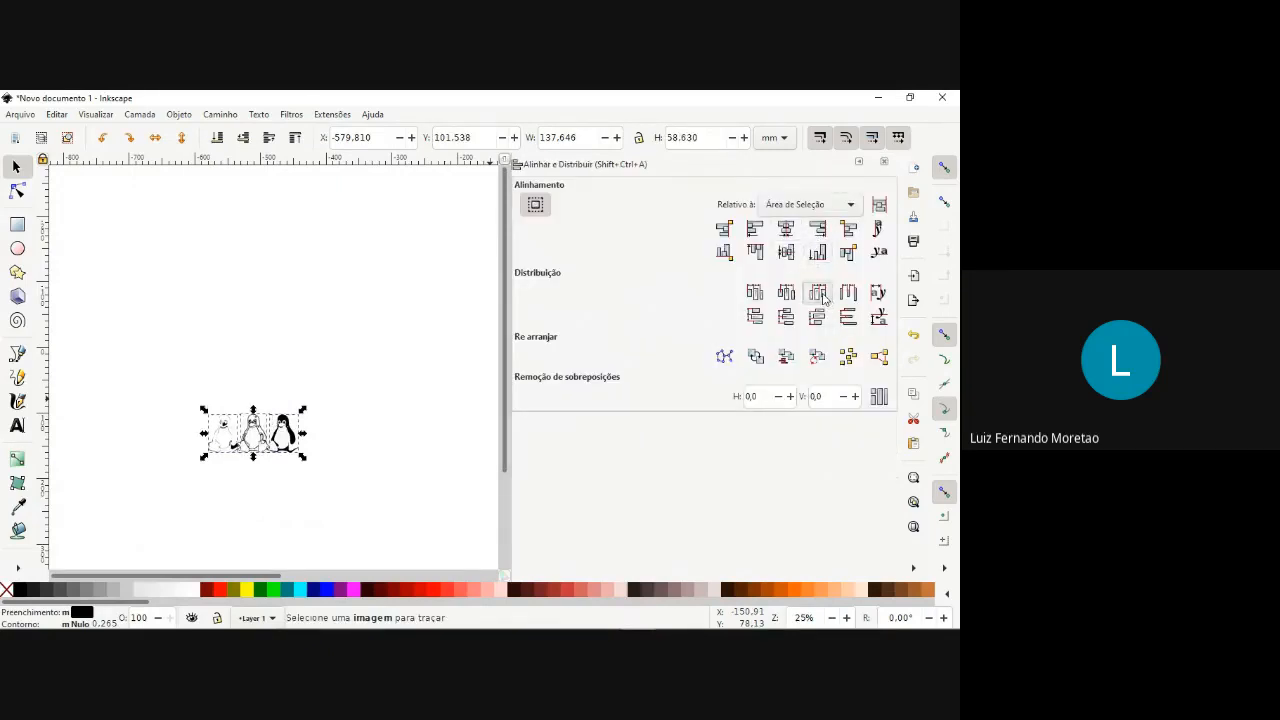
pyautogui.click(375, 405)
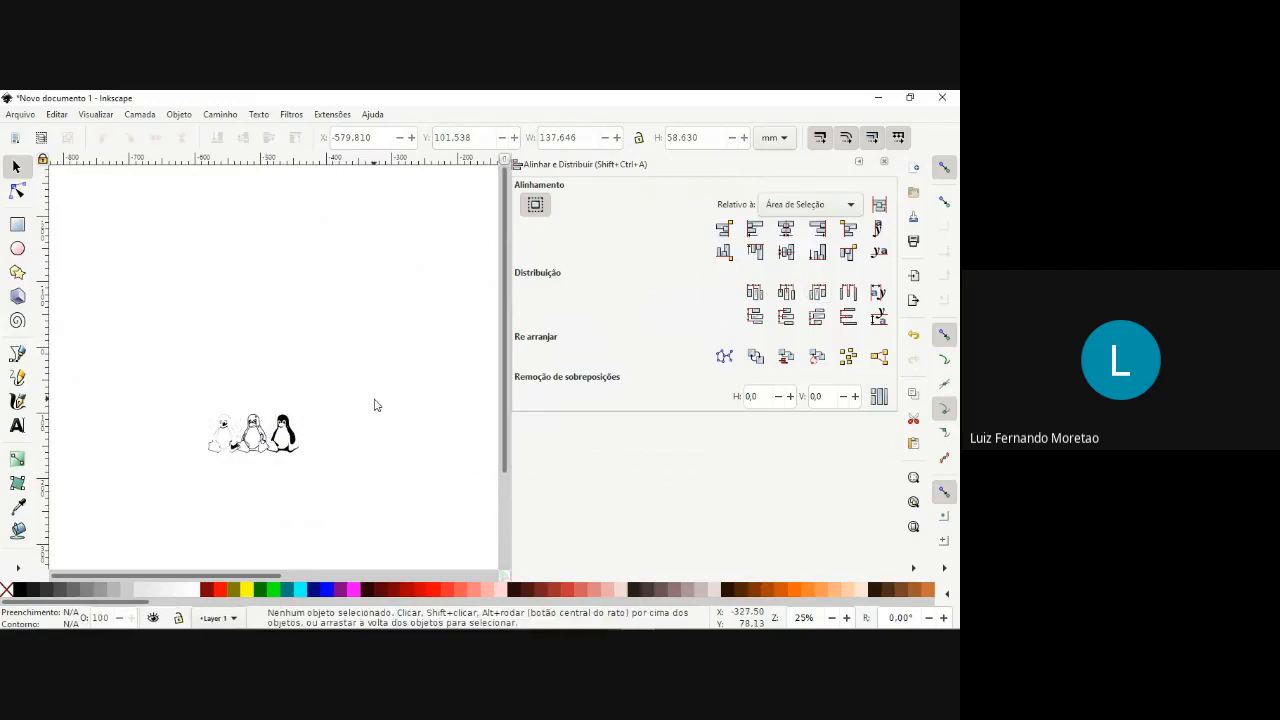
pyautogui.scroll(3, 403, 406)
pyautogui.scroll(-1, 300, 395)
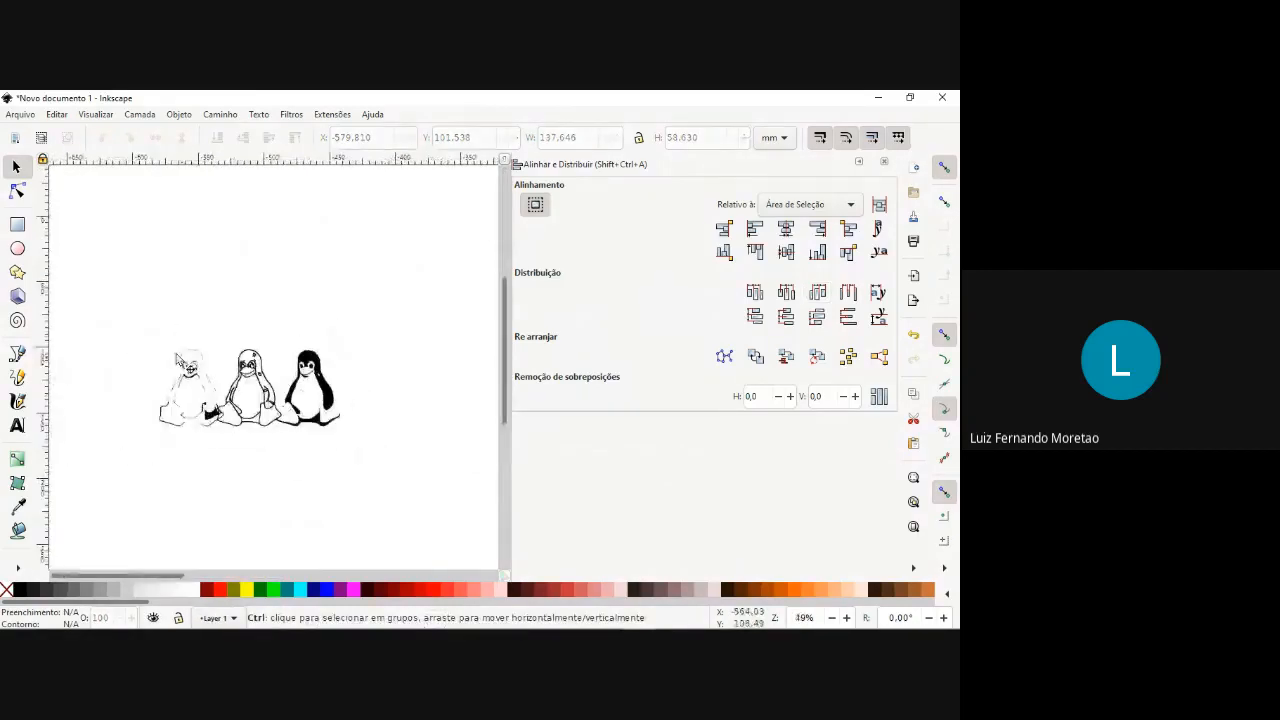
pyautogui.moveTo(132, 327); pyautogui.dragTo(400, 470)
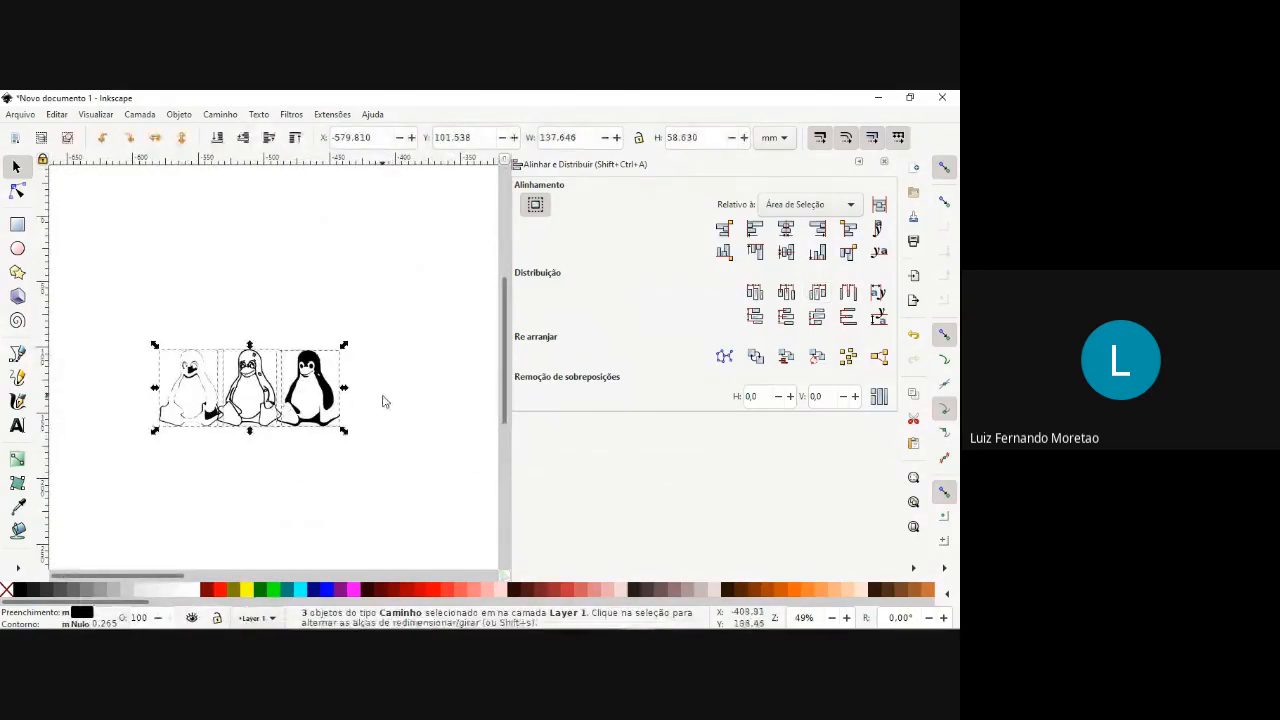
pyautogui.click(382, 401)
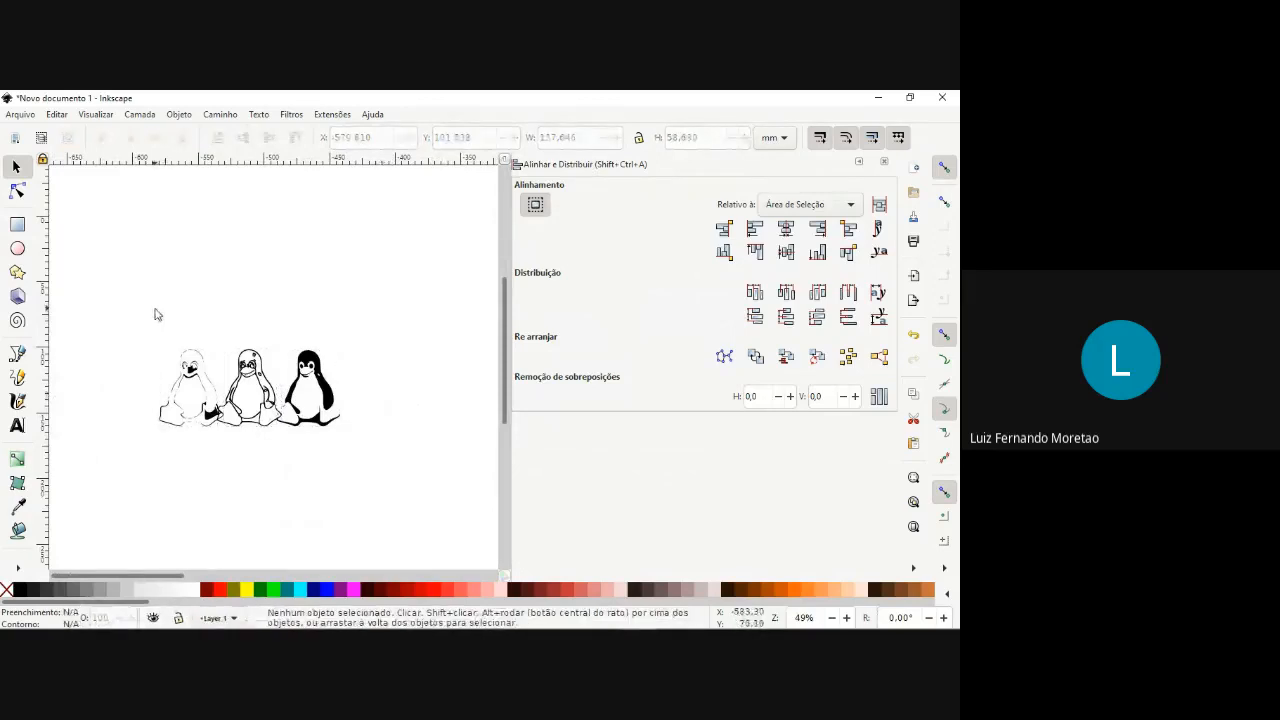
# Group the three penguin traces and save the drawing to the desktop as desenhando in Desktop Cutting Plotter (AutoCAD DXF R14) format.
pyautogui.moveTo(156, 331); pyautogui.dragTo(354, 440)
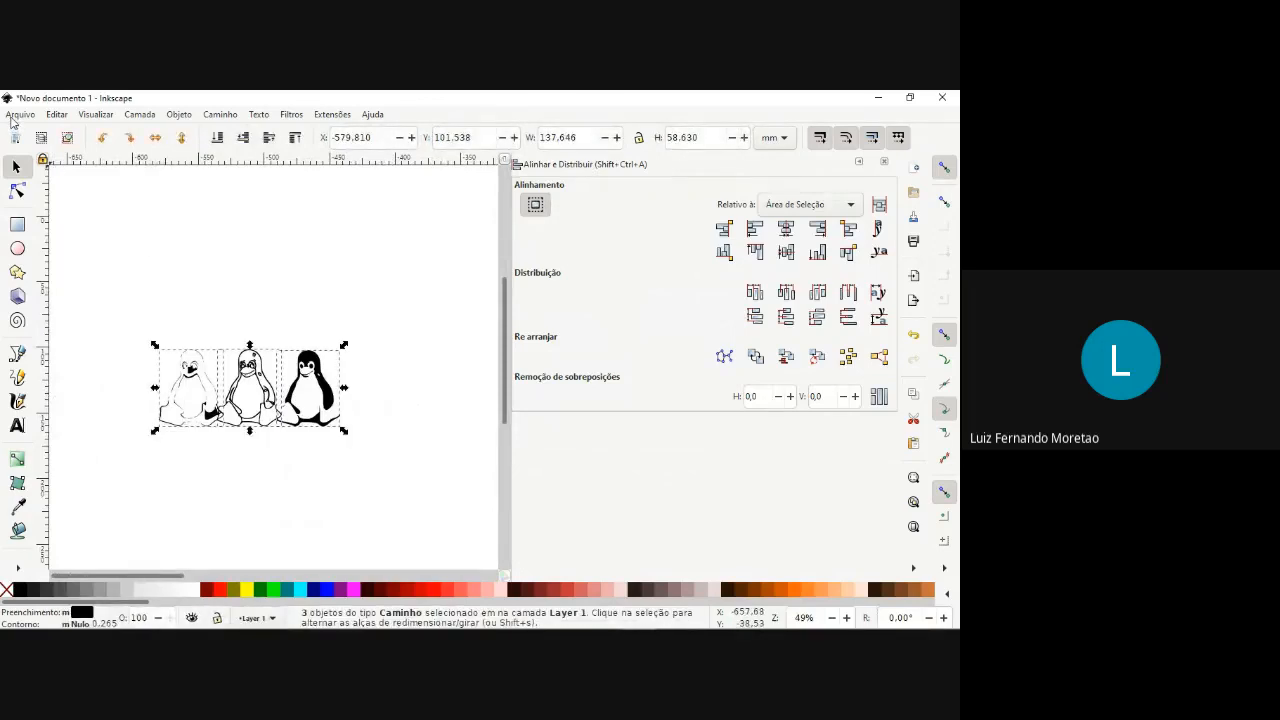
pyautogui.hotkey('ctrl', 'g')
pyautogui.click(22, 114)
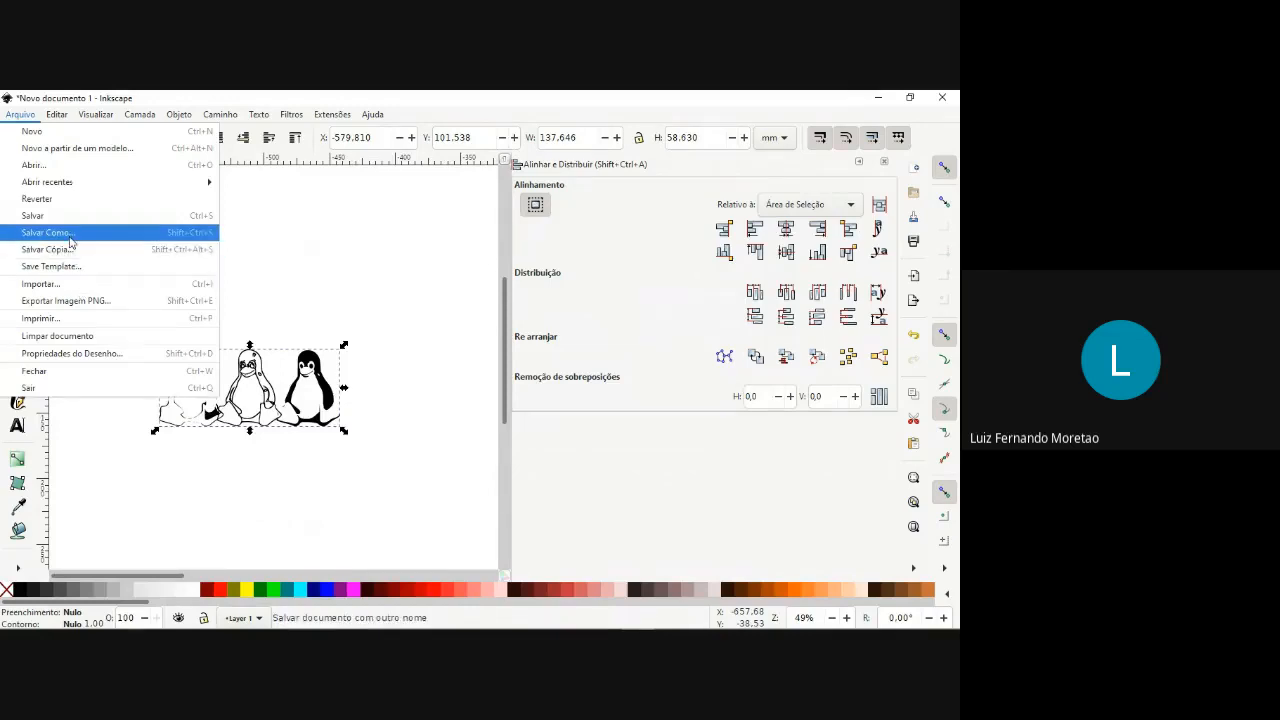
pyautogui.click(70, 236)
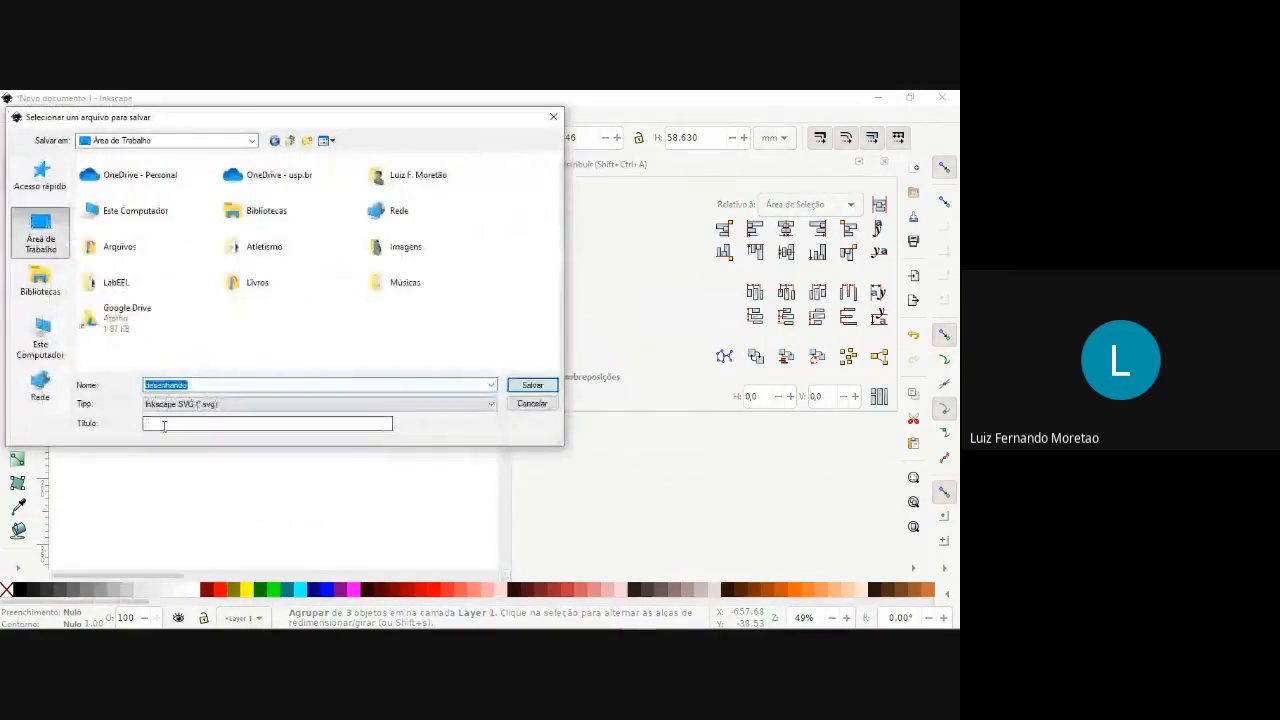
pyautogui.click(200, 404)
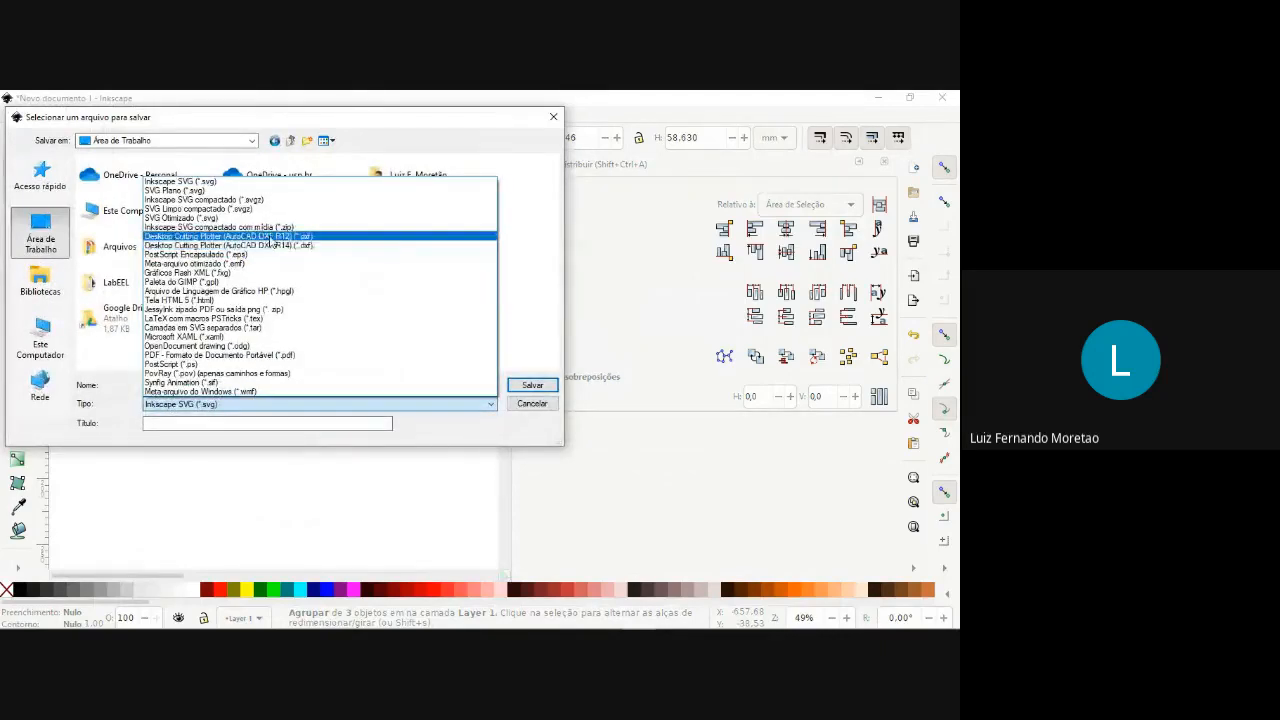
pyautogui.click(290, 245)
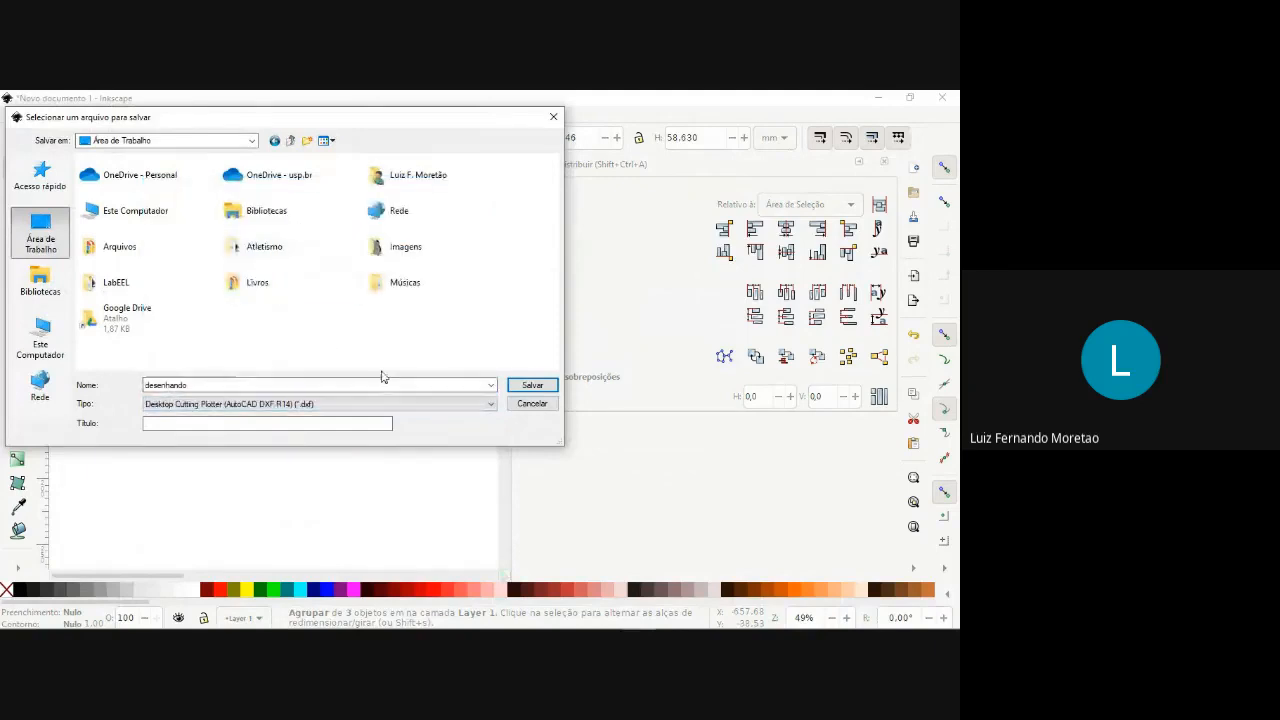
pyautogui.click(531, 388)
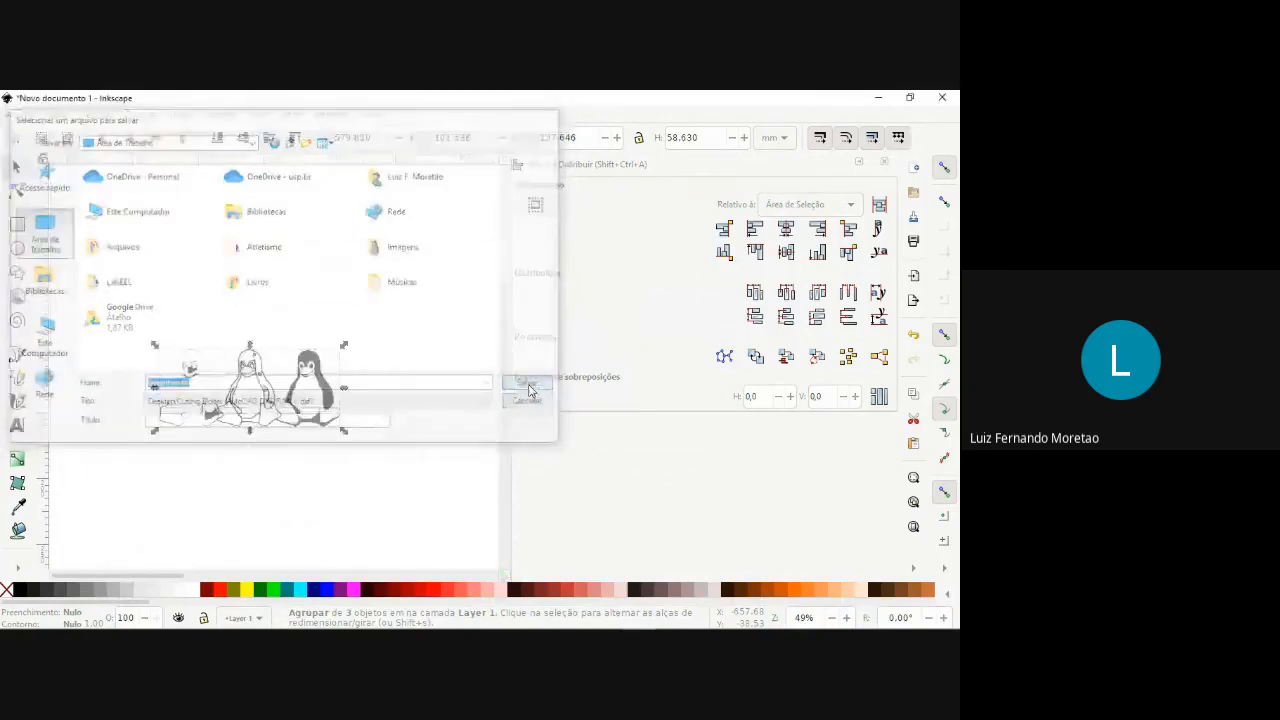
pyautogui.click(595, 498)
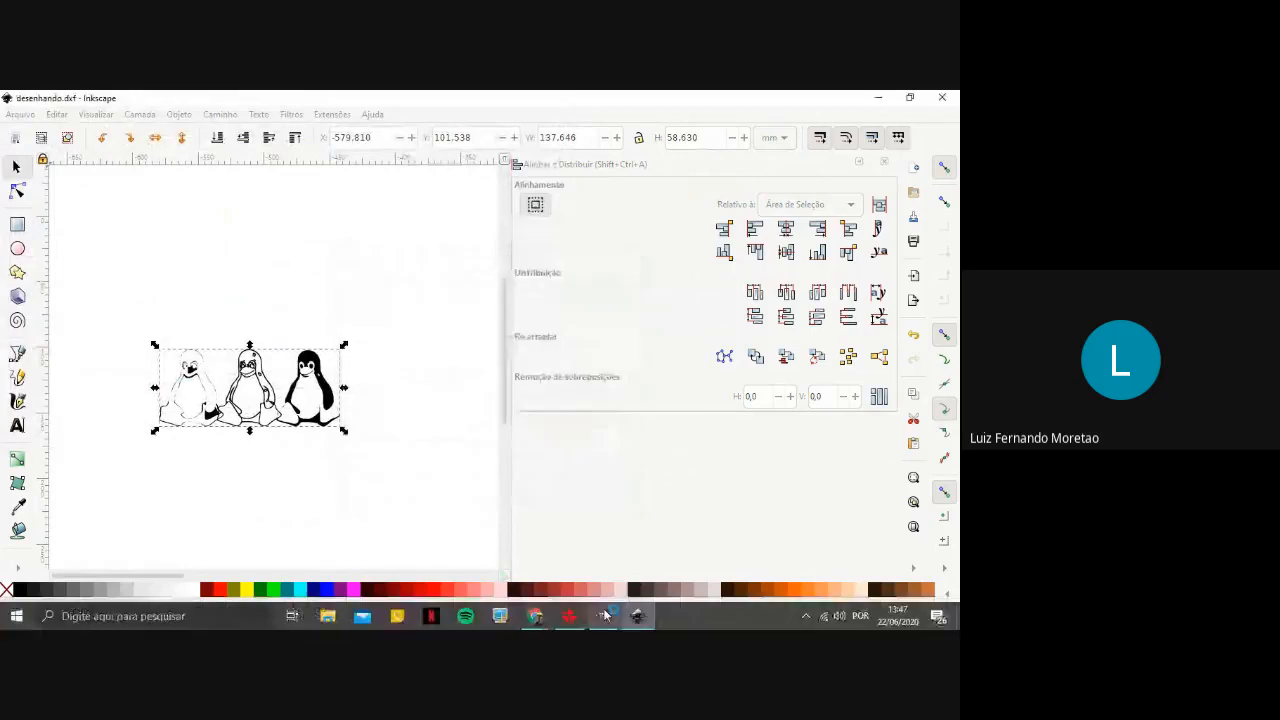
# Switch to the laser cutting program and delete everything in its current drawing.
pyautogui.moveTo(570, 622)
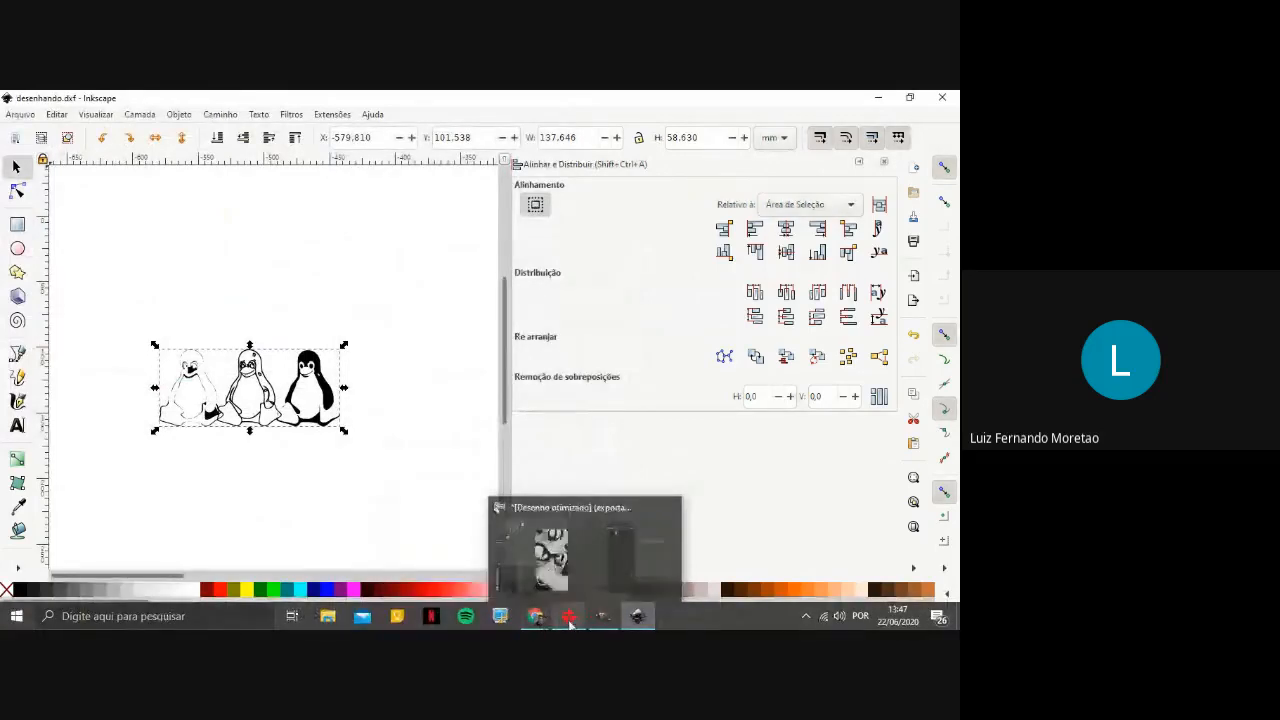
pyautogui.click(570, 623)
pyautogui.hotkey('ctrl', 'a')
pyautogui.press('Delete')
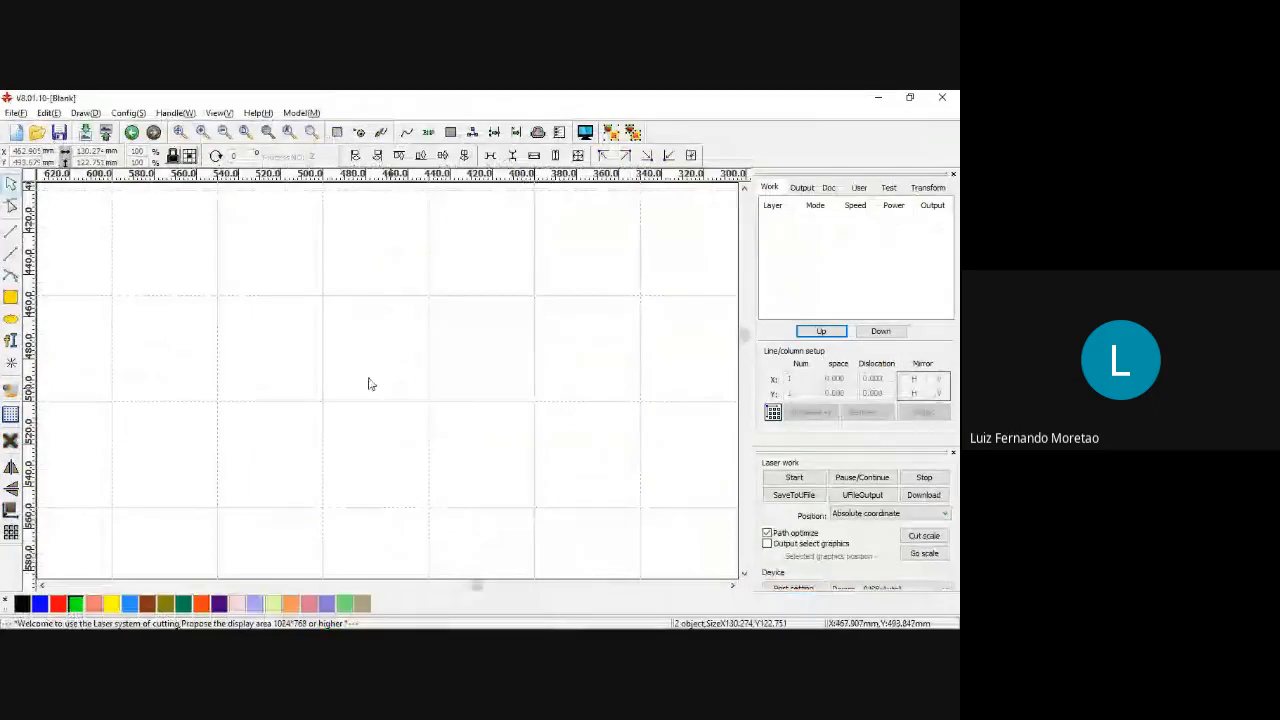
# Import the AutoCAD file desenhando from Área de Trabalho and deselect the imported penguin outlines.
pyautogui.click(15, 112)
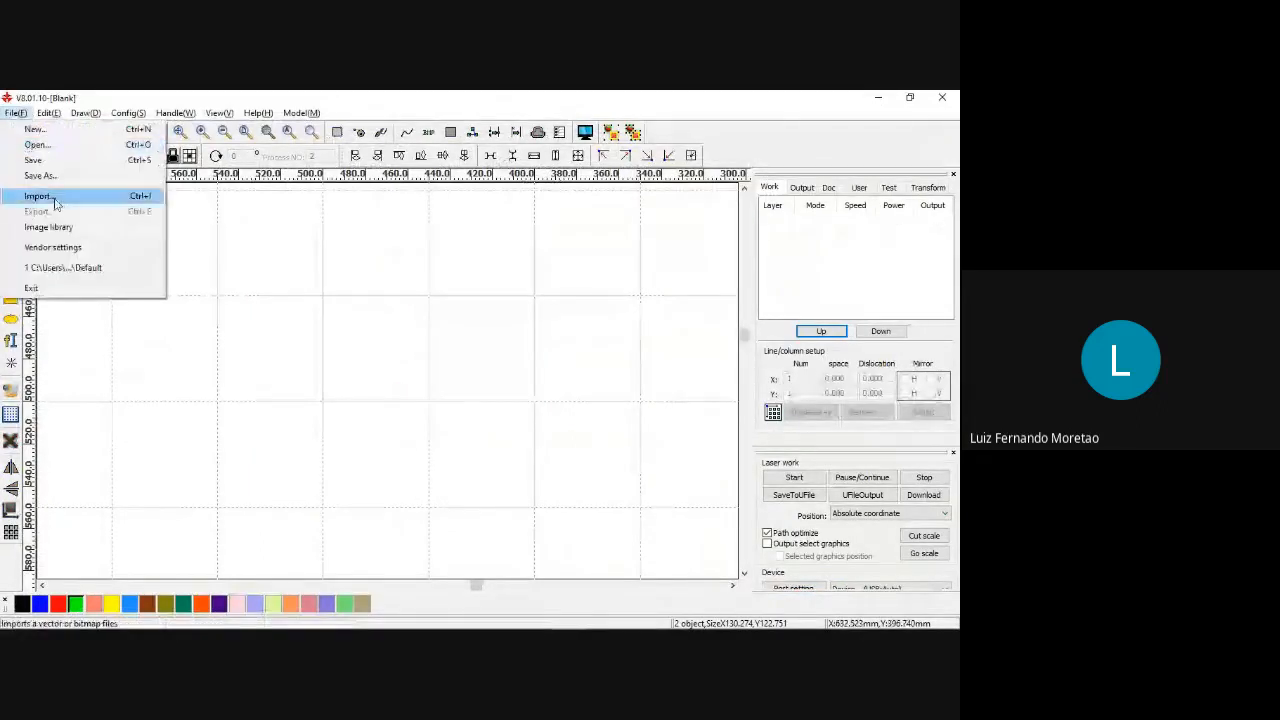
pyautogui.click(38, 196)
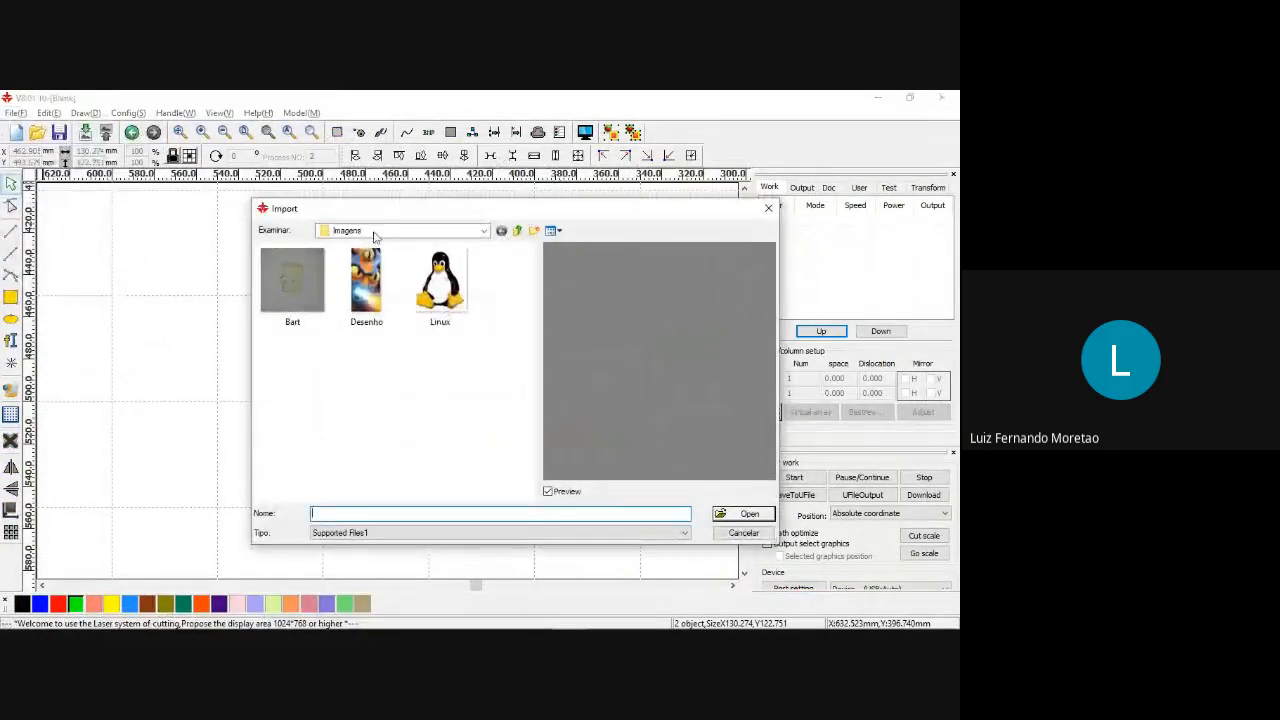
pyautogui.click(434, 232)
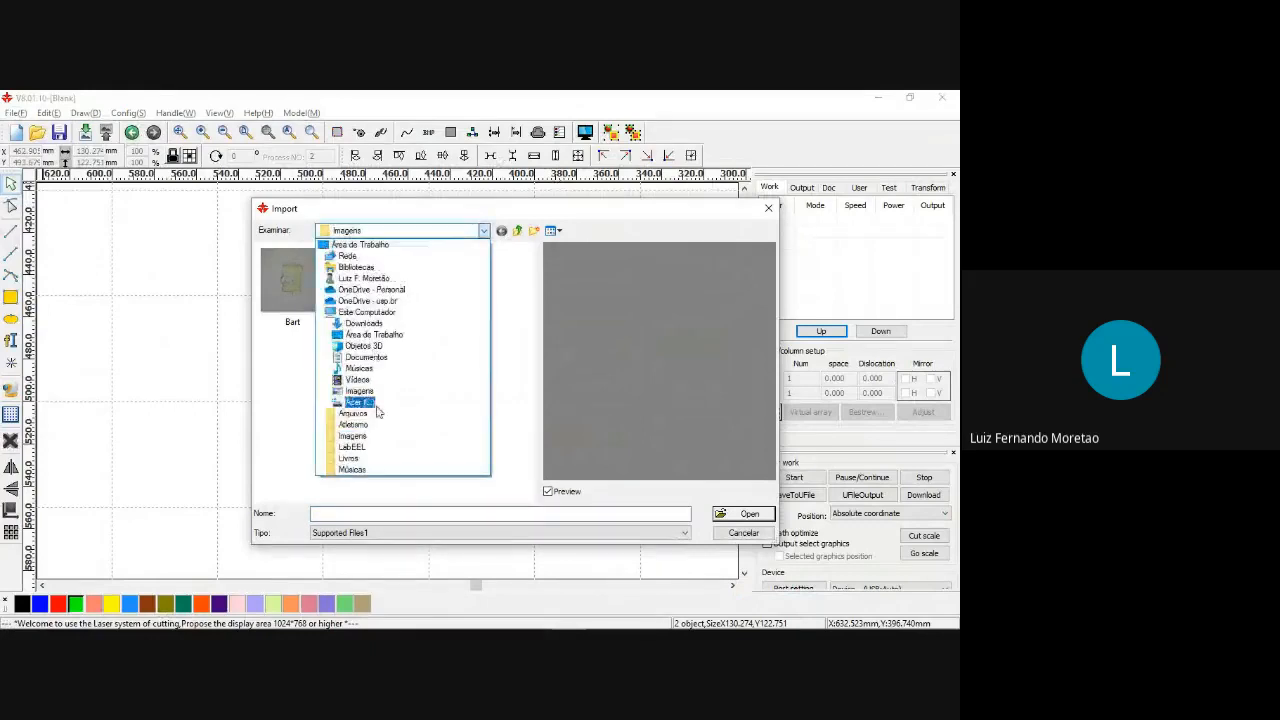
pyautogui.click(360, 244)
pyautogui.scroll(-3, 400, 350)
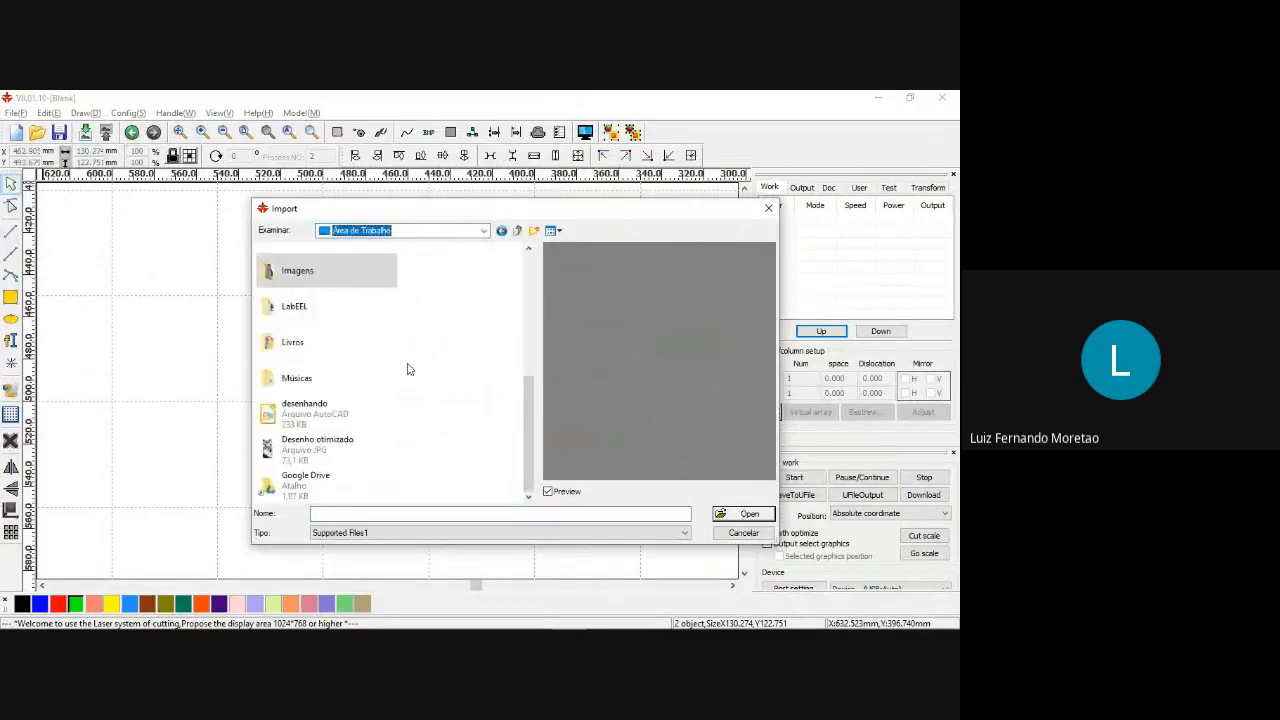
pyautogui.scroll(2, 349, 374)
pyautogui.scroll(-2, 349, 374)
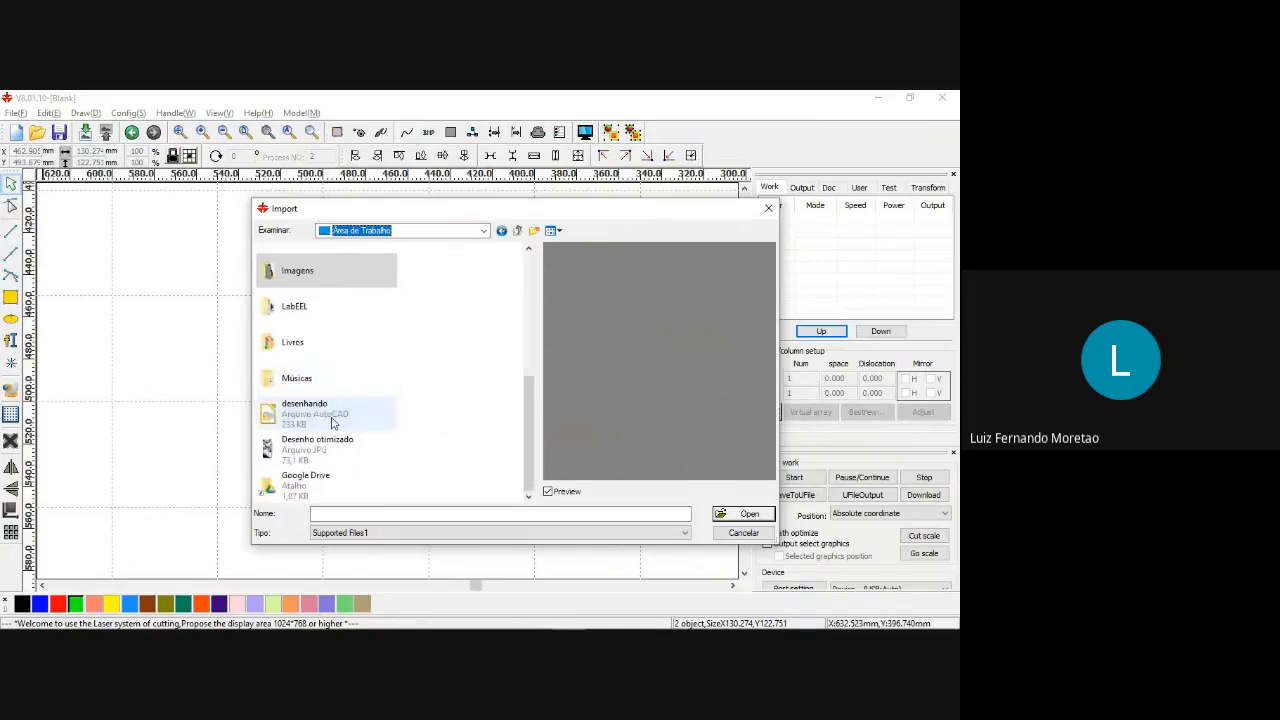
pyautogui.doubleClick(323, 421)
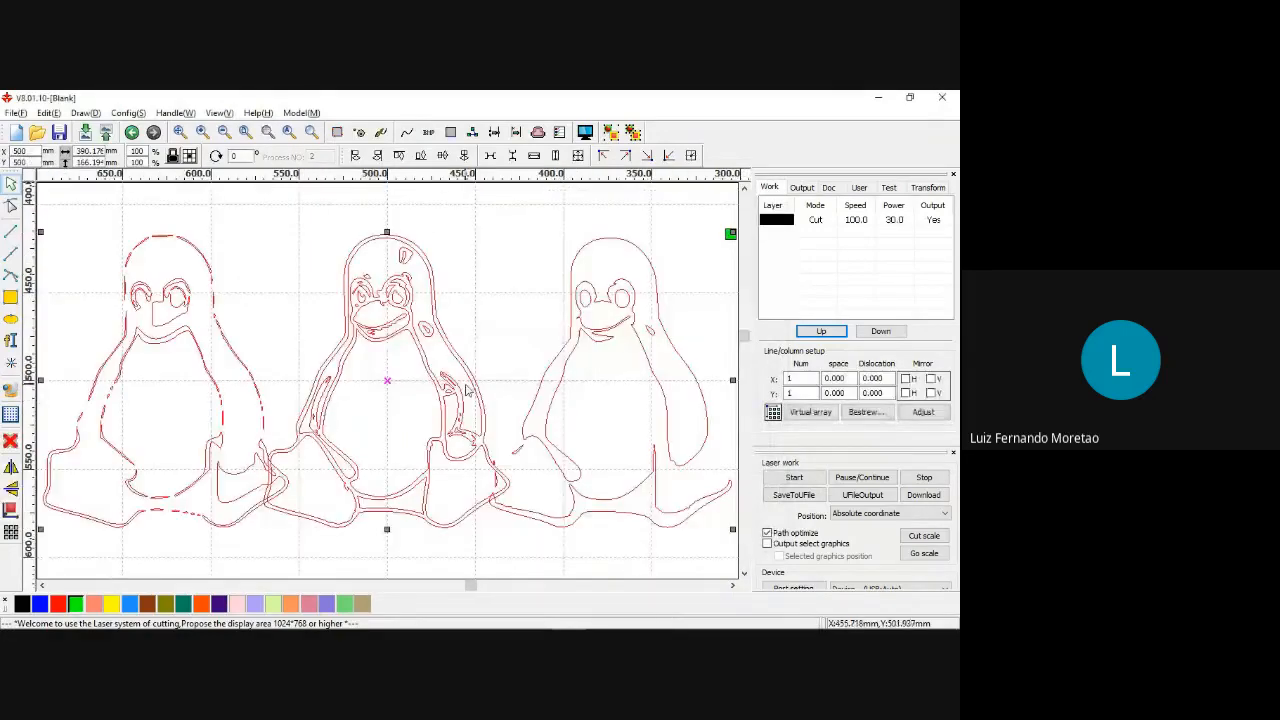
pyautogui.click(677, 361)
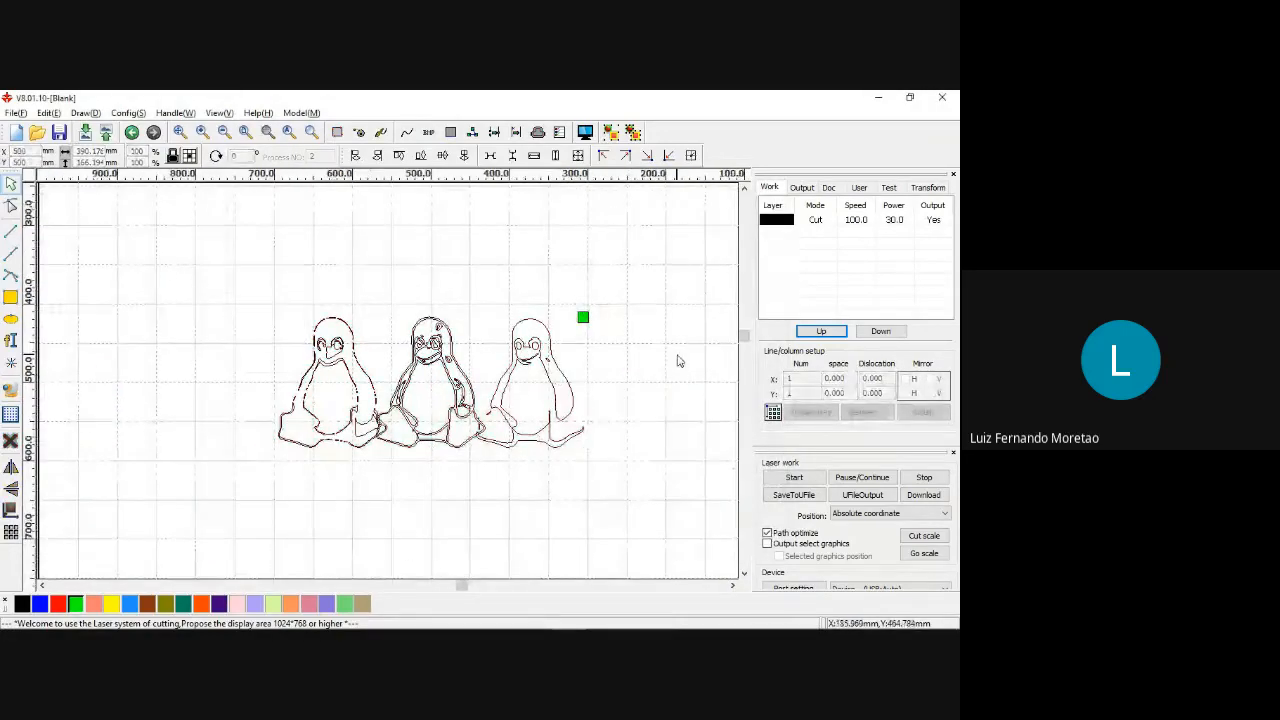
# Try to separate the left penguin outline from the middle one, and undo the move.
pyautogui.scroll(1, 382, 380)
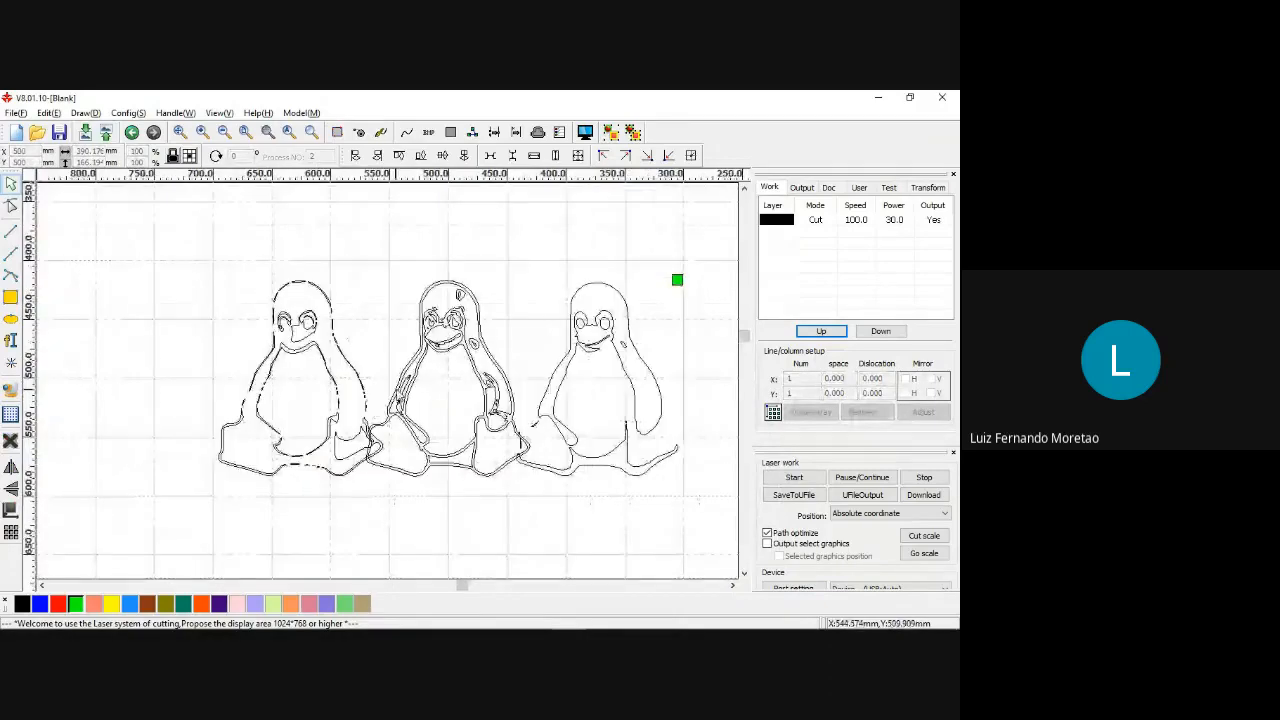
pyautogui.scroll(1, 386, 385)
pyautogui.scroll(-2, 394, 385)
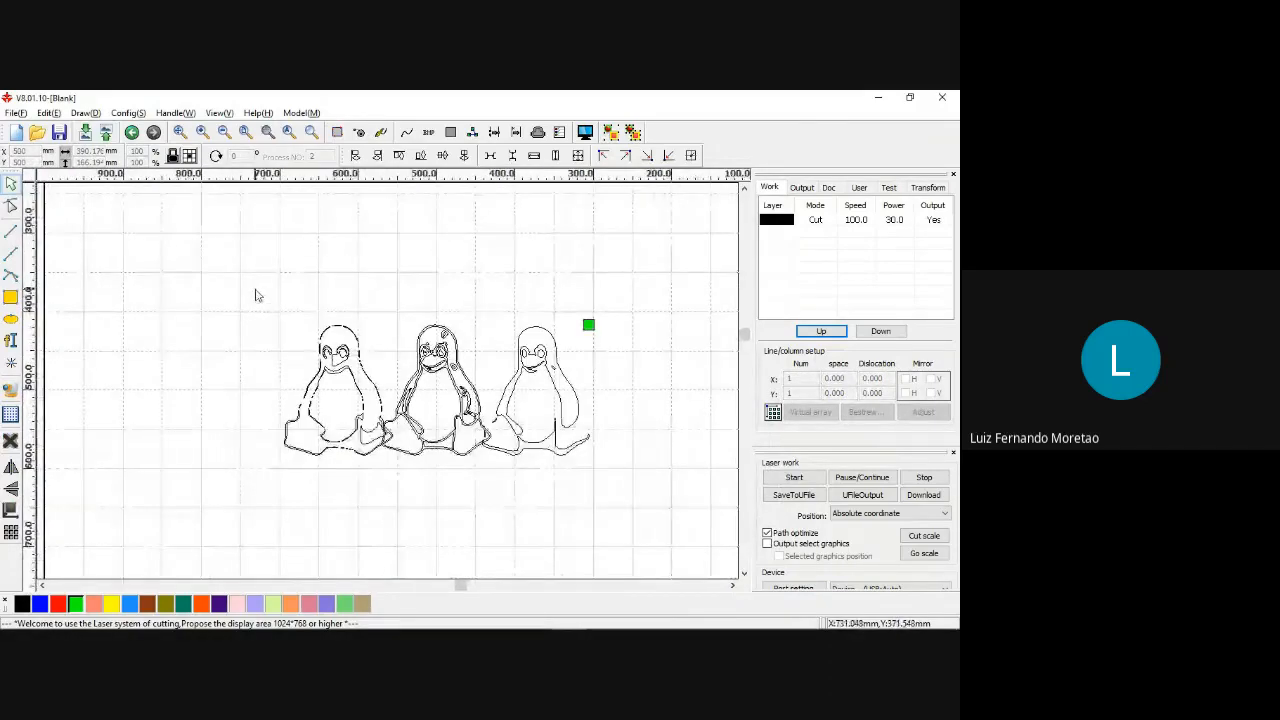
pyautogui.moveTo(254, 290); pyautogui.dragTo(393, 474)
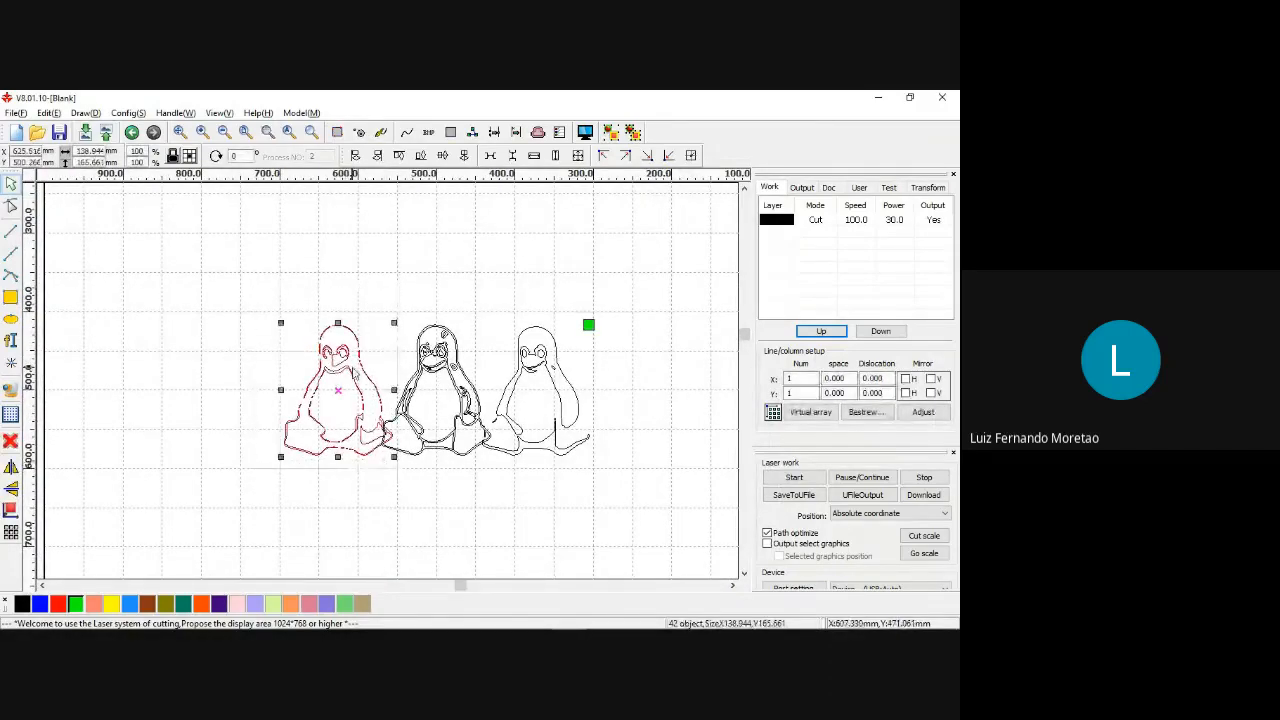
pyautogui.moveTo(360, 376); pyautogui.dragTo(289, 380)
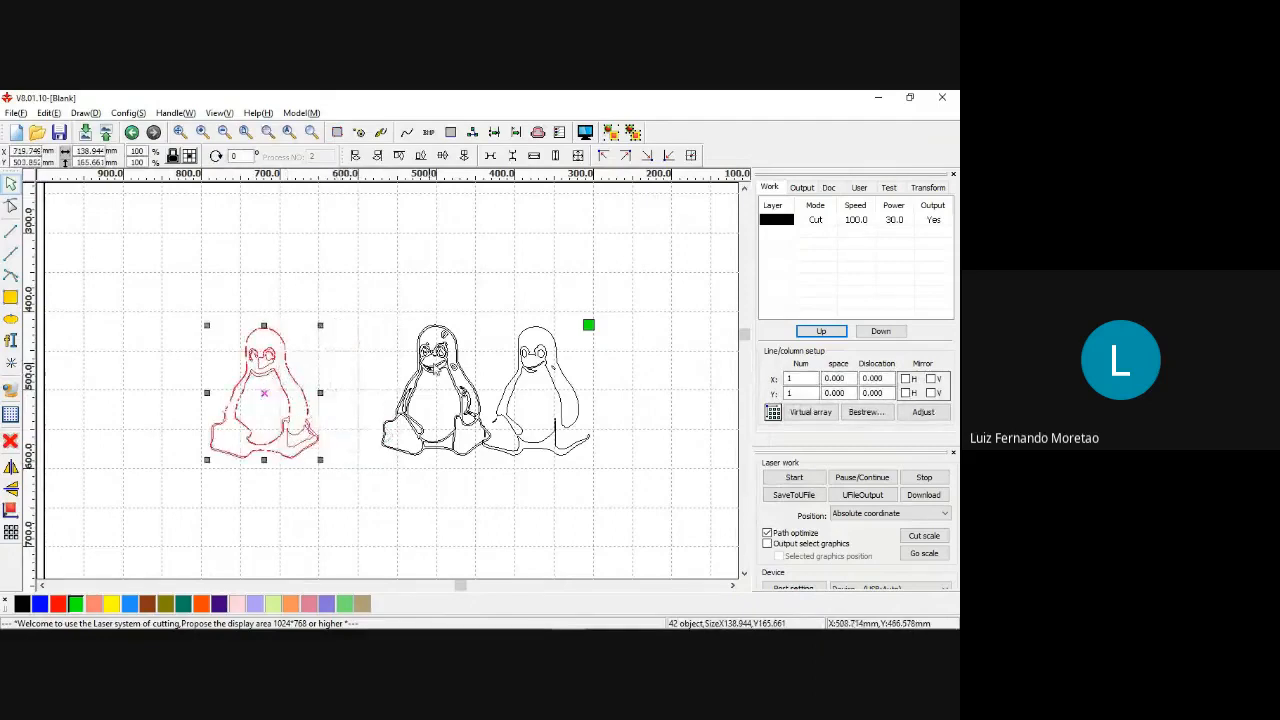
pyautogui.click(488, 340)
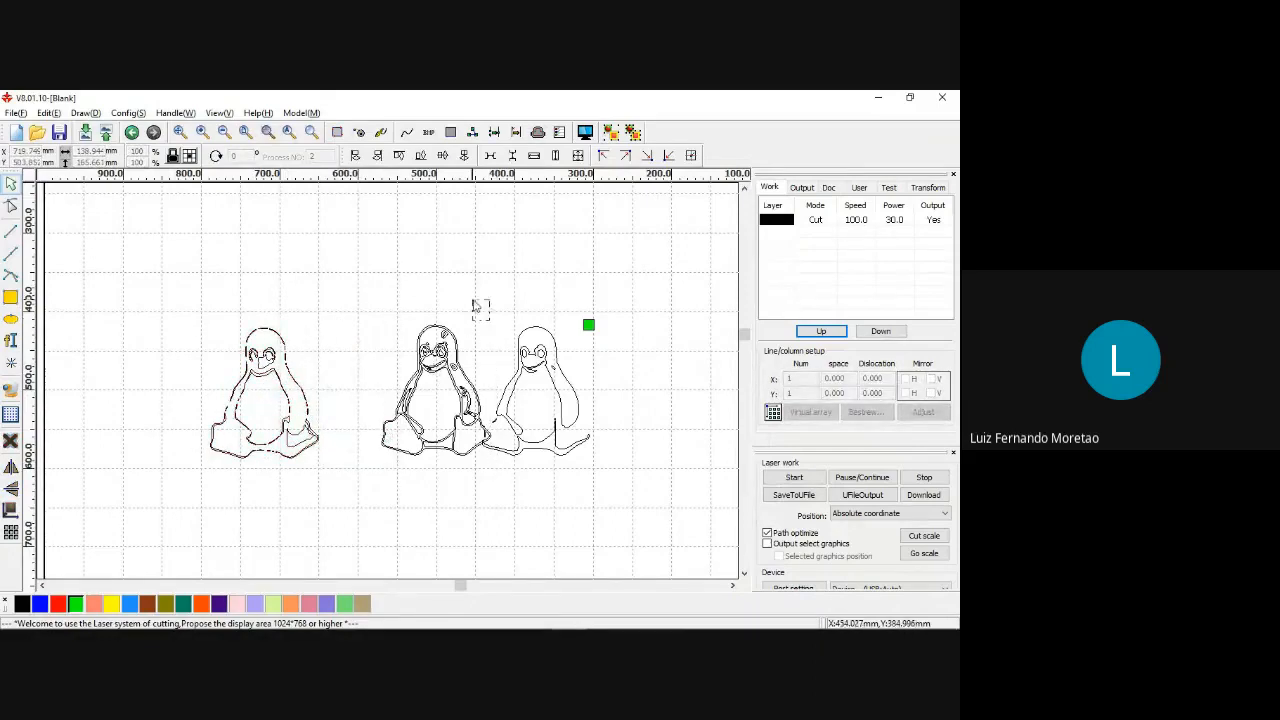
pyautogui.moveTo(476, 297); pyautogui.dragTo(631, 483)
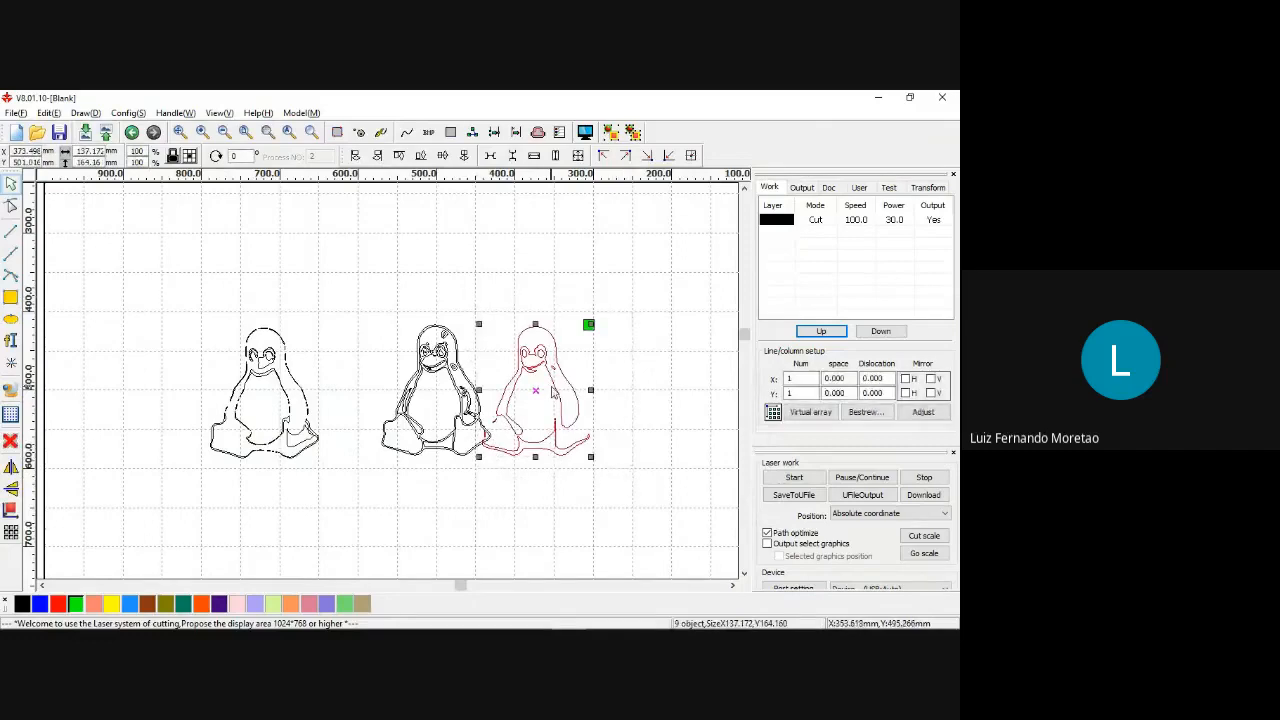
pyautogui.click(597, 397)
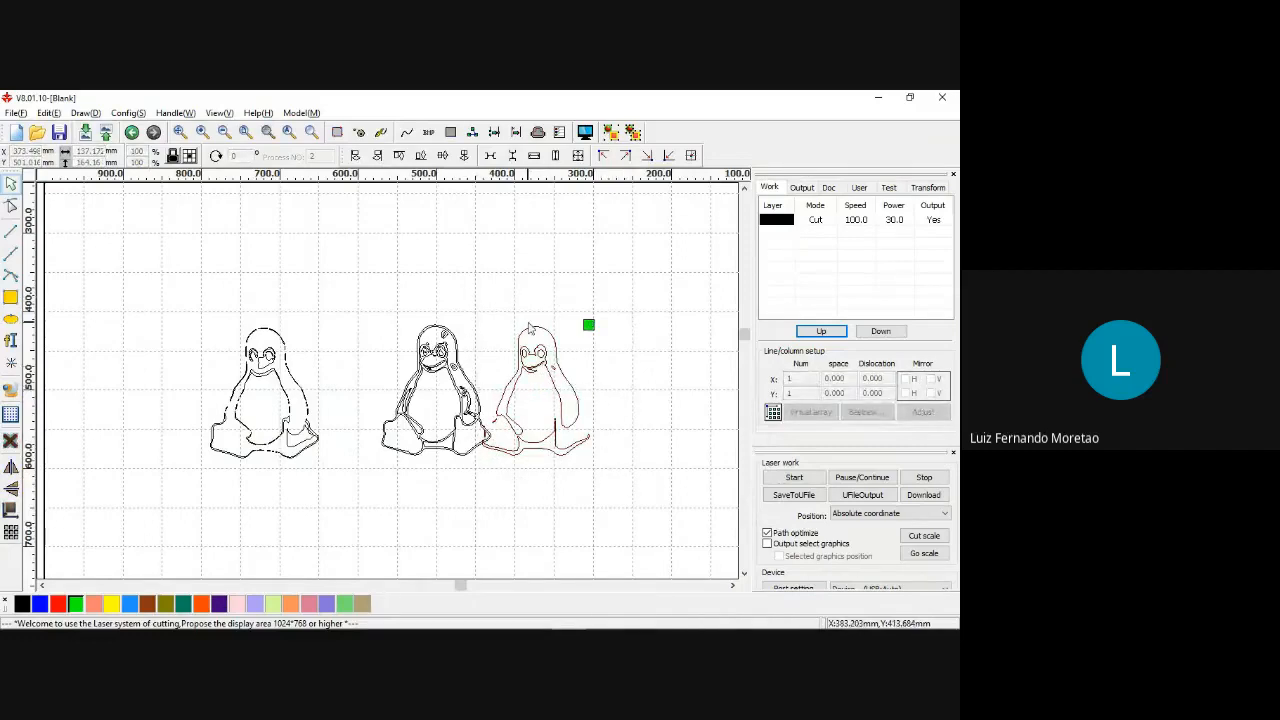
pyautogui.moveTo(459, 296); pyautogui.dragTo(606, 466)
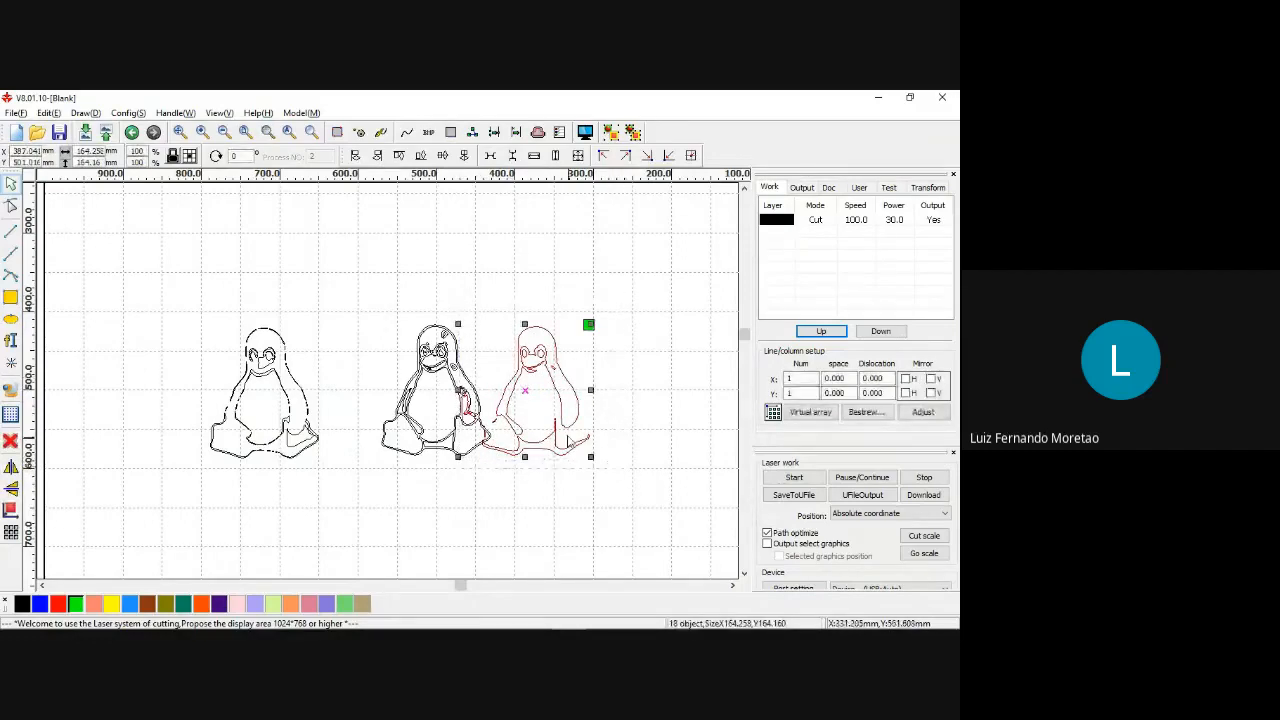
pyautogui.hotkey('ctrl', 'z')
pyautogui.moveTo(483, 315); pyautogui.dragTo(602, 482)
pyautogui.click(533, 488)
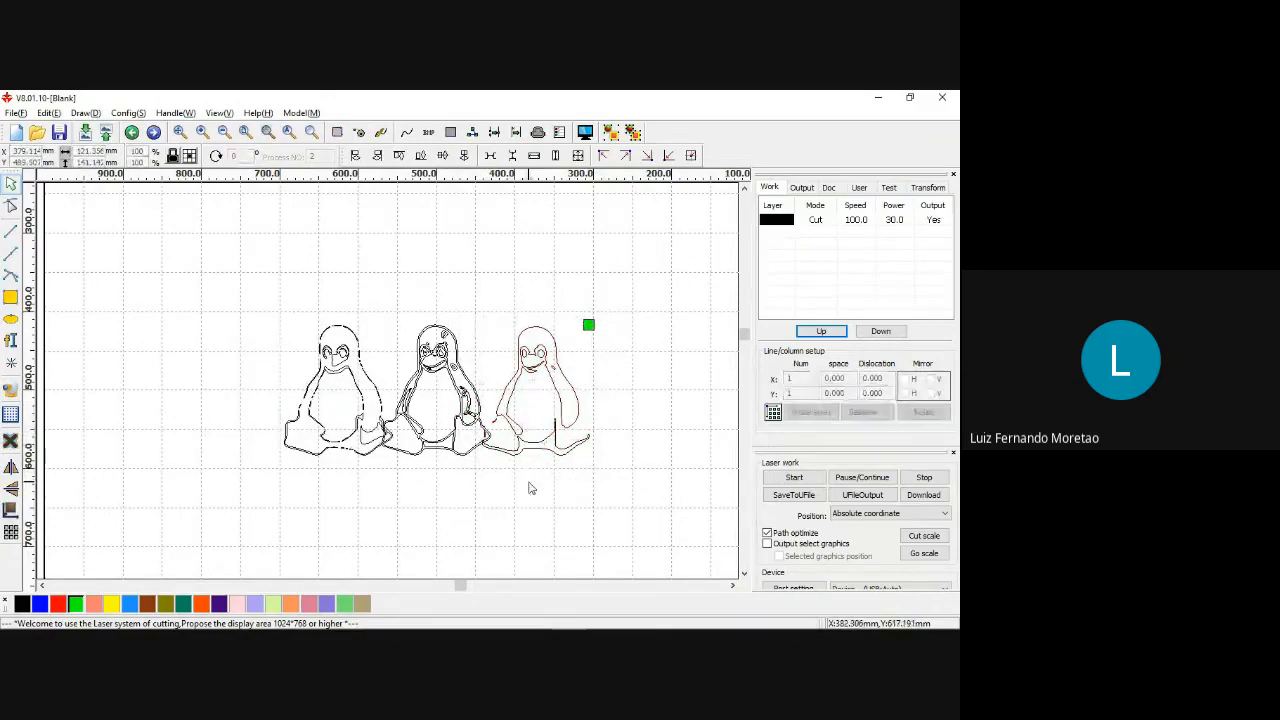
# Move the right penguin outline further right and the left one further left, leaving gaps around the middle penguin.
pyautogui.scroll(2, 548, 465)
pyautogui.moveTo(443, 244); pyautogui.dragTo(623, 486)
pyautogui.moveTo(567, 390); pyautogui.dragTo(640, 391)
pyautogui.moveTo(128, 243); pyautogui.dragTo(318, 481)
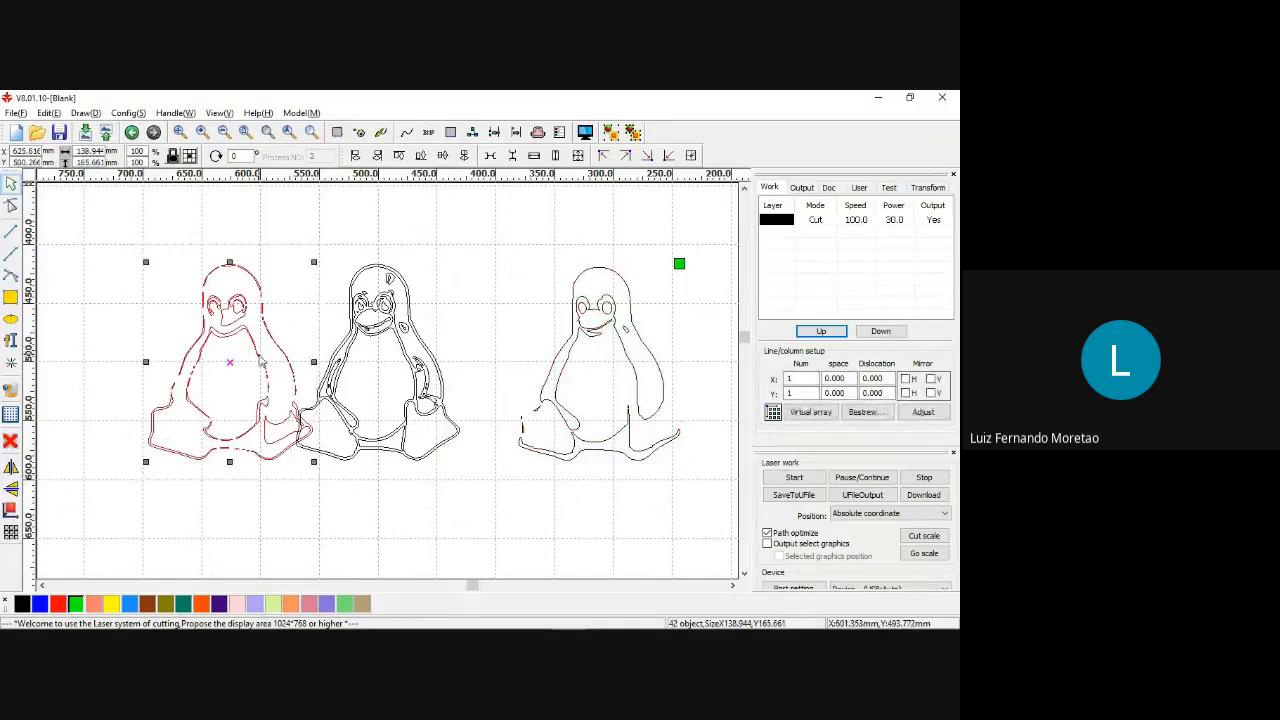
pyautogui.moveTo(300, 380); pyautogui.dragTo(207, 380)
# Try to align all the penguin outlines by their bottom edges, and undo the alignment.
pyautogui.scroll(-1, 237, 381)
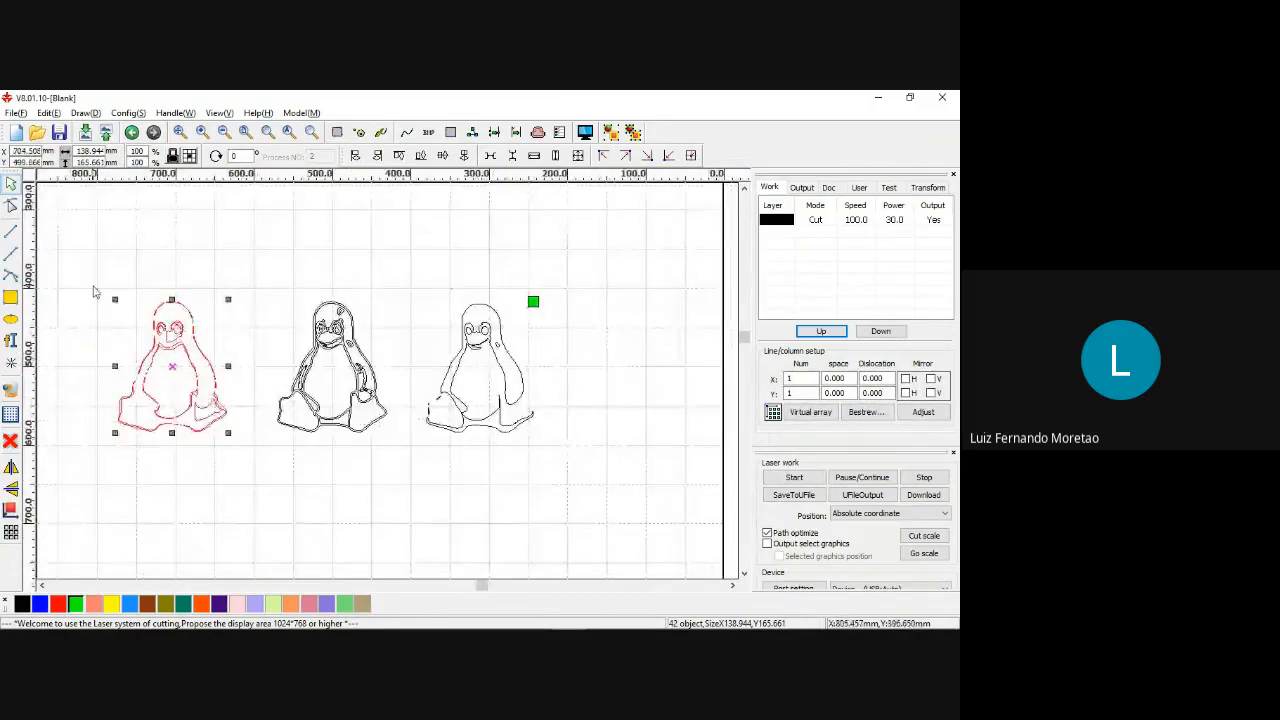
pyautogui.moveTo(94, 289); pyautogui.dragTo(588, 463)
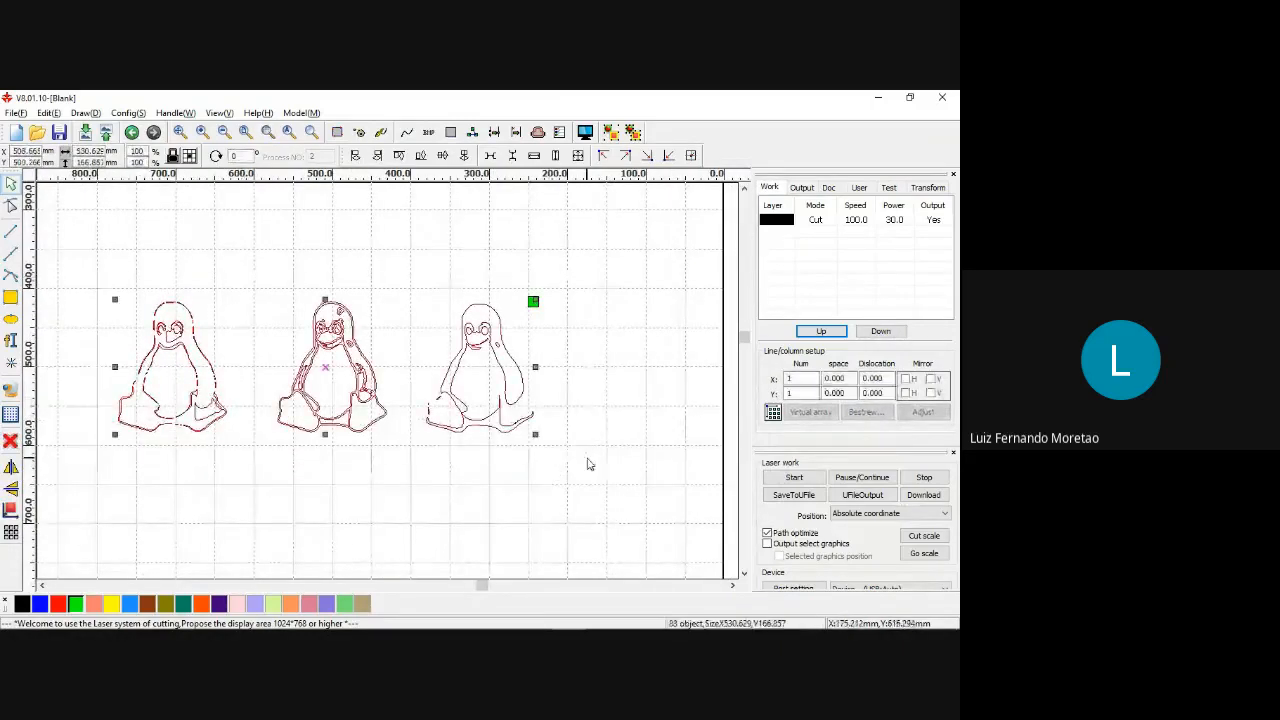
pyautogui.click(421, 156)
pyautogui.scroll(-2, 347, 330)
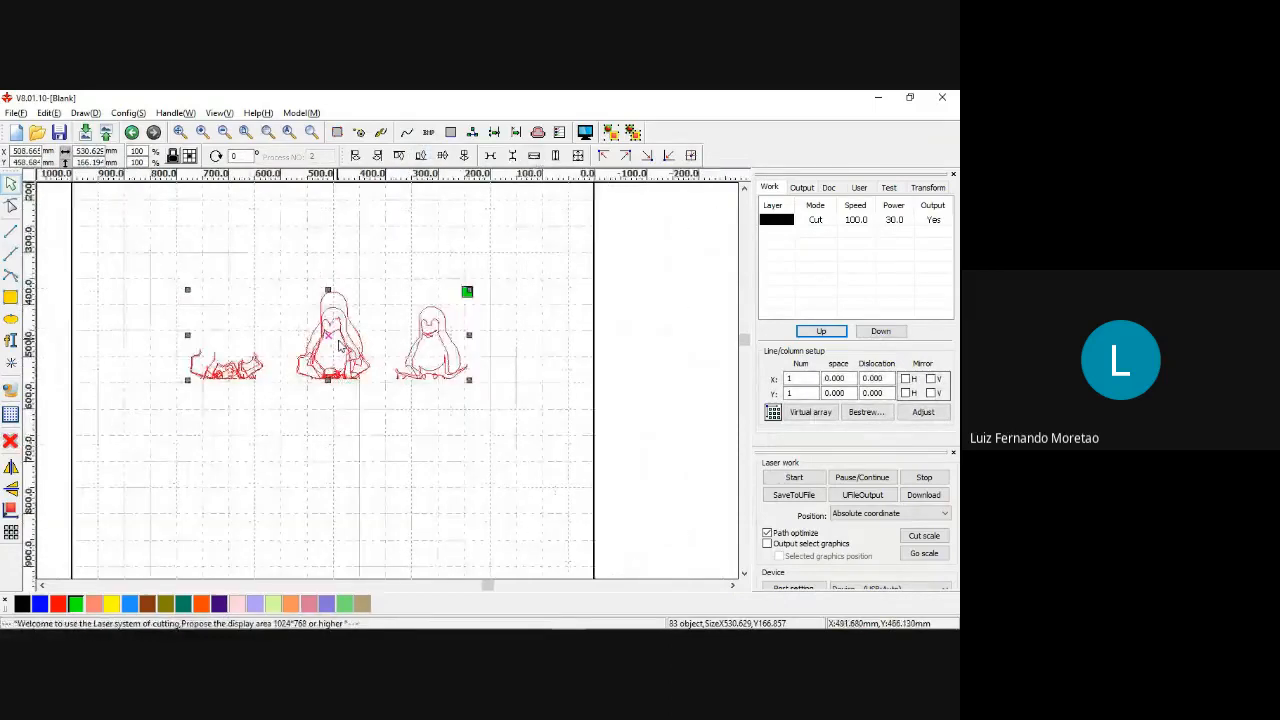
pyautogui.scroll(2, 347, 330)
pyautogui.hotkey('ctrl', 'z')
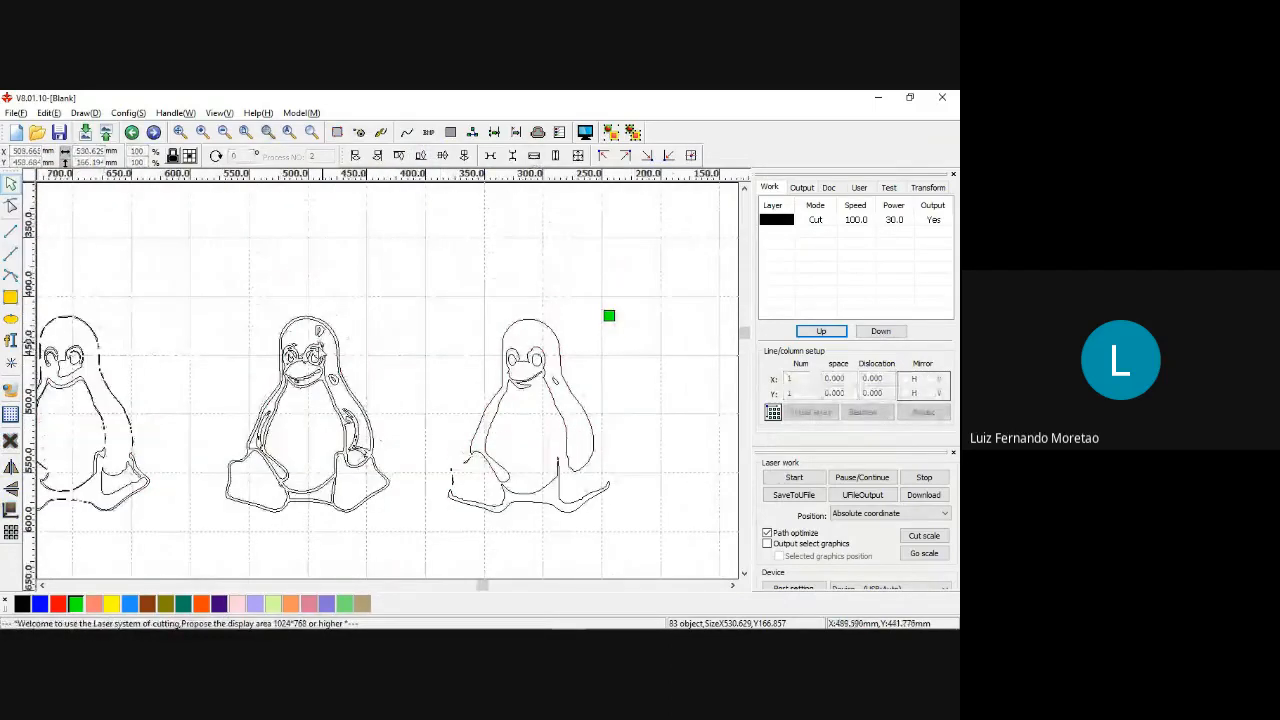
# Draw a rectangle of about 601 × 203 mm around the three penguins and assign it to the red layer.
pyautogui.scroll(-2, 319, 343)
pyautogui.moveTo(161, 317); pyautogui.dragTo(506, 454)
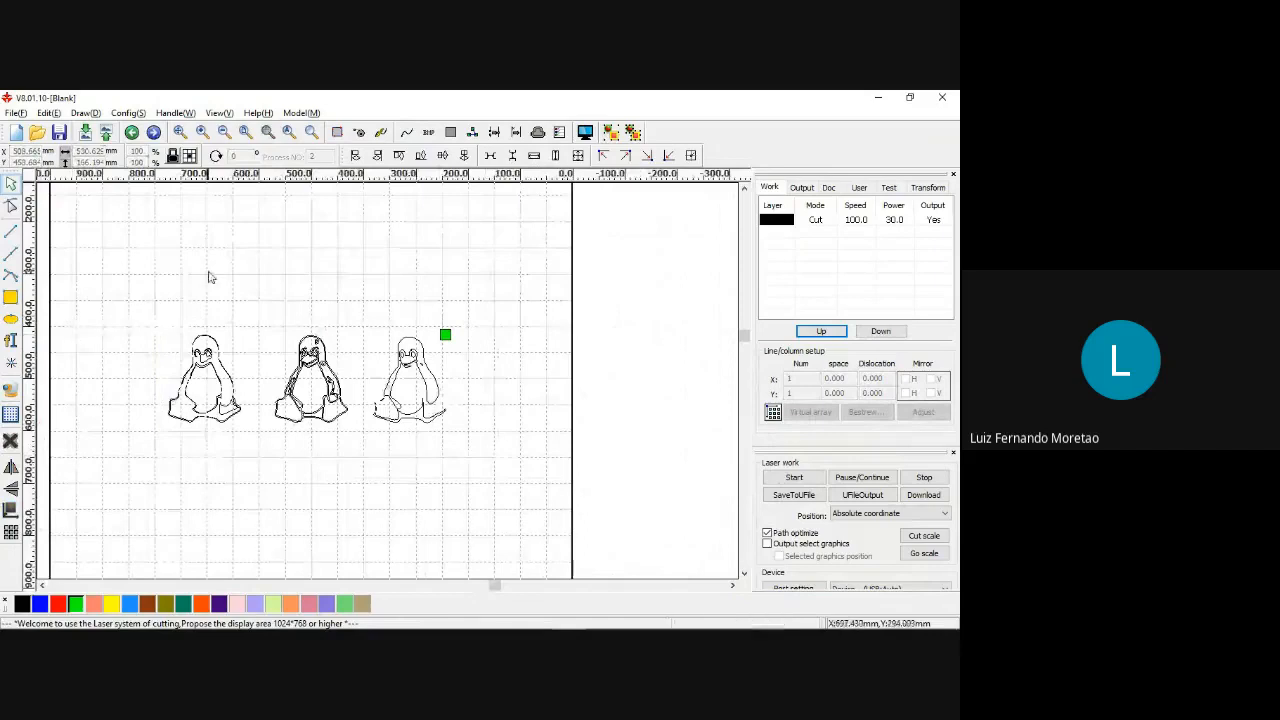
pyautogui.click(11, 298)
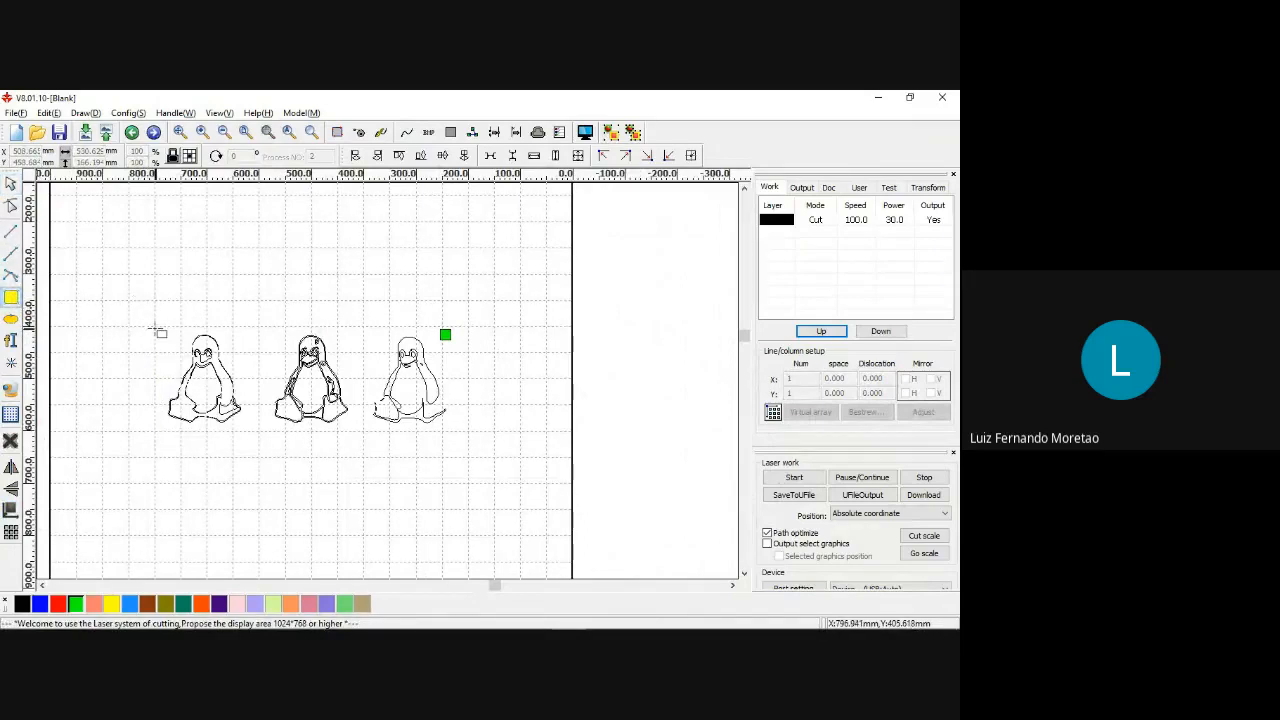
pyautogui.moveTo(156, 327); pyautogui.dragTo(468, 432)
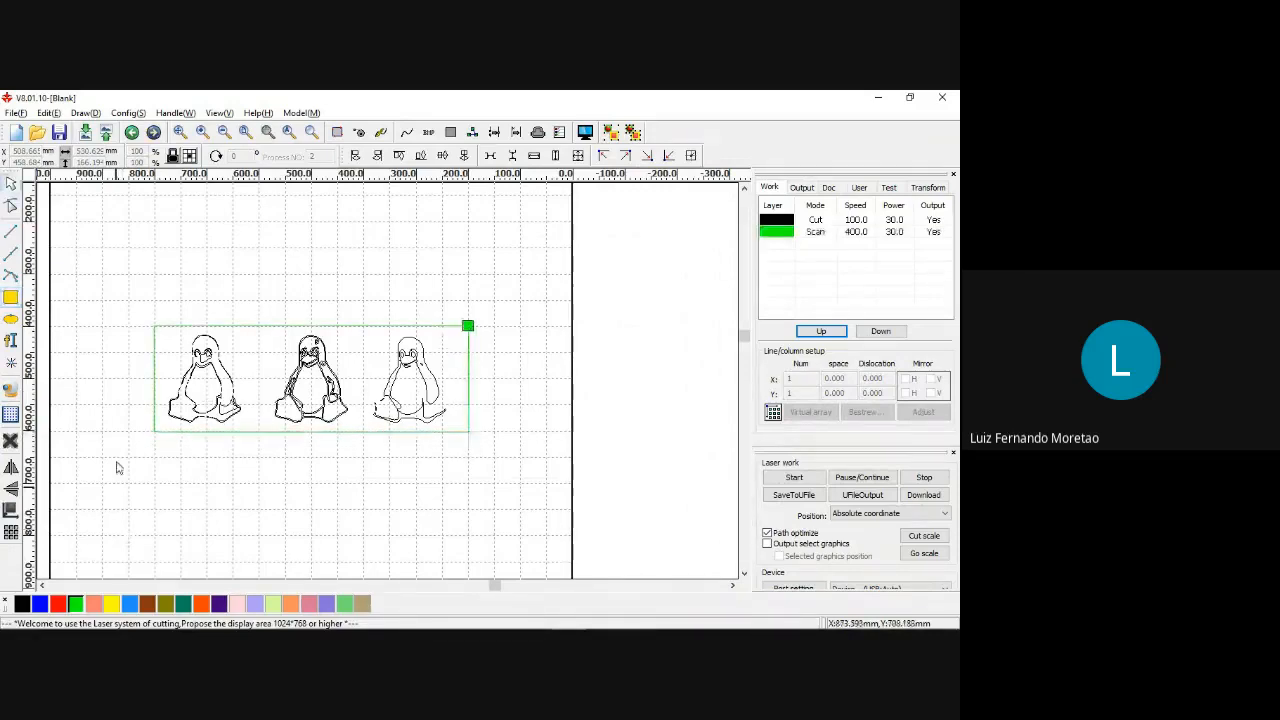
pyautogui.click(313, 331)
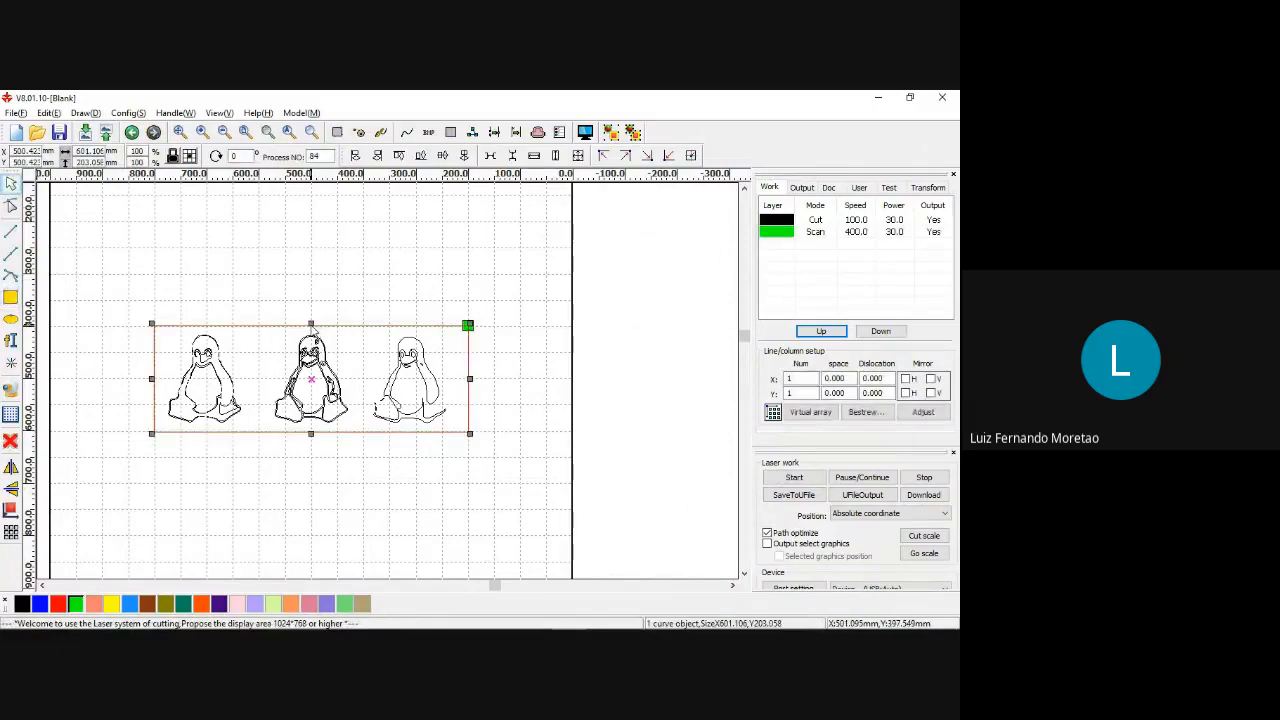
pyautogui.click(61, 603)
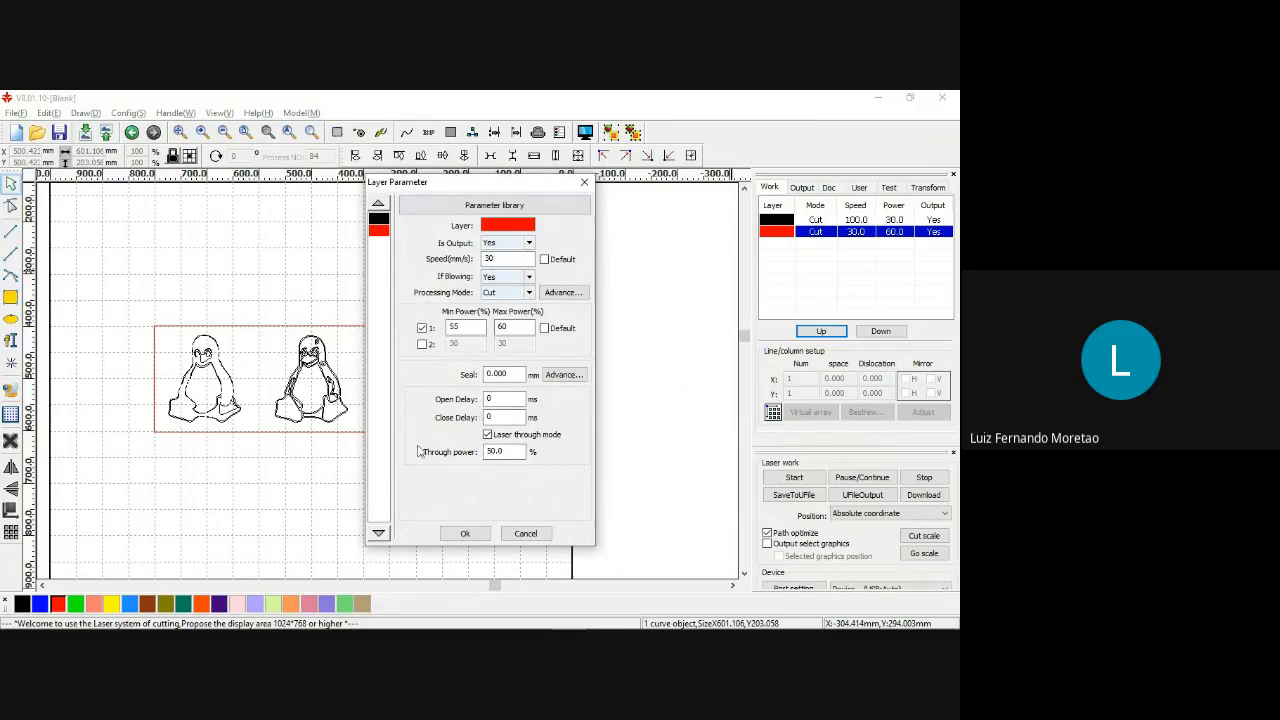
# Set the red layer's speed to 50 mm/s, minimum power to 60% and maximum power to 65%.
pyautogui.click(479, 206)
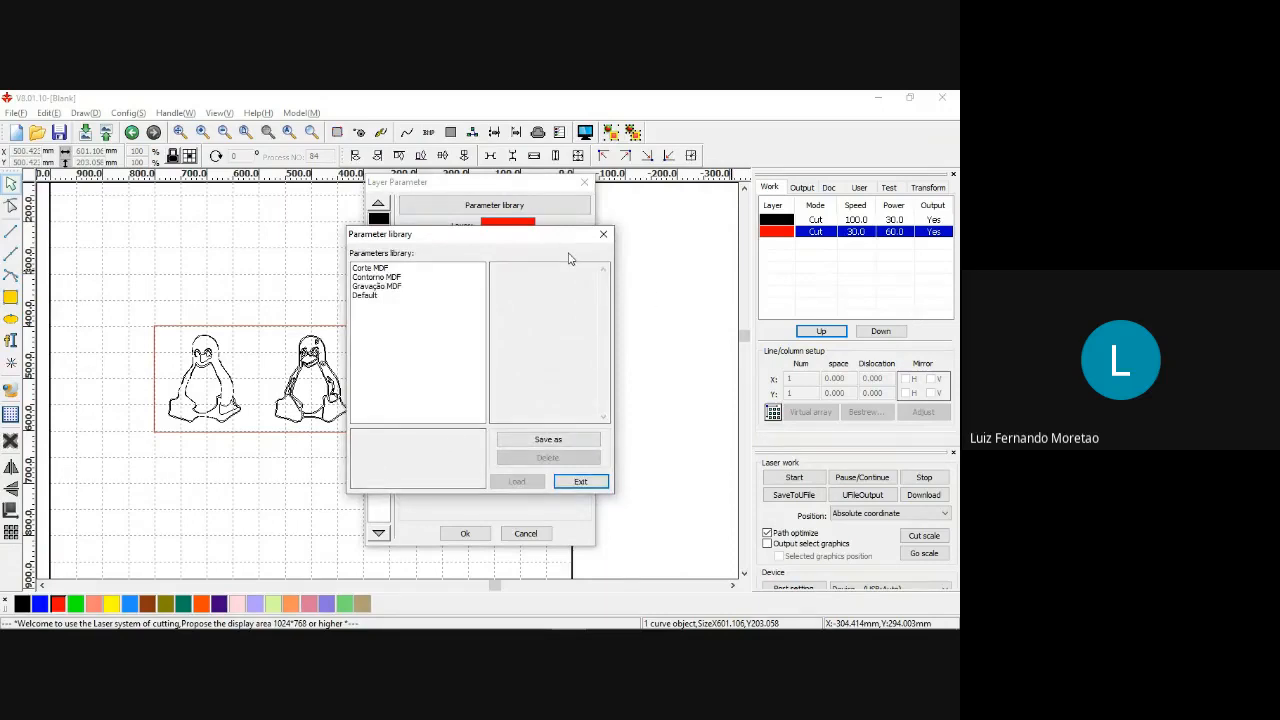
pyautogui.moveTo(511, 245); pyautogui.dragTo(694, 268)
pyautogui.click(788, 261)
pyautogui.moveTo(505, 260); pyautogui.dragTo(453, 263)
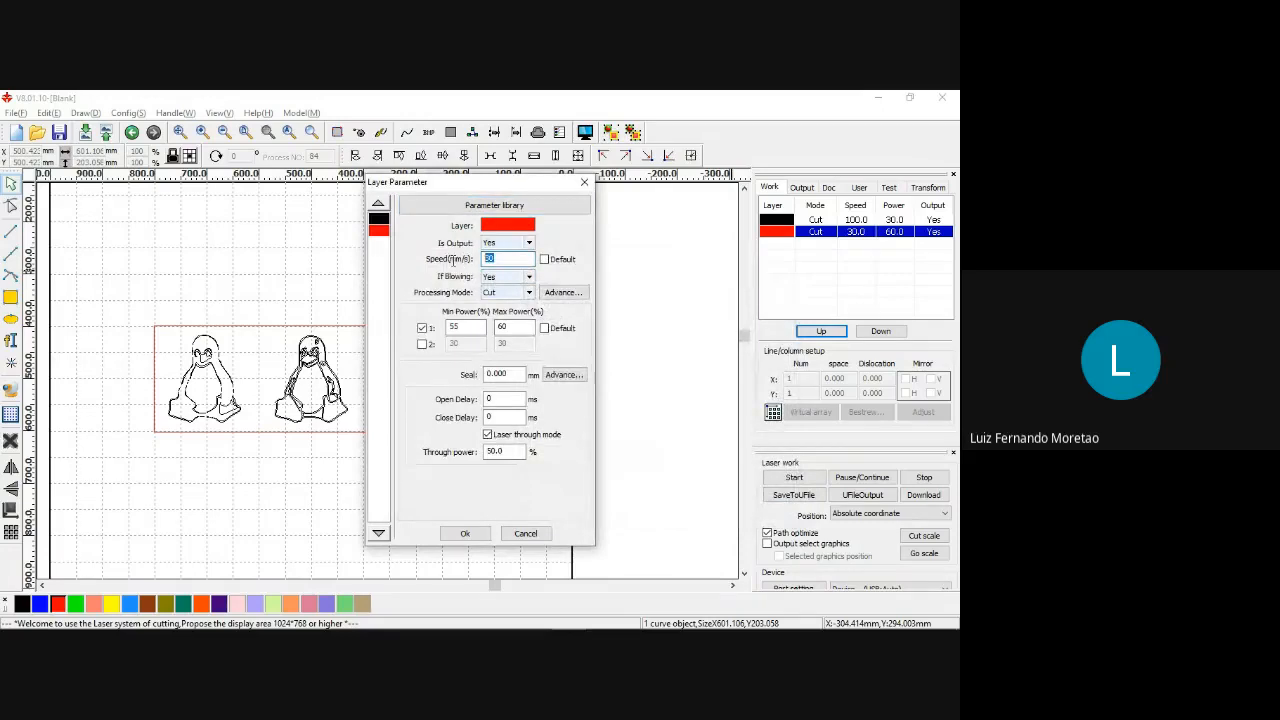
pyautogui.write('50')
pyautogui.moveTo(466, 330); pyautogui.dragTo(443, 335)
pyautogui.write('60')
pyautogui.press('Tab')
pyautogui.write('65')
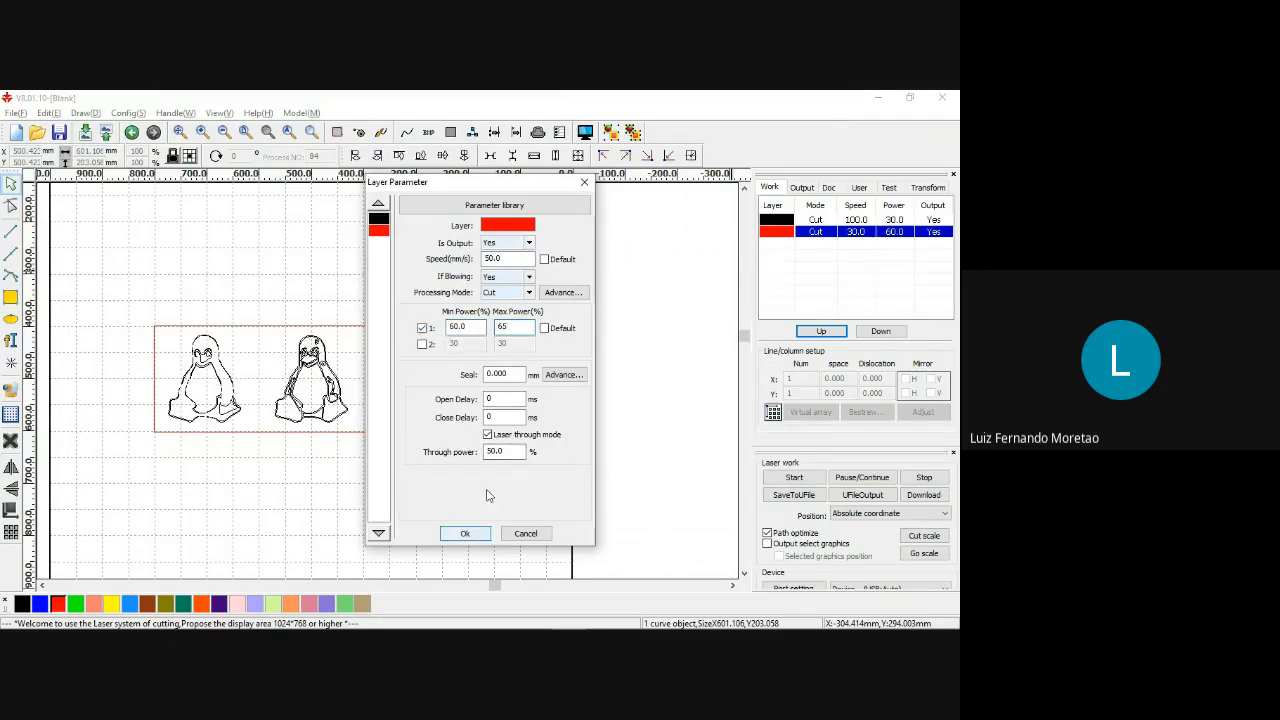
# Save the red layer's cutting settings to the parameter library as "Corte MDF 4mm".
pyautogui.click(498, 208)
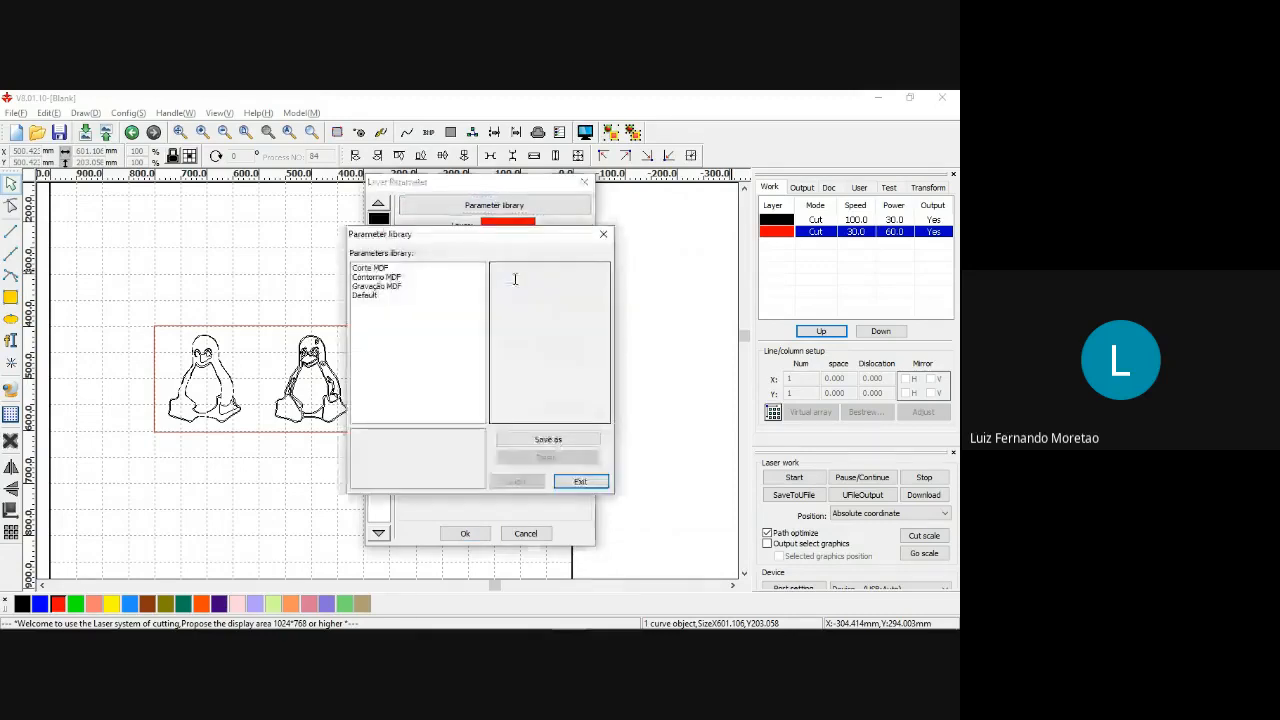
pyautogui.click(550, 441)
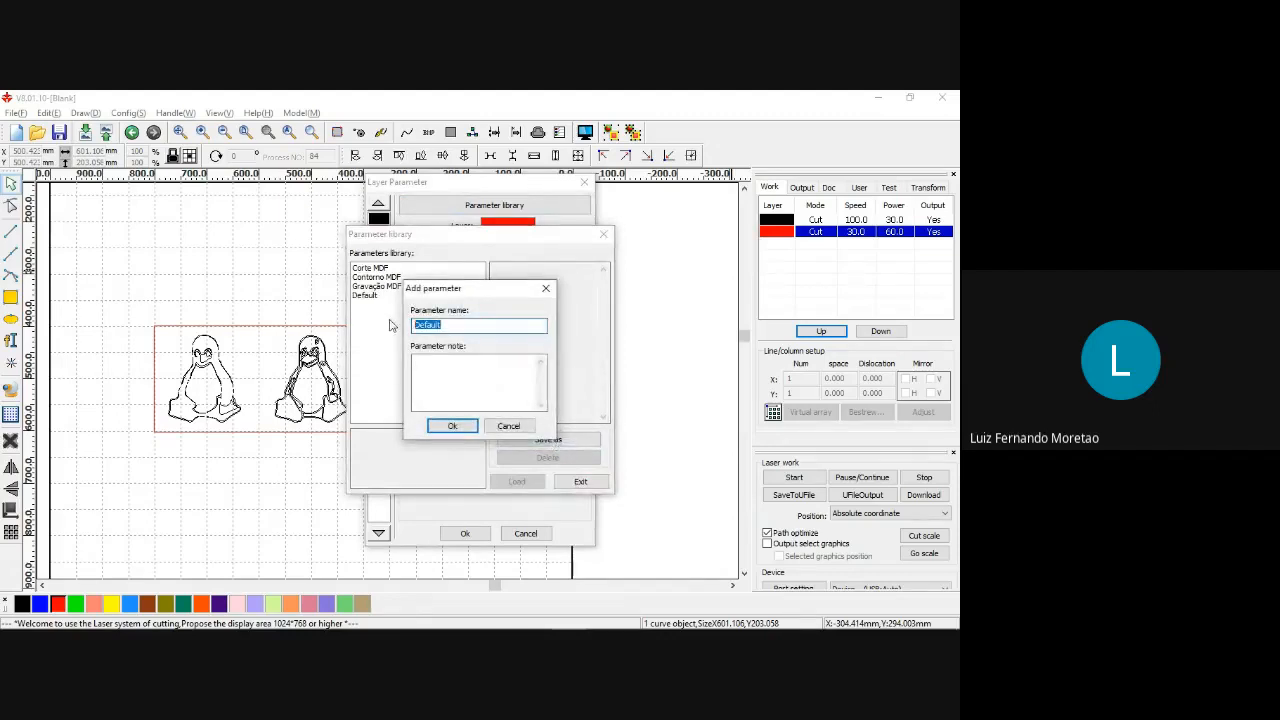
pyautogui.write('Corte MDF 4mm')
pyautogui.click(451, 426)
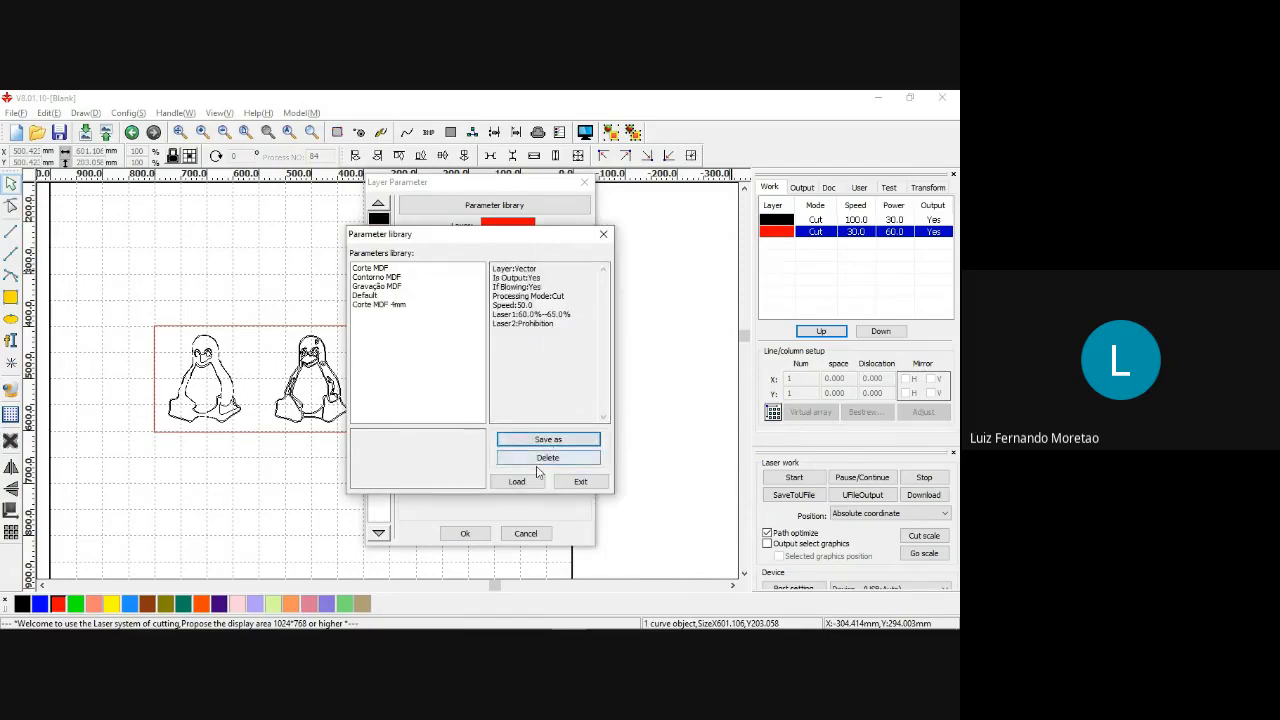
# Load the "Corte MDF" preset from the parameter library into the red layer and accept the layer parameters.
pyautogui.click(386, 305)
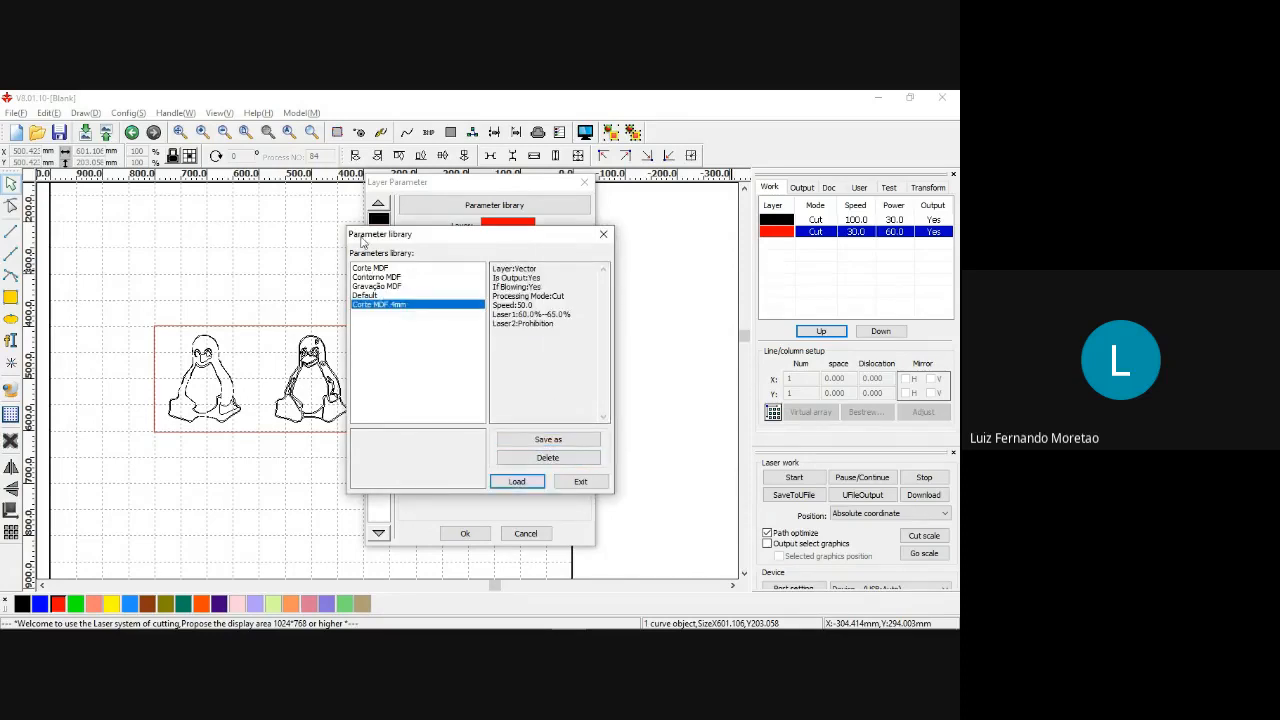
pyautogui.click(380, 269)
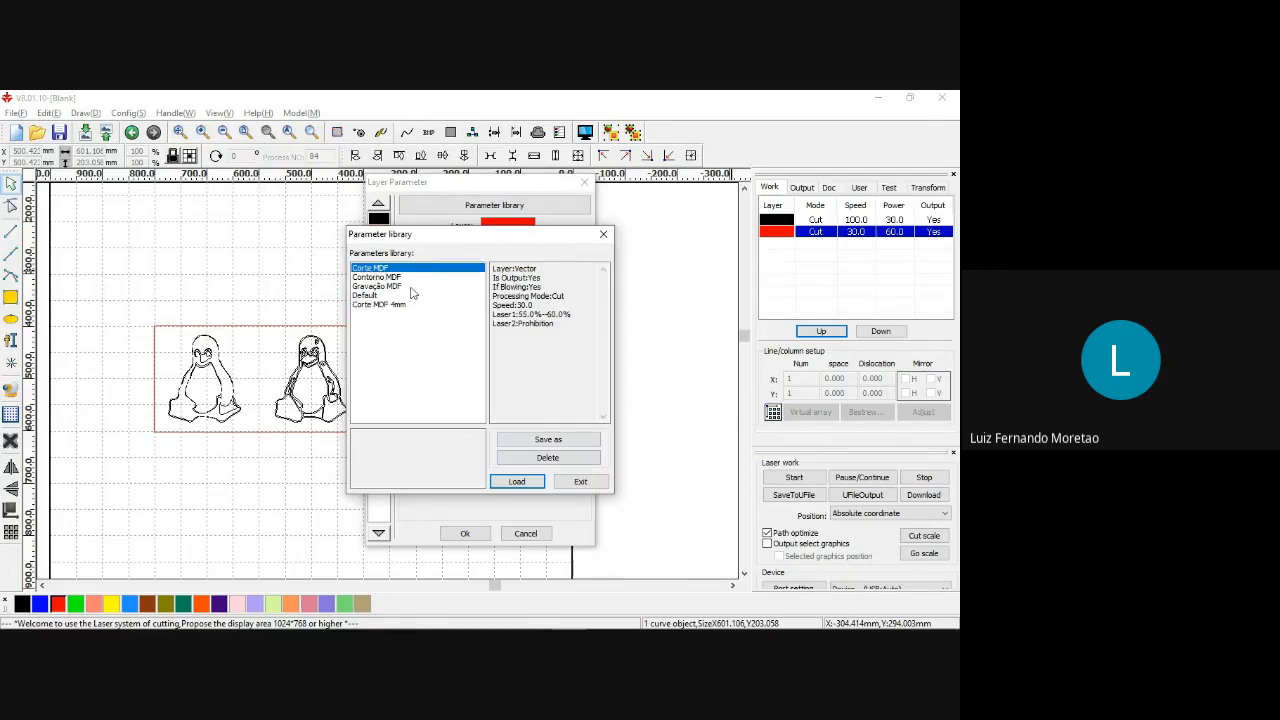
pyautogui.click(518, 482)
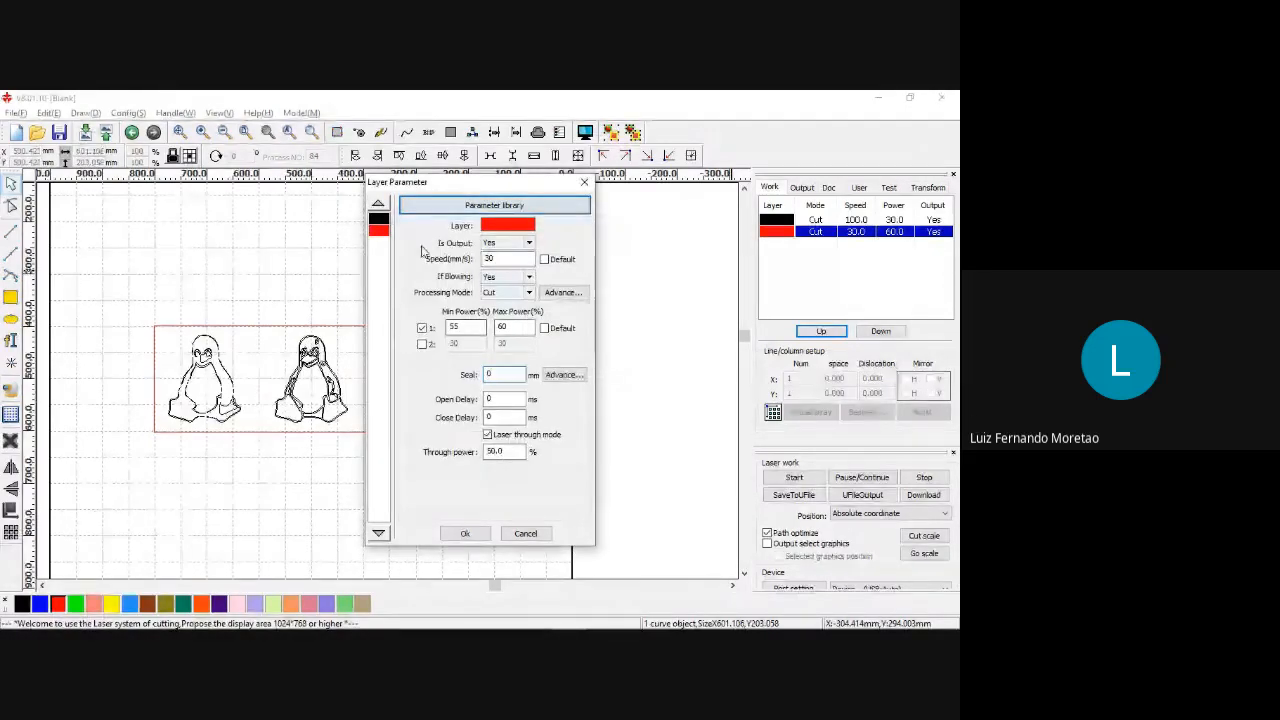
pyautogui.click(465, 533)
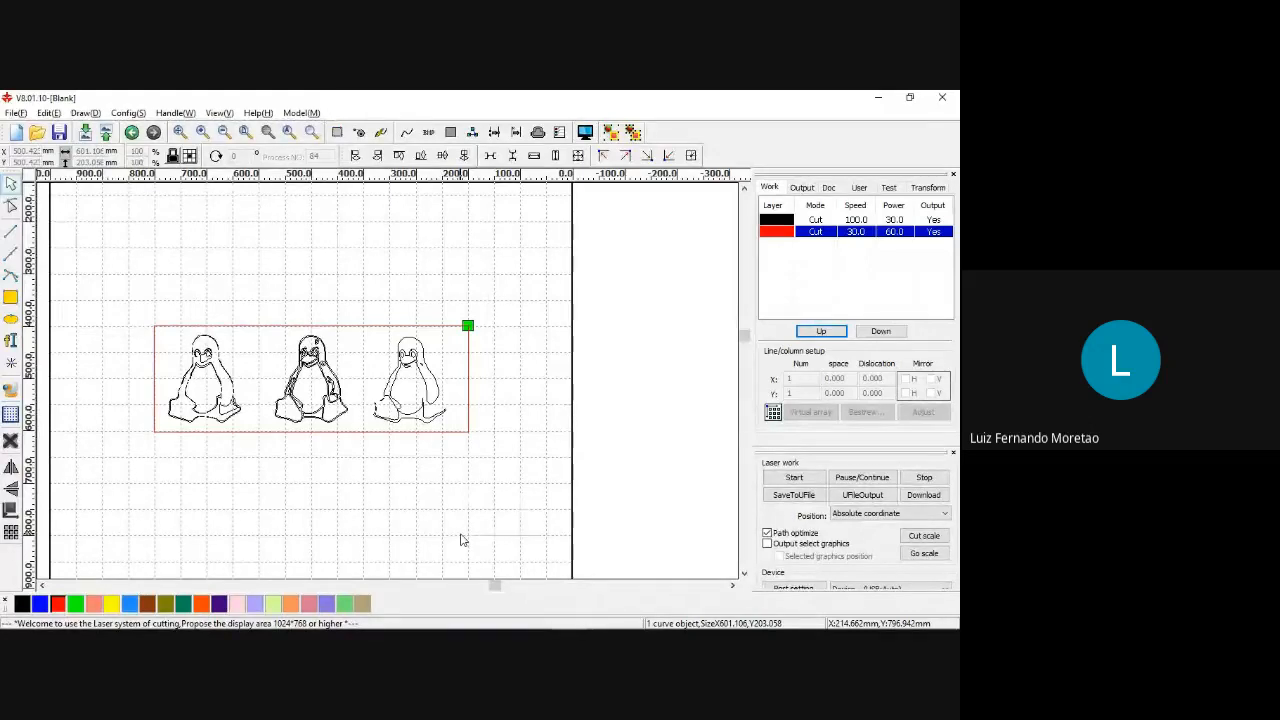
# Assign all three penguin outlines inside the red rectangle to the blue layer.
pyautogui.click(129, 386)
pyautogui.moveTo(161, 333); pyautogui.dragTo(455, 430)
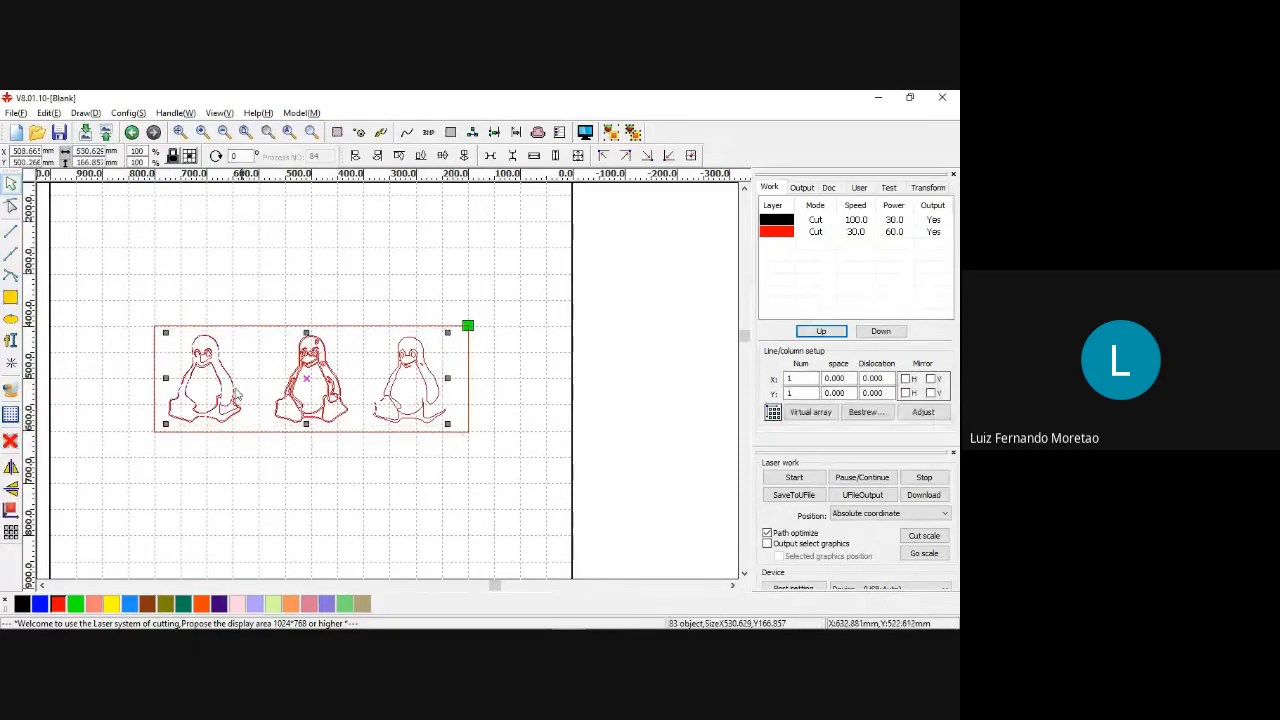
pyautogui.click(40, 604)
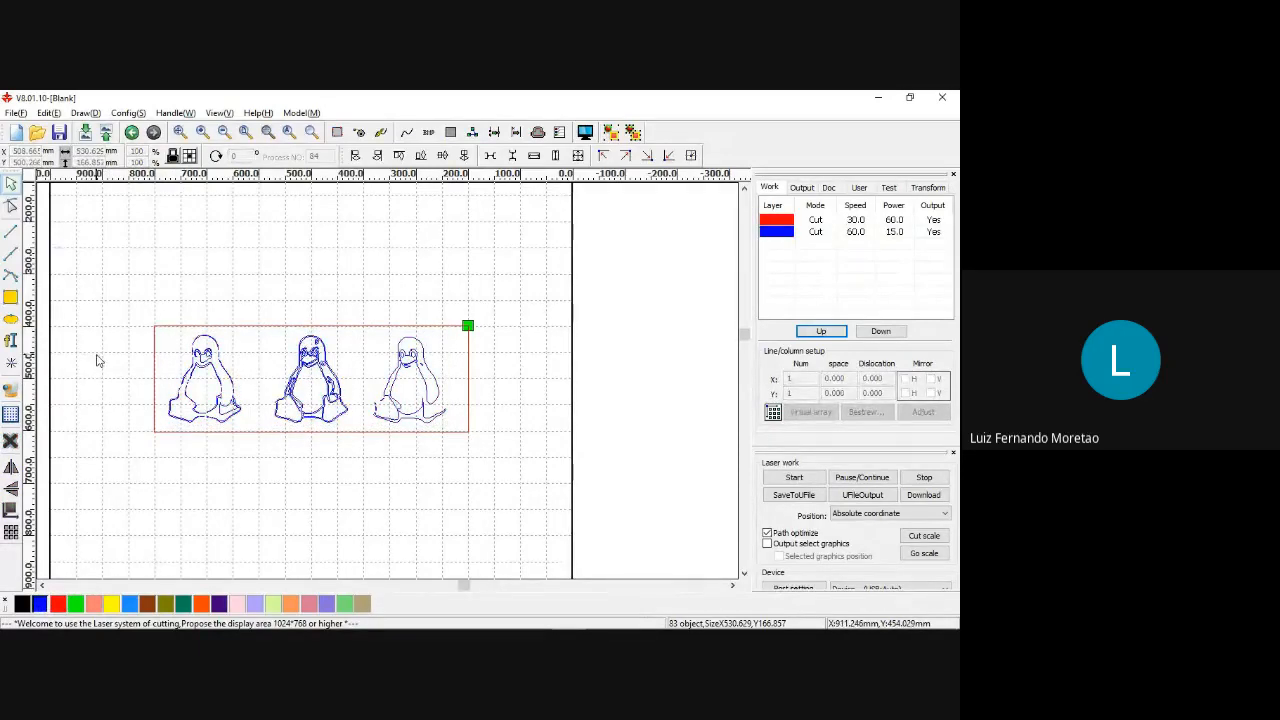
# Preview the laser job, run the cutting simulation and close the preview.
pyautogui.scroll(1, 95, 360)
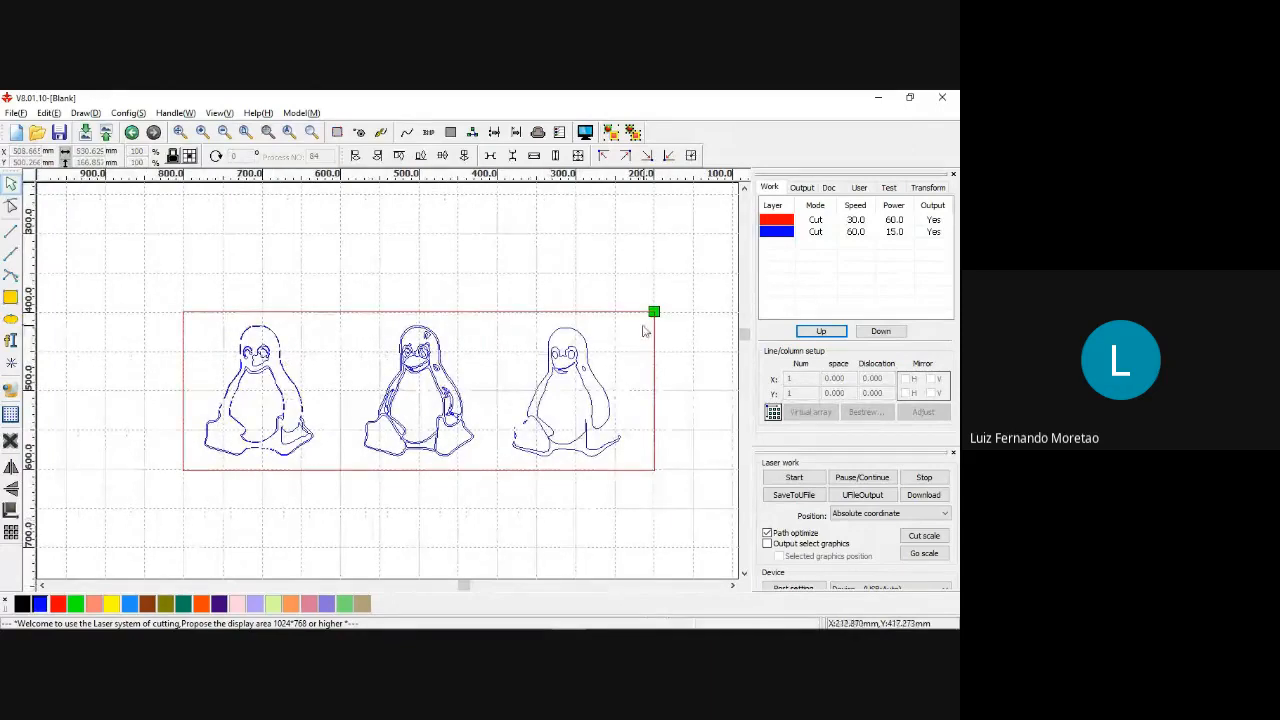
pyautogui.click(588, 134)
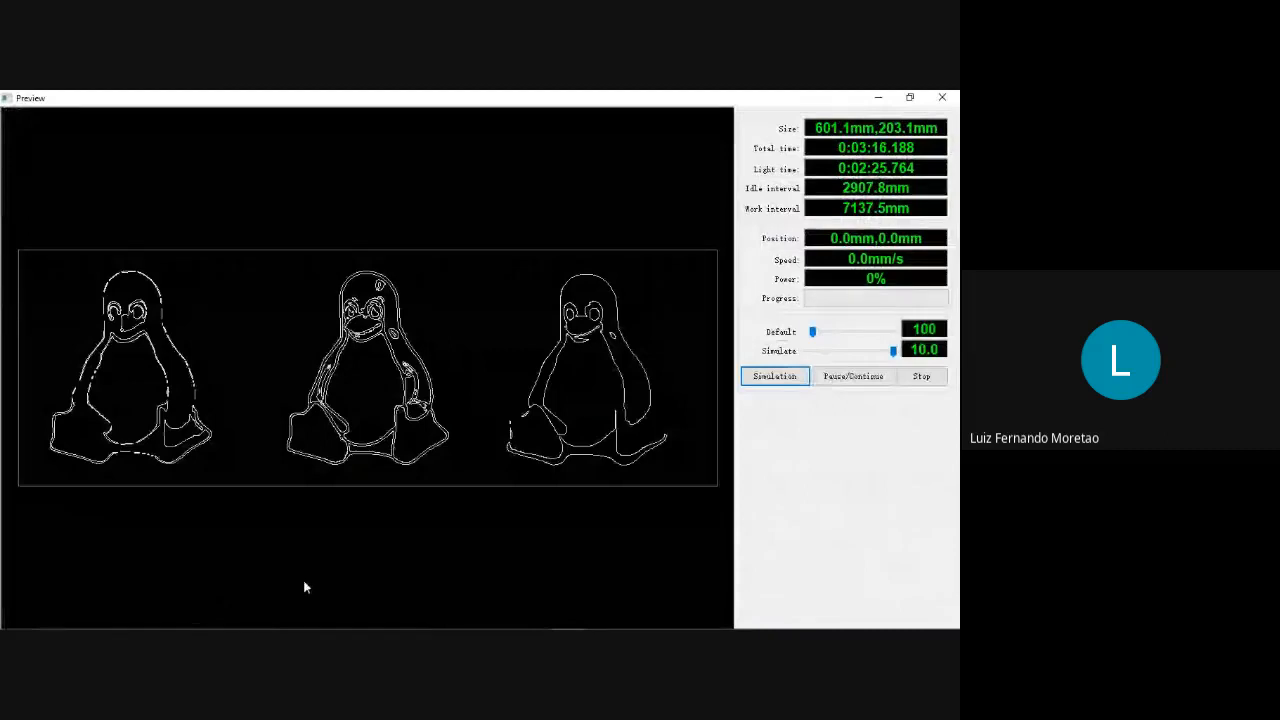
pyautogui.click(785, 386)
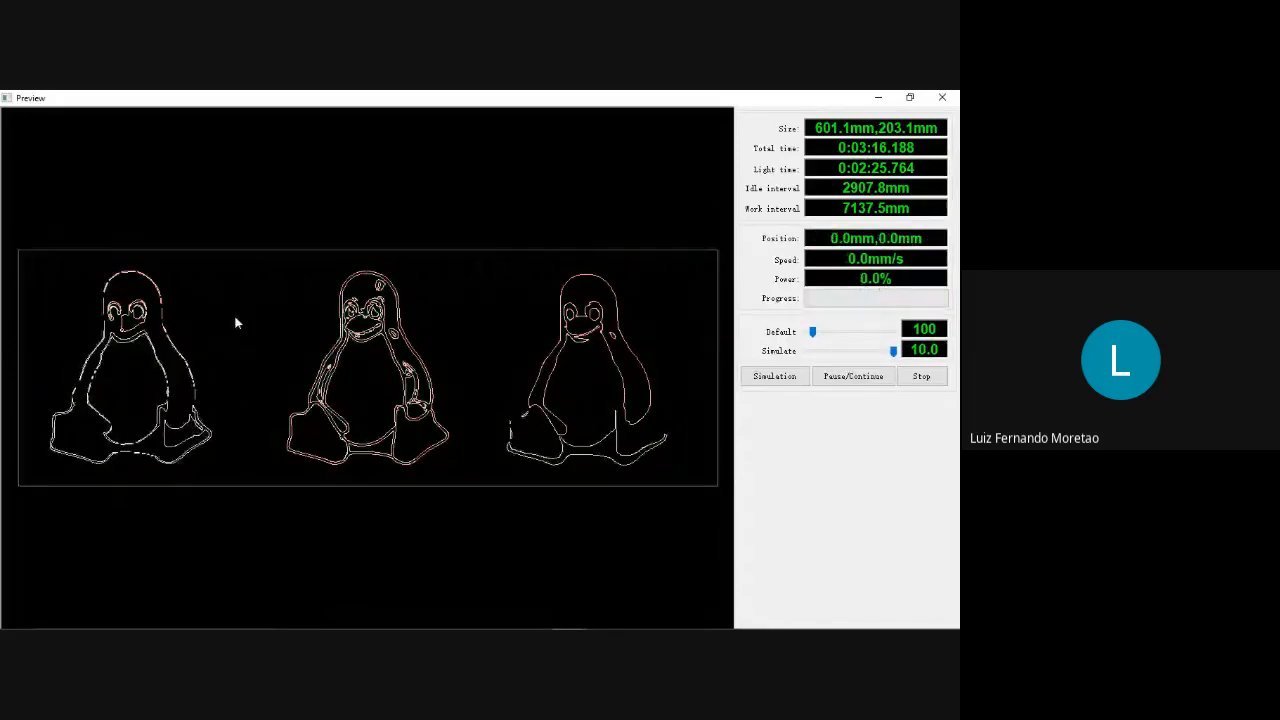
pyautogui.click(942, 99)
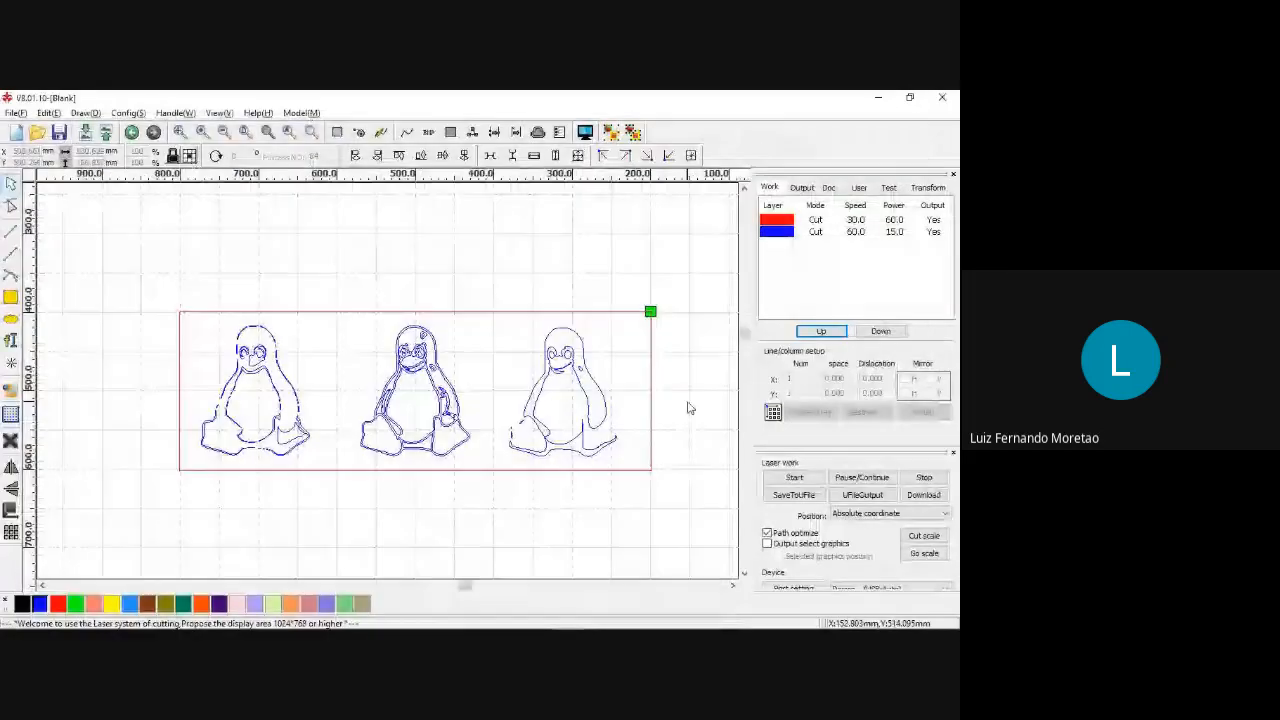
# Switch to Inkscape, delete the selected leftover objects, close the Align and Distribute settings and fit the page in view.
pyautogui.moveTo(602, 624)
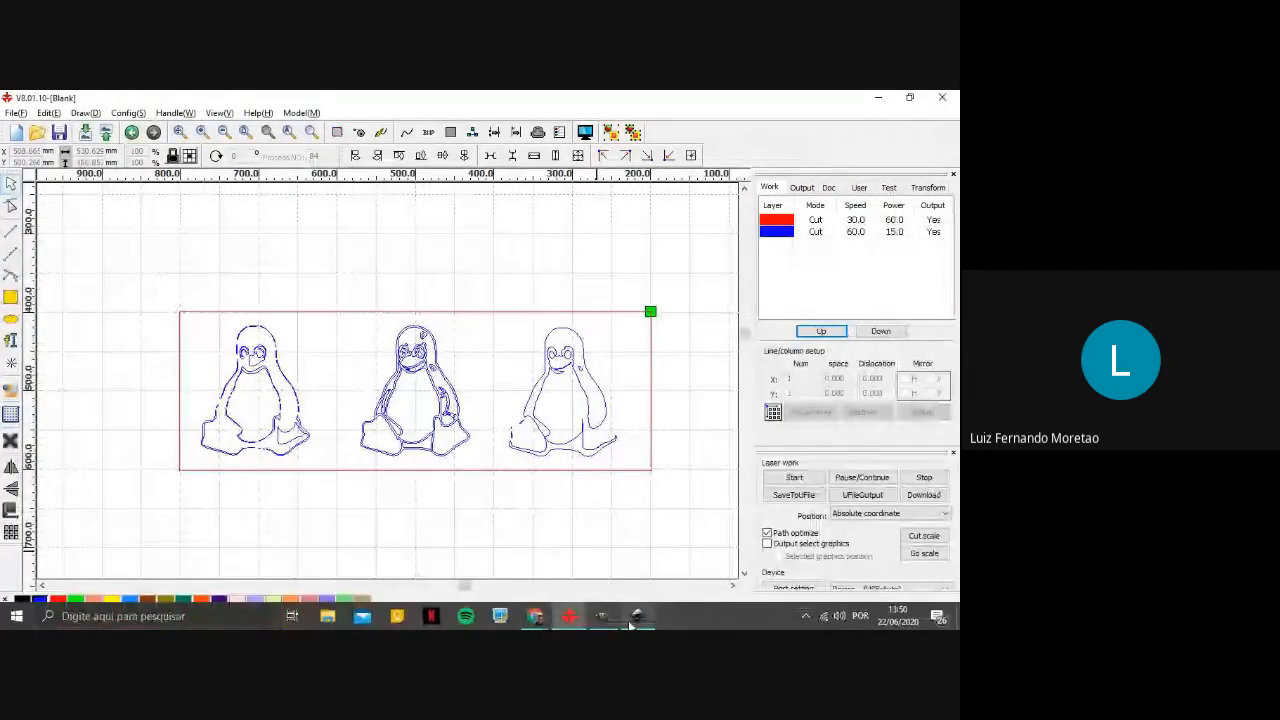
pyautogui.click(632, 620)
pyautogui.press('Delete')
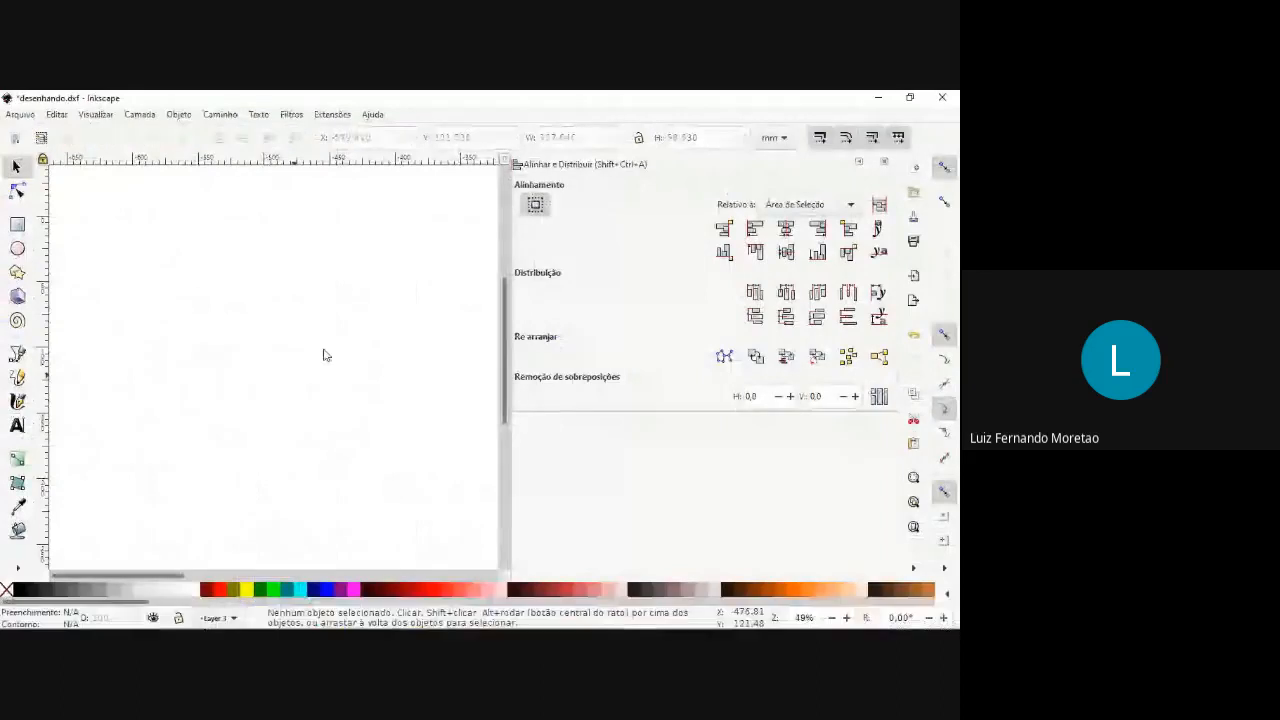
pyautogui.click(884, 161)
pyautogui.scroll(-3, 537, 357)
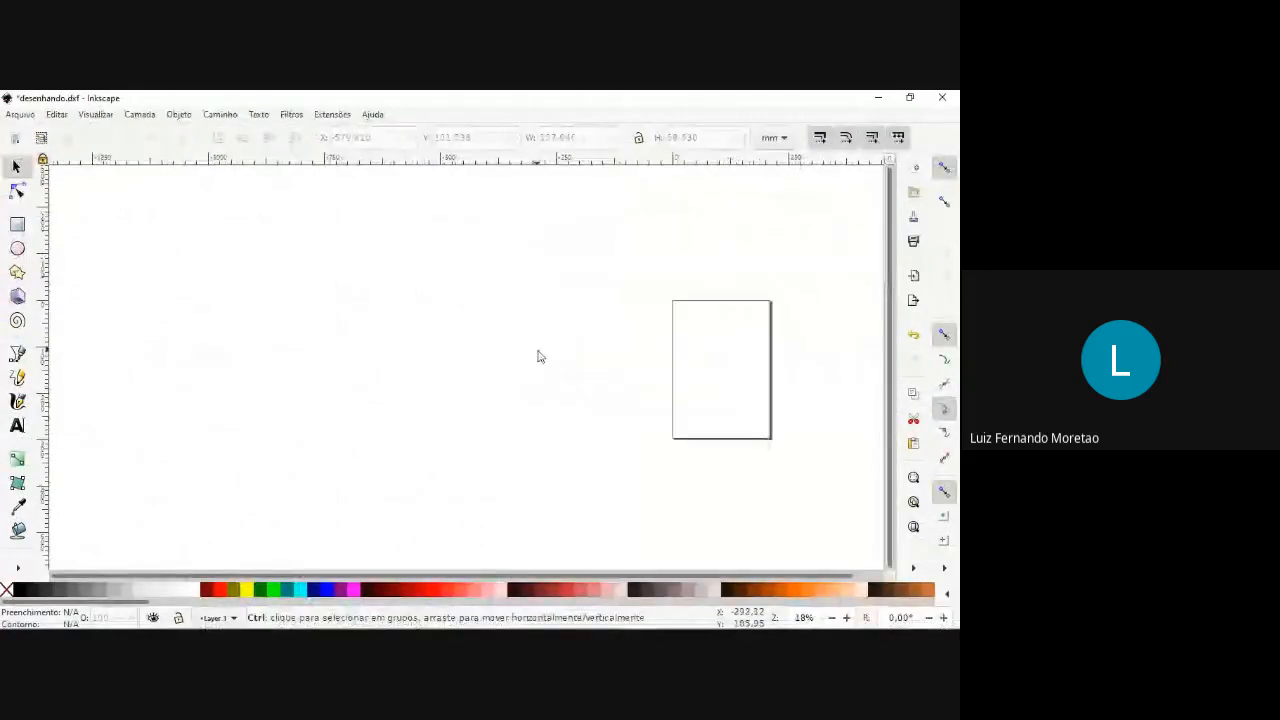
pyautogui.scroll(2, 522, 374)
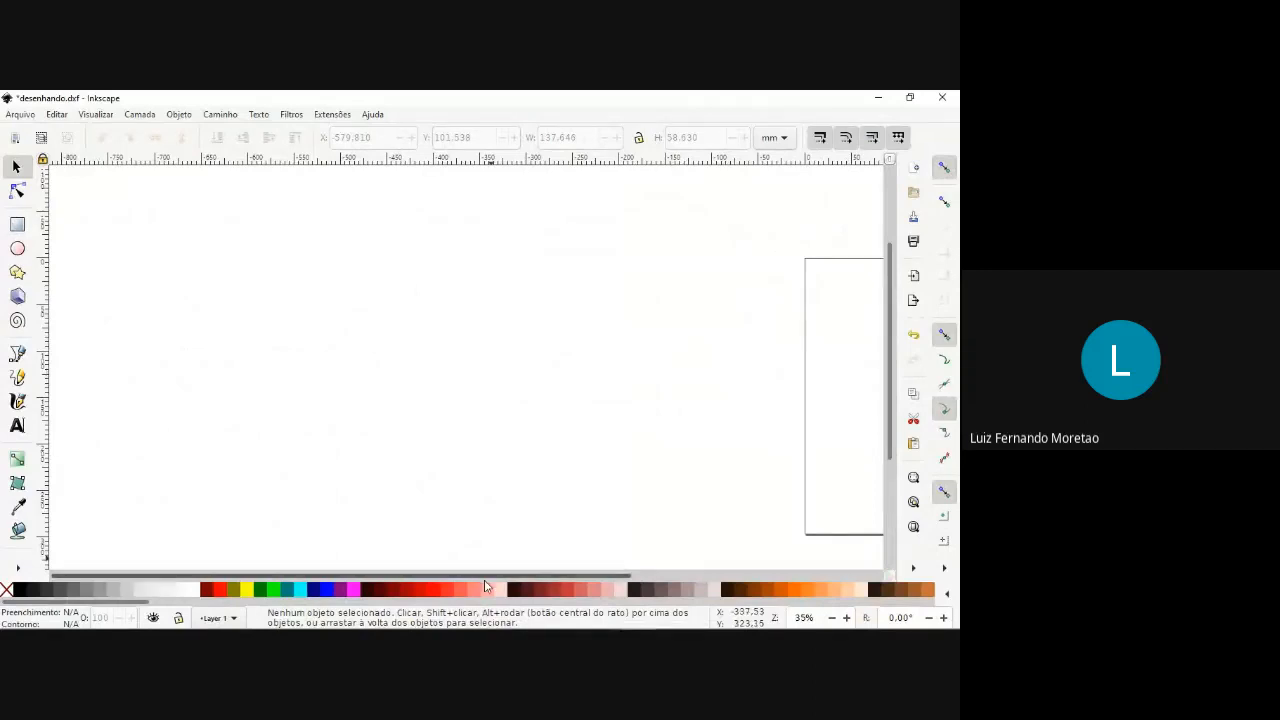
pyautogui.moveTo(484, 578); pyautogui.dragTo(754, 565)
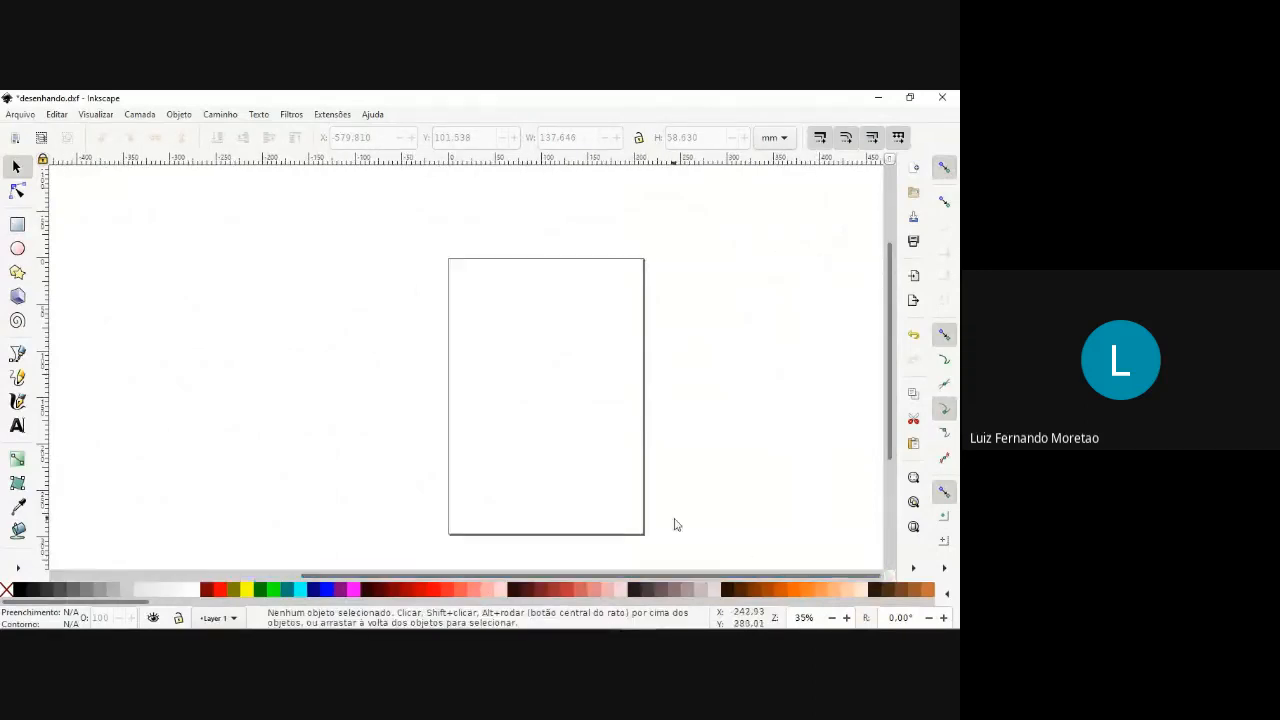
pyautogui.press('5')
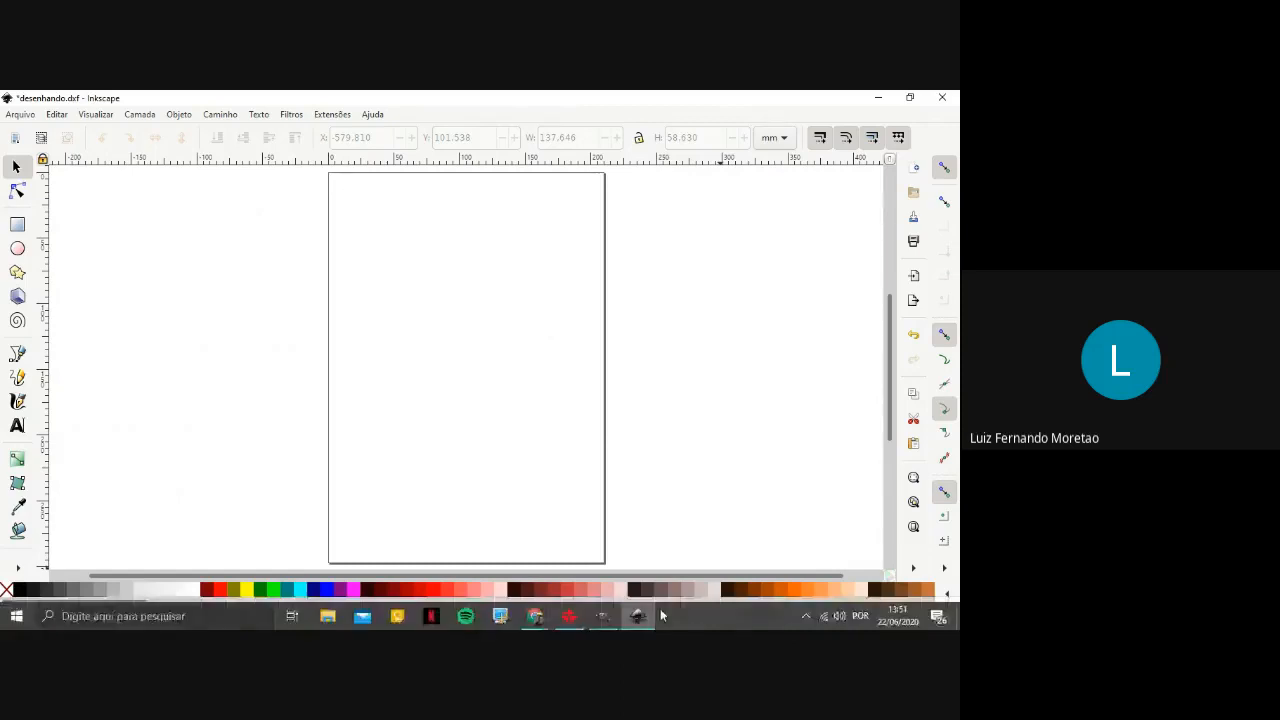
# Import the photo of the hand-drawn Bart Simpson head on lined paper with the default import options.
pyautogui.click(20, 114)
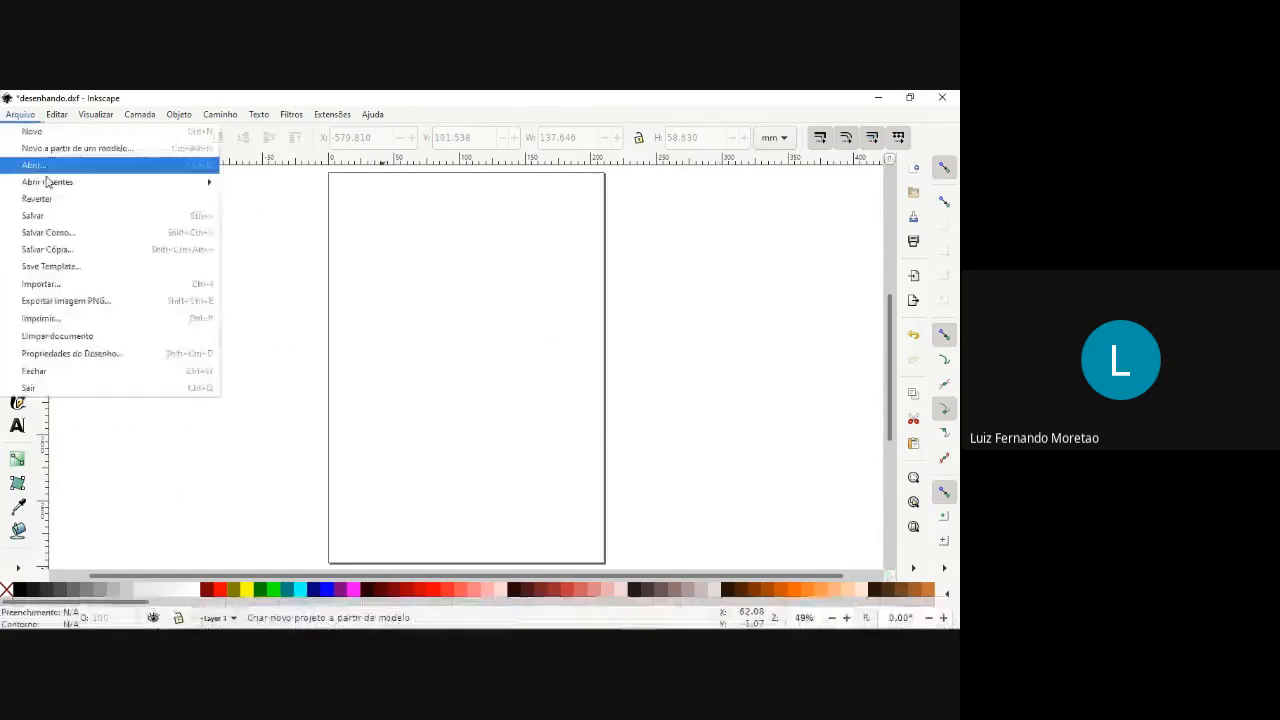
pyautogui.click(63, 287)
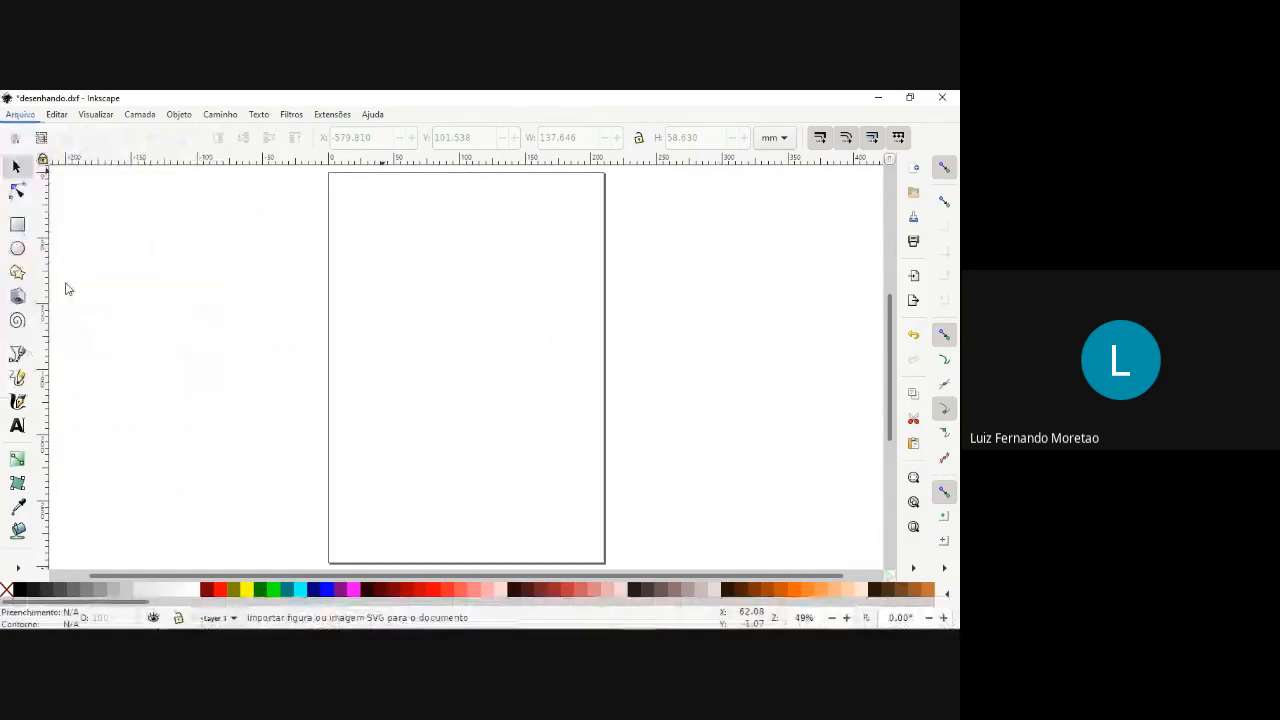
pyautogui.scroll(-3, 300, 286)
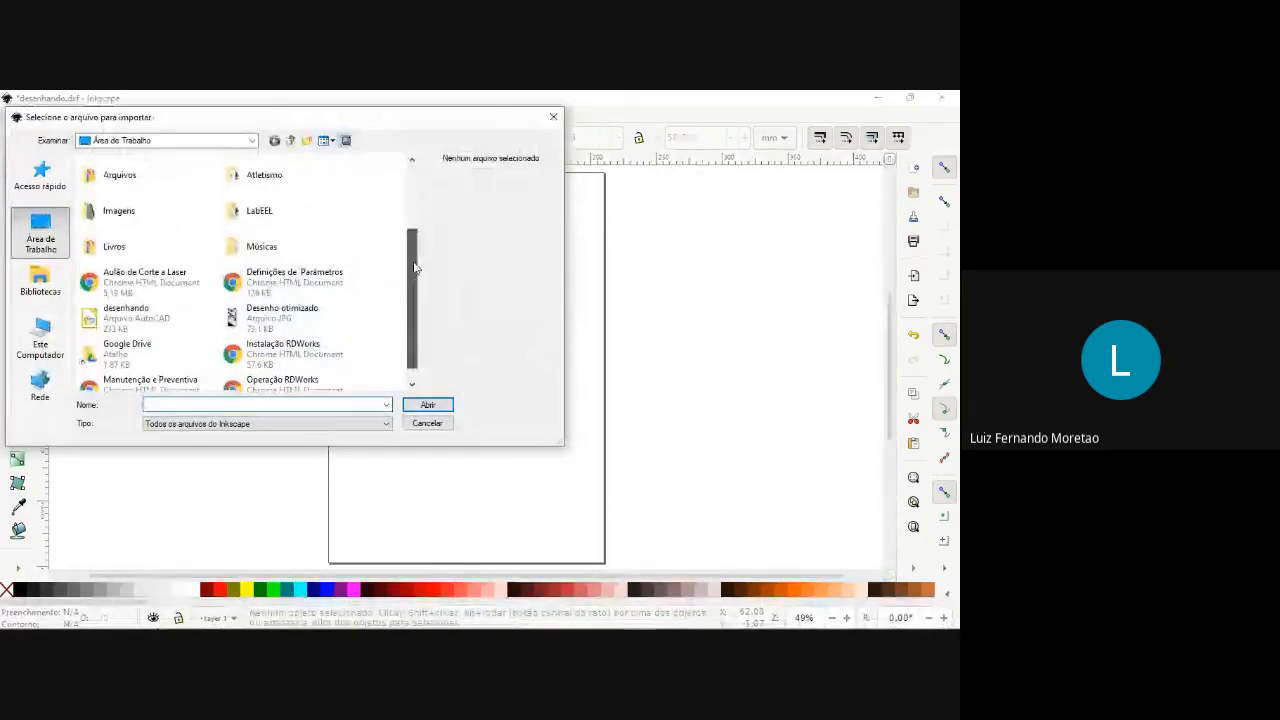
pyautogui.moveTo(414, 266); pyautogui.dragTo(178, 247)
pyautogui.doubleClick(178, 247)
pyautogui.click(120, 196)
pyautogui.doubleClick(125, 198)
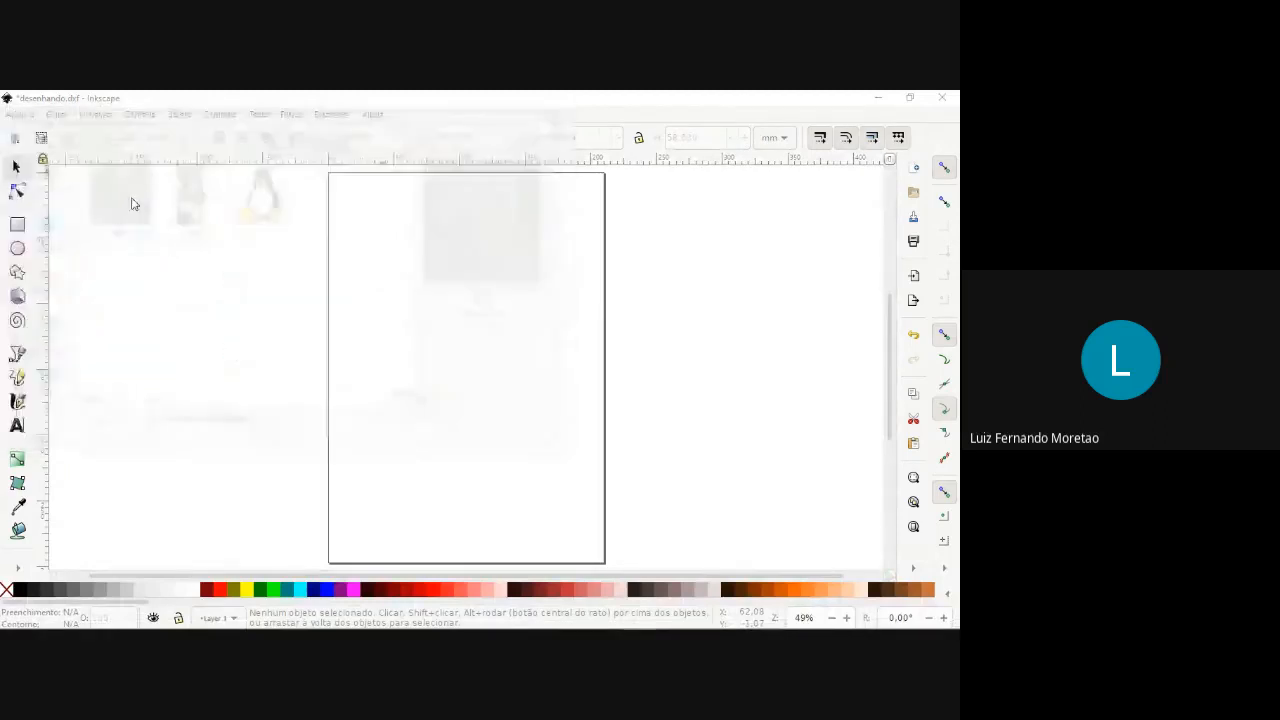
pyautogui.click(592, 458)
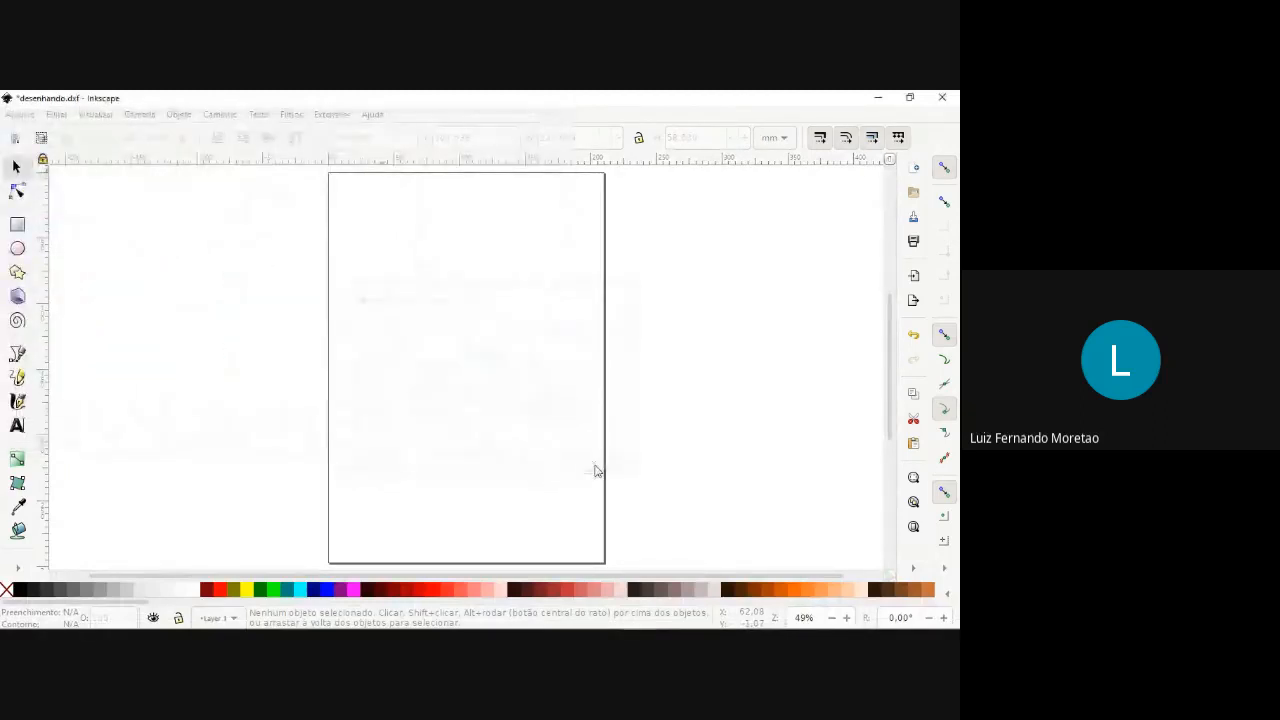
# Resize the imported photo to about 204 × 212 mm and position it within the page's width.
pyautogui.moveTo(234, 251); pyautogui.dragTo(566, 402)
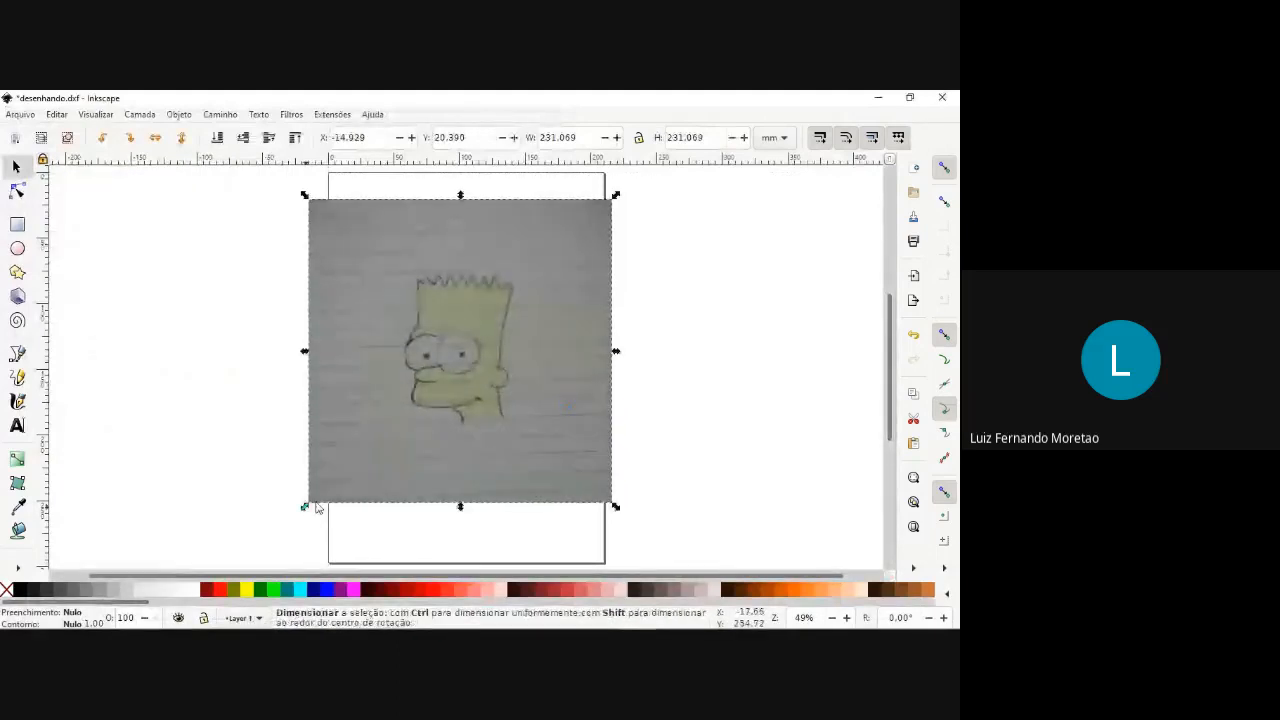
pyautogui.moveTo(305, 507); pyautogui.dragTo(390, 455)
pyautogui.hotkey('ctrl', 'z')
pyautogui.moveTo(432, 375); pyautogui.dragTo(452, 387)
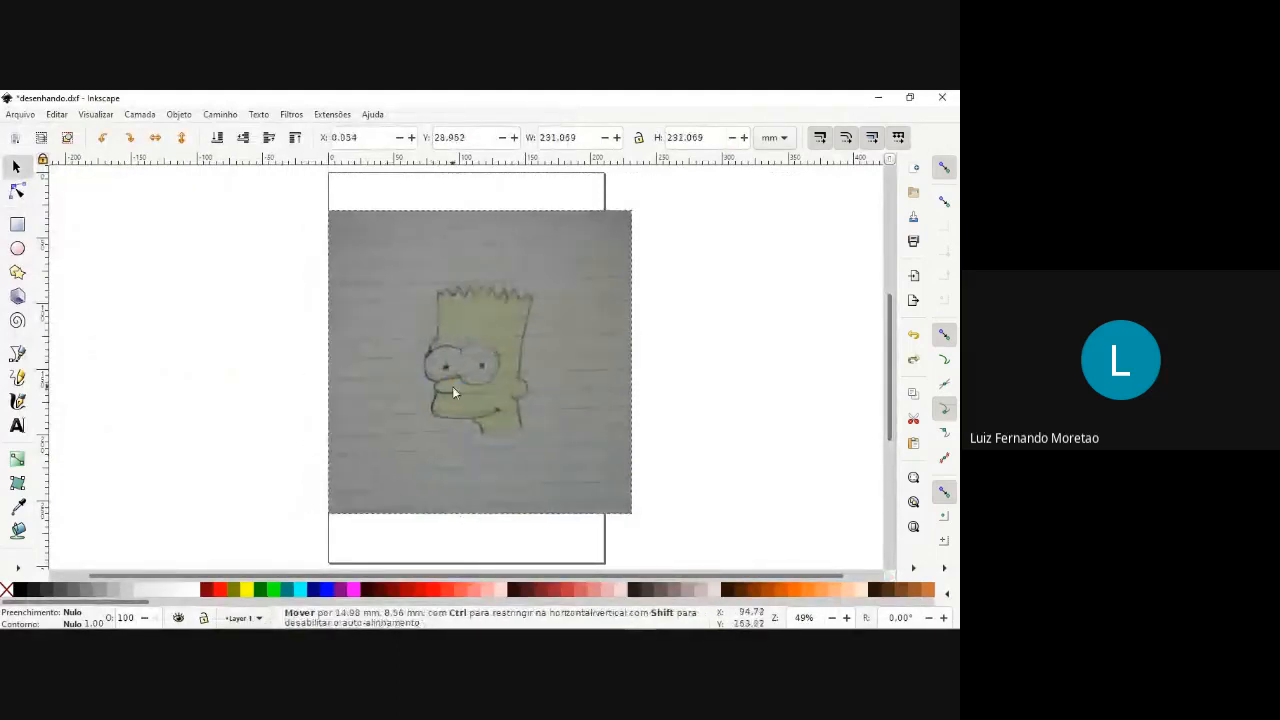
pyautogui.moveTo(325, 208); pyautogui.dragTo(363, 240)
pyautogui.moveTo(435, 324); pyautogui.dragTo(429, 312)
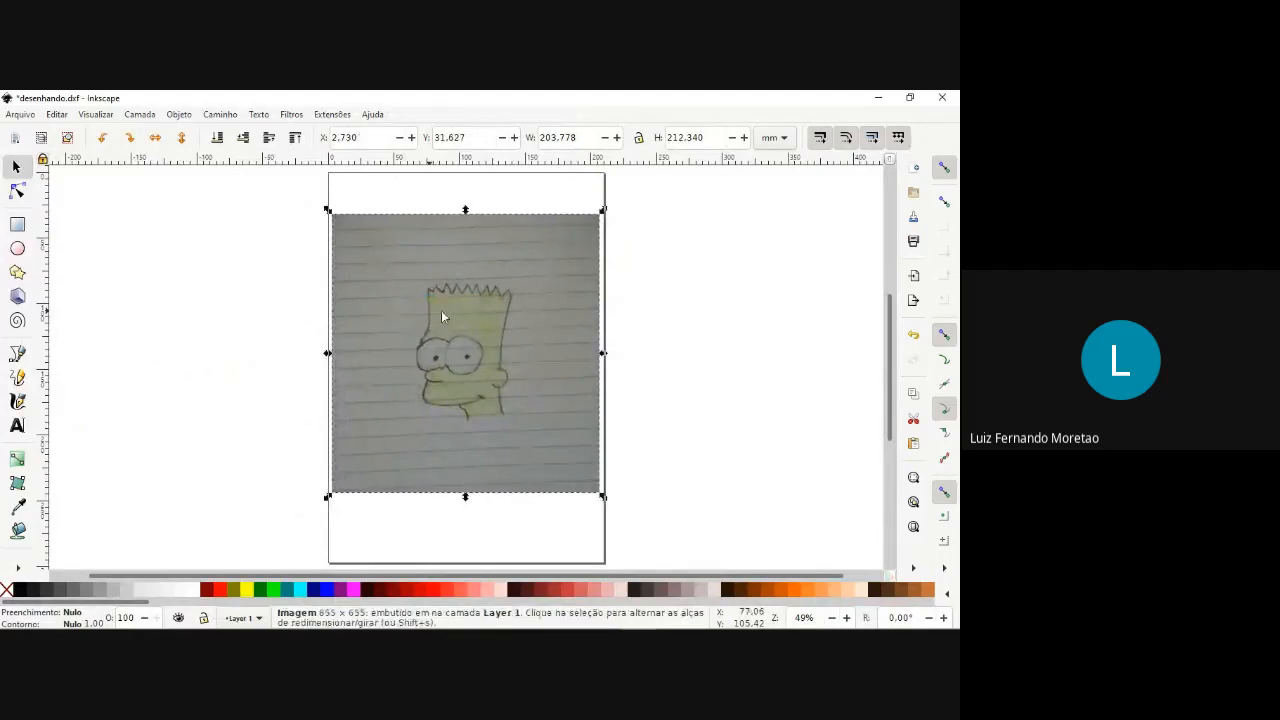
pyautogui.click(631, 340)
# Try tracing the neck and mouth line of the Bart drawing freehand with the Pencil tool and undo the stroke.
pyautogui.scroll(1, 474, 321)
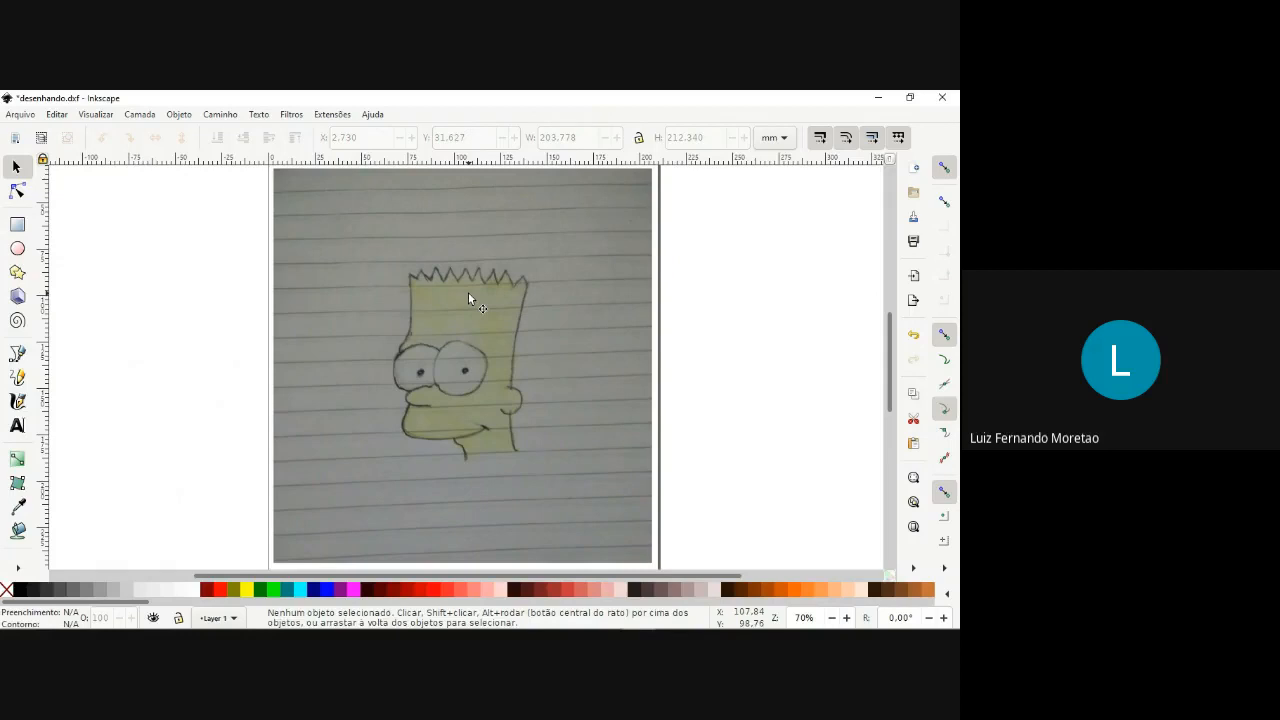
pyautogui.scroll(1, 490, 301)
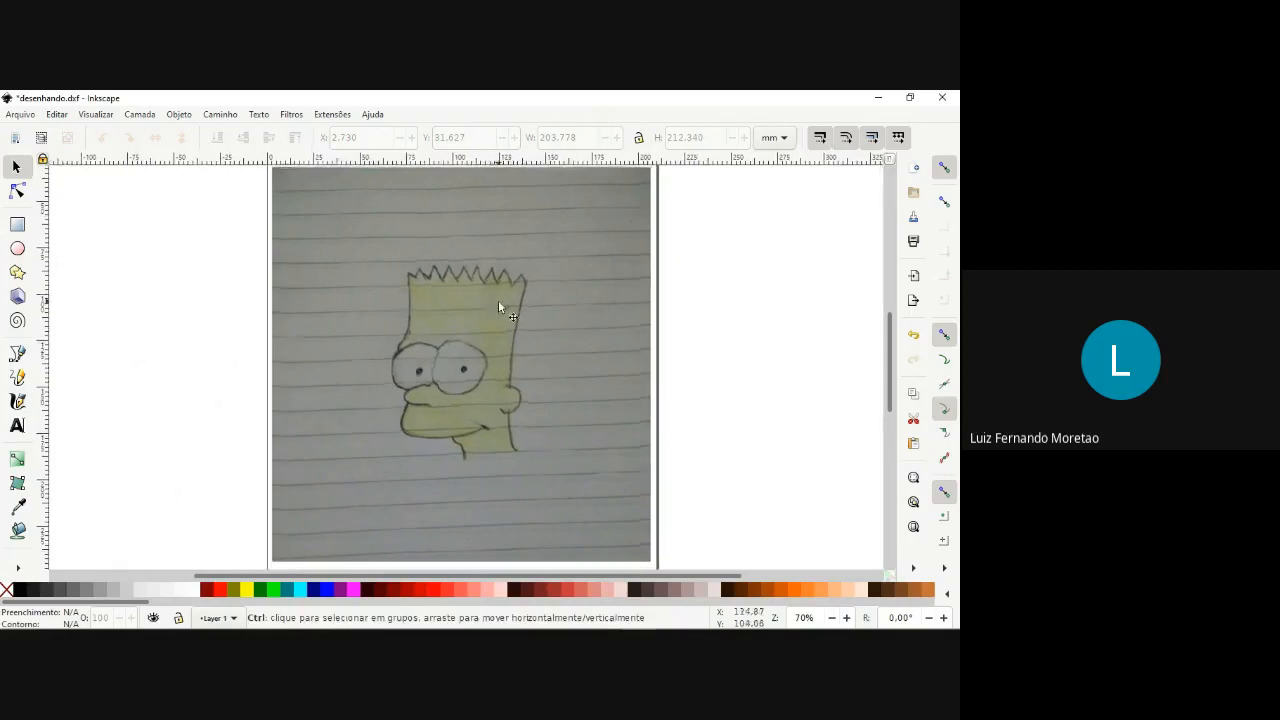
pyautogui.scroll(-2, 498, 300)
pyautogui.click(503, 300)
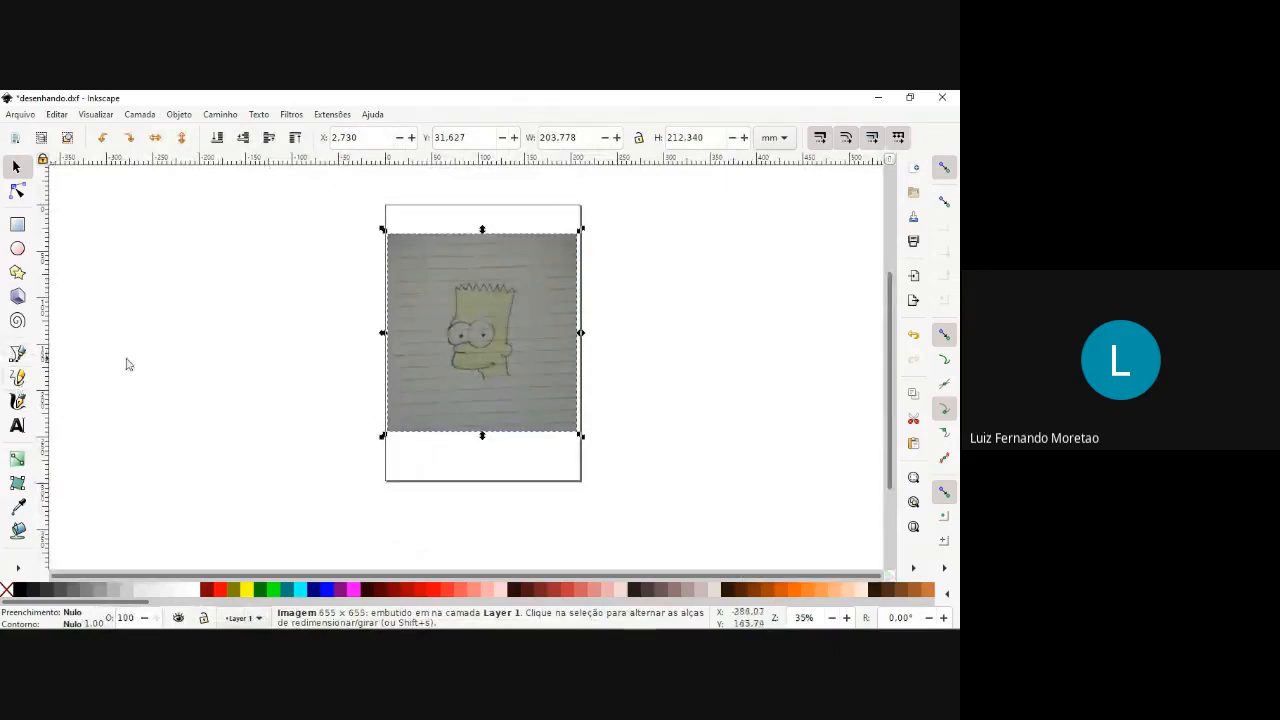
pyautogui.scroll(1, 474, 316)
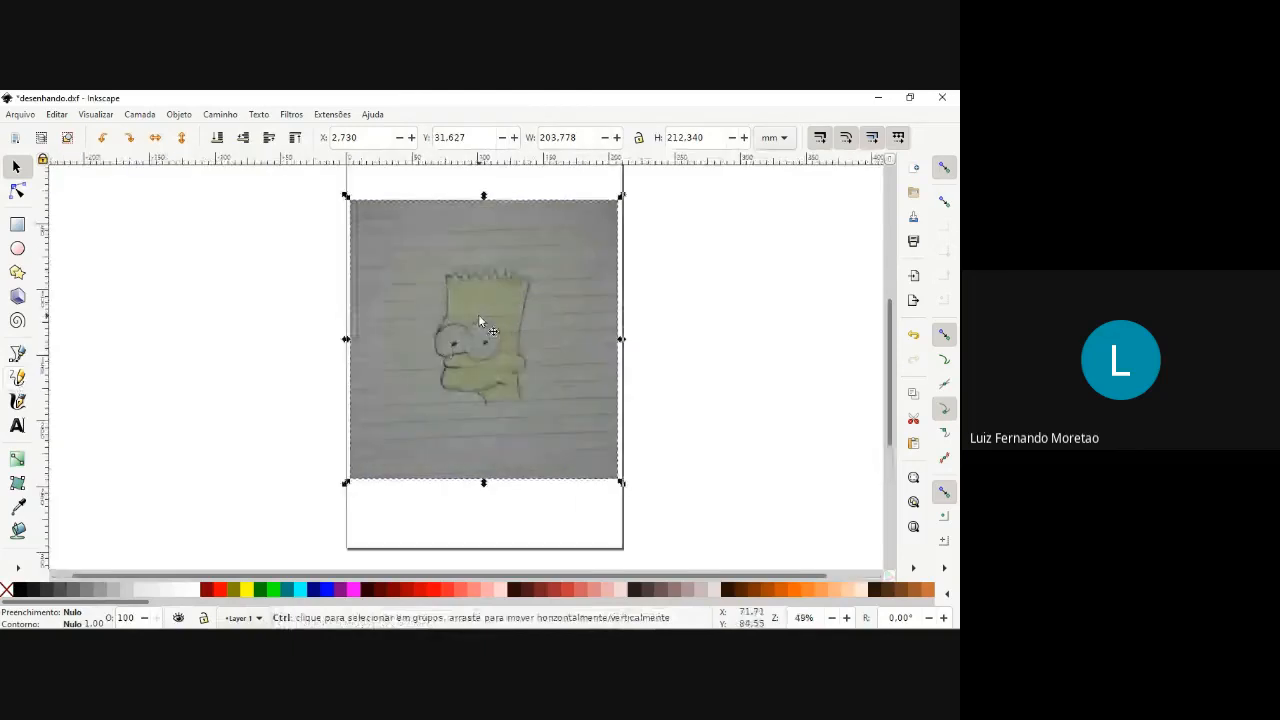
pyautogui.scroll(1, 478, 314)
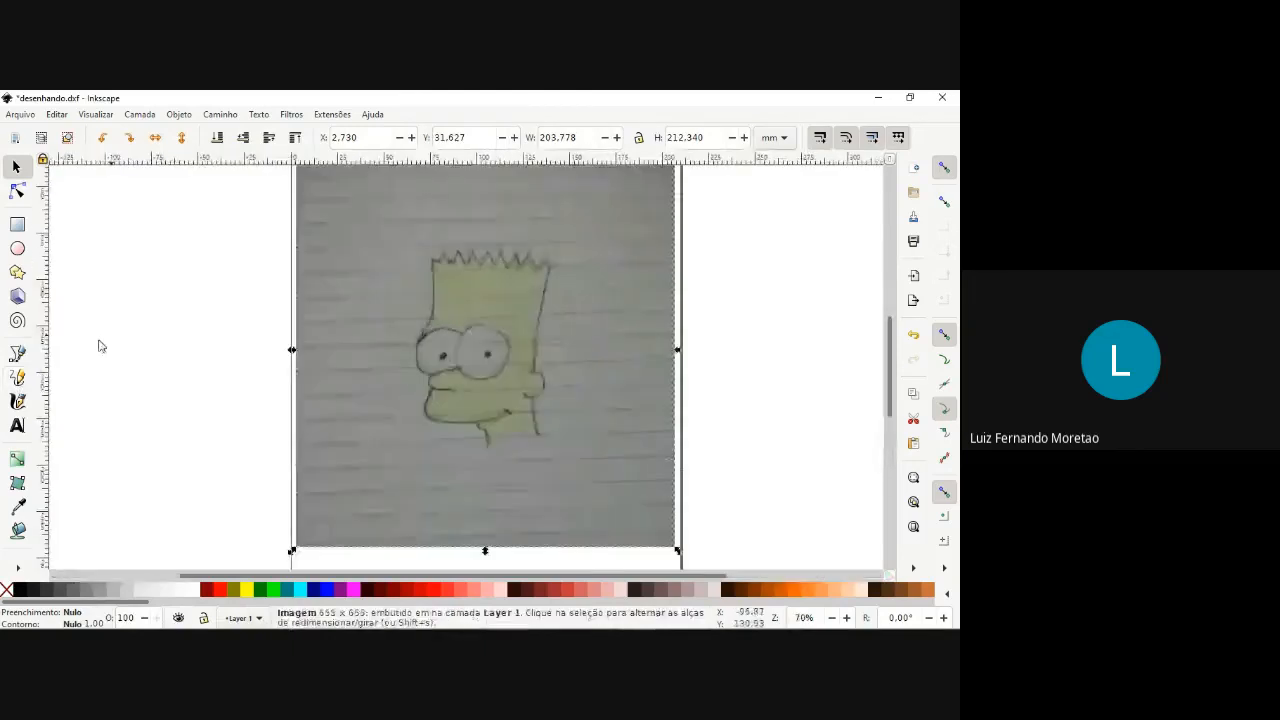
pyautogui.click(18, 380)
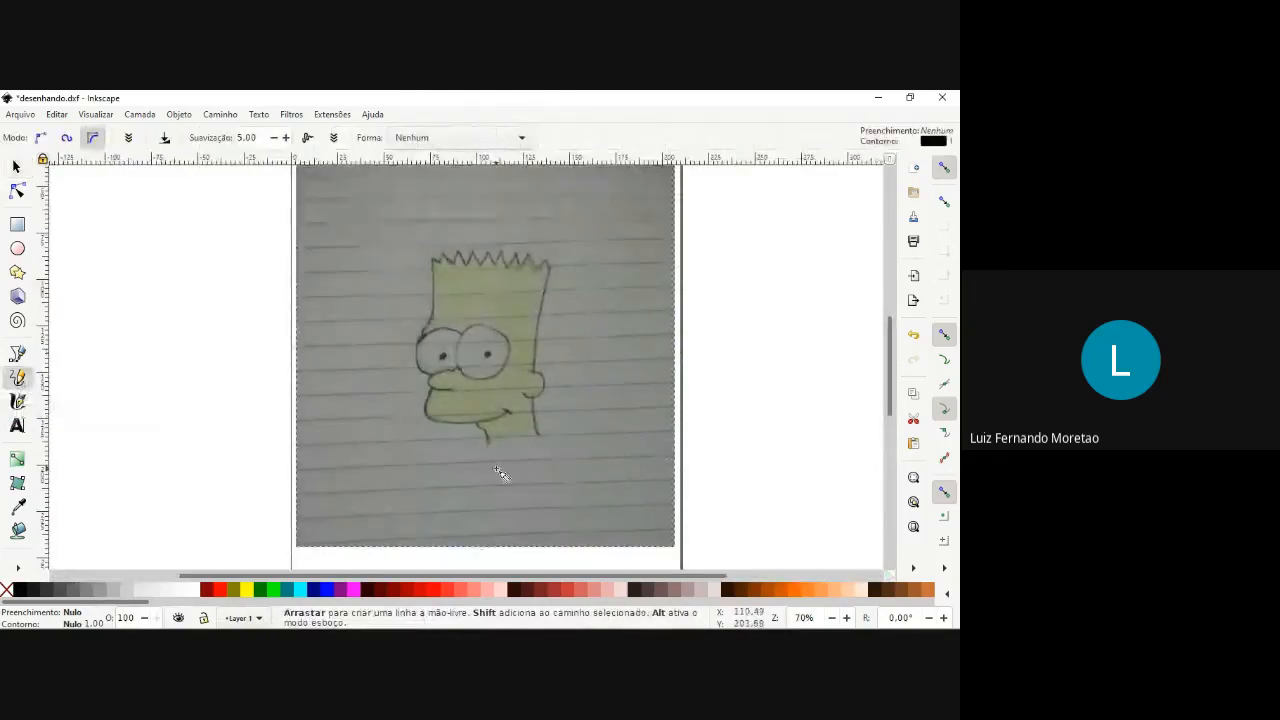
pyautogui.scroll(3, 495, 455)
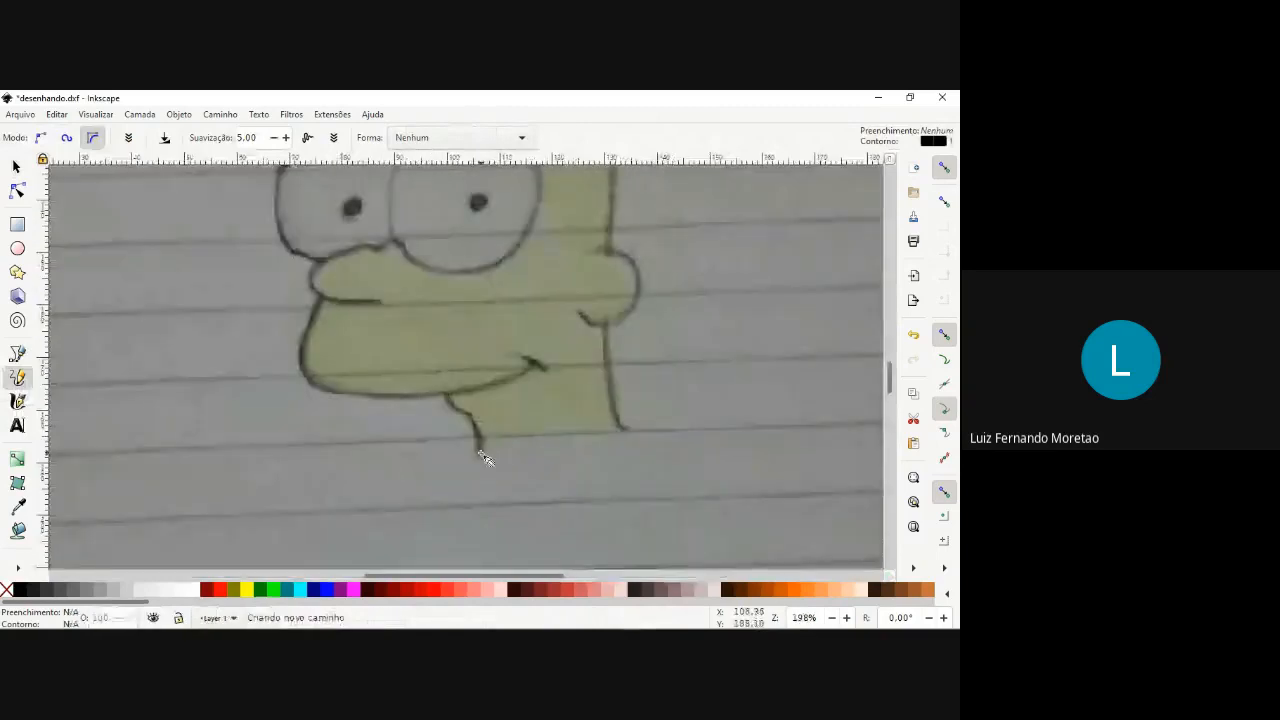
pyautogui.moveTo(455, 405); pyautogui.dragTo(532, 365)
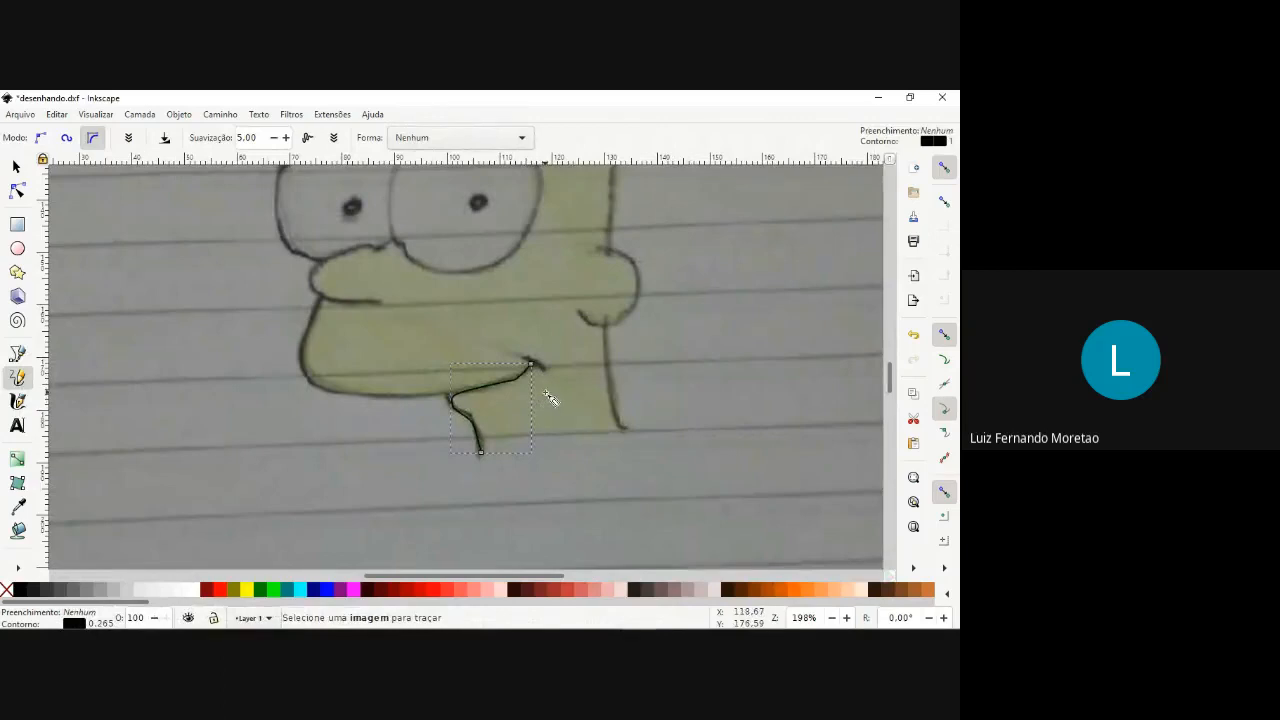
pyautogui.hotkey('ctrl', 'z')
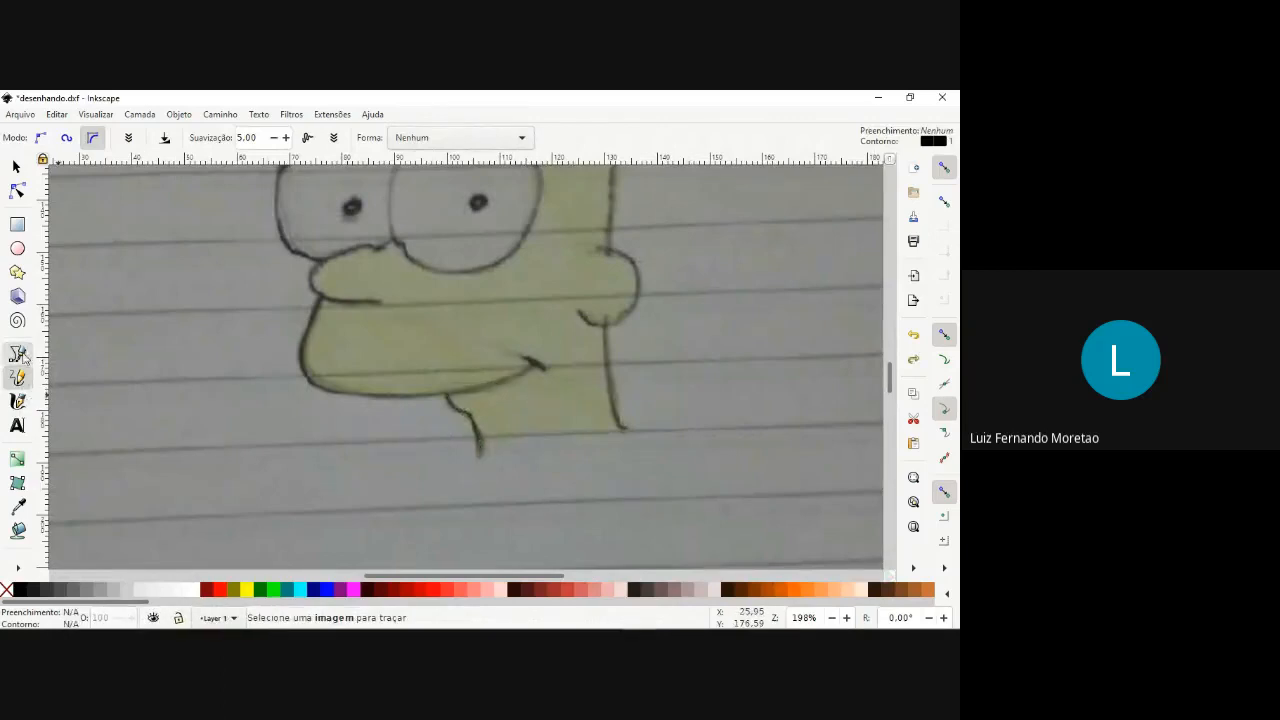
# Activate the Bézier pen tool and add a new layer named "Vetorização" above the current layer.
pyautogui.click(20, 356)
pyautogui.scroll(-3, 486, 355)
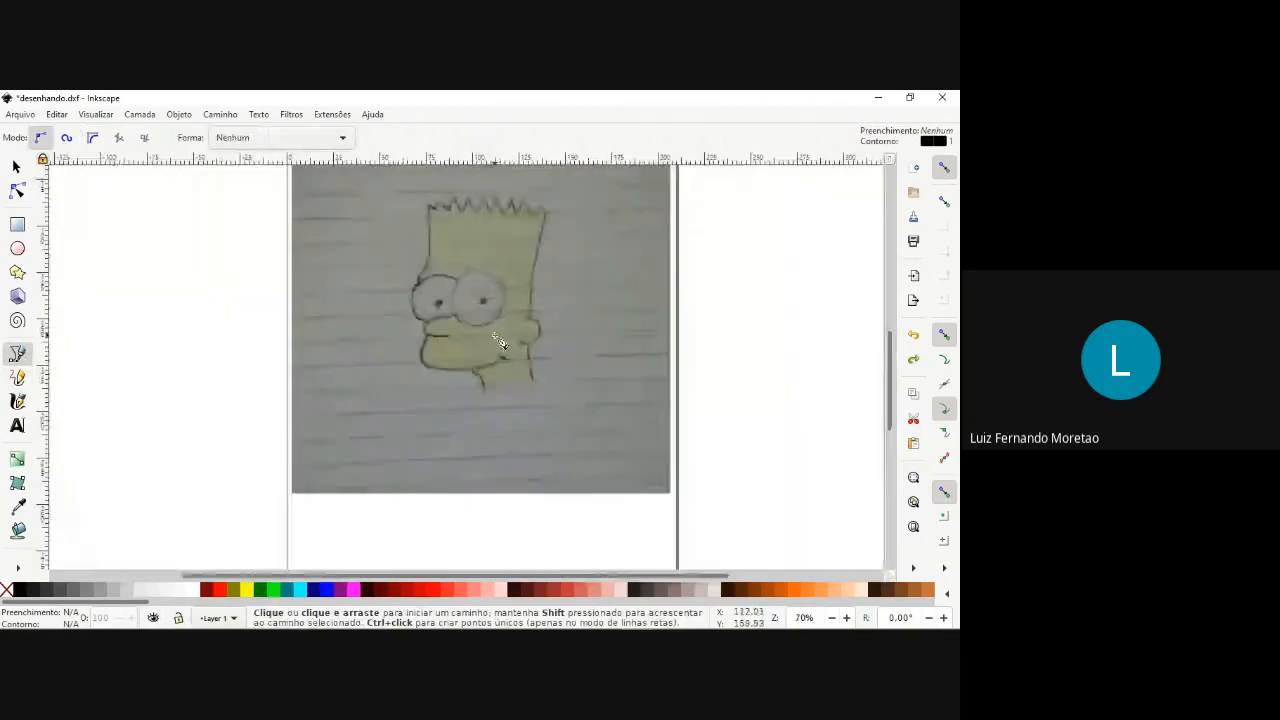
pyautogui.scroll(2, 500, 343)
pyautogui.scroll(1, 500, 343)
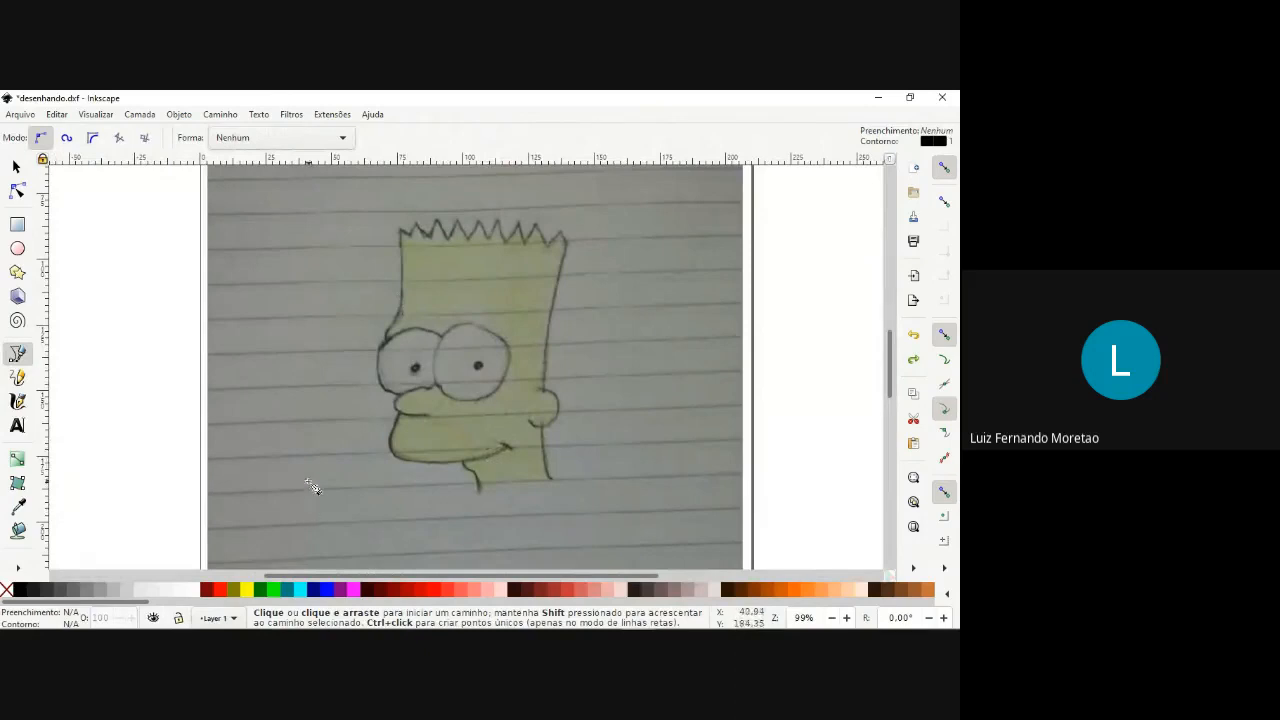
pyautogui.scroll(-1, 311, 482)
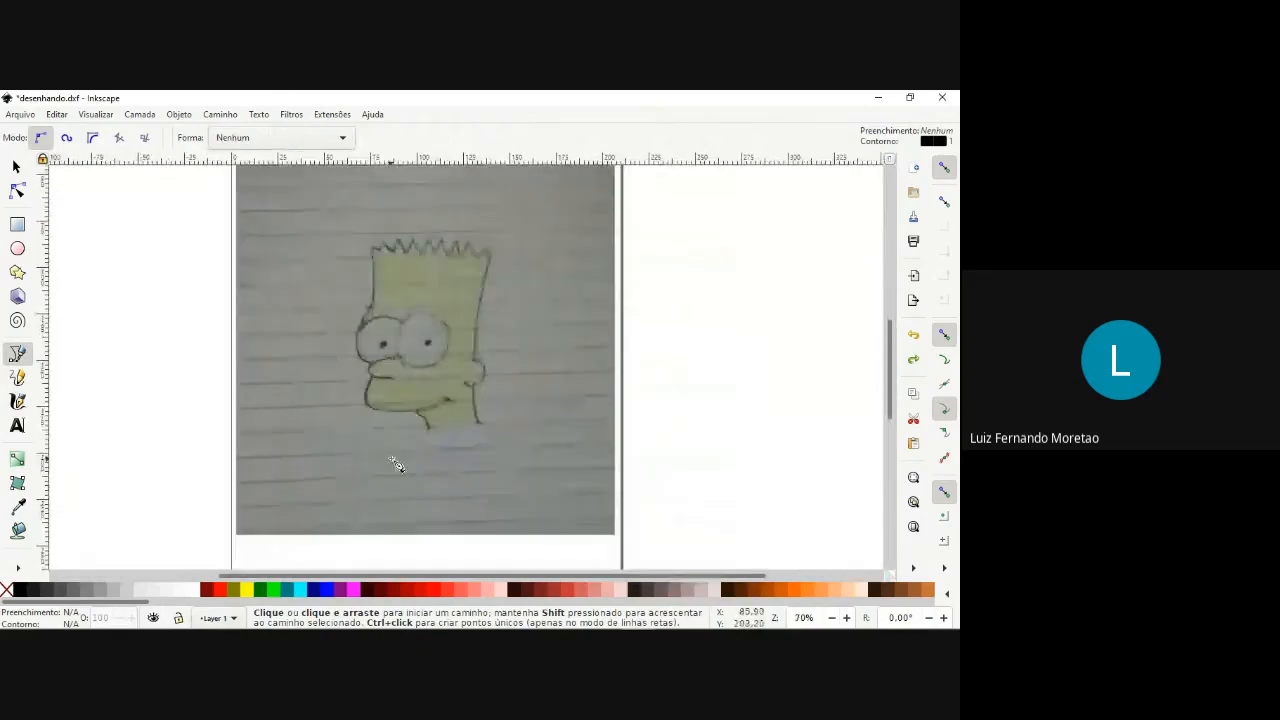
pyautogui.scroll(-1, 389, 317)
pyautogui.click(138, 115)
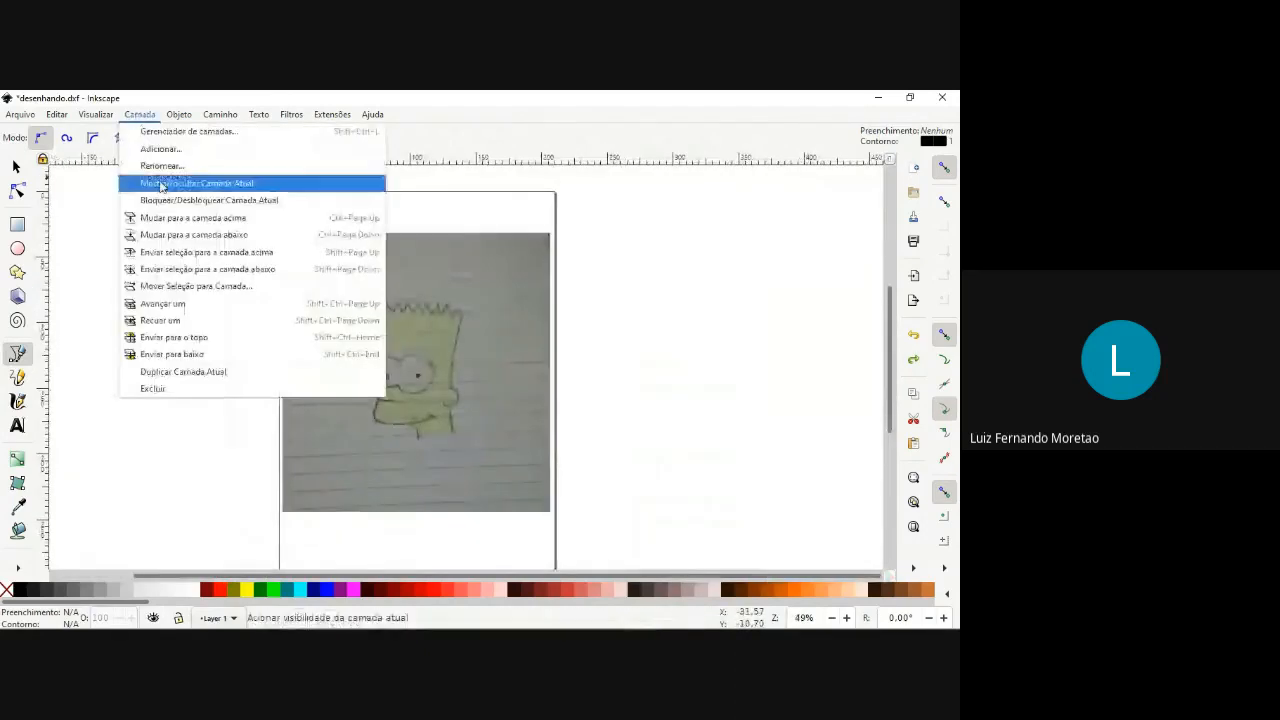
pyautogui.click(161, 149)
pyautogui.write('de')
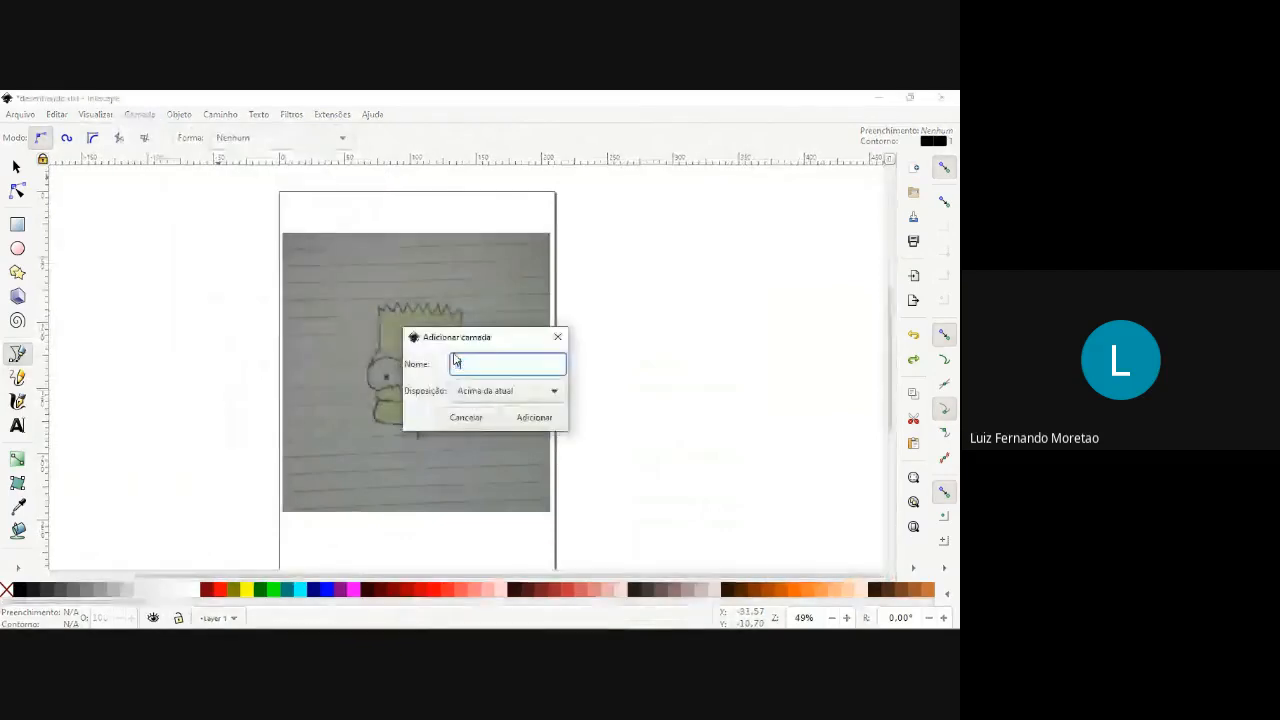
pyautogui.write('torizaçã')
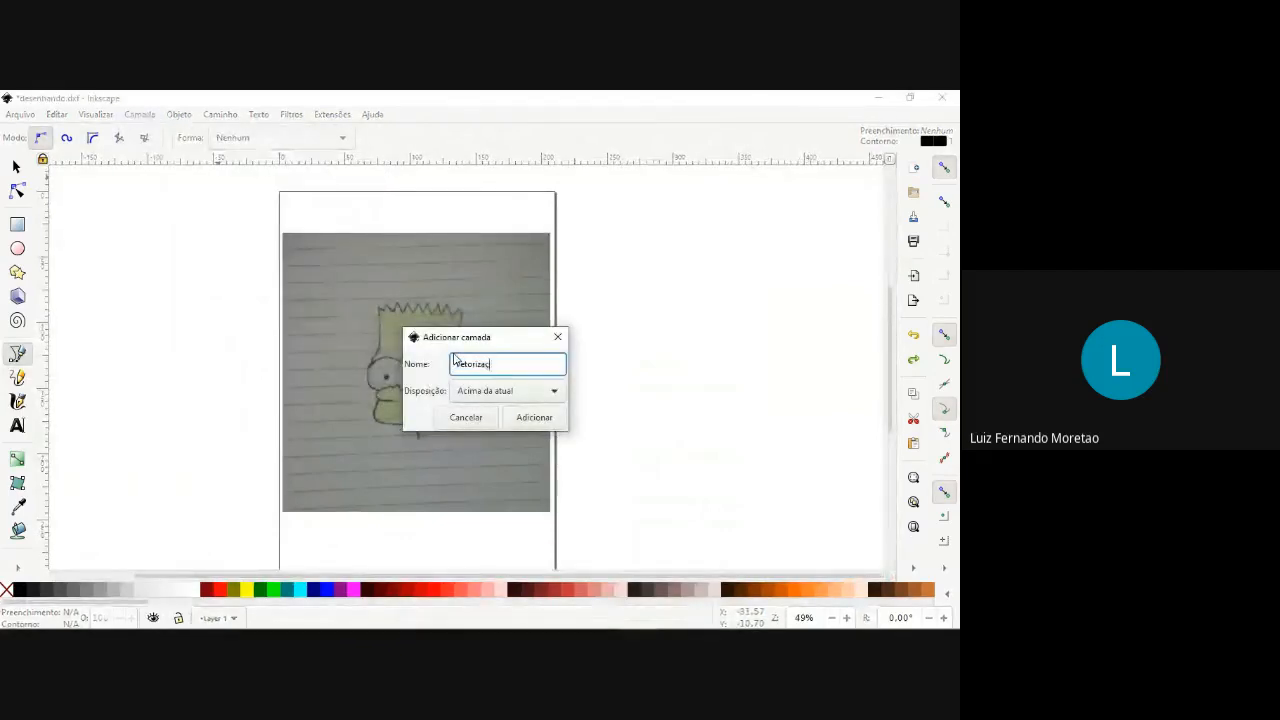
pyautogui.write('o')
pyautogui.click(519, 420)
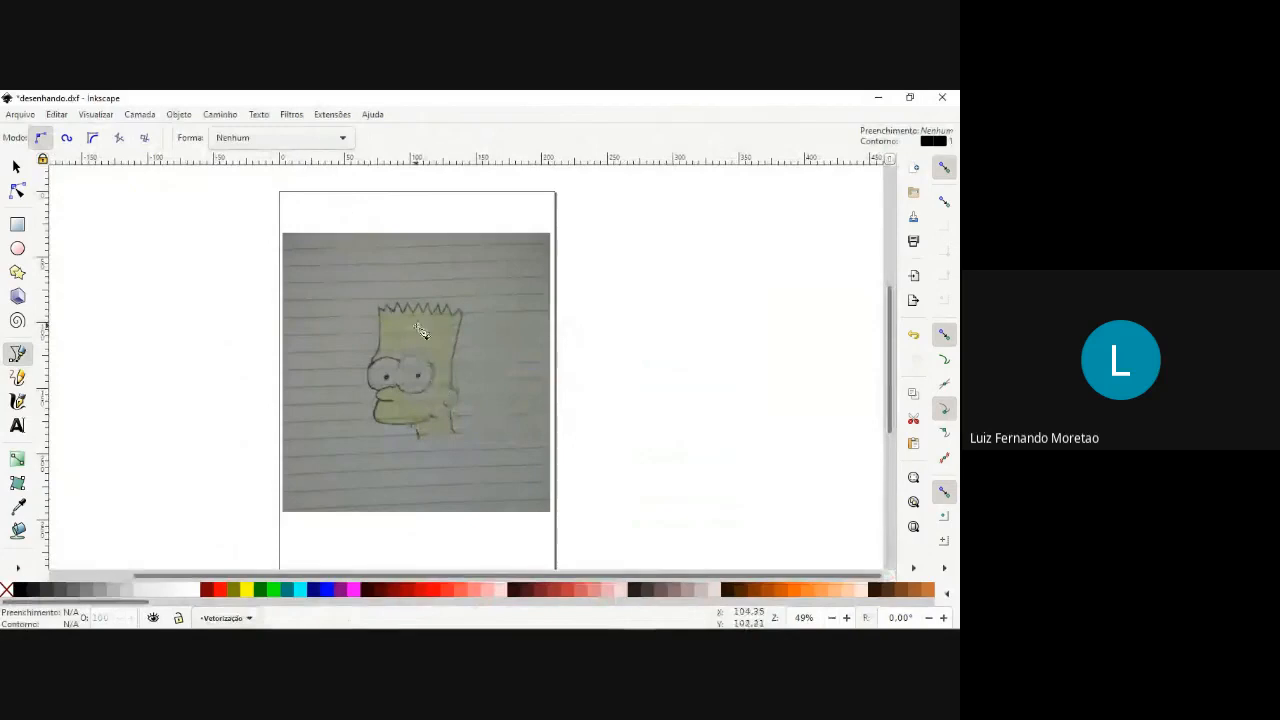
# Try out straight and curved Bézier segments in the empty area beside the page, cancelling each test path.
pyautogui.scroll(1, 423, 334)
pyautogui.scroll(1, 440, 352)
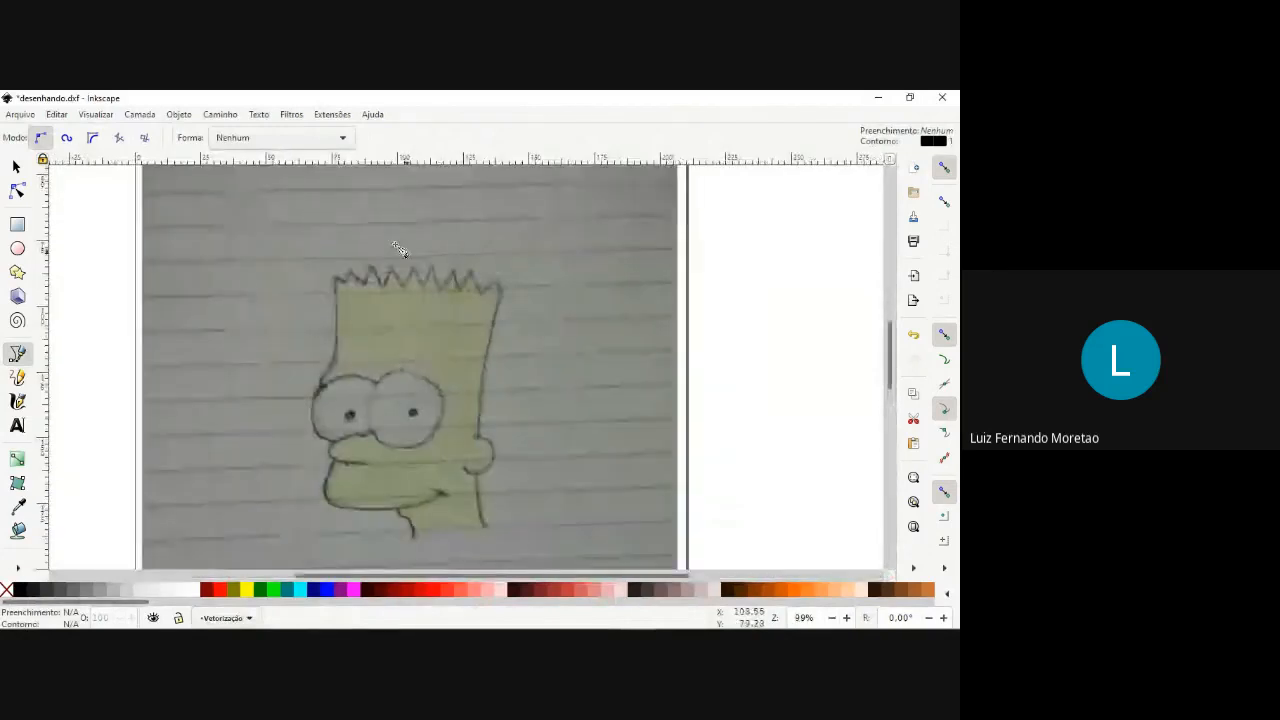
pyautogui.scroll(-1, 420, 543)
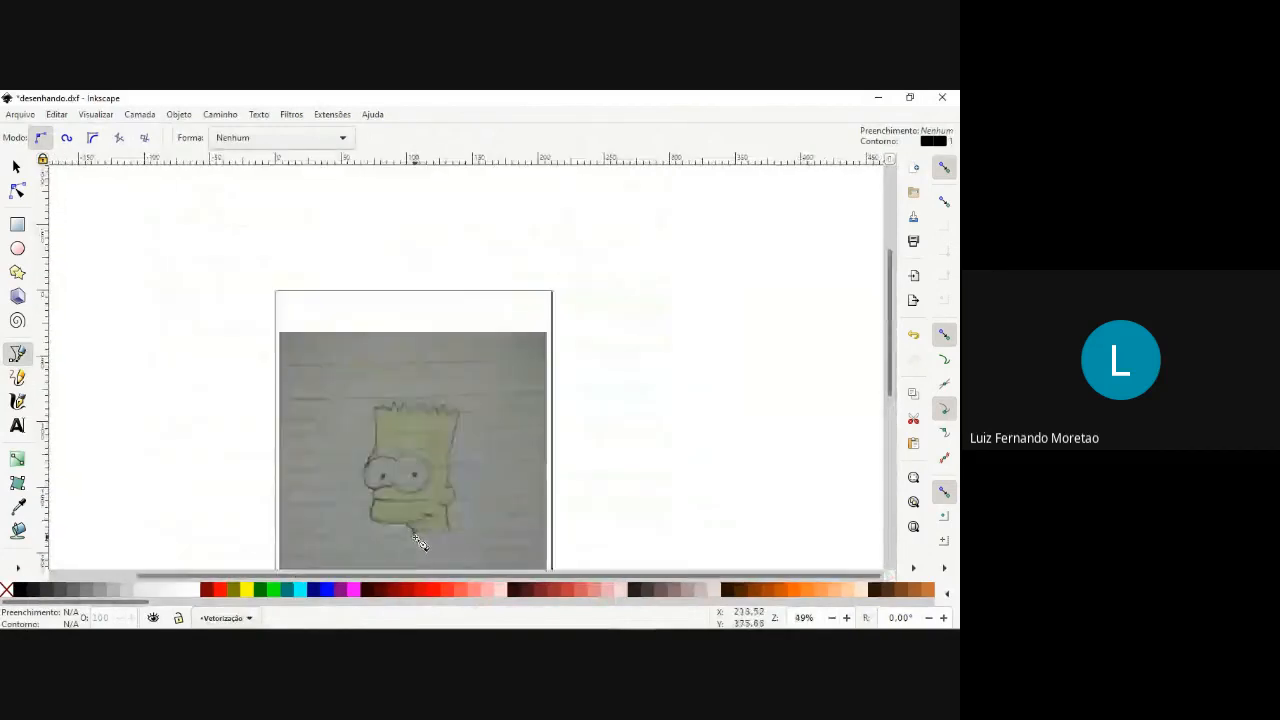
pyautogui.scroll(4, 420, 543)
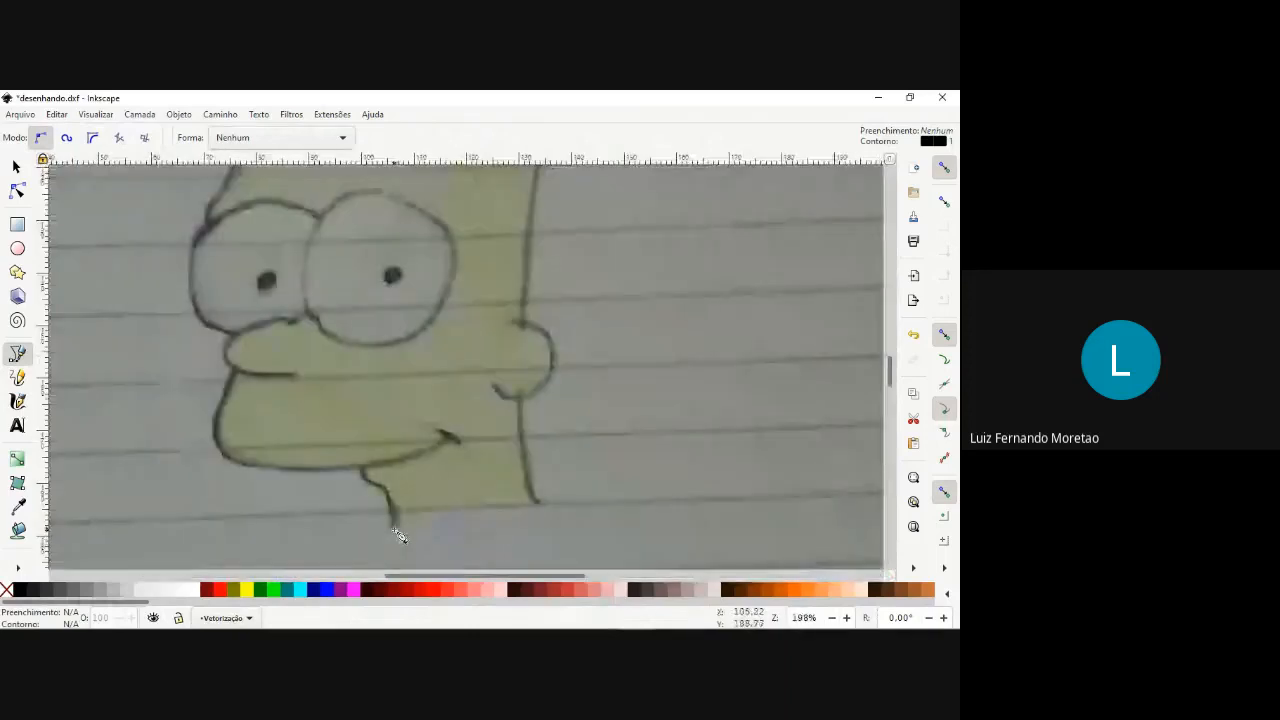
pyautogui.scroll(-5, 397, 533)
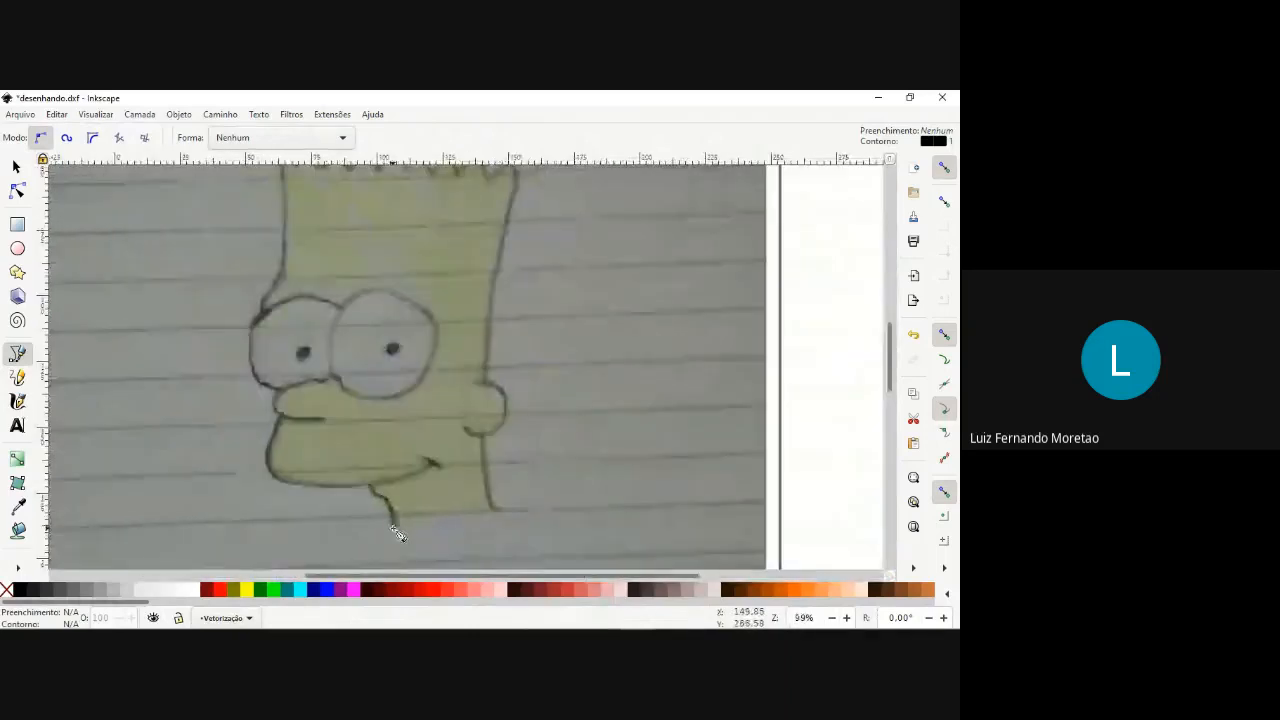
pyautogui.scroll(2, 397, 533)
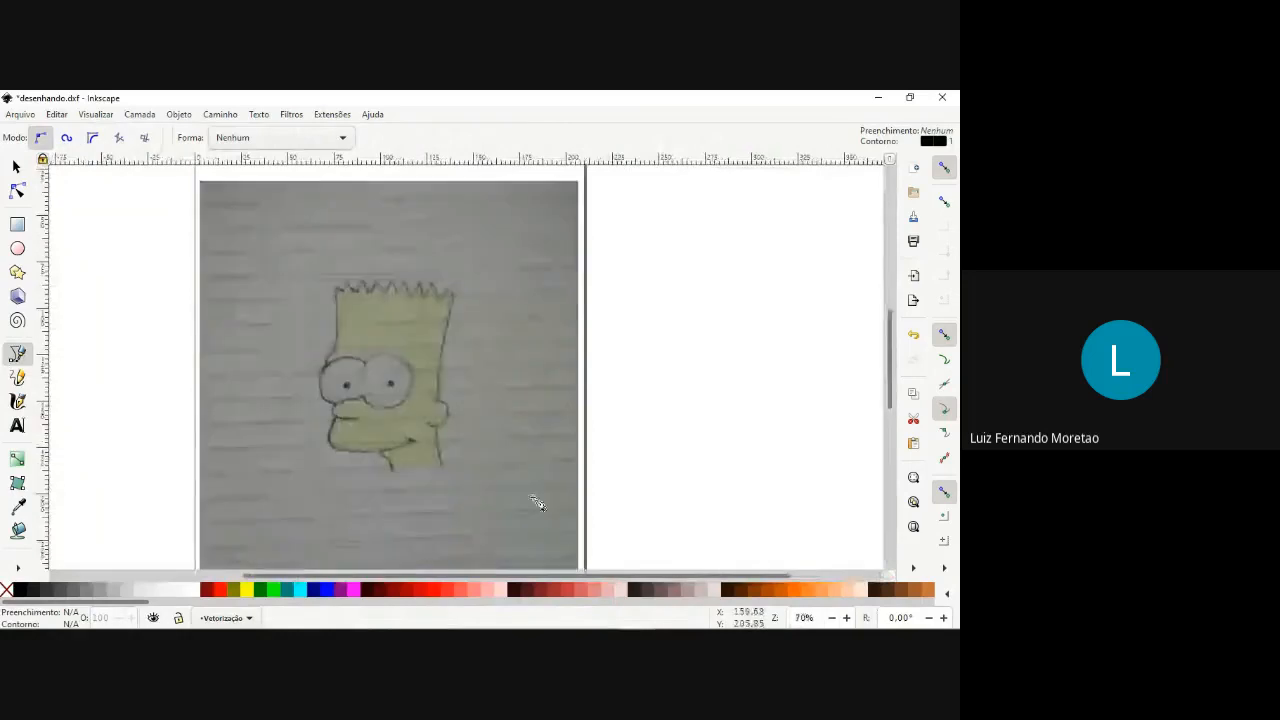
pyautogui.click(650, 432)
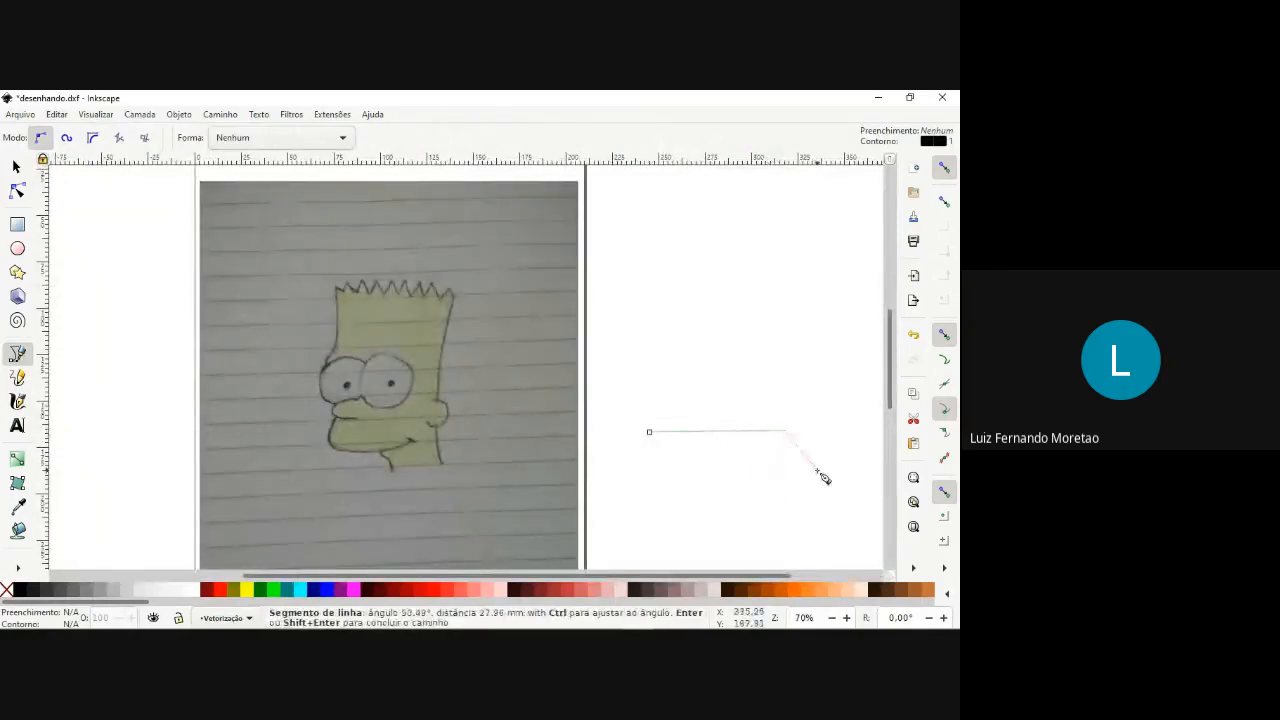
pyautogui.press('Escape')
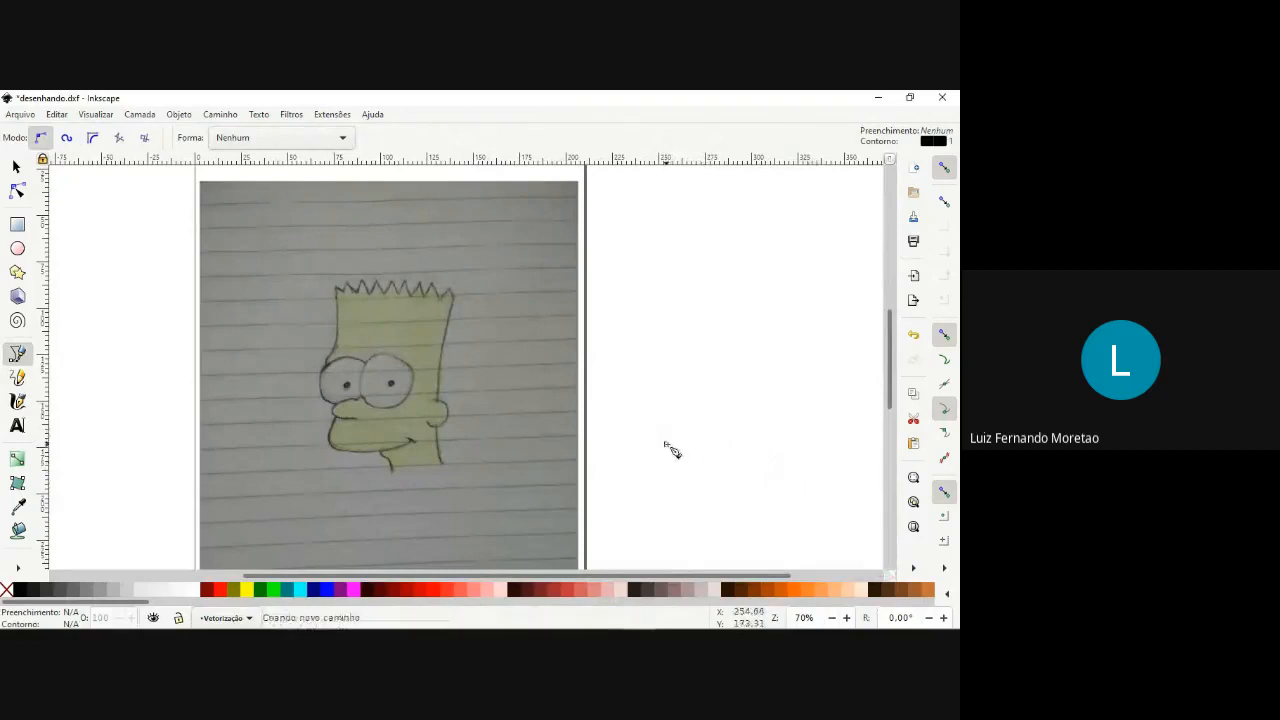
pyautogui.click(666, 443)
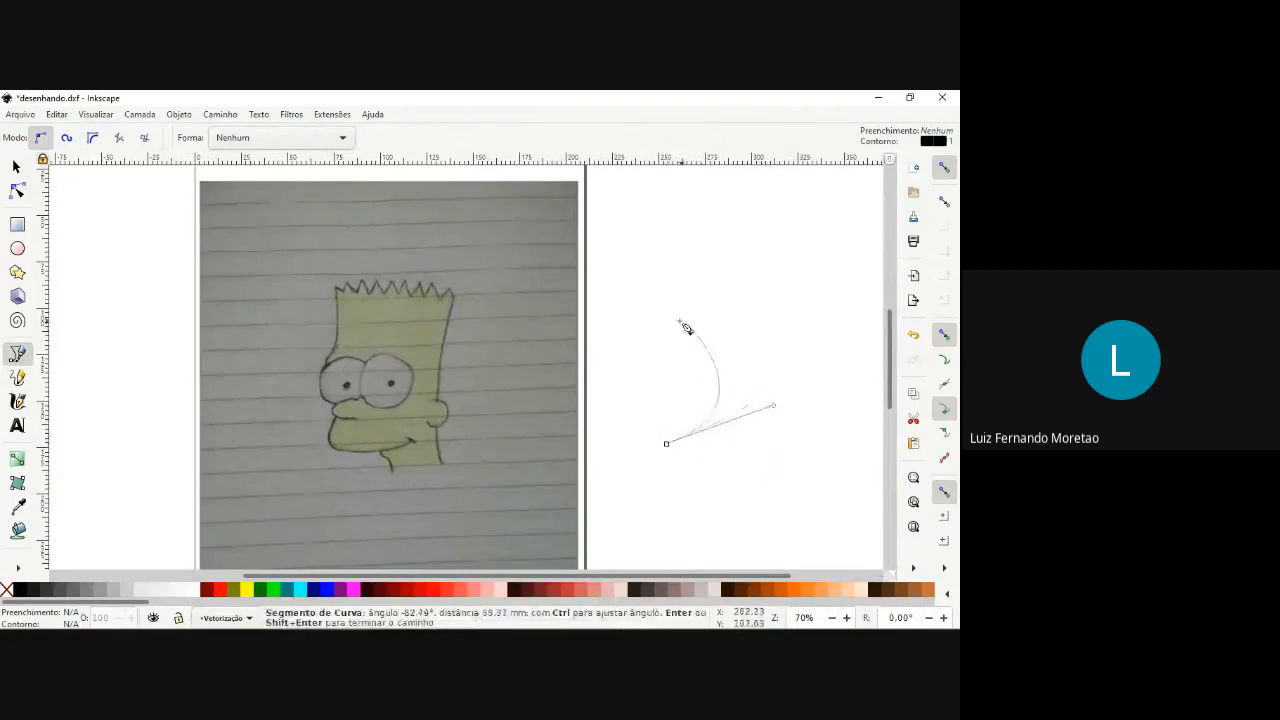
pyautogui.press('Escape')
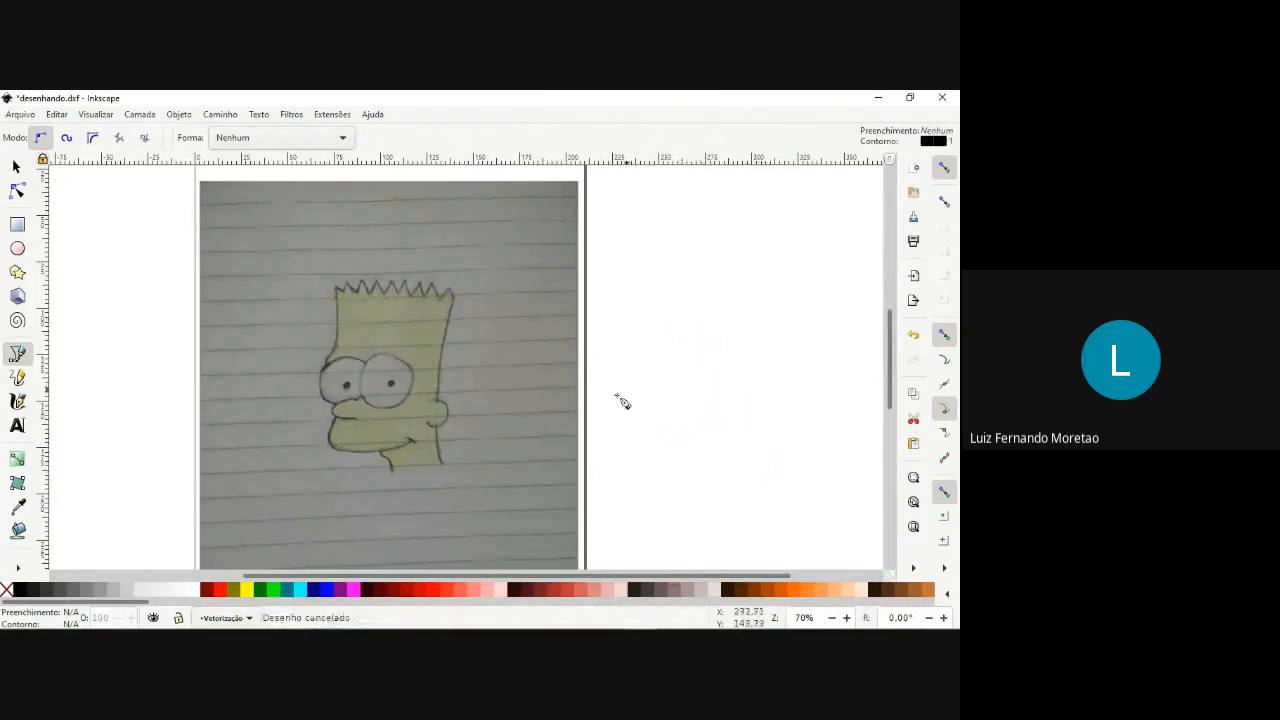
# Start a straight-segment Bézier path at the base of Bart's neck and trace the front neck line up to the chin.
pyautogui.scroll(1, 390, 478)
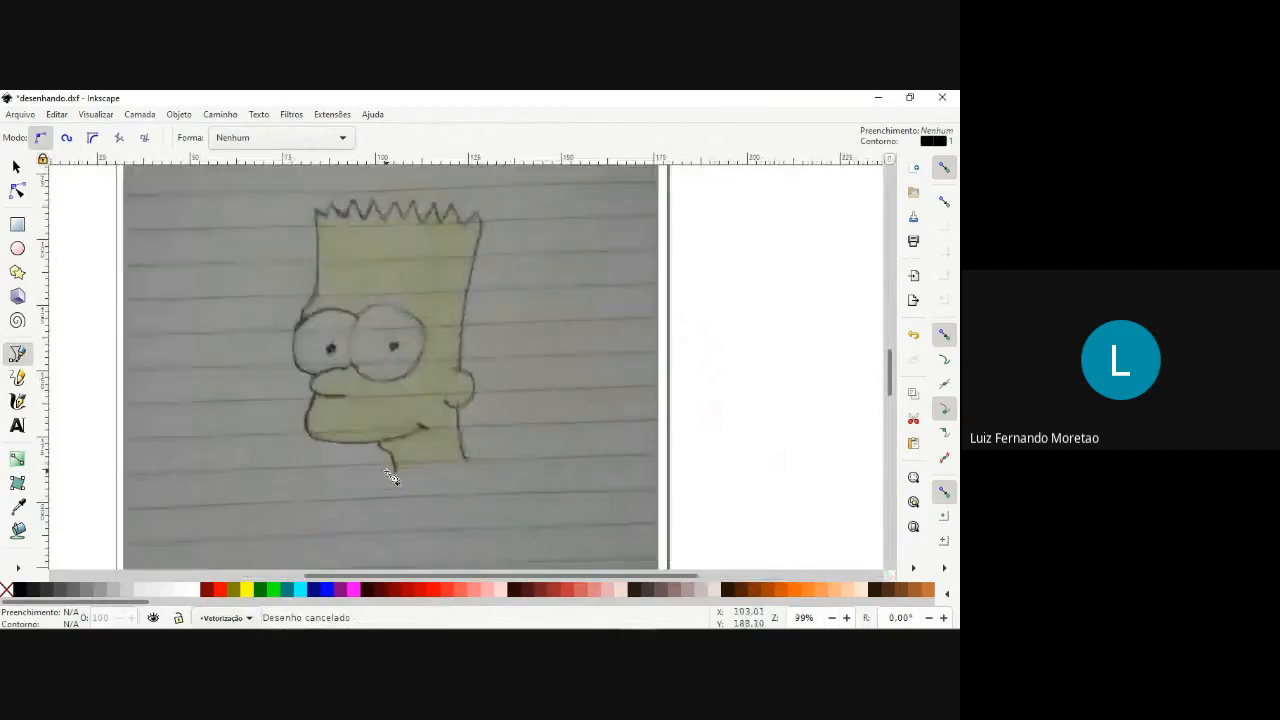
pyautogui.scroll(1, 390, 478)
pyautogui.scroll(-1, 400, 432)
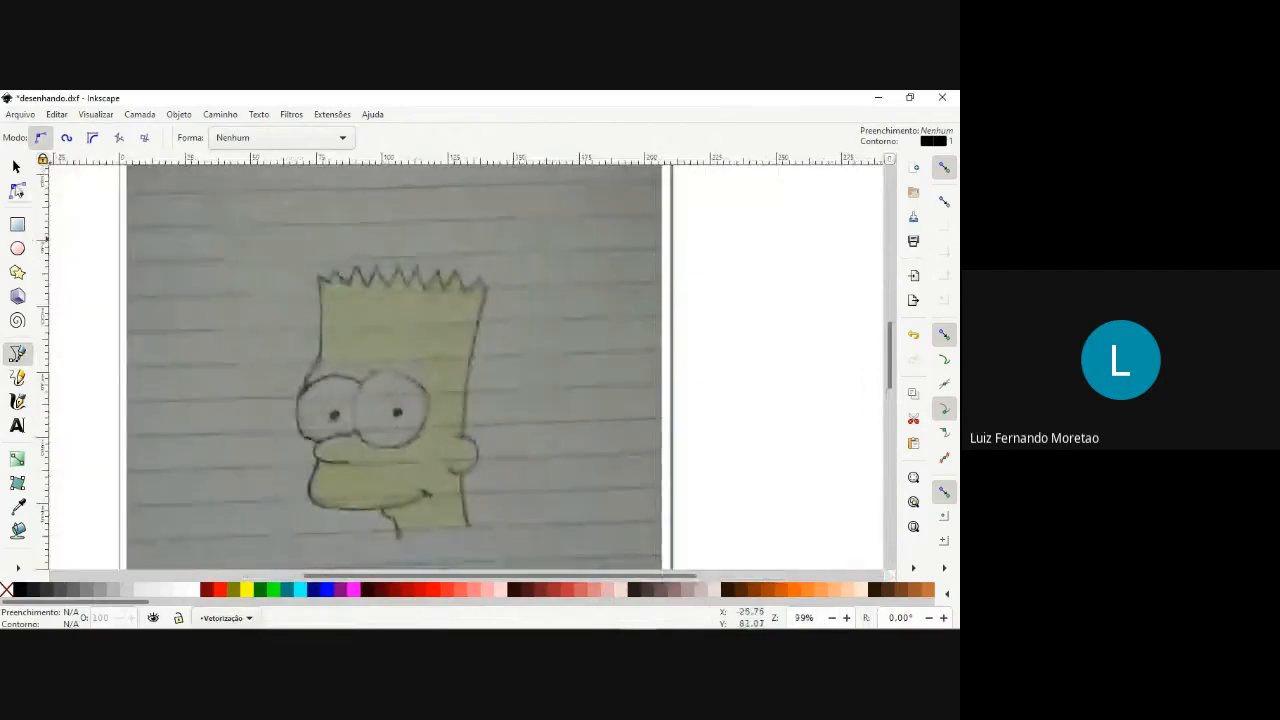
pyautogui.scroll(-3, 234, 371)
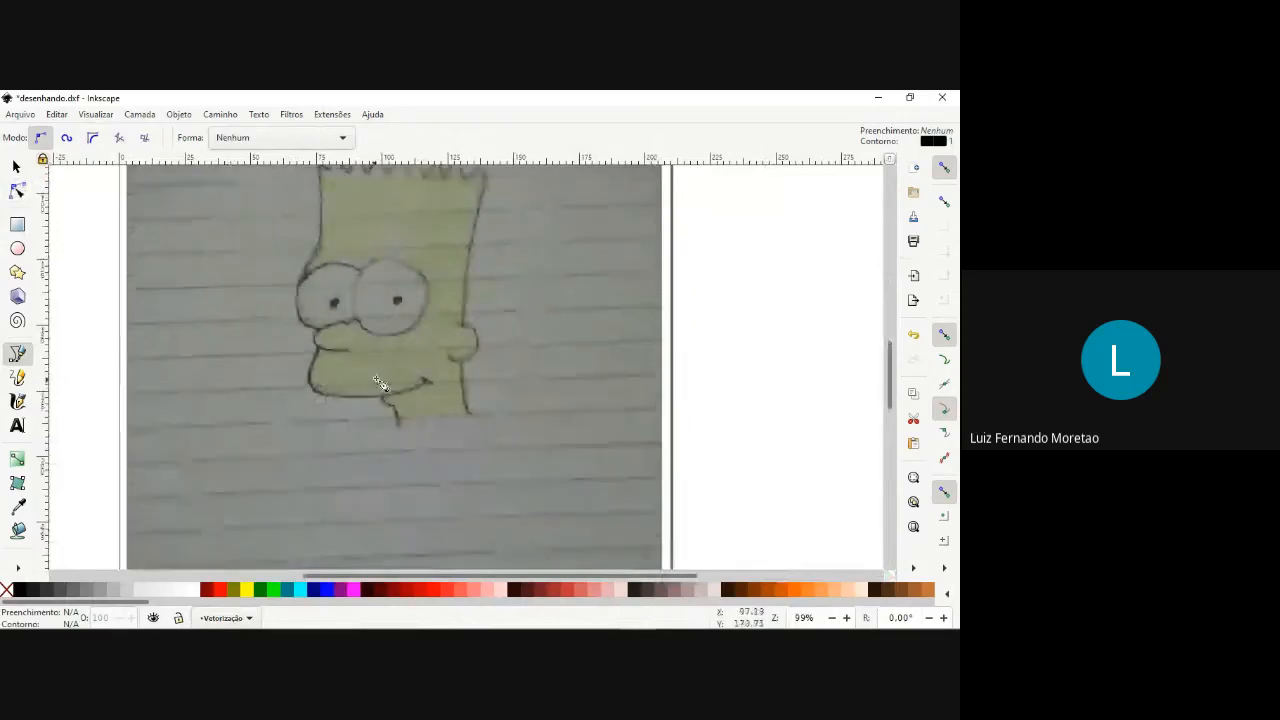
pyautogui.scroll(1, 380, 385)
pyautogui.scroll(2, 388, 377)
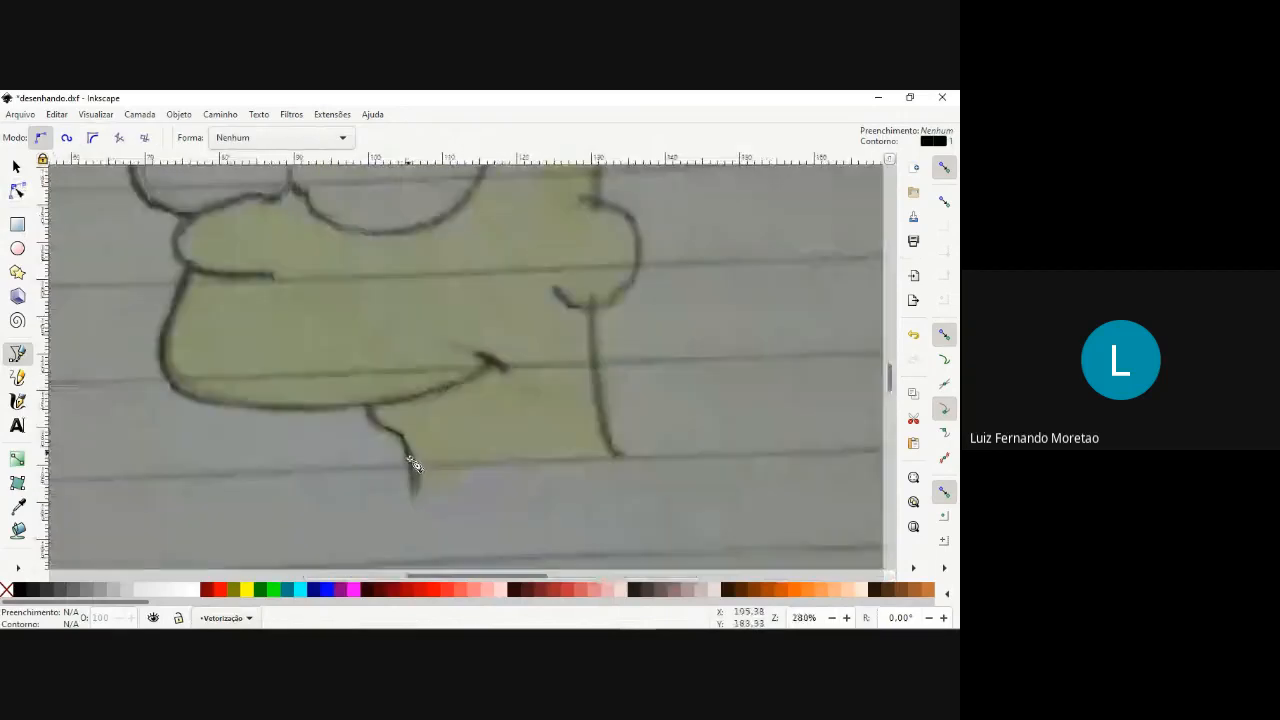
pyautogui.click(414, 490)
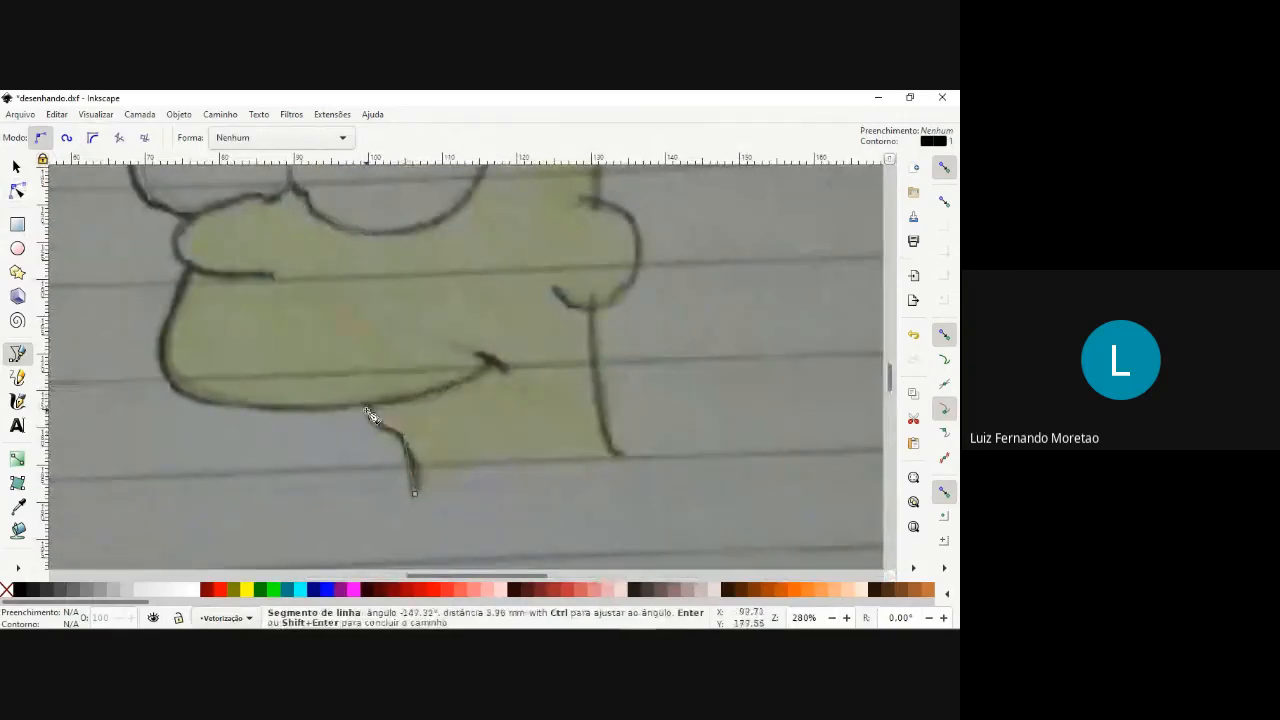
# Continue the straight-segment path along the underside of the jaw and up the front of the mouth to the notch below the eyes.
pyautogui.scroll(-2, 362, 405)
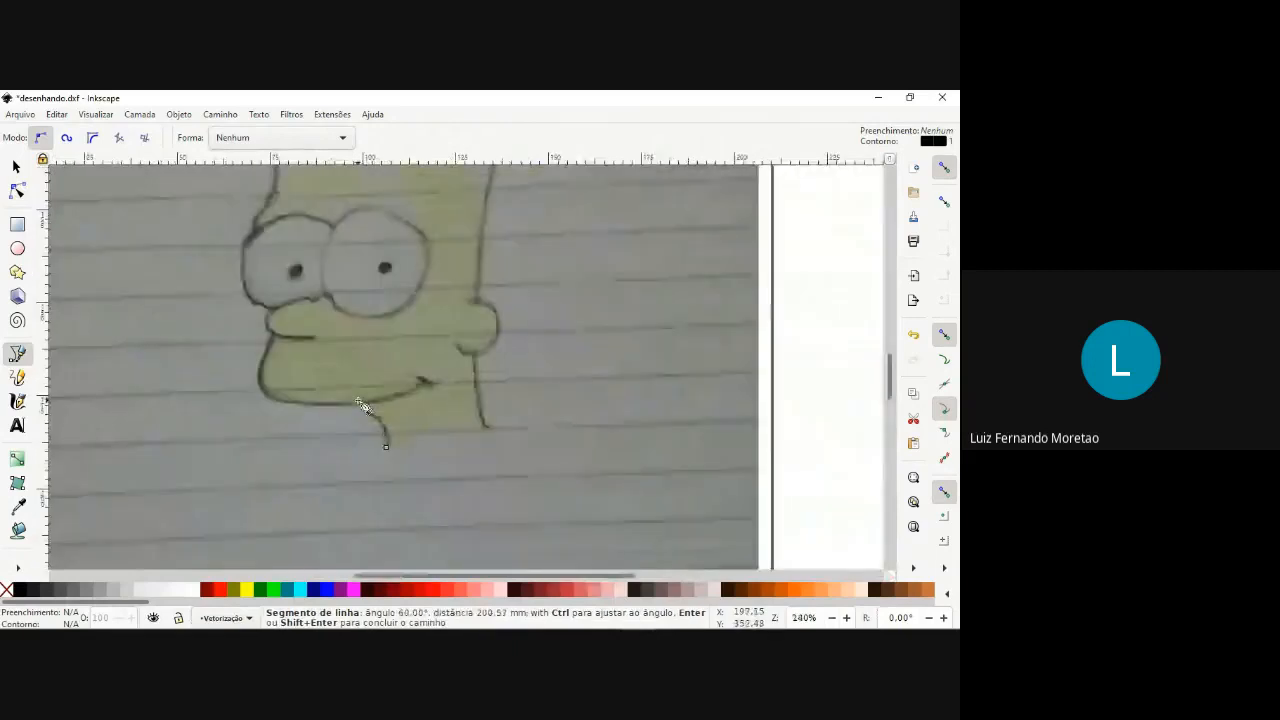
pyautogui.scroll(-1, 358, 401)
pyautogui.scroll(1, 295, 398)
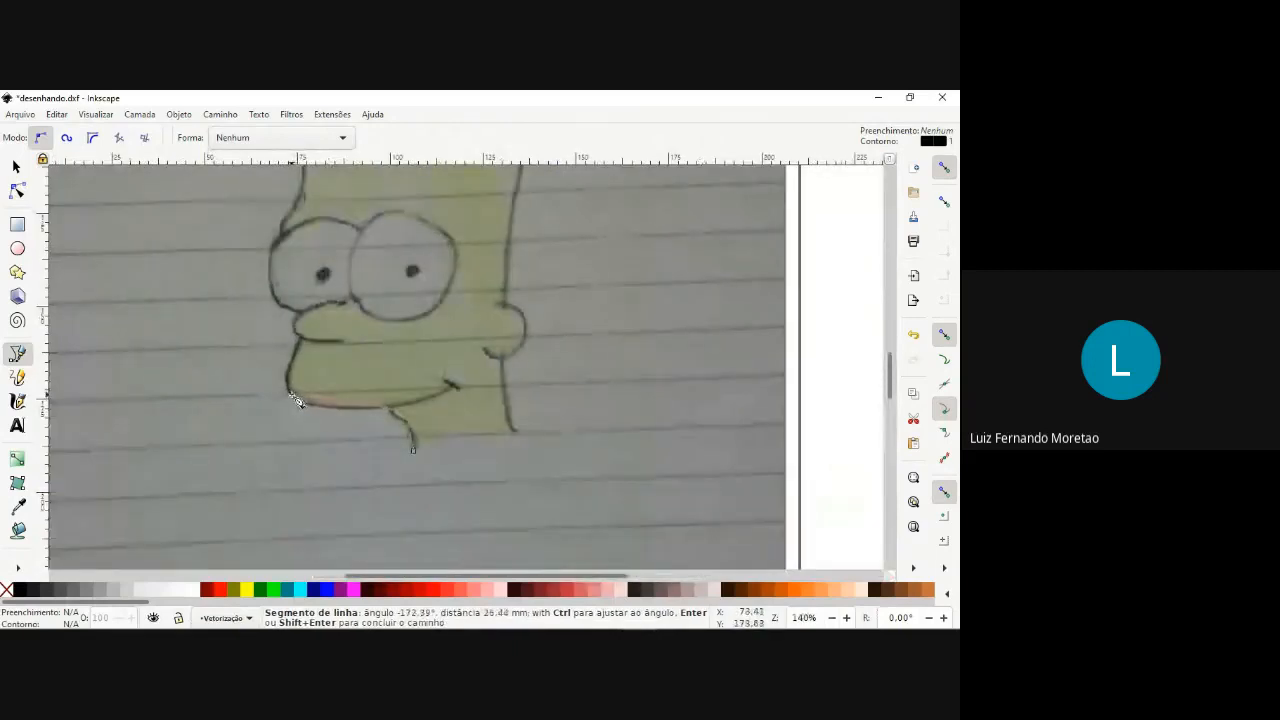
pyautogui.click(295, 399)
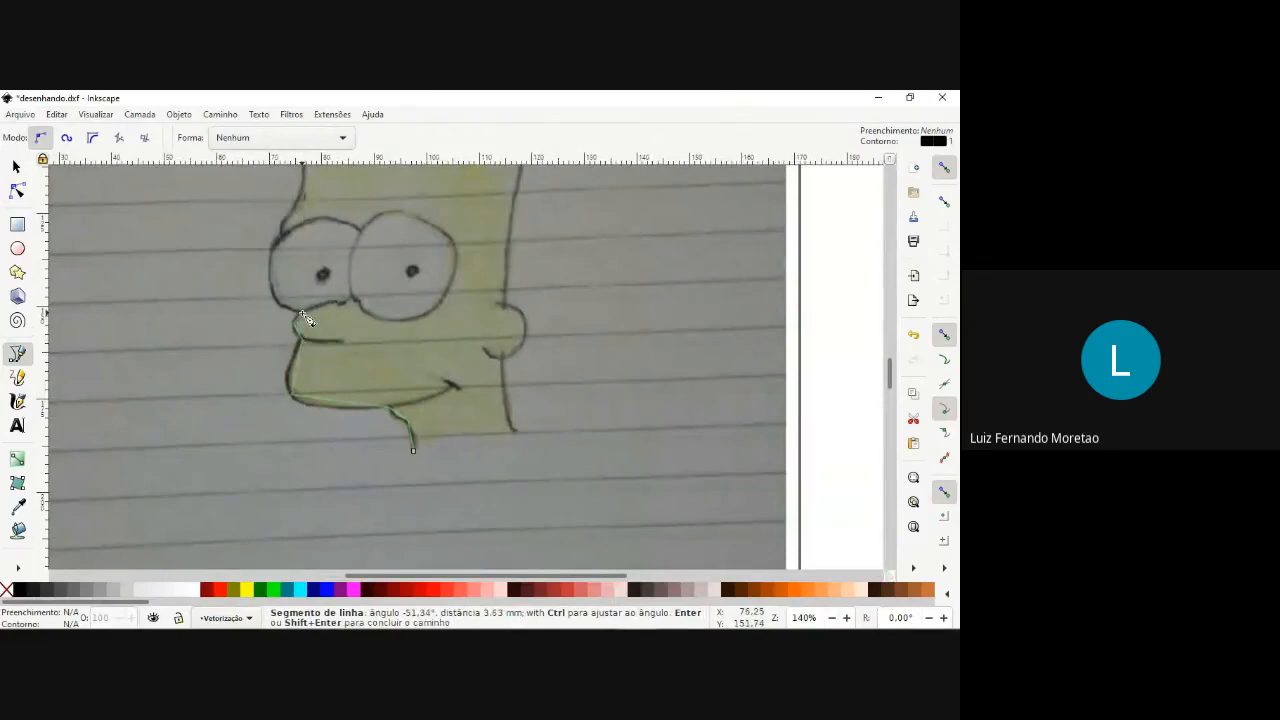
pyautogui.scroll(-3, 305, 318)
pyautogui.scroll(5, 305, 318)
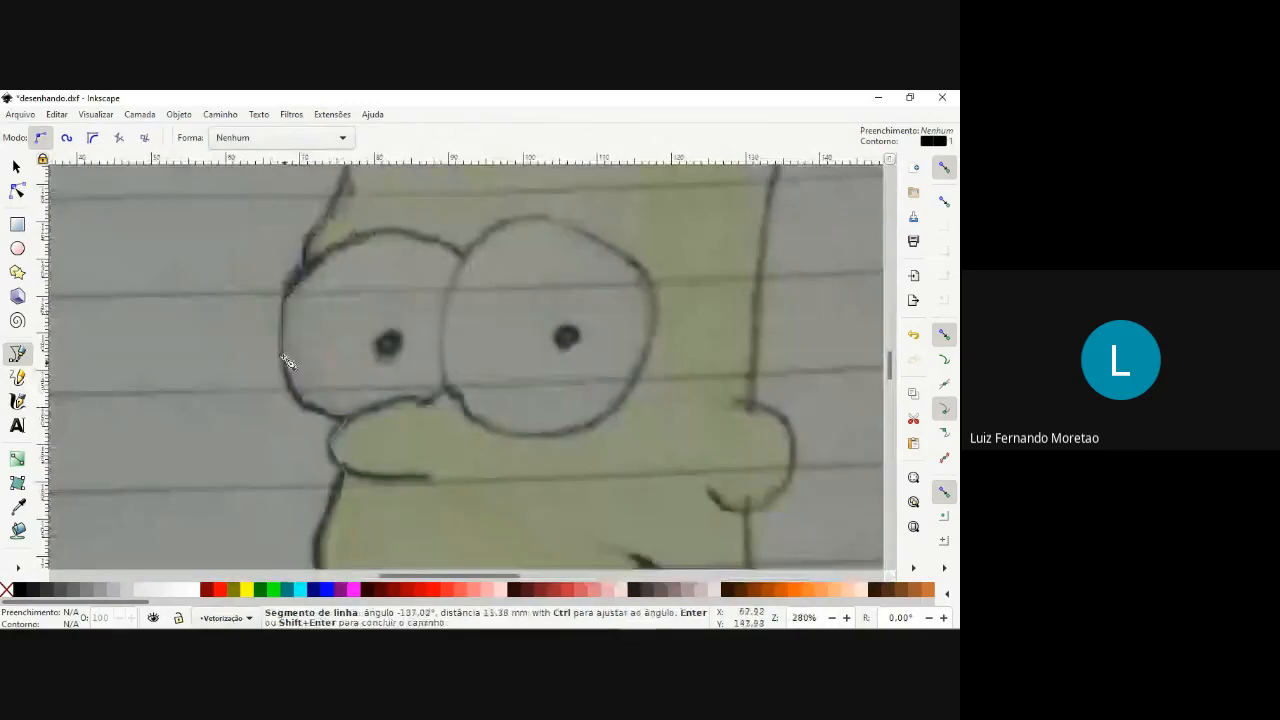
# Continue the path around the front eye's outer edge and up the forehead to the first hair tip.
pyautogui.scroll(-1, 310, 272)
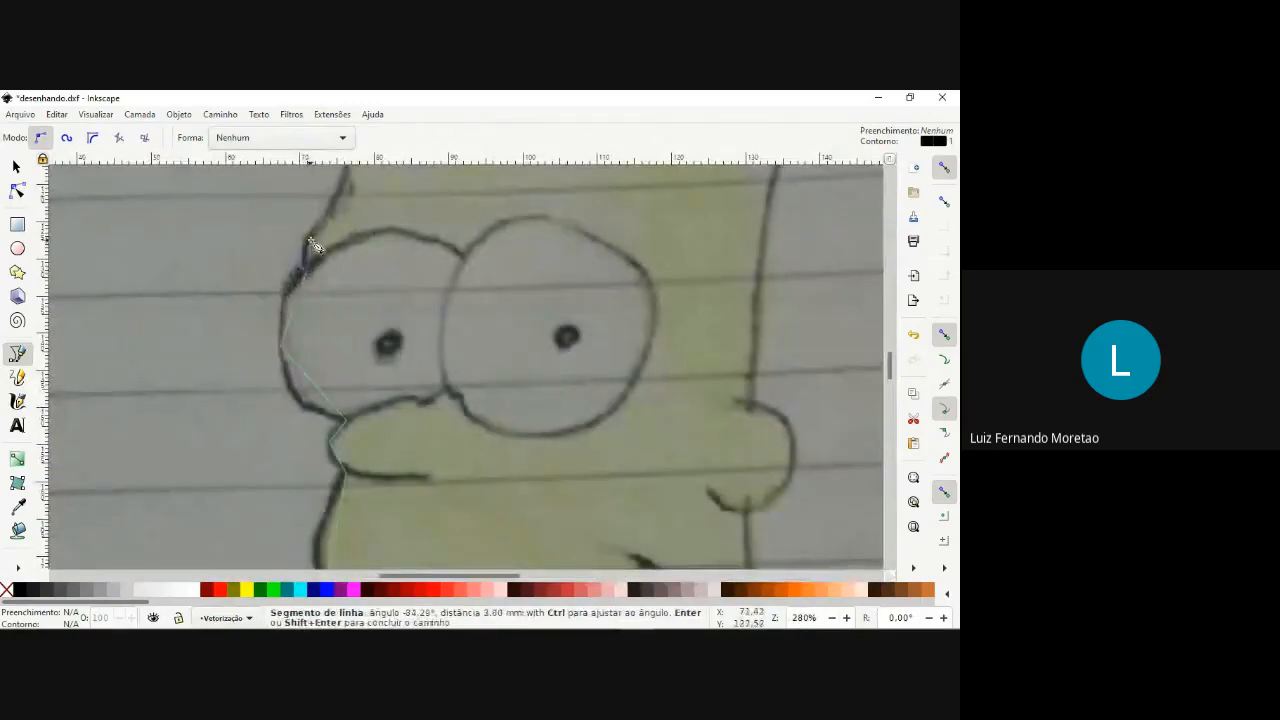
pyautogui.scroll(-3, 312, 244)
pyautogui.scroll(-2, 313, 243)
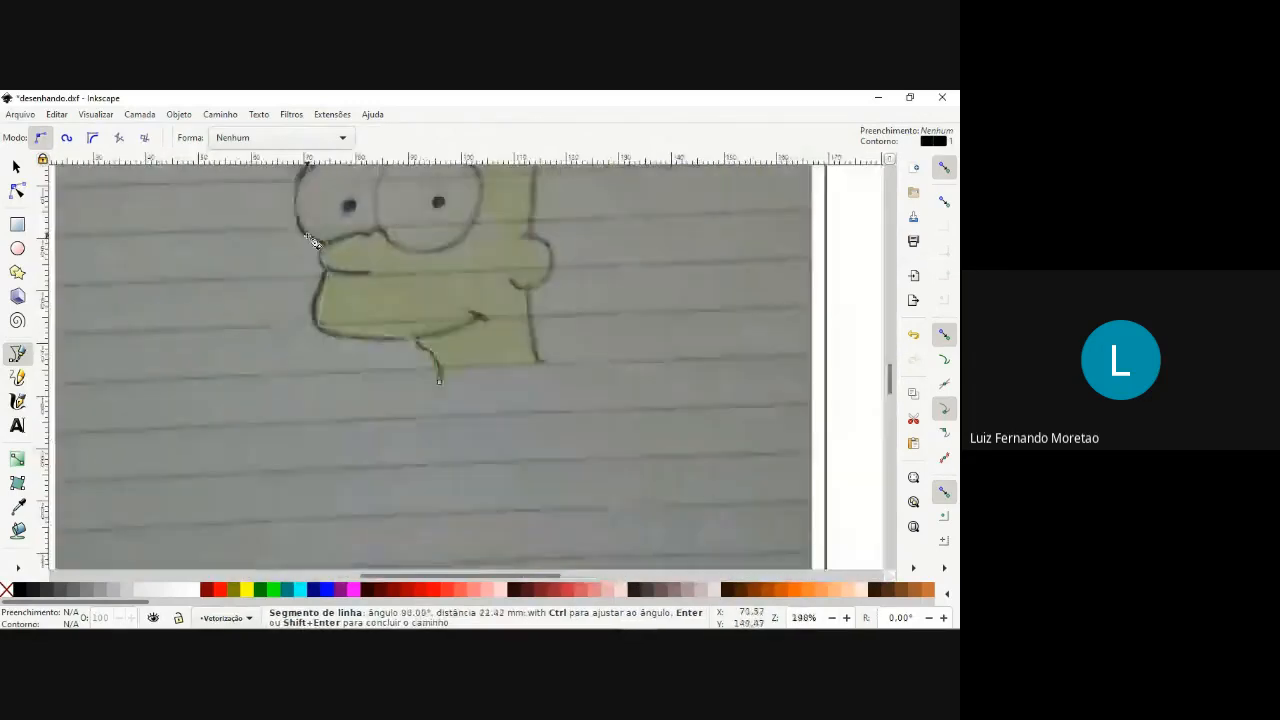
pyautogui.scroll(5, 330, 265)
pyautogui.scroll(10, 336, 284)
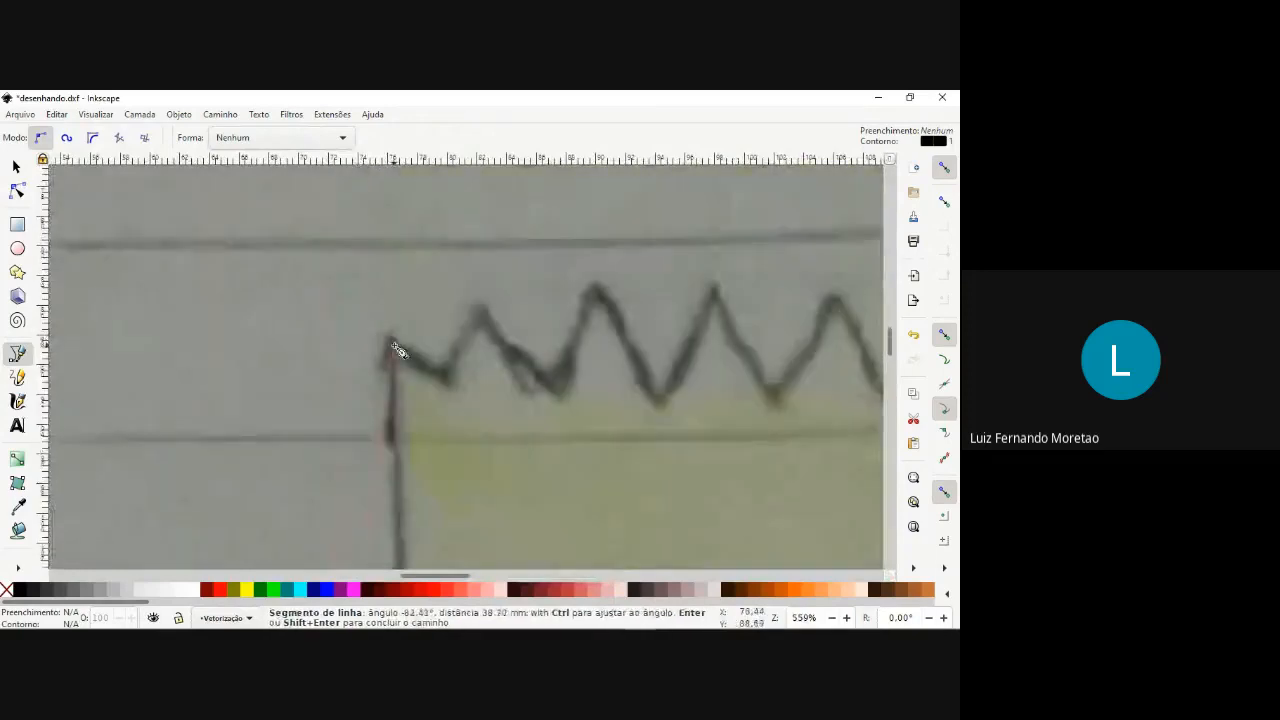
pyautogui.click(392, 346)
# Trace the hair zigzag with straight segments from the first tip through the sixth tip, placing nodes at each peak and valley.
pyautogui.click(449, 380)
pyautogui.click(482, 310)
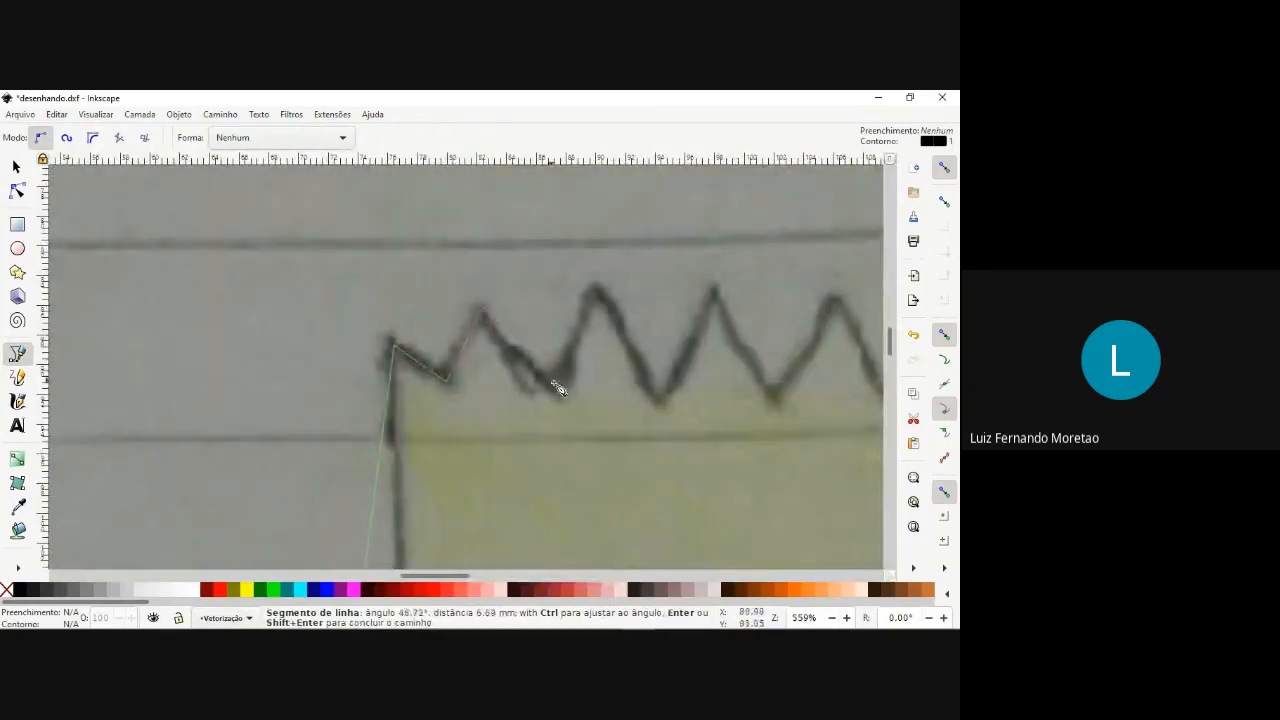
pyautogui.click(557, 392)
pyautogui.click(597, 294)
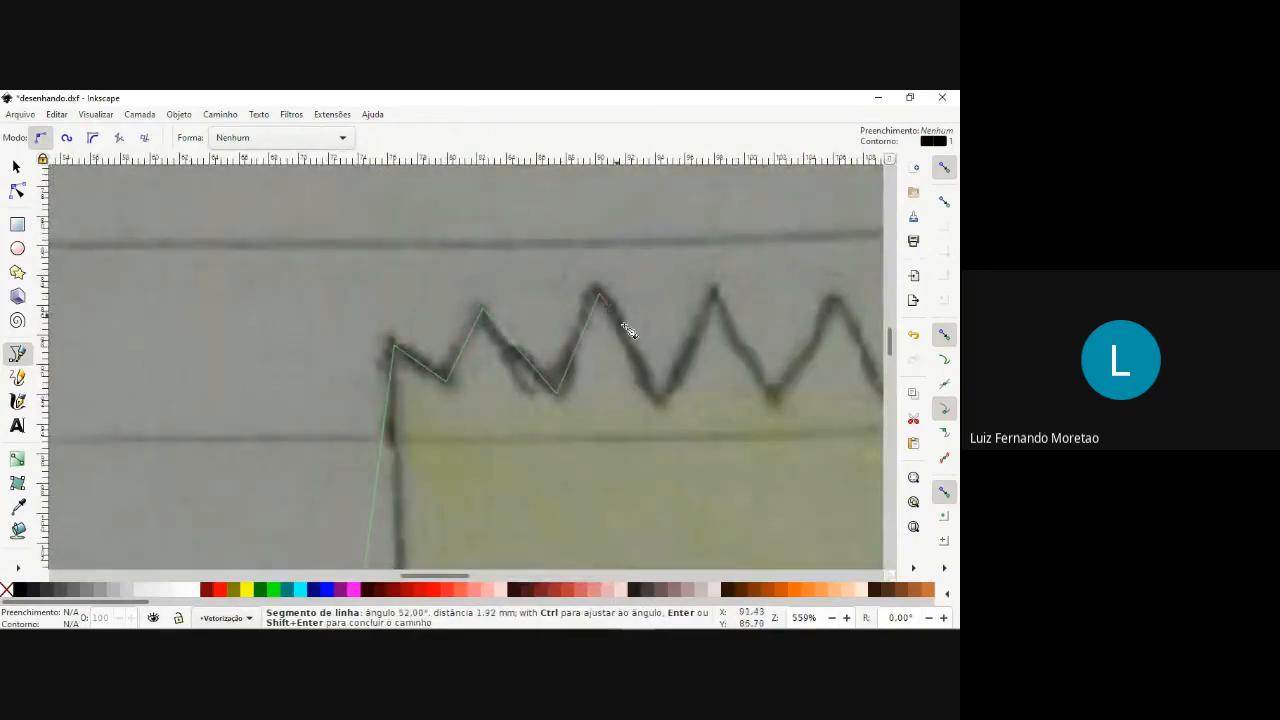
pyautogui.click(658, 404)
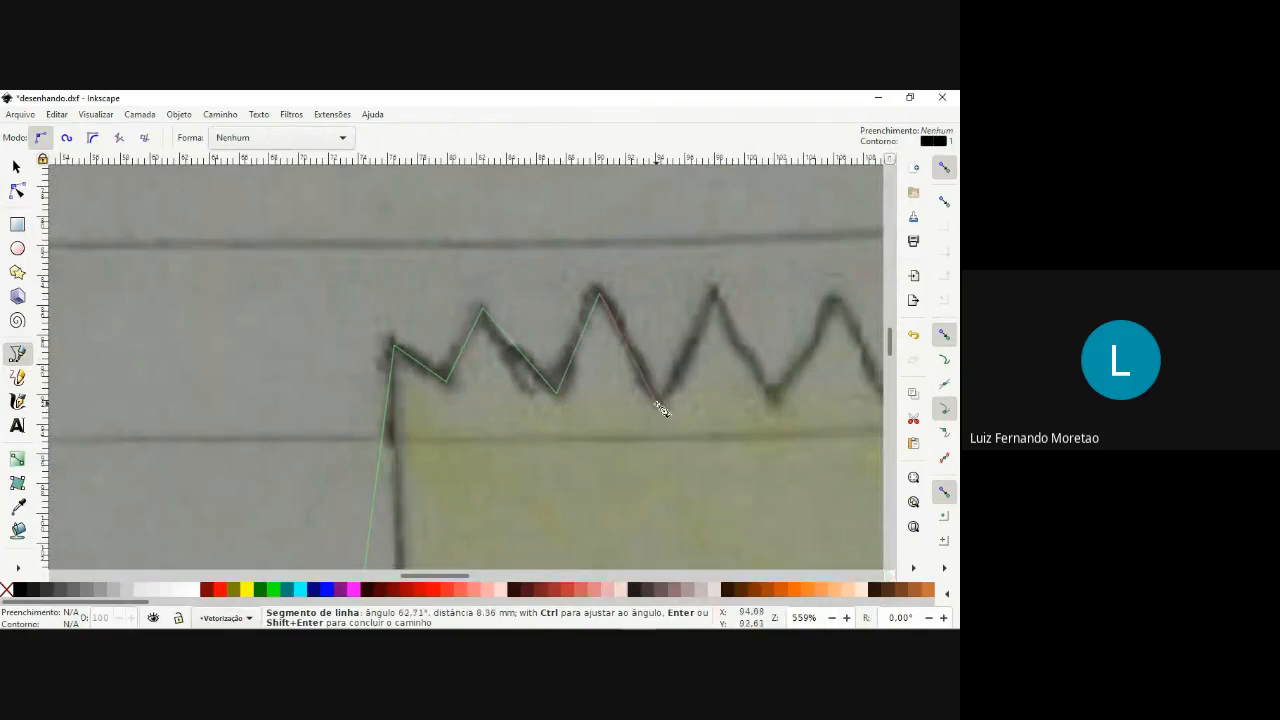
pyautogui.click(714, 294)
pyautogui.scroll(-4, 716, 300)
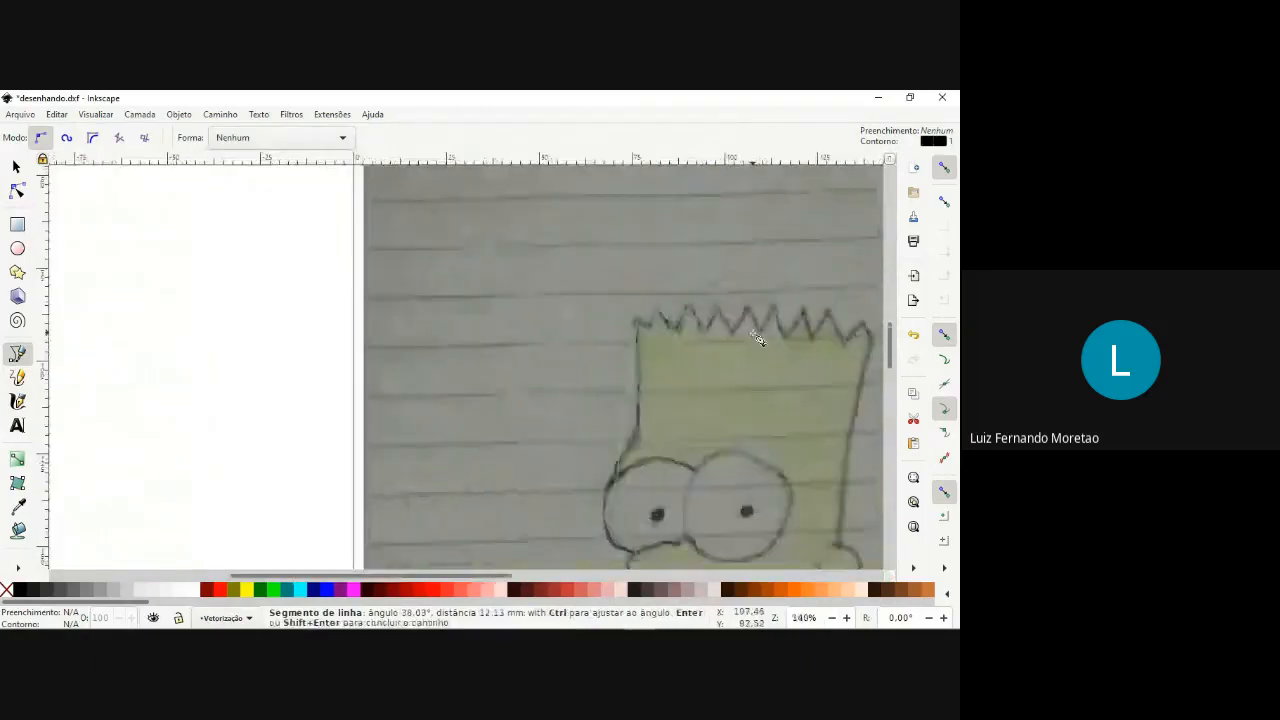
pyautogui.scroll(3, 758, 338)
pyautogui.click(698, 336)
pyautogui.click(737, 266)
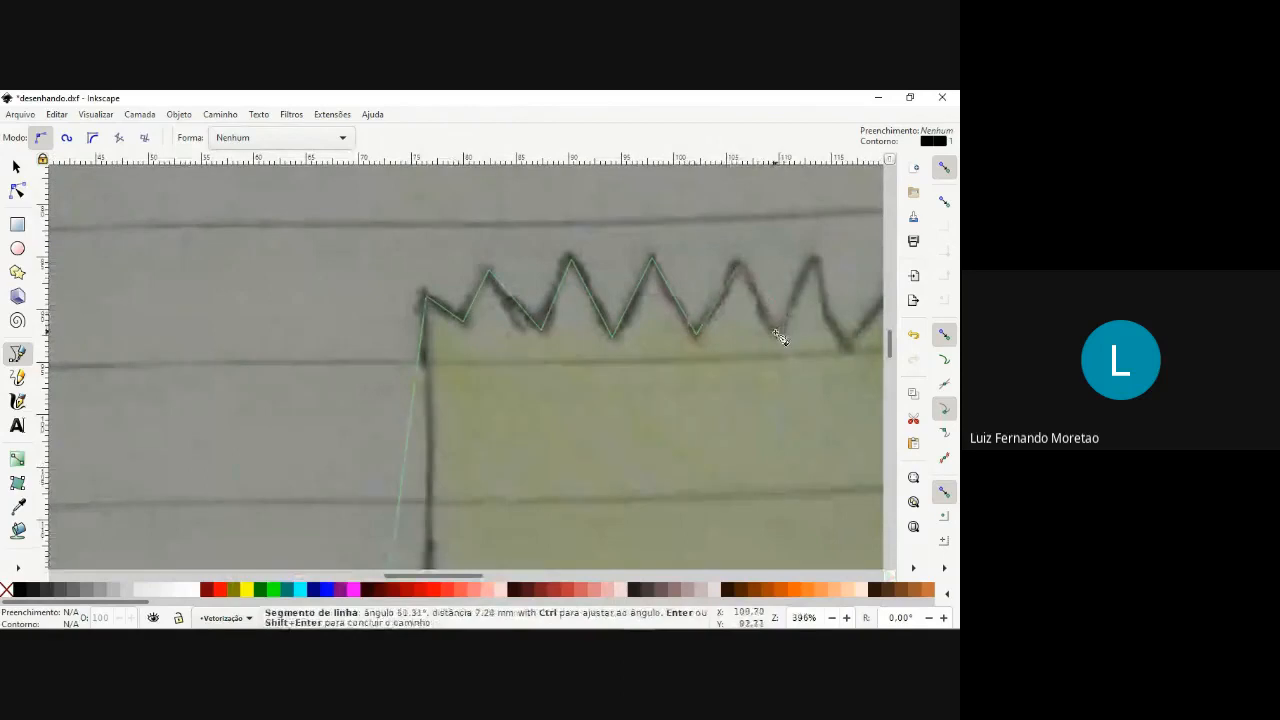
pyautogui.click(780, 337)
pyautogui.click(816, 265)
# Trace the last three hair spikes, ending the zigzag at the back of the head.
pyautogui.scroll(-7, 816, 266)
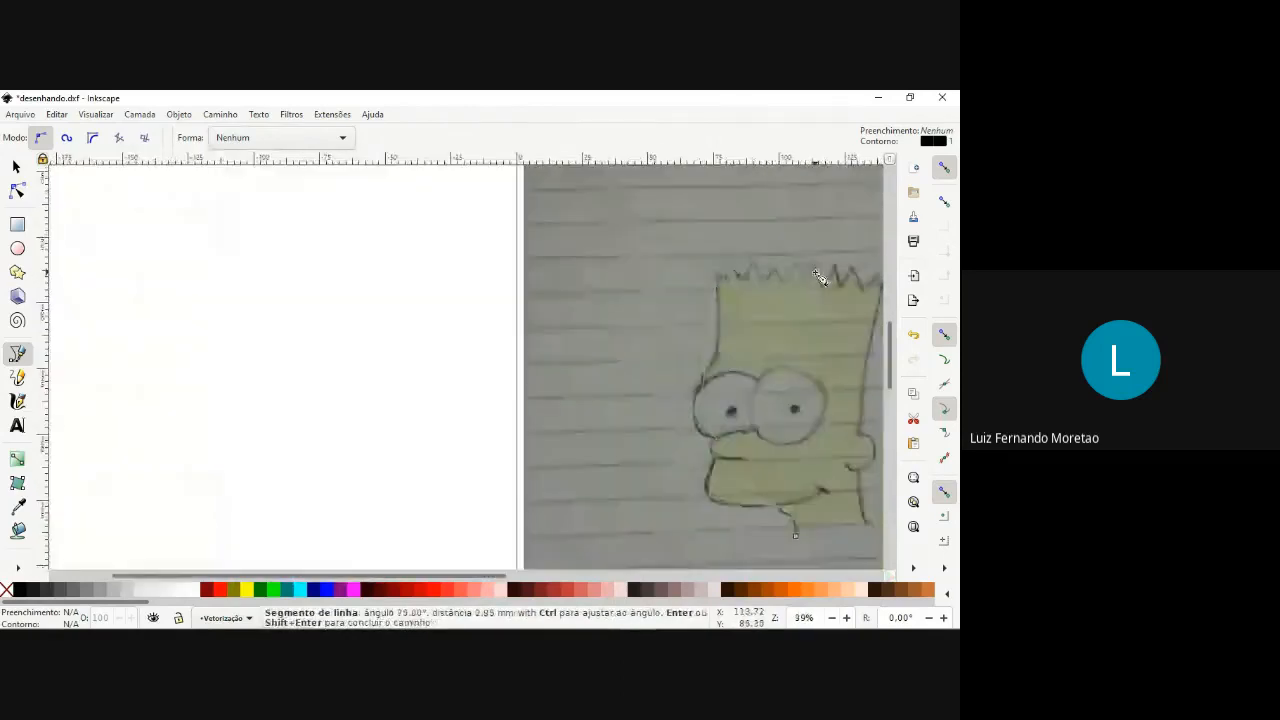
pyautogui.scroll(4, 818, 276)
pyautogui.scroll(2, 474, 309)
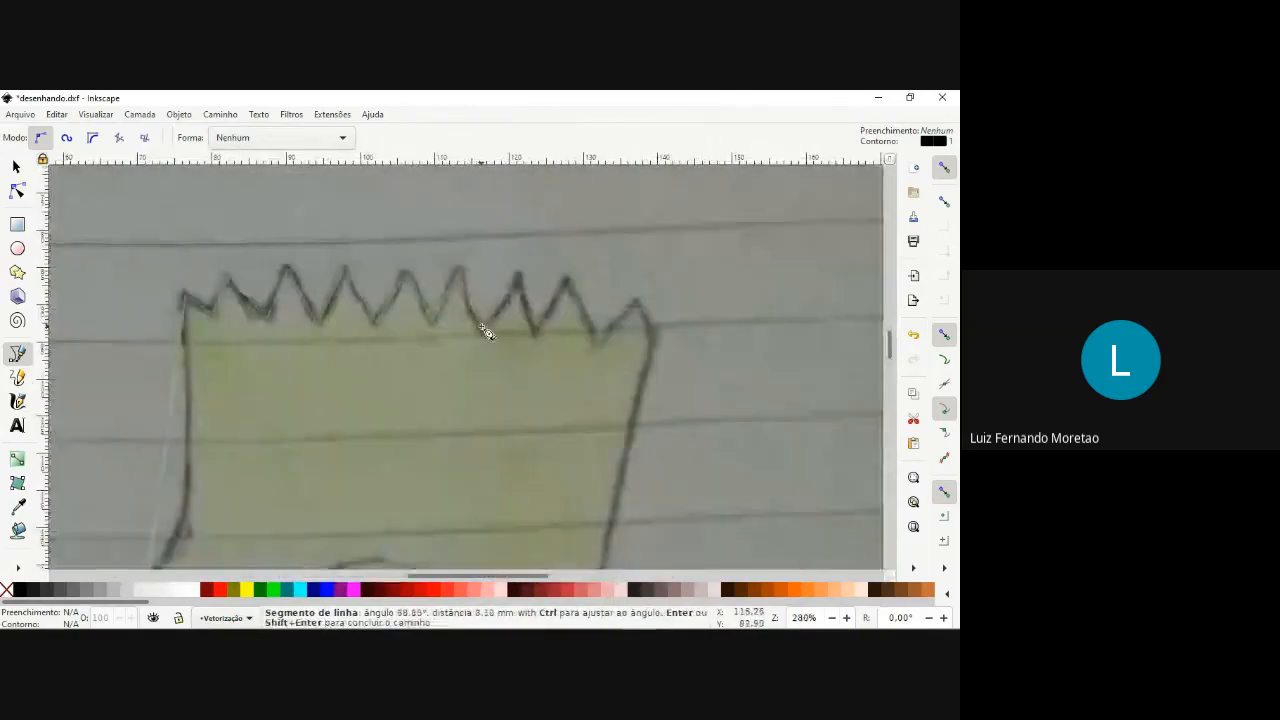
pyautogui.click(517, 279)
pyautogui.click(535, 332)
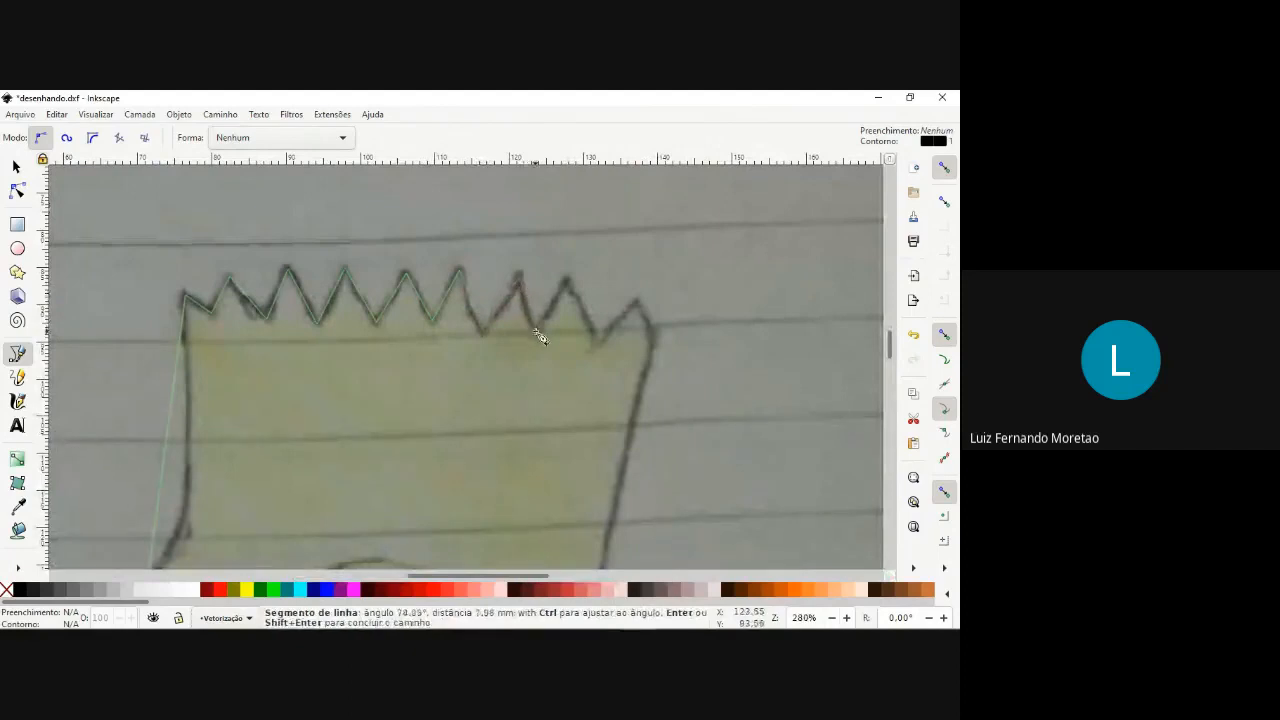
pyautogui.click(569, 284)
pyautogui.click(600, 342)
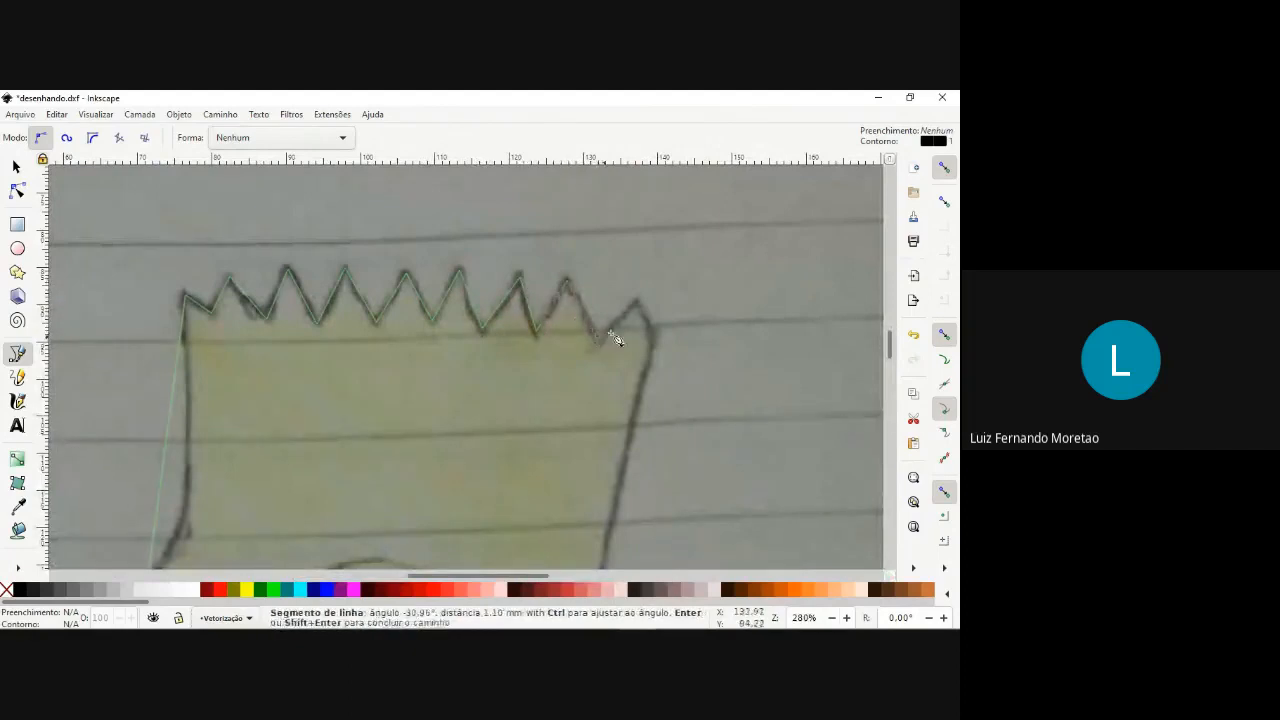
pyautogui.click(641, 302)
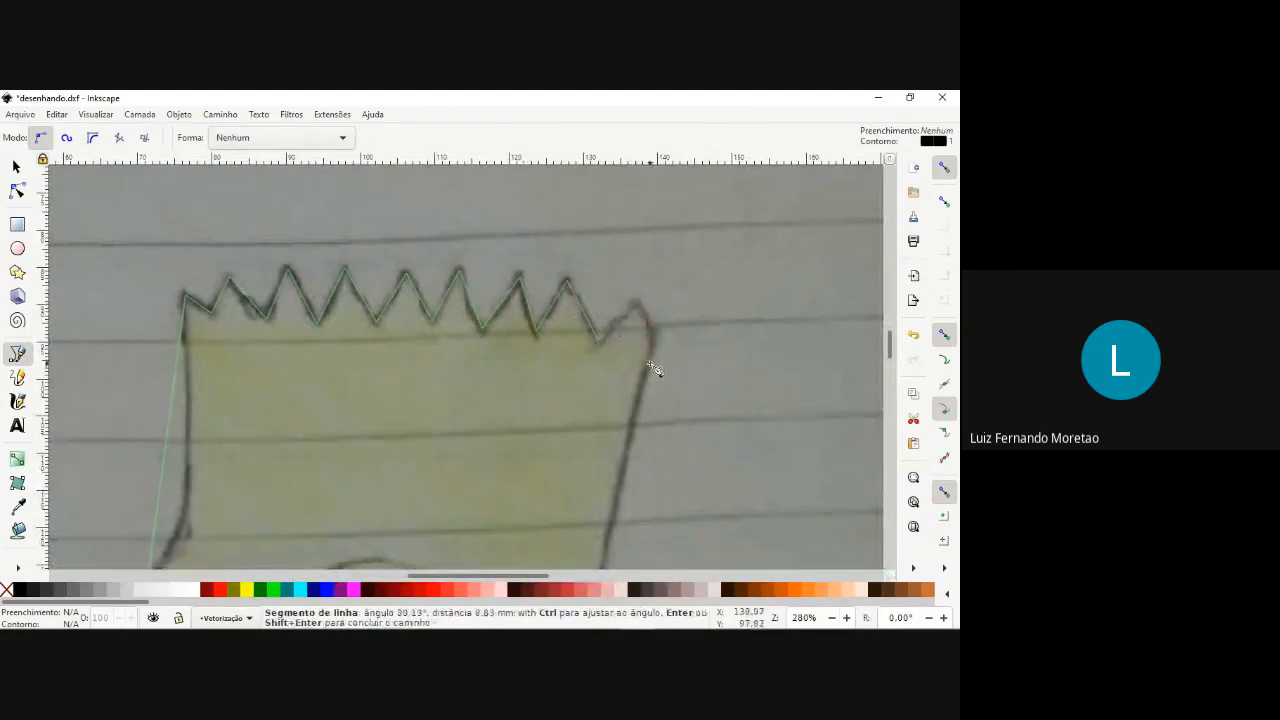
# Continue the path down the back of the head and around the ear to the top of the neck.
pyautogui.scroll(-4, 652, 371)
pyautogui.scroll(4, 646, 423)
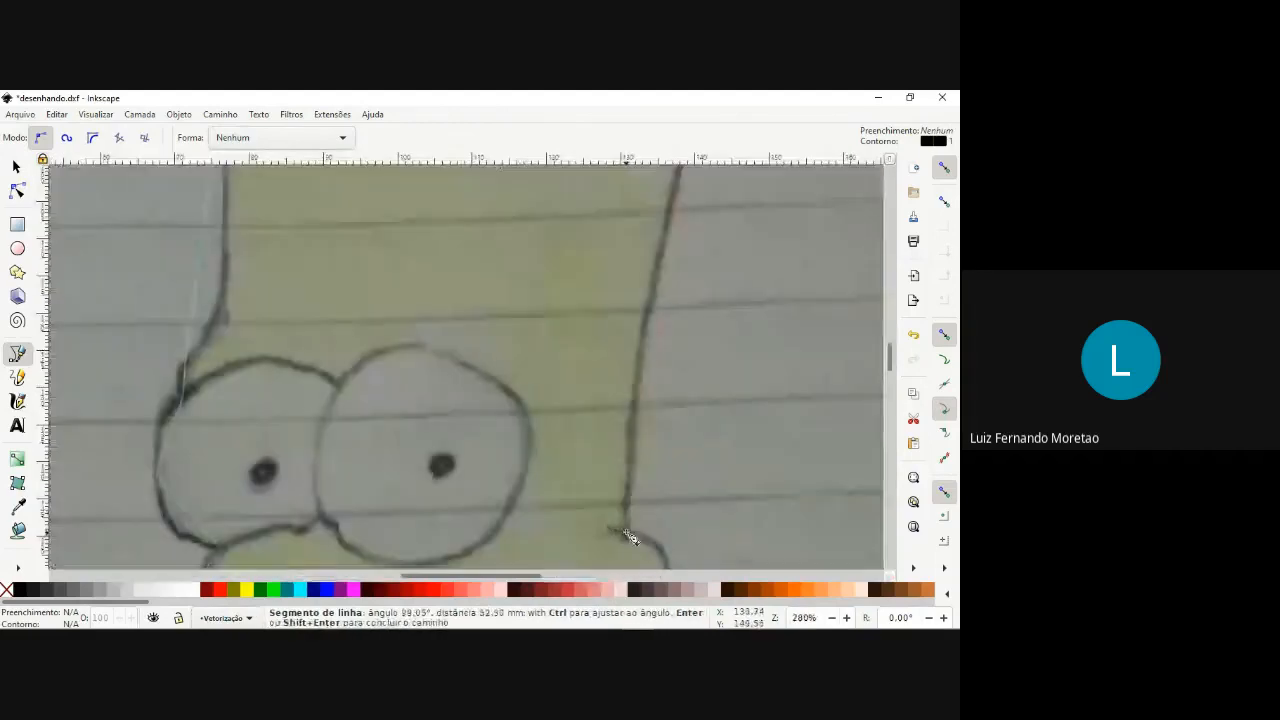
pyautogui.scroll(-3, 628, 533)
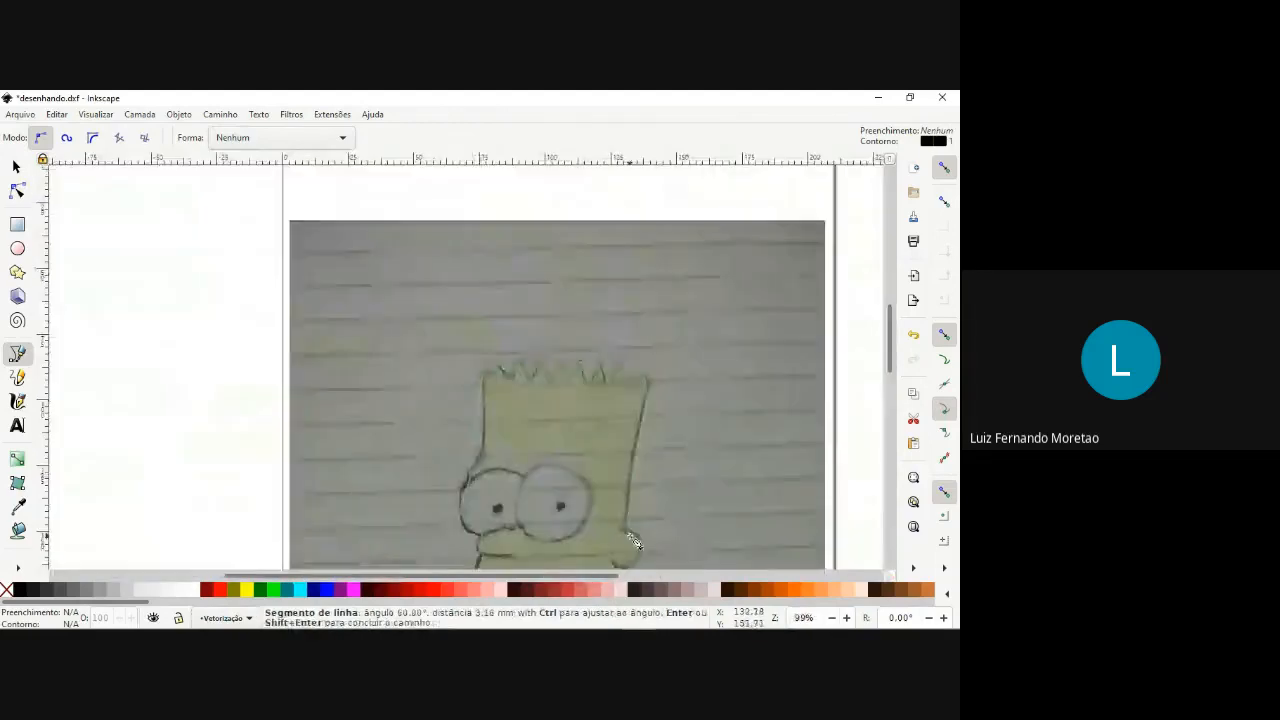
pyautogui.scroll(3, 634, 541)
pyautogui.scroll(-4, 643, 543)
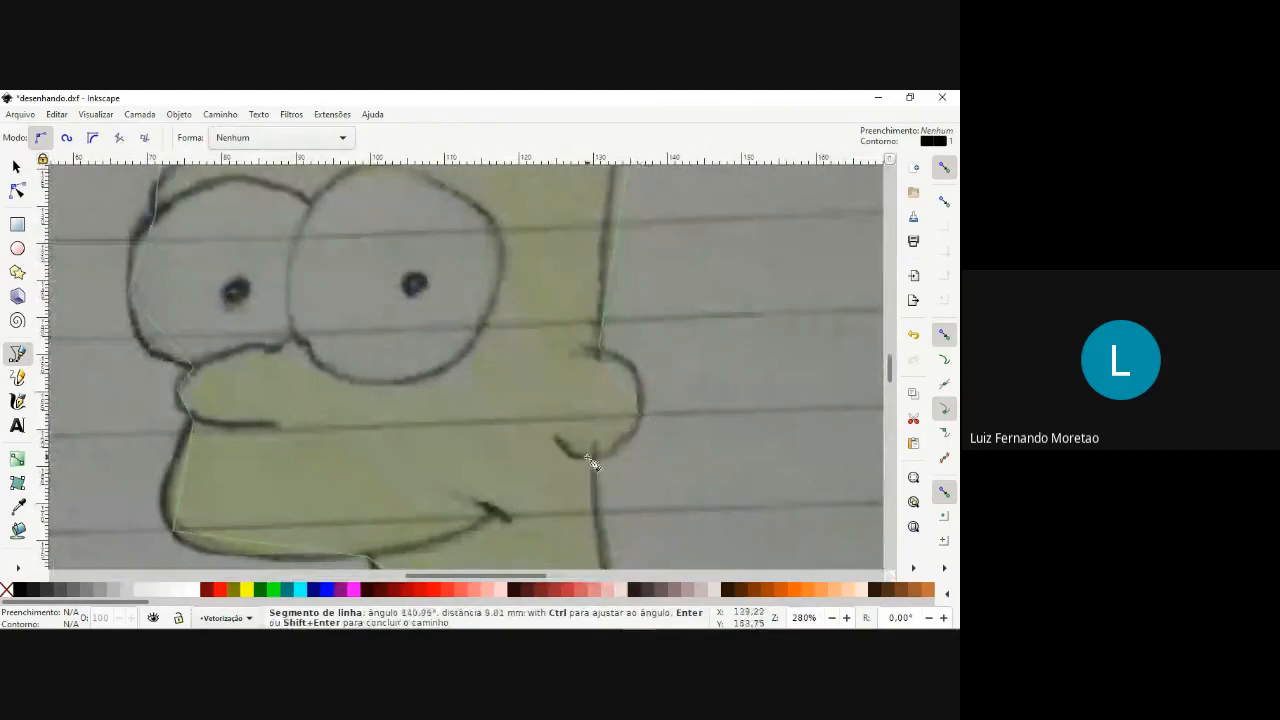
# Trace the back neck line down to its base and close the head outline at the starting node.
pyautogui.scroll(-4, 594, 458)
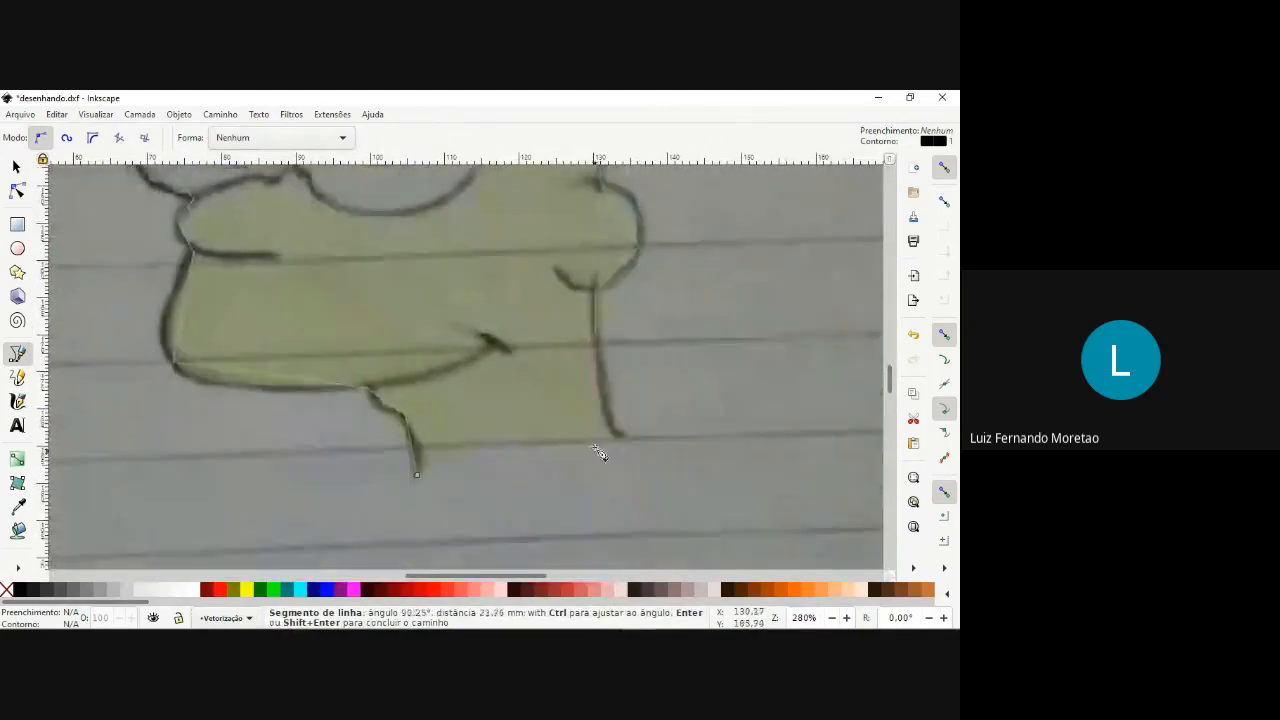
pyautogui.click(622, 436)
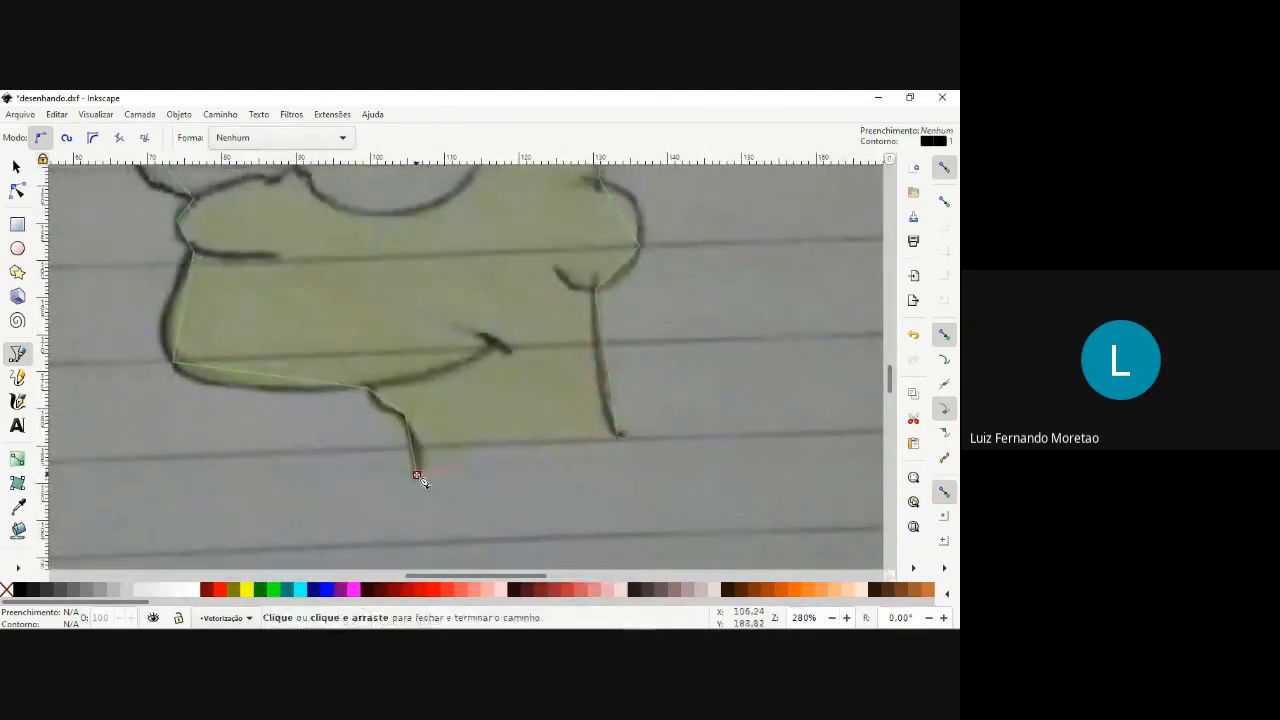
pyautogui.click(417, 476)
pyautogui.scroll(-5, 447, 322)
pyautogui.scroll(3, 447, 322)
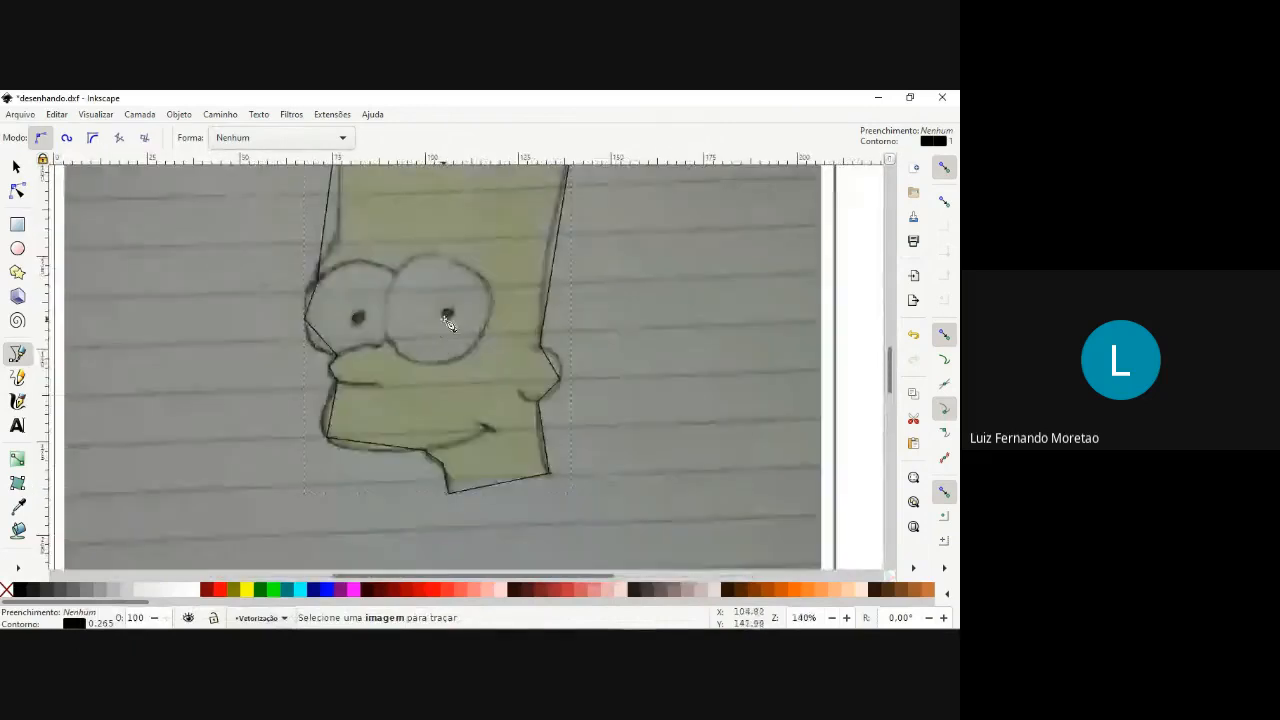
# Start a new path at the outline node between nose and front eye, tracing the nose top and the rear eye's lower edge.
pyautogui.scroll(3, 447, 325)
pyautogui.scroll(-1, 445, 326)
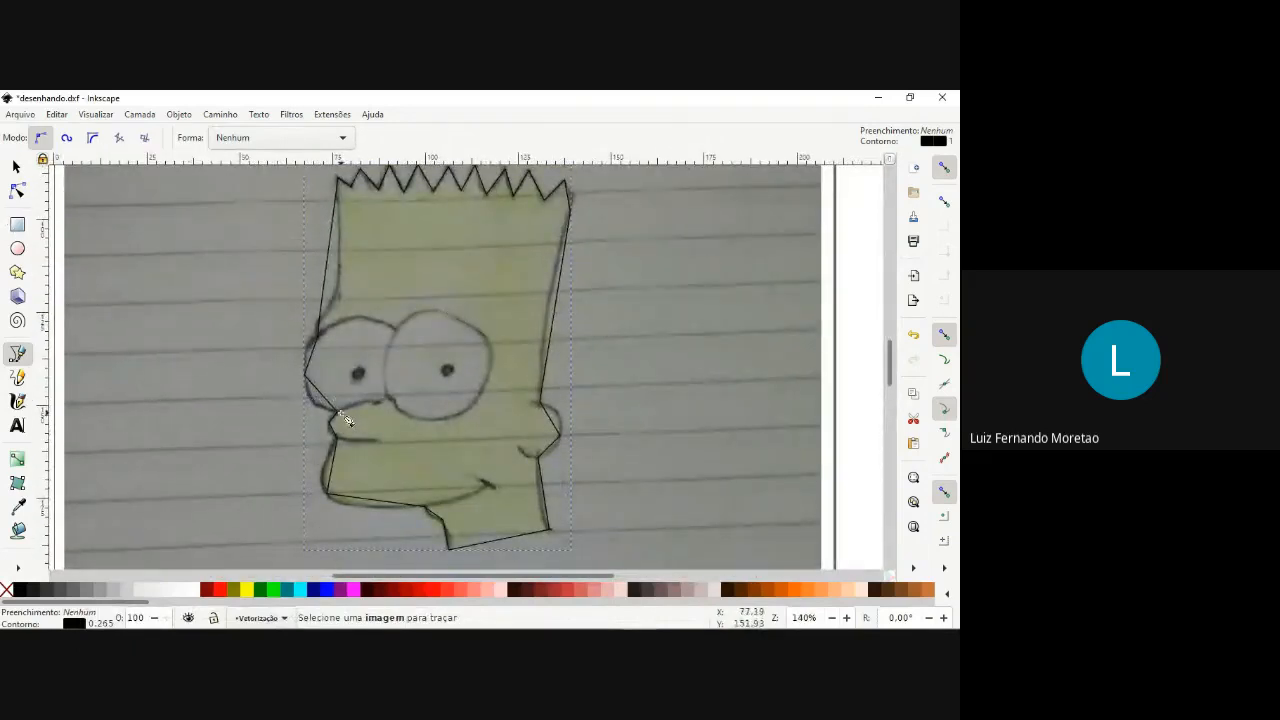
pyautogui.scroll(3, 343, 418)
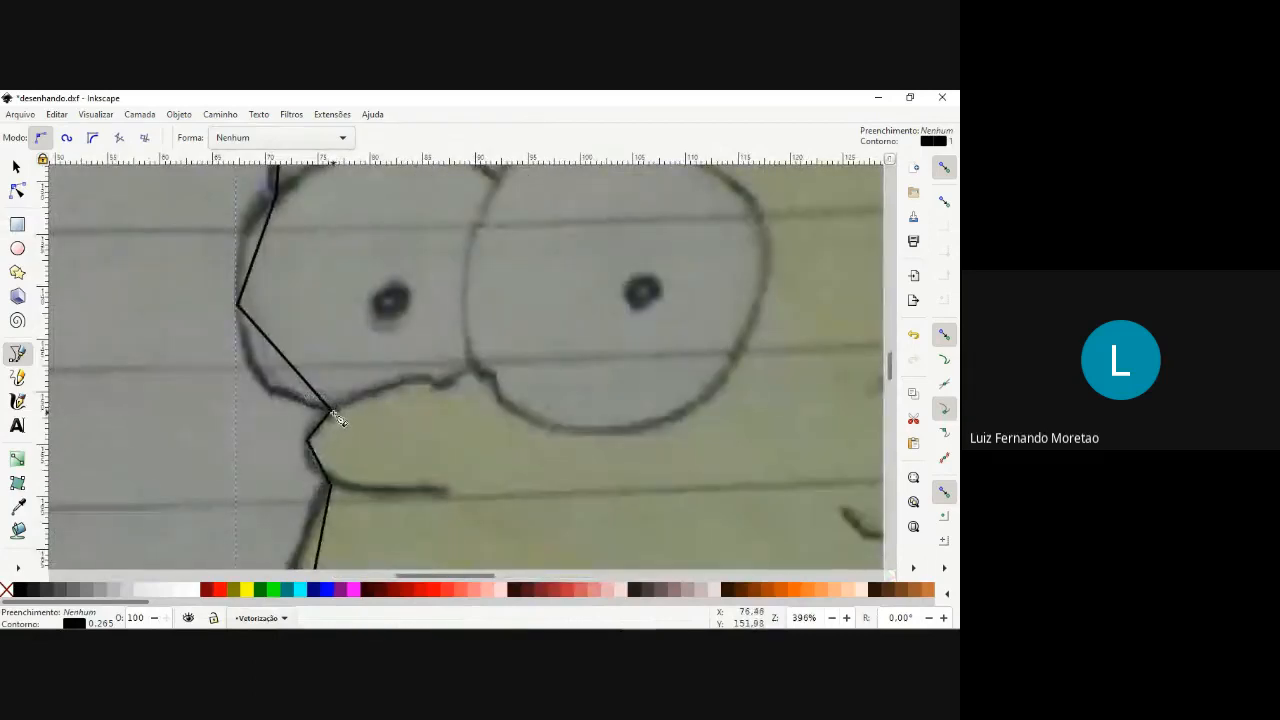
pyautogui.click(331, 410)
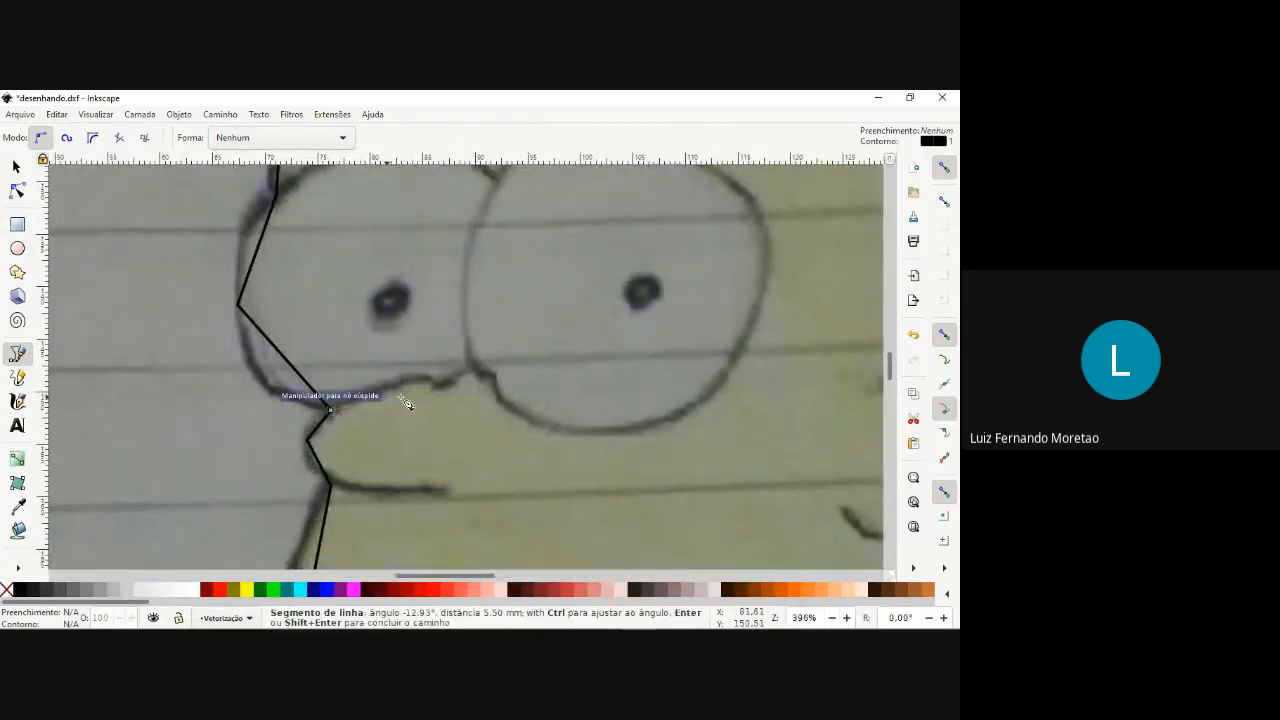
pyautogui.click(471, 366)
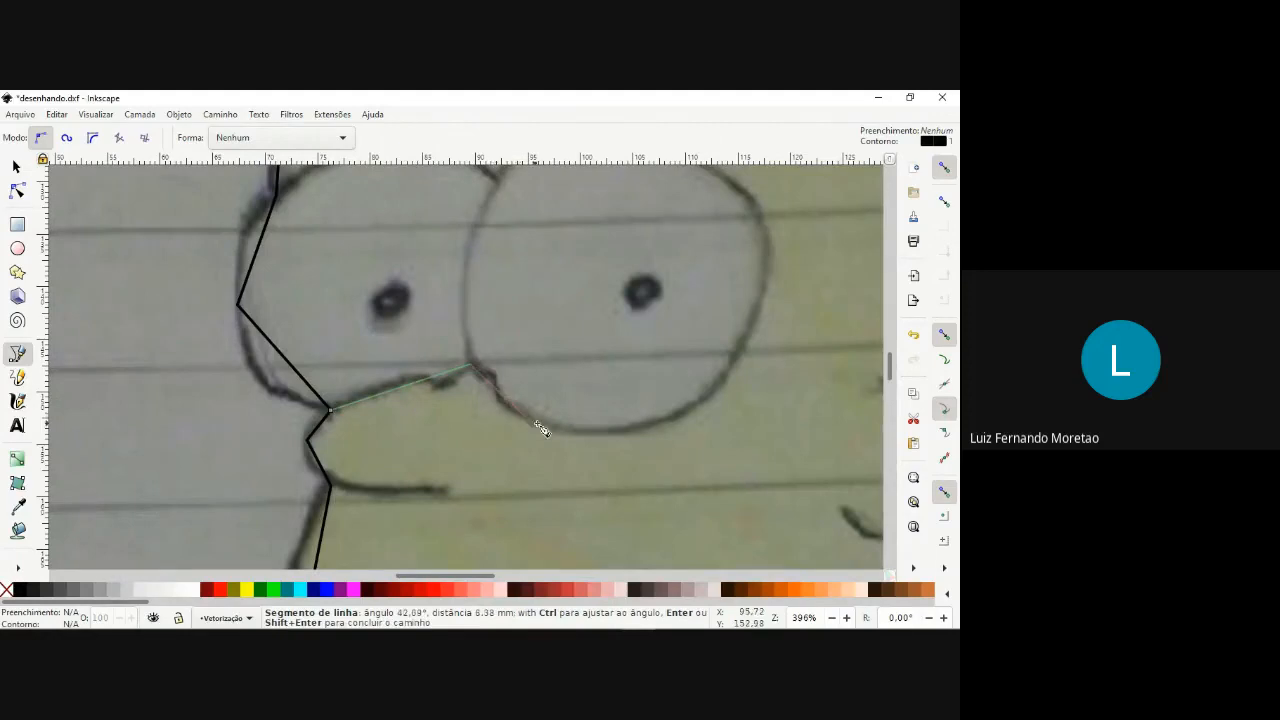
pyautogui.click(603, 432)
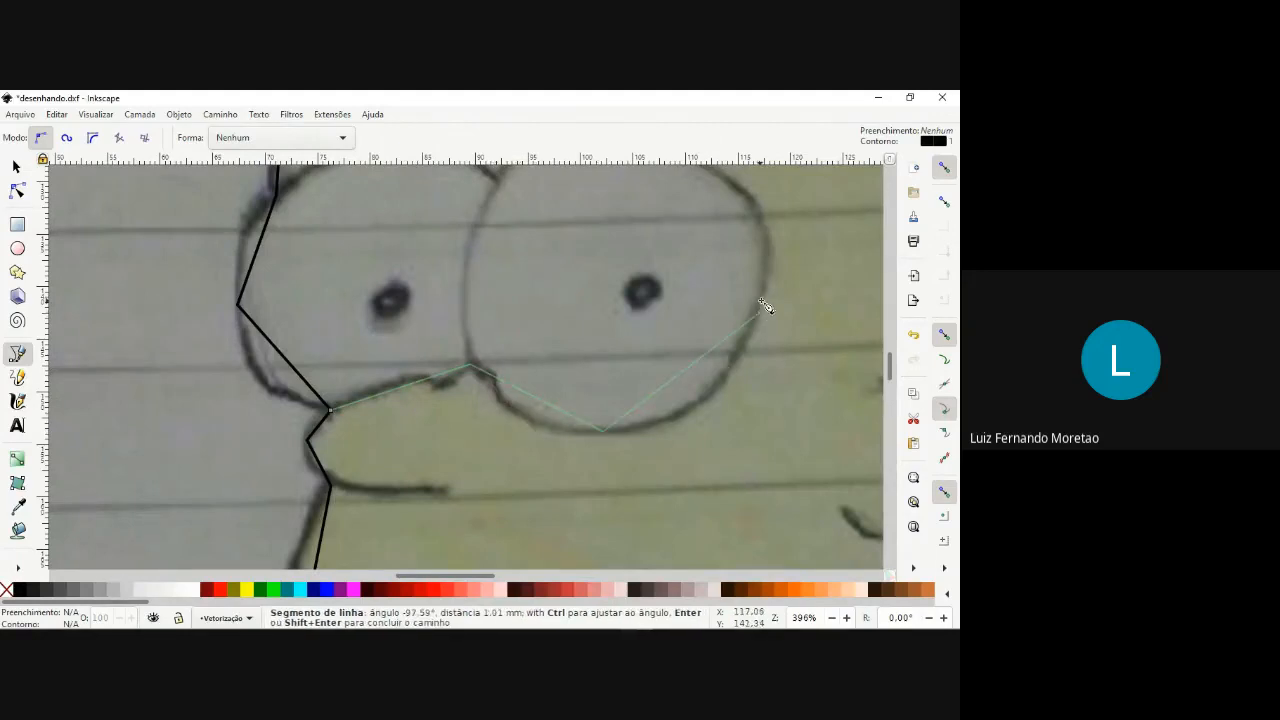
pyautogui.scroll(4, 765, 306)
# Continue the path over the tops of both eyes and finish it at the outline node where the forehead meets the front eye.
pyautogui.click(604, 293)
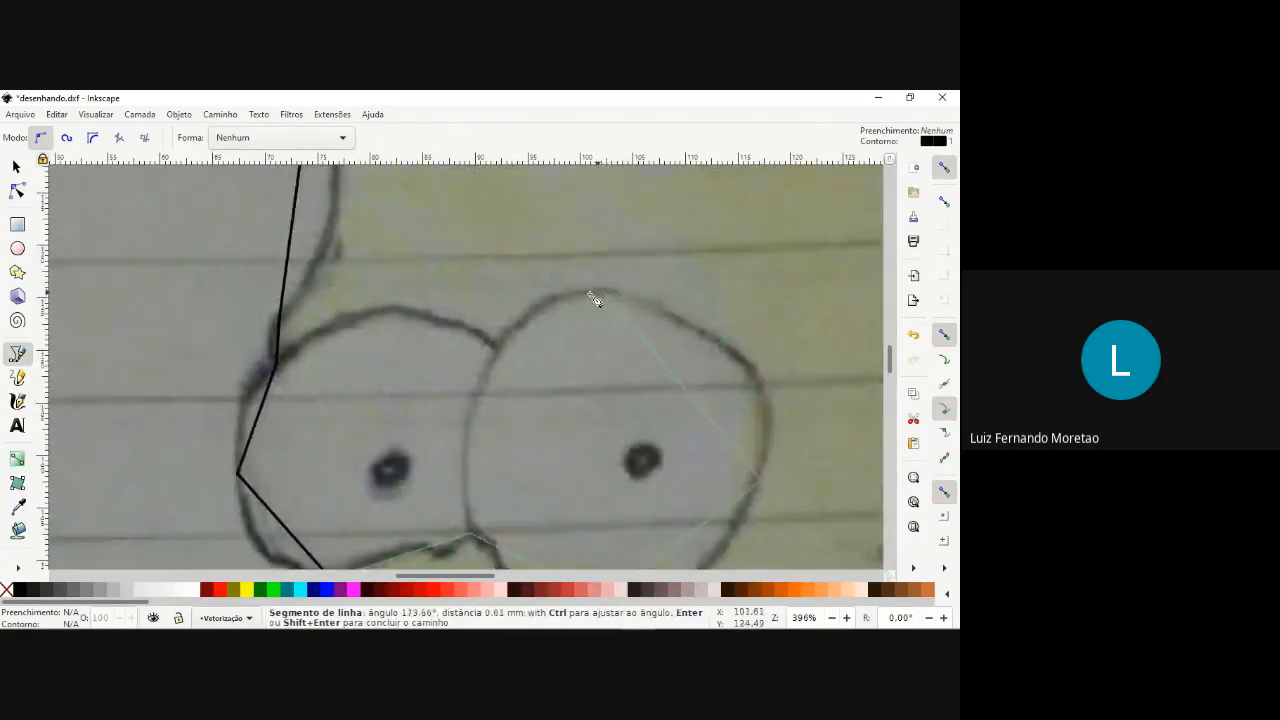
pyautogui.click(494, 347)
pyautogui.click(381, 312)
pyautogui.scroll(-4, 280, 368)
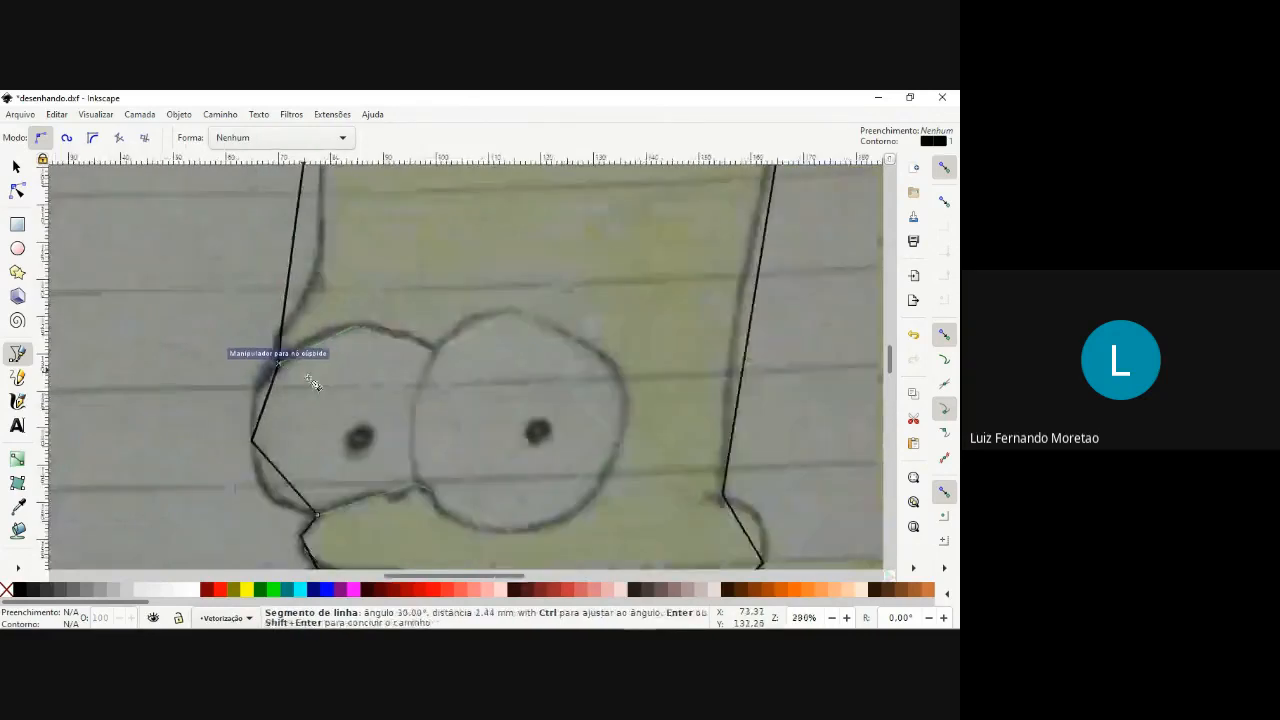
pyautogui.click(302, 380)
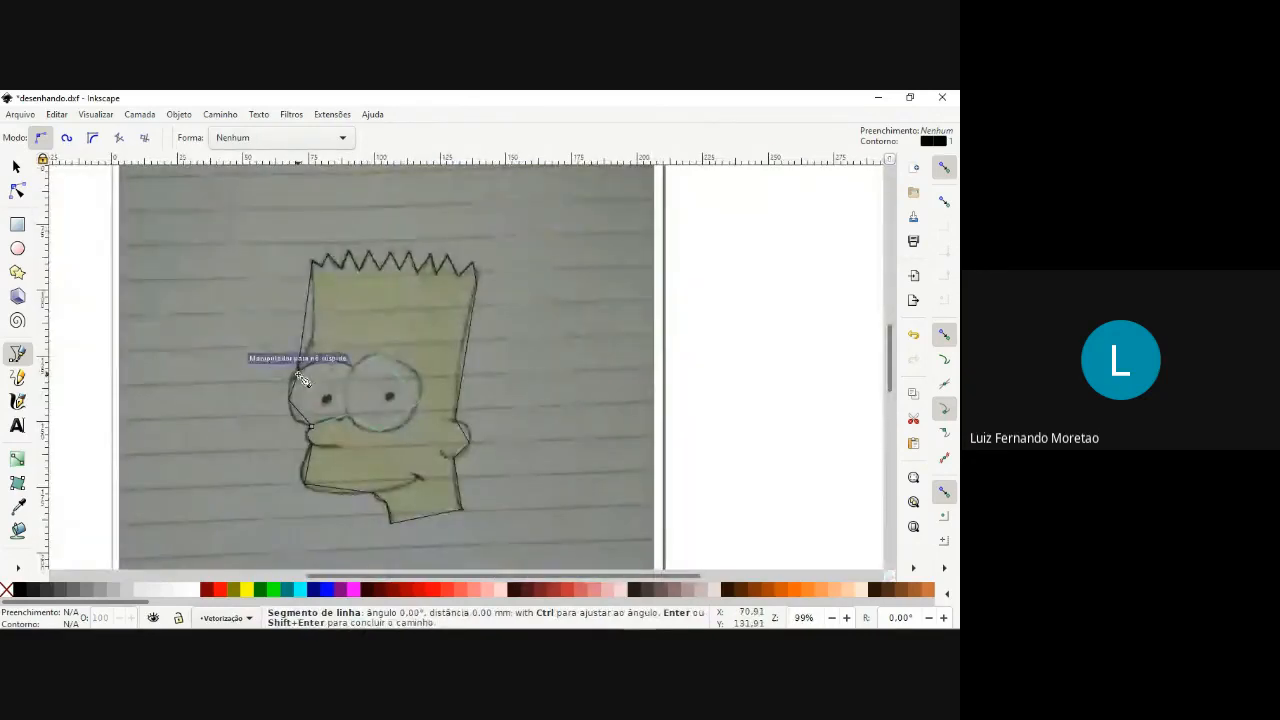
pyautogui.click(298, 372)
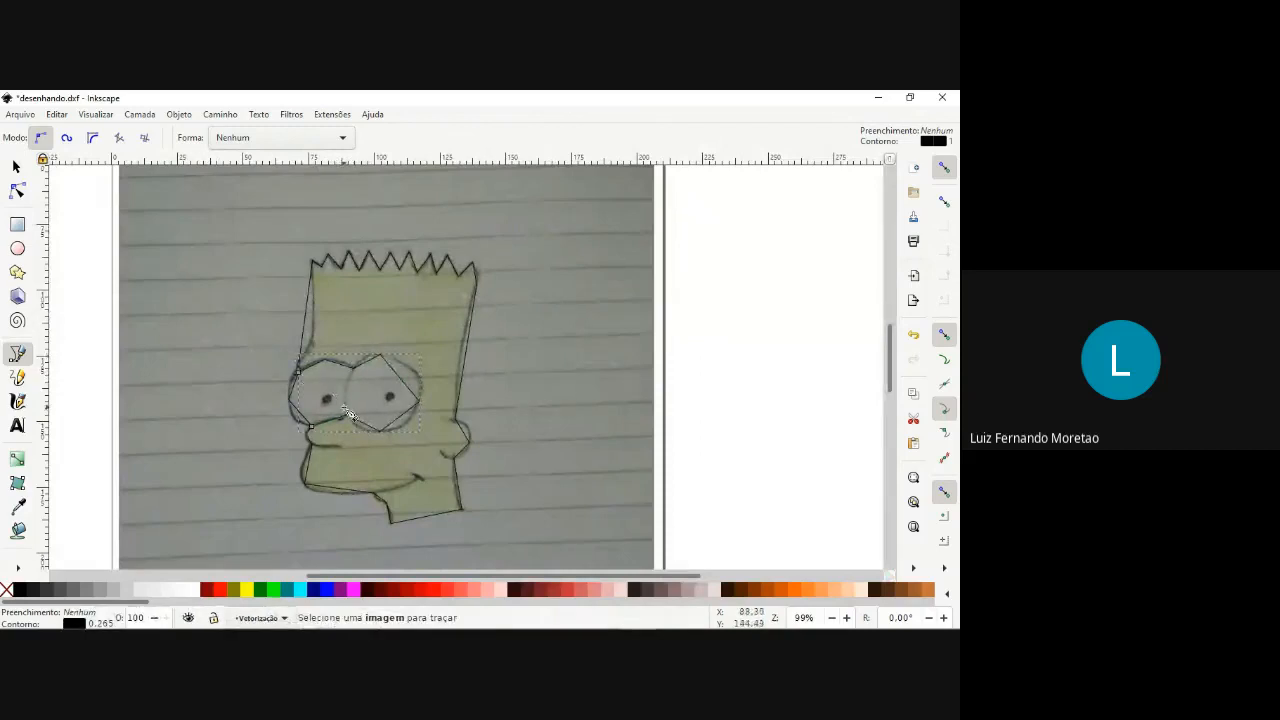
# Trace the lower nose line as a straight path from the outline node under the nose to the line's inner end.
pyautogui.scroll(1, 344, 405)
pyautogui.scroll(3, 344, 410)
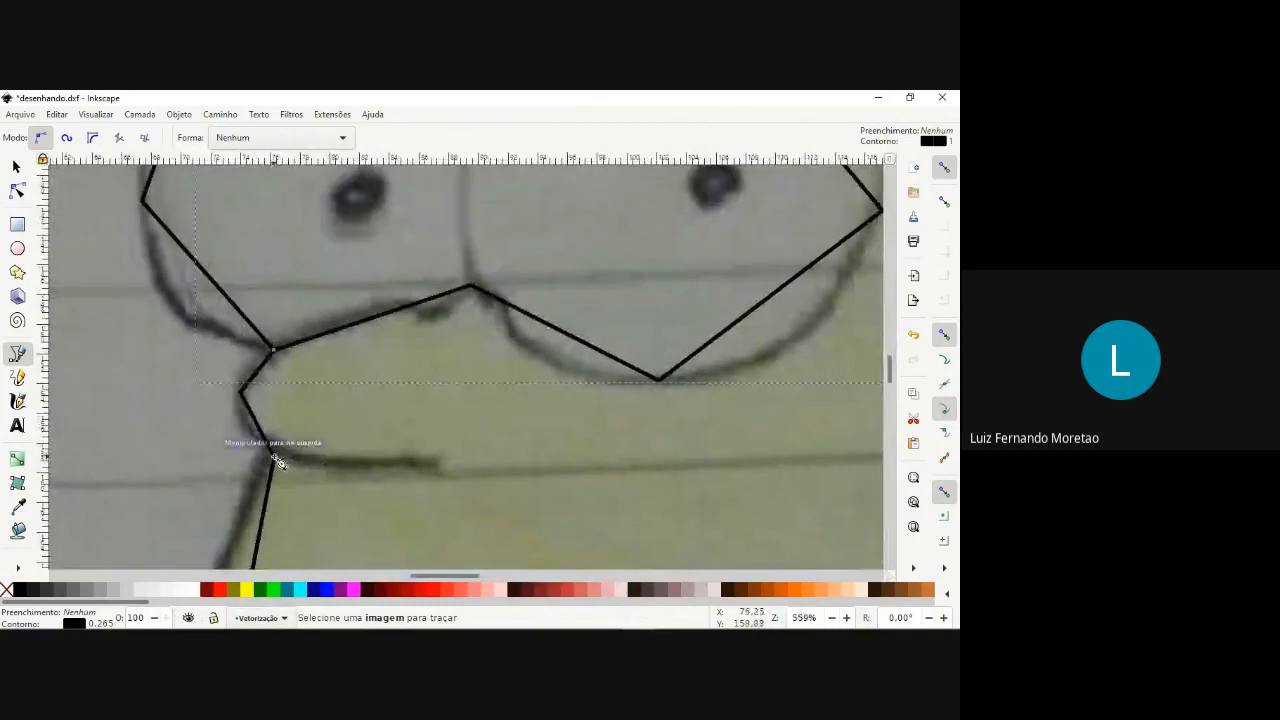
pyautogui.click(273, 458)
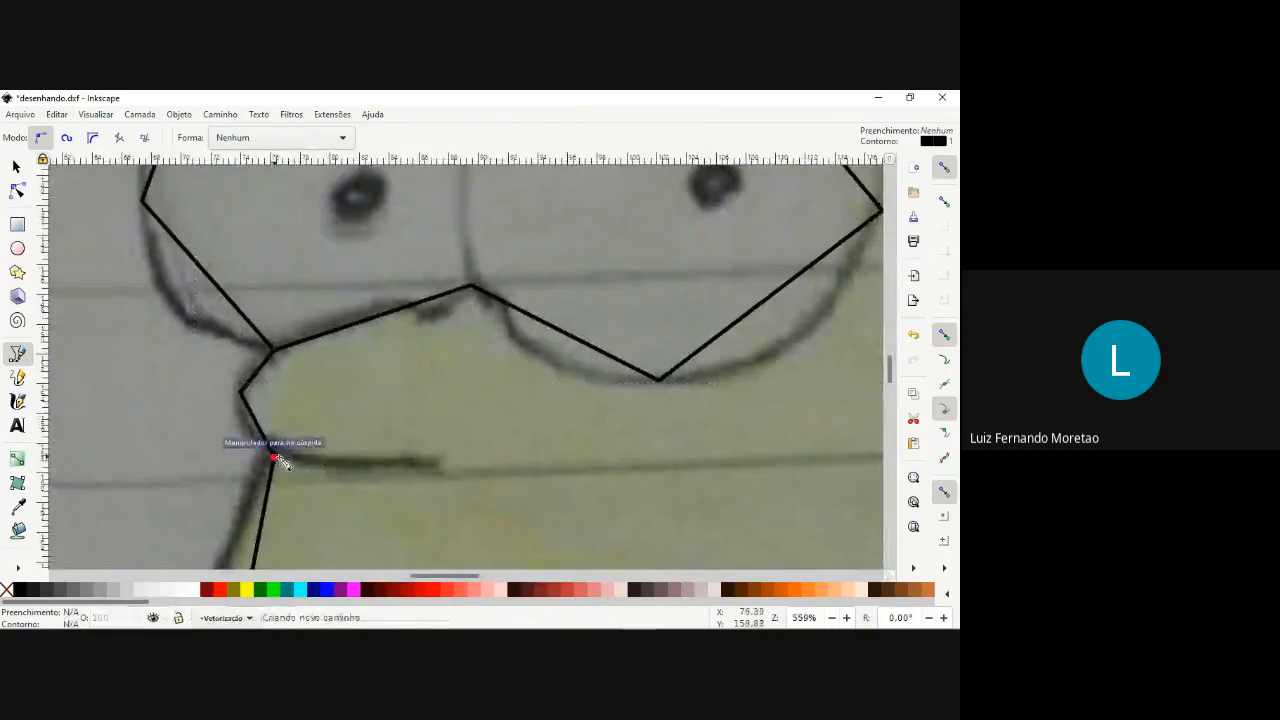
pyautogui.scroll(-3, 441, 469)
pyautogui.click(437, 463)
pyautogui.press('Return')
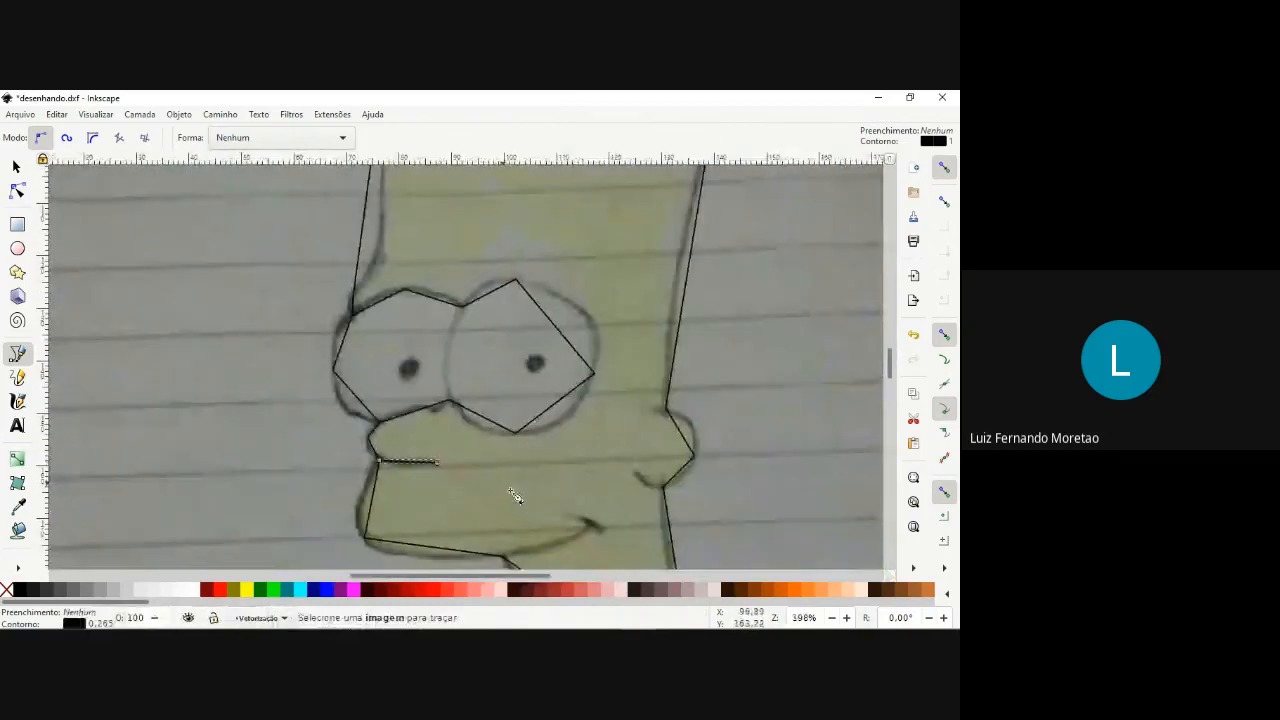
# Trace the mouth line from the outline node at the chin up to the mouth corner and finish it at the corner mark's lower end.
pyautogui.scroll(-4, 518, 498)
pyautogui.scroll(2, 565, 438)
pyautogui.click(433, 445)
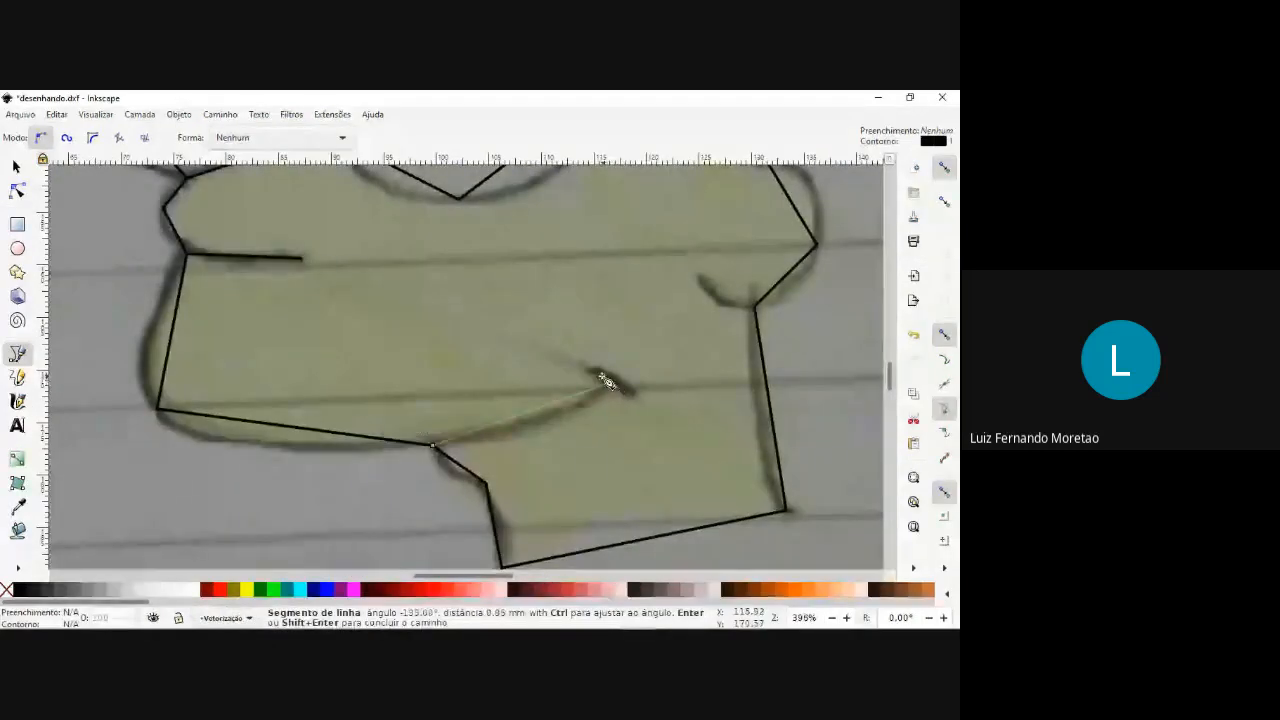
pyautogui.click(606, 380)
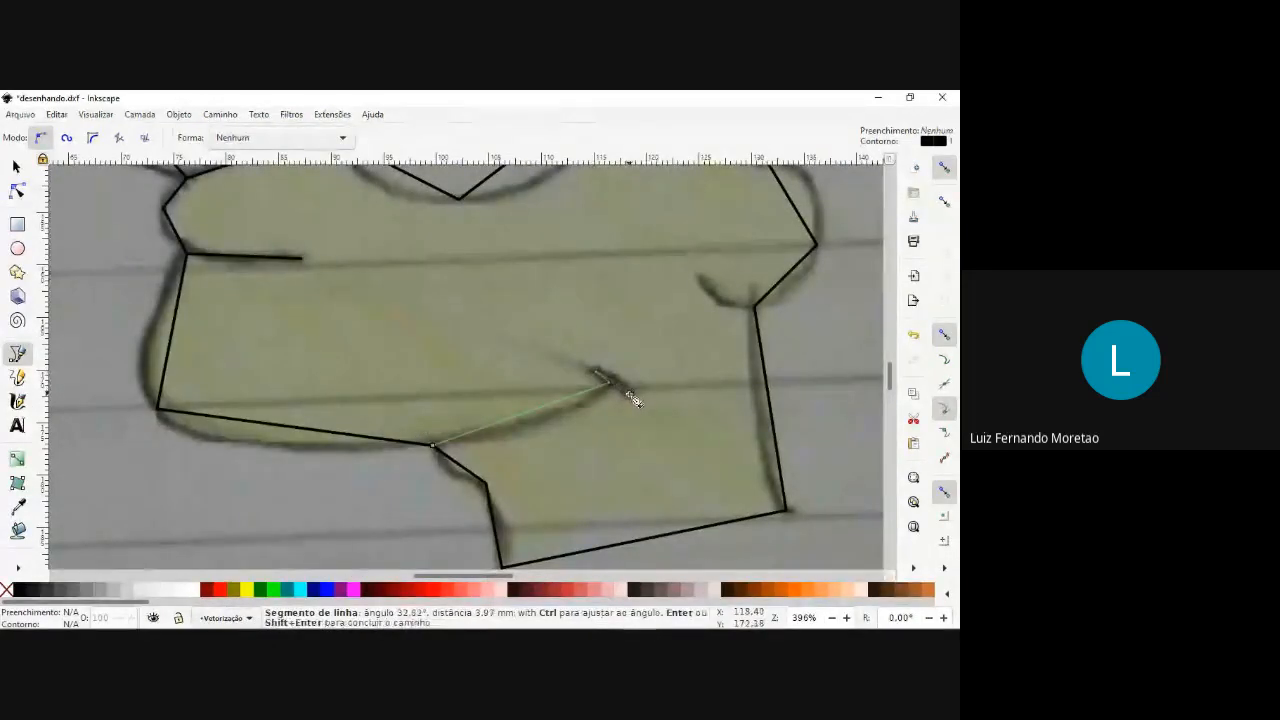
pyautogui.doubleClick(625, 397)
pyautogui.scroll(-4, 624, 400)
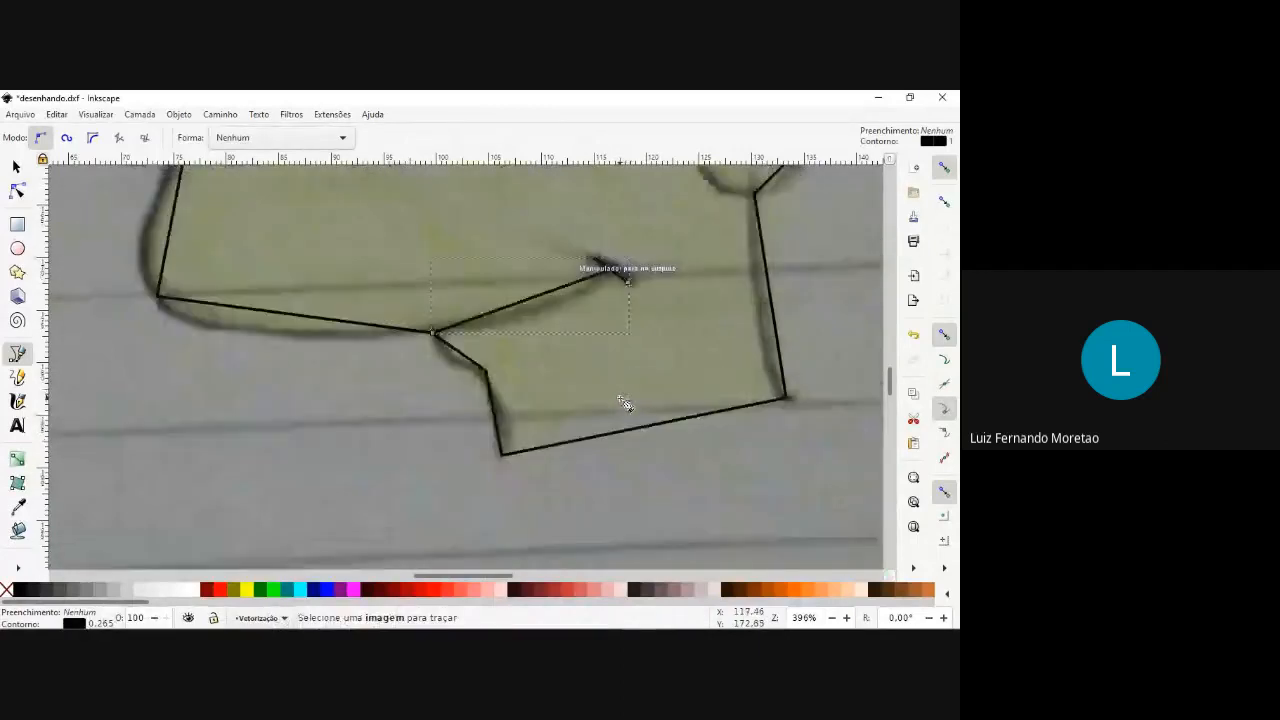
# Trace the ear's inner lower line from its free end to the outline node where ear meets neck.
pyautogui.scroll(16, 630, 406)
pyautogui.scroll(-3, 680, 417)
pyautogui.scroll(2, 711, 448)
pyautogui.scroll(1, 717, 478)
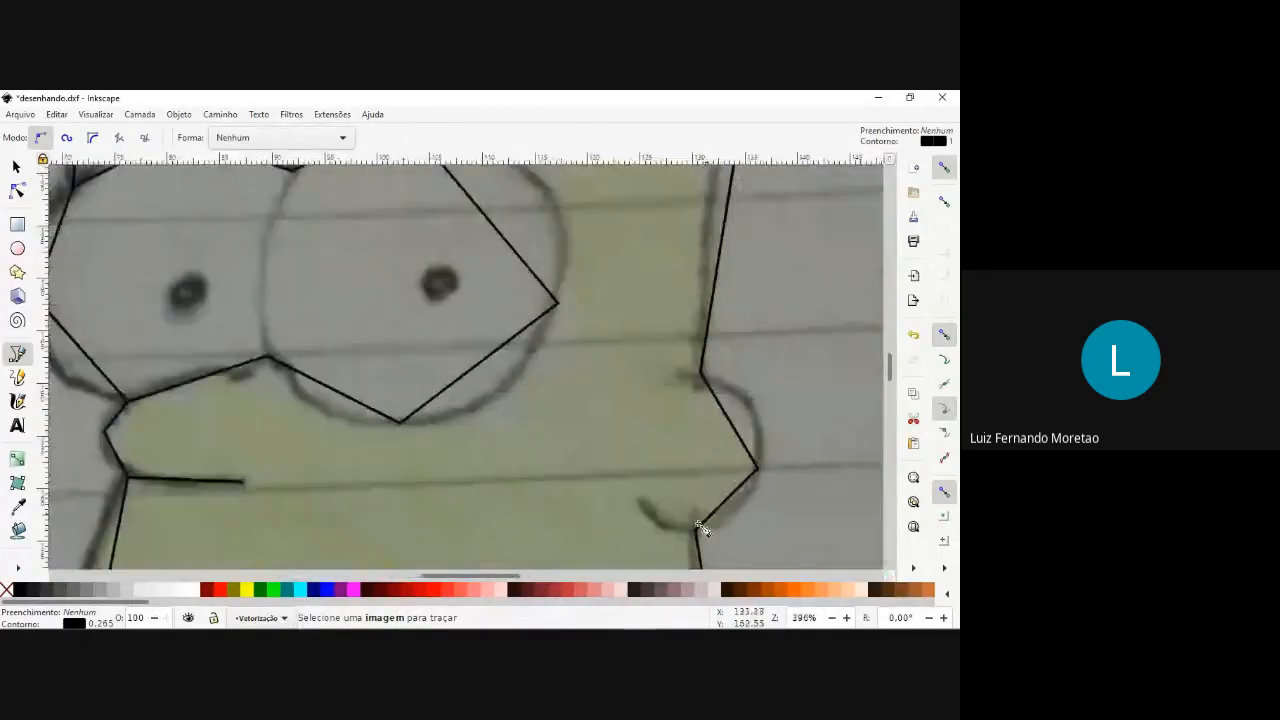
pyautogui.scroll(-3, 690, 440)
pyautogui.click(641, 389)
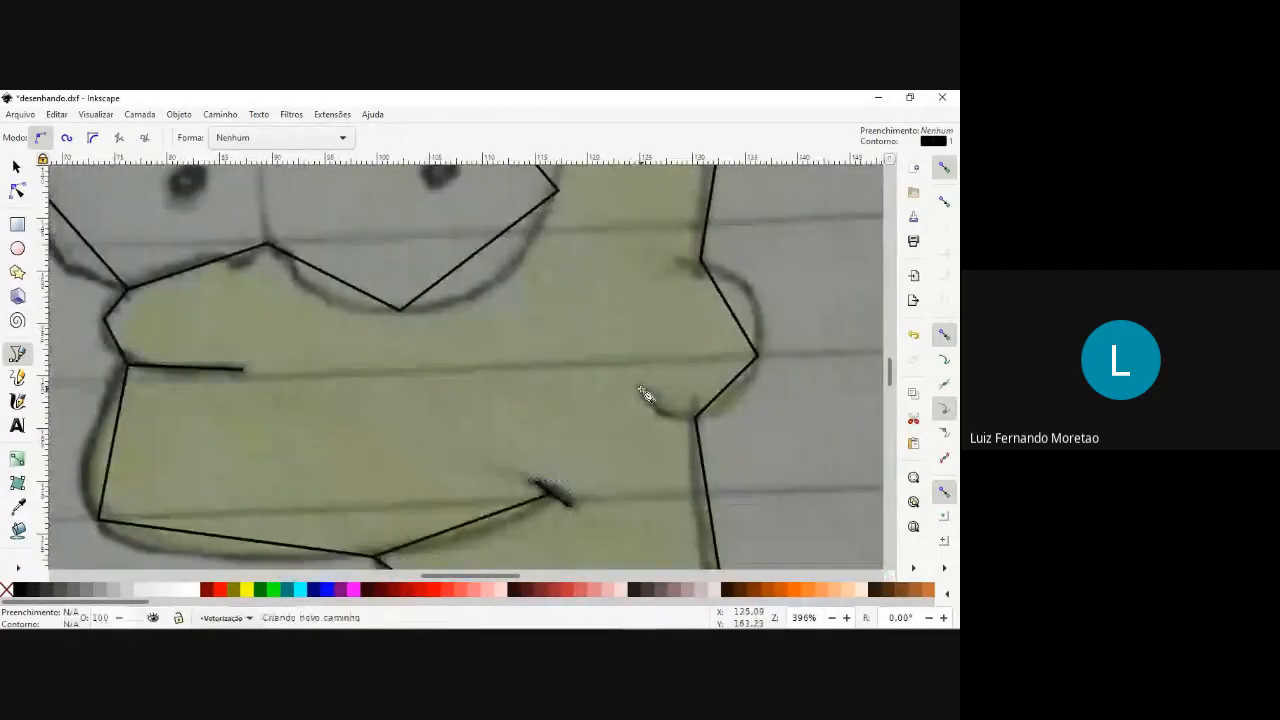
pyautogui.click(697, 418)
pyautogui.scroll(-2, 605, 418)
pyautogui.press('Return')
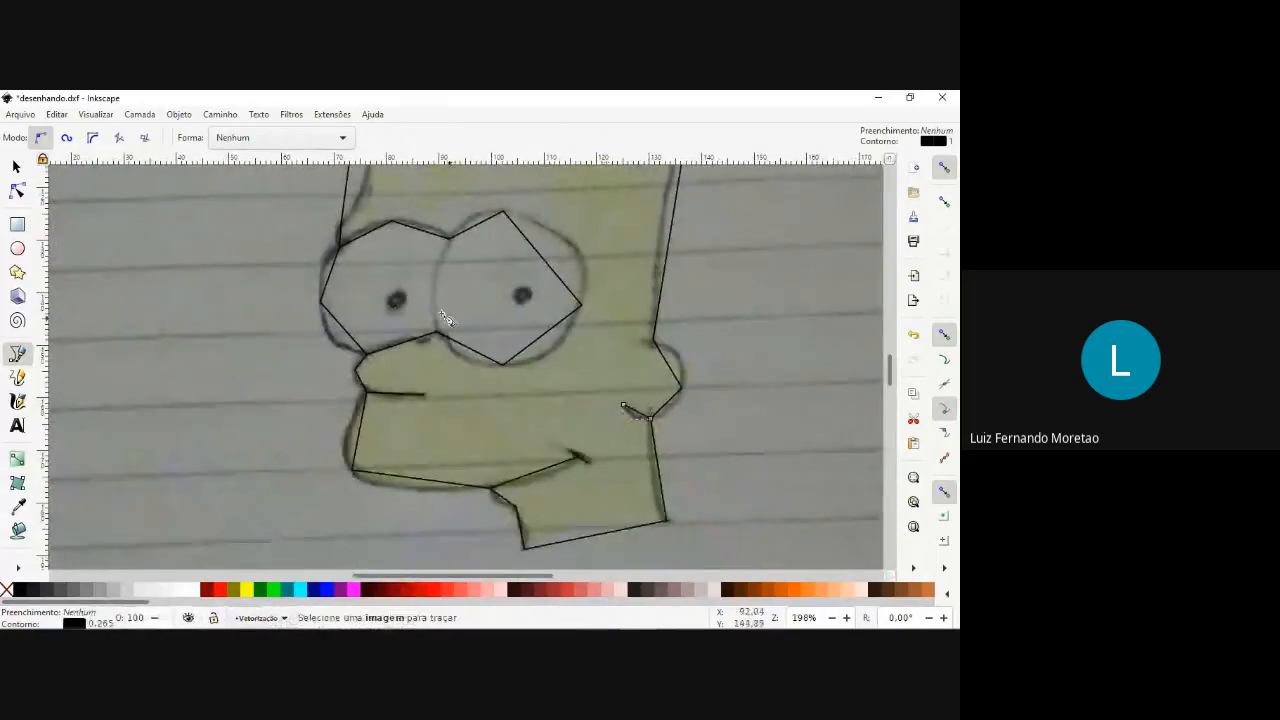
# Trace the divider between the eyes from their upper junction node straight down to the lower junction node.
pyautogui.scroll(3, 437, 340)
pyautogui.scroll(5, 437, 346)
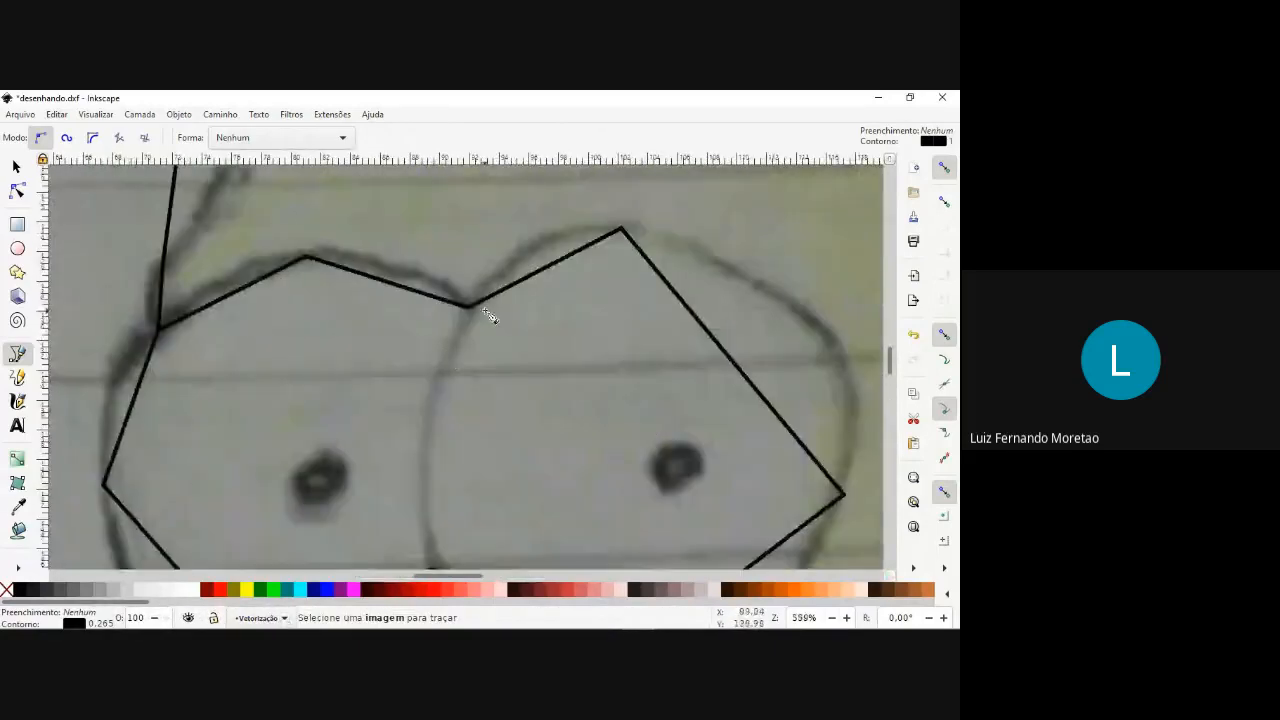
pyautogui.click(471, 309)
pyautogui.scroll(-3, 471, 309)
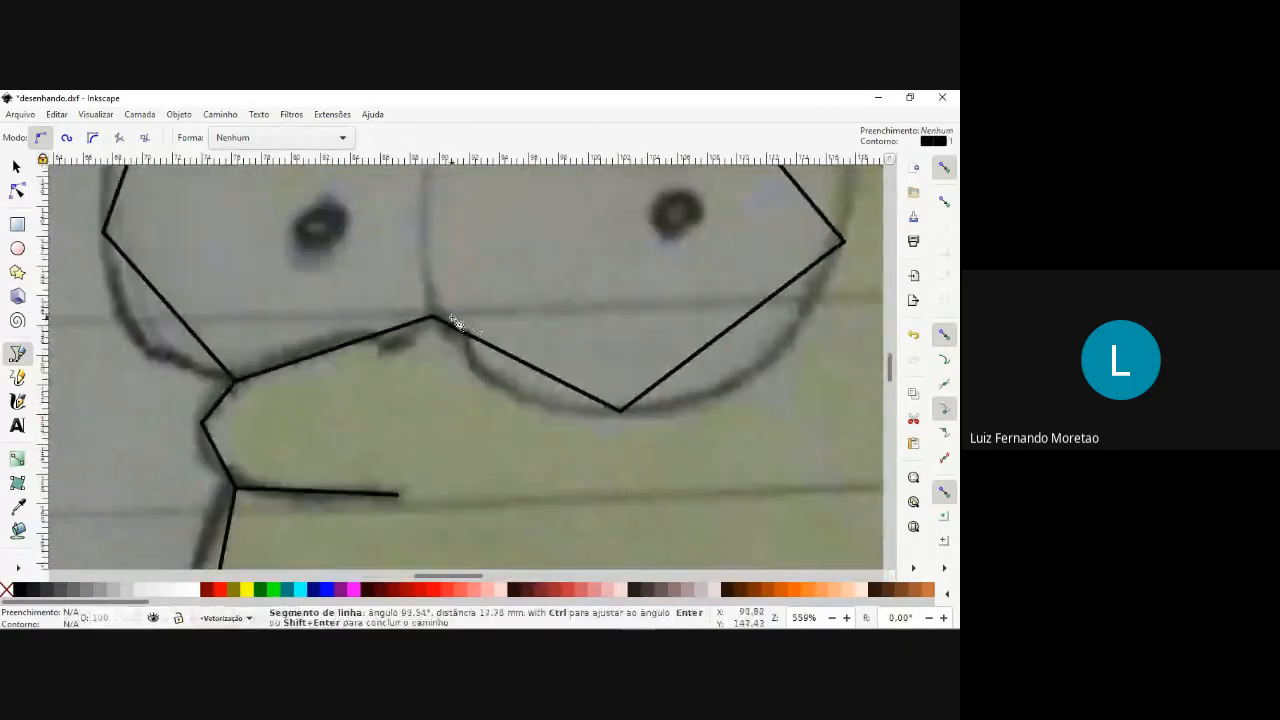
pyautogui.scroll(-3, 437, 318)
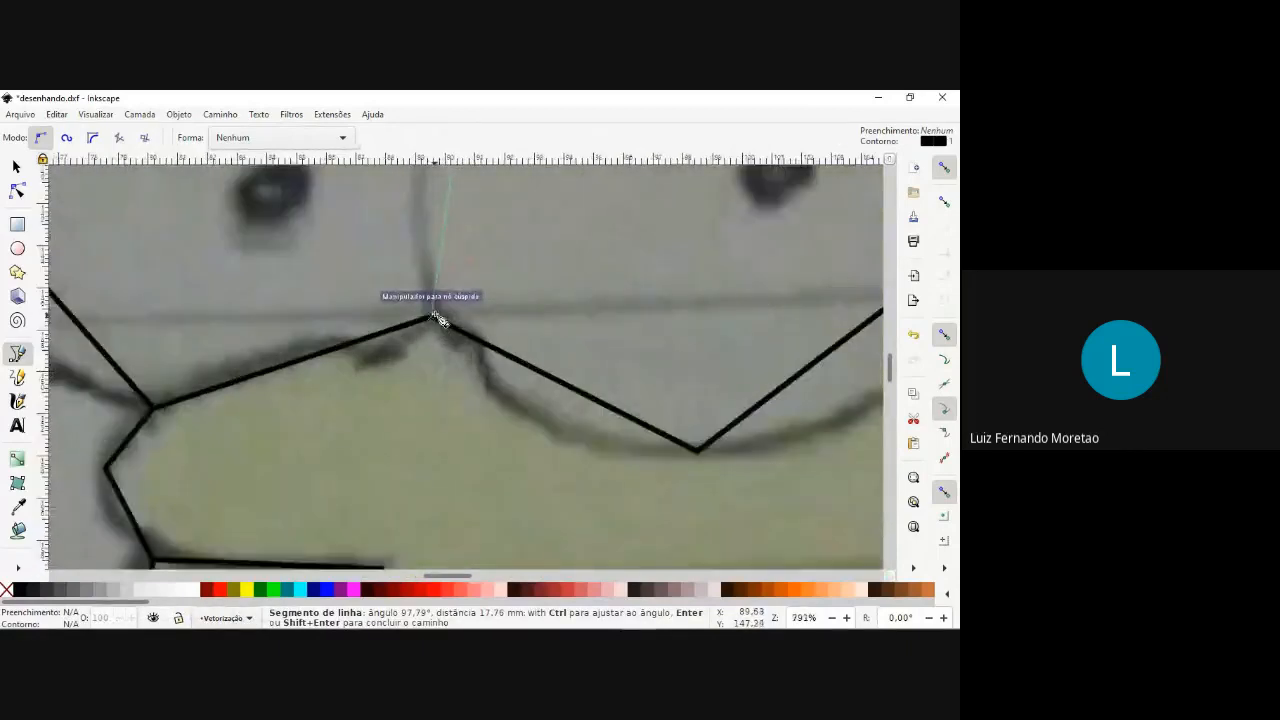
pyautogui.click(437, 310)
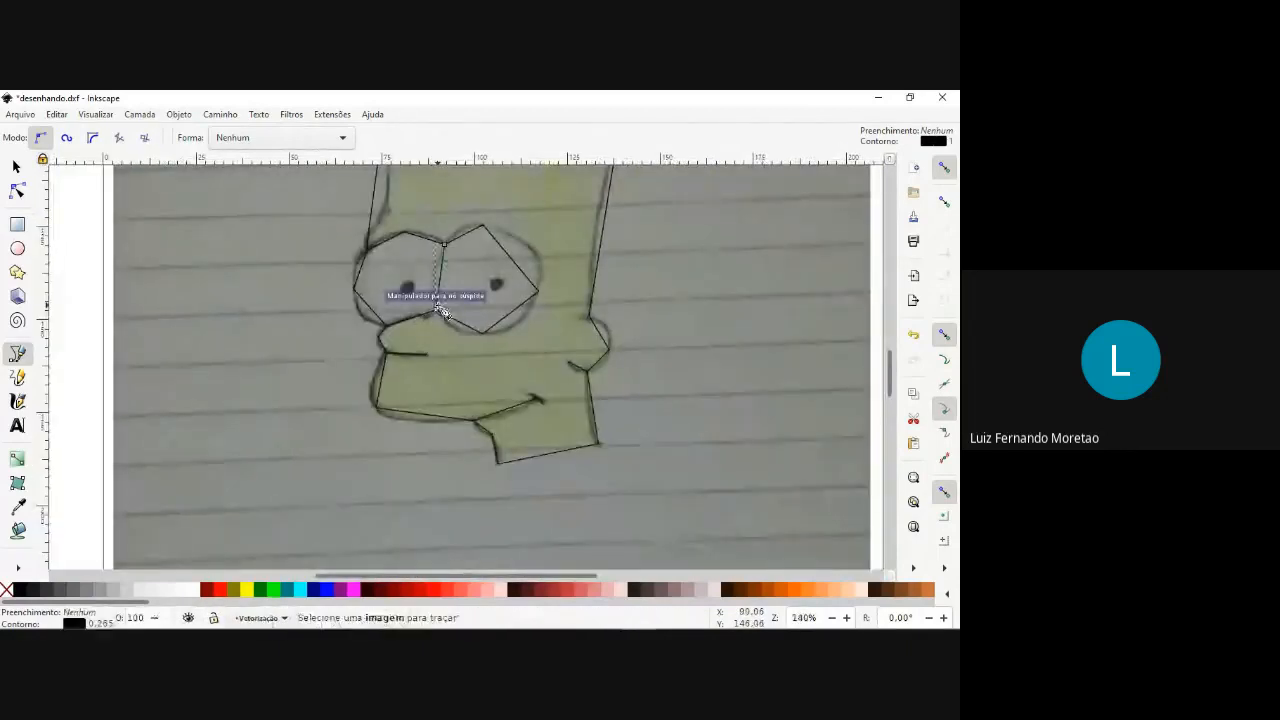
# Draw a circle with a radius of about 1.5 mm on the front eye's pupil and move it over the sketched pupil.
pyautogui.scroll(3, 457, 294)
pyautogui.scroll(-3, 457, 294)
pyautogui.scroll(3, 497, 289)
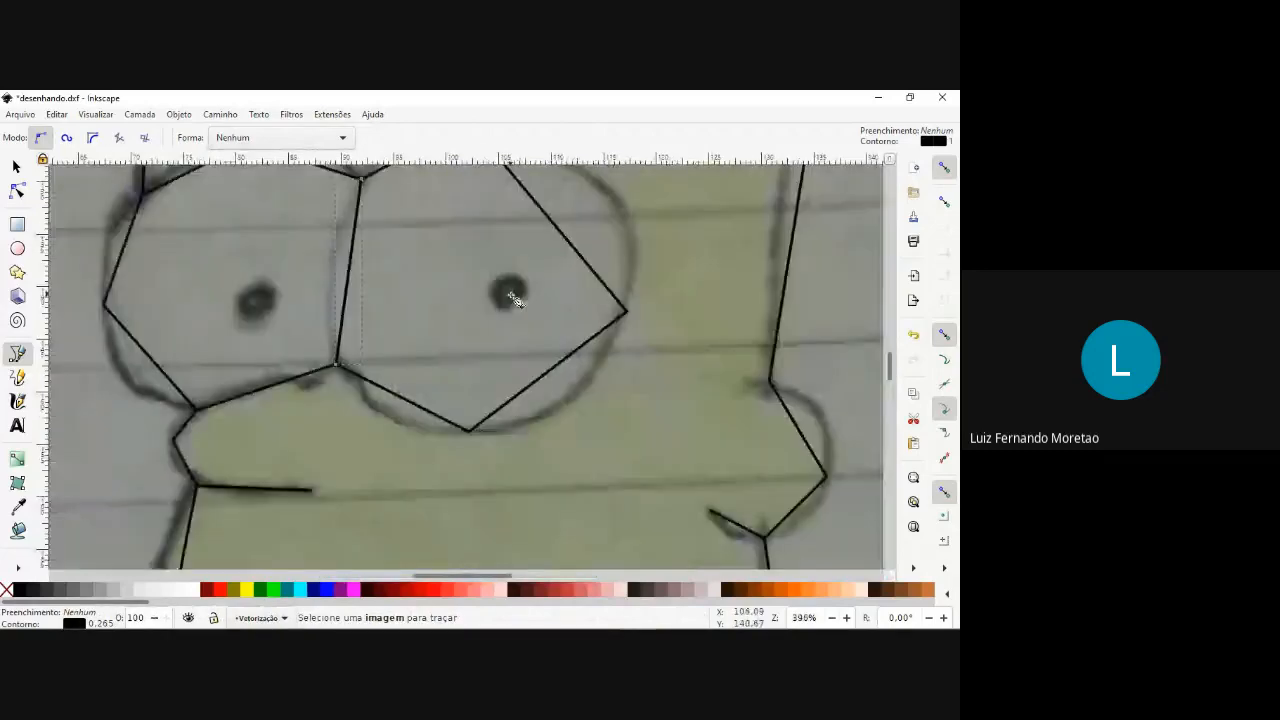
pyautogui.scroll(-3, 480, 294)
pyautogui.scroll(1, 413, 280)
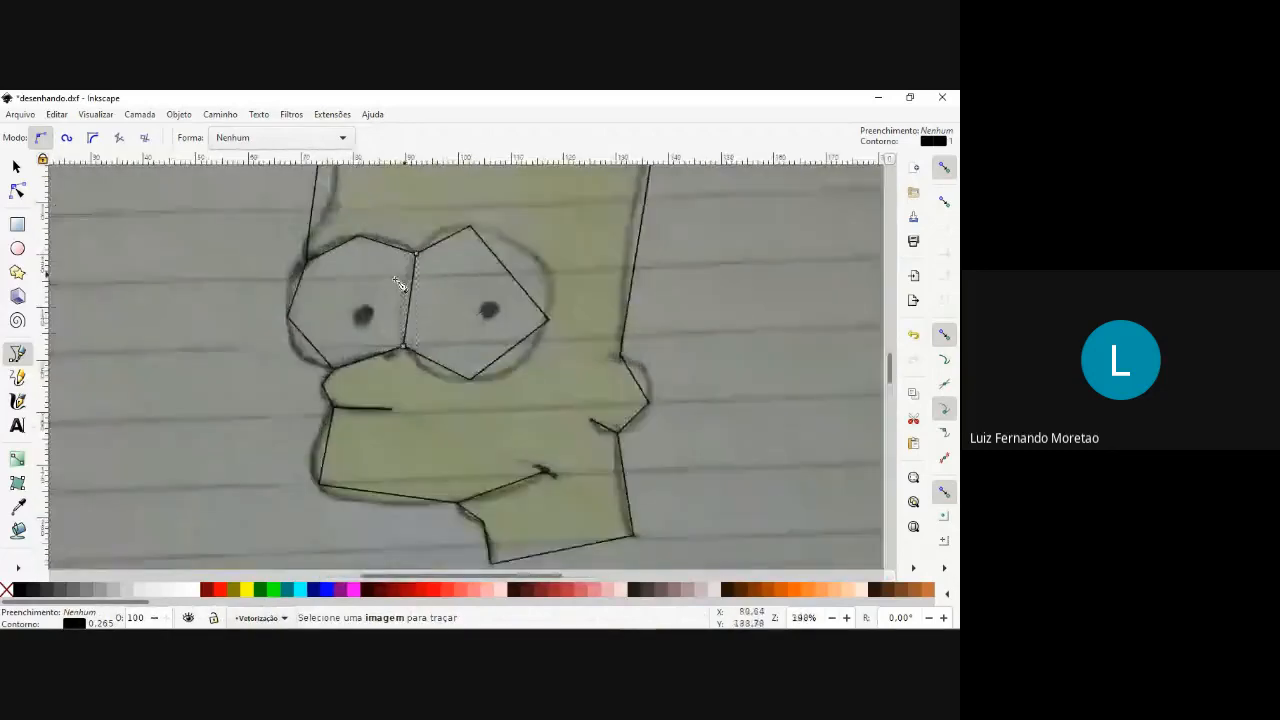
pyautogui.scroll(3, 403, 460)
pyautogui.scroll(3, 401, 460)
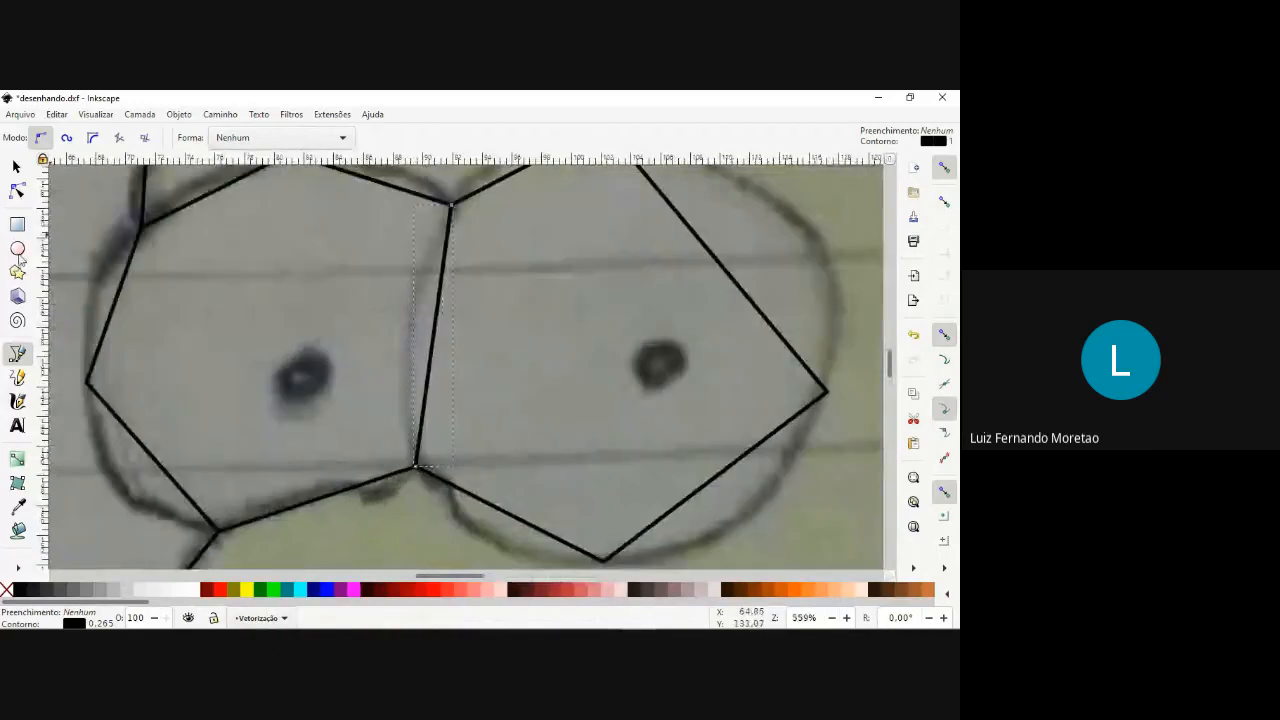
pyautogui.press('e')
pyautogui.scroll(2, 292, 371)
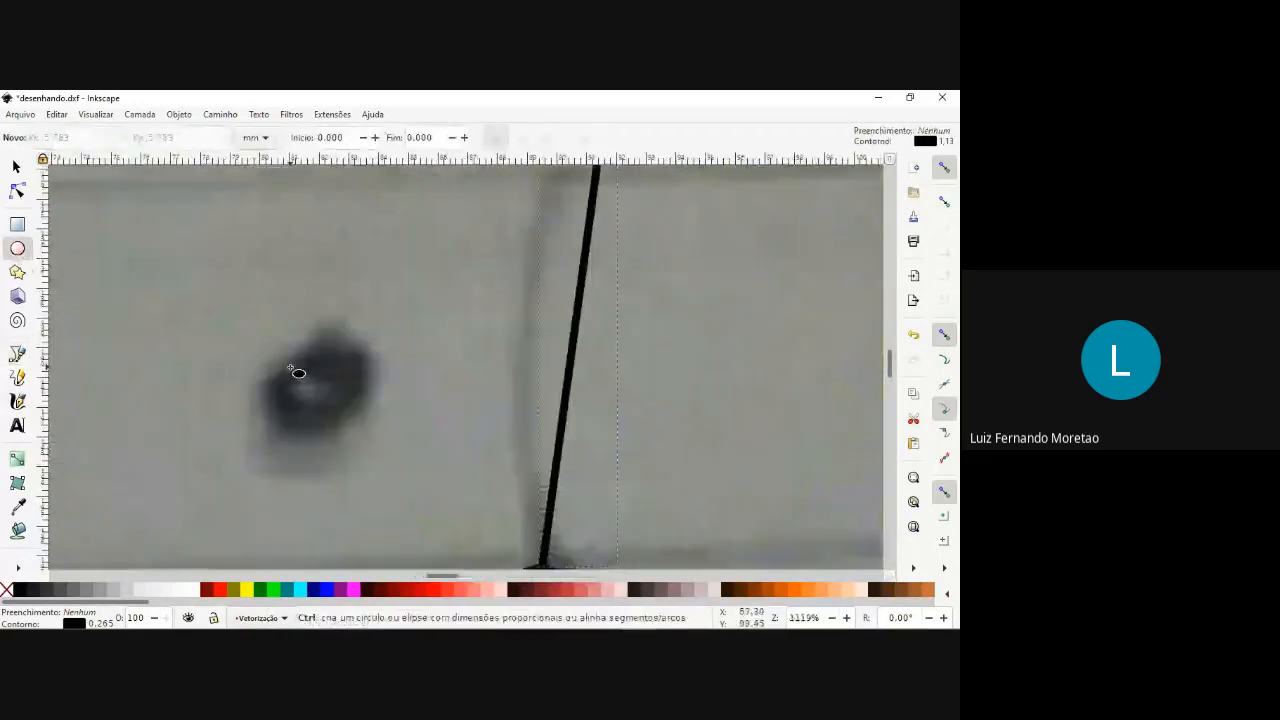
pyautogui.moveTo(289, 360); pyautogui.dragTo(392, 430)
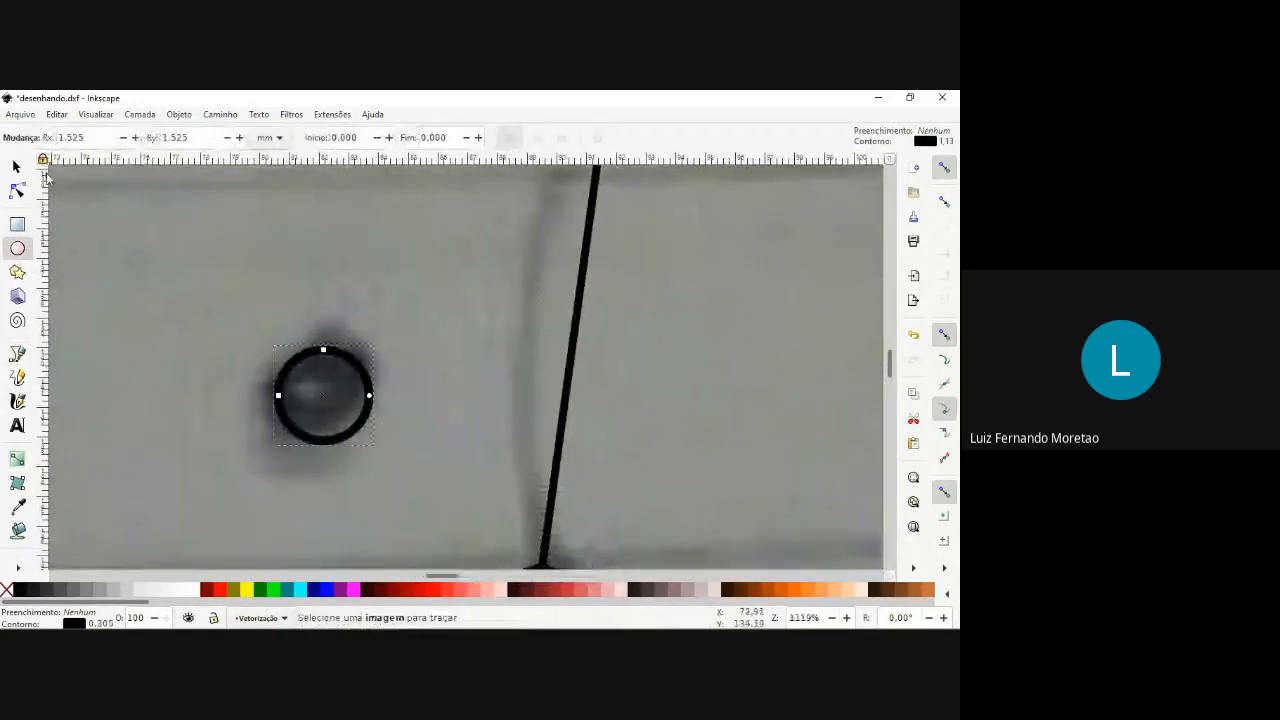
pyautogui.click(16, 167)
pyautogui.moveTo(322, 360)
pyautogui.mouseDown()
pyautogui.moveTo(309, 335)
pyautogui.moveTo(316, 345)
pyautogui.mouseUp()
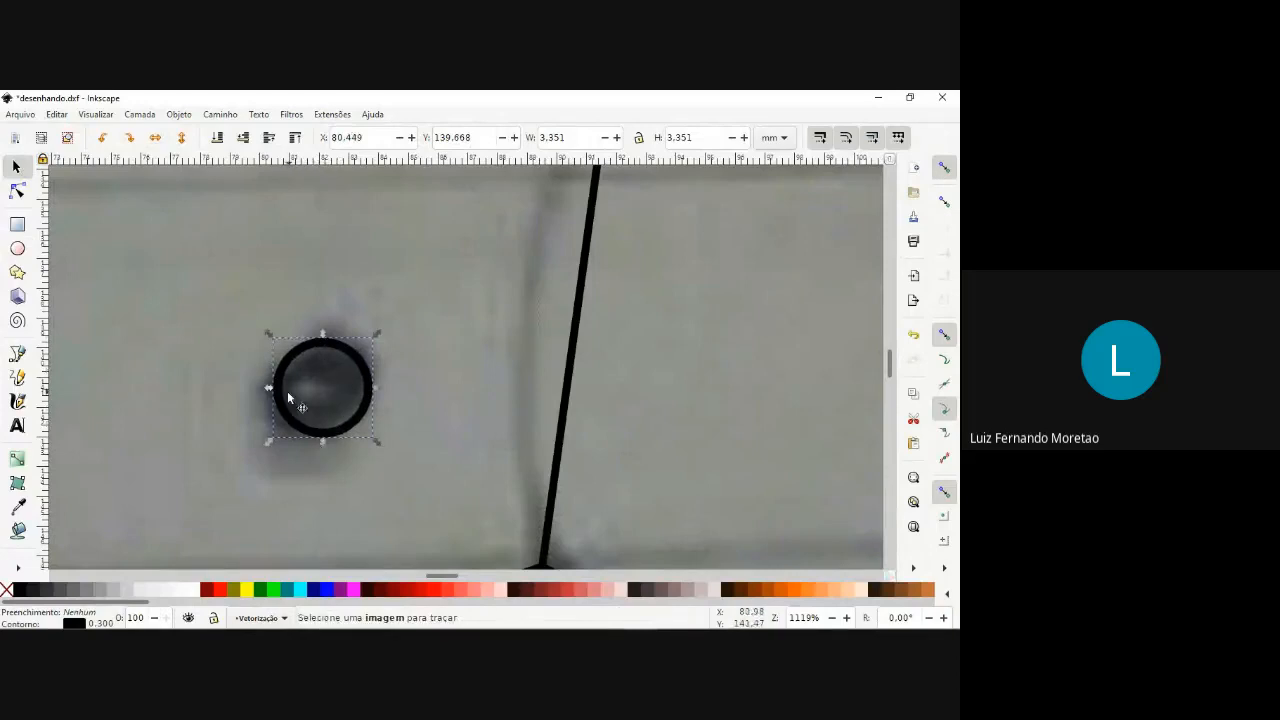
# Set the pupil circle's width and height to 15 px with locked proportions and recentre it over the sketched pupil.
pyautogui.click(780, 138)
pyautogui.click(768, 196)
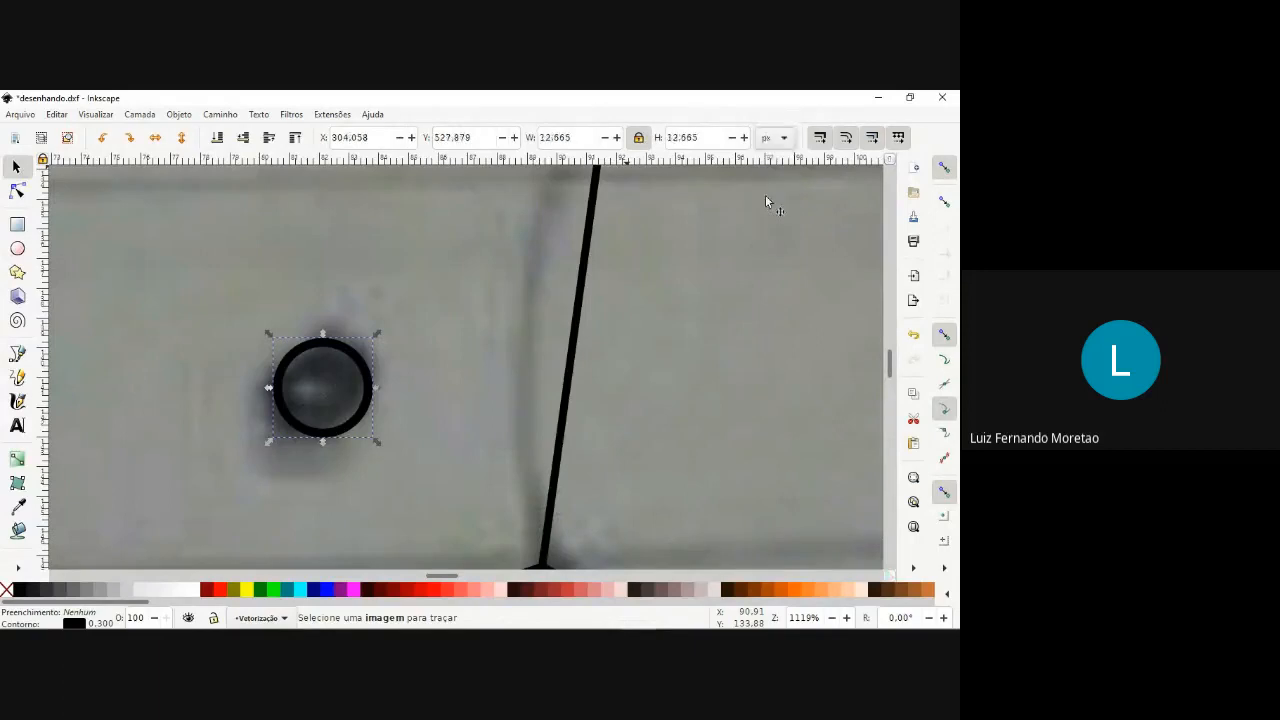
pyautogui.doubleClick(590, 137)
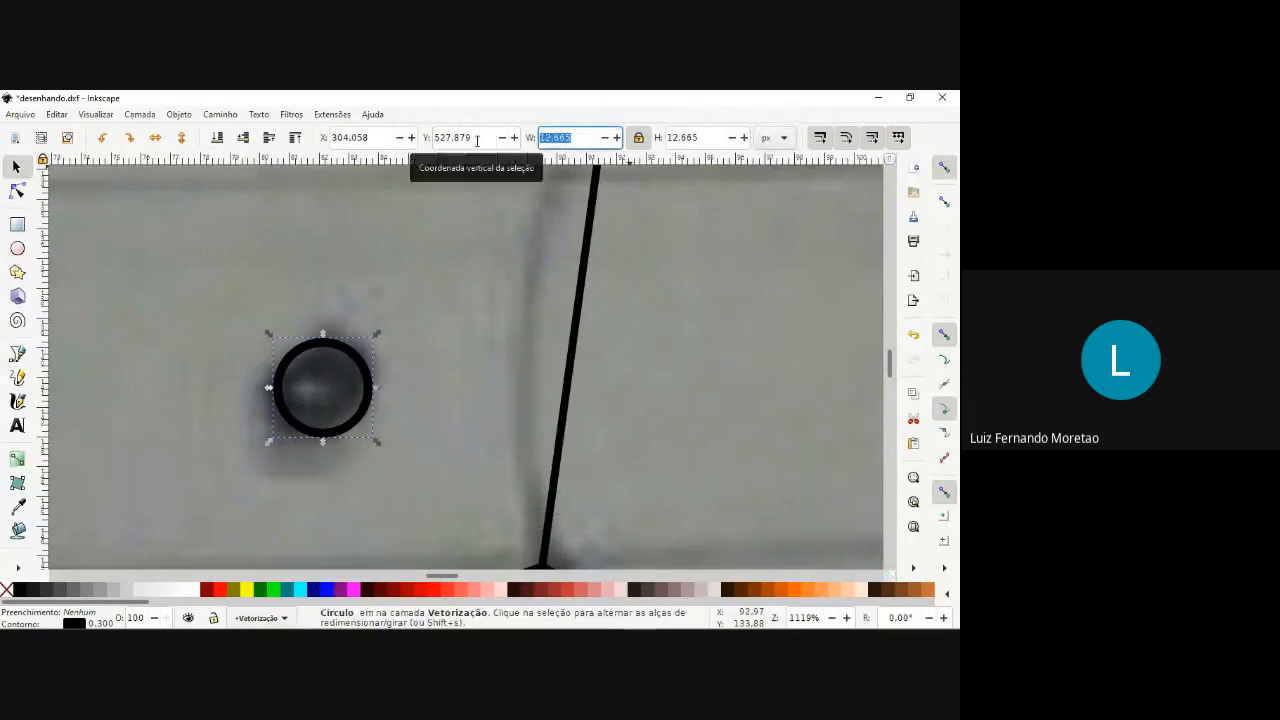
pyautogui.write('15')
pyautogui.press('Return')
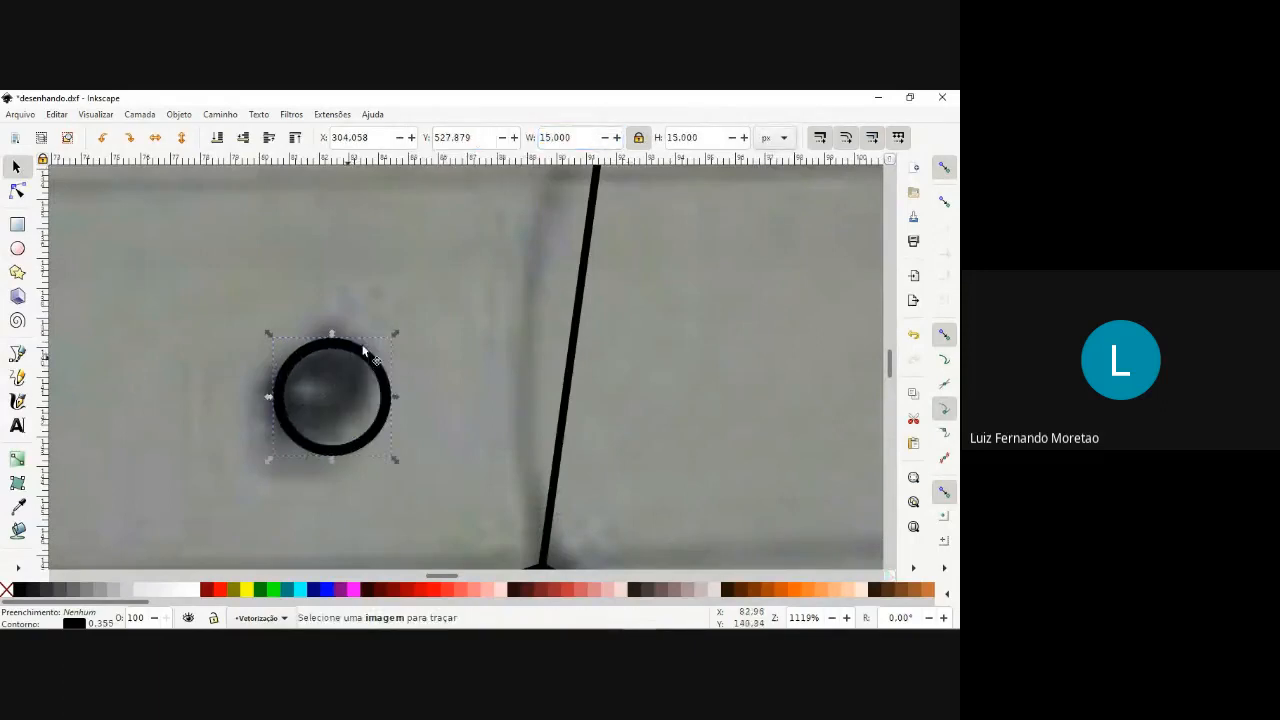
pyautogui.moveTo(362, 352); pyautogui.dragTo(342, 345)
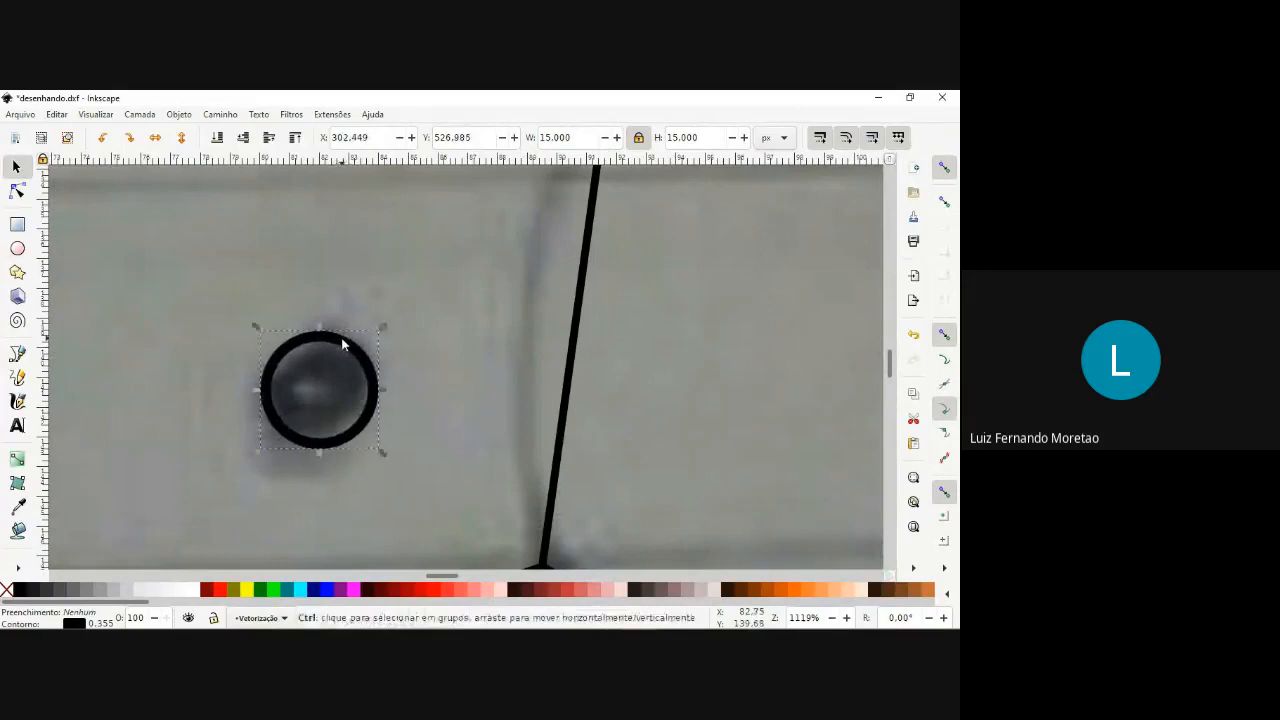
# Duplicate the pupil circle and set the copy's width and height to 5 px.
pyautogui.scroll(-2, 342, 344)
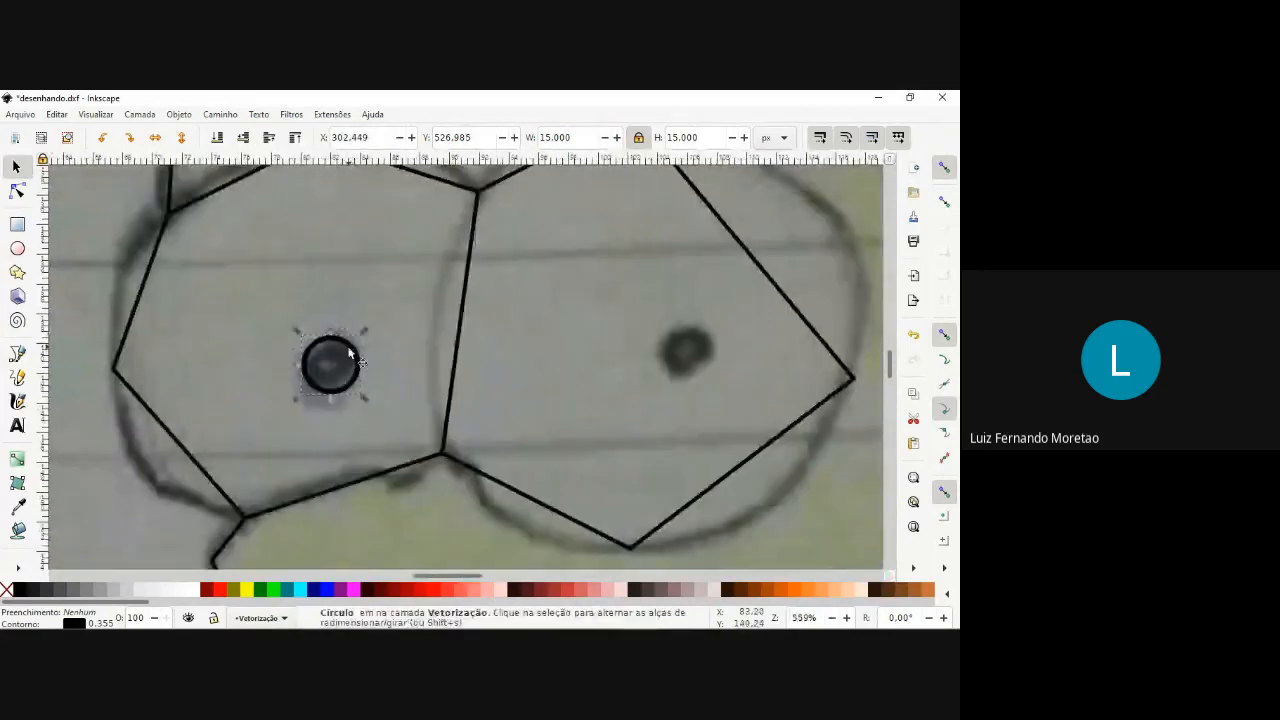
pyautogui.moveTo(574, 138); pyautogui.dragTo(510, 139)
pyautogui.write('5')
pyautogui.press('Return')
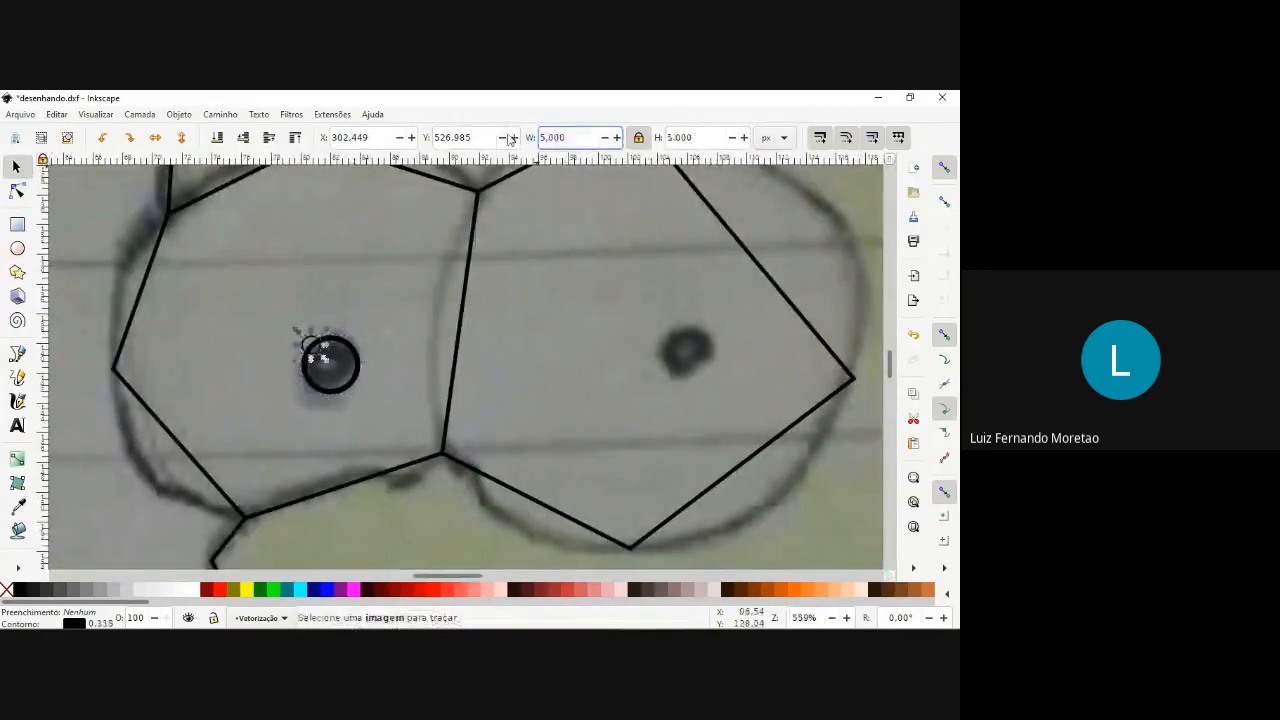
# Select both pupil circles and centre them on each other horizontally and vertically.
pyautogui.keyDown('shift'); pyautogui.click(340, 343); pyautogui.keyUp('shift')
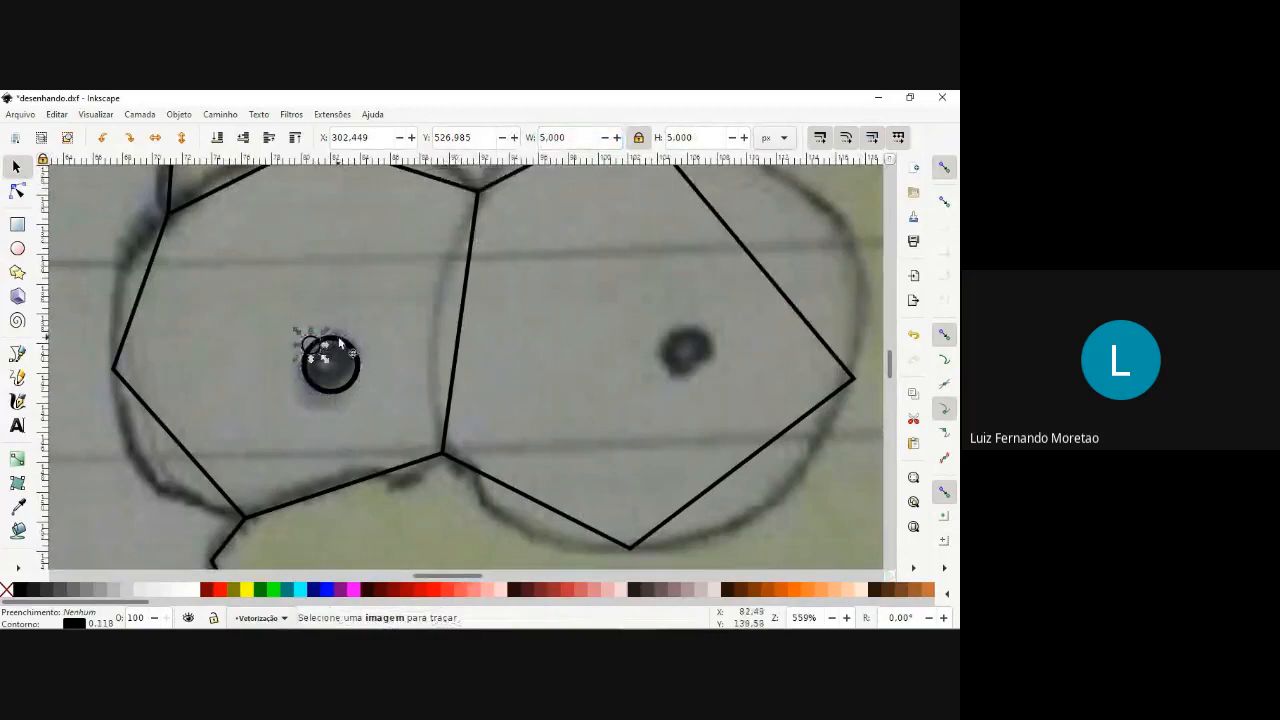
pyautogui.click(180, 115)
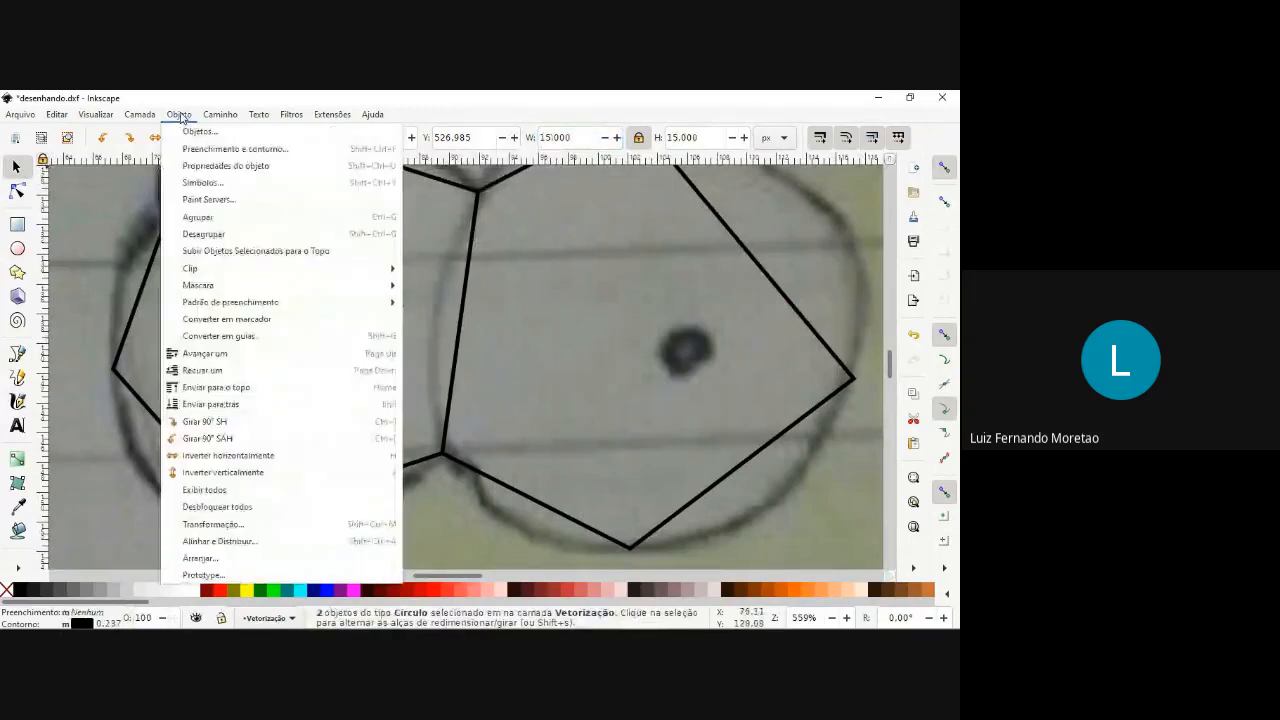
pyautogui.click(226, 541)
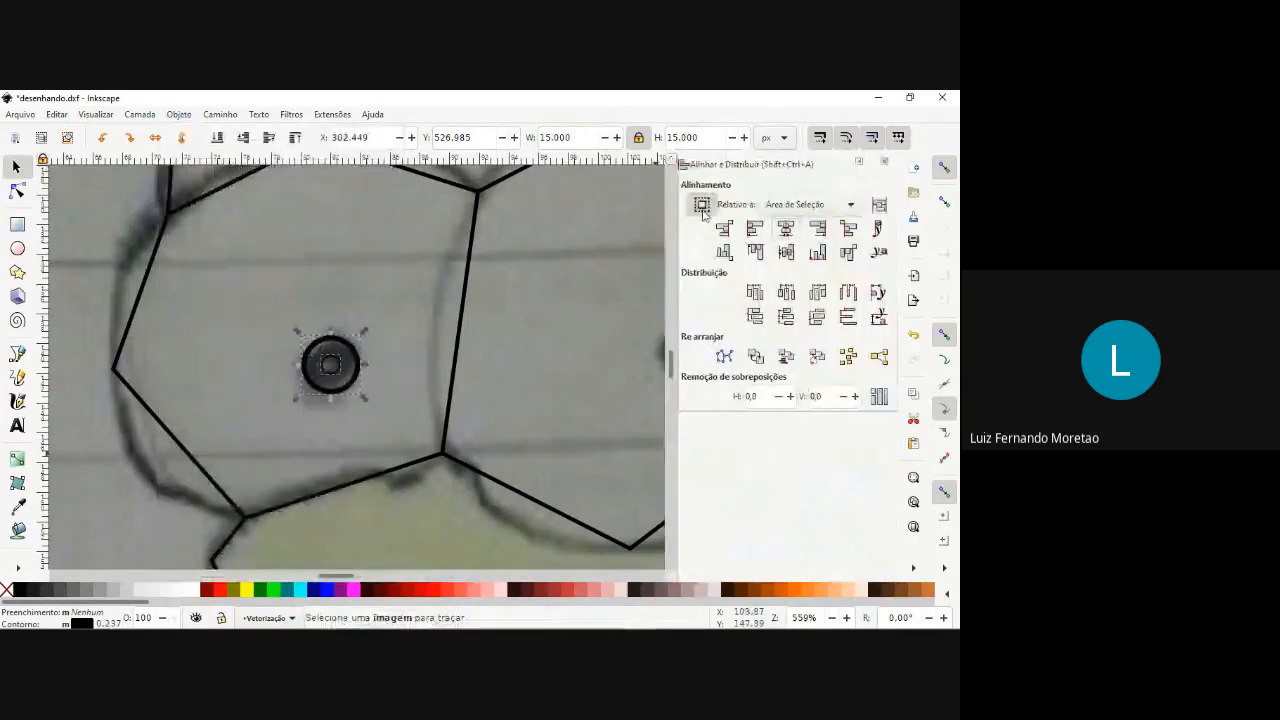
pyautogui.click(882, 164)
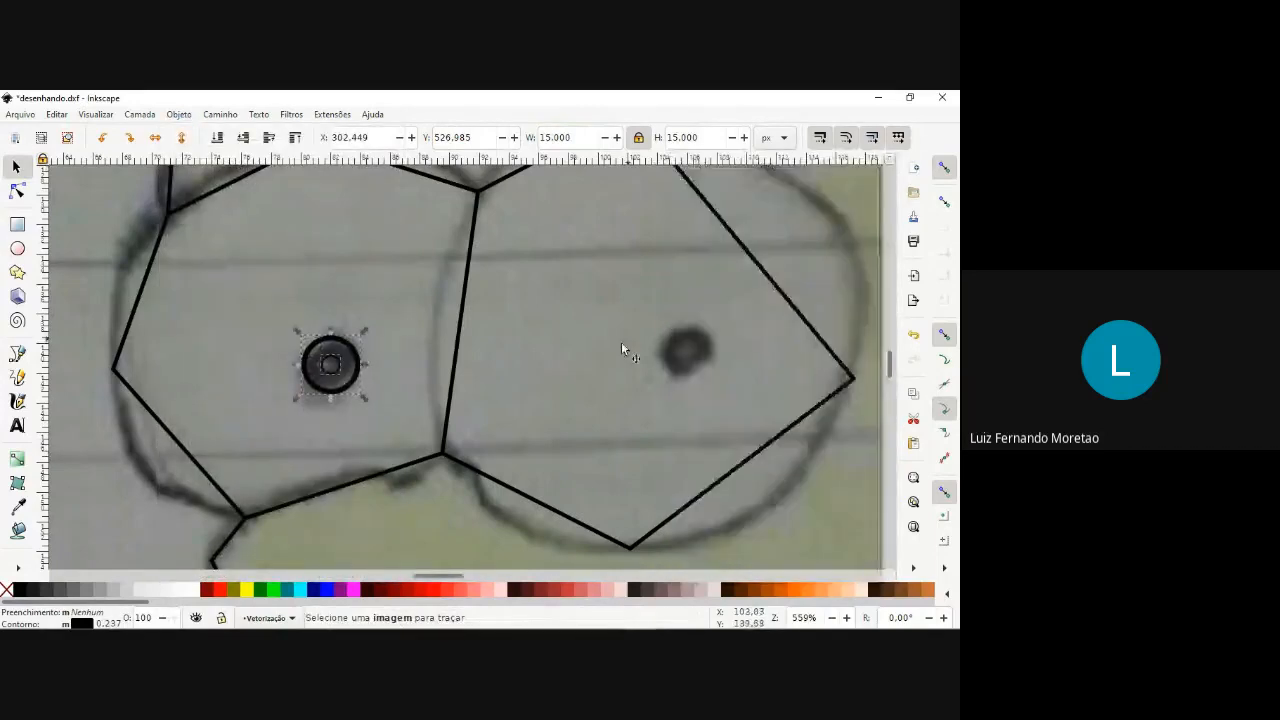
# Duplicate the two concentric pupil circles and place the copy over the rear eye's sketched pupil.
pyautogui.scroll(2, 561, 385)
pyautogui.scroll(-3, 561, 385)
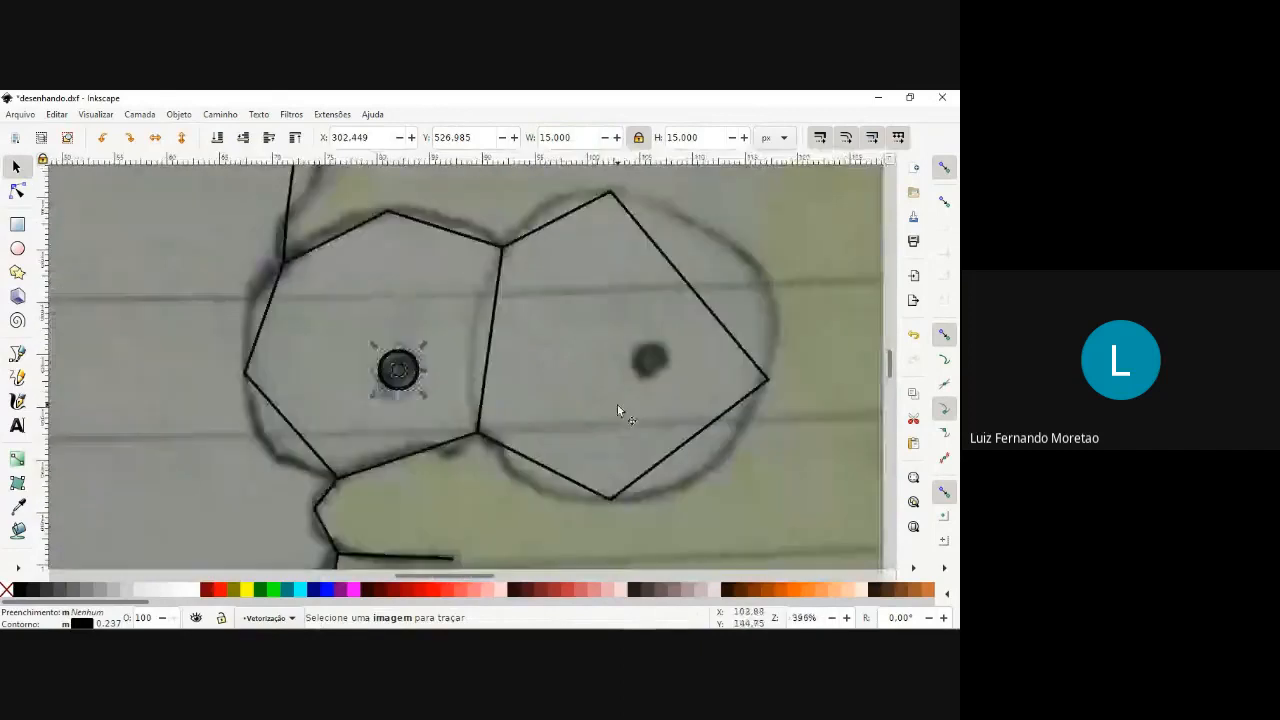
pyautogui.hotkey('ctrl', 'd')
pyautogui.moveTo(417, 361); pyautogui.dragTo(671, 353)
pyautogui.scroll(-2, 704, 385)
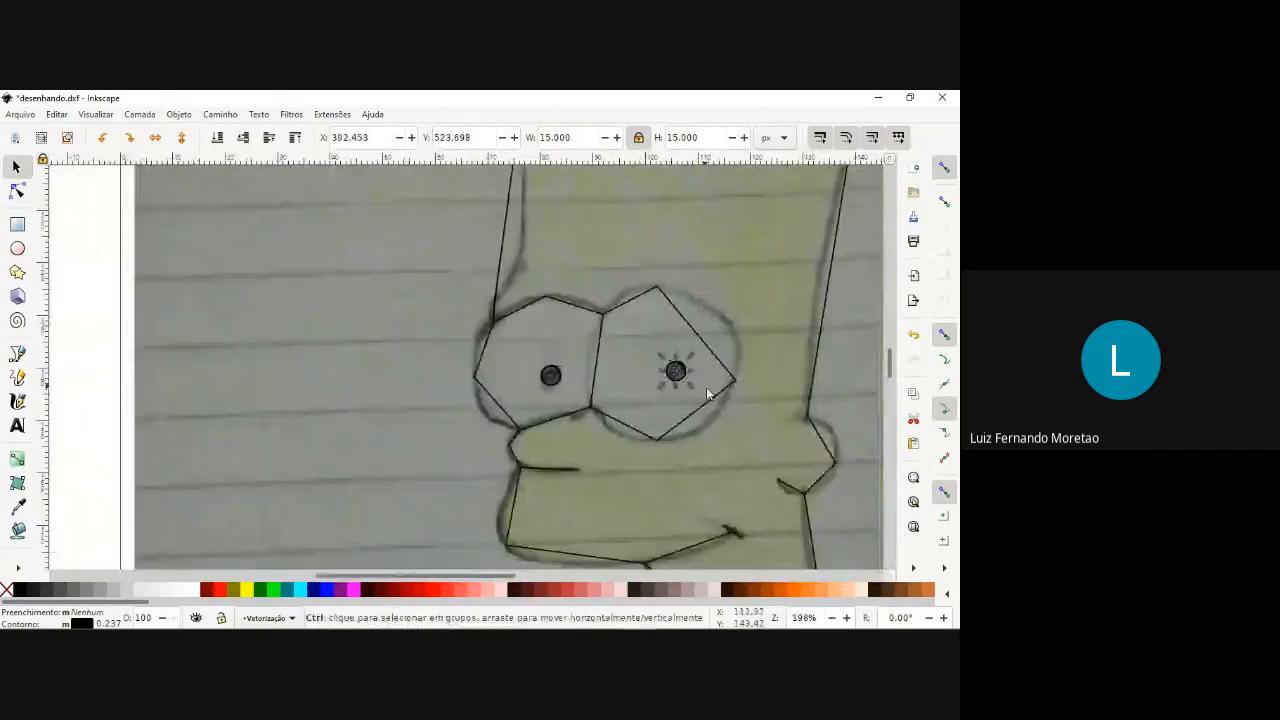
# Select all four pupil circles and convert them to paths.
pyautogui.scroll(-2, 720, 395)
pyautogui.press('Escape')
pyautogui.moveTo(357, 359); pyautogui.dragTo(704, 398)
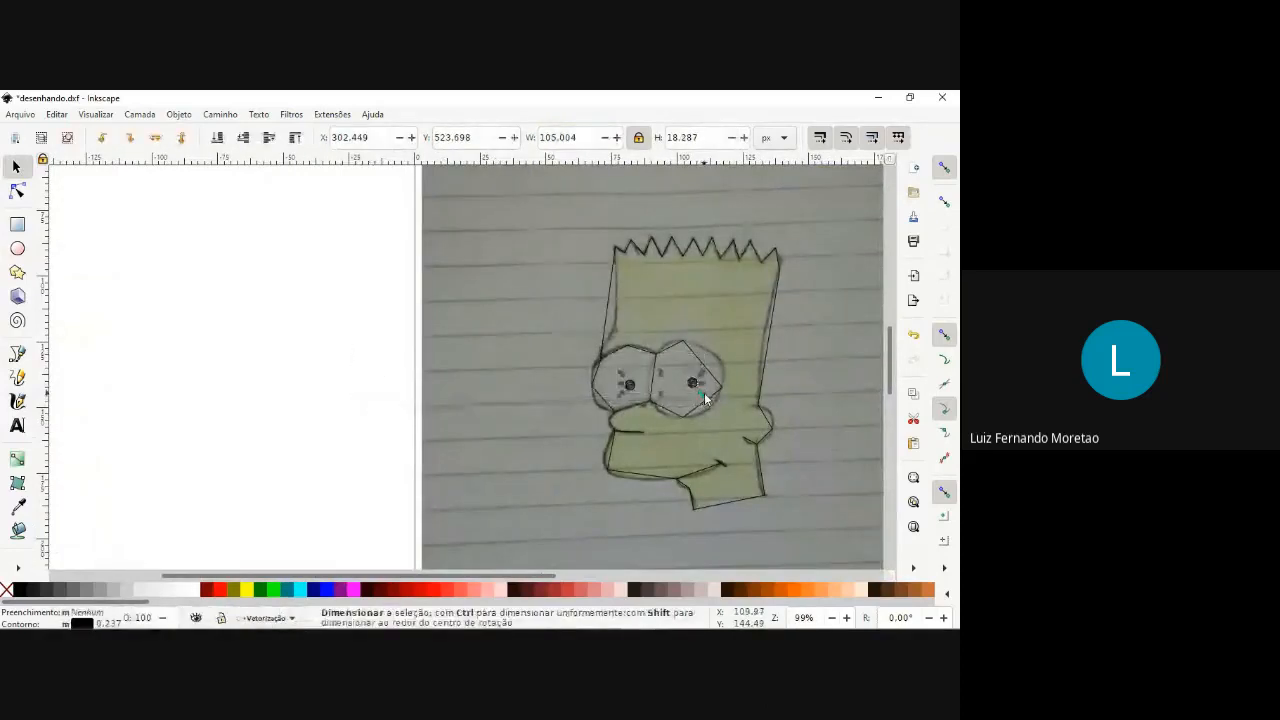
pyautogui.click(220, 114)
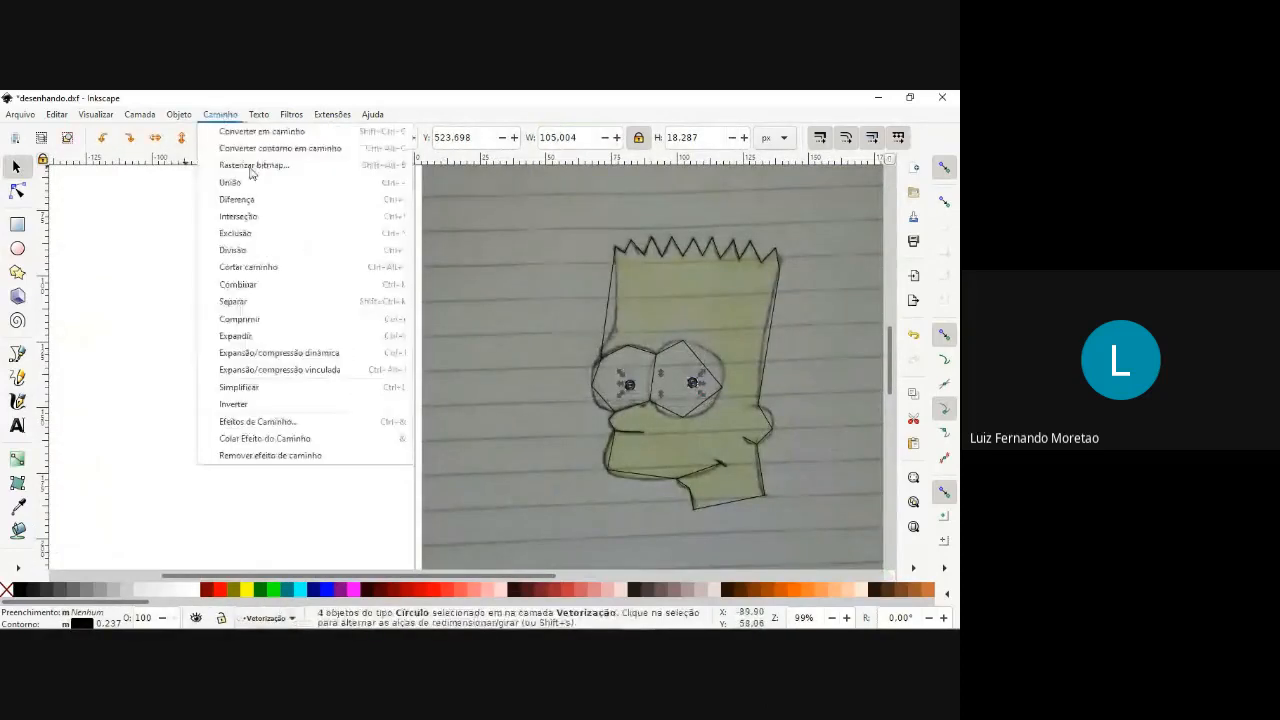
pyautogui.click(298, 134)
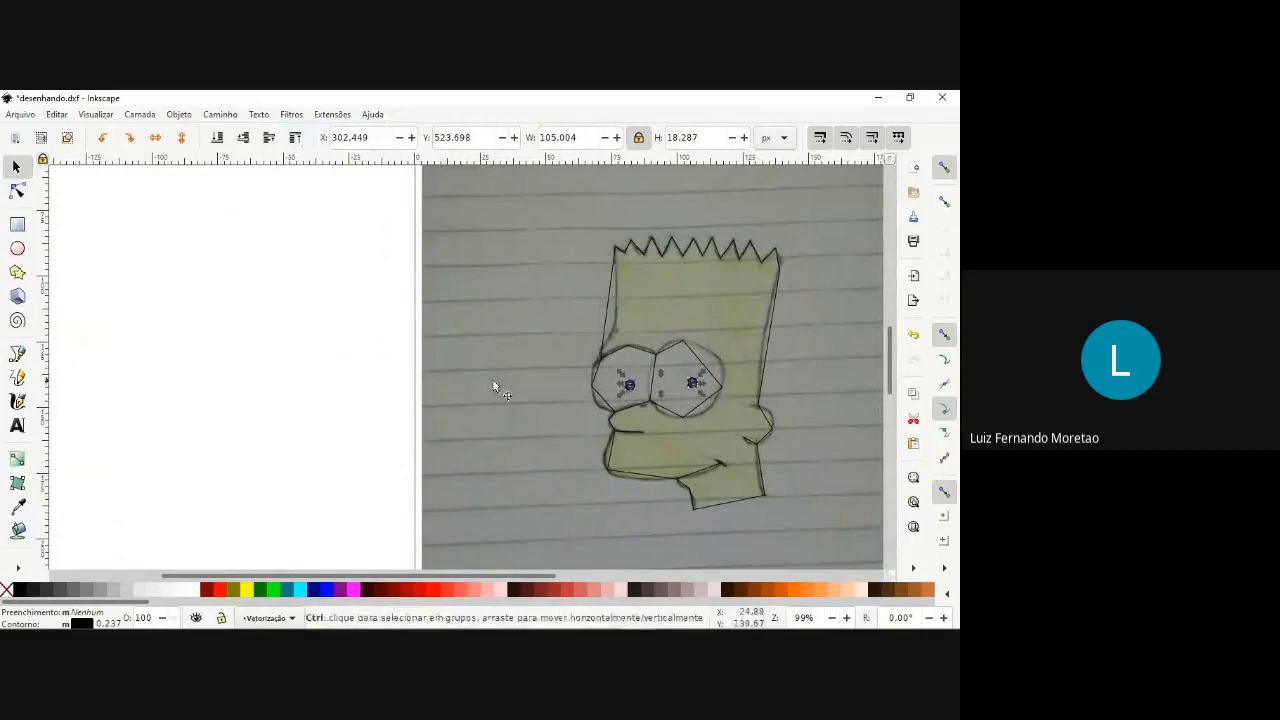
# Switch to node editing with the whole traced head in view.
pyautogui.scroll(2, 745, 398)
pyautogui.scroll(-1, 746, 402)
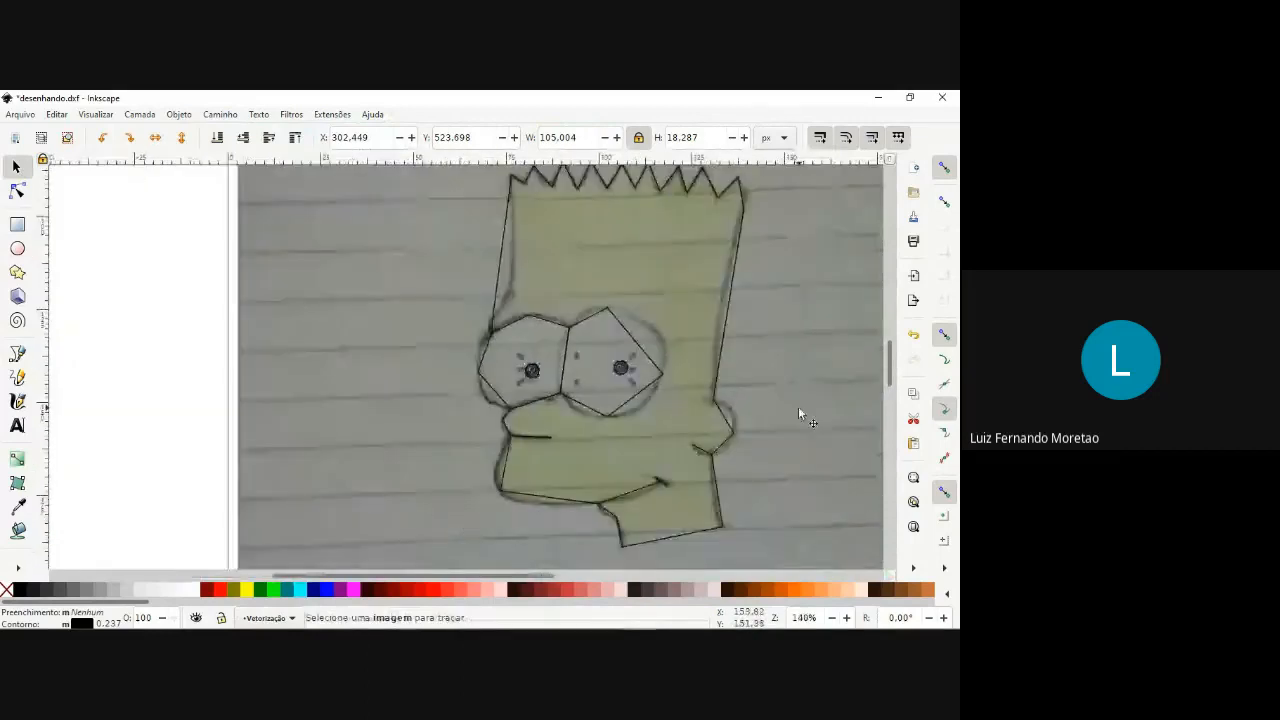
pyautogui.moveTo(625, 435); pyautogui.dragTo(387, 459)
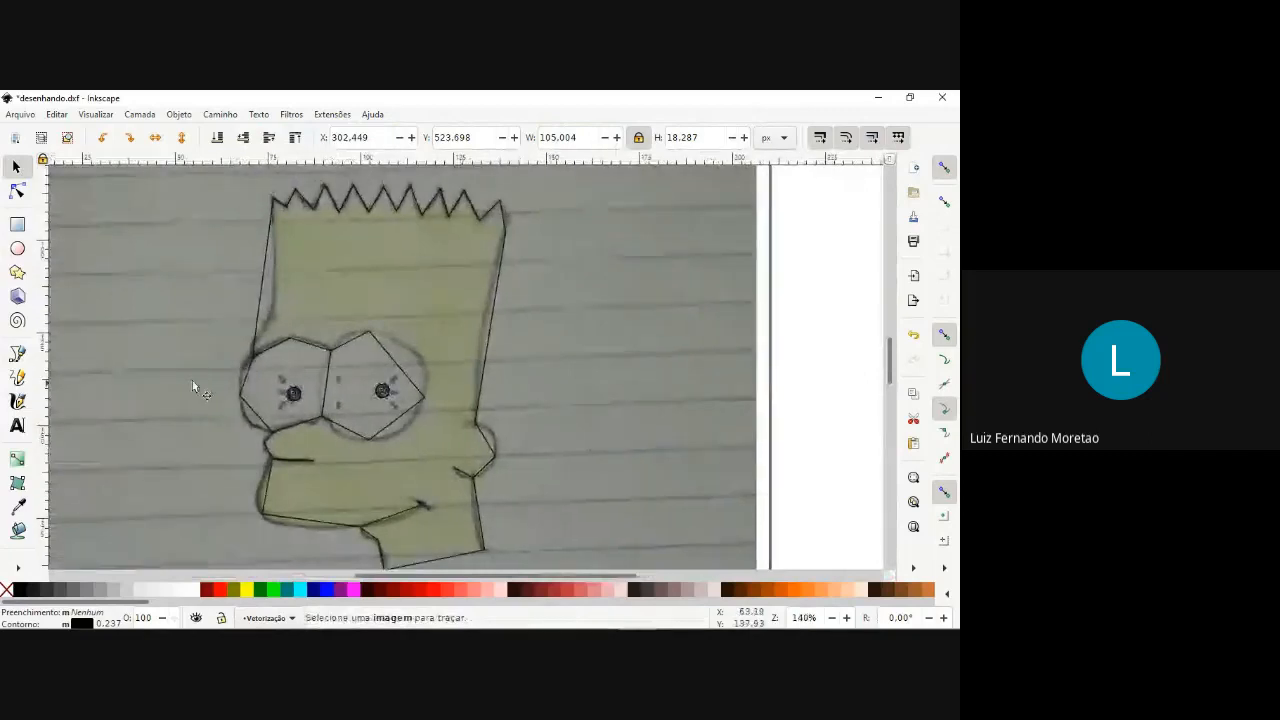
pyautogui.click(16, 192)
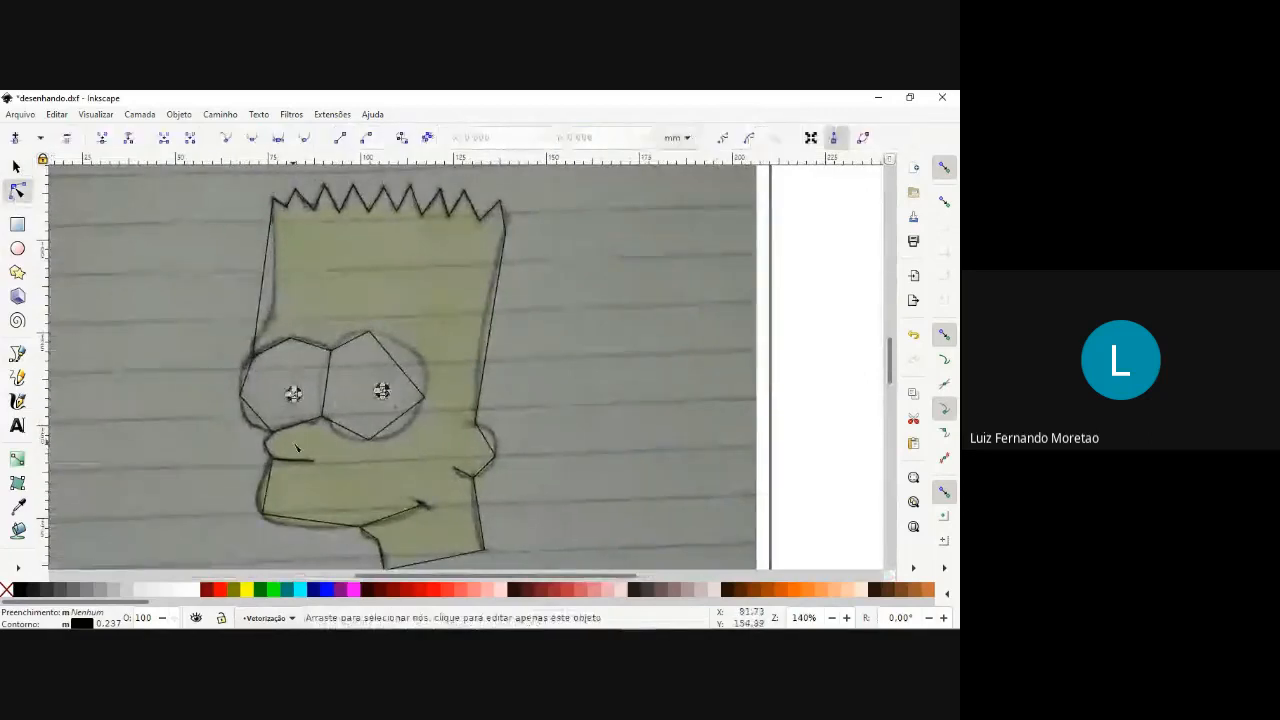
pyautogui.press('-')
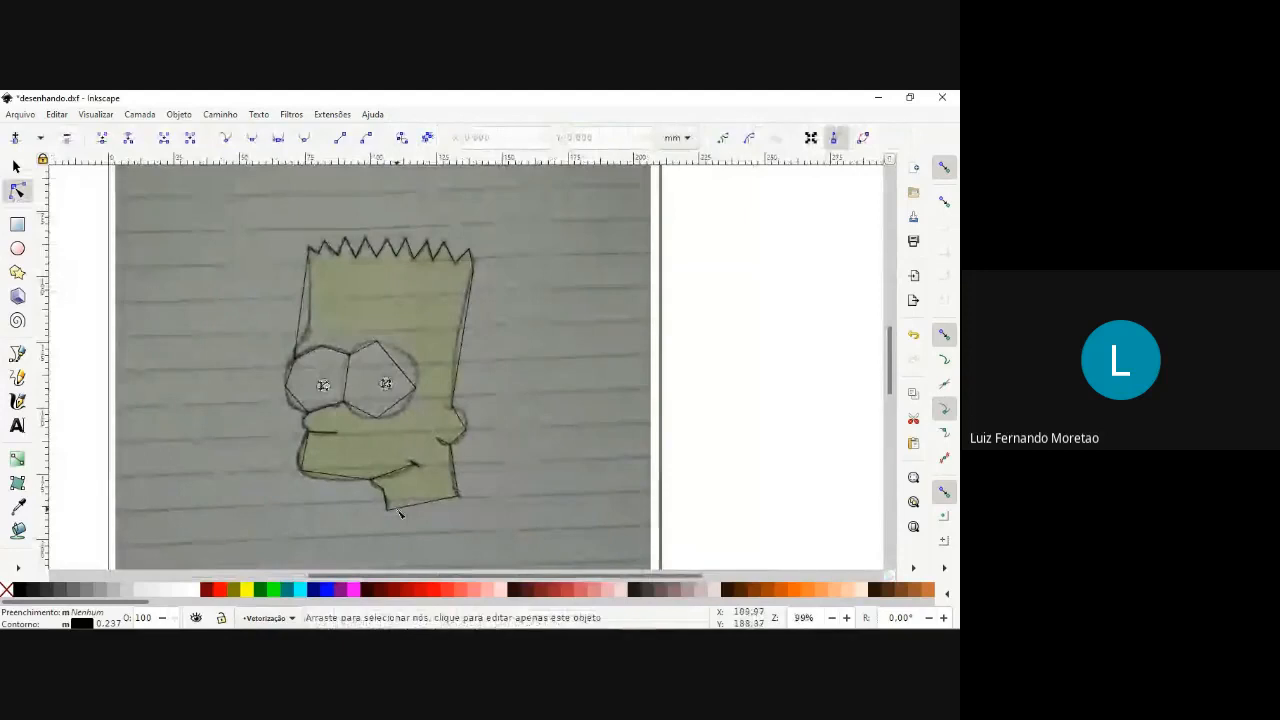
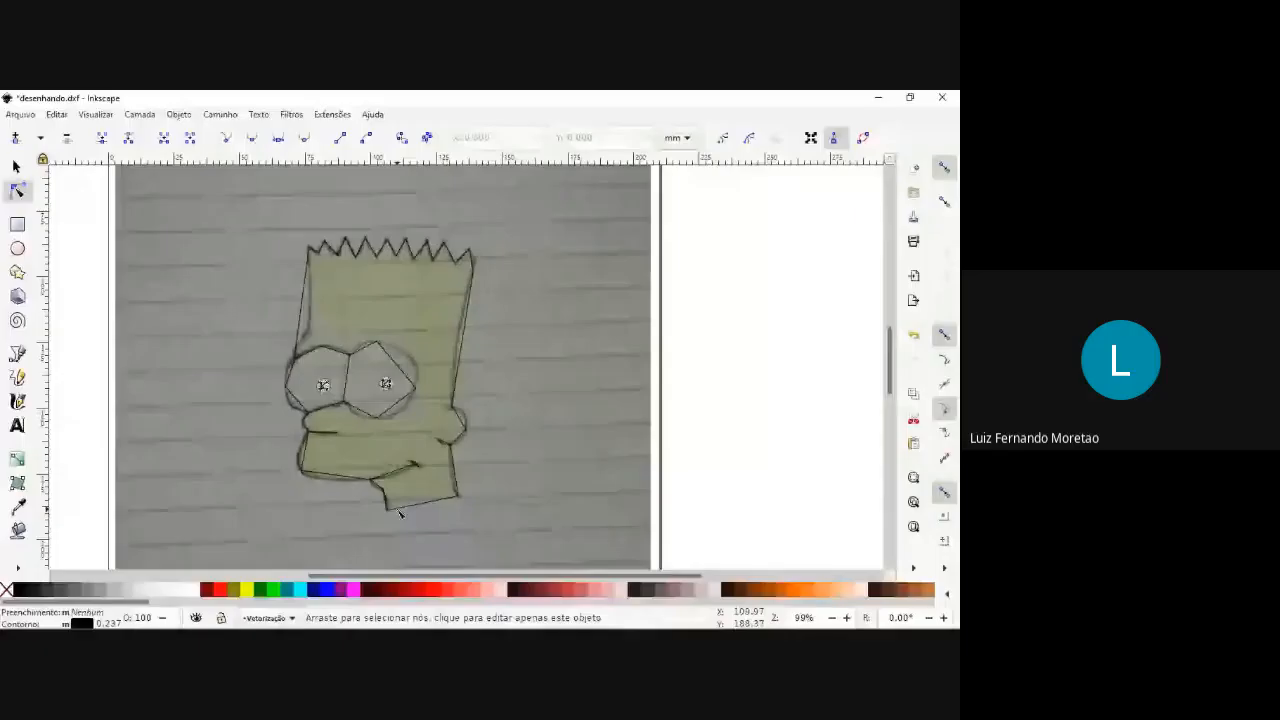
# Bend the two front neck segments and the mouth line into curves that follow the sketch.
pyautogui.keyDown('ctrl'); pyautogui.scroll(3, 399, 512); pyautogui.keyUp('ctrl')
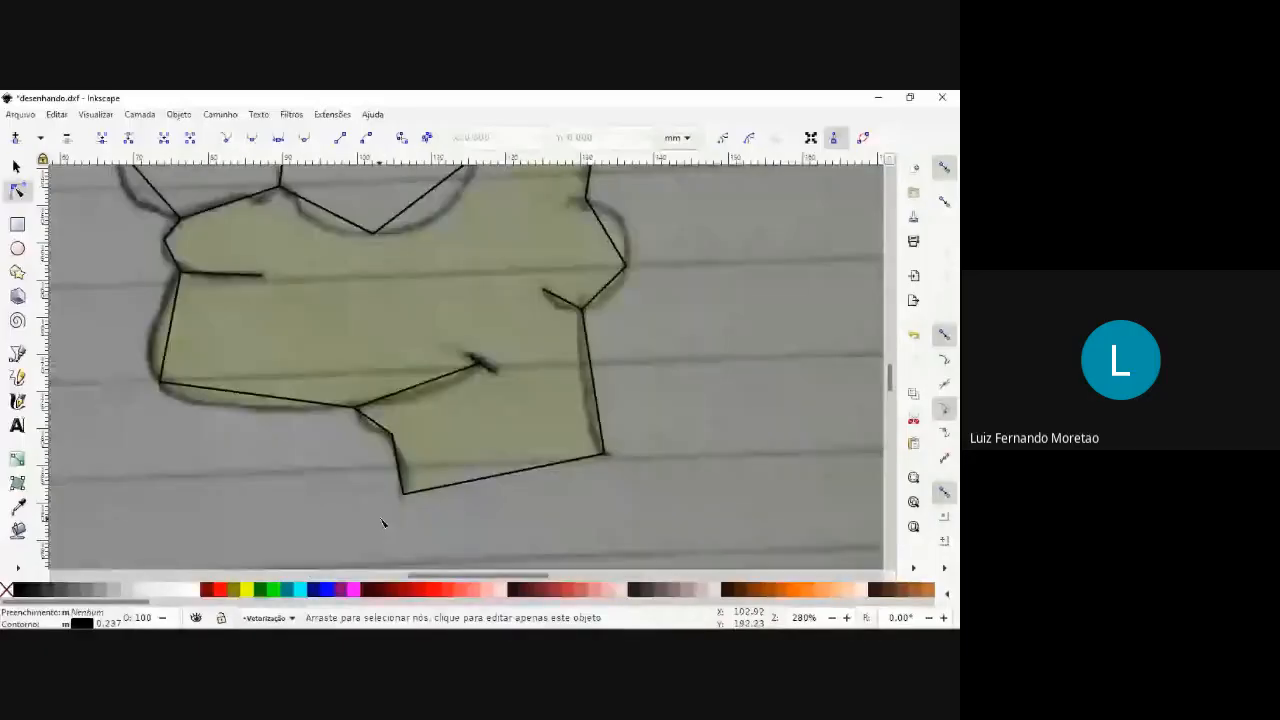
pyautogui.keyDown('ctrl'); pyautogui.scroll(2, 381, 519); pyautogui.keyUp('ctrl')
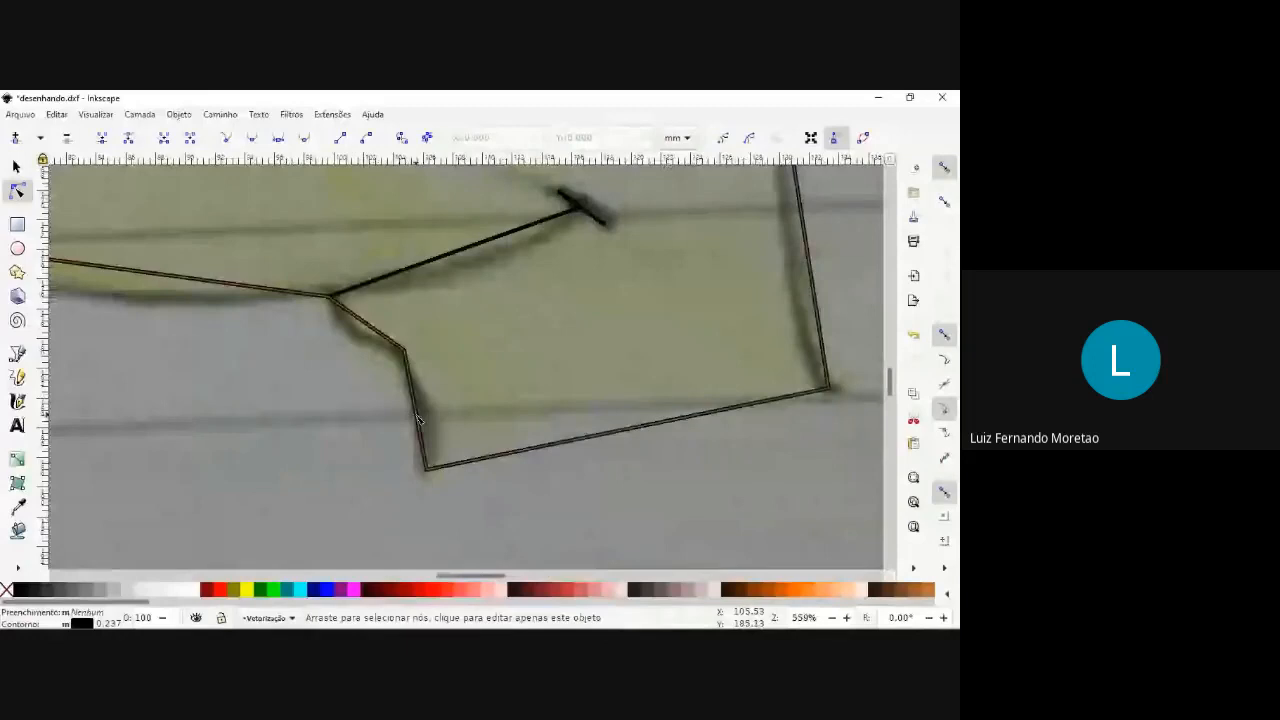
pyautogui.click(418, 420)
pyautogui.moveTo(431, 430); pyautogui.dragTo(437, 428)
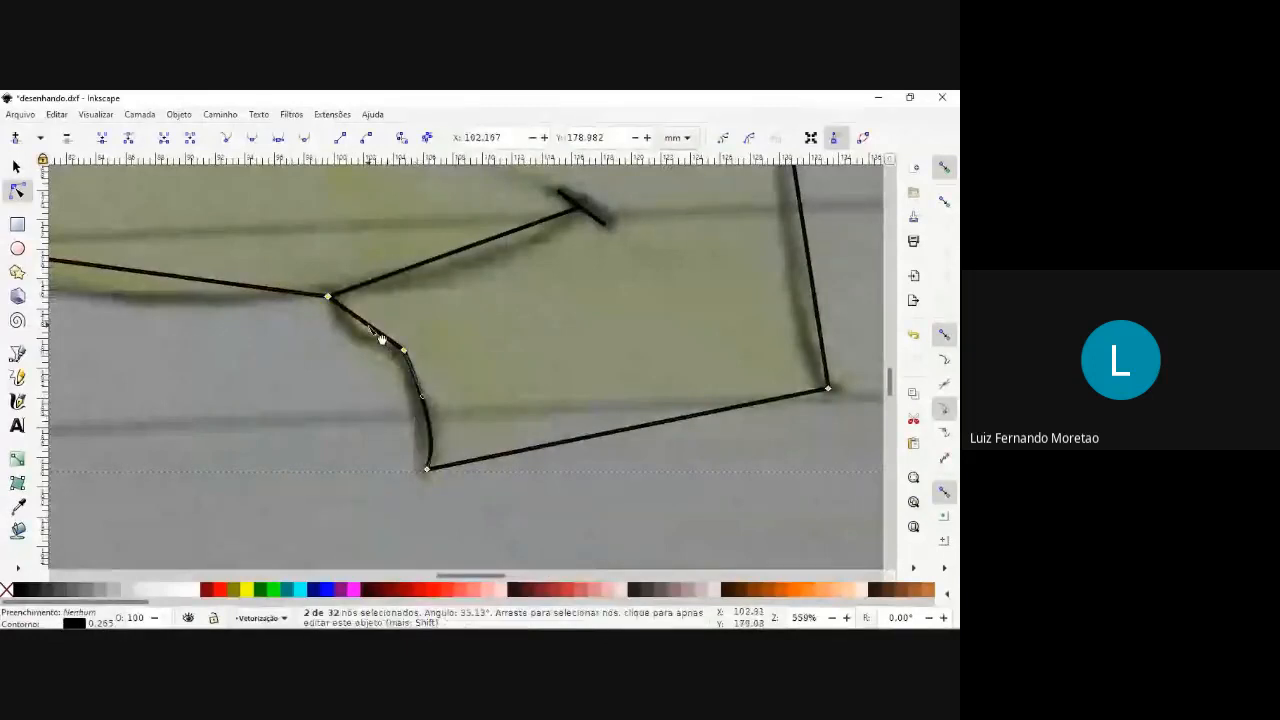
pyautogui.moveTo(381, 340); pyautogui.dragTo(372, 347)
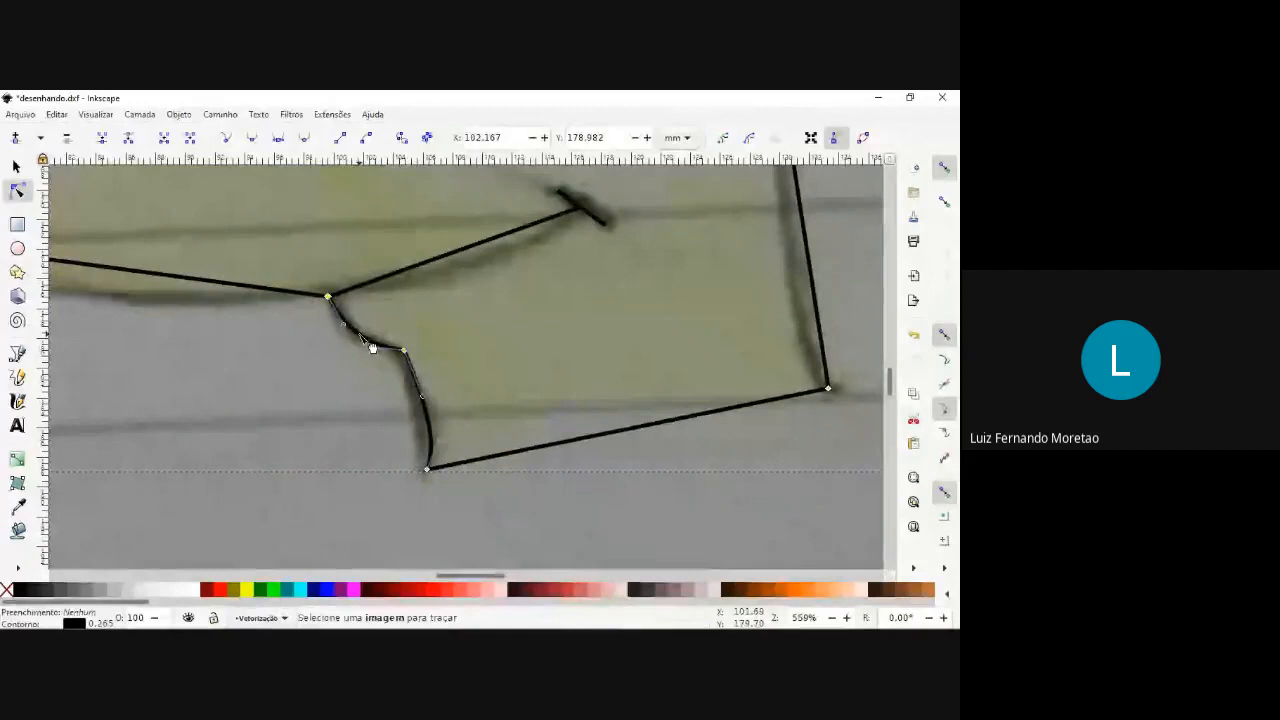
pyautogui.moveTo(455, 252); pyautogui.dragTo(468, 266)
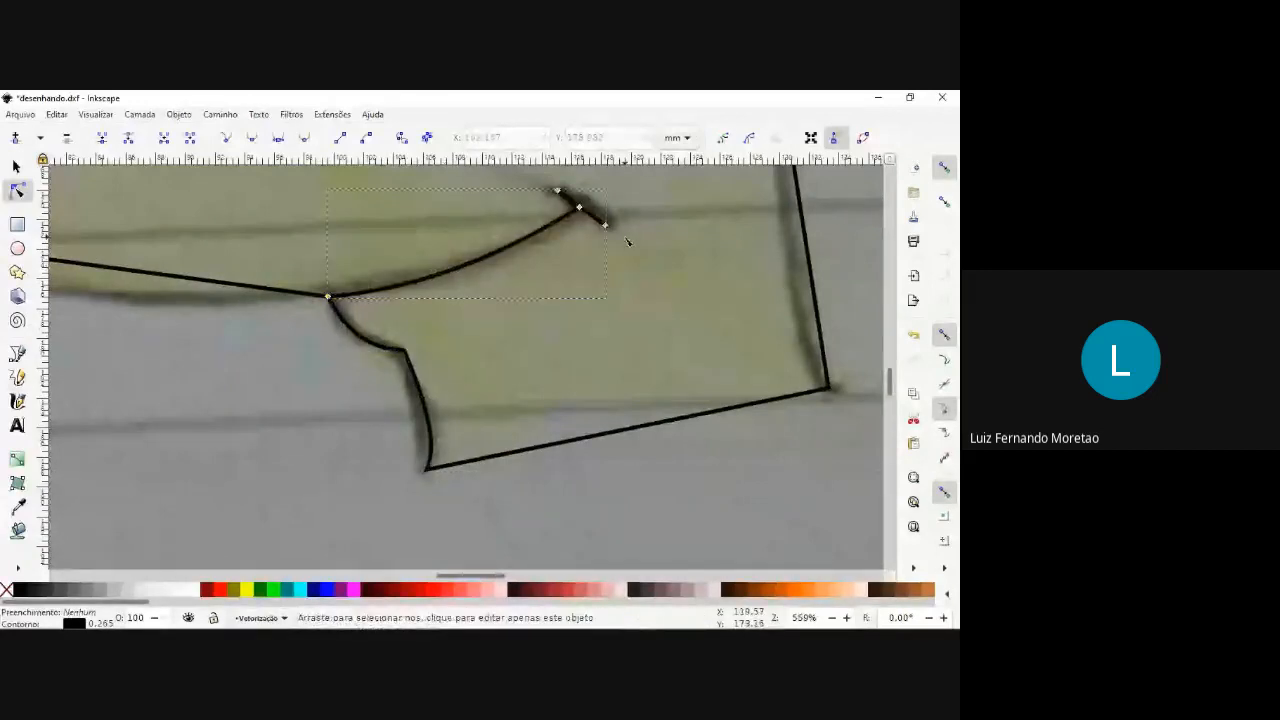
# Curve the underside and the front edge of the jaw outward to match the sketched outline.
pyautogui.scroll(-3, 520, 238)
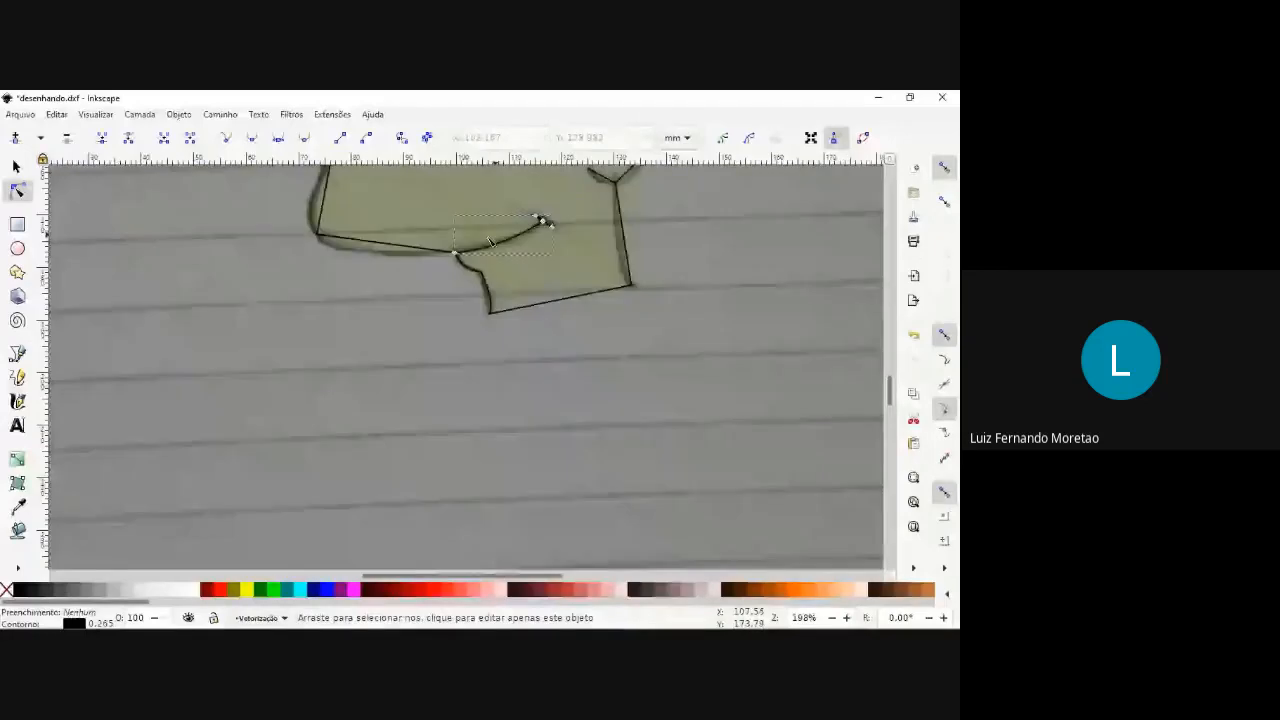
pyautogui.scroll(4, 376, 280)
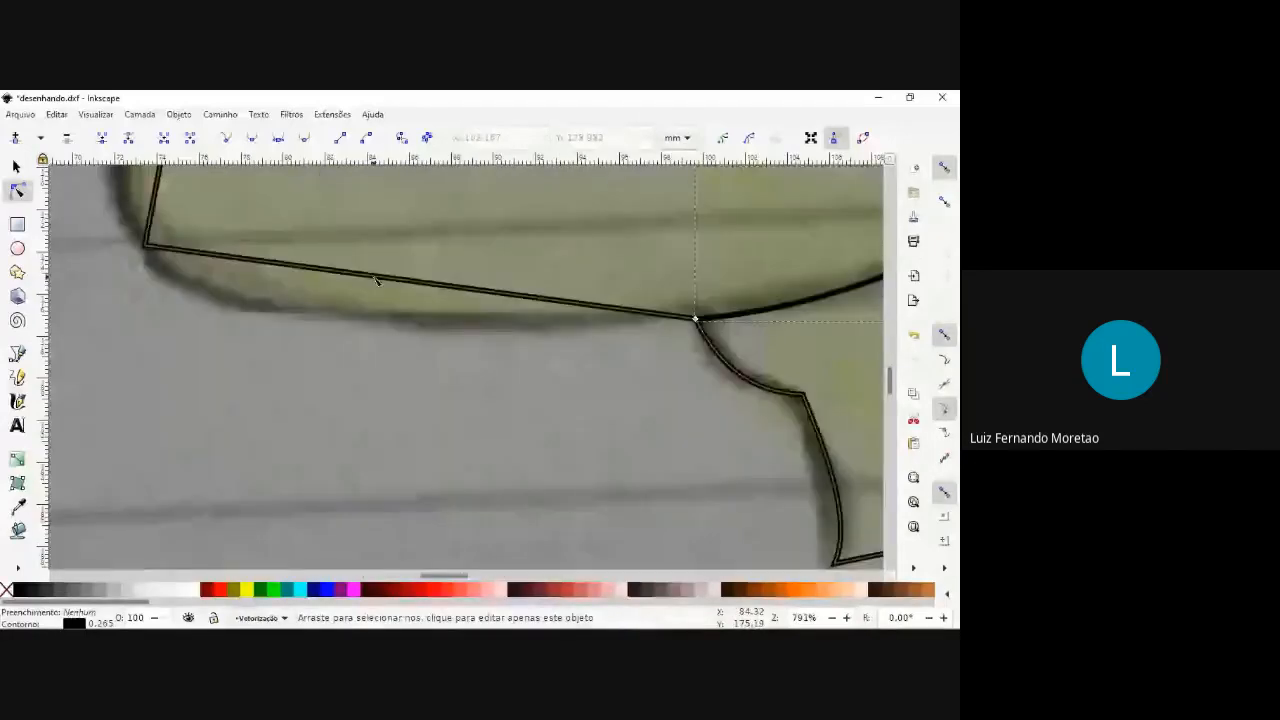
pyautogui.scroll(1, 273, 263)
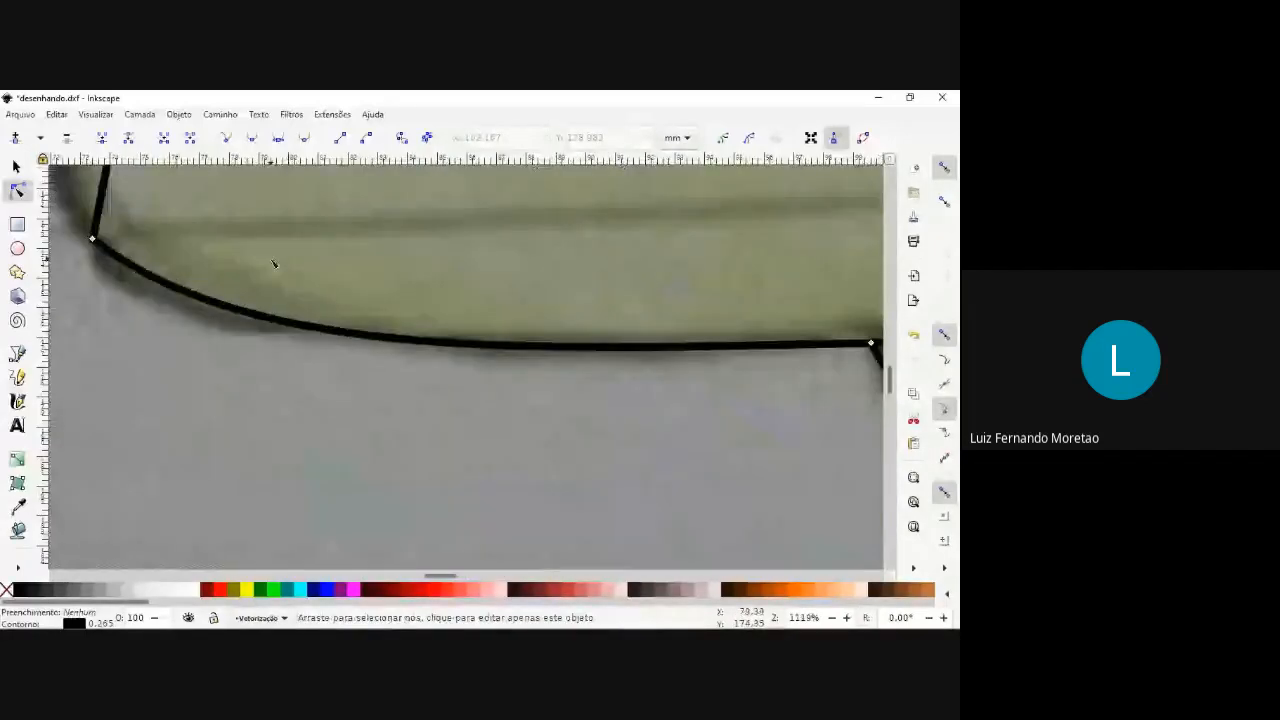
pyautogui.scroll(-4, 243, 211)
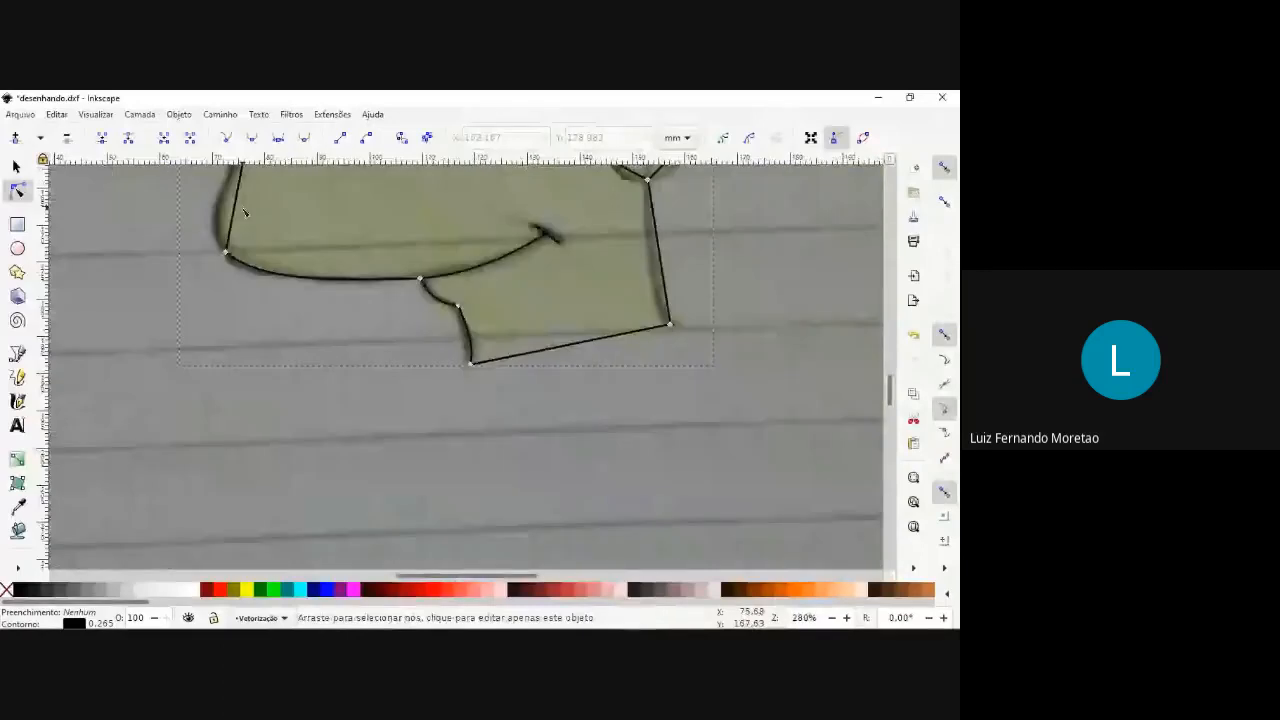
pyautogui.moveTo(216, 230); pyautogui.dragTo(242, 458)
pyautogui.scroll(-1, 242, 458)
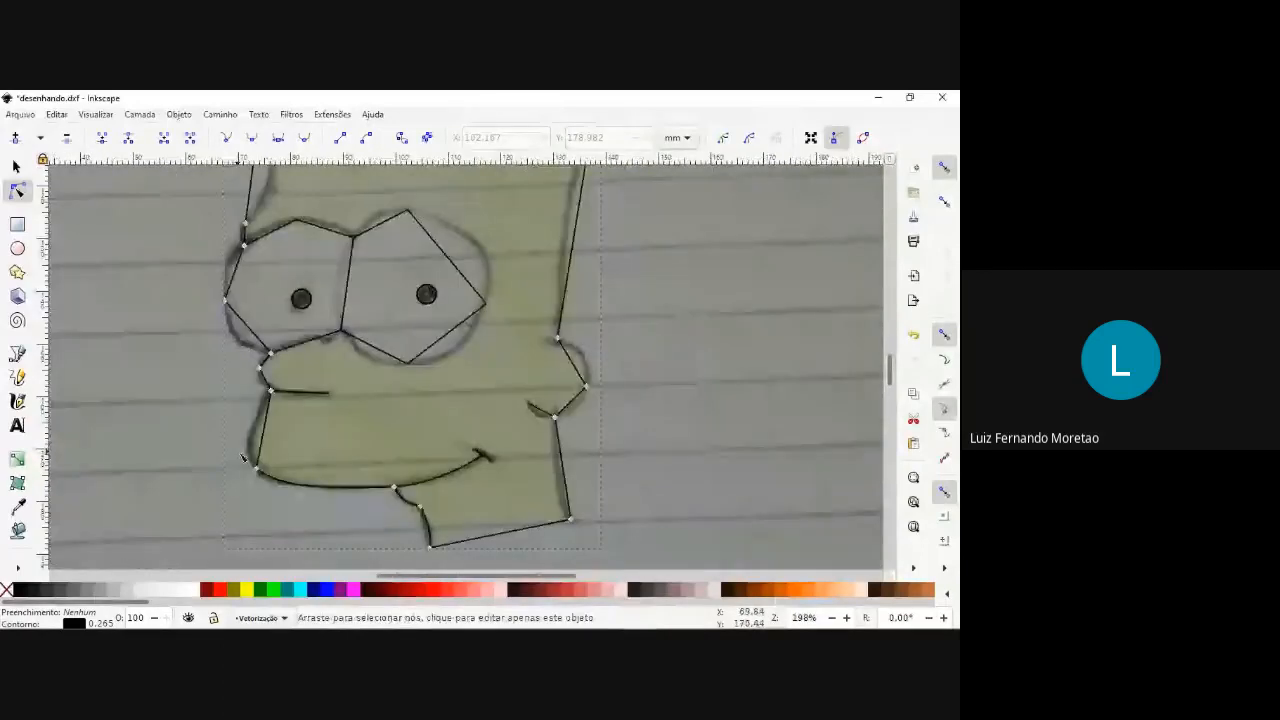
pyautogui.scroll(2, 242, 458)
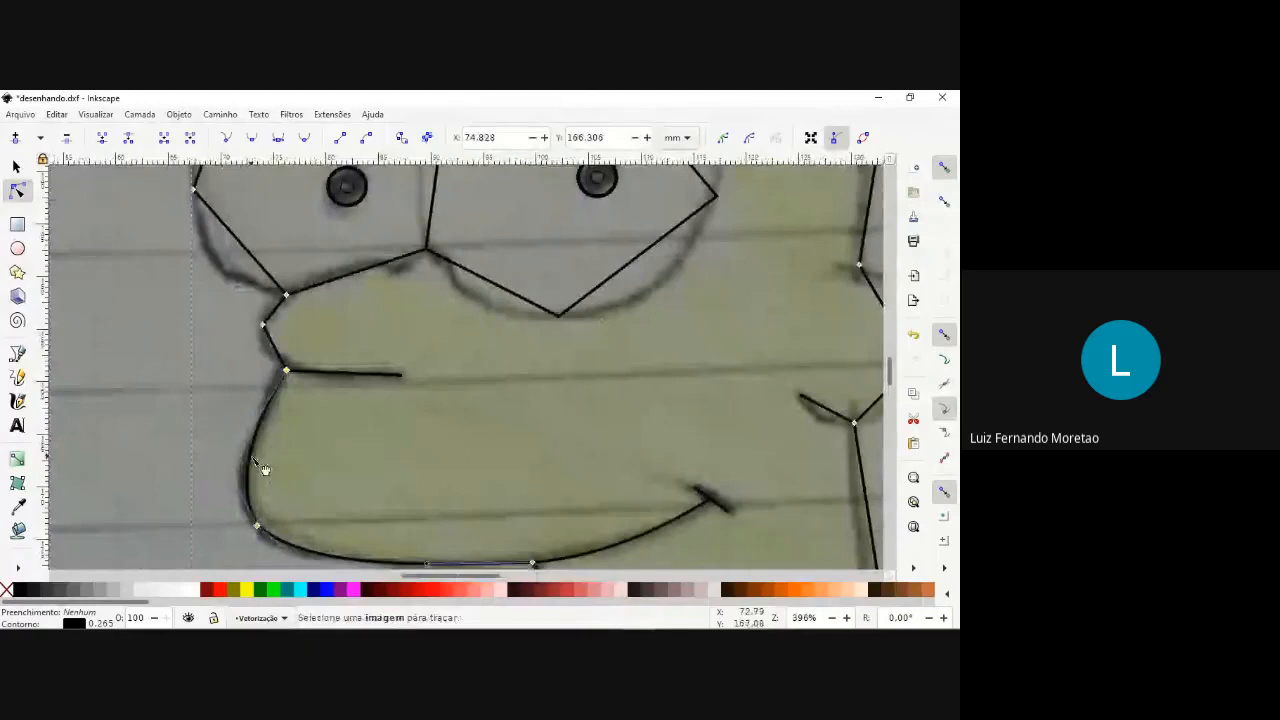
# Round the two short nose segments between the upper lip line and the front eye.
pyautogui.click(369, 367)
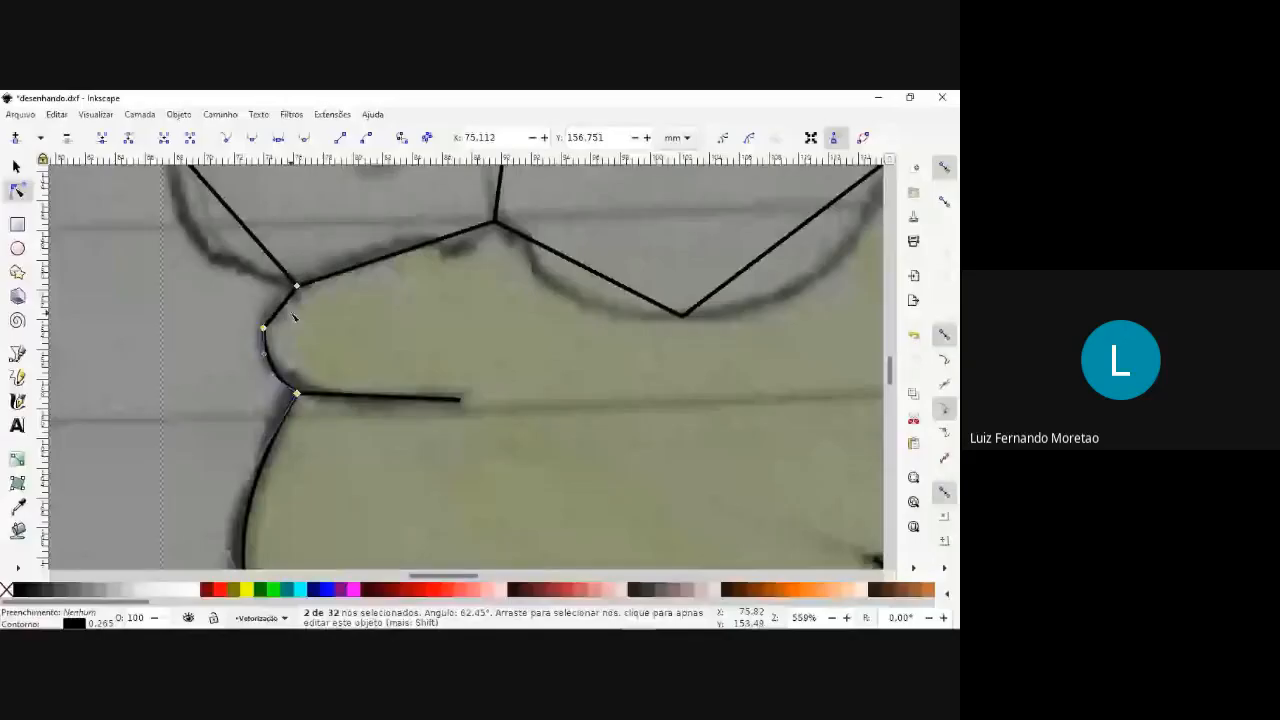
pyautogui.scroll(2, 285, 310)
pyautogui.click(287, 340)
pyautogui.scroll(-5, 287, 340)
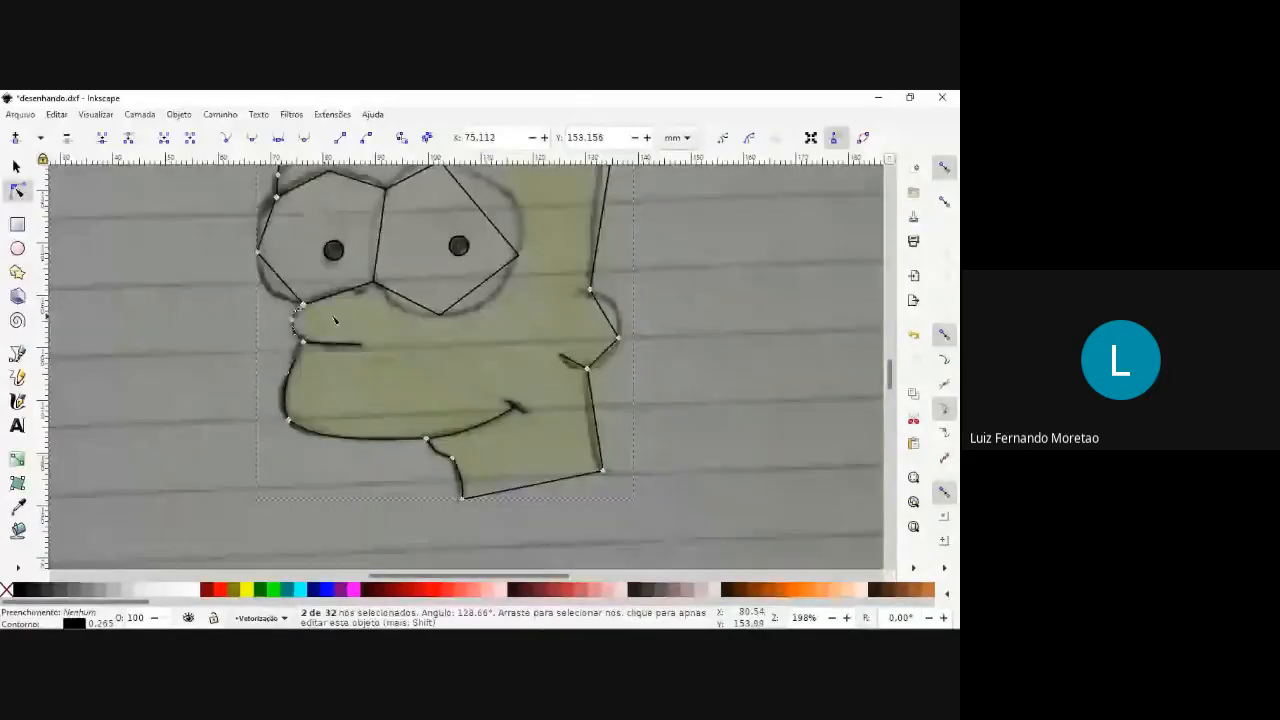
pyautogui.scroll(-2, 335, 320)
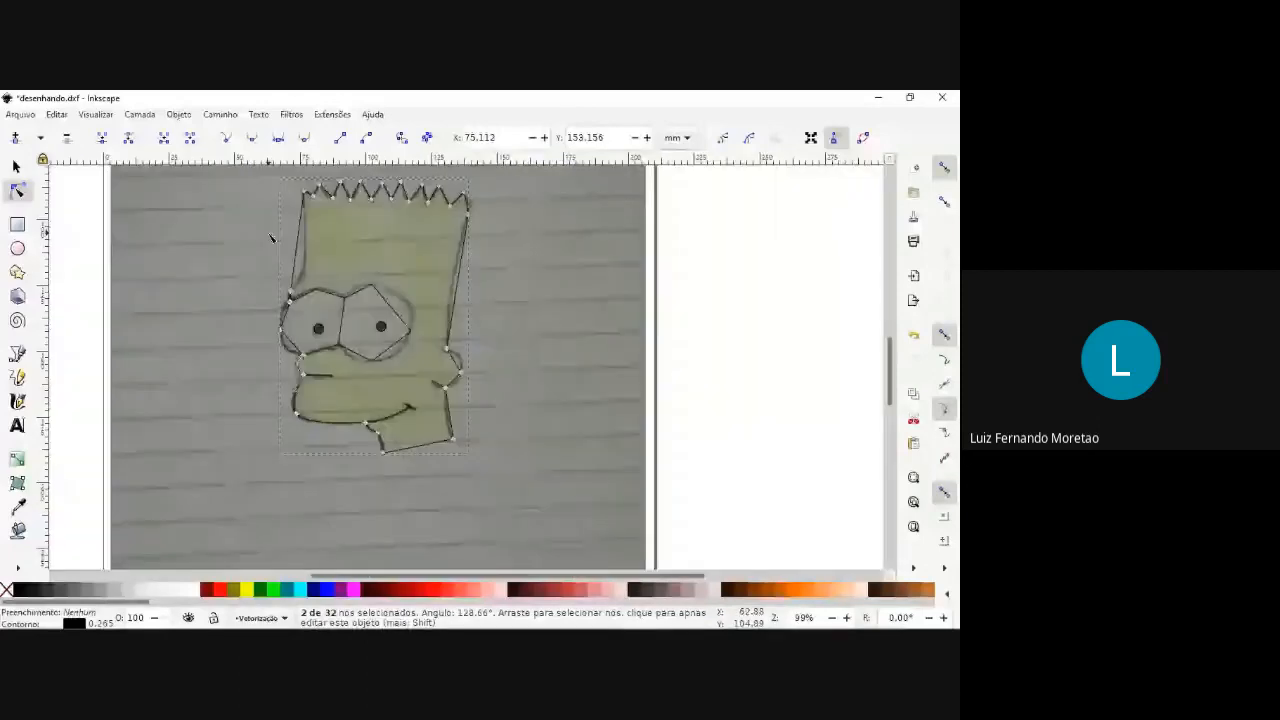
# Bow the lower and upper outer segments of the front eye outward along the sketched contour.
pyautogui.scroll(5, 288, 330)
pyautogui.moveTo(340, 445); pyautogui.dragTo(311, 477)
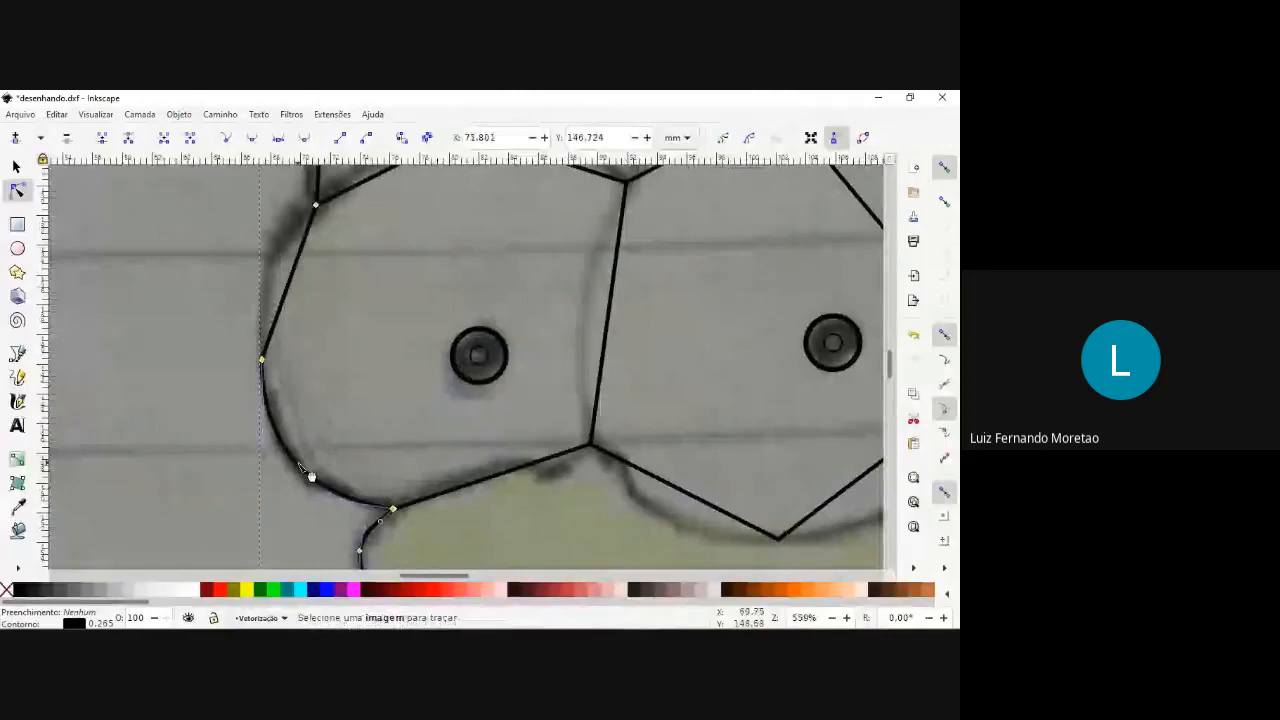
pyautogui.scroll(1, 270, 243)
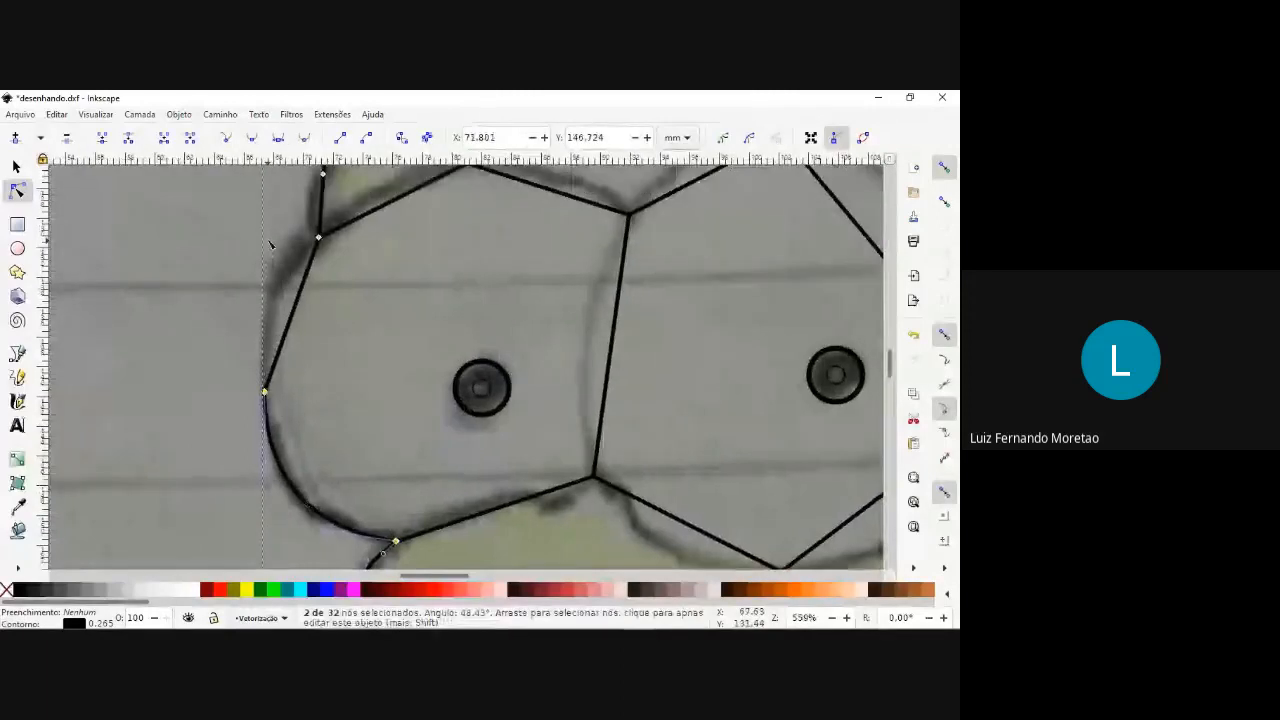
pyautogui.moveTo(295, 300); pyautogui.dragTo(277, 298)
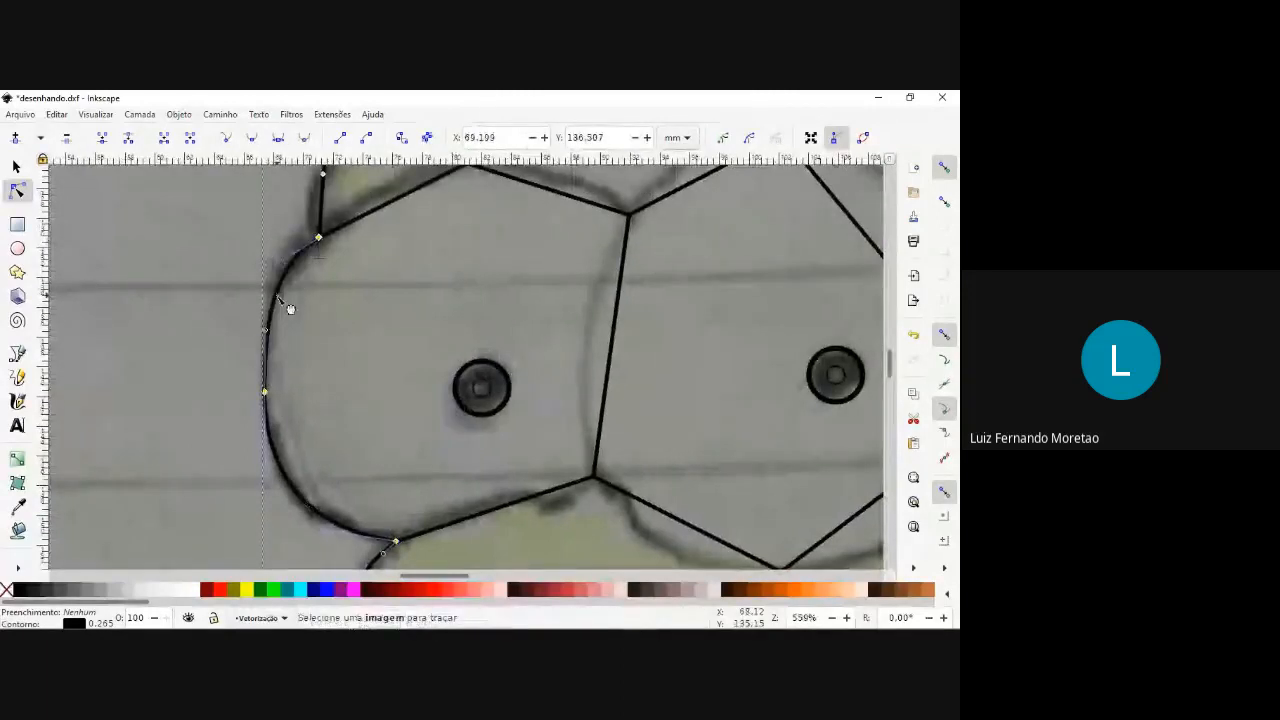
pyautogui.scroll(-3, 290, 309)
pyautogui.scroll(-1, 289, 299)
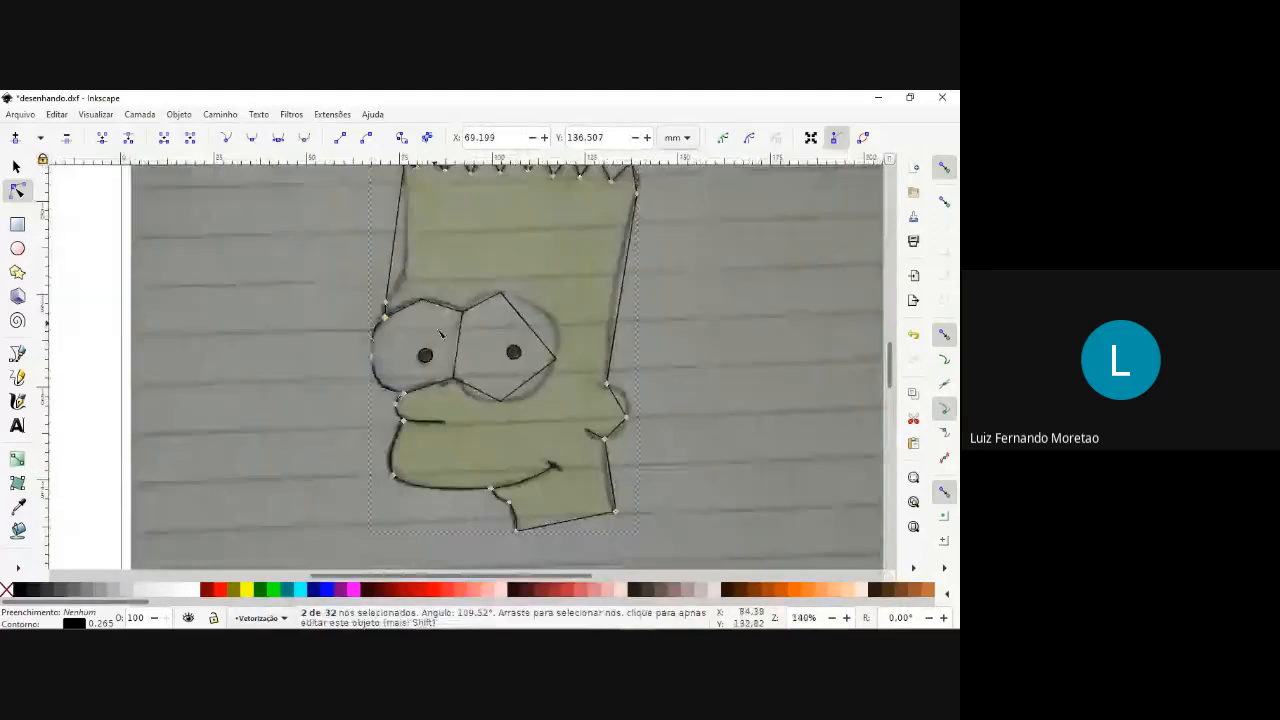
# Curve the dividing line between the eyes and the rear eye's lower segment next to it.
pyautogui.scroll(3, 440, 333)
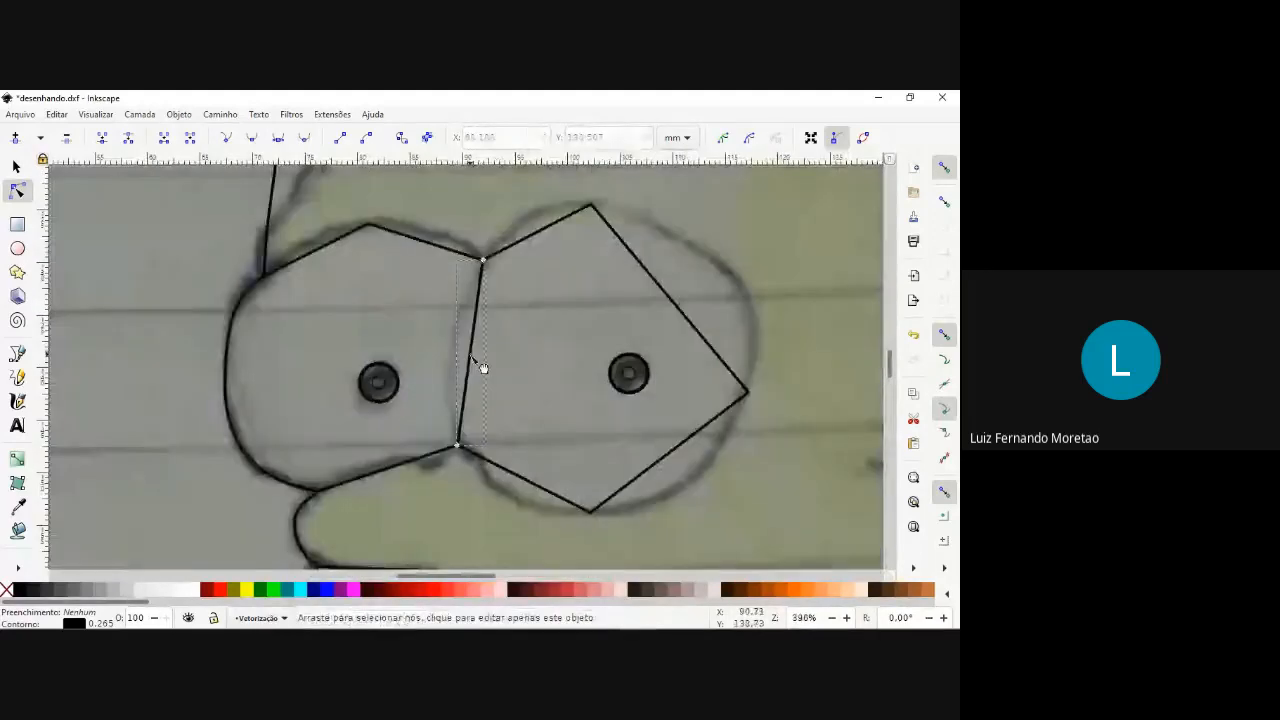
pyautogui.moveTo(471, 357); pyautogui.dragTo(451, 358)
pyautogui.scroll(1, 554, 497)
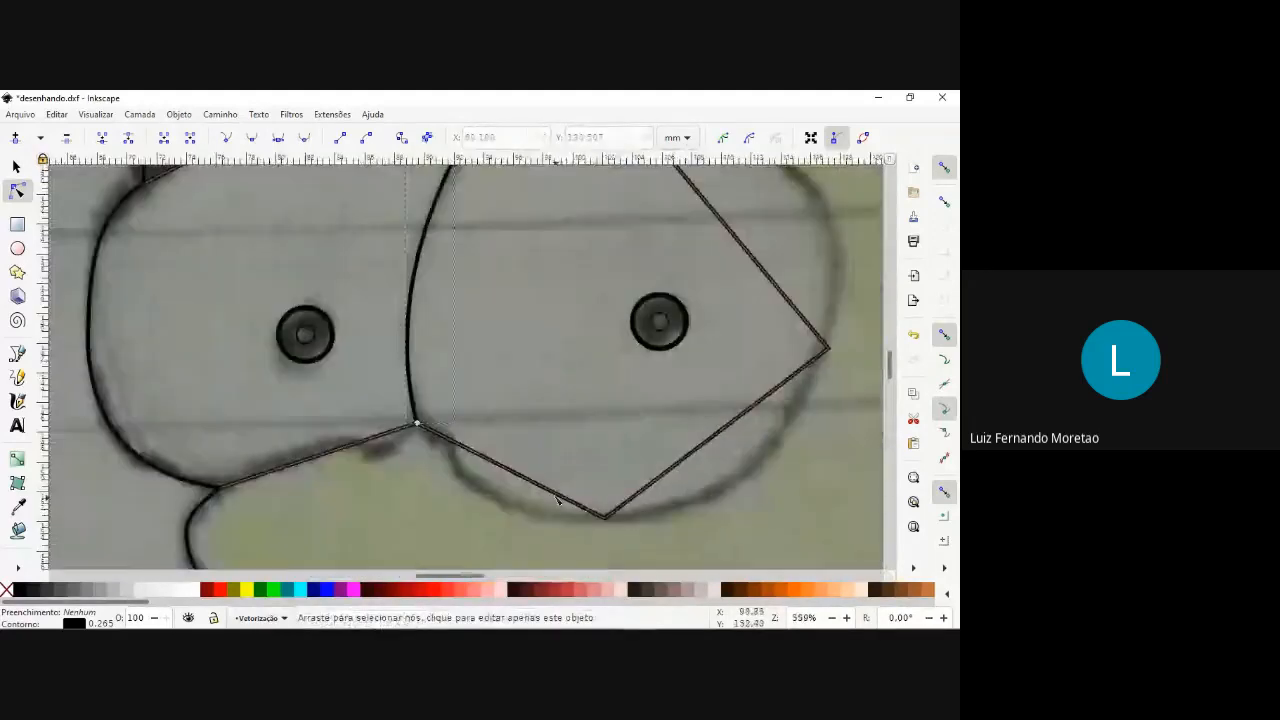
pyautogui.click(555, 495)
pyautogui.moveTo(527, 500)
pyautogui.mouseDown()
pyautogui.moveTo(533, 520)
pyautogui.moveTo(521, 515)
pyautogui.mouseUp()
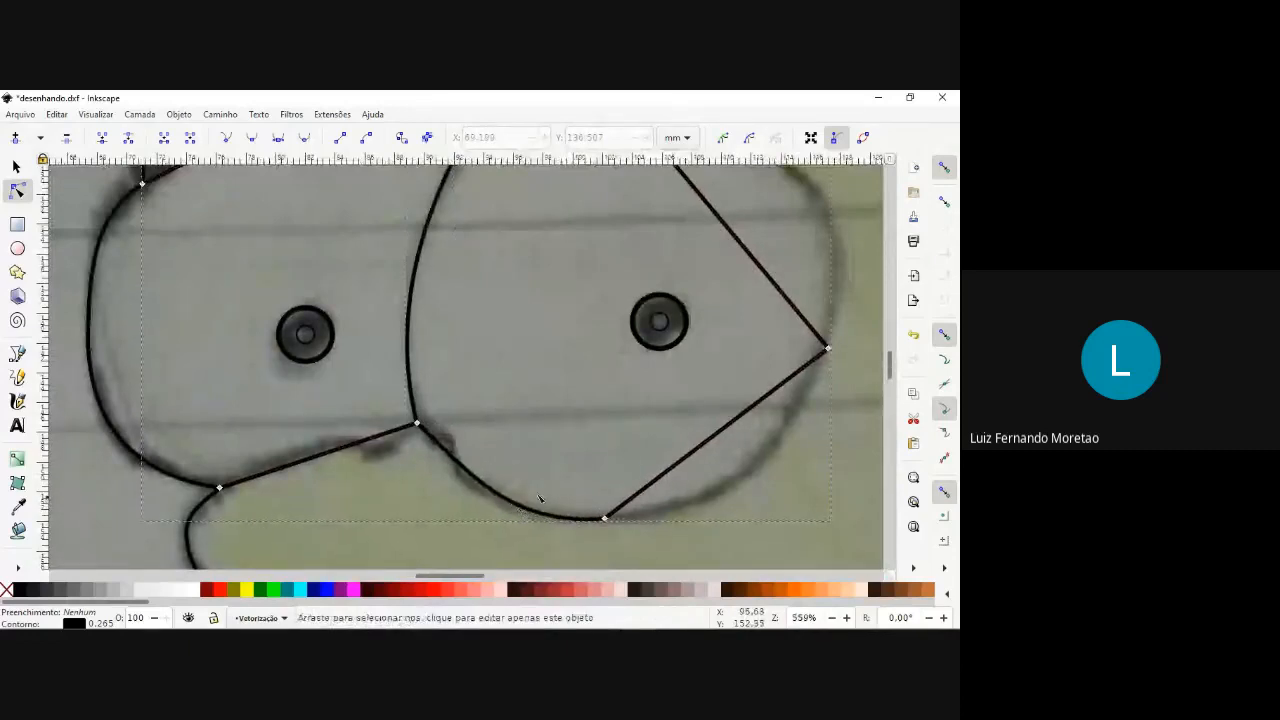
# Bend the rear eye's lower and upper back segments outward to match its sketched round outline.
pyautogui.scroll(1, 763, 433)
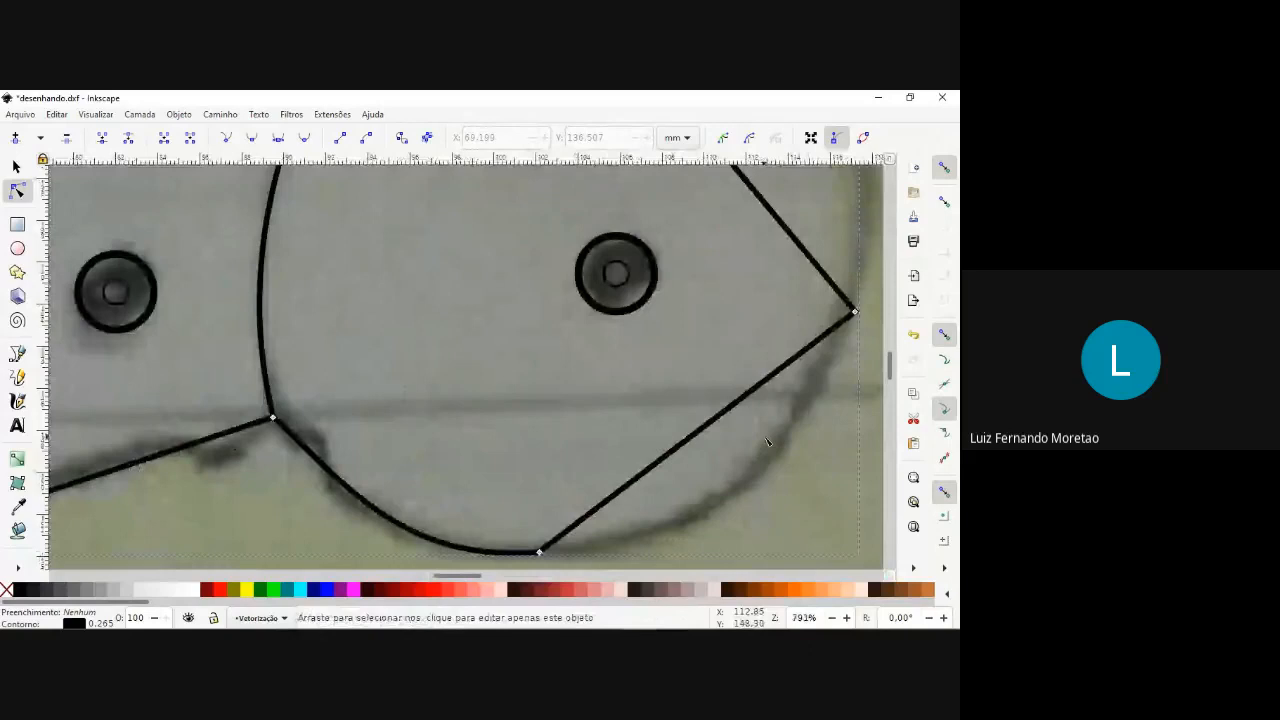
pyautogui.scroll(-2, 767, 441)
pyautogui.click(743, 431)
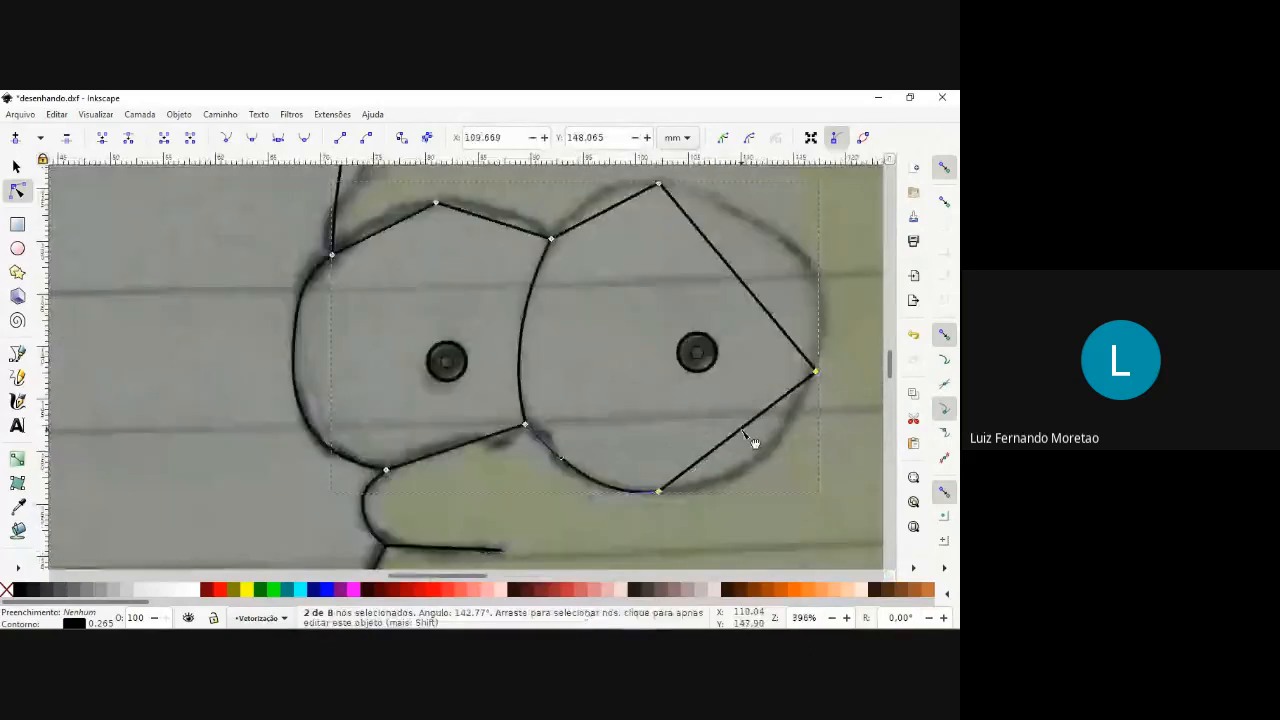
pyautogui.scroll(2, 855, 255)
pyautogui.scroll(1, 857, 253)
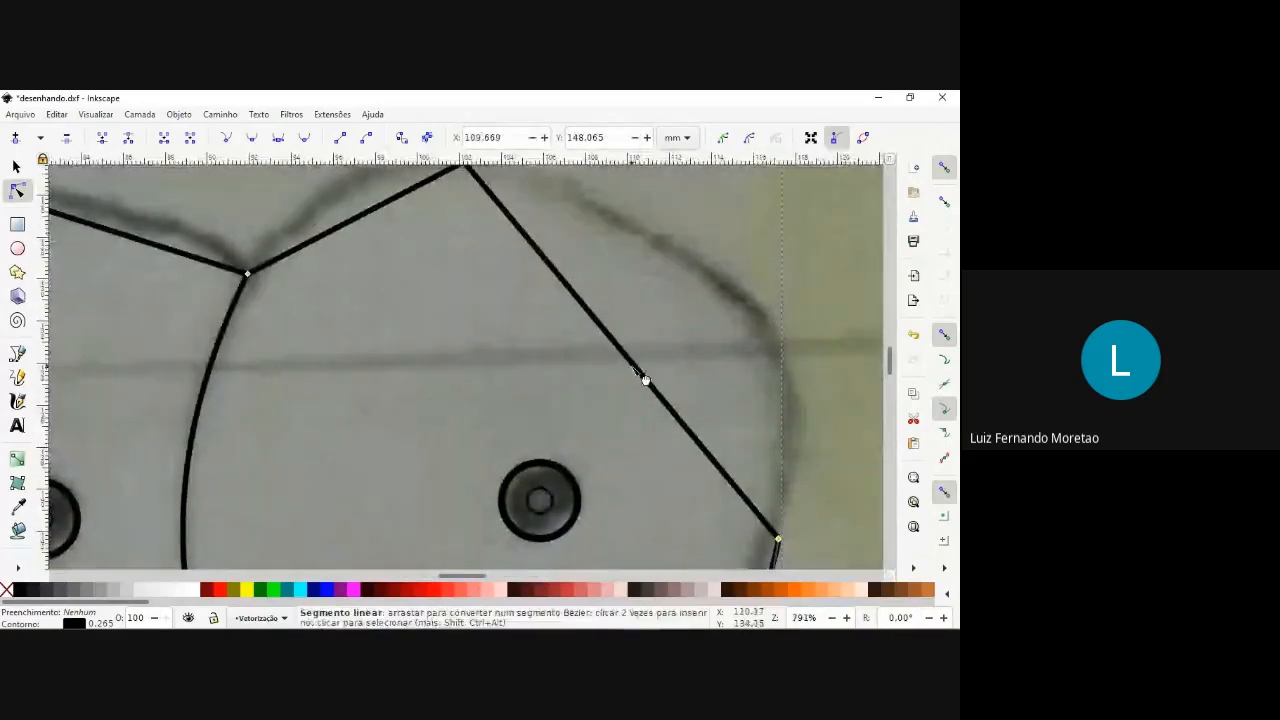
pyautogui.moveTo(646, 374); pyautogui.dragTo(749, 300)
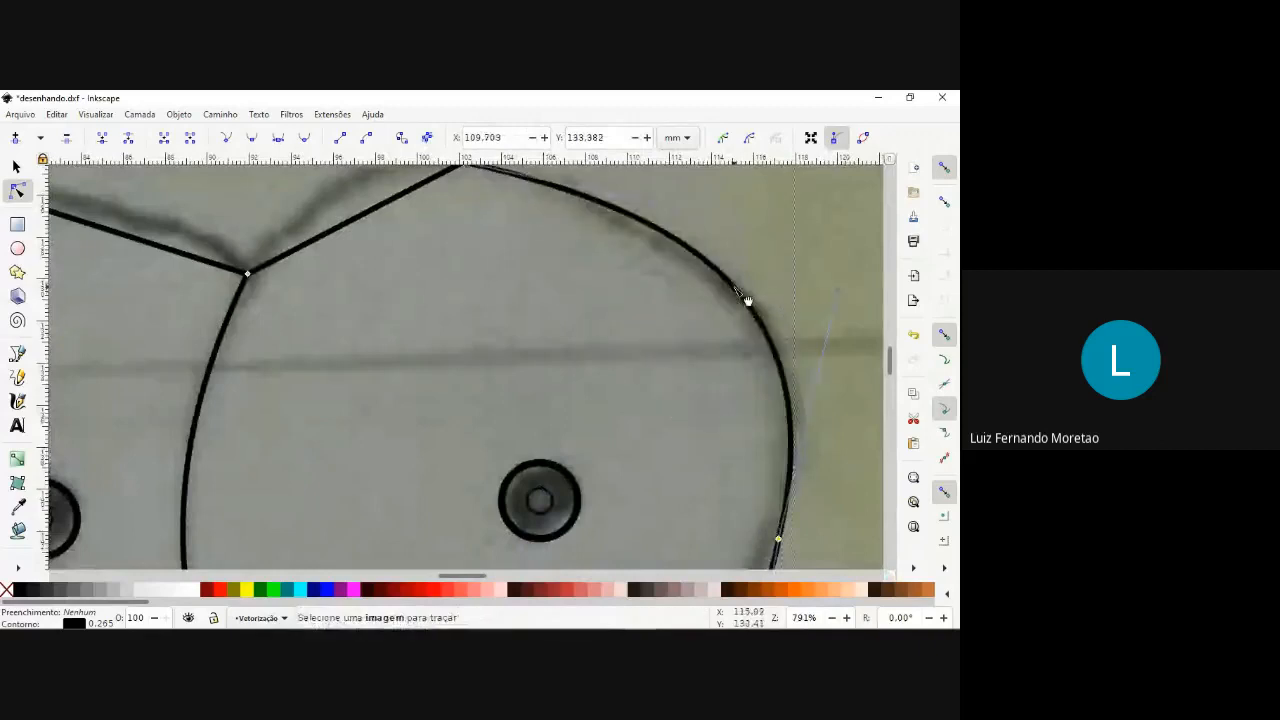
pyautogui.scroll(-3, 459, 303)
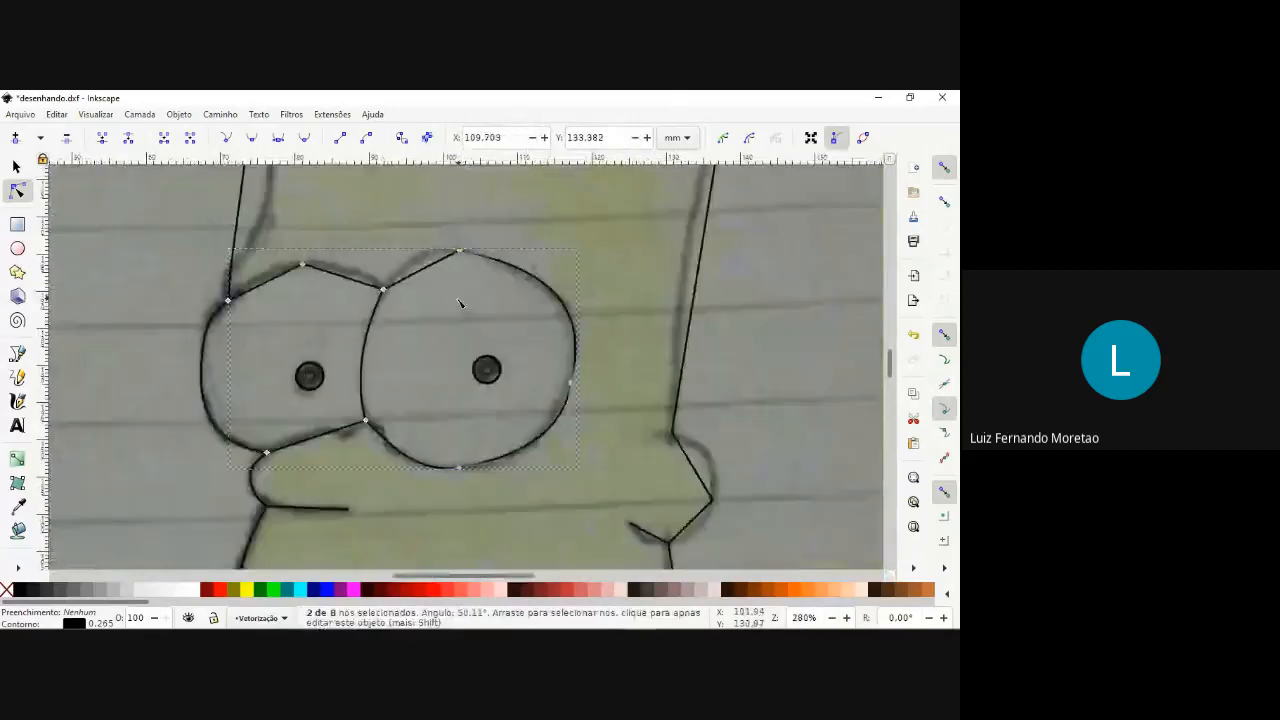
# Arch the rear eye's upper front segment and both top segments of the front eye over the sketch.
pyautogui.scroll(4, 459, 303)
pyautogui.moveTo(603, 334); pyautogui.dragTo(586, 300)
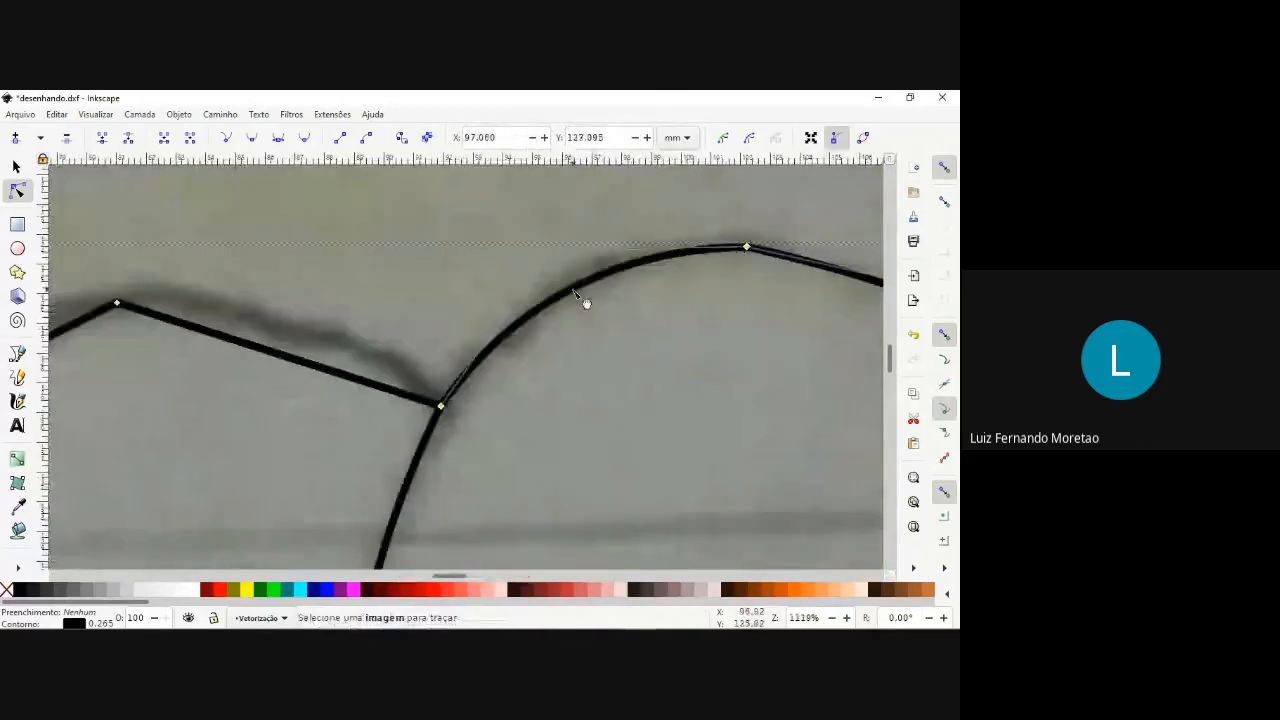
pyautogui.scroll(-4, 523, 308)
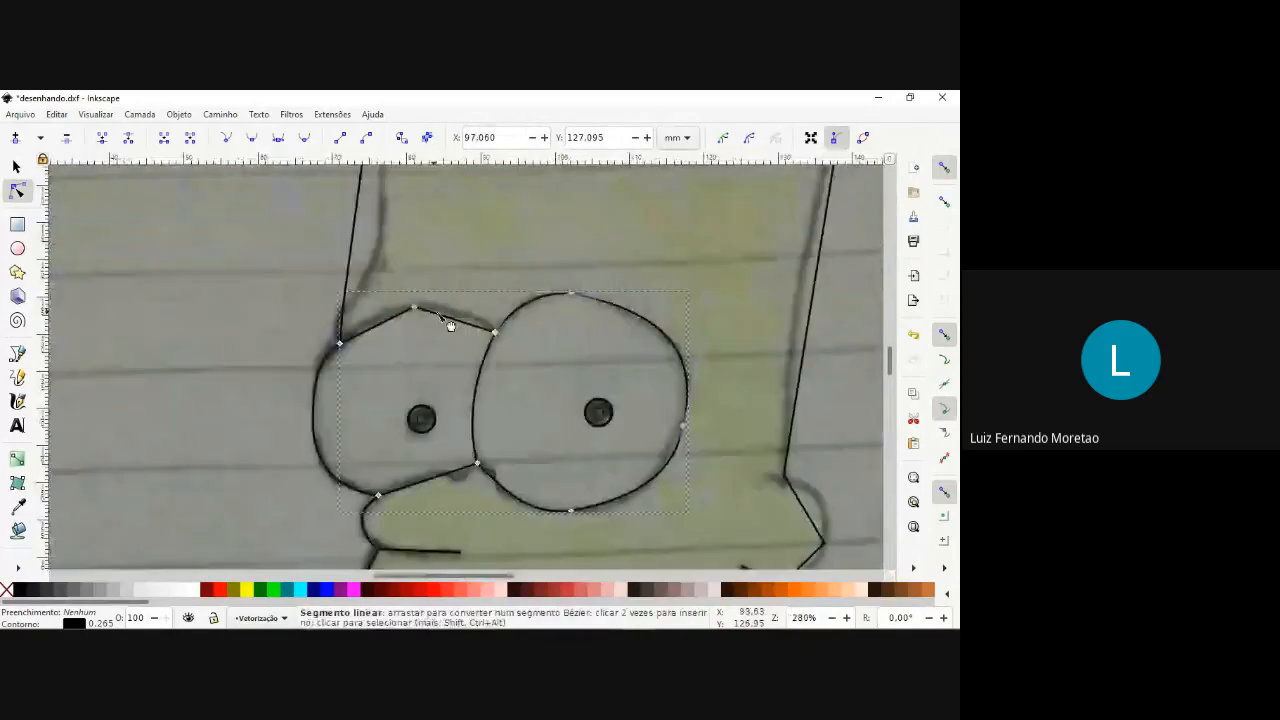
pyautogui.scroll(3, 450, 326)
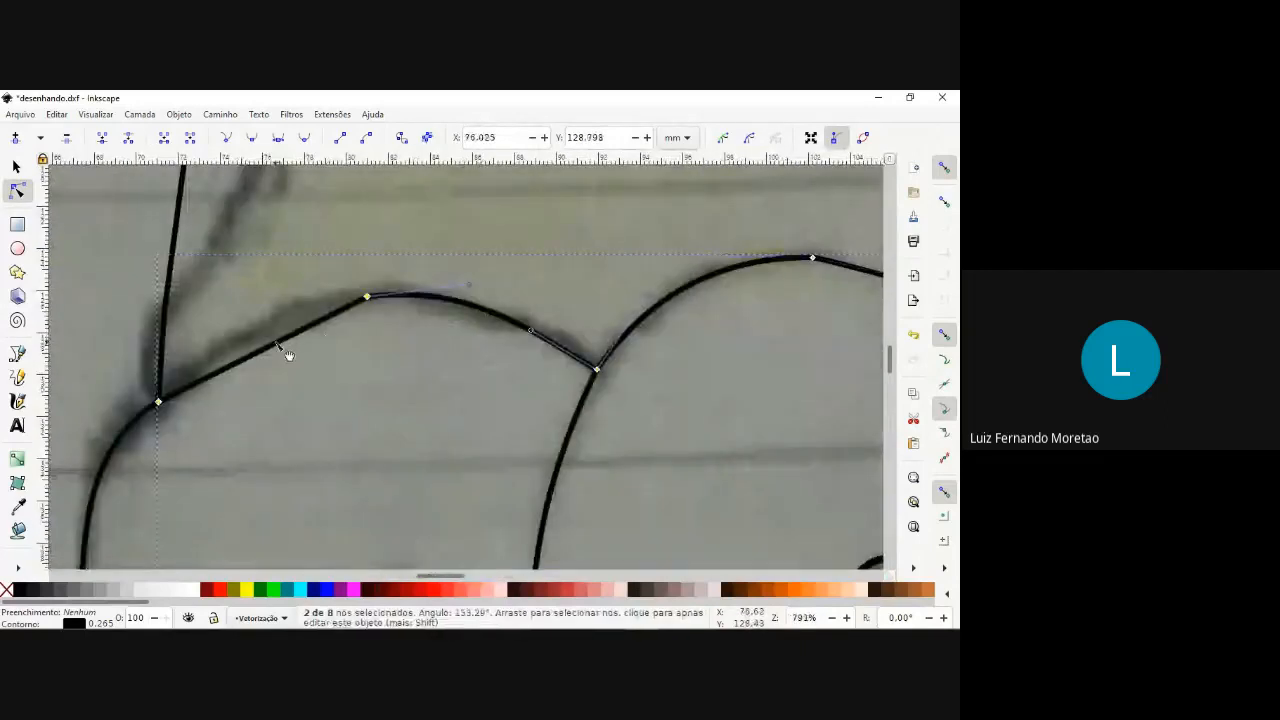
pyautogui.moveTo(286, 354); pyautogui.dragTo(269, 345)
pyautogui.scroll(-5, 280, 340)
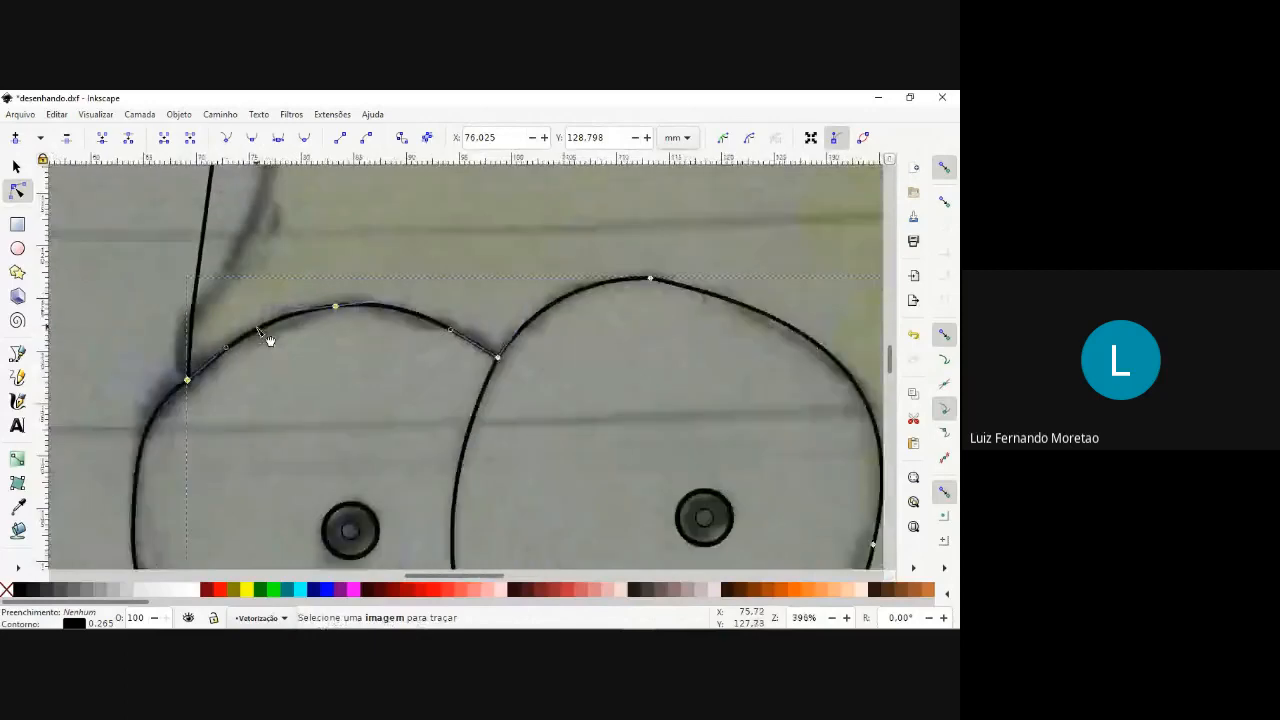
# Curve the forehead's front edge inward and bend the short segment joining it to the front eye.
pyautogui.scroll(-3, 284, 336)
pyautogui.scroll(6, 278, 300)
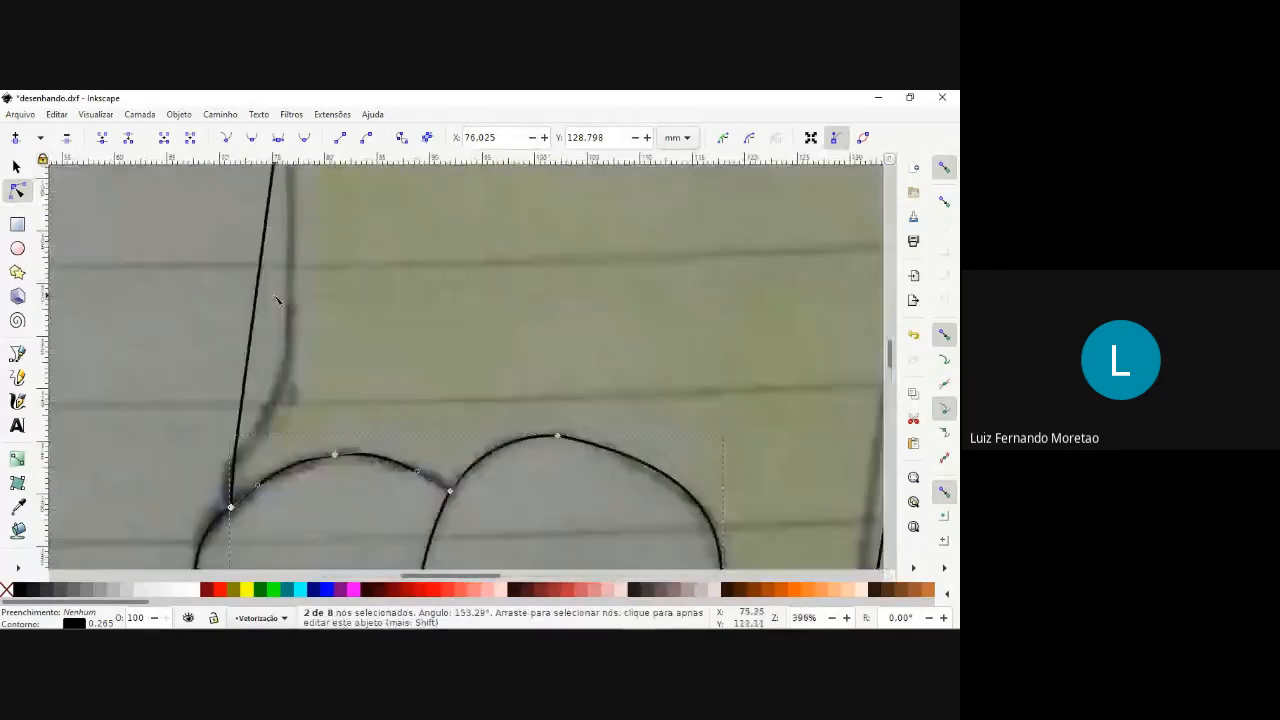
pyautogui.scroll(-3, 278, 300)
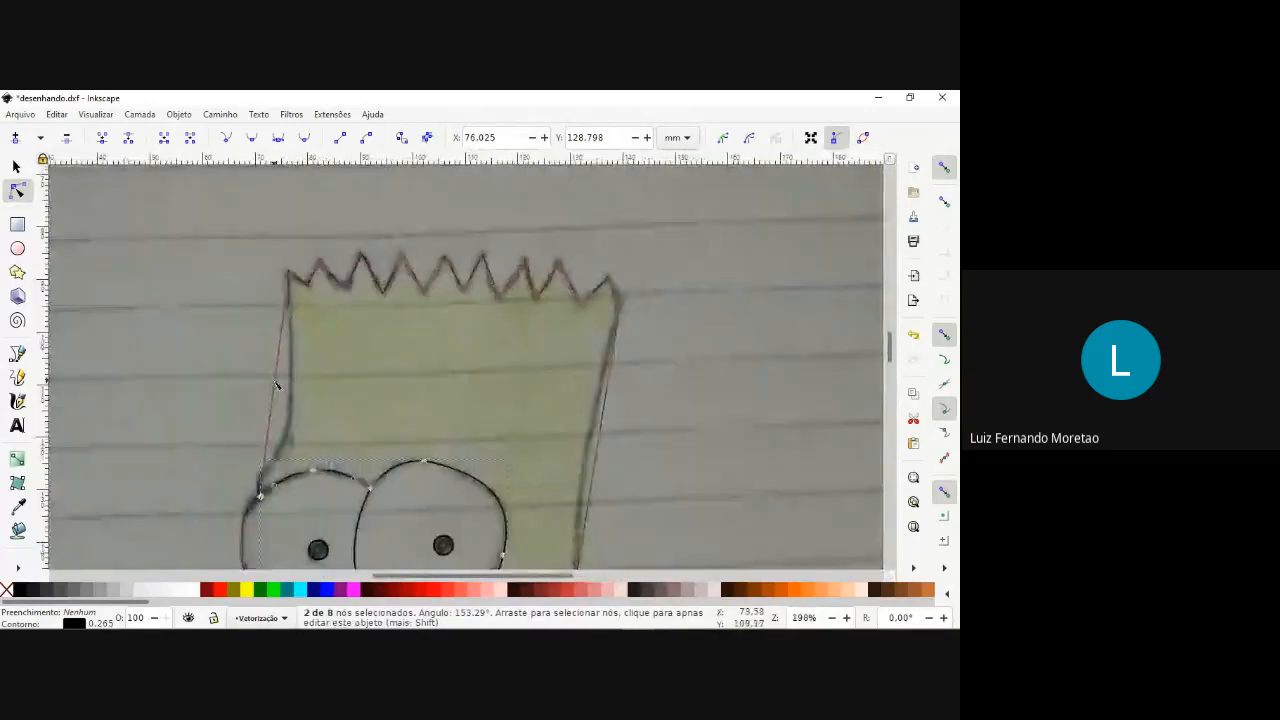
pyautogui.moveTo(276, 385); pyautogui.dragTo(297, 424)
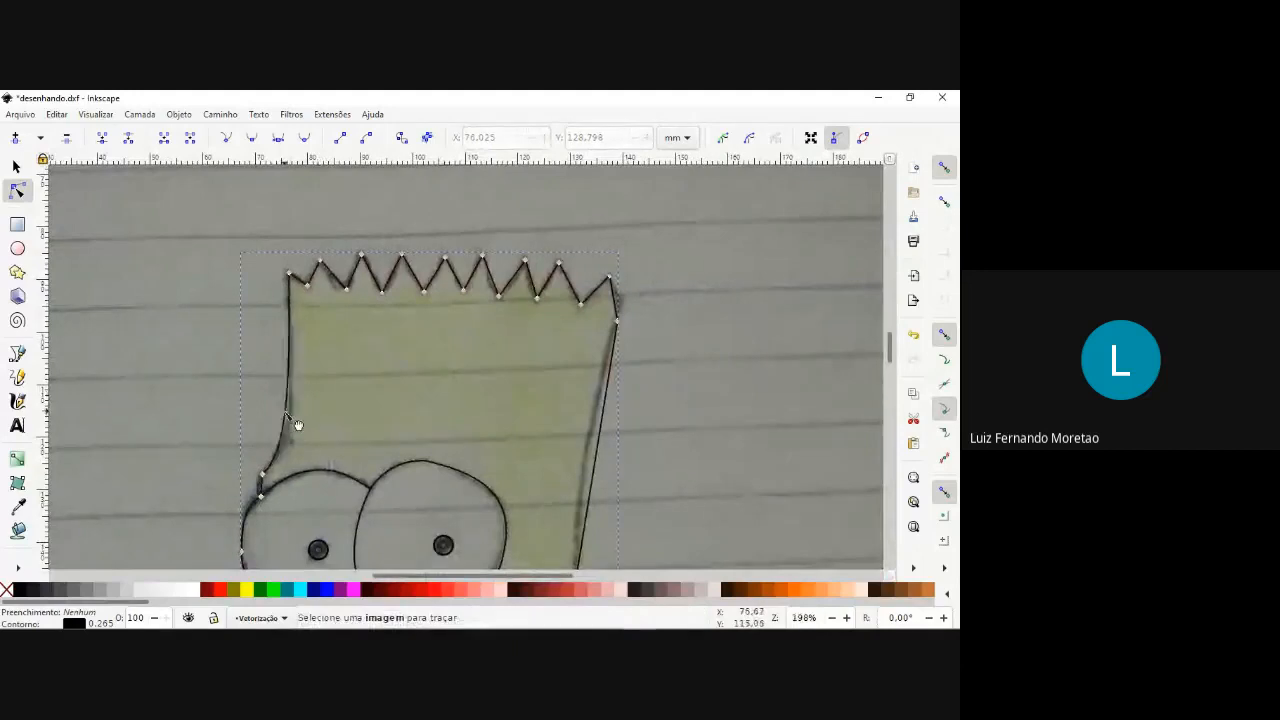
pyautogui.scroll(4, 268, 500)
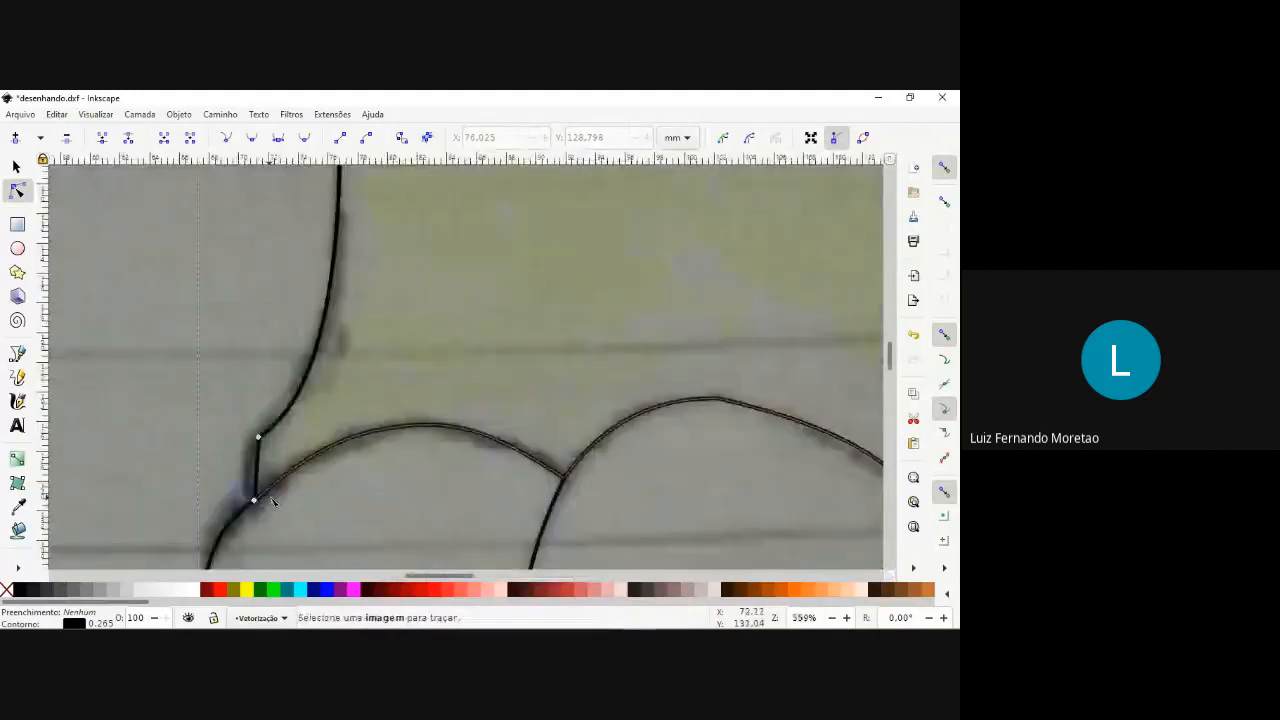
pyautogui.scroll(2, 272, 500)
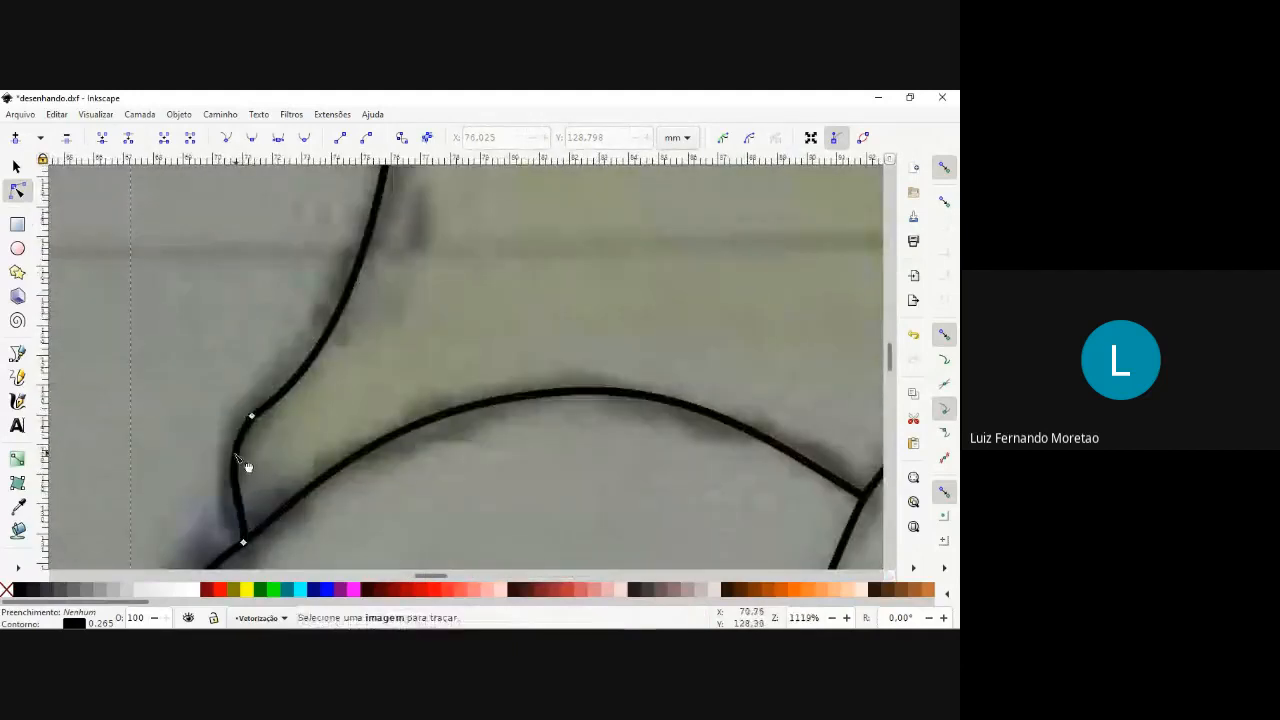
# Bend the short segment joining the forehead to the front eye further outward and curve the back edge of the head inward.
pyautogui.moveTo(247, 466); pyautogui.dragTo(246, 527)
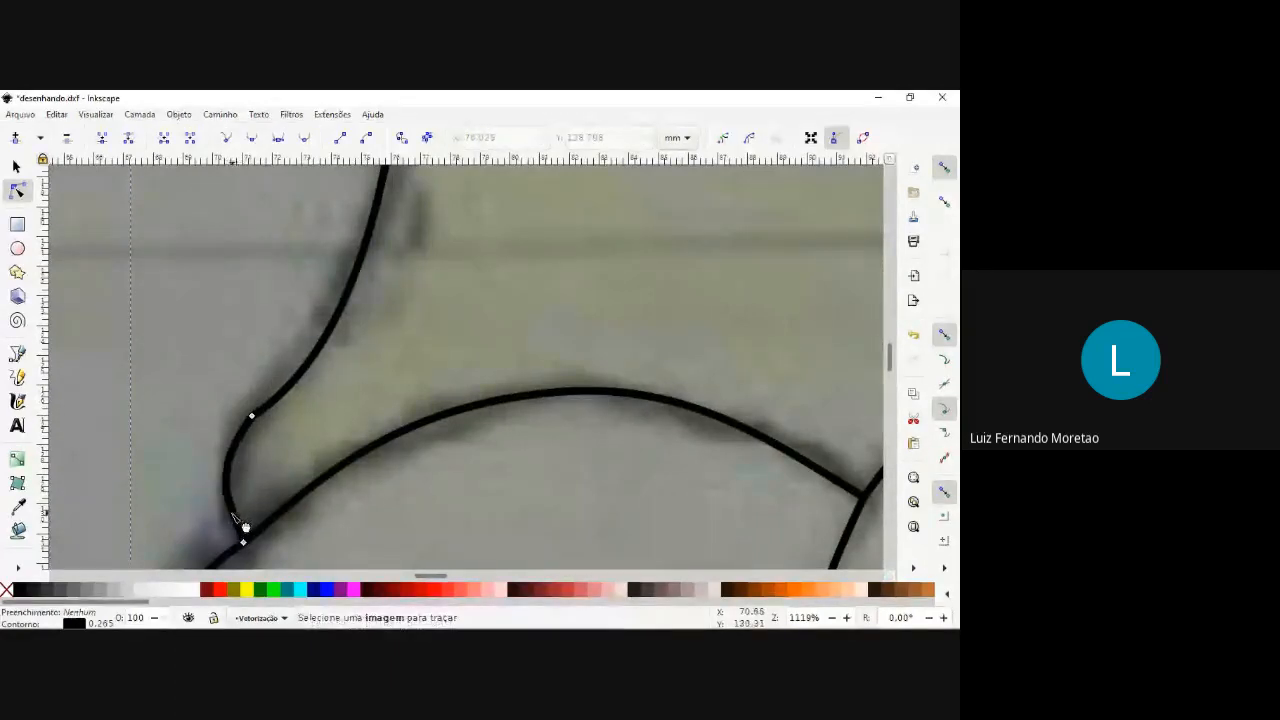
pyautogui.scroll(-4, 531, 444)
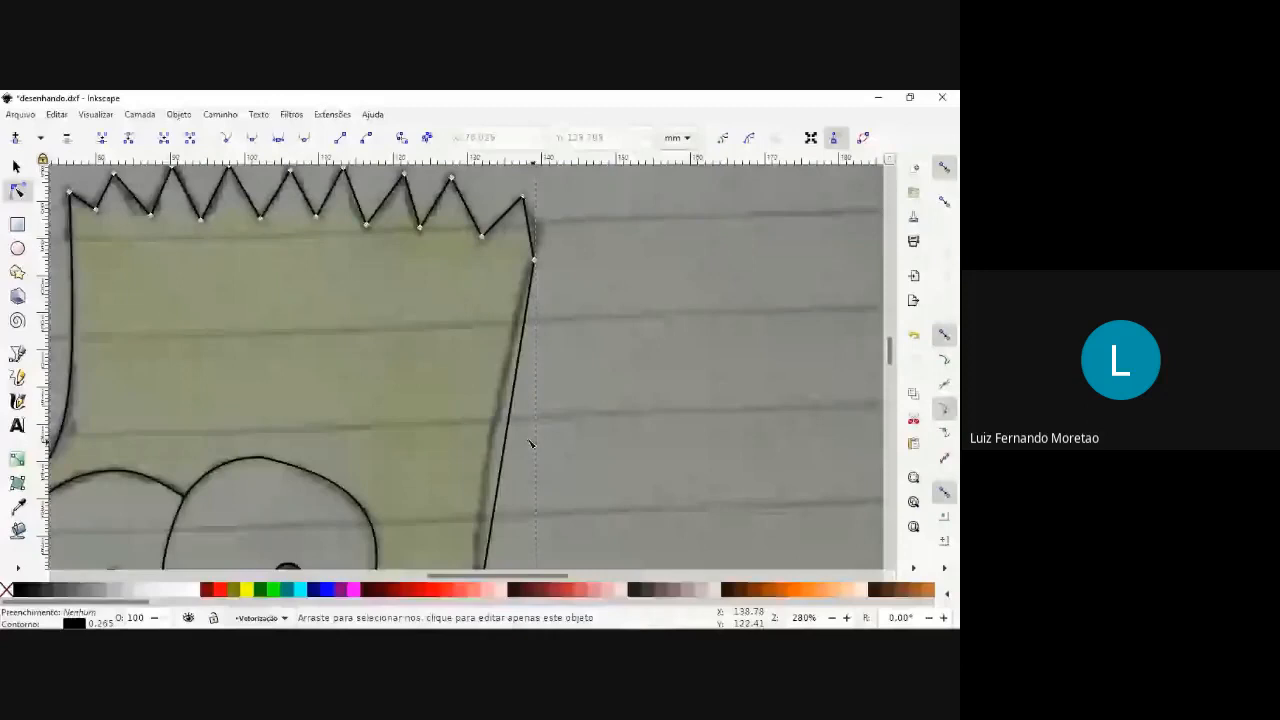
pyautogui.moveTo(505, 444); pyautogui.dragTo(497, 440)
# Round the ear's upper and lower outer segments outward to follow the sketched ear.
pyautogui.scroll(-3, 500, 444)
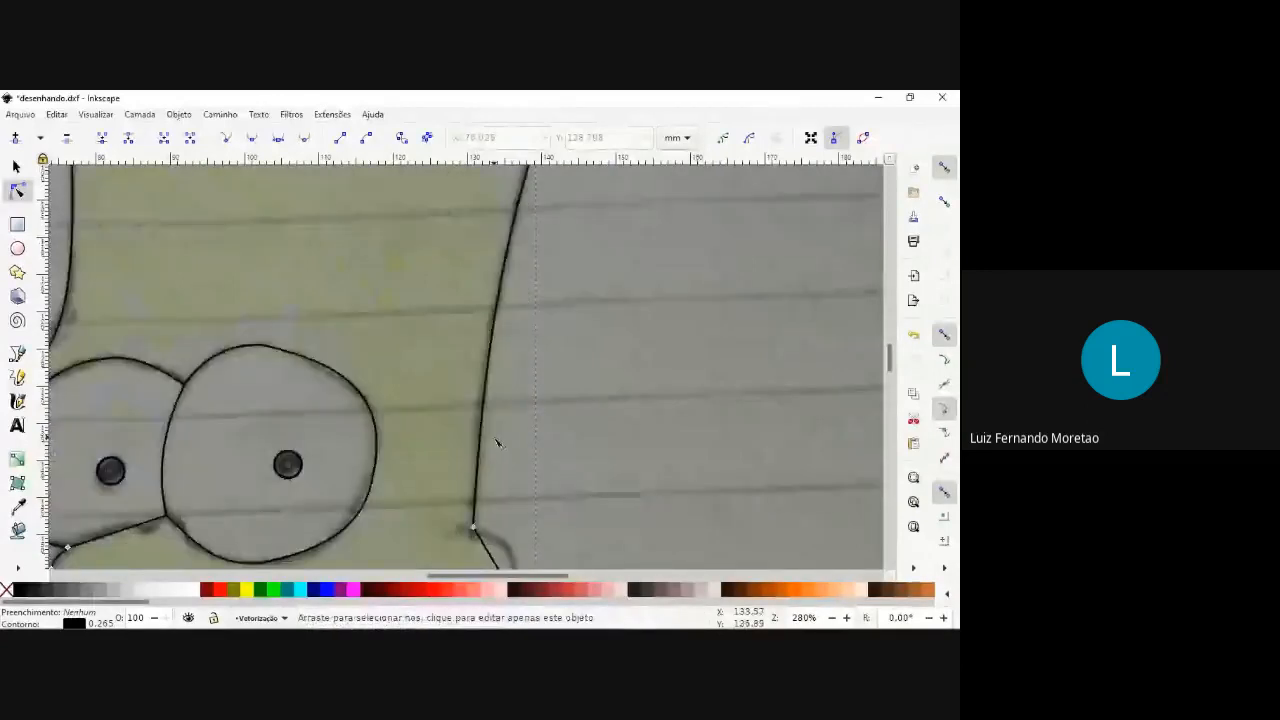
pyautogui.scroll(-6, 496, 440)
pyautogui.moveTo(495, 337); pyautogui.dragTo(517, 335)
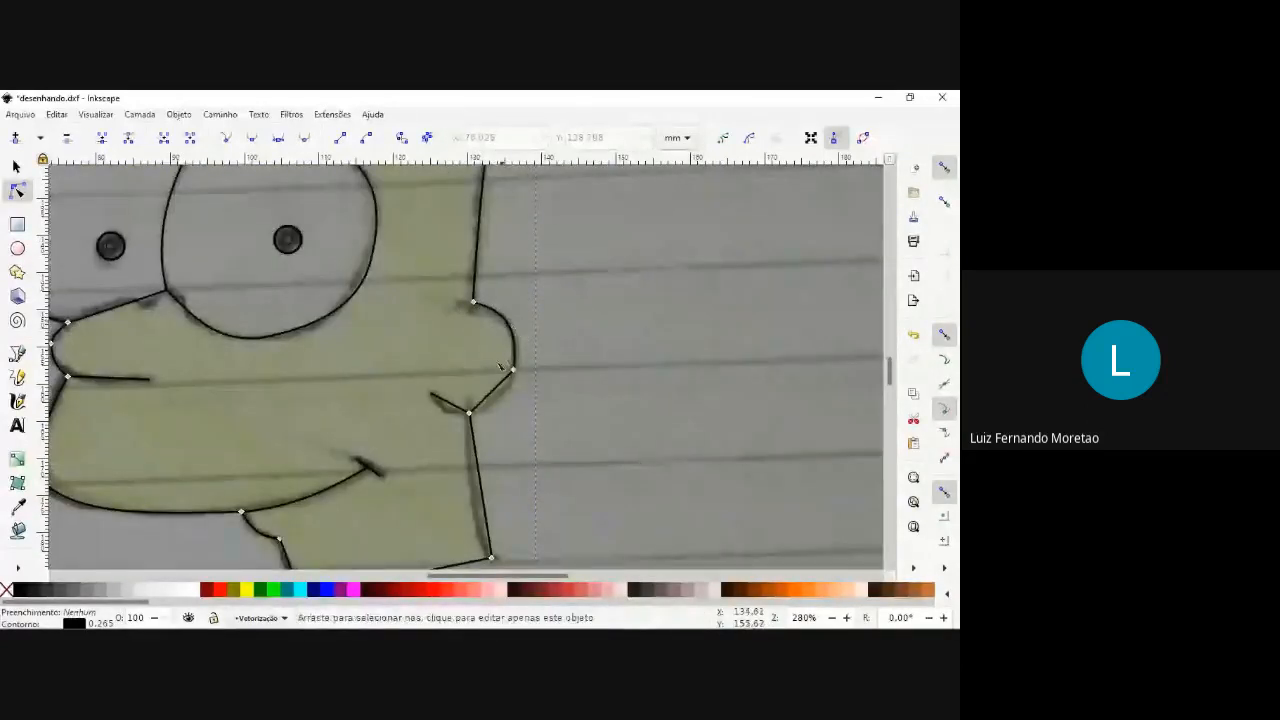
pyautogui.moveTo(495, 397); pyautogui.dragTo(503, 406)
pyautogui.click(454, 405)
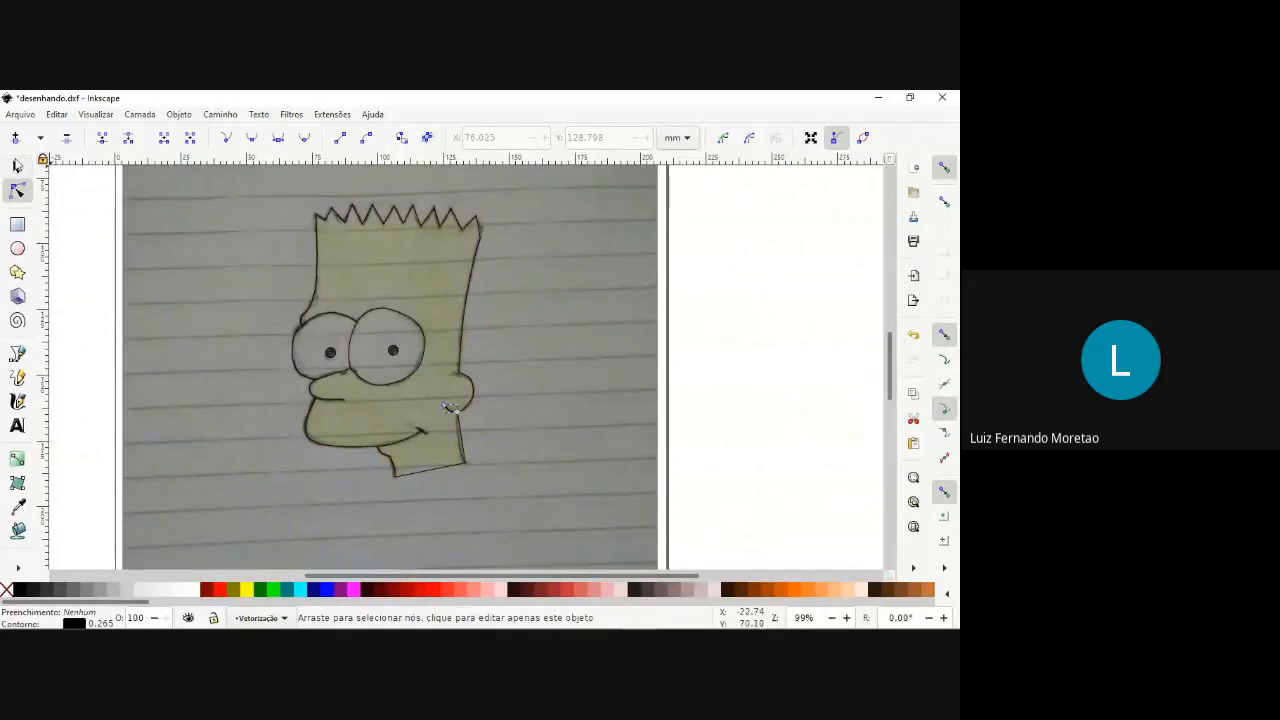
# Move the sketch photo off the page to the blank canvas on its right, clear of the traced outline.
pyautogui.click(18, 168)
pyautogui.scroll(-3, 342, 378)
pyautogui.click(505, 378)
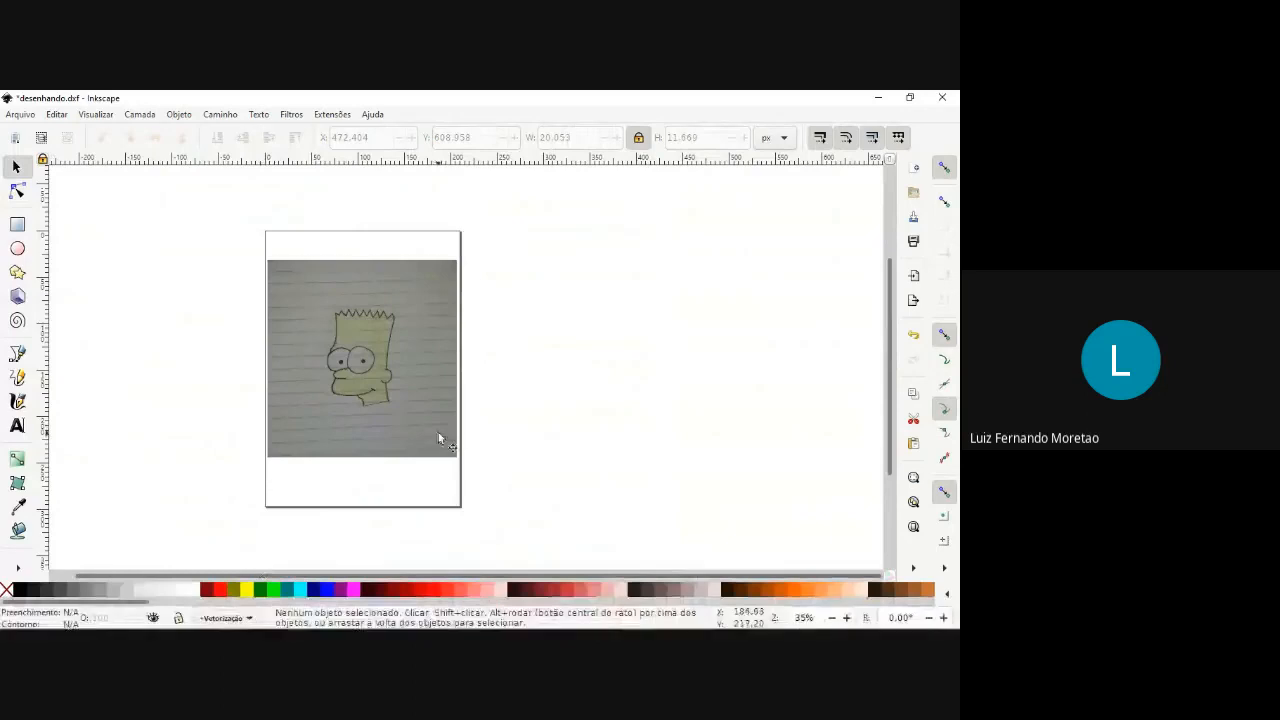
pyautogui.moveTo(438, 438)
pyautogui.mouseDown()
pyautogui.moveTo(531, 423)
pyautogui.moveTo(668, 442)
pyautogui.mouseUp()
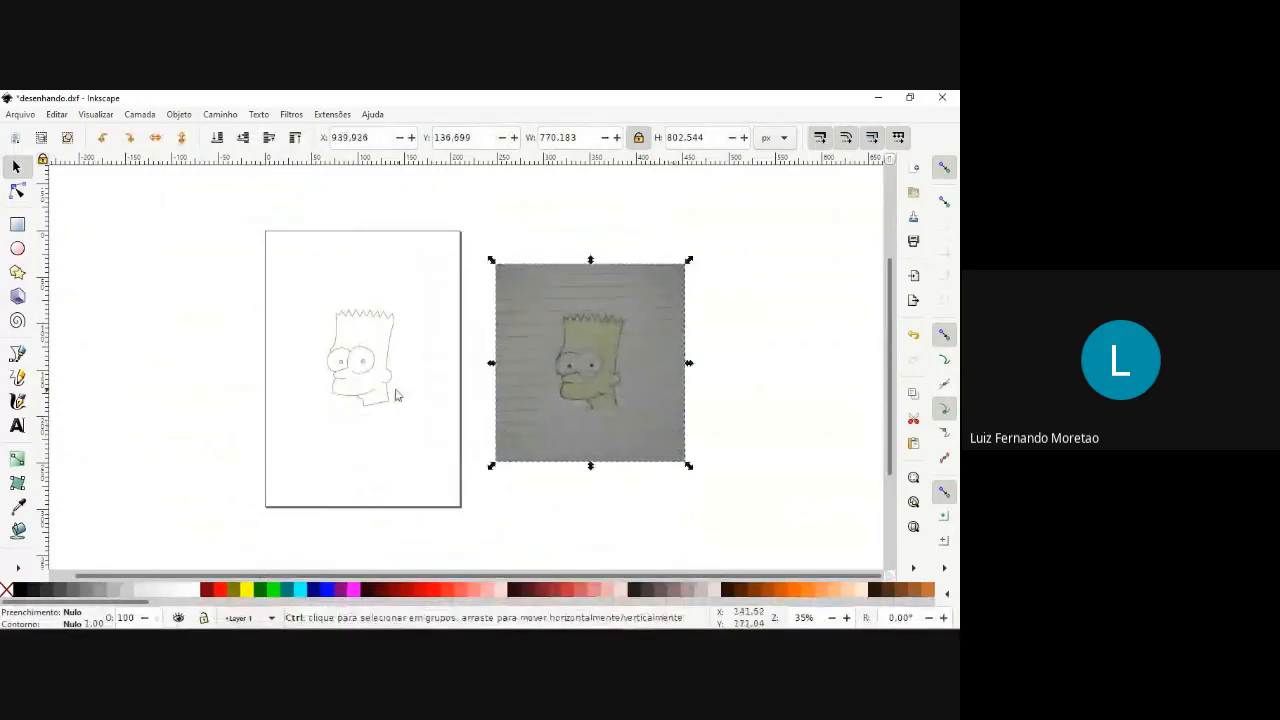
pyautogui.scroll(5, 395, 395)
pyautogui.scroll(-4, 665, 350)
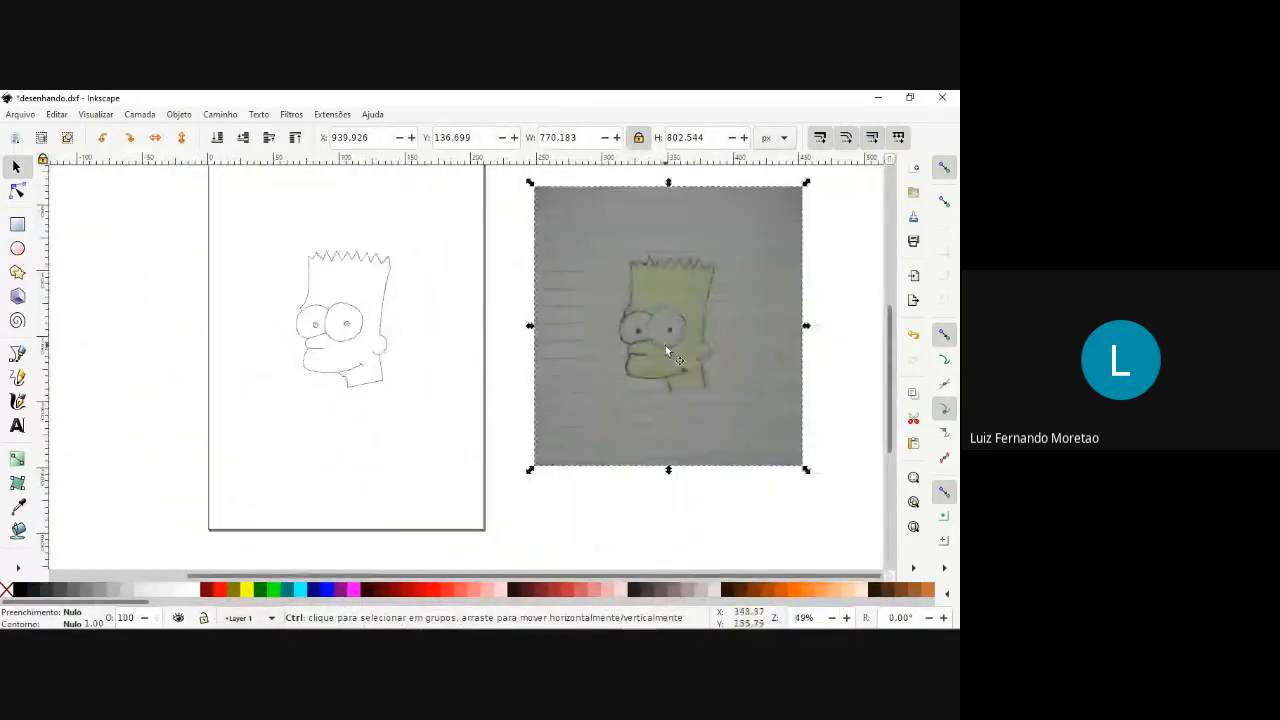
pyautogui.scroll(2, 702, 335)
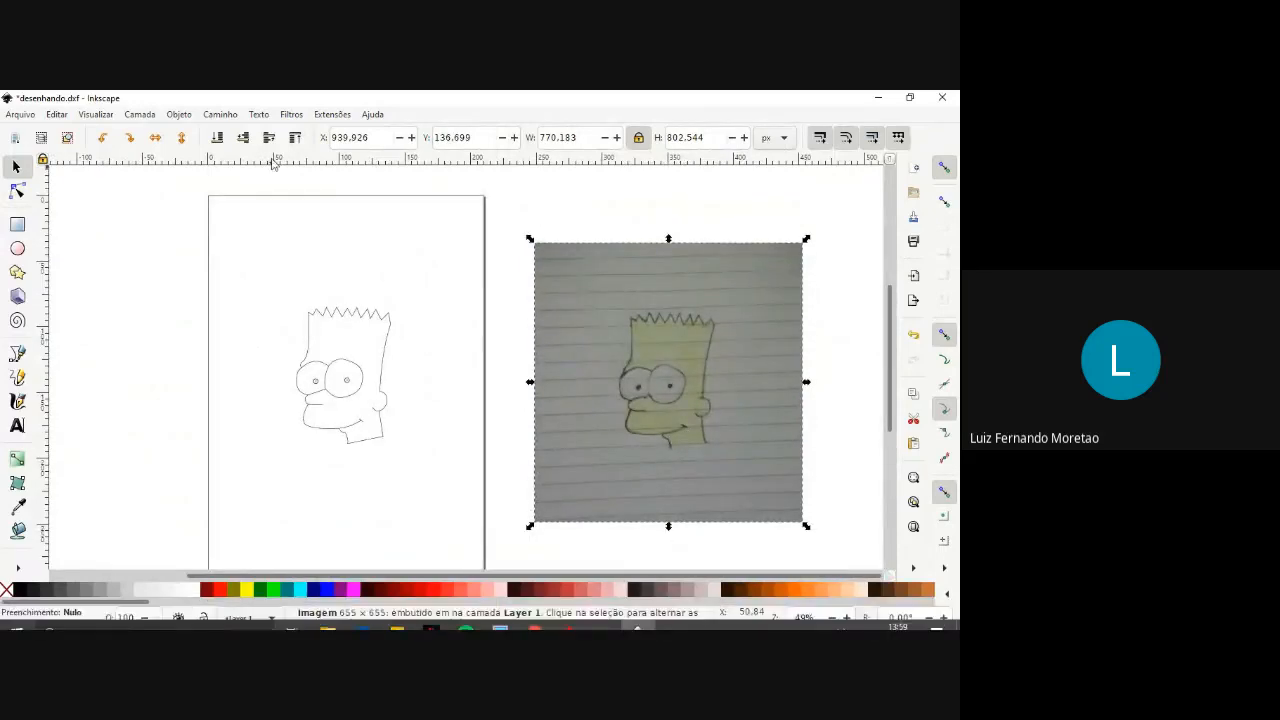
# Start Trace Bitmap on the sketch photo, set the single-scan mode to Brightness cutoff and refresh the preview.
pyautogui.click(220, 114)
pyautogui.click(270, 163)
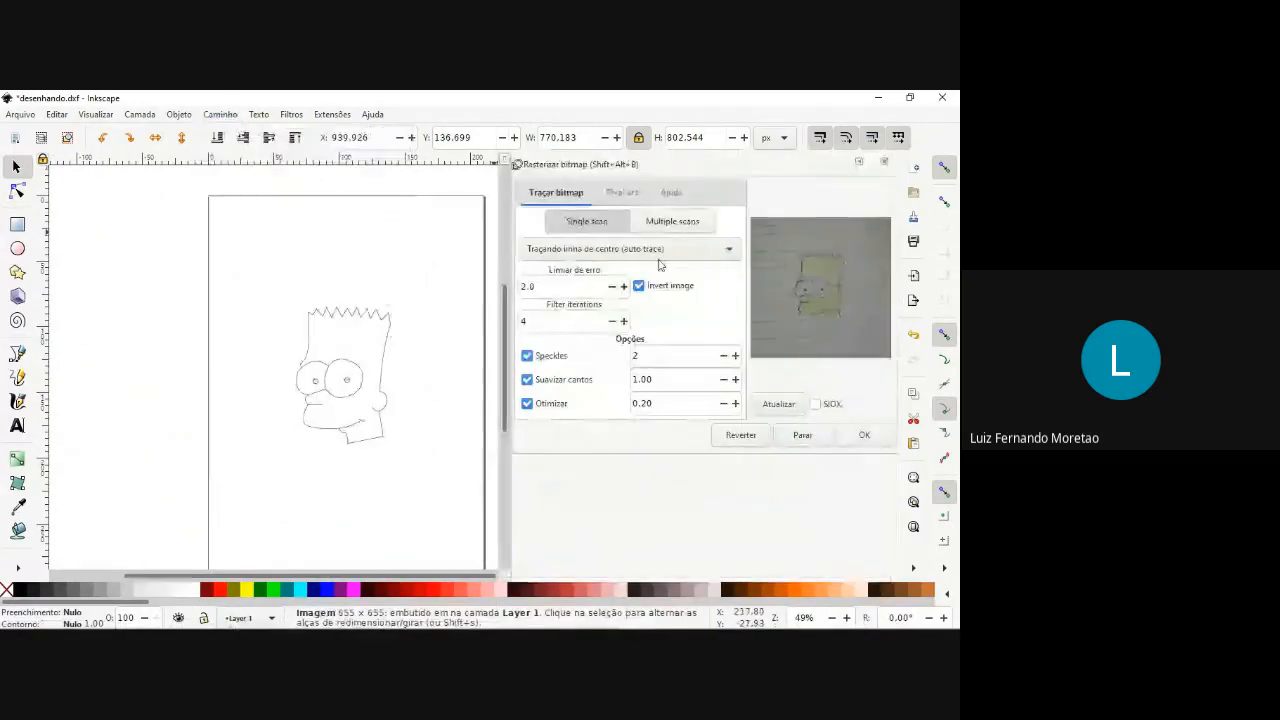
pyautogui.click(587, 250)
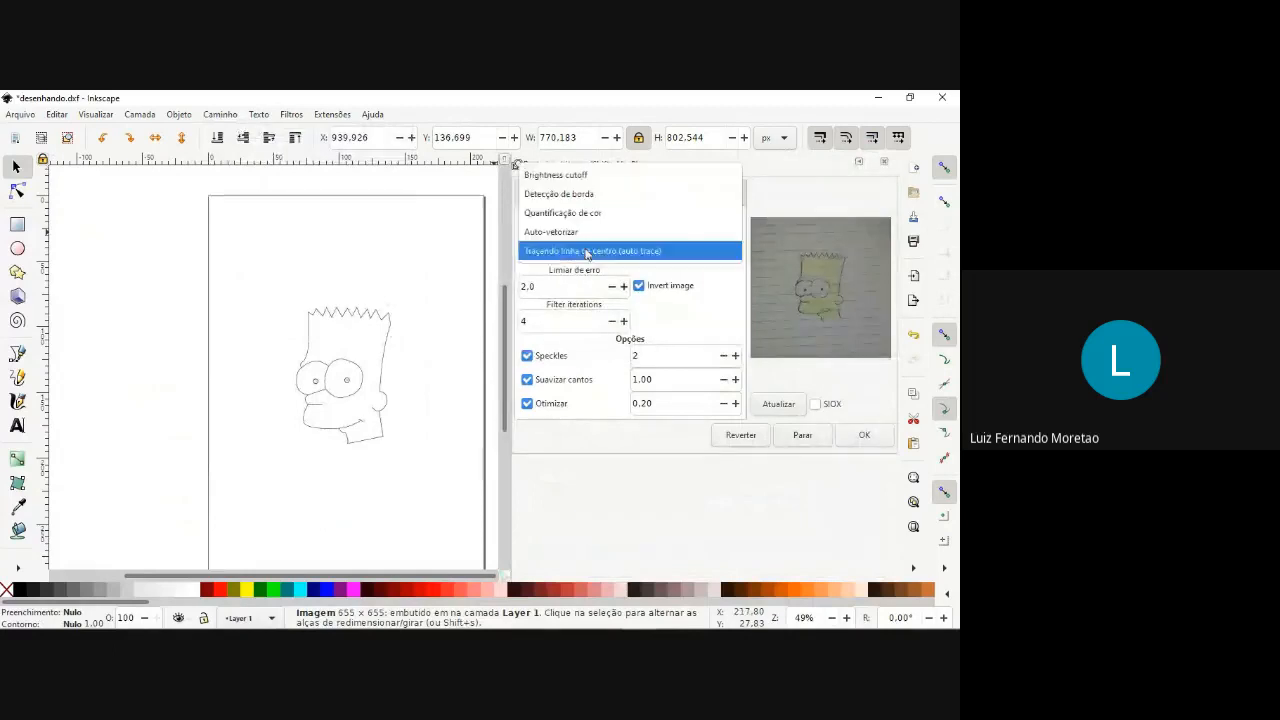
pyautogui.click(567, 176)
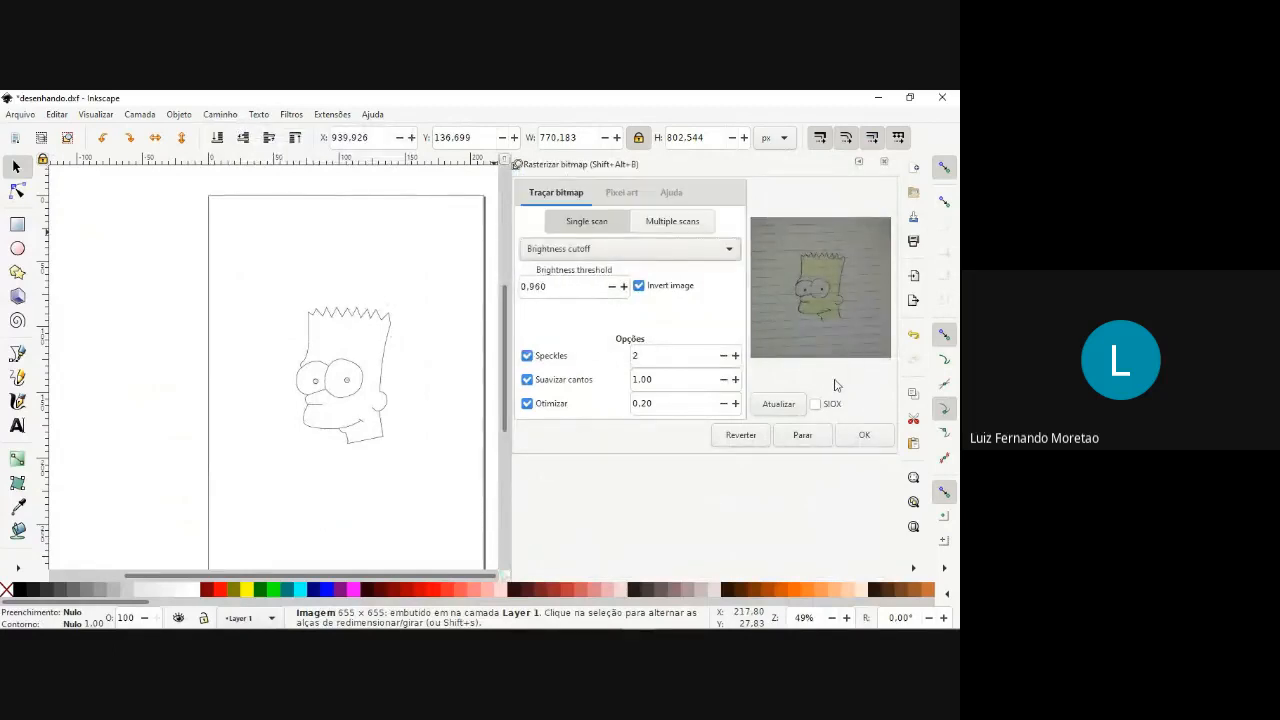
pyautogui.click(788, 404)
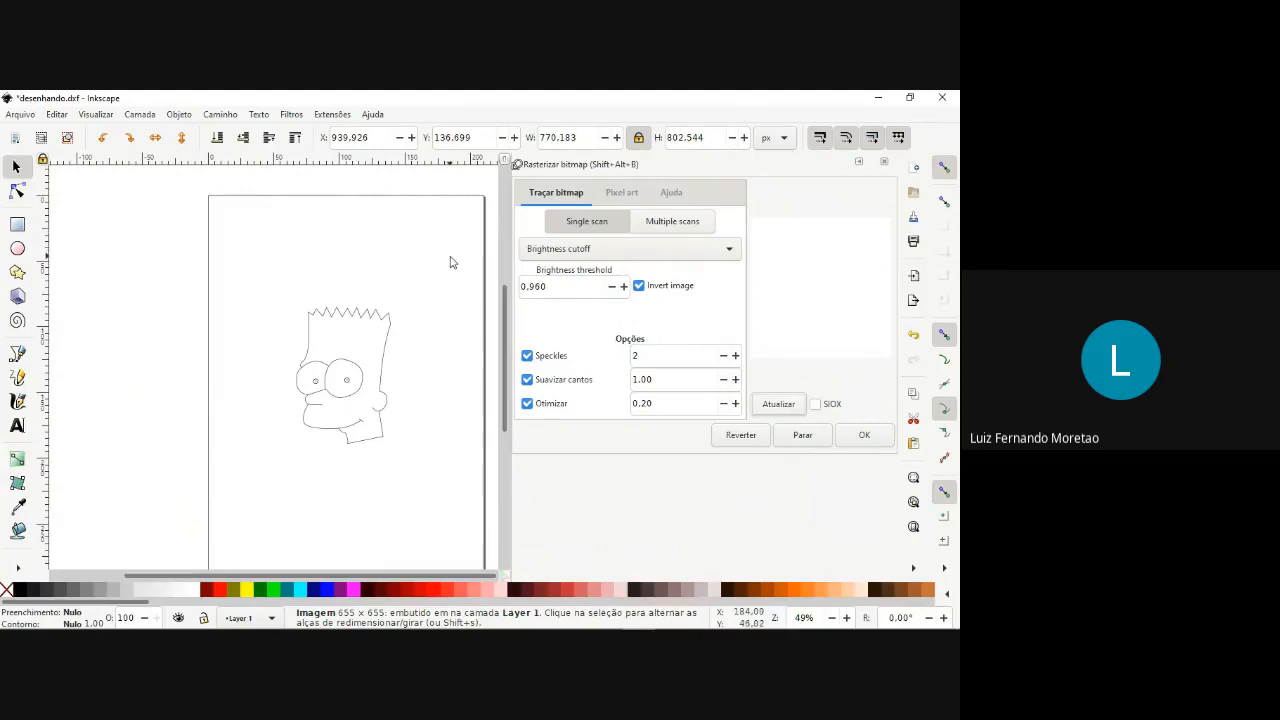
# Set the brightness threshold to 0.450, turn off Invert image, and trace the sketch photo.
pyautogui.hscroll(8, 283, 237)
pyautogui.doubleClick(537, 287)
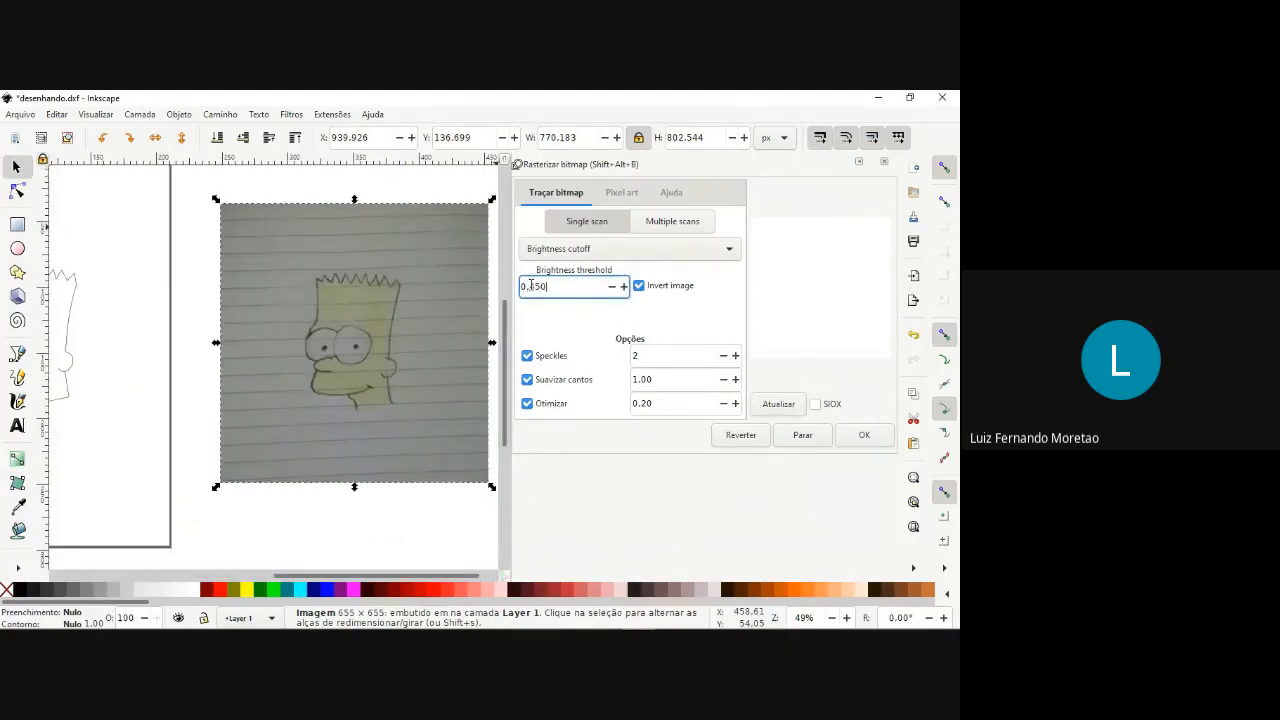
pyautogui.click(776, 404)
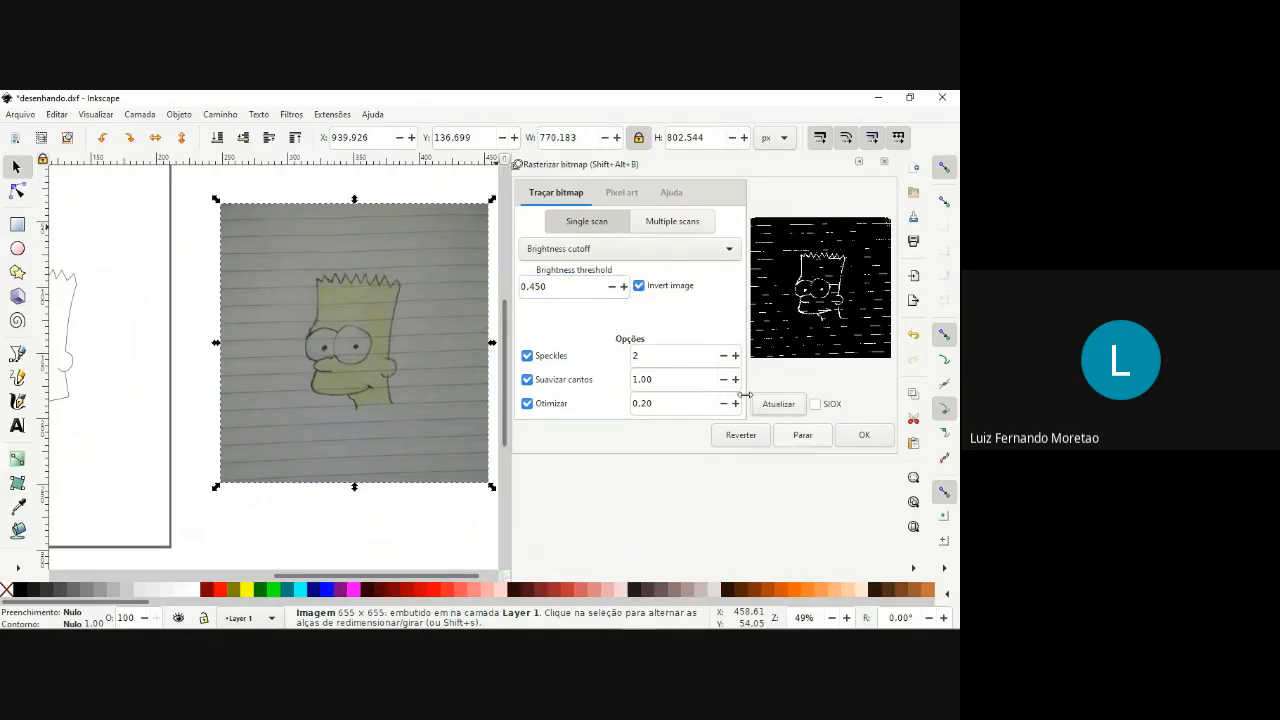
pyautogui.click(640, 287)
pyautogui.click(777, 404)
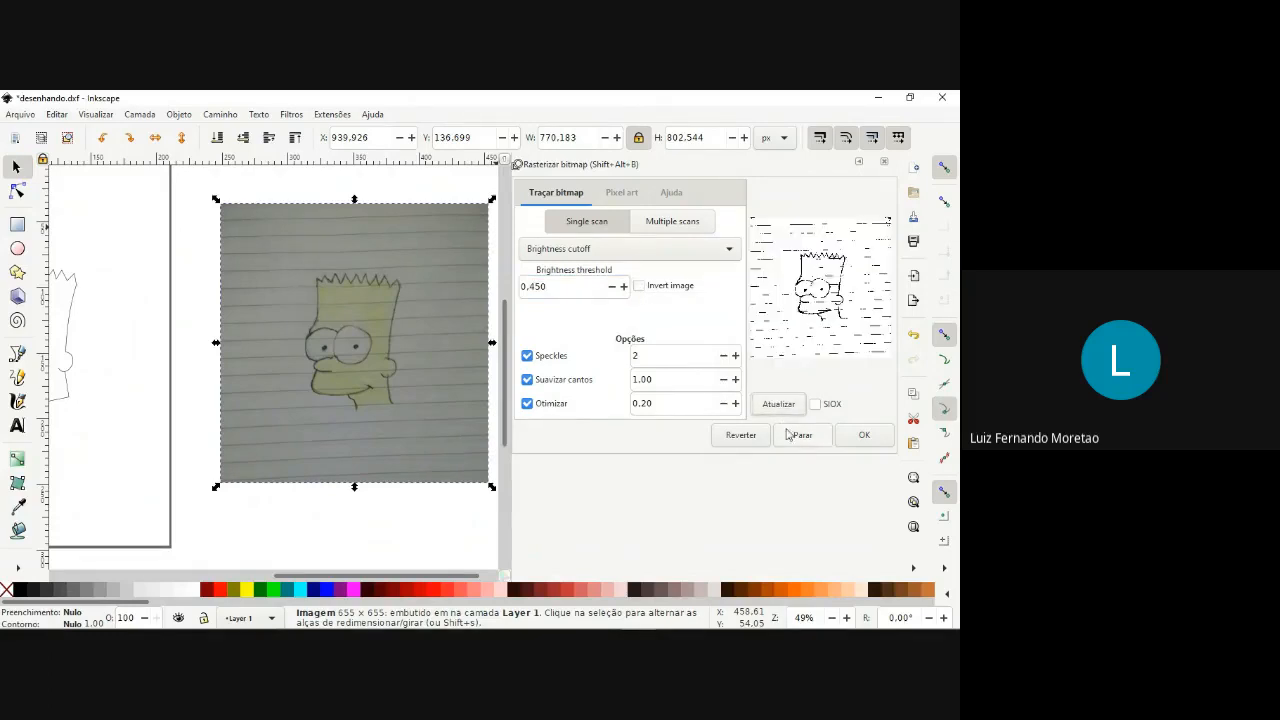
pyautogui.click(846, 435)
# Move the automatic trace off the photo and place it left of the hand-traced Bart outline.
pyautogui.scroll(-3, 258, 330)
pyautogui.scroll(5, 284, 338)
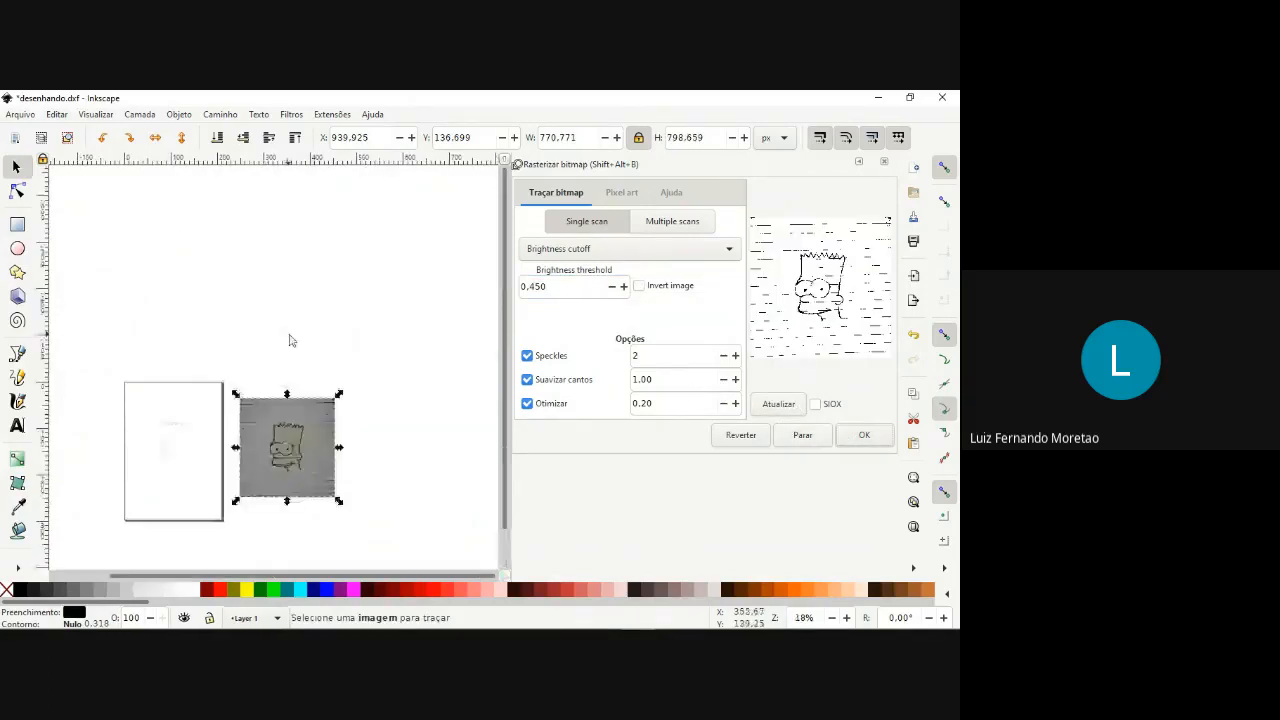
pyautogui.scroll(1, 289, 476)
pyautogui.moveTo(288, 478)
pyautogui.mouseDown()
pyautogui.moveTo(281, 416)
pyautogui.moveTo(216, 369)
pyautogui.mouseUp()
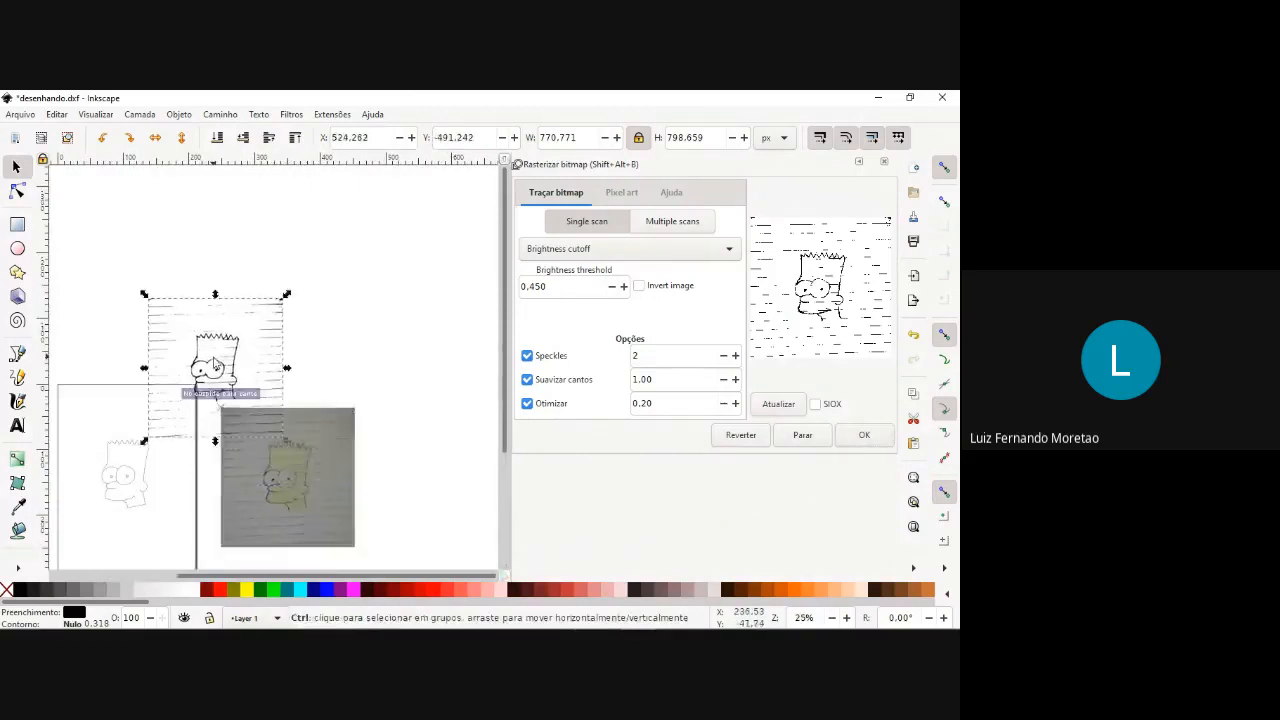
pyautogui.scroll(-3, 214, 369)
pyautogui.scroll(4, 181, 405)
pyautogui.moveTo(337, 244)
pyautogui.mouseDown()
pyautogui.moveTo(189, 260)
pyautogui.moveTo(62, 345)
pyautogui.moveTo(171, 391)
pyautogui.mouseUp()
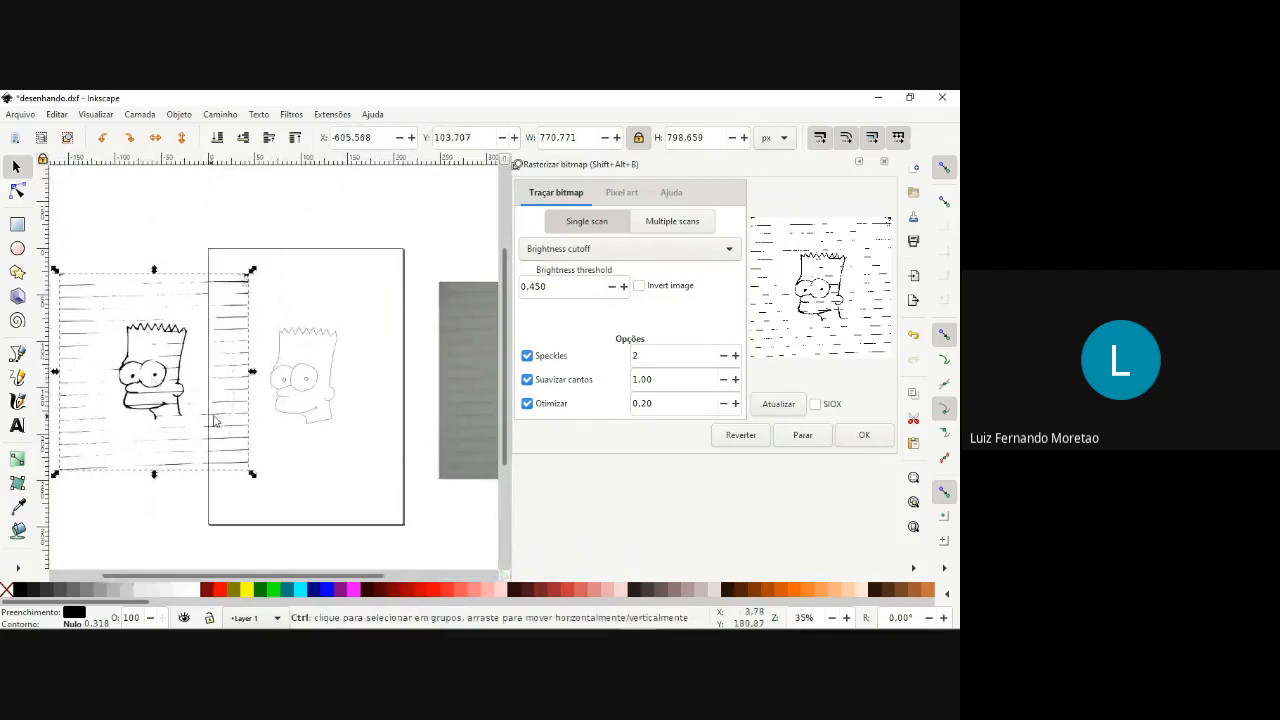
# Select the whole hand-traced outline and compare its linework with the automatic trace beside it.
pyautogui.scroll(1, 213, 420)
pyautogui.scroll(2, 133, 388)
pyautogui.scroll(-2, 140, 389)
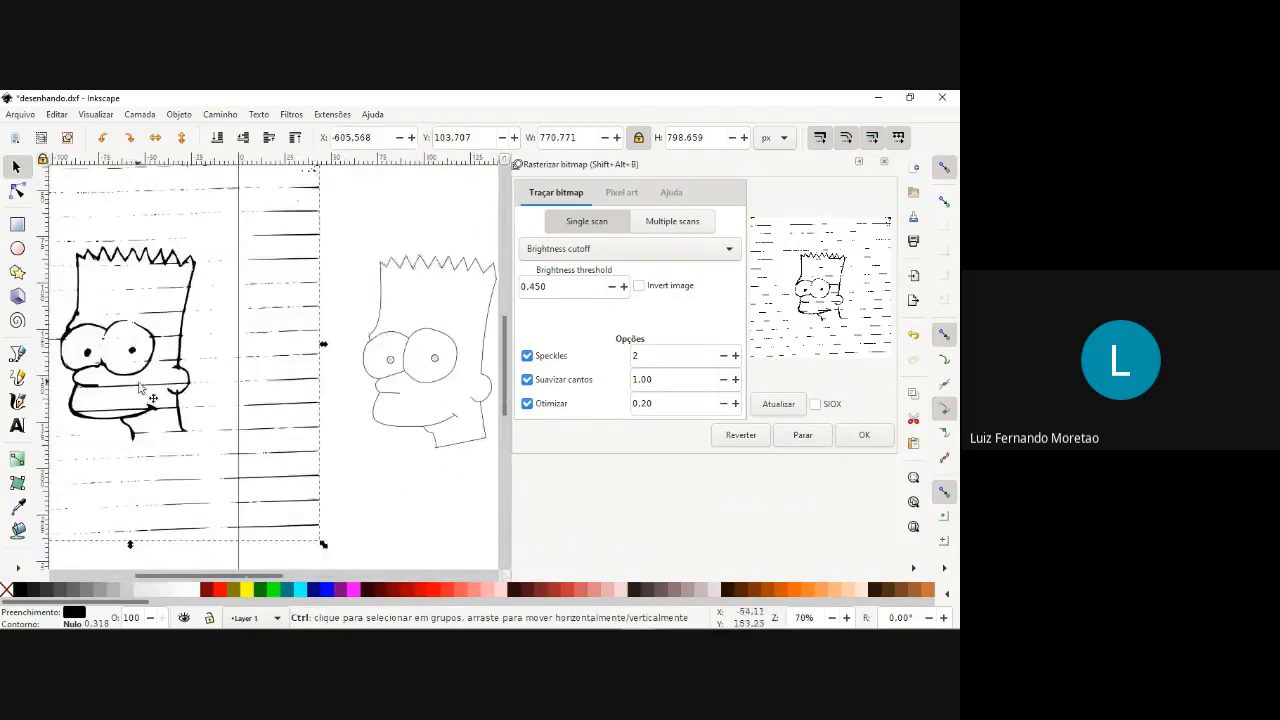
pyautogui.click(306, 453)
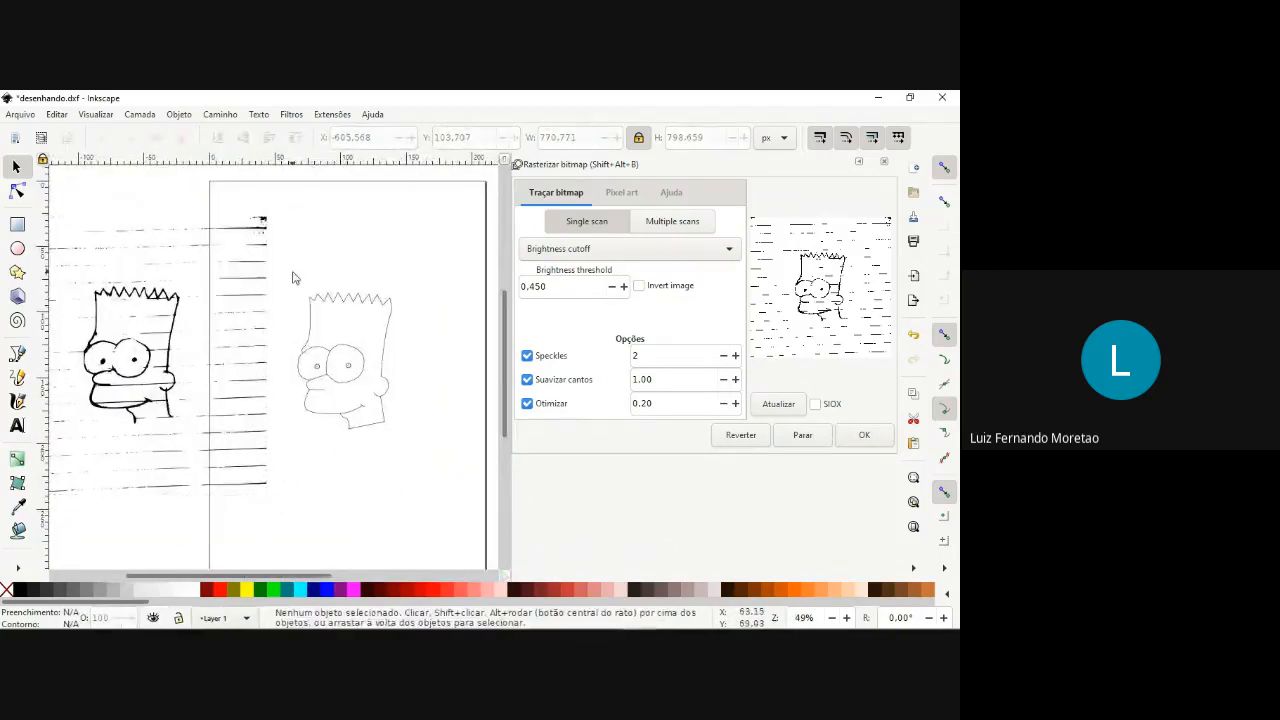
pyautogui.moveTo(291, 274); pyautogui.dragTo(432, 461)
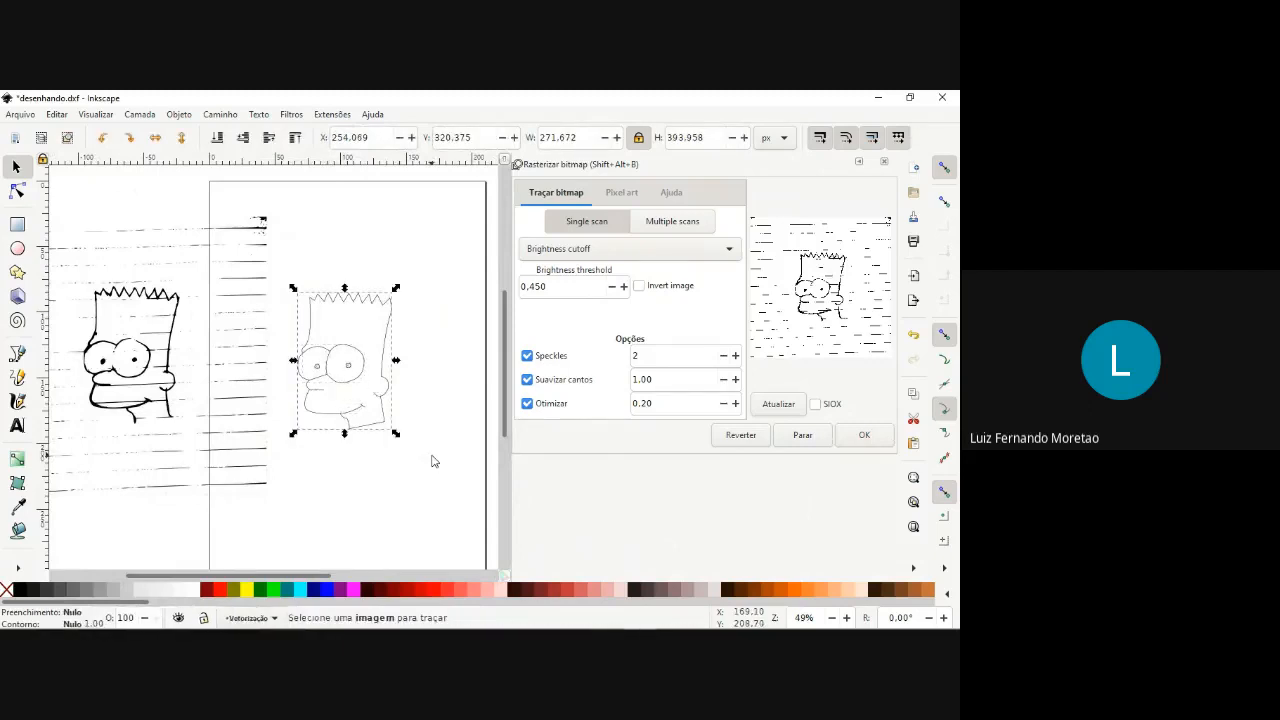
pyautogui.scroll(2, 334, 407)
pyautogui.scroll(-3, 340, 390)
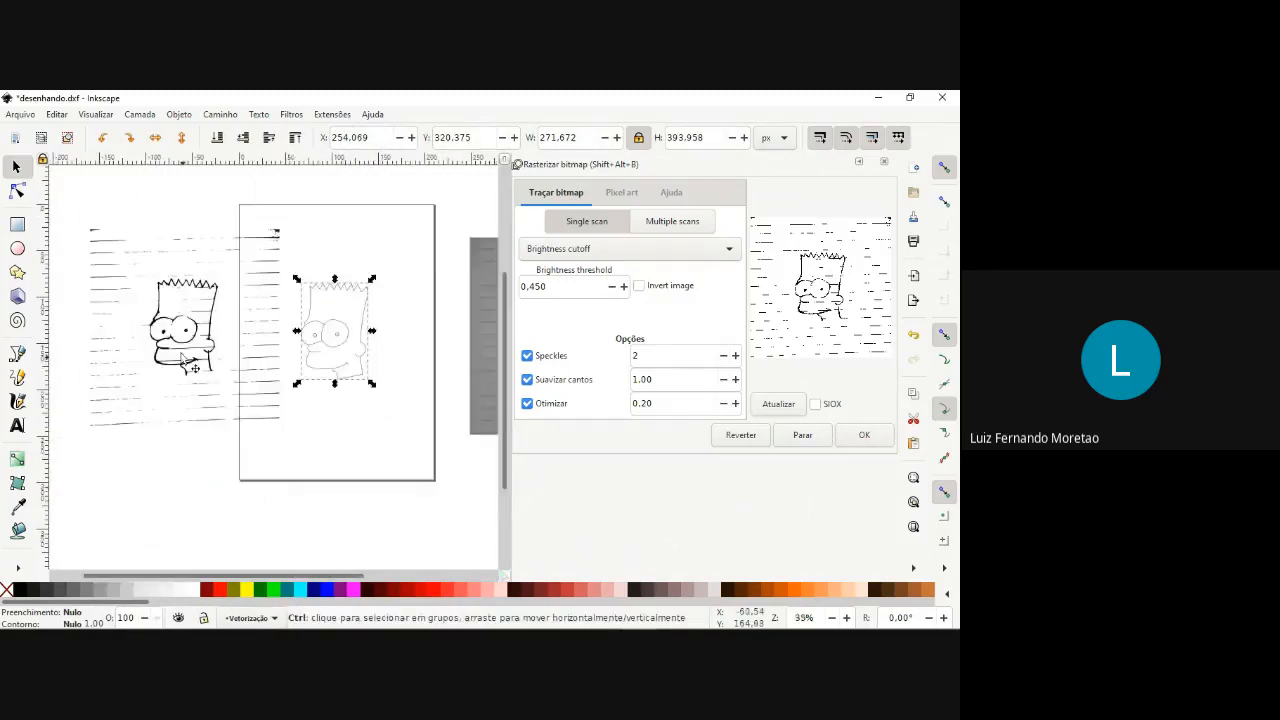
pyautogui.scroll(2, 305, 357)
pyautogui.scroll(-2, 305, 357)
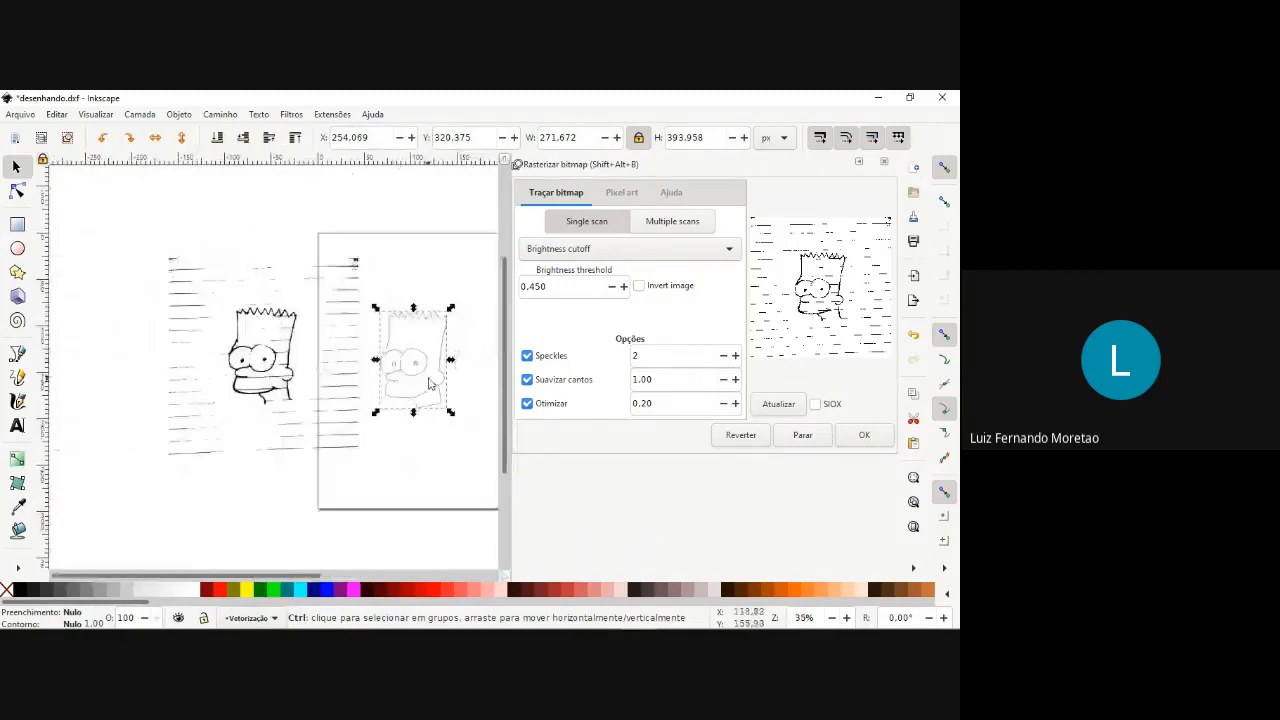
pyautogui.scroll(2, 430, 383)
pyautogui.scroll(-3, 141, 381)
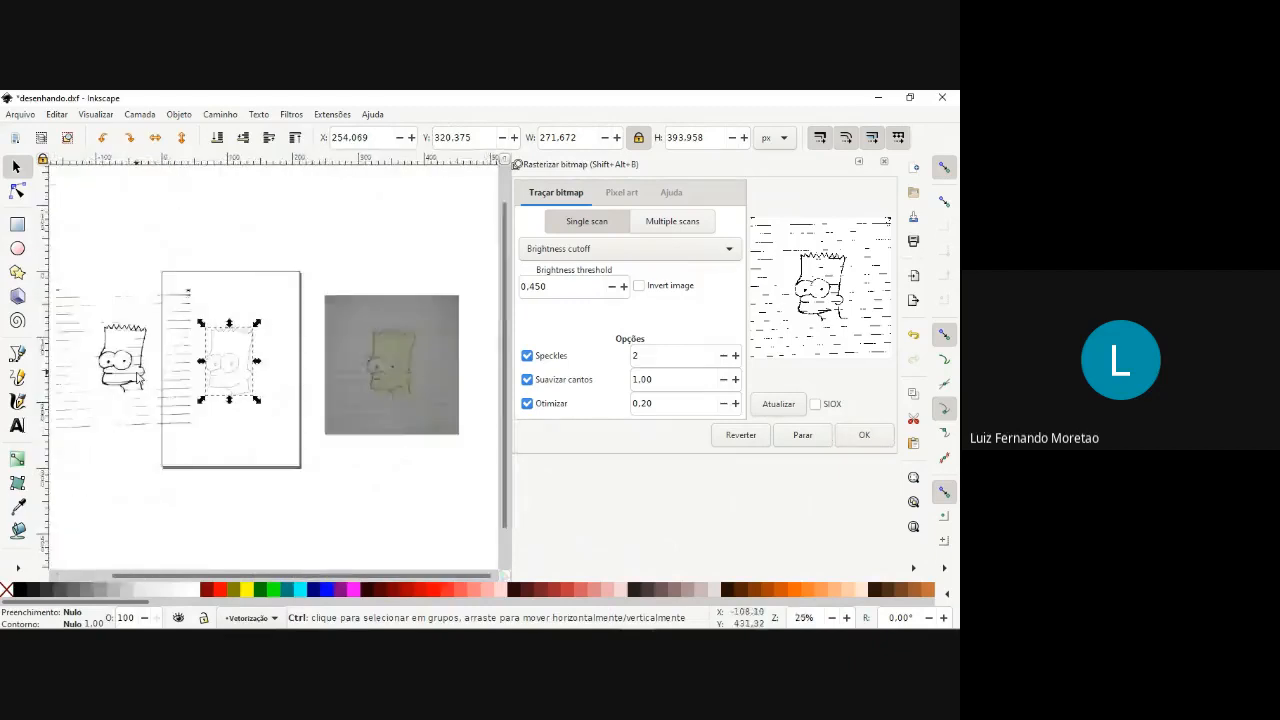
pyautogui.scroll(4, 139, 380)
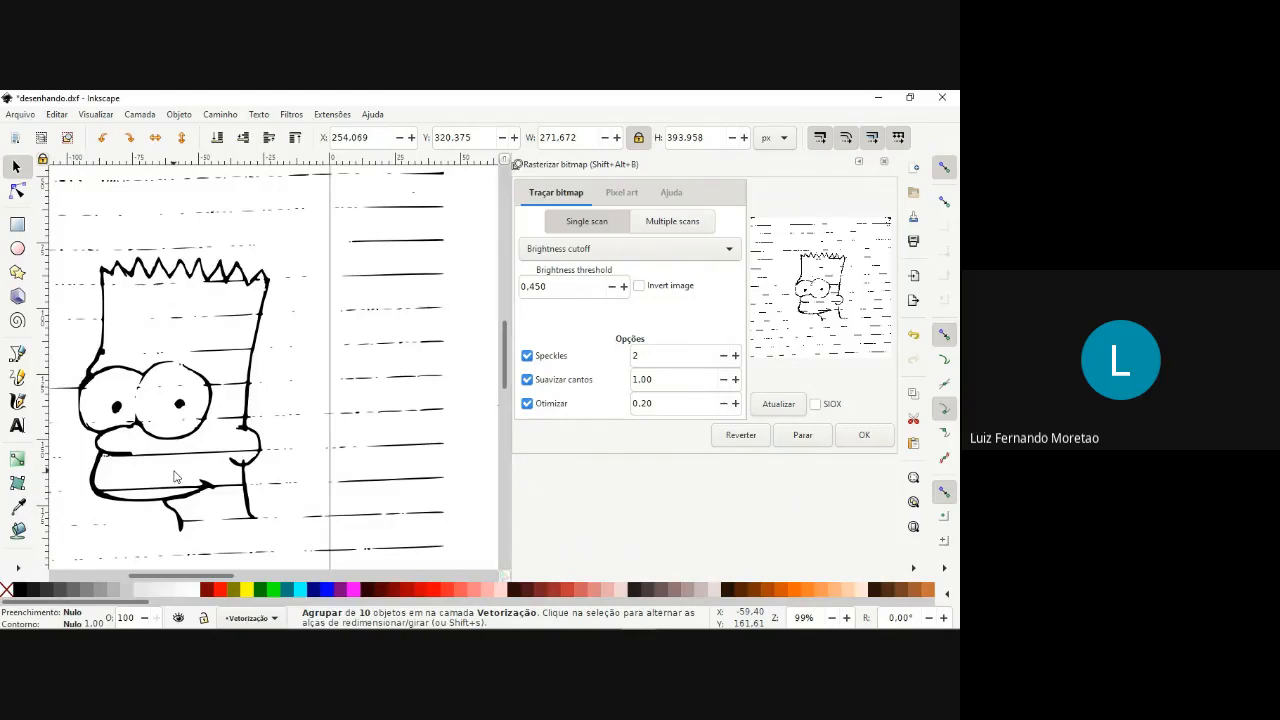
# Examine the automatic trace's line thickness, stray notebook lines and gaps, especially around the eyes.
pyautogui.scroll(-4, 229, 482)
pyautogui.scroll(3, 196, 503)
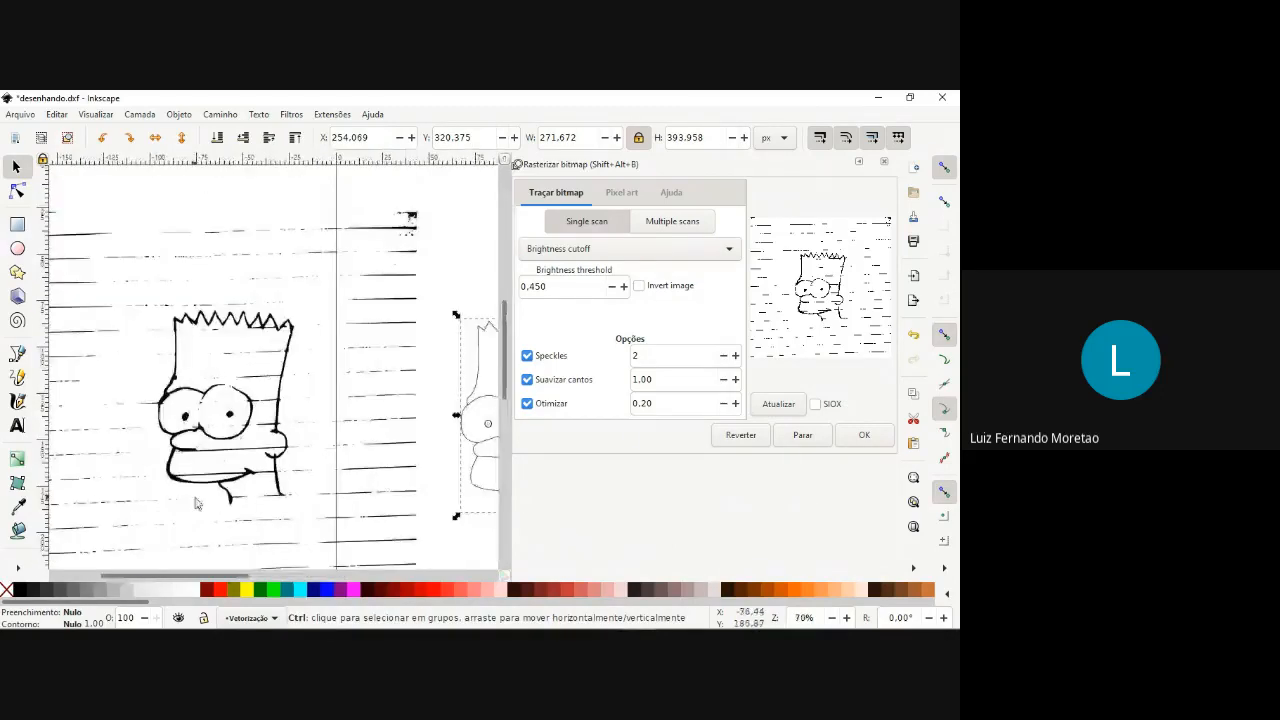
pyautogui.scroll(2, 247, 449)
pyautogui.scroll(4, 247, 449)
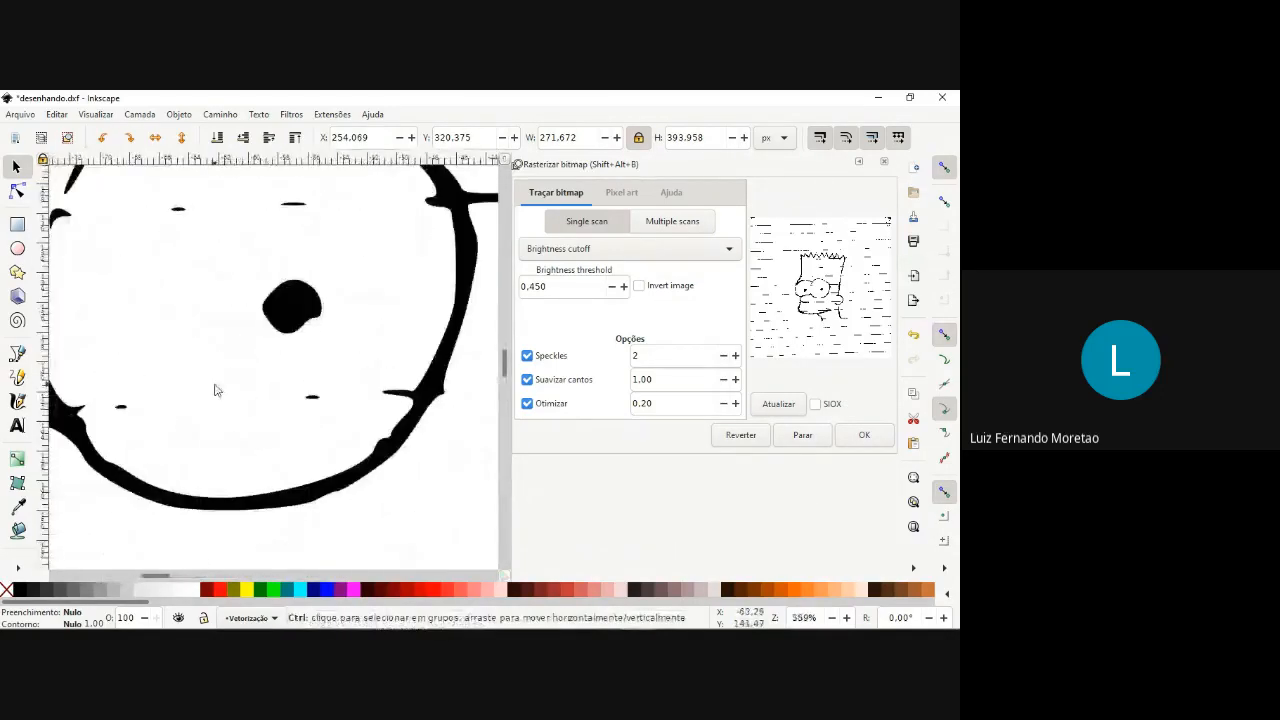
pyautogui.scroll(-4, 222, 368)
pyautogui.scroll(1, 223, 366)
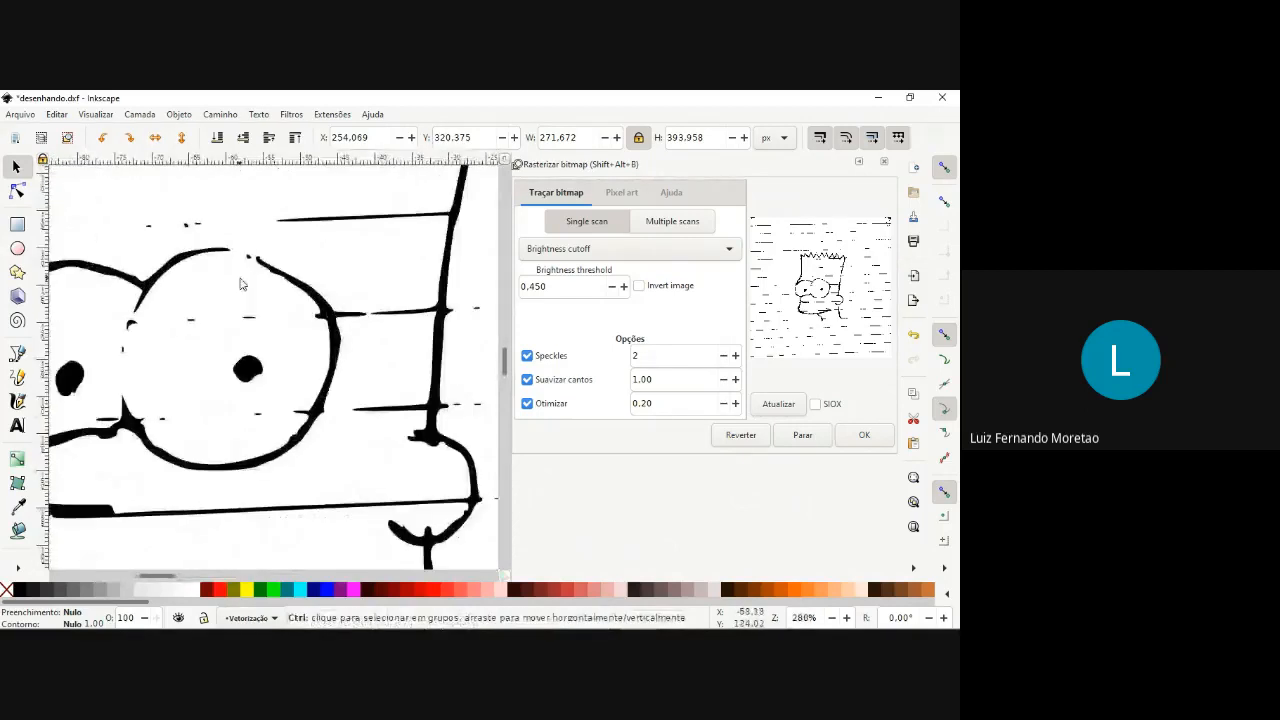
pyautogui.scroll(2, 249, 243)
pyautogui.scroll(1, 171, 291)
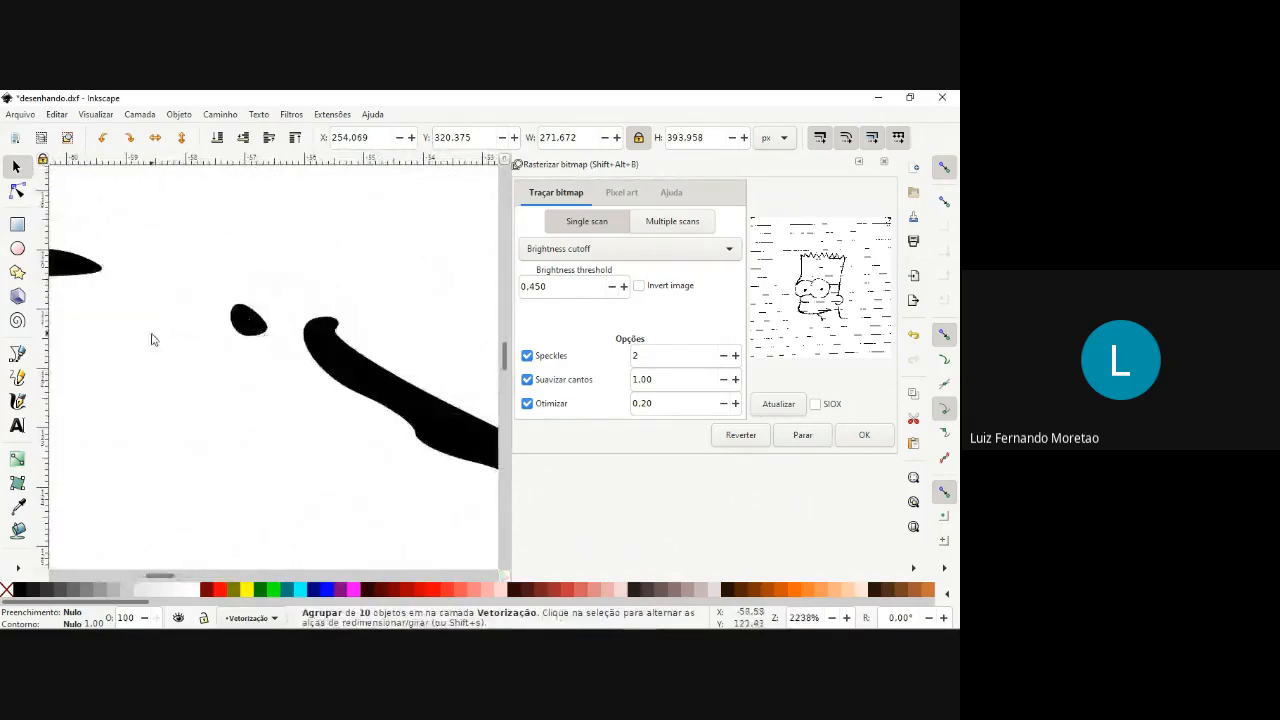
pyautogui.scroll(-2, 209, 376)
pyautogui.scroll(-4, 175, 443)
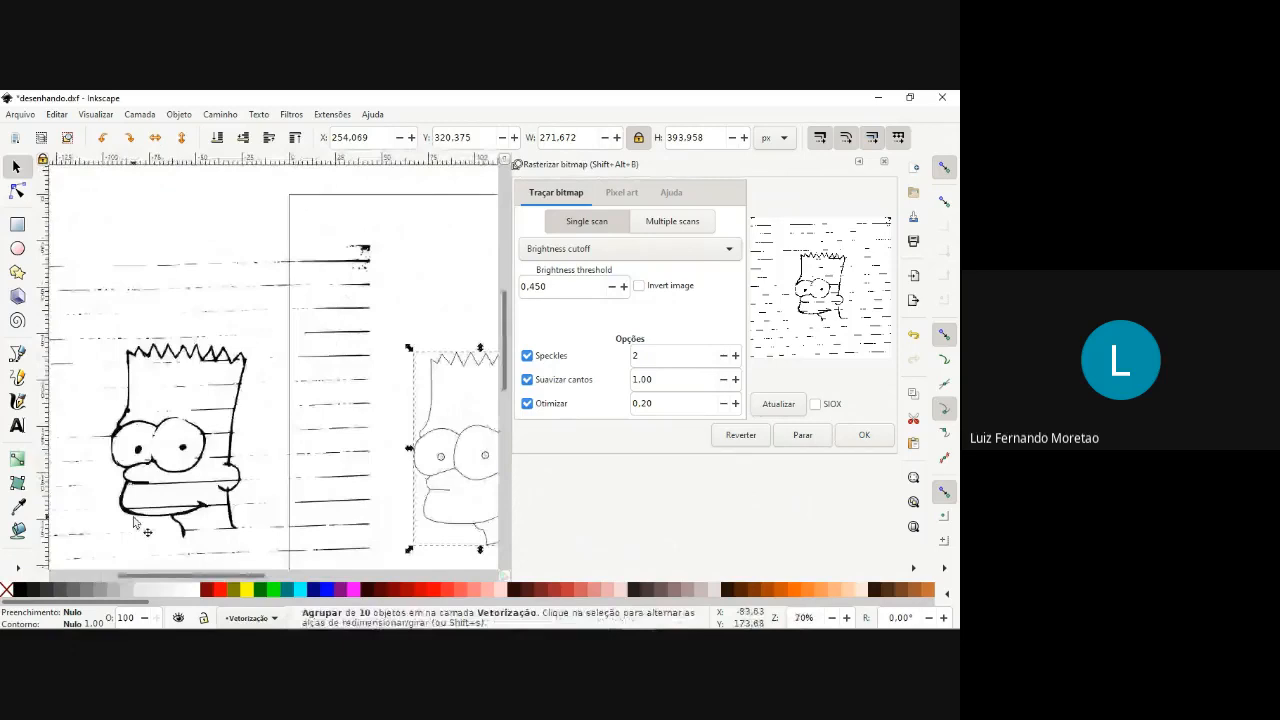
pyautogui.scroll(-4, 69, 450)
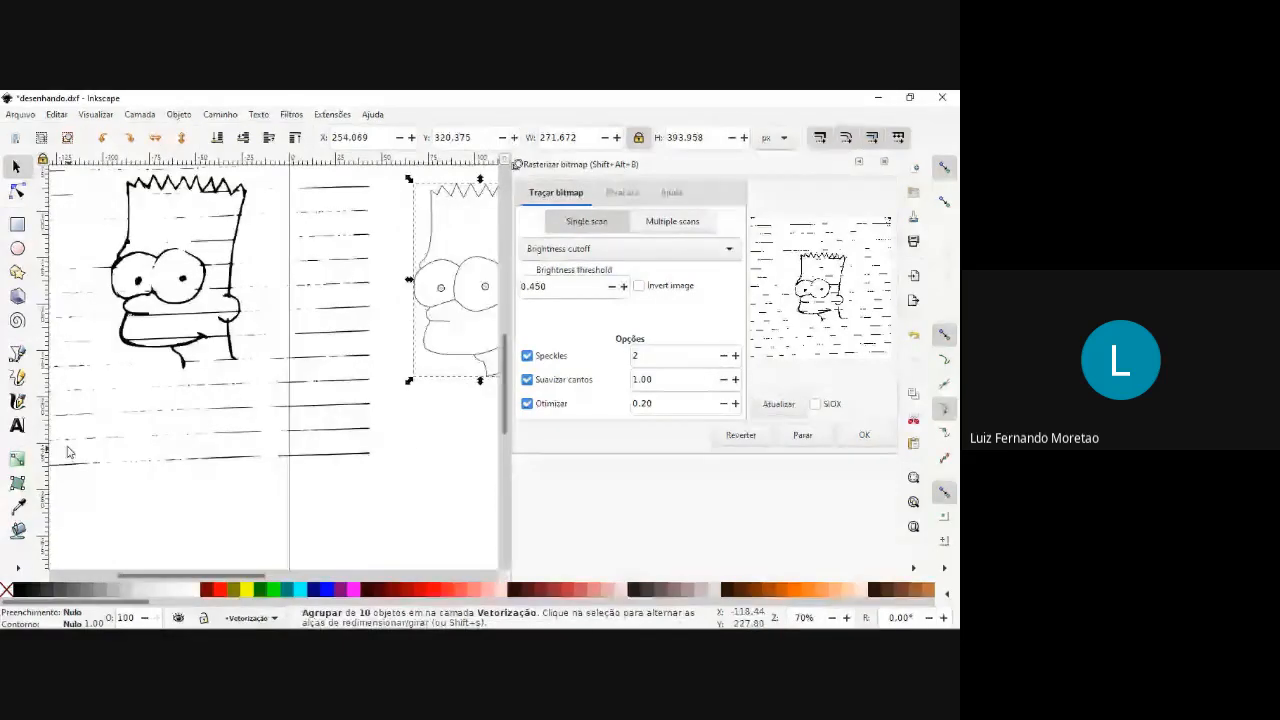
# Undo the yellow fill applied to the hand-traced outline and bucket-fill the automatic trace's head area with yellow instead.
pyautogui.click(18, 531)
pyautogui.click(246, 590)
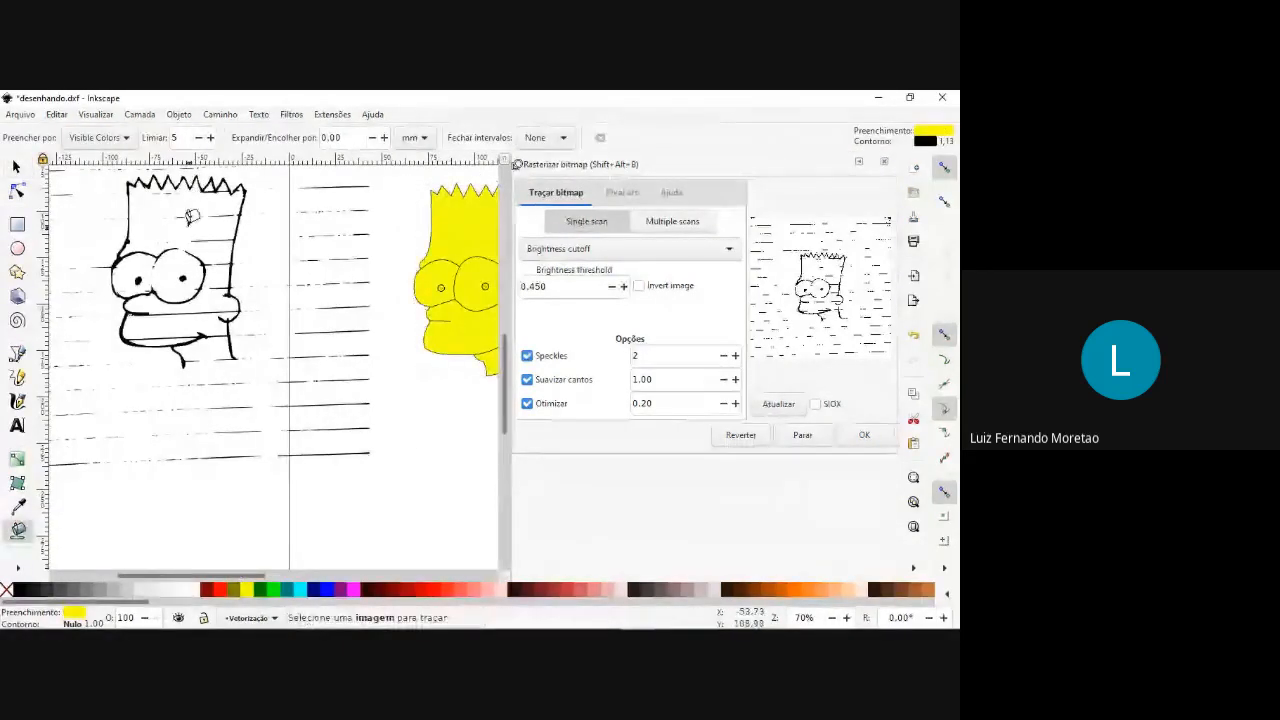
pyautogui.hotkey('ctrl', 'z')
pyautogui.click(158, 210)
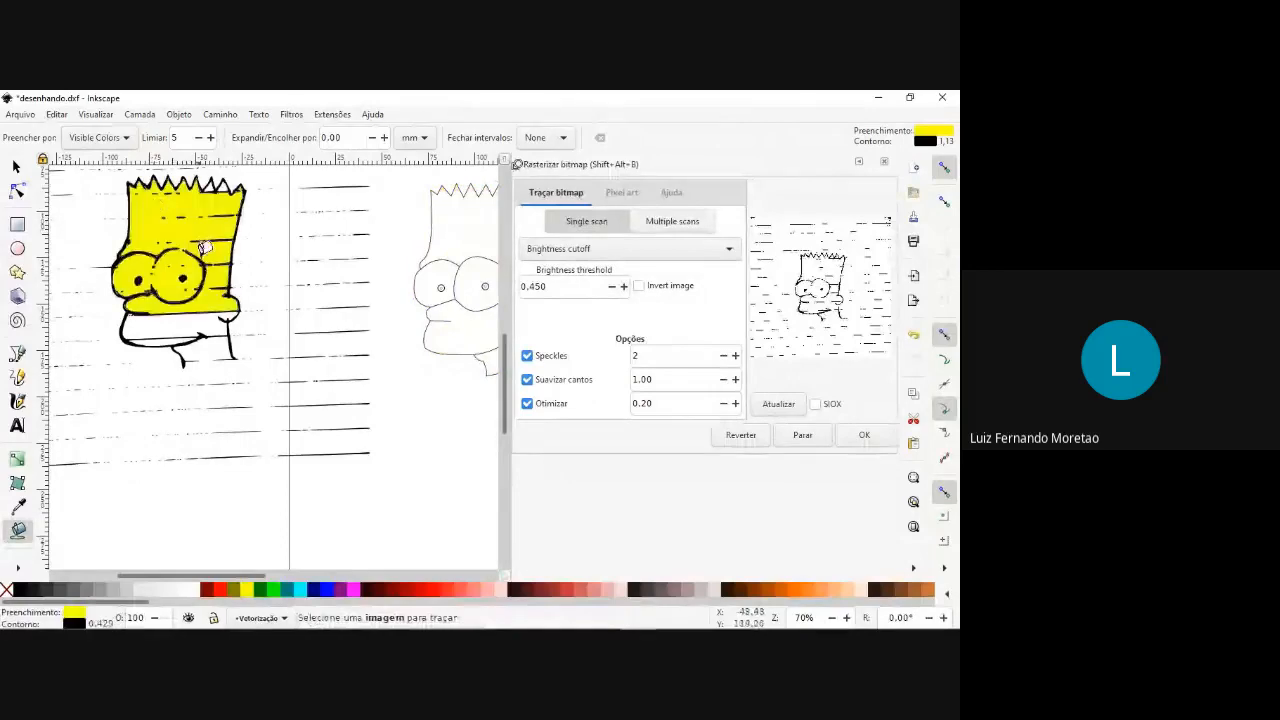
pyautogui.scroll(-2, 204, 248)
pyautogui.scroll(5, 183, 282)
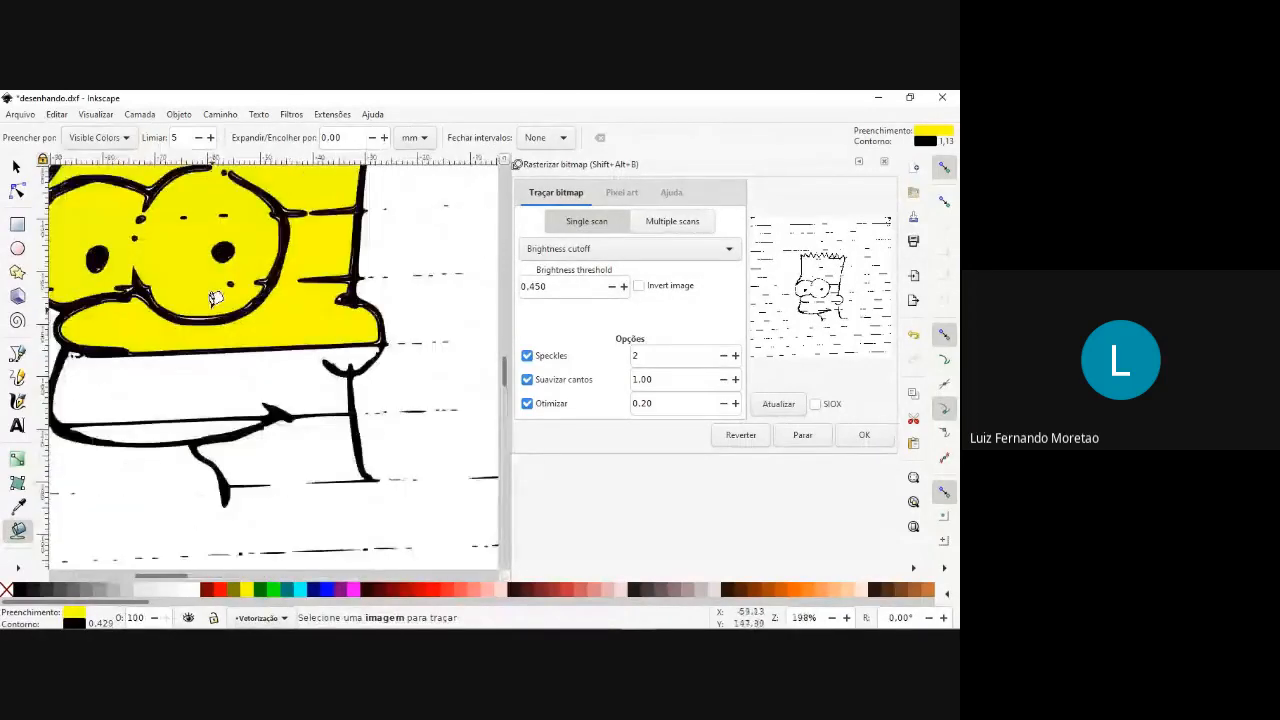
# Bucket-fill the hand-traced head with yellow for comparison with the filled automatic trace, and undo the yellow fills on both versions.
pyautogui.scroll(-4, 214, 289)
pyautogui.scroll(1, 220, 250)
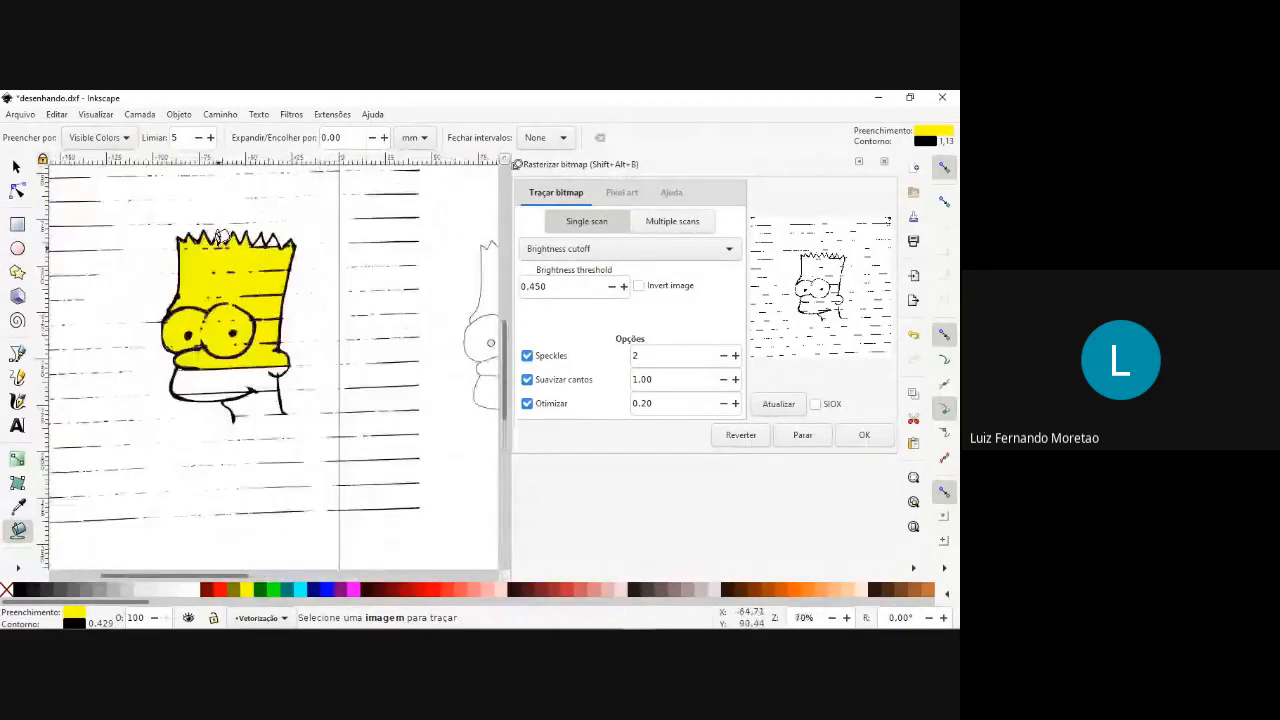
pyautogui.scroll(3, 221, 236)
pyautogui.scroll(-4, 311, 307)
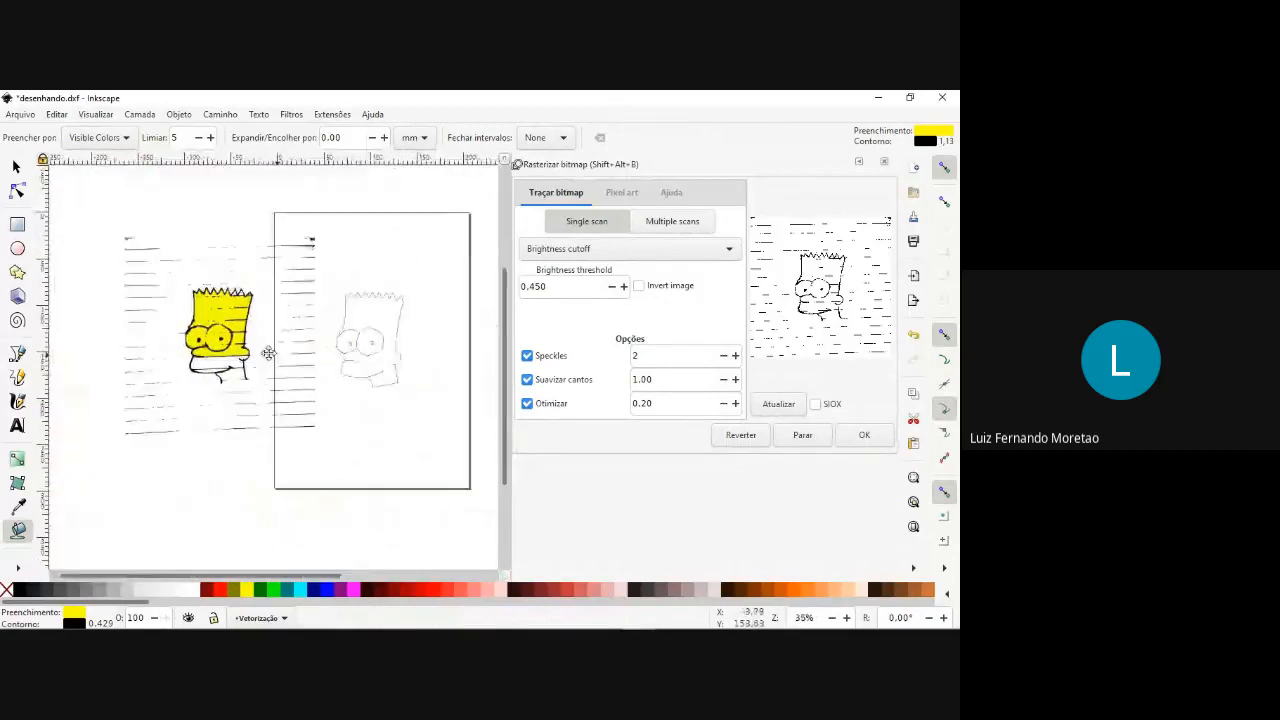
pyautogui.click(268, 307)
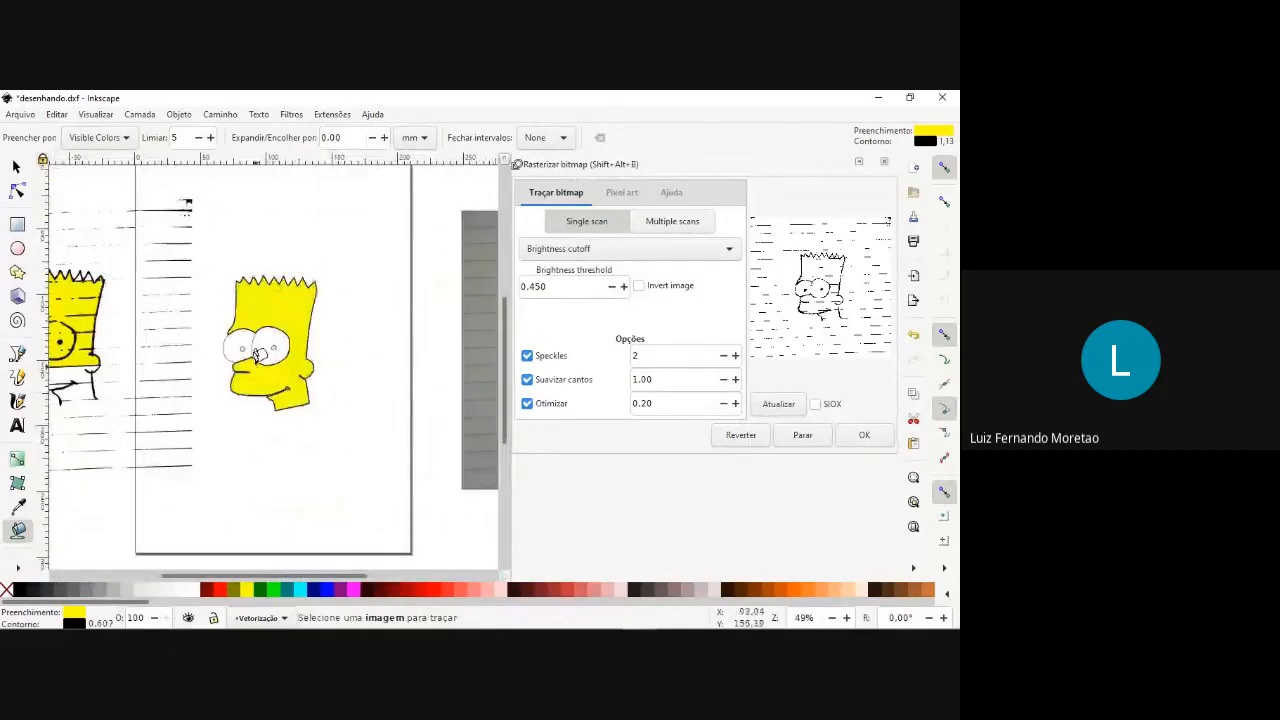
pyautogui.scroll(4, 268, 358)
pyautogui.scroll(-6, 290, 353)
pyautogui.scroll(2, 290, 353)
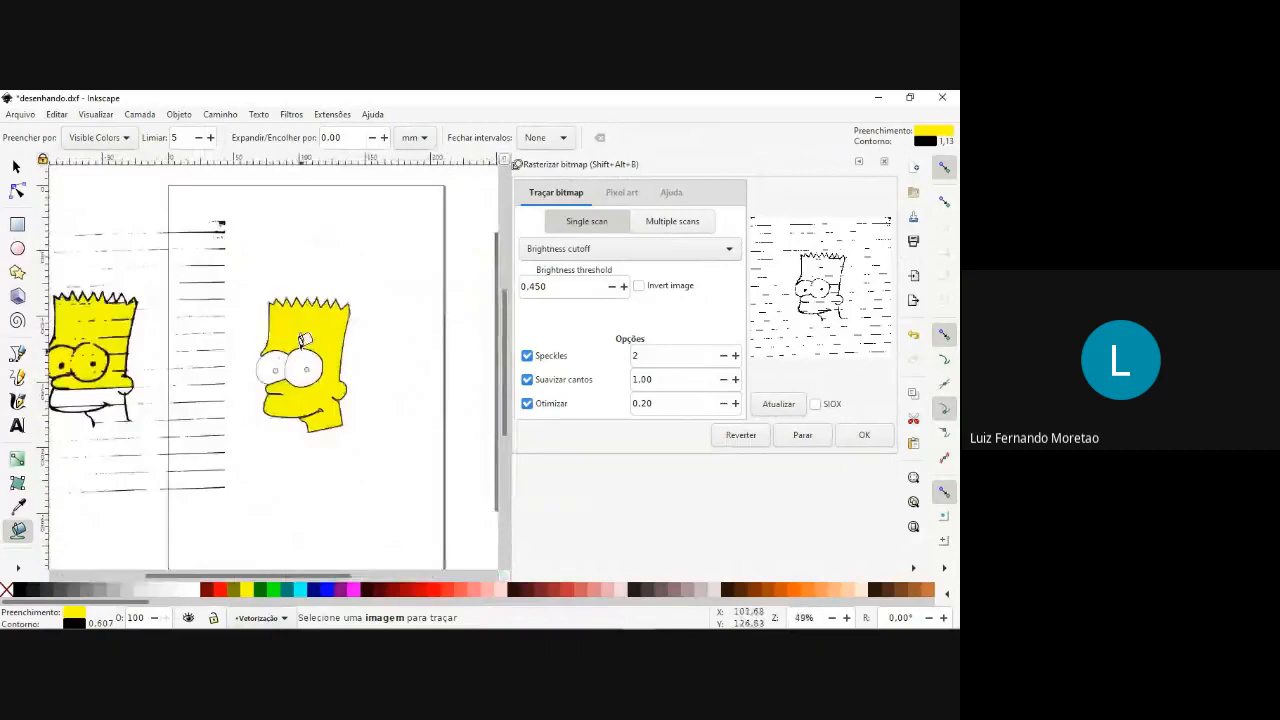
pyautogui.hotkey('ctrl', 'z')
pyautogui.hotkey('ctrl', 'z')
# Delete the automatic trace and the reference photo, leaving the hand-traced outline, and close the bitmap tracing dialog.
pyautogui.scroll(-4, 305, 340)
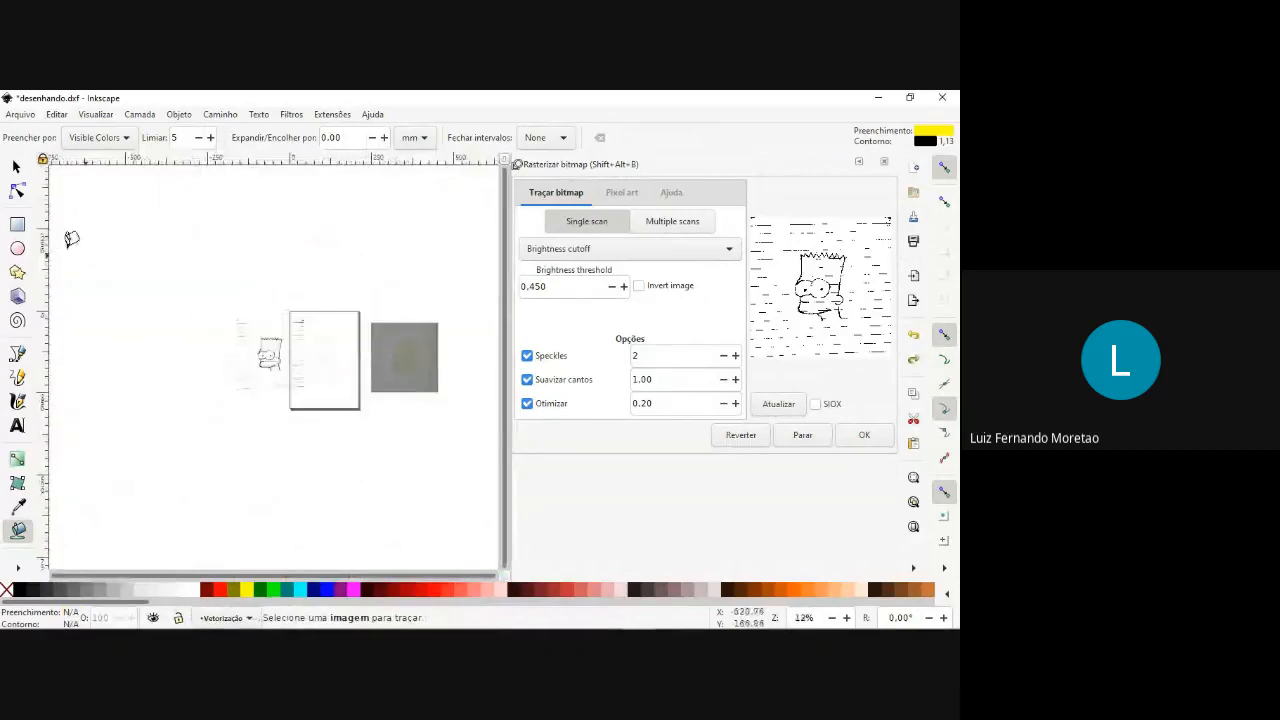
pyautogui.click(16, 167)
pyautogui.moveTo(227, 312)
pyautogui.mouseDown()
pyautogui.moveTo(316, 414)
pyautogui.moveTo(309, 403)
pyautogui.mouseUp()
pyautogui.press('Delete')
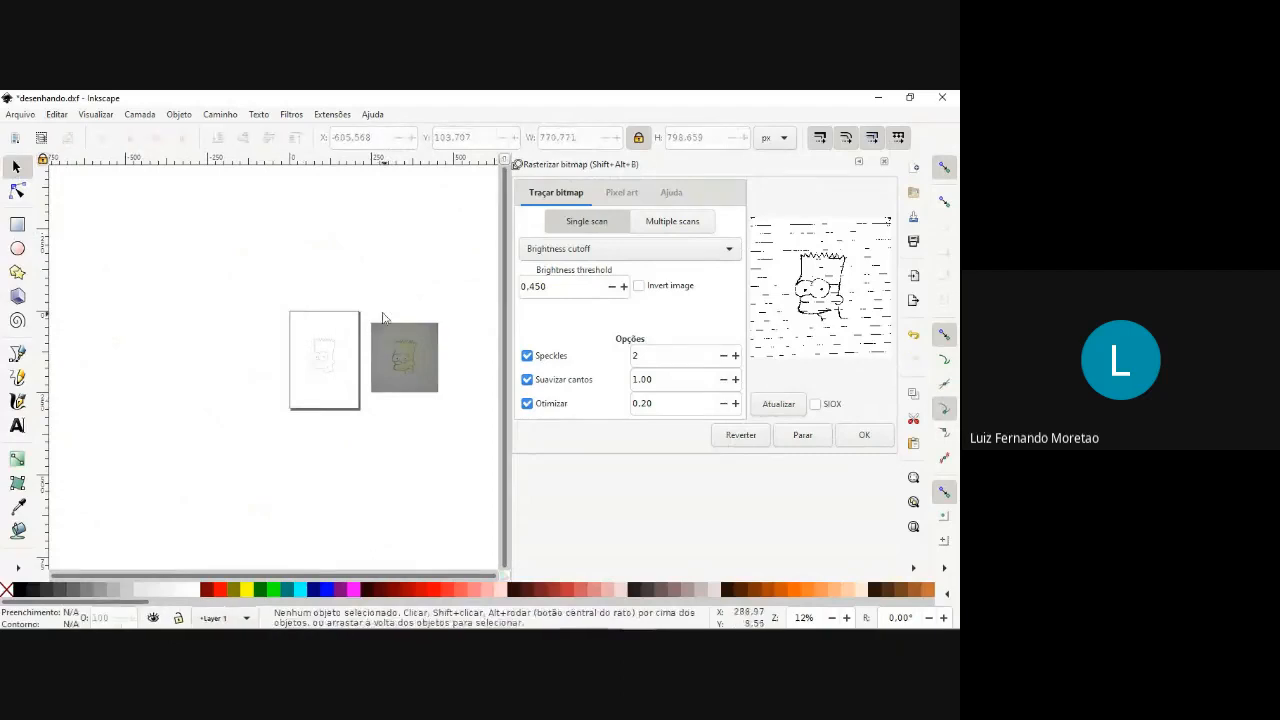
pyautogui.moveTo(360, 312); pyautogui.dragTo(454, 406)
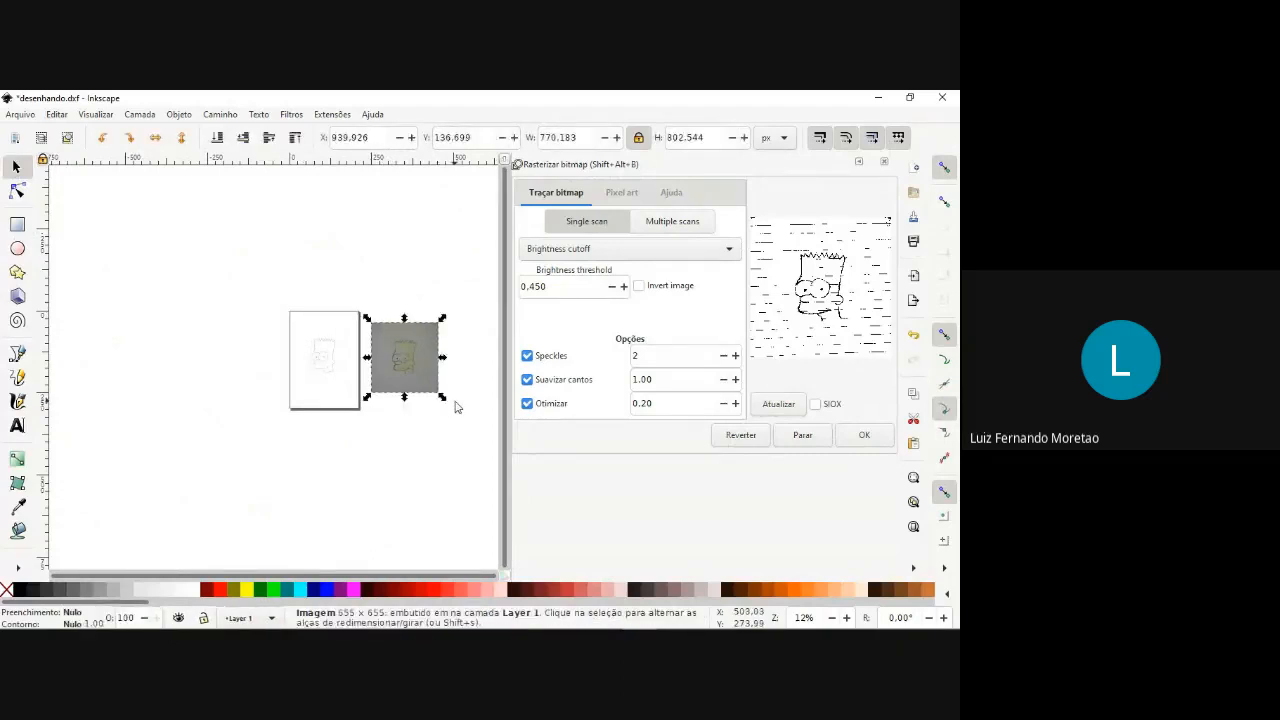
pyautogui.press('Delete')
pyautogui.scroll(3, 305, 331)
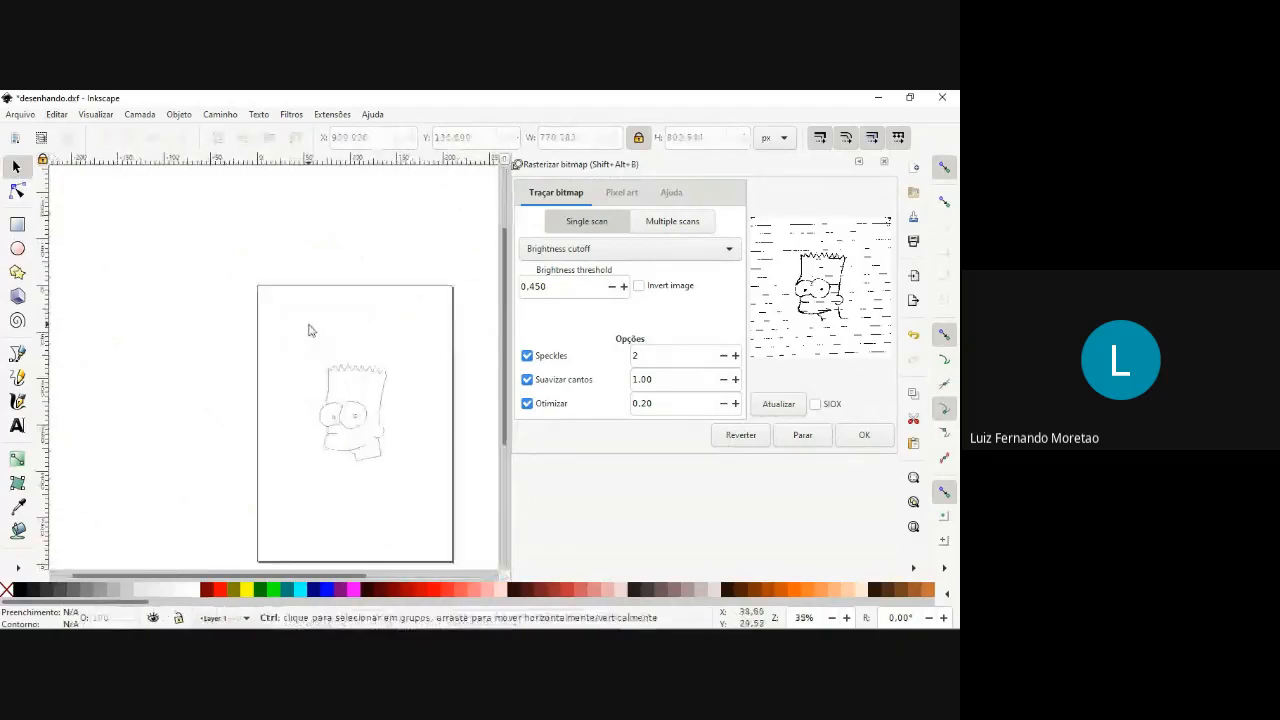
pyautogui.click(883, 161)
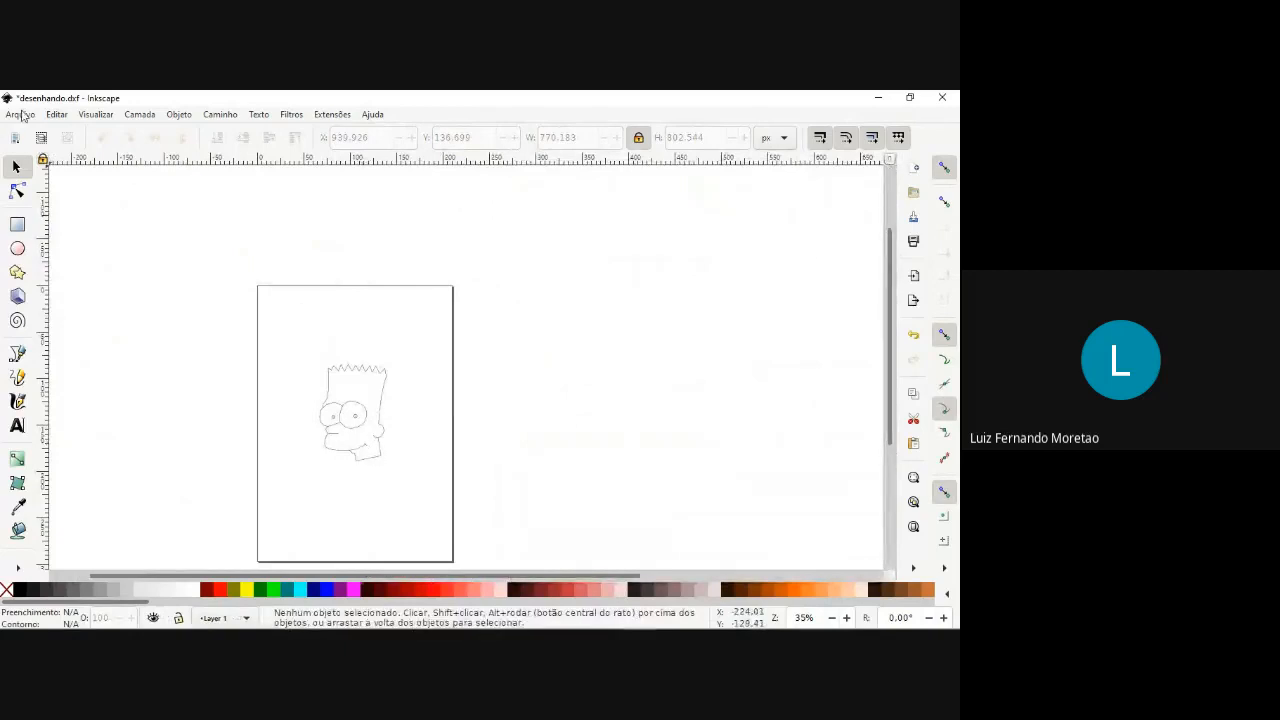
# Save the outline as "desenhando 2" on the desktop in Desktop Cutting Plotter (AutoCAD DXF R14) format.
pyautogui.click(21, 116)
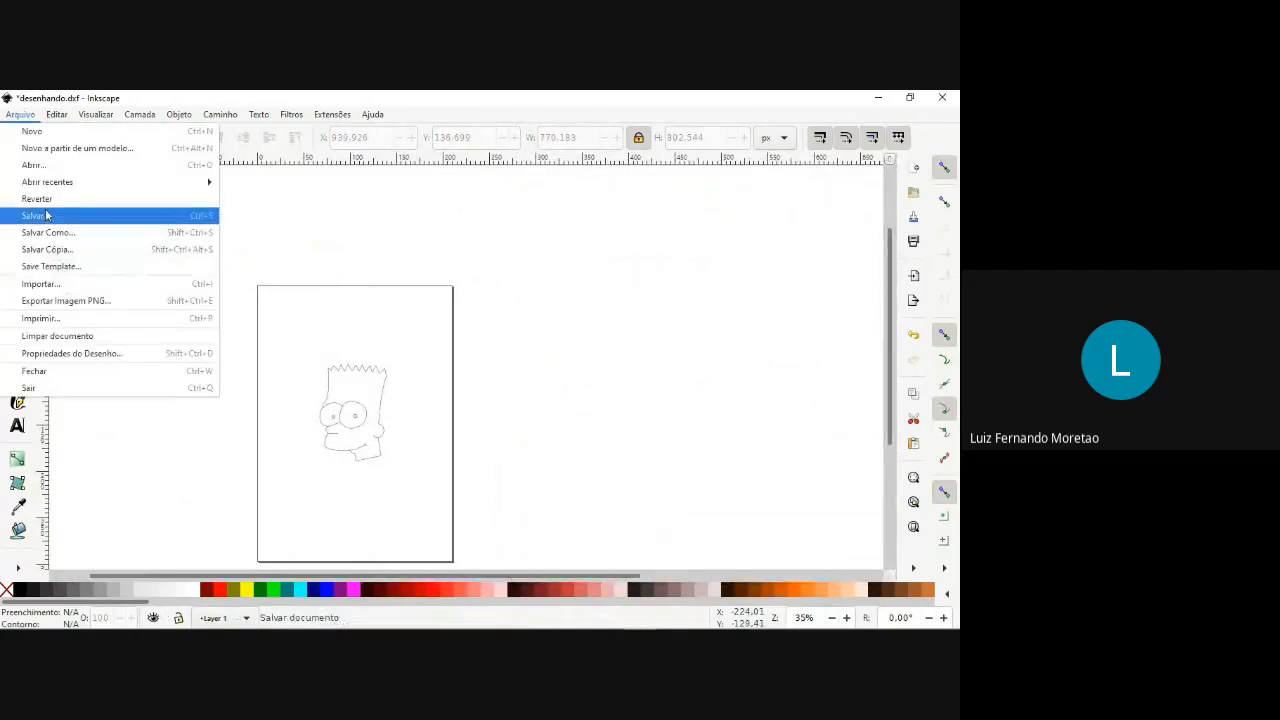
pyautogui.click(61, 237)
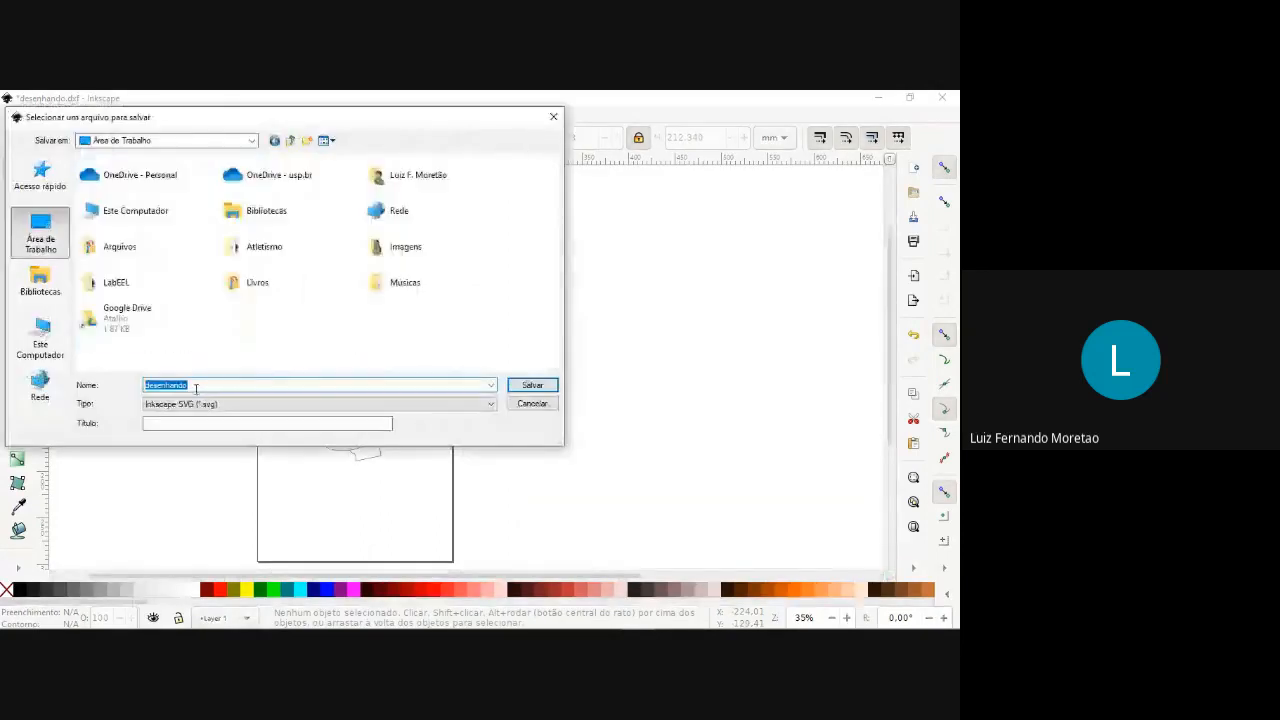
pyautogui.click(270, 404)
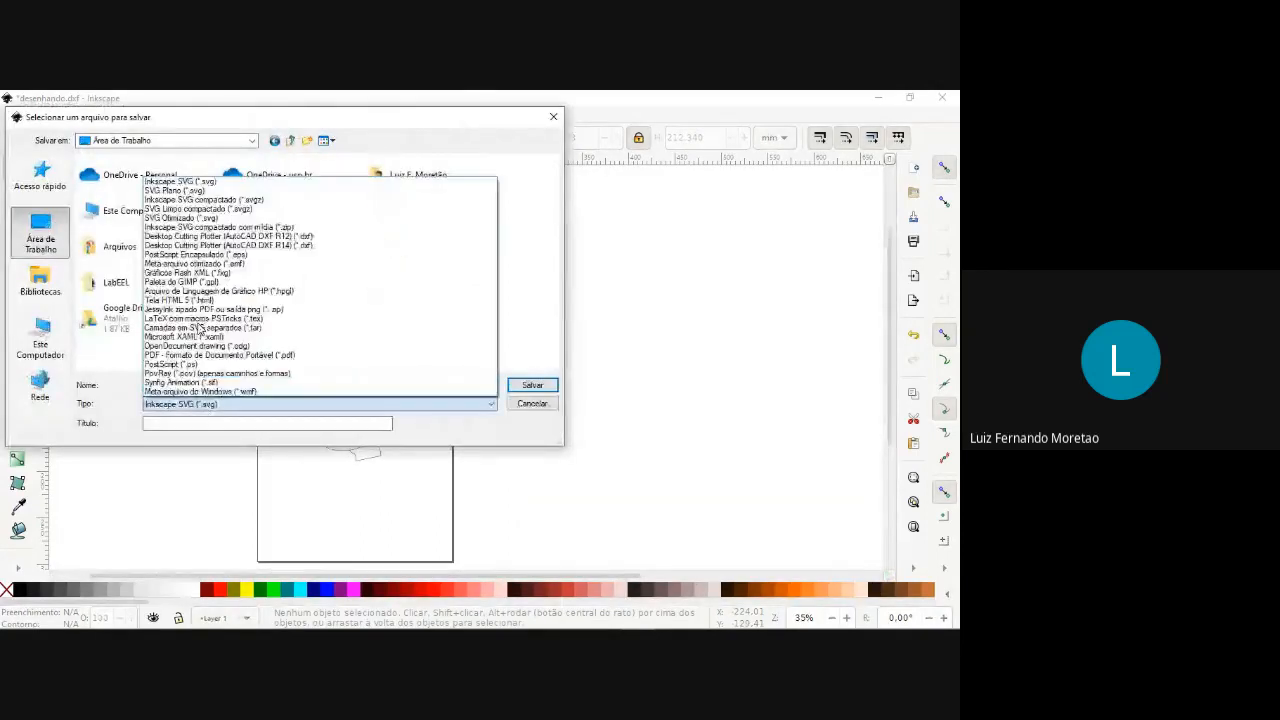
pyautogui.click(258, 245)
pyautogui.click(198, 386)
pyautogui.write('2')
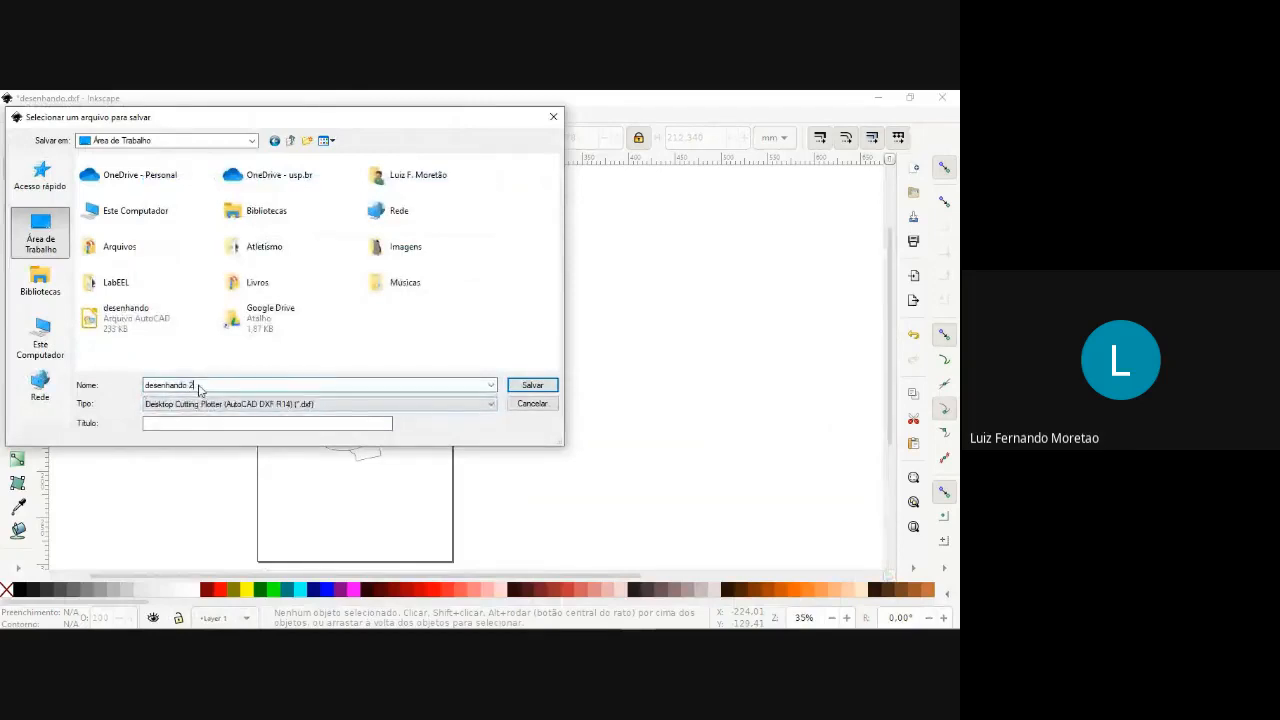
pyautogui.press('Return')
pyautogui.click(594, 494)
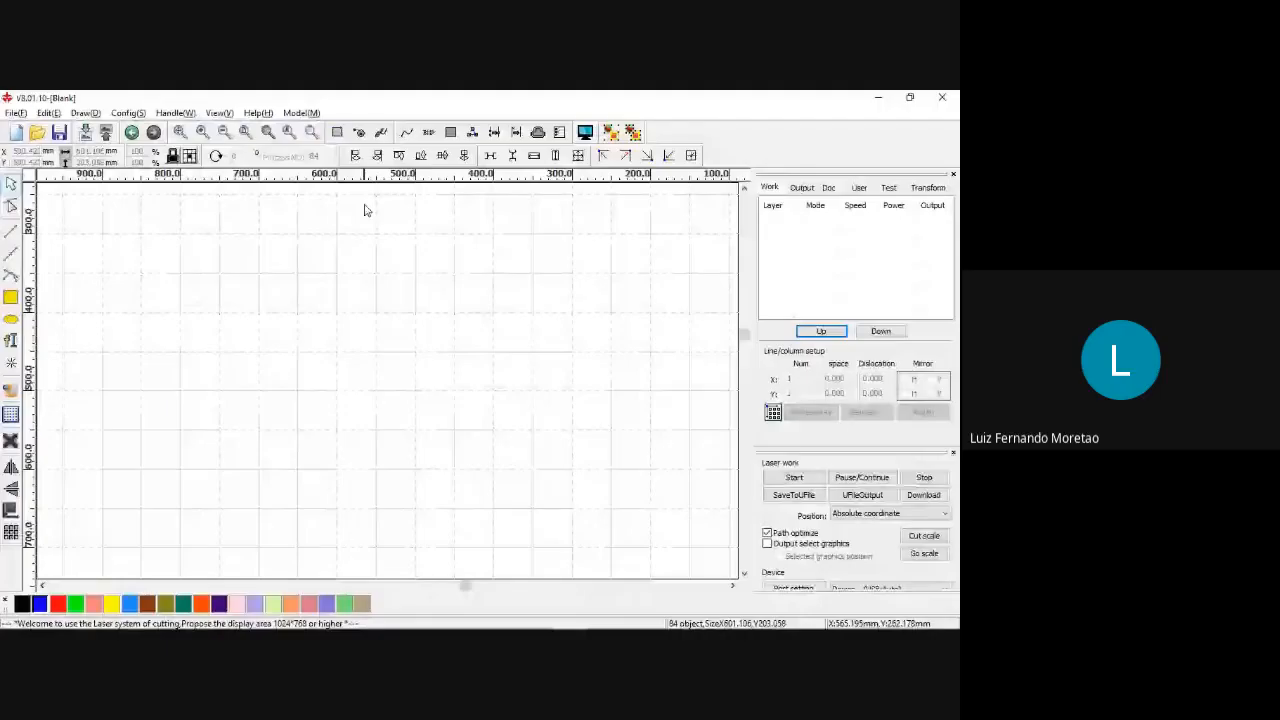
# Switch to RDWorks, import the "desenhando 2" DXF drawing from the desktop, and deselect it.
pyautogui.click(15, 112)
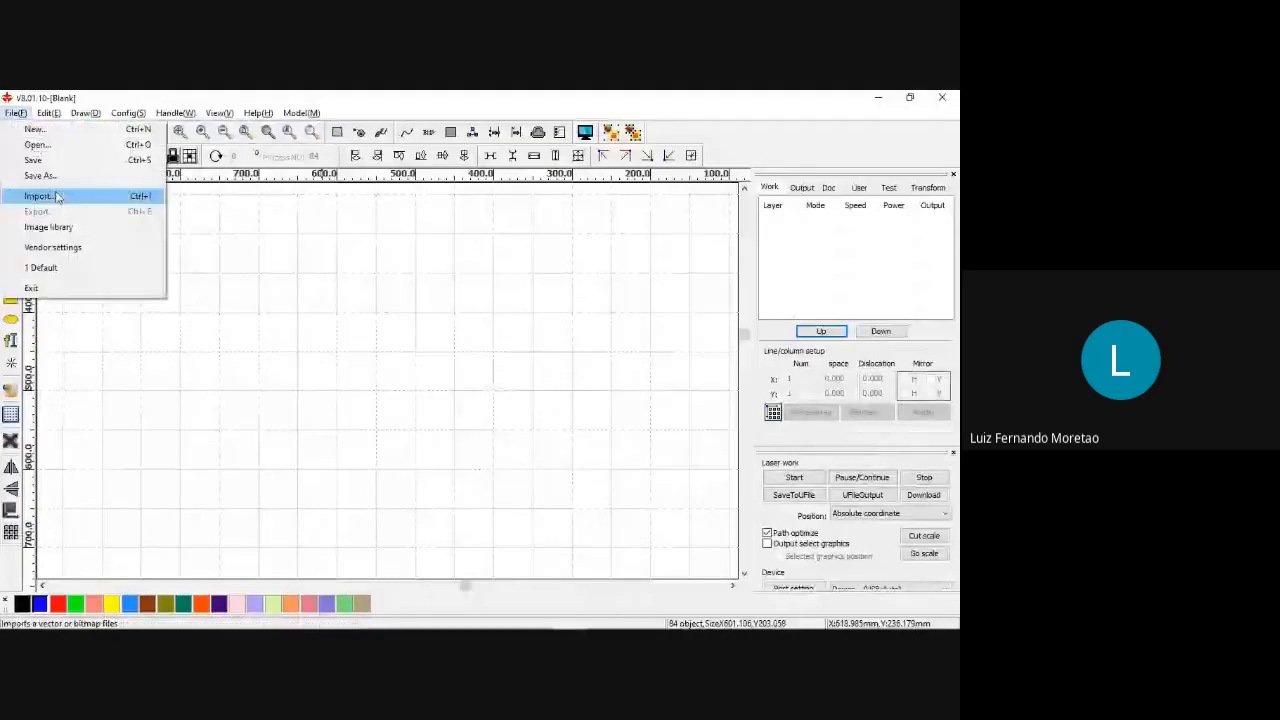
pyautogui.click(38, 196)
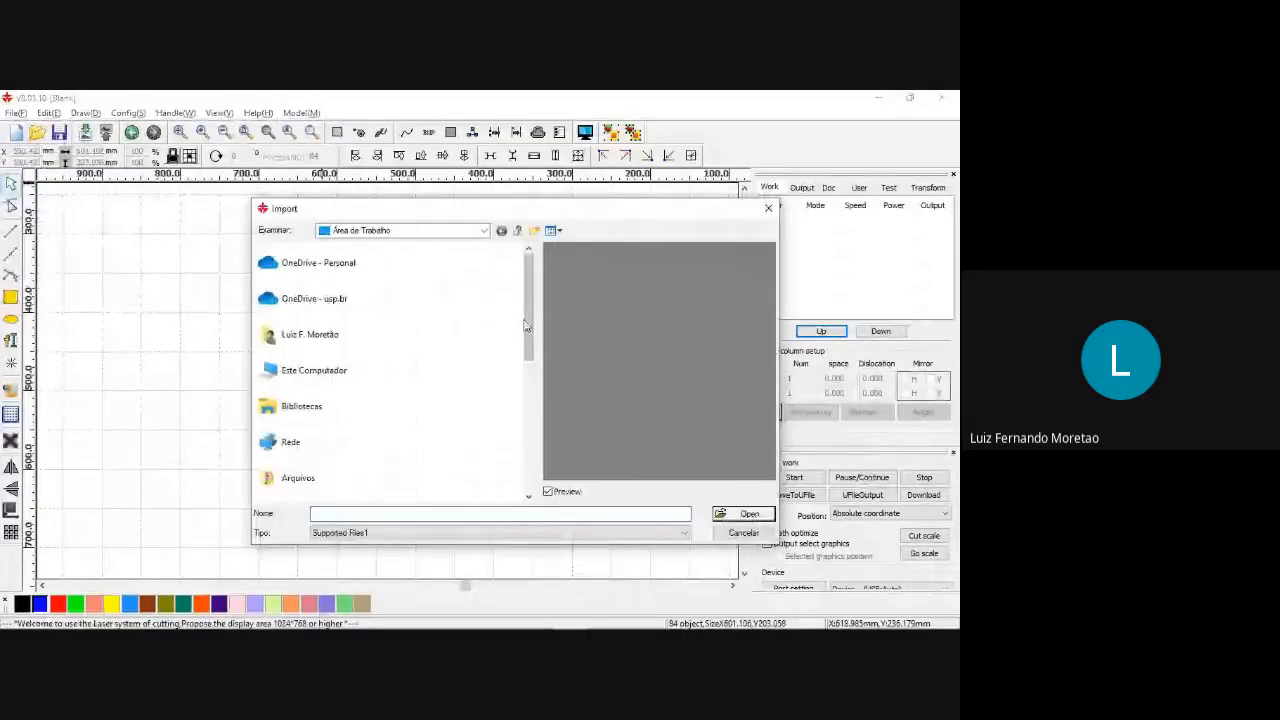
pyautogui.scroll(-4, 348, 390)
pyautogui.doubleClick(348, 390)
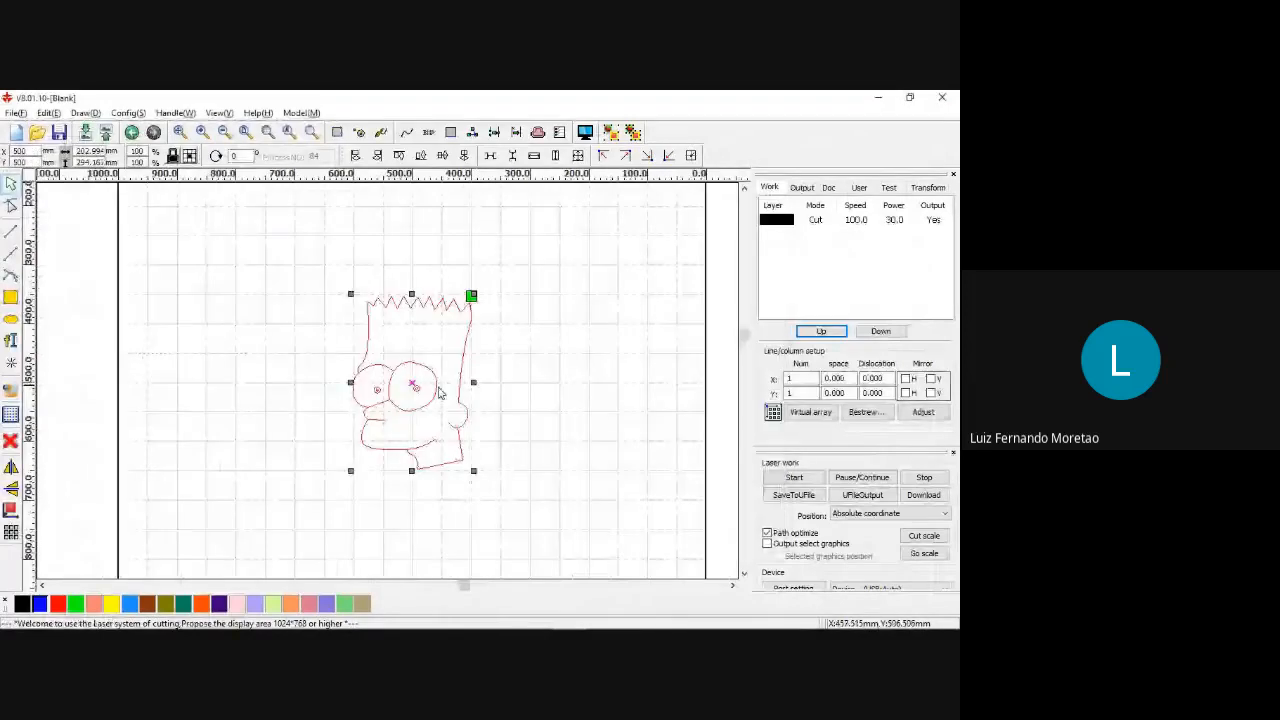
pyautogui.click(438, 393)
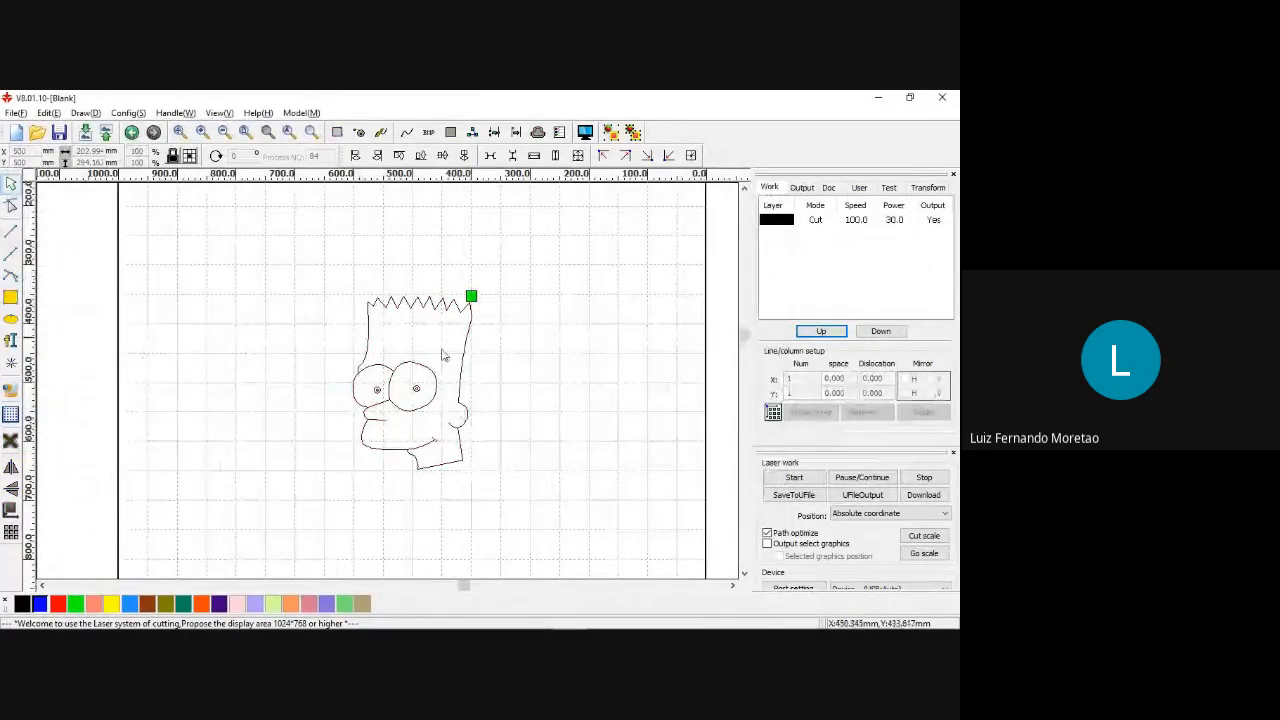
# Assign the outer contour of the Bart head to the red layer.
pyautogui.scroll(2, 464, 430)
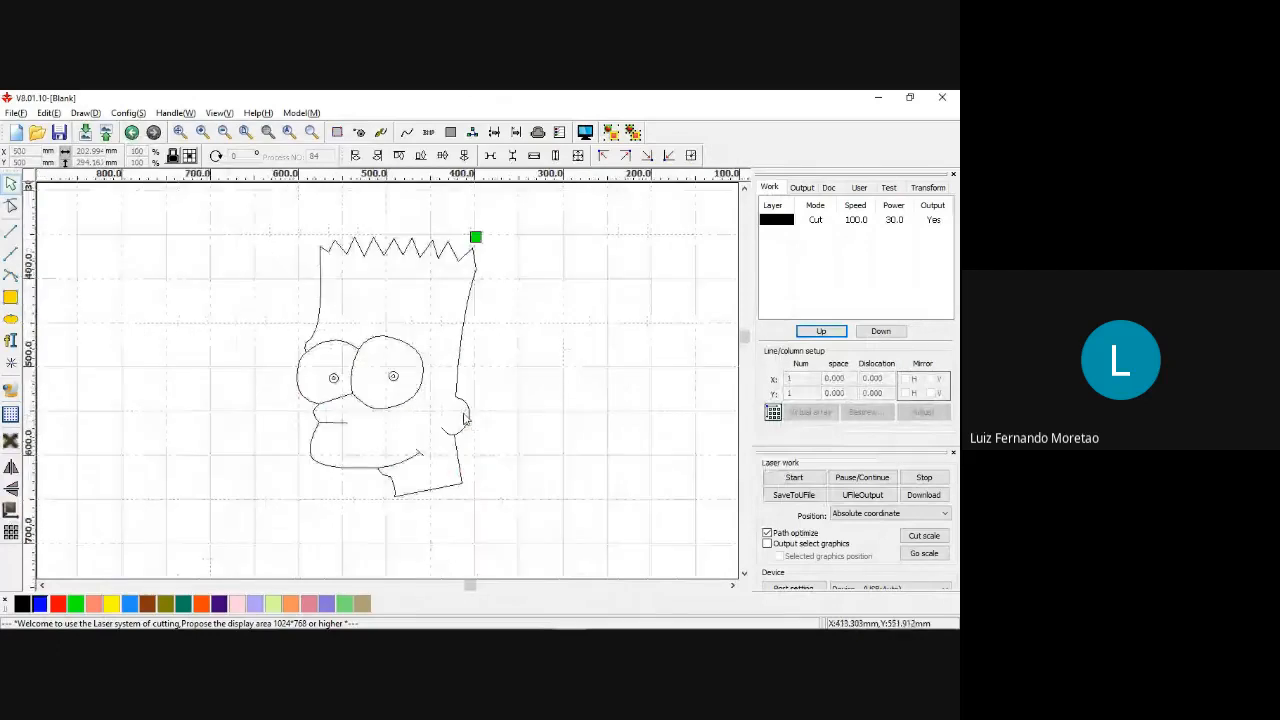
pyautogui.click(460, 376)
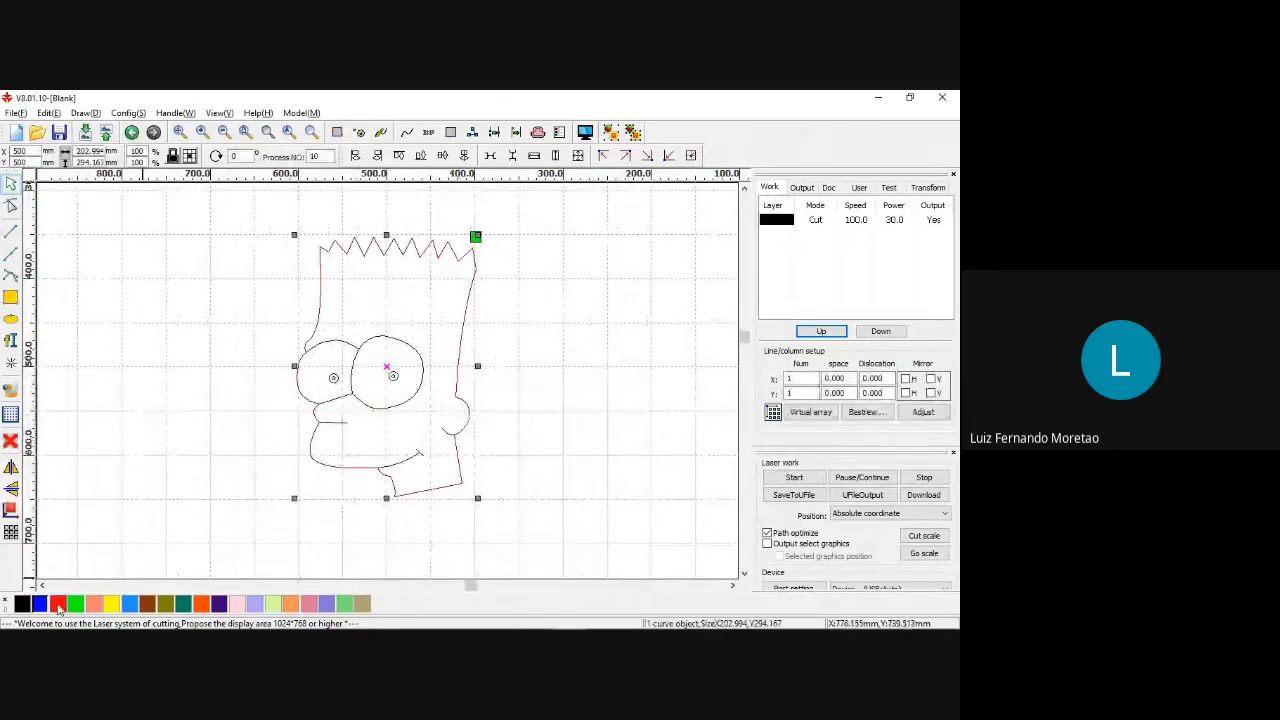
pyautogui.click(58, 604)
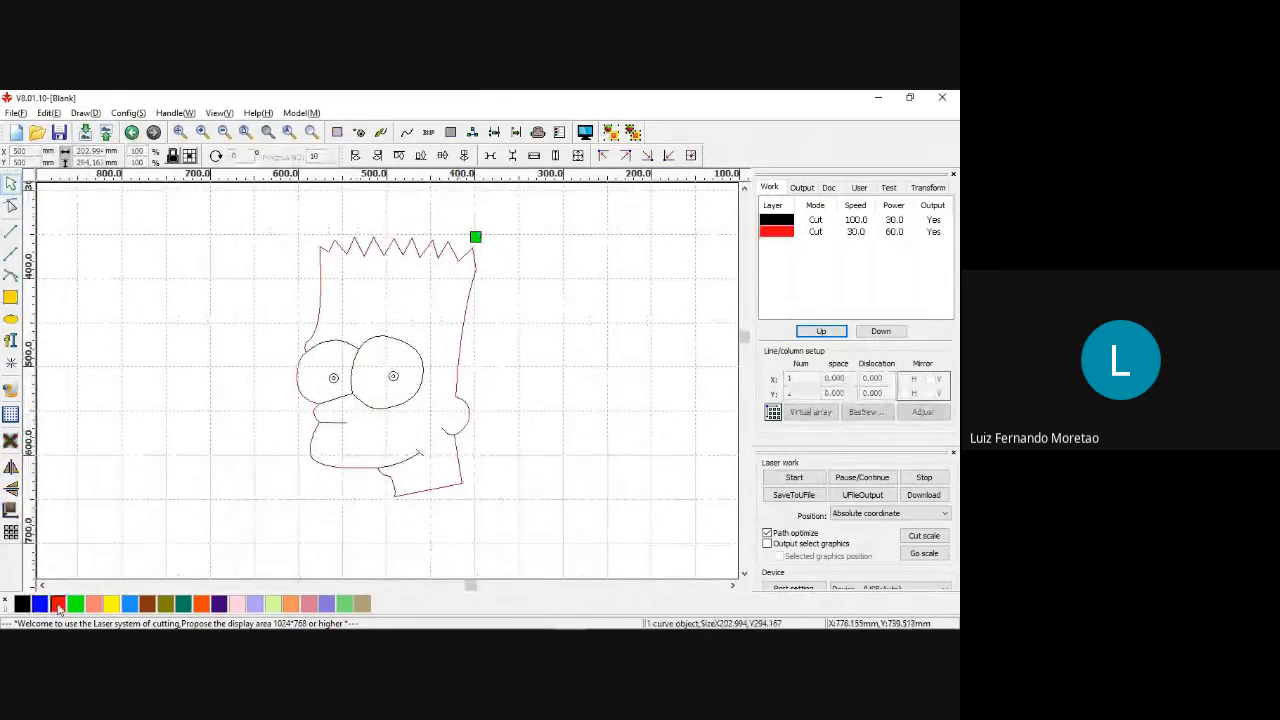
# Select the inner eye, mouth and ear lines together and assign them to the blue layer.
pyautogui.click(400, 344)
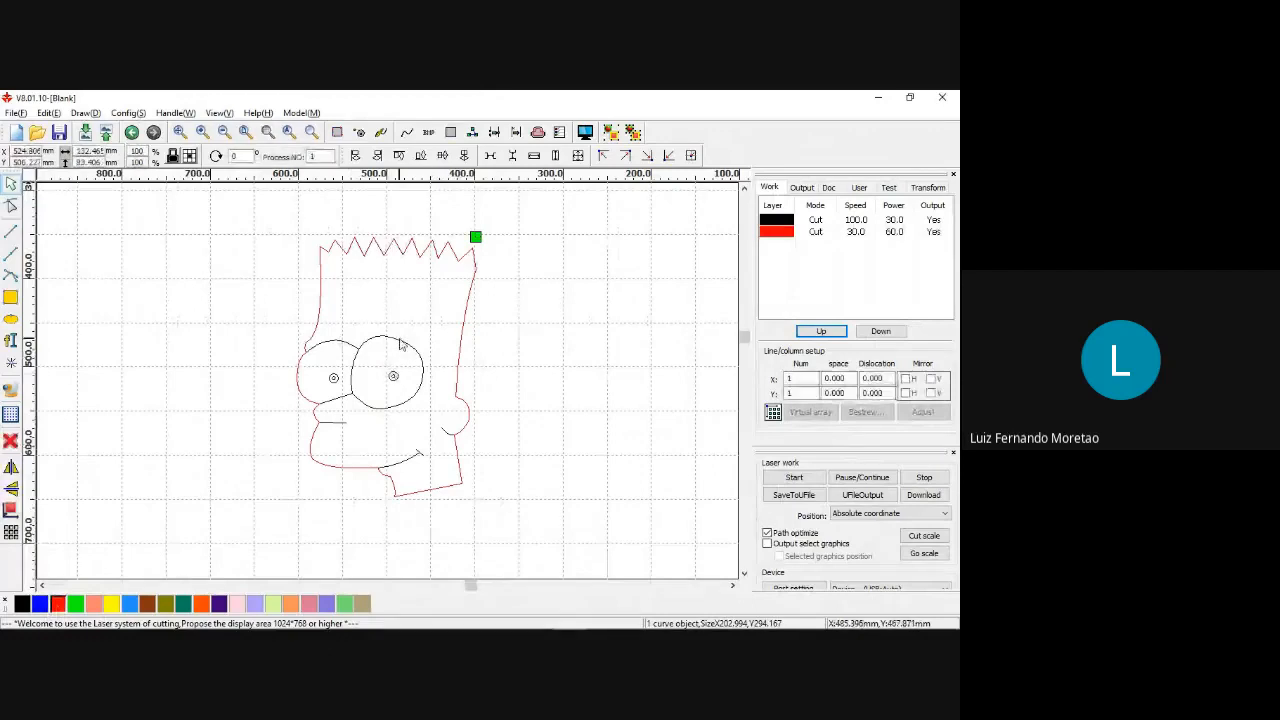
pyautogui.keyDown('shift'); pyautogui.click(340, 428); pyautogui.keyUp('shift')
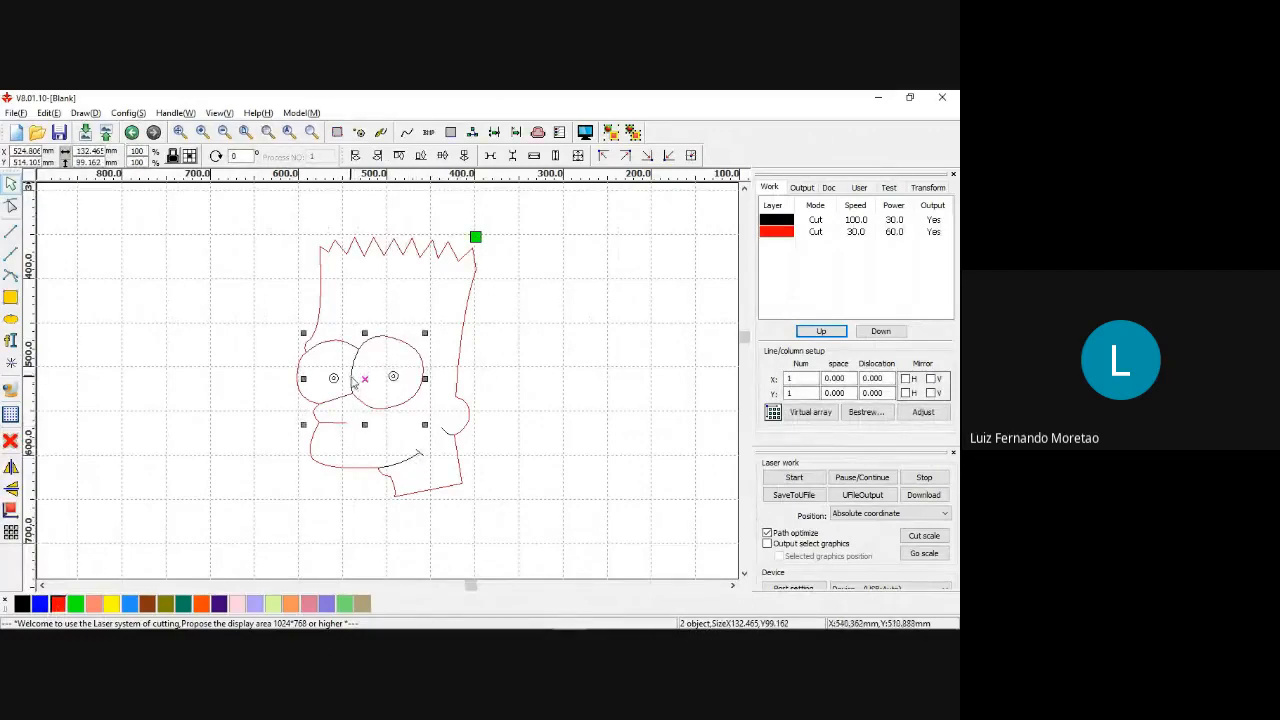
pyautogui.keyDown('shift'); pyautogui.click(418, 456); pyautogui.keyUp('shift')
pyautogui.keyDown('shift'); pyautogui.click(441, 428); pyautogui.keyUp('shift')
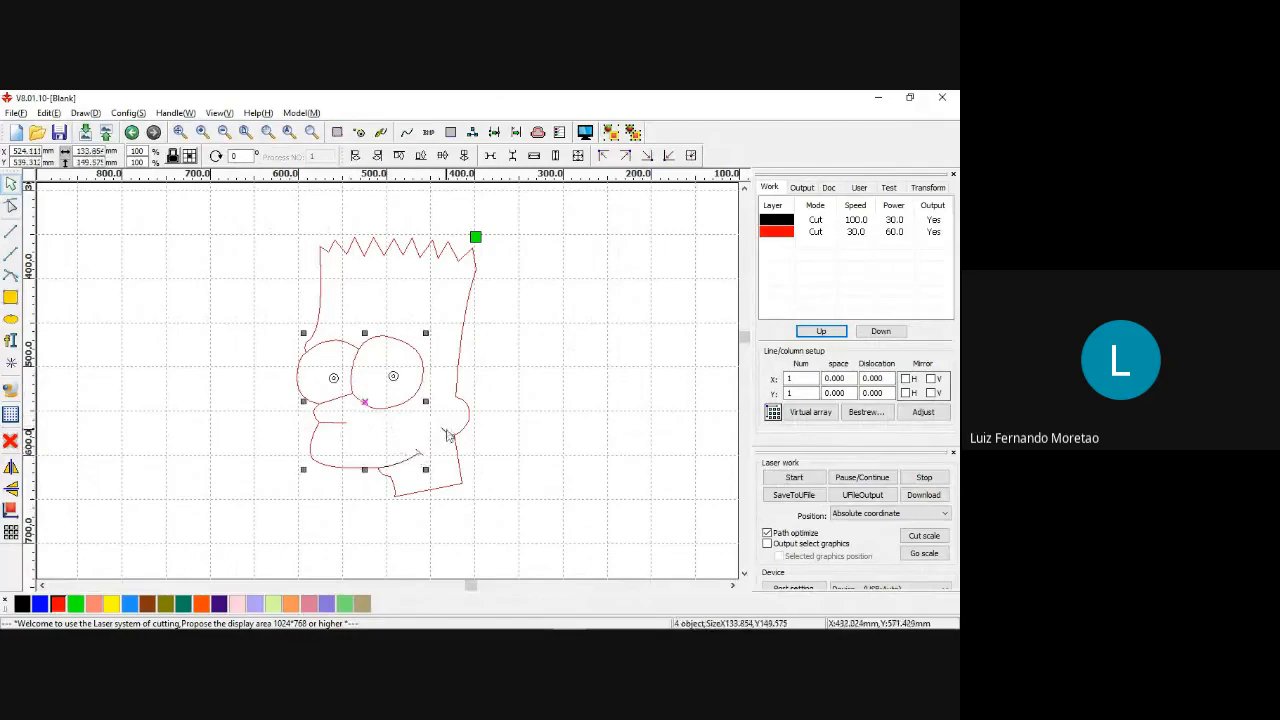
pyautogui.keyDown('shift'); pyautogui.click(447, 435); pyautogui.keyUp('shift')
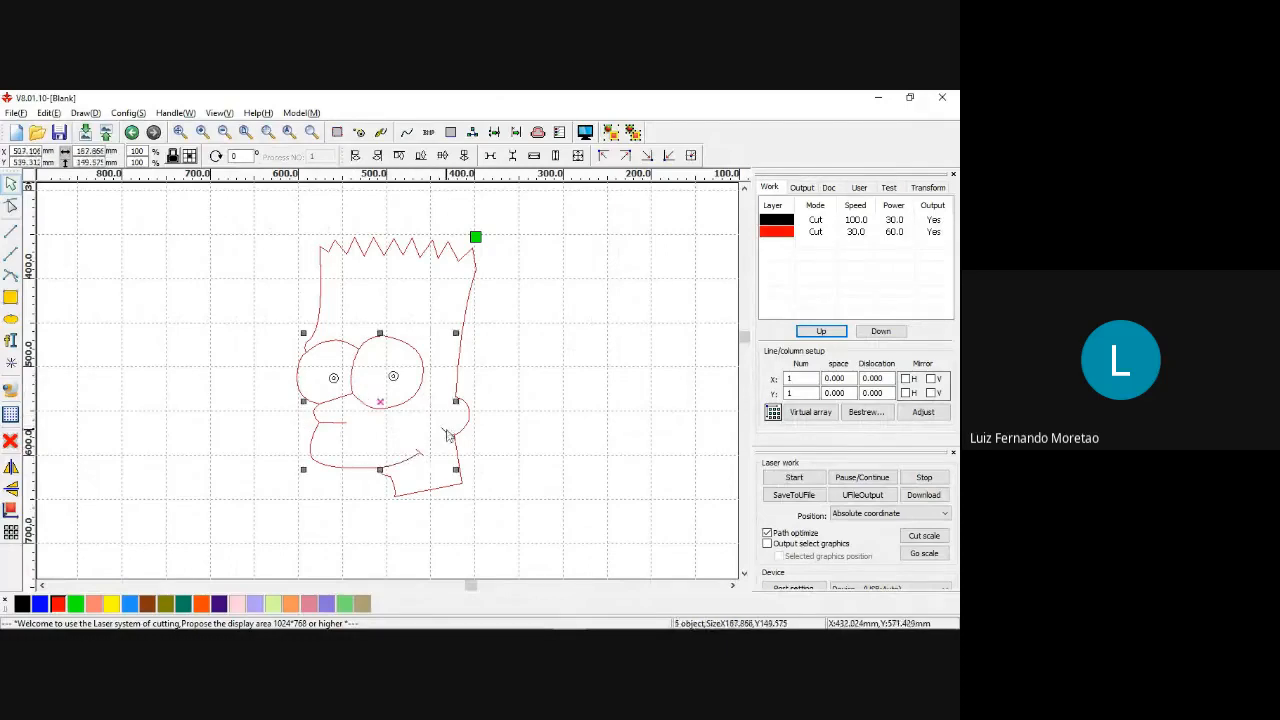
pyautogui.click(41, 604)
# Select the circles of both pupils and assign them to the green layer.
pyautogui.scroll(2, 385, 378)
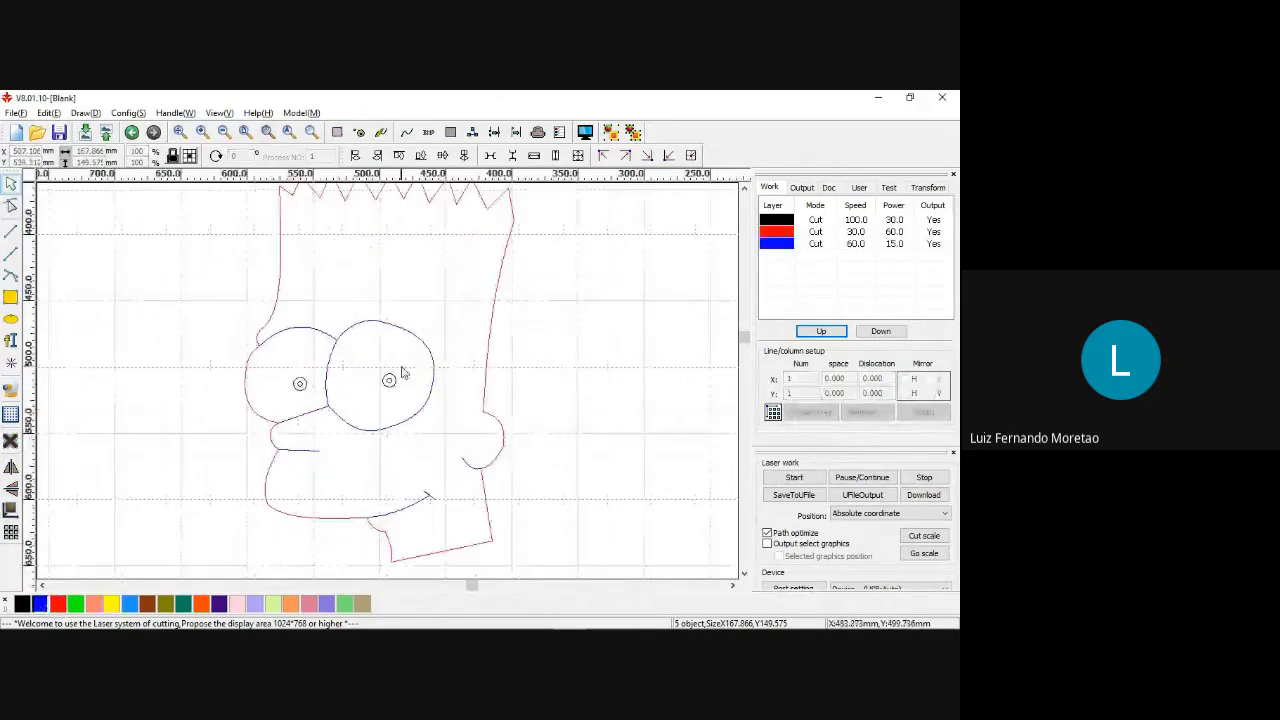
pyautogui.scroll(2, 401, 372)
pyautogui.moveTo(211, 374); pyautogui.dragTo(410, 420)
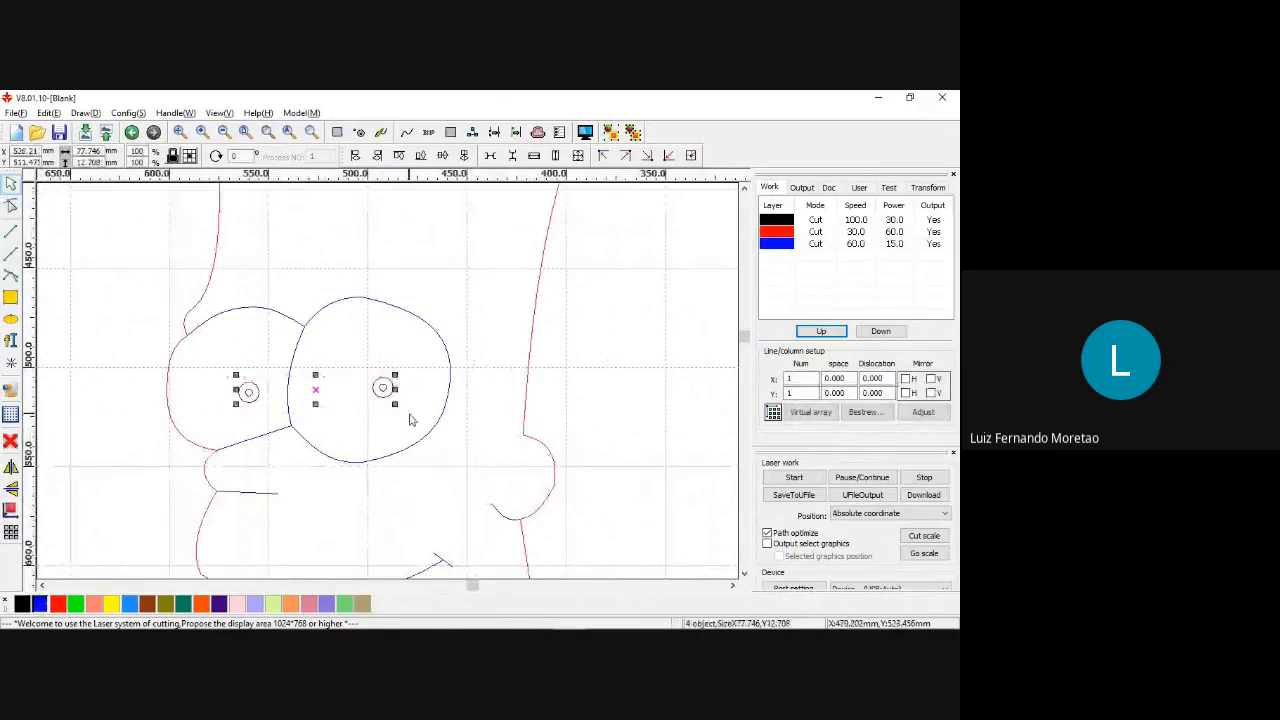
pyautogui.click(75, 604)
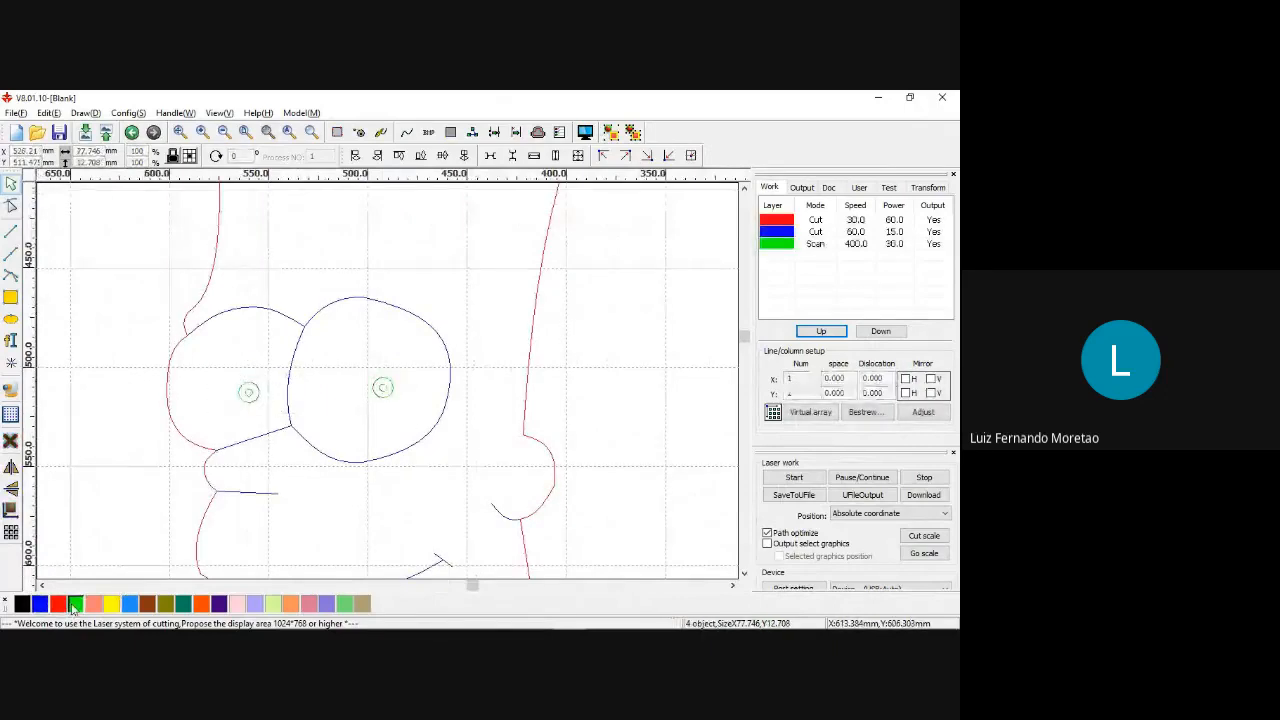
# Reorder the layers so the green Scan layer runs first, blue Cut second and red Cut last.
pyautogui.click(815, 245)
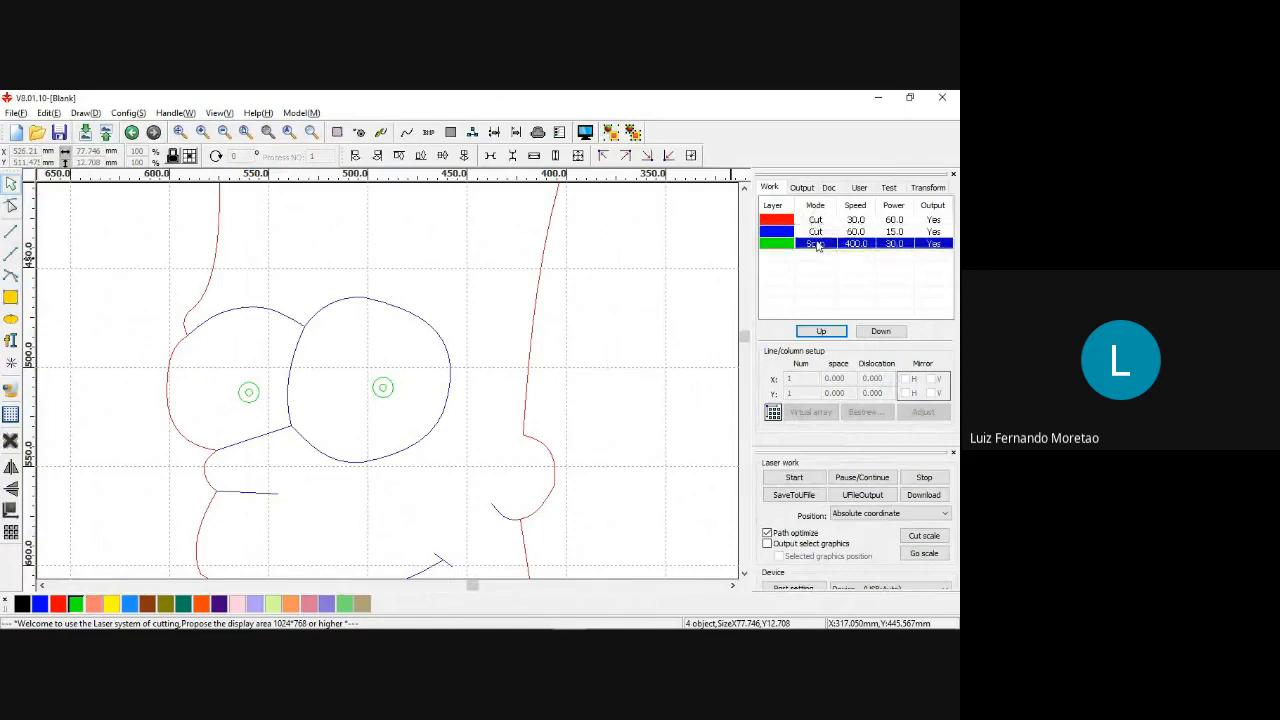
pyautogui.moveTo(815, 221); pyautogui.dragTo(822, 246)
pyautogui.click(817, 222)
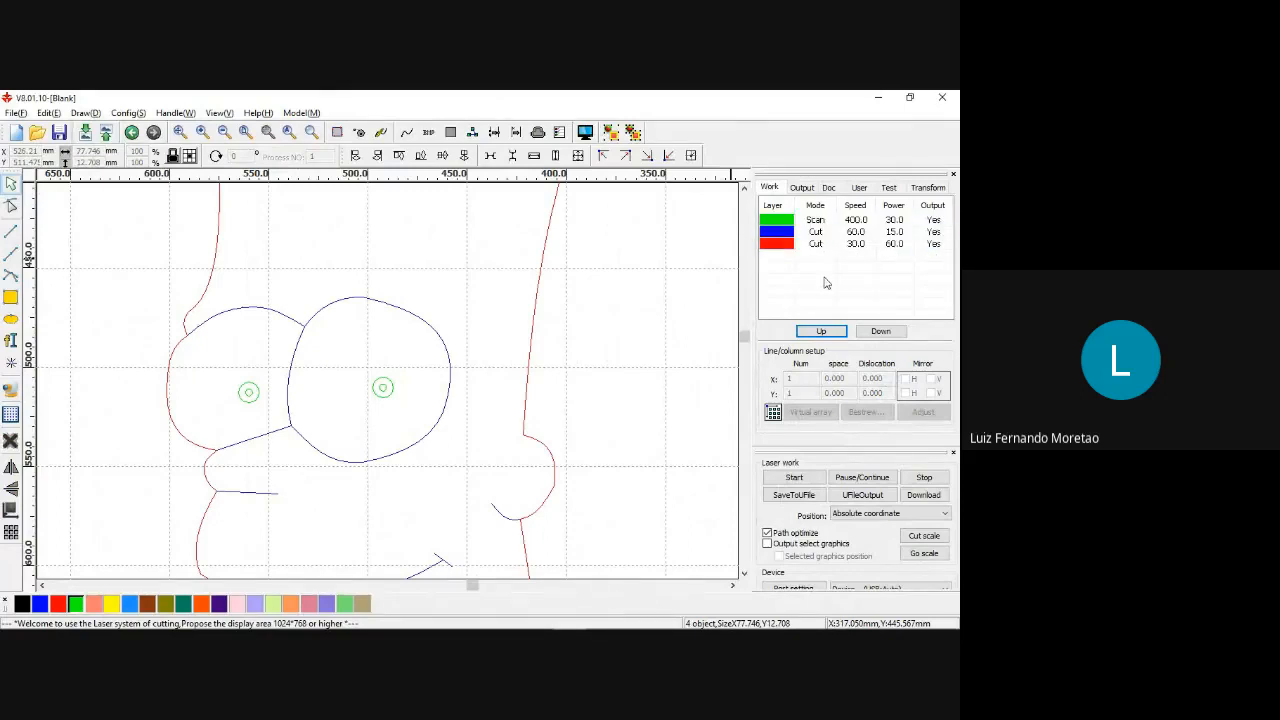
# Open the job preview, run the simulation of the Bart head, and set the simulation speed to 1.0.
pyautogui.scroll(-3, 590, 362)
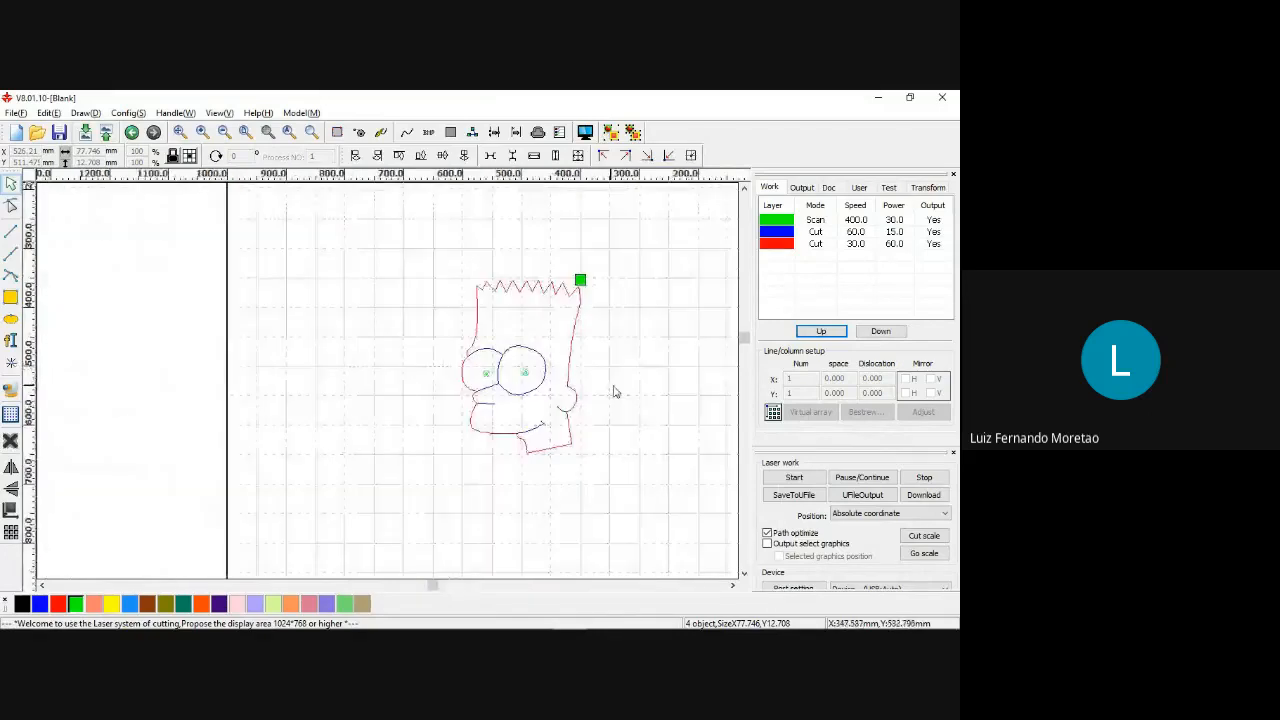
pyautogui.scroll(1, 614, 392)
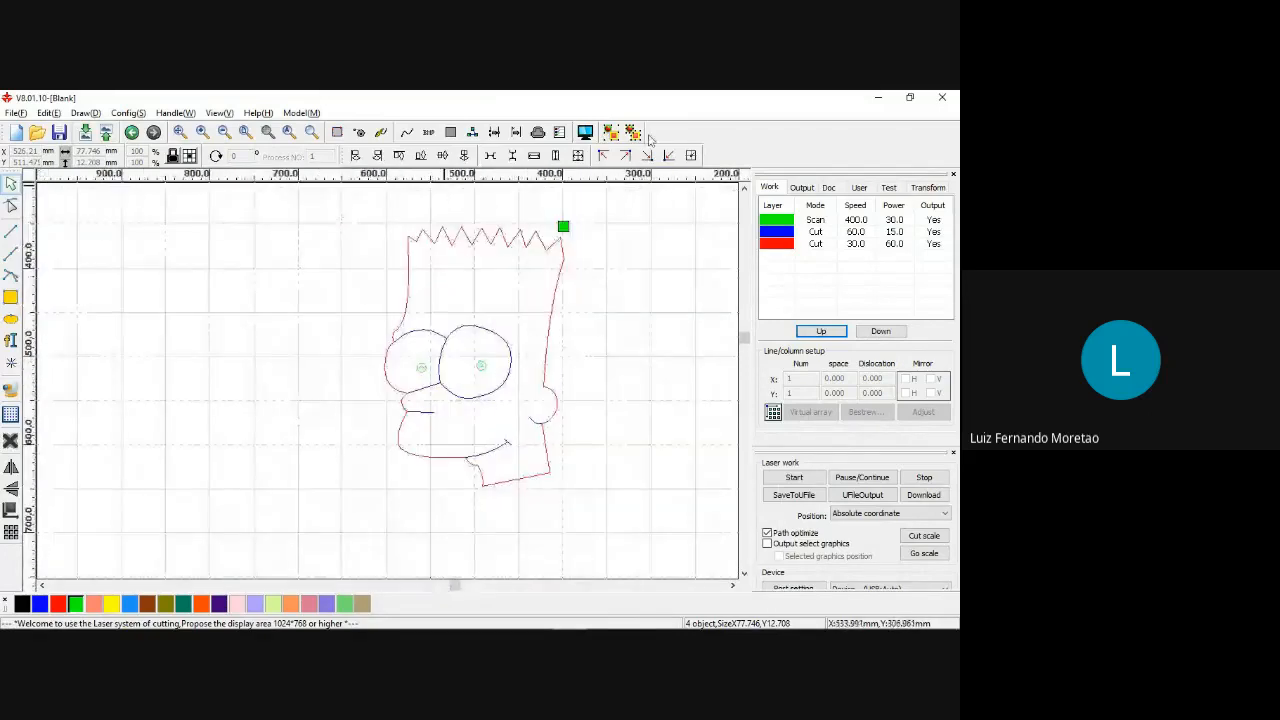
pyautogui.click(586, 133)
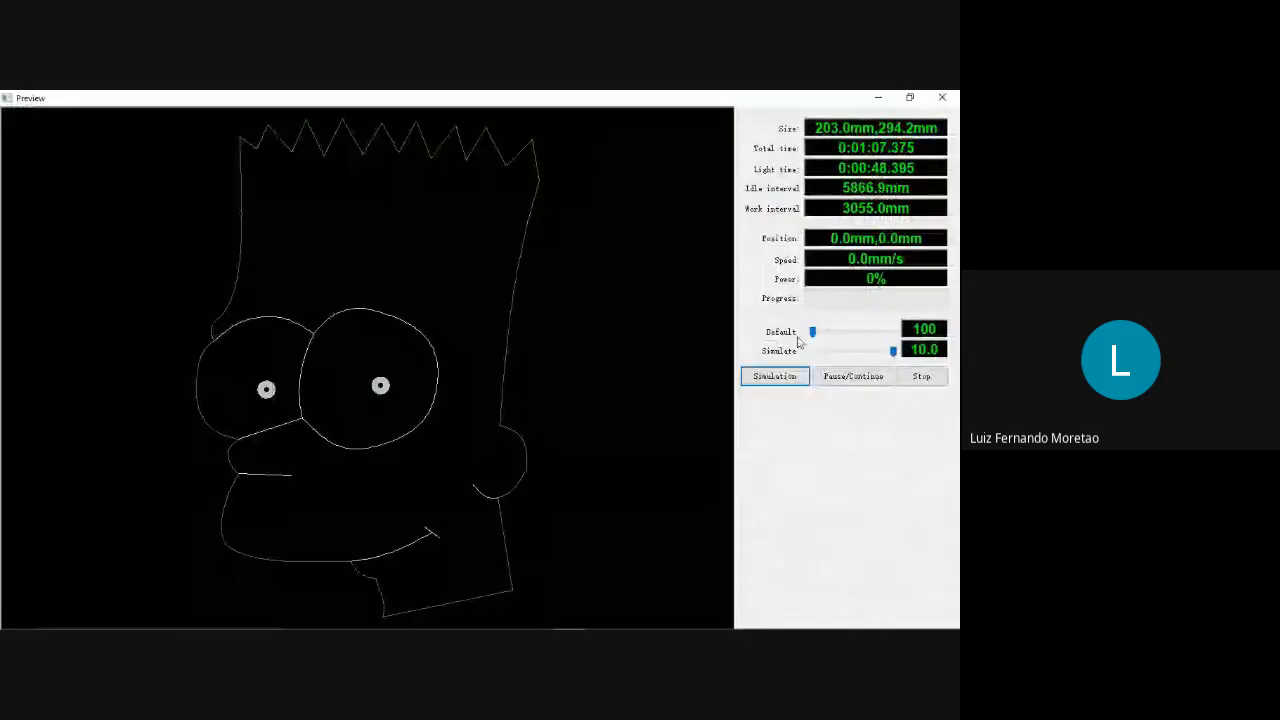
pyautogui.click(790, 375)
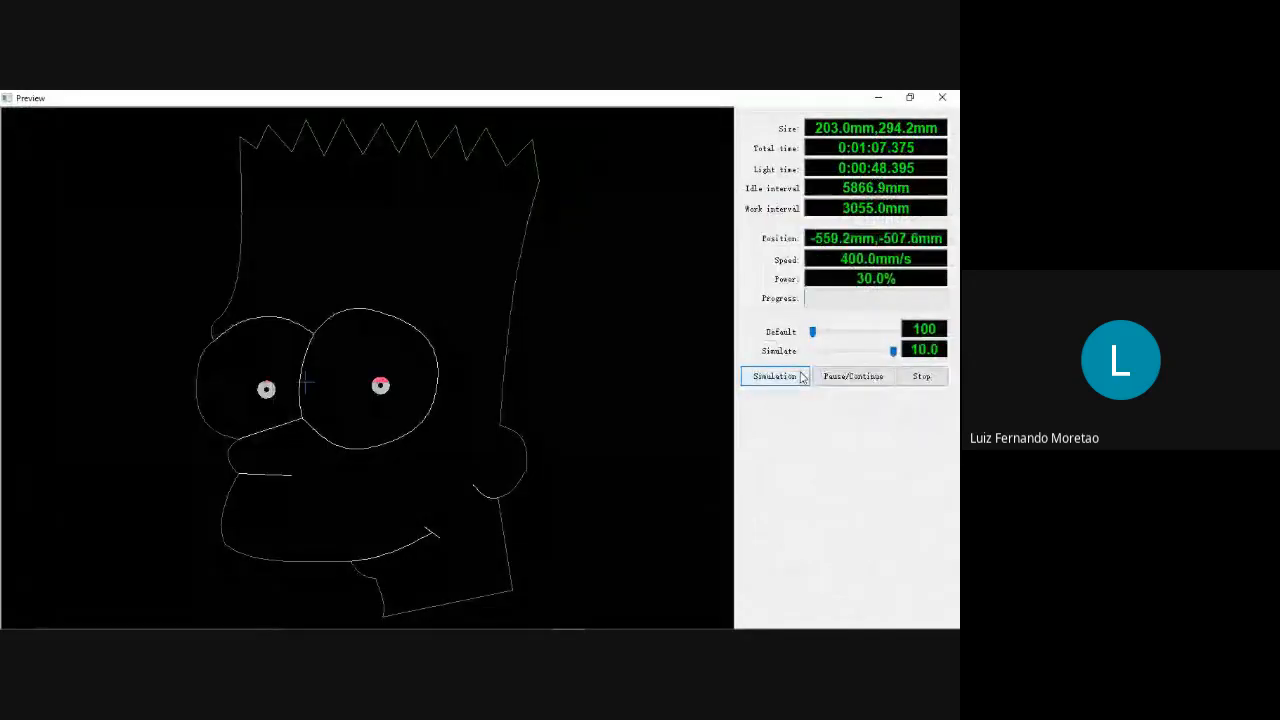
pyautogui.moveTo(887, 351); pyautogui.dragTo(848, 351)
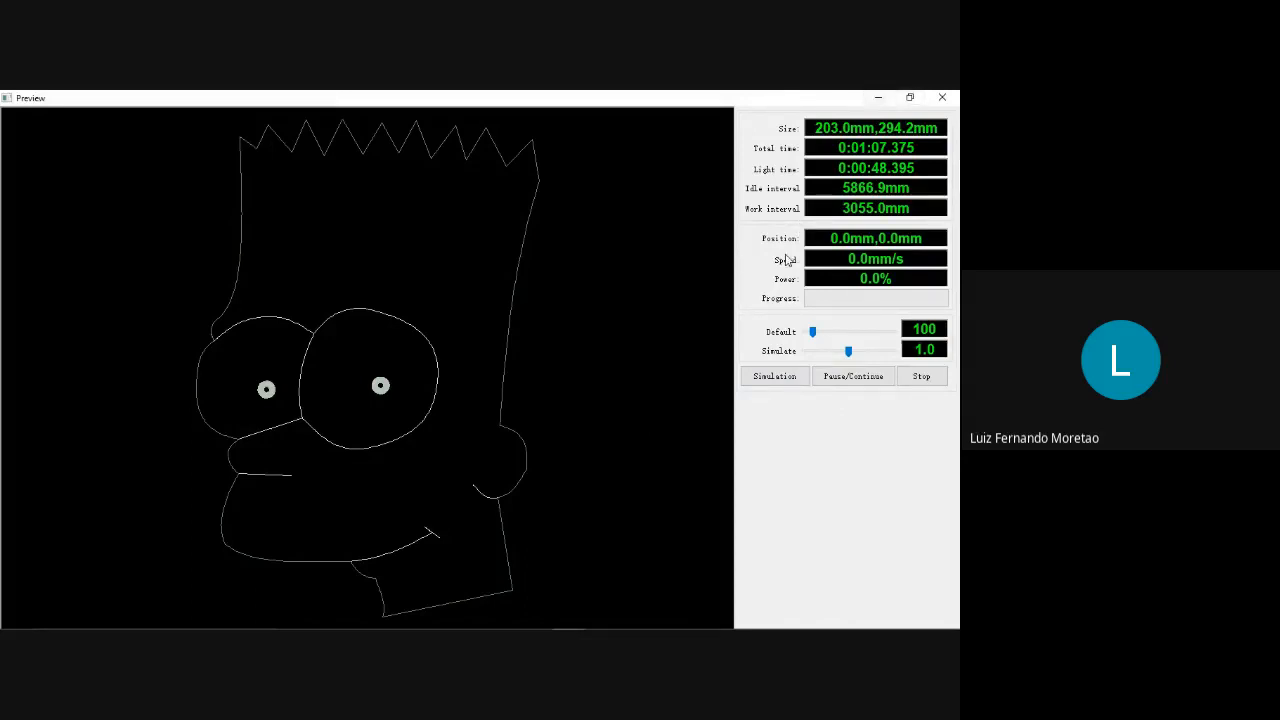
# Switch to Chrome, leave full-screen mode, open the Gmail inbox in a new tab and open the "Fotos Corte Laser" message.
pyautogui.moveTo(600, 628)
pyautogui.moveTo(537, 618)
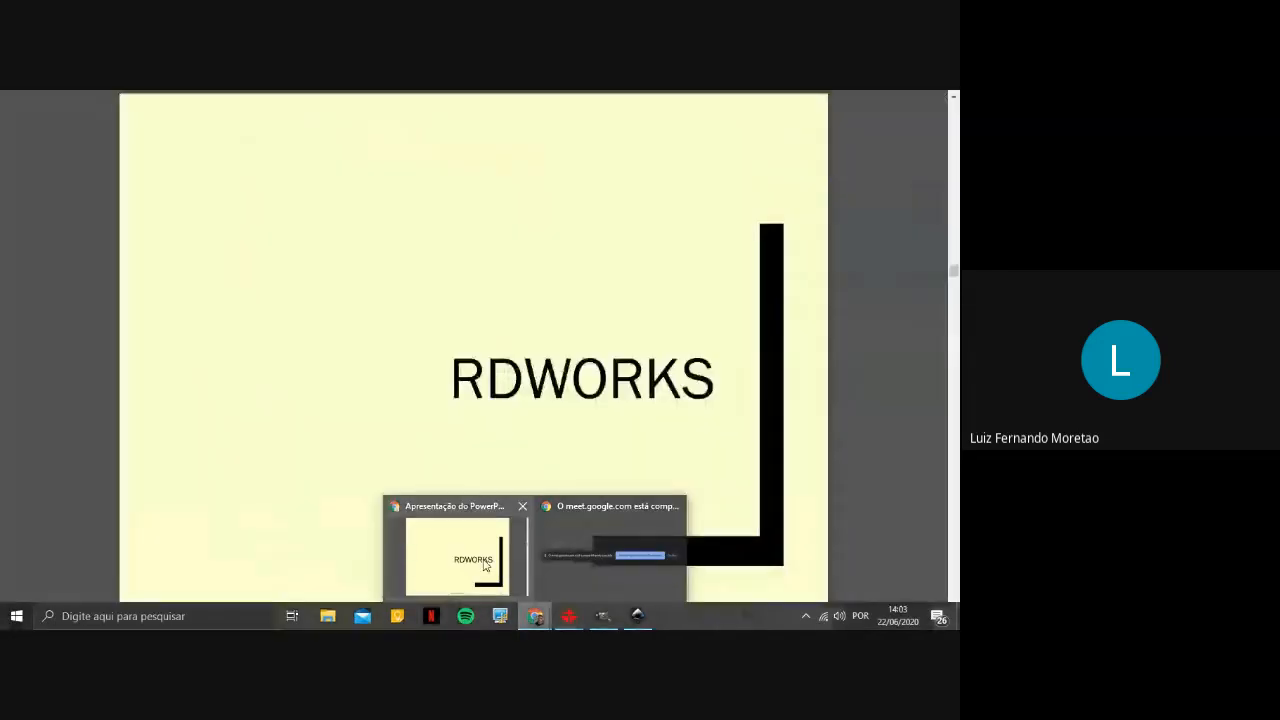
pyautogui.click(485, 566)
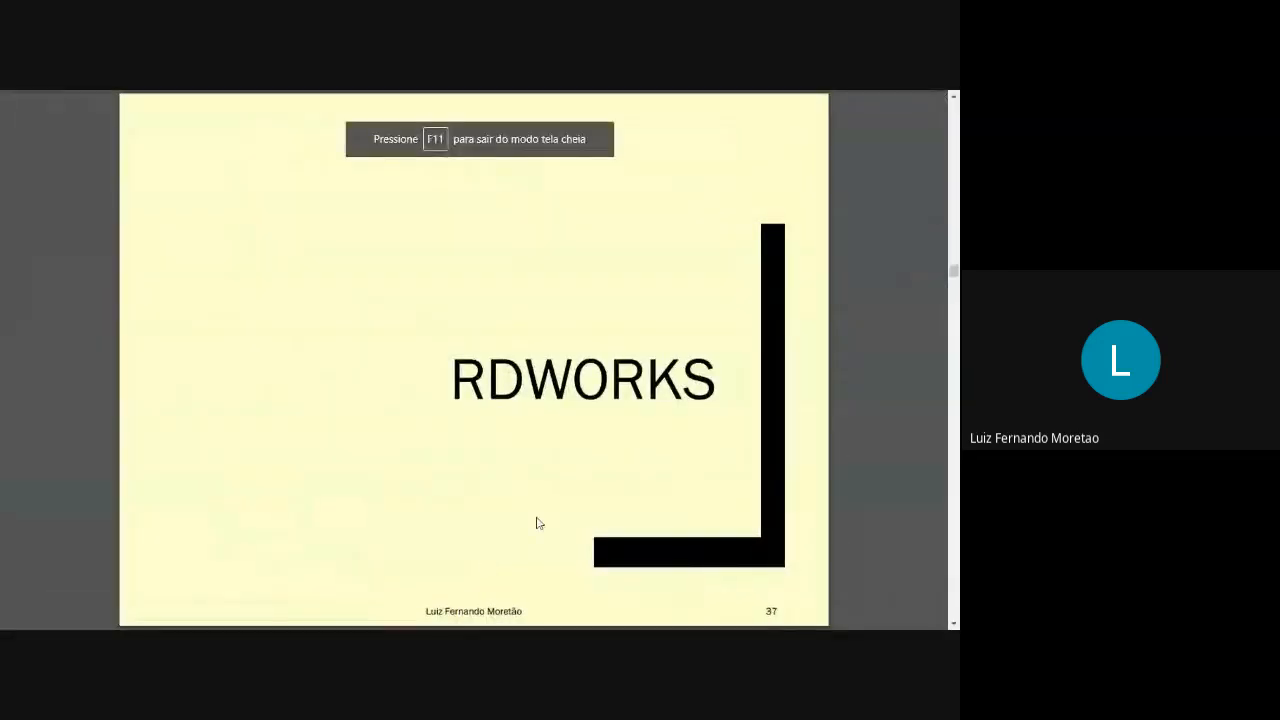
pyautogui.press('F11')
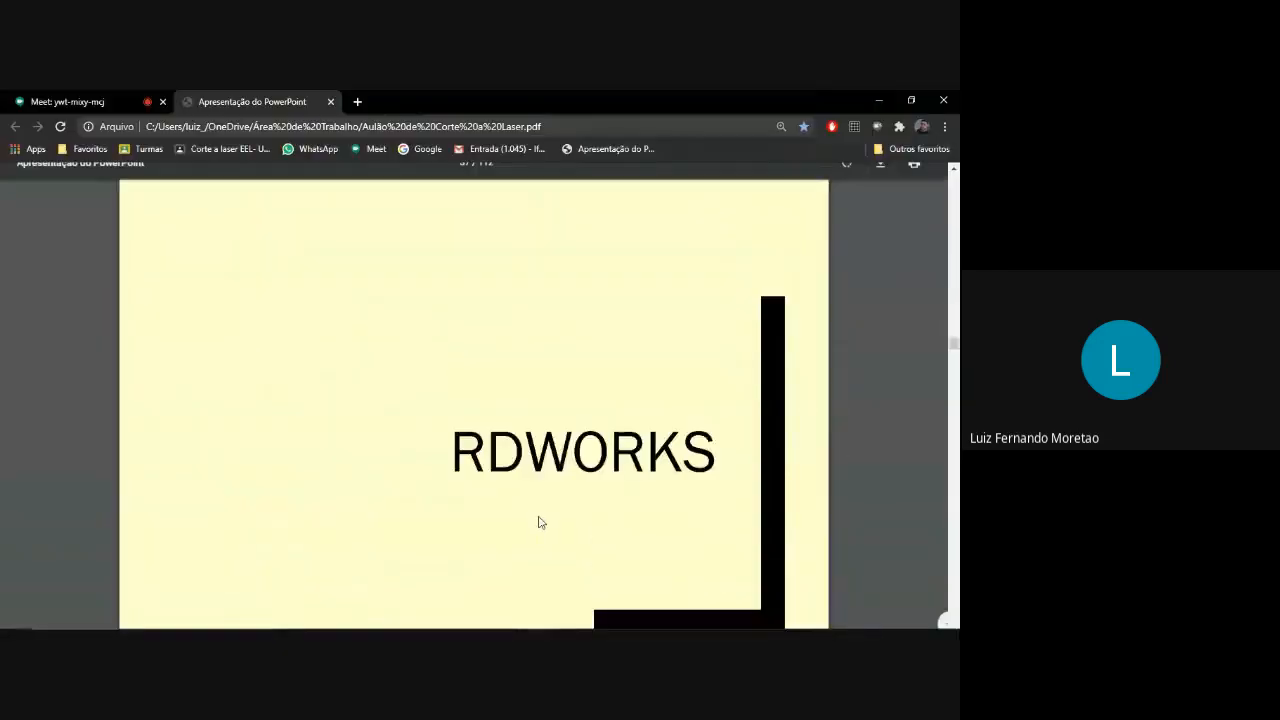
pyautogui.click(357, 101)
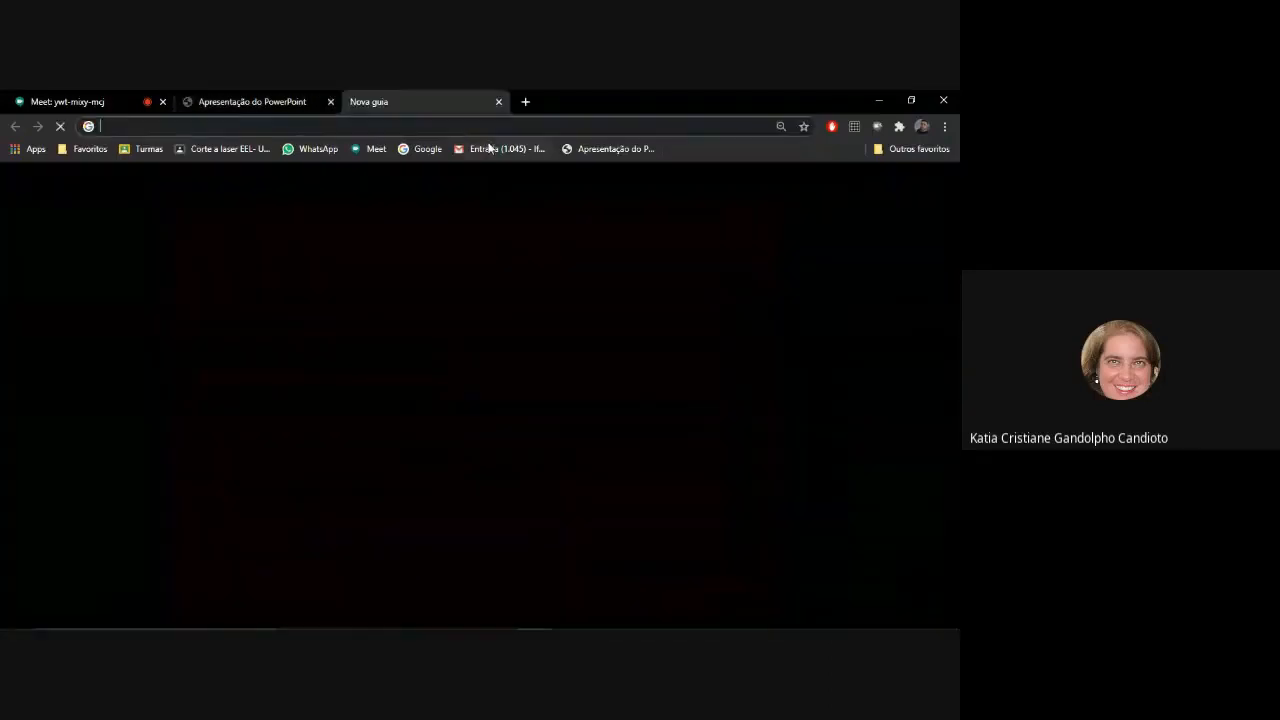
pyautogui.click(490, 148)
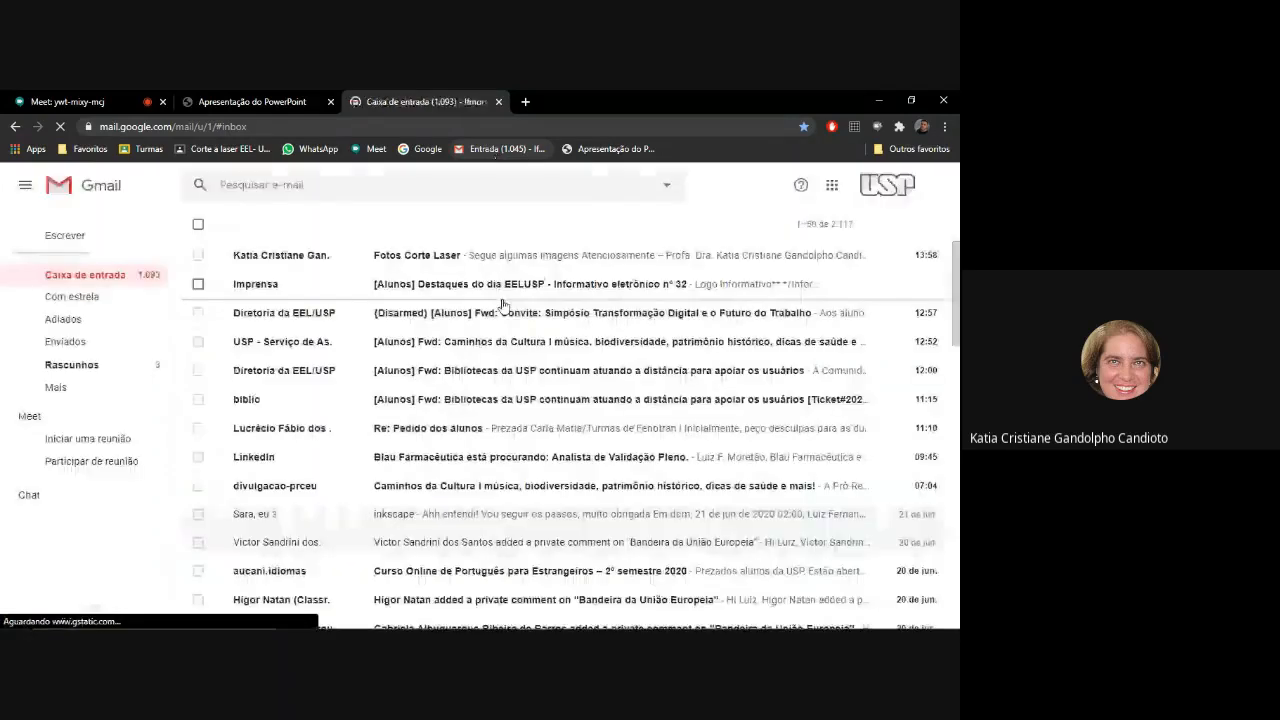
pyautogui.click(443, 256)
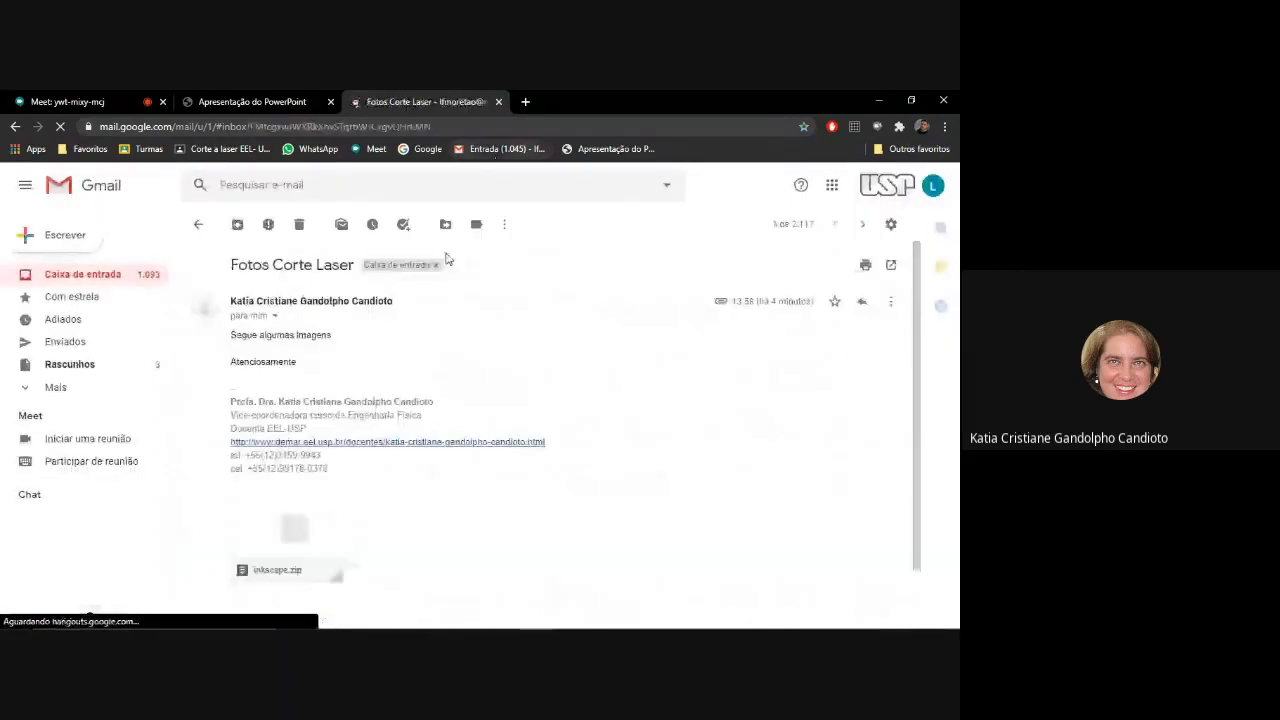
# Check the contents of the message's inkscape.zip attachment and download the archive.
pyautogui.scroll(-2, 383, 443)
pyautogui.click(316, 471)
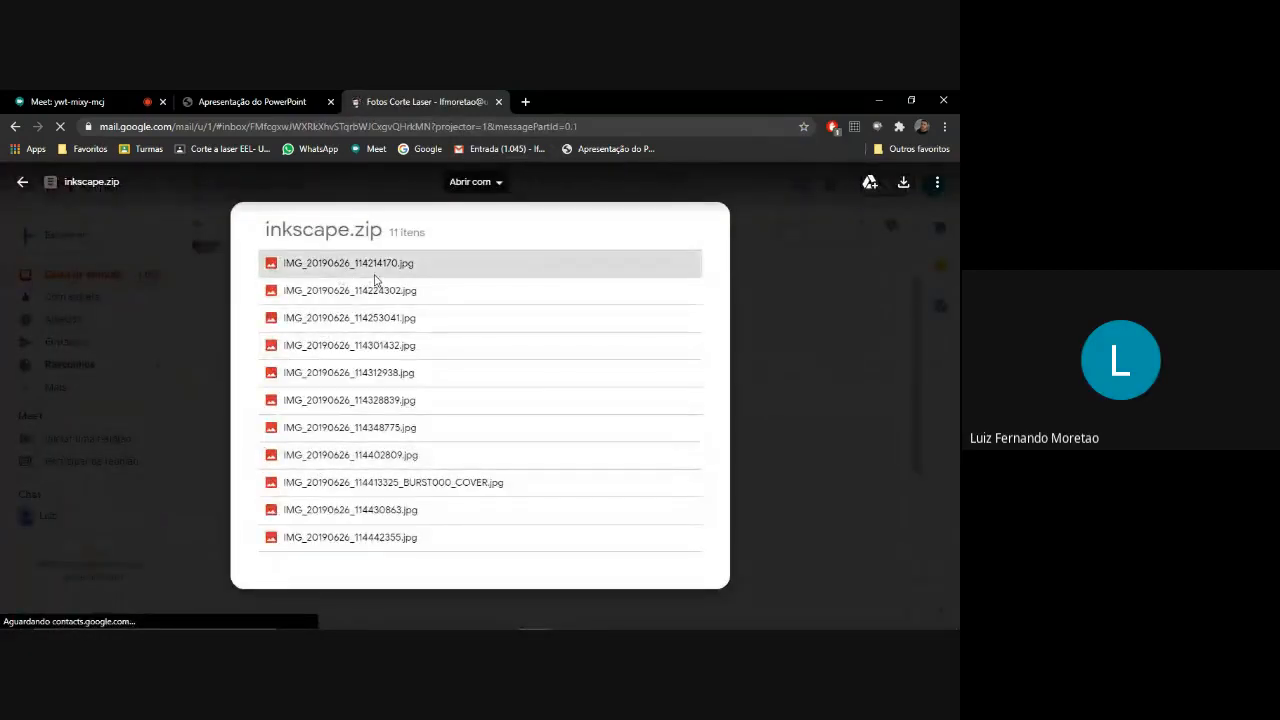
pyautogui.click(876, 289)
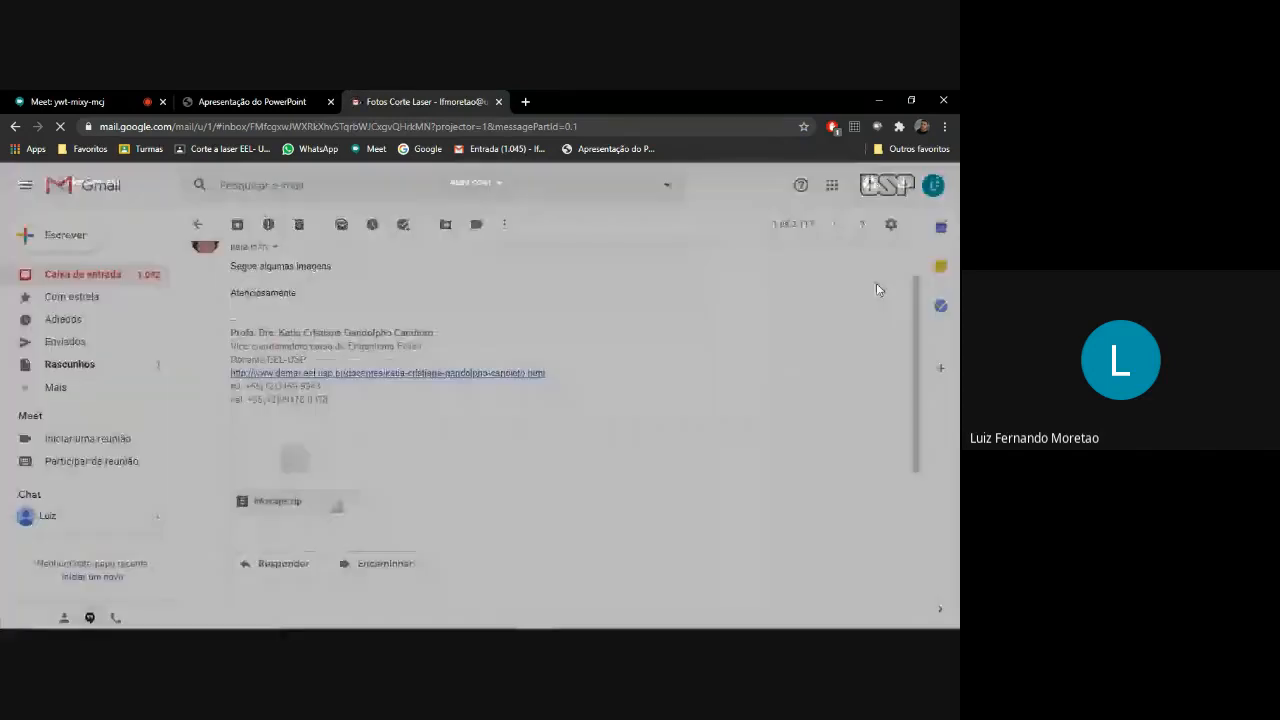
pyautogui.moveTo(261, 495)
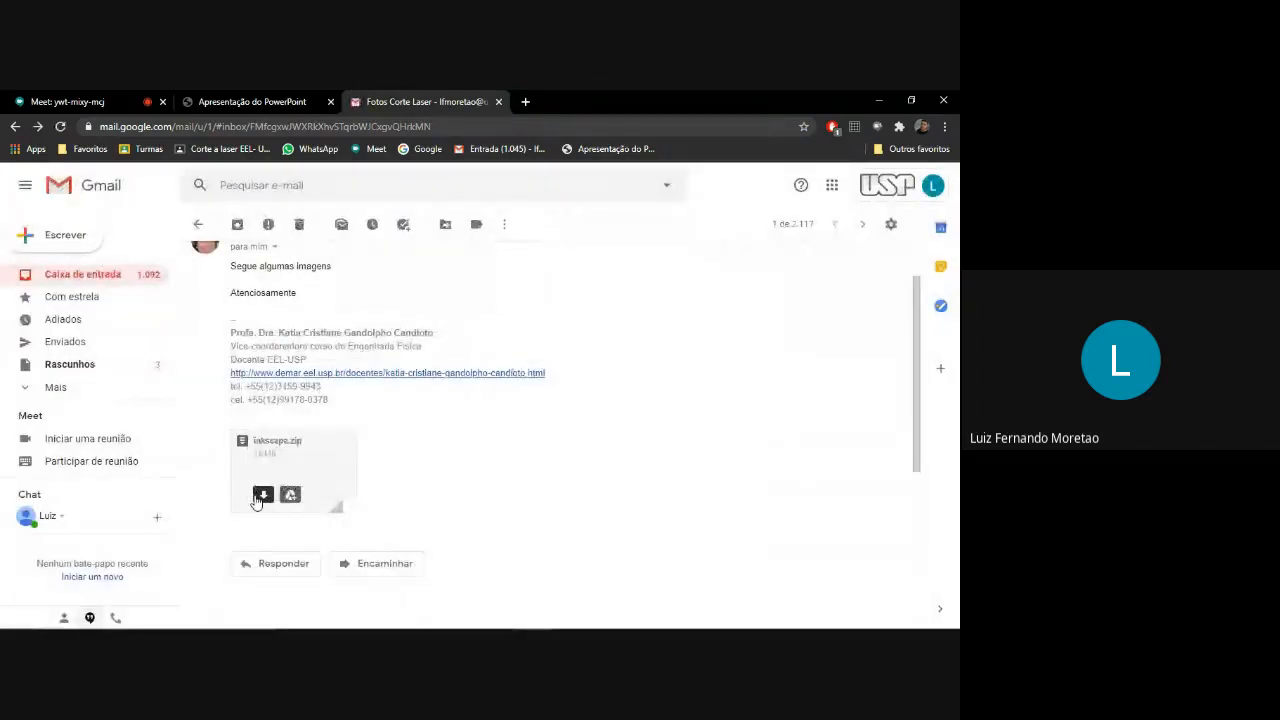
pyautogui.click(262, 495)
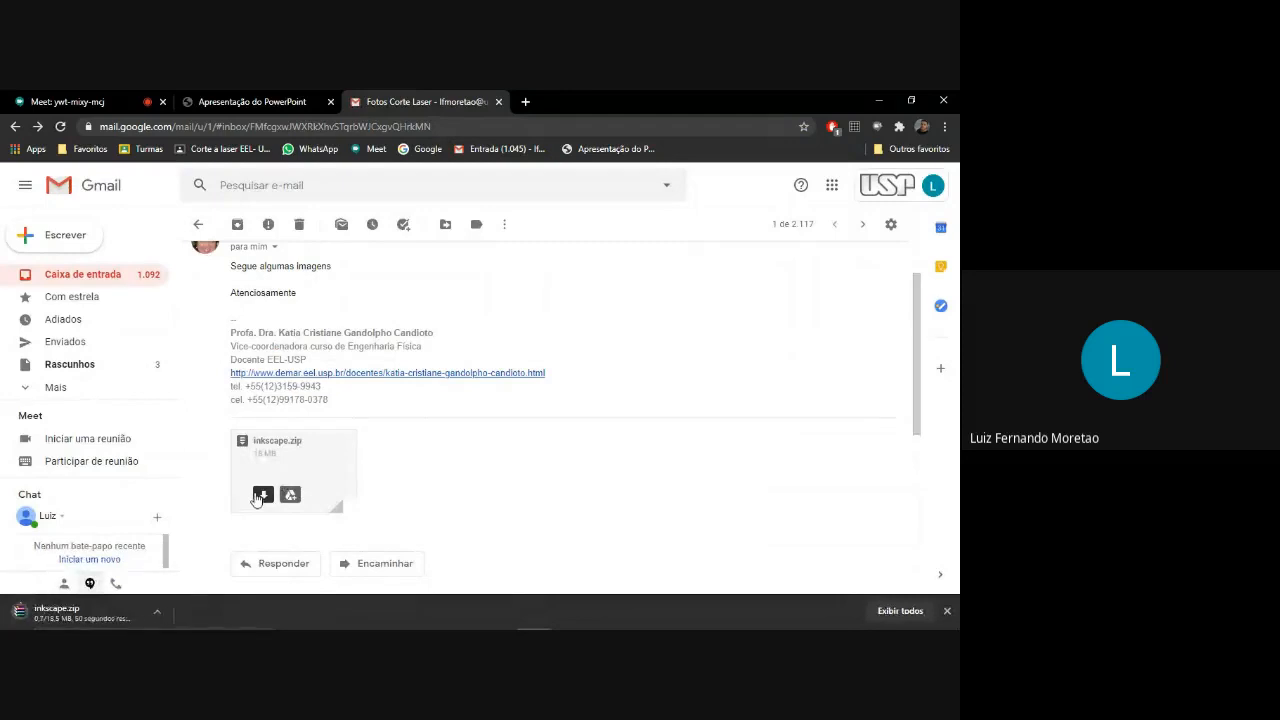
pyautogui.click(156, 612)
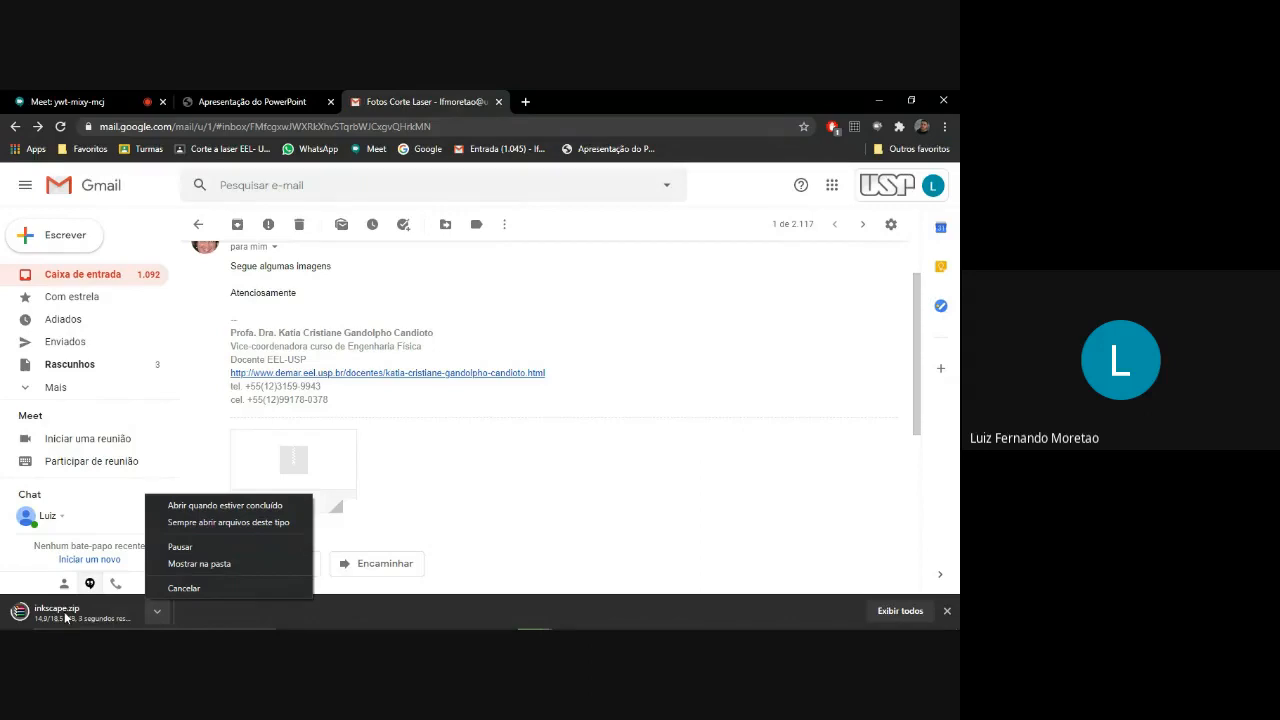
pyautogui.click(89, 102)
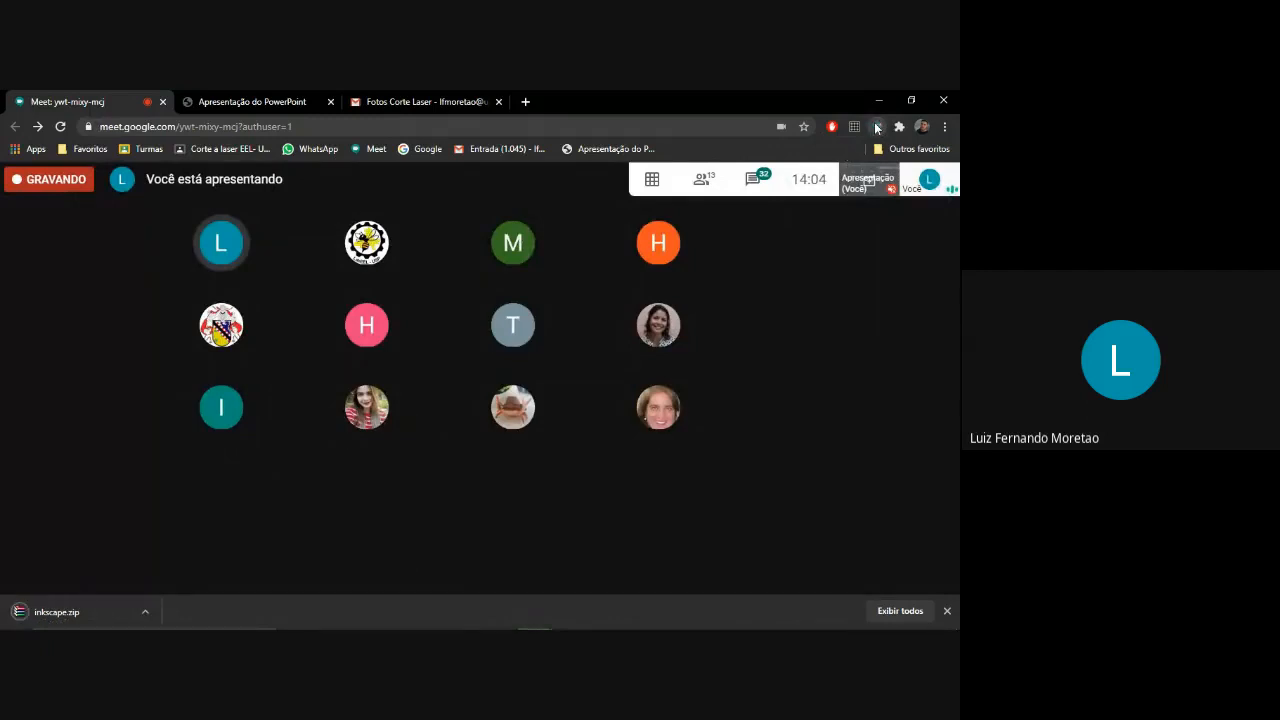
pyautogui.click(876, 127)
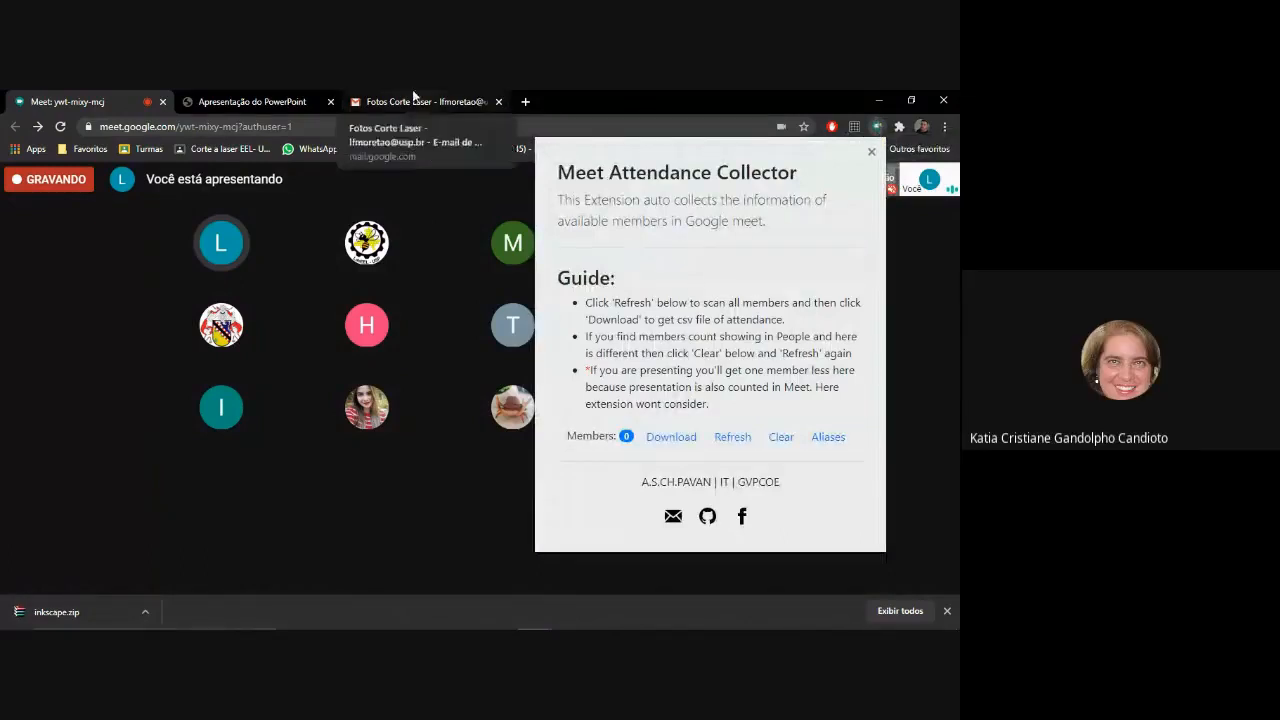
# Open the downloaded inkscape.zip in WinRAR, select all the JPG images and extract them to the desktop (Área de Trabalho).
pyautogui.click(91, 619)
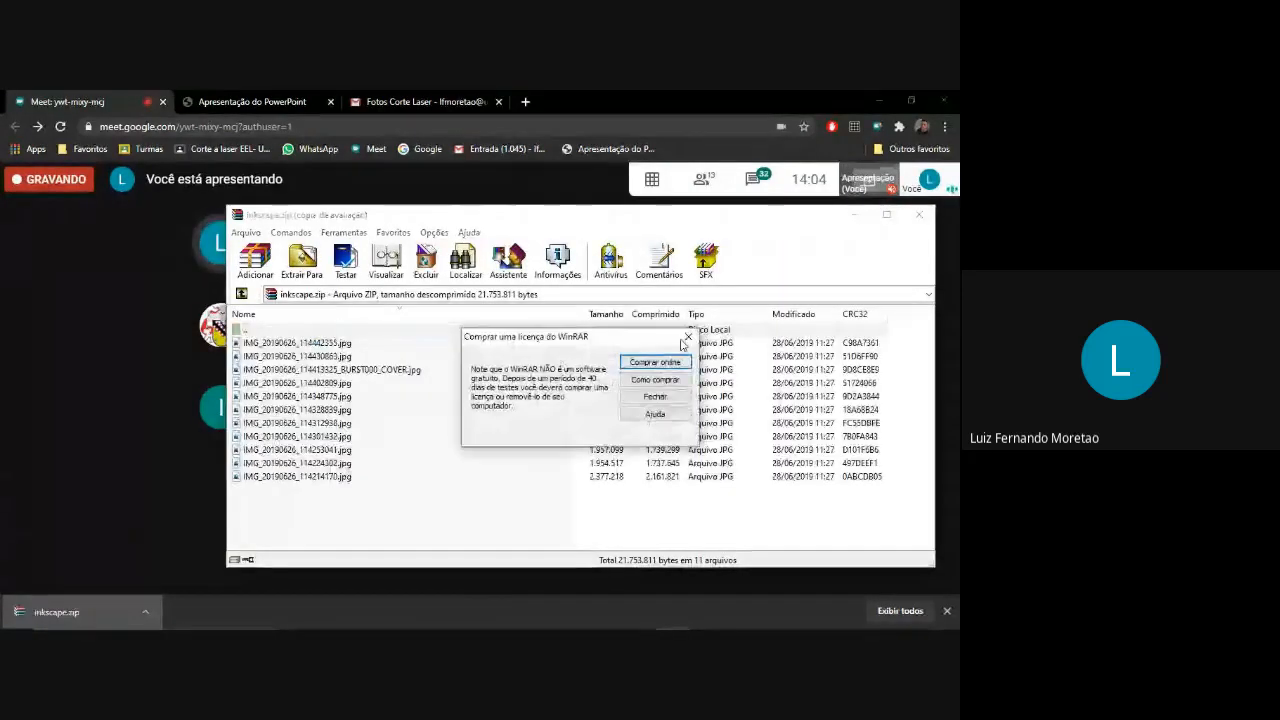
pyautogui.click(686, 344)
pyautogui.click(403, 343)
pyautogui.keyDown('shift'); pyautogui.click(354, 477); pyautogui.keyUp('shift')
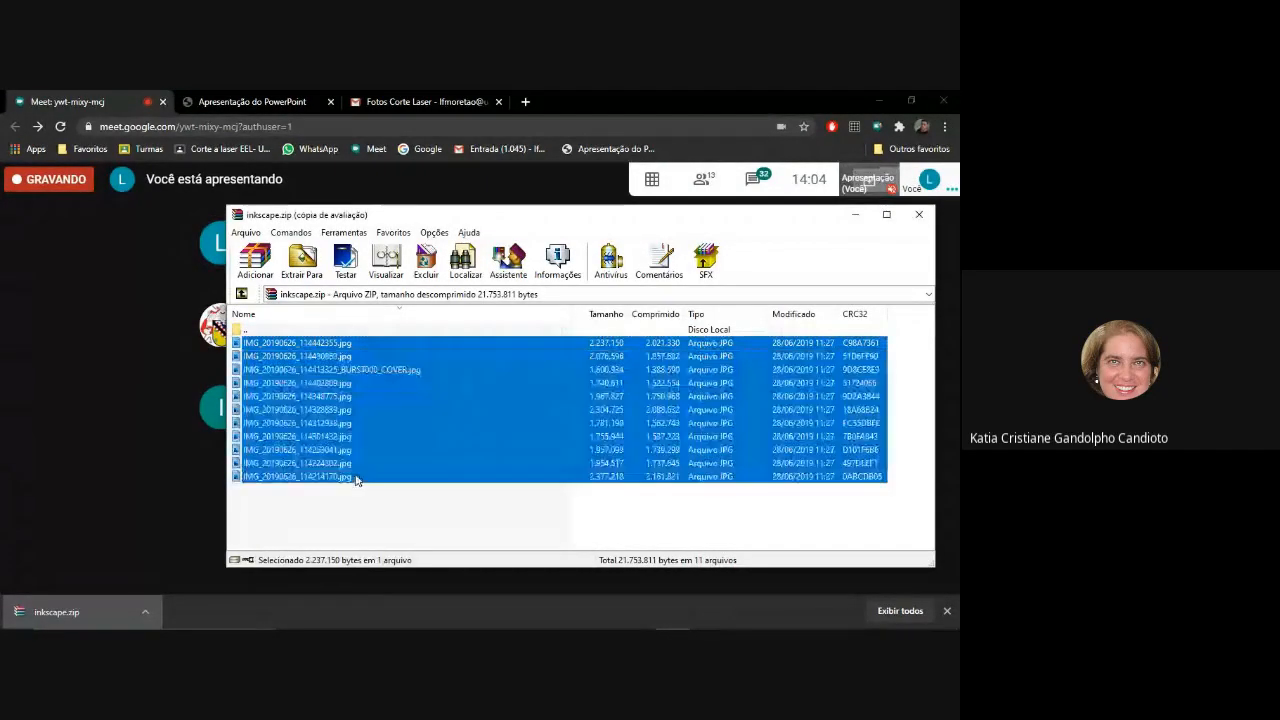
pyautogui.rightClick(348, 400)
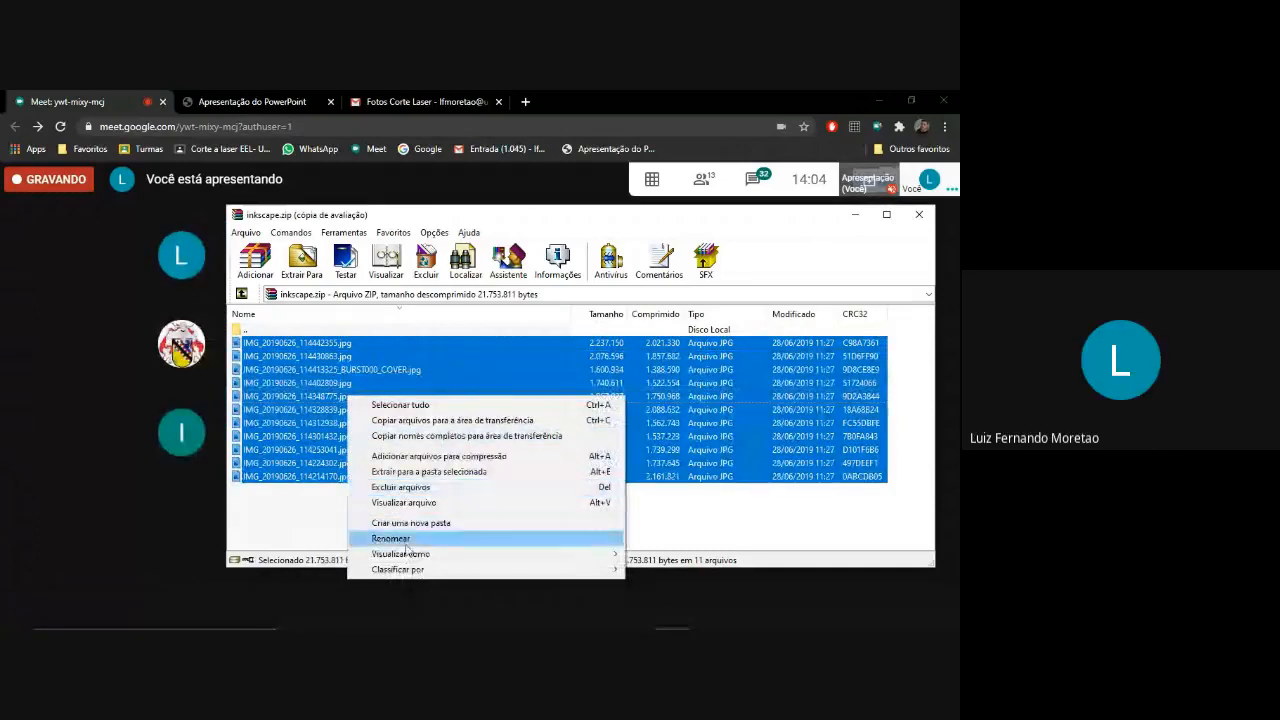
pyautogui.click(412, 472)
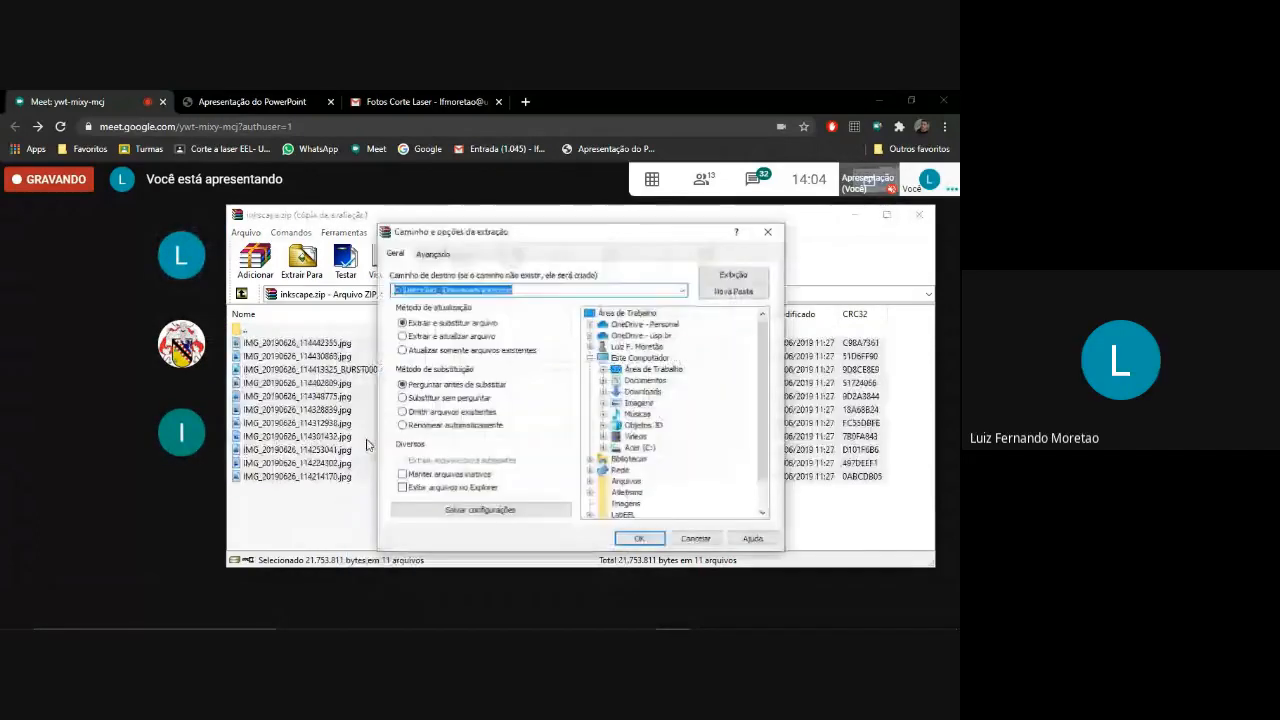
pyautogui.doubleClick(627, 313)
pyautogui.click(640, 539)
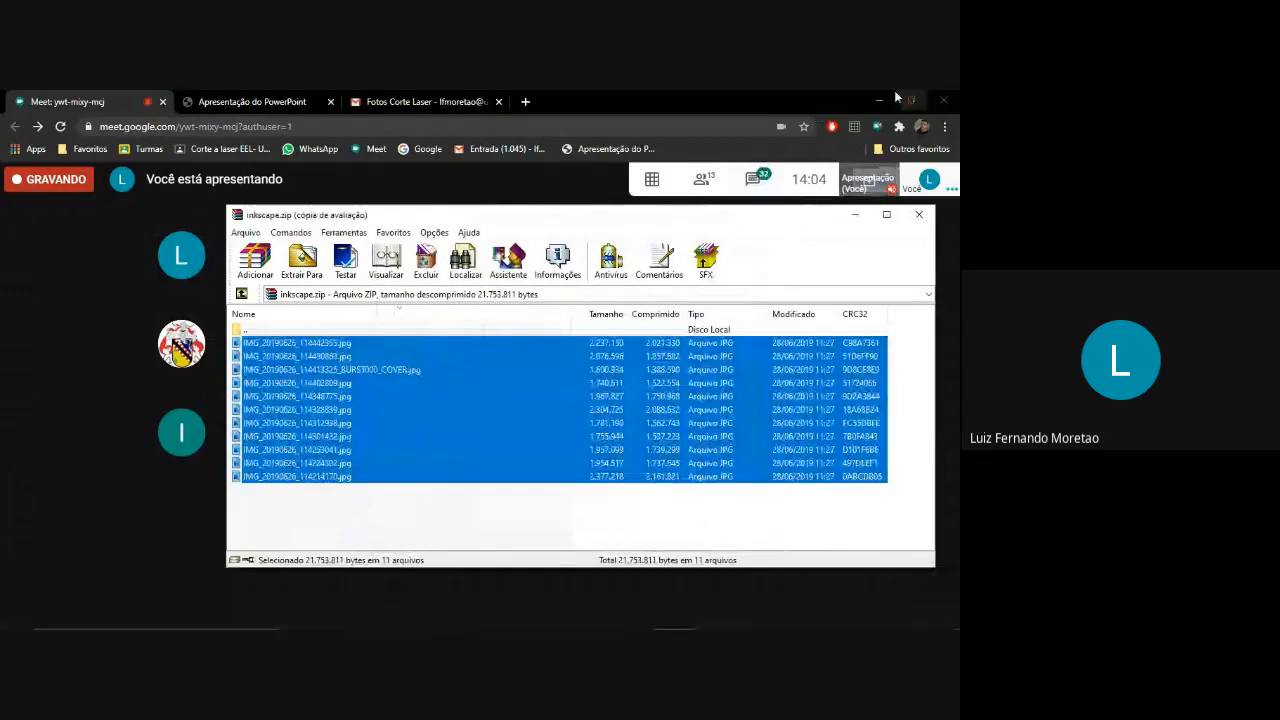
# Minimize the open program windows and close the archive window to clear the desktop.
pyautogui.click(886, 96)
pyautogui.click(886, 97)
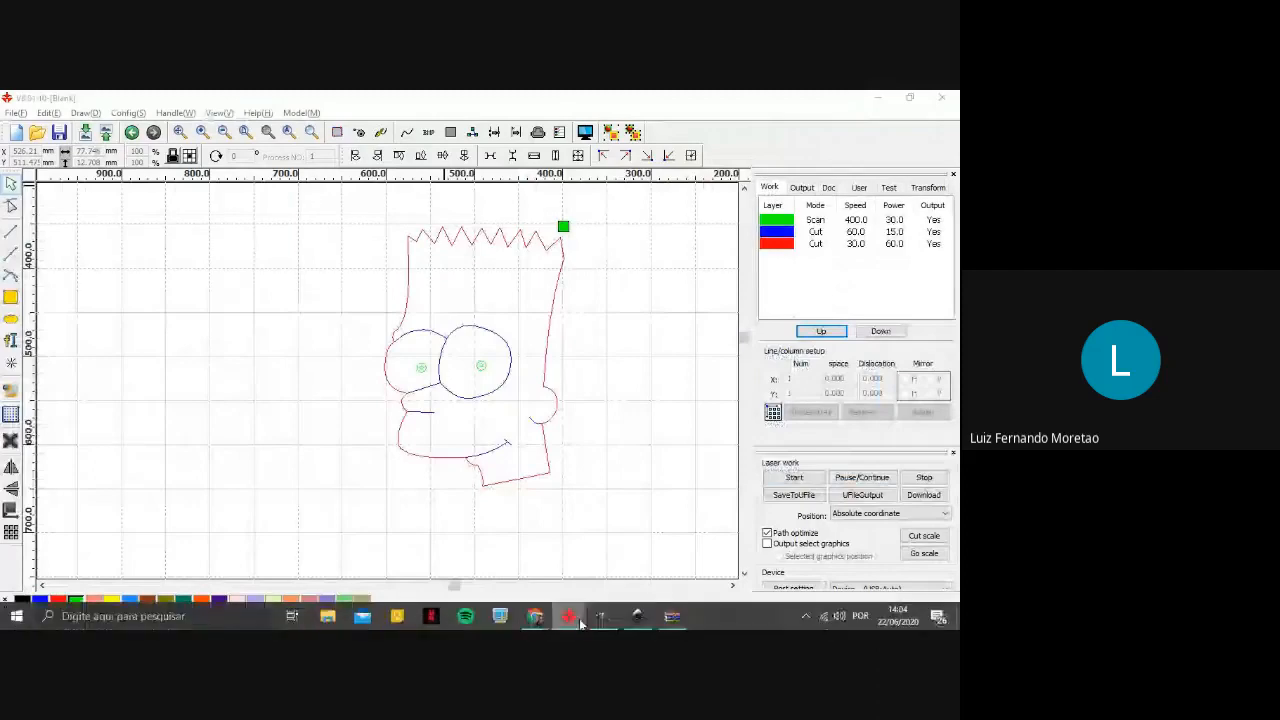
pyautogui.moveTo(568, 614)
pyautogui.click(707, 509)
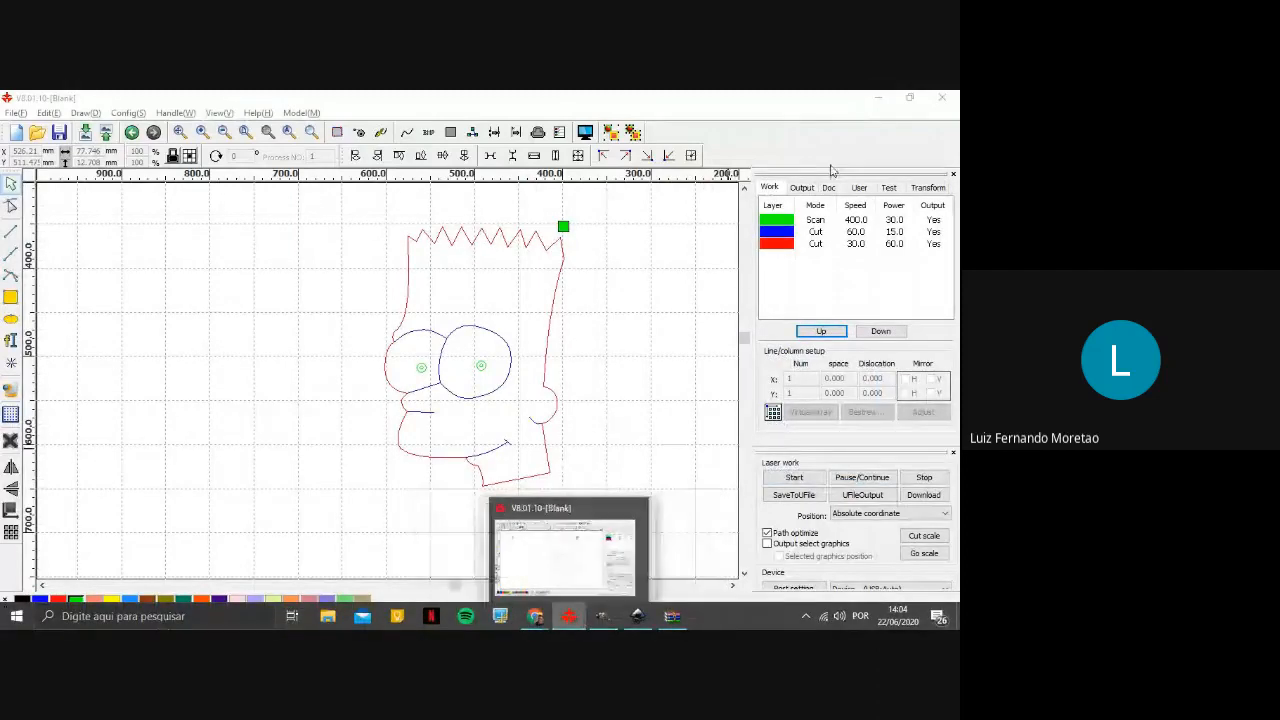
pyautogui.click(885, 97)
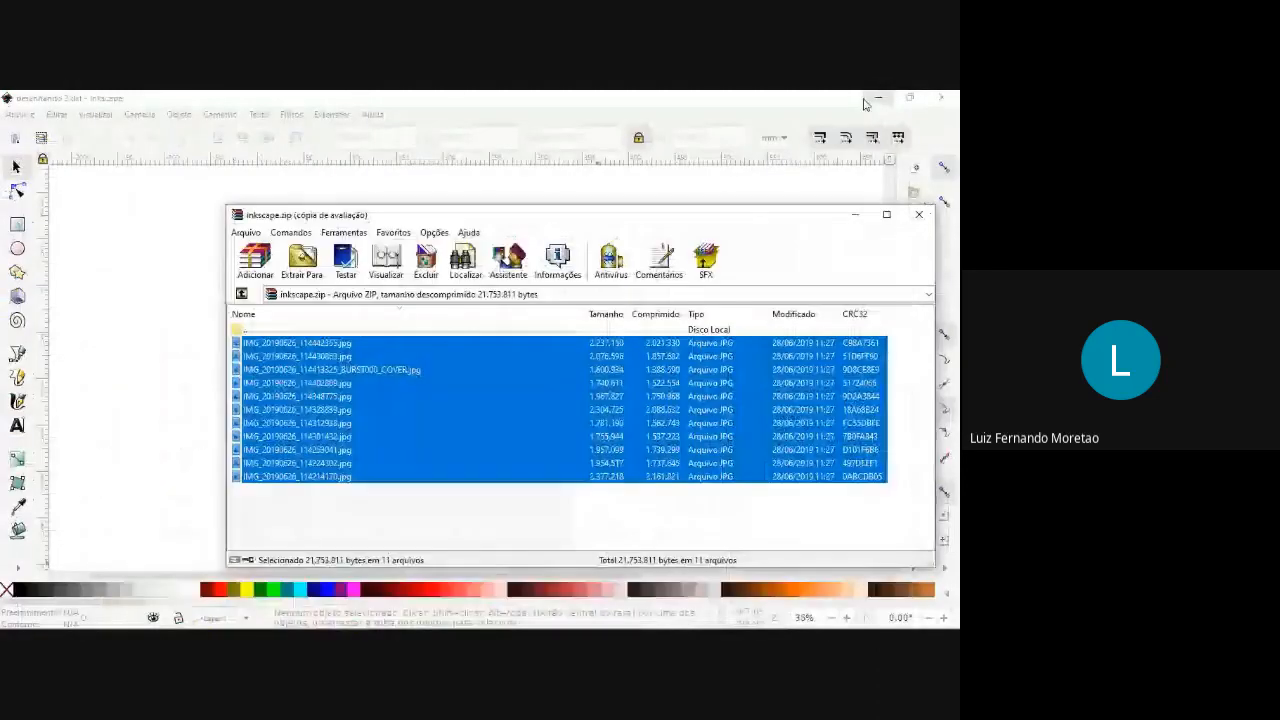
pyautogui.click(876, 99)
pyautogui.click(876, 99)
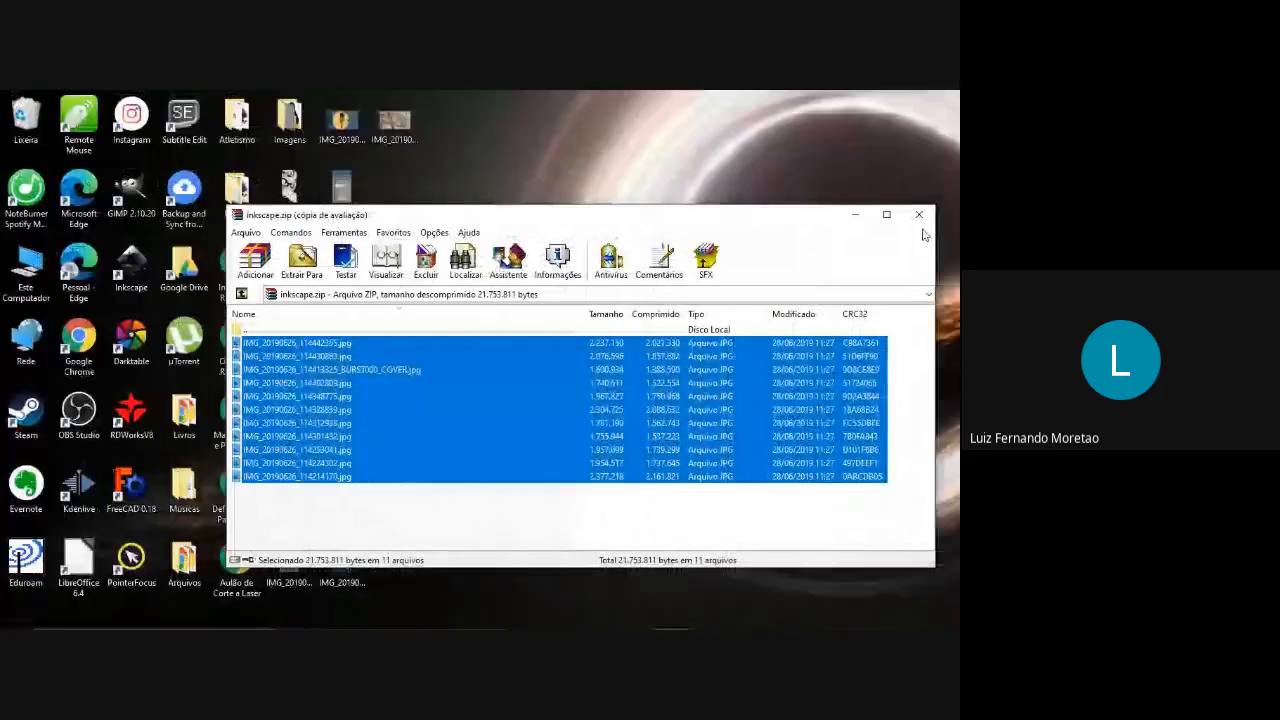
pyautogui.click(910, 215)
# Open the extracted photo IMG_20190626_114214170 in the photo viewer and browse the pictures of laser-cut and engraved sample pieces.
pyautogui.click(291, 425)
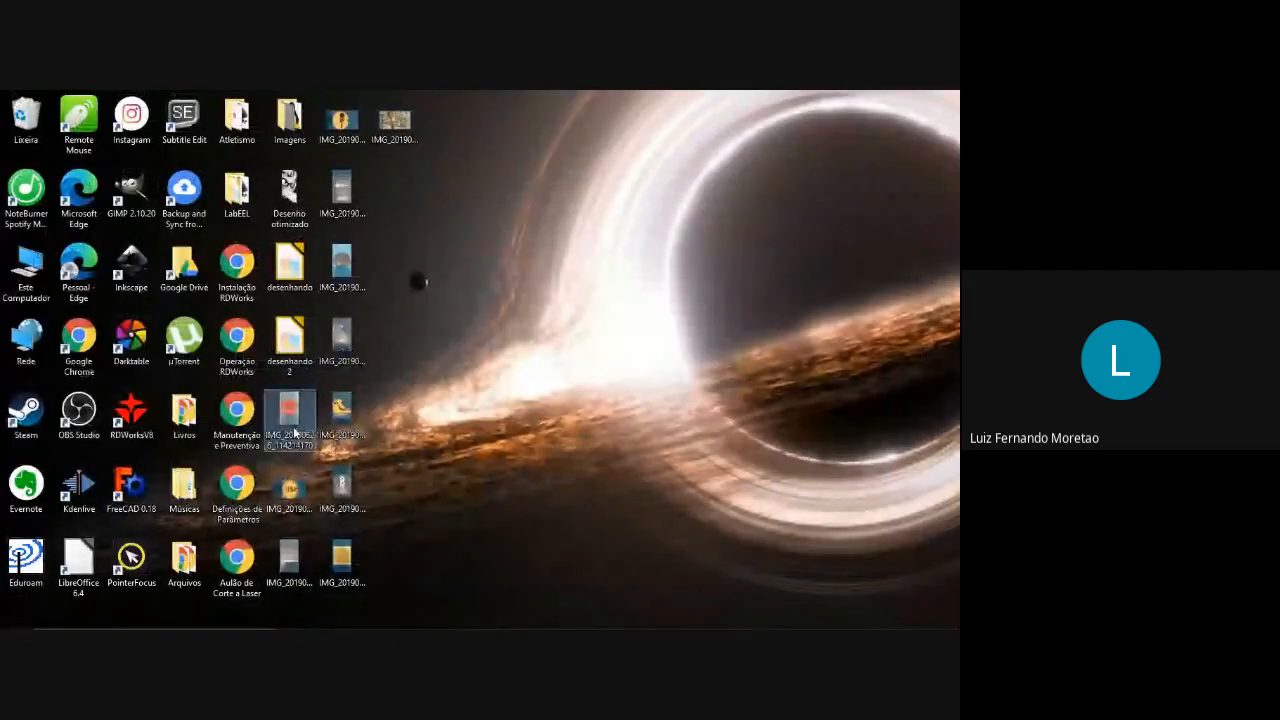
pyautogui.doubleClick(294, 432)
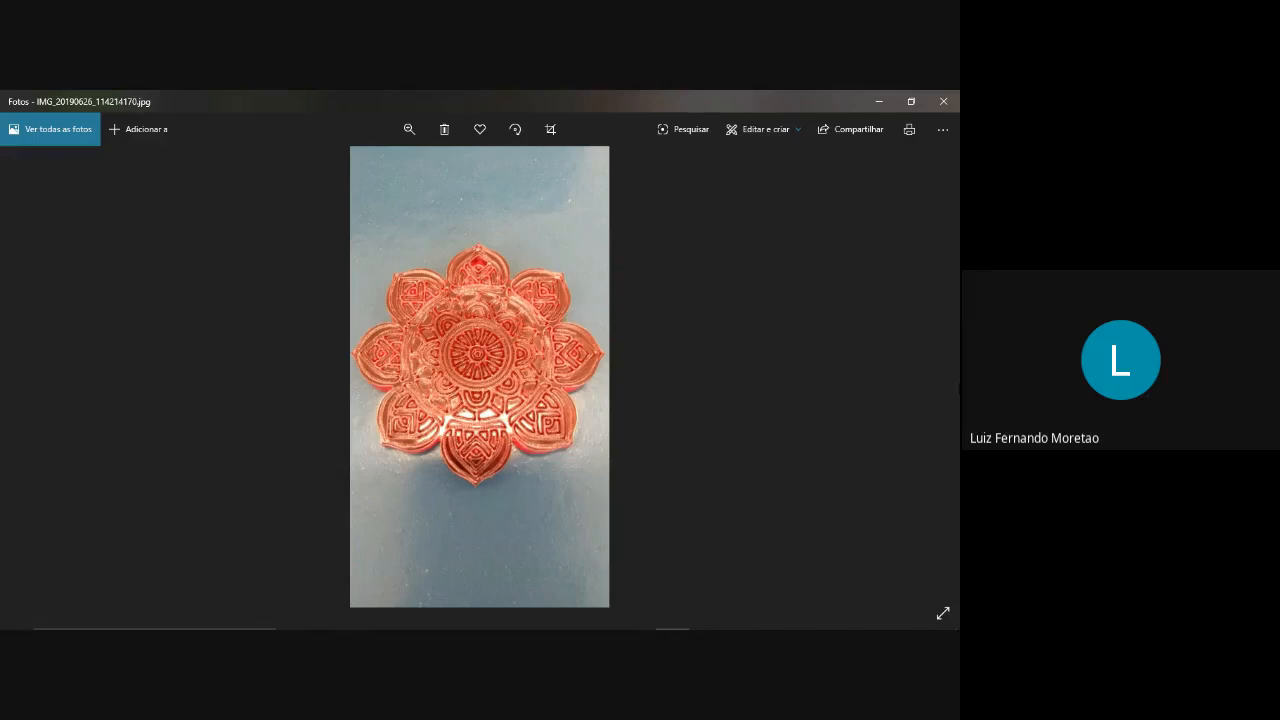
pyautogui.press('Right')
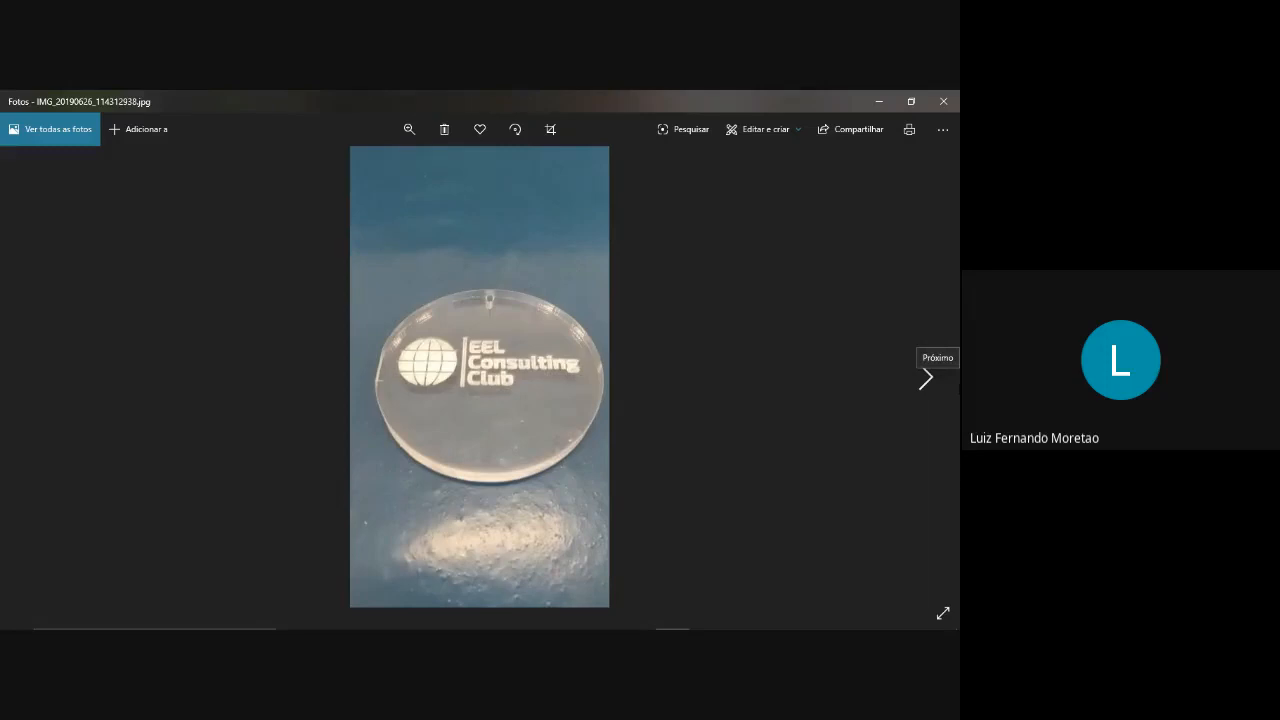
pyautogui.press('Right')
pyautogui.press('Right')
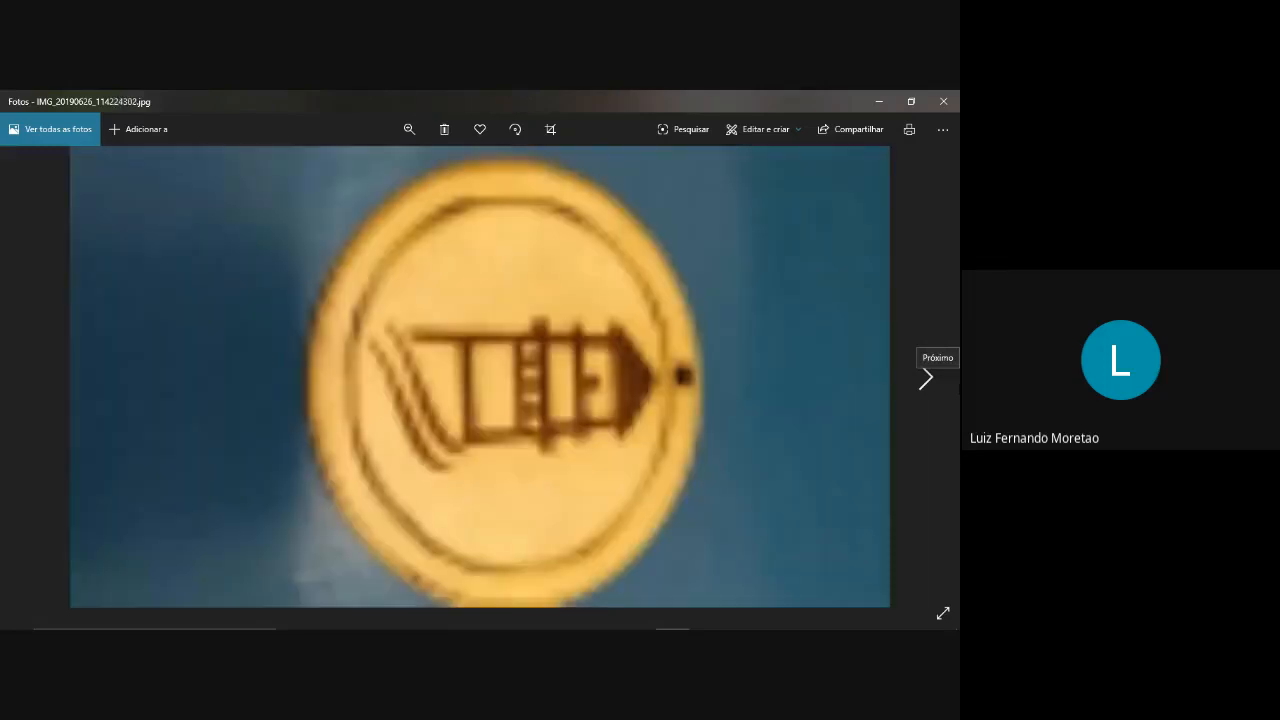
pyautogui.click(926, 378)
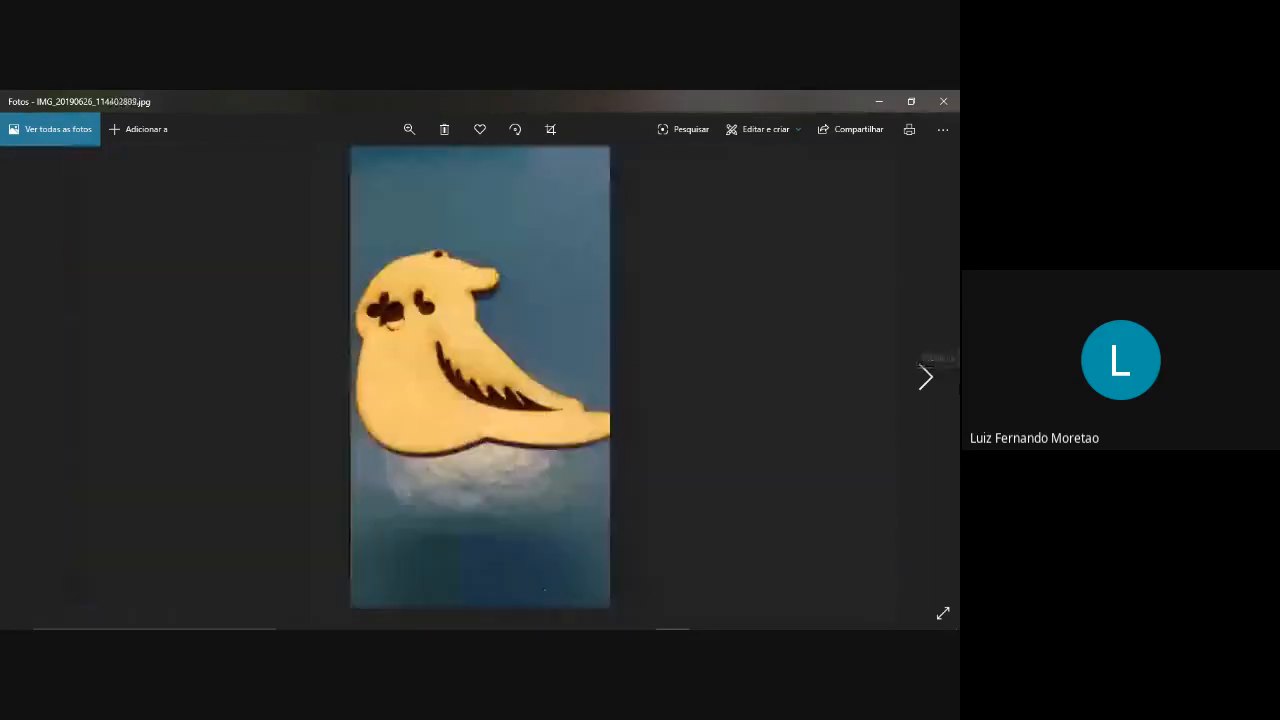
pyautogui.click(926, 378)
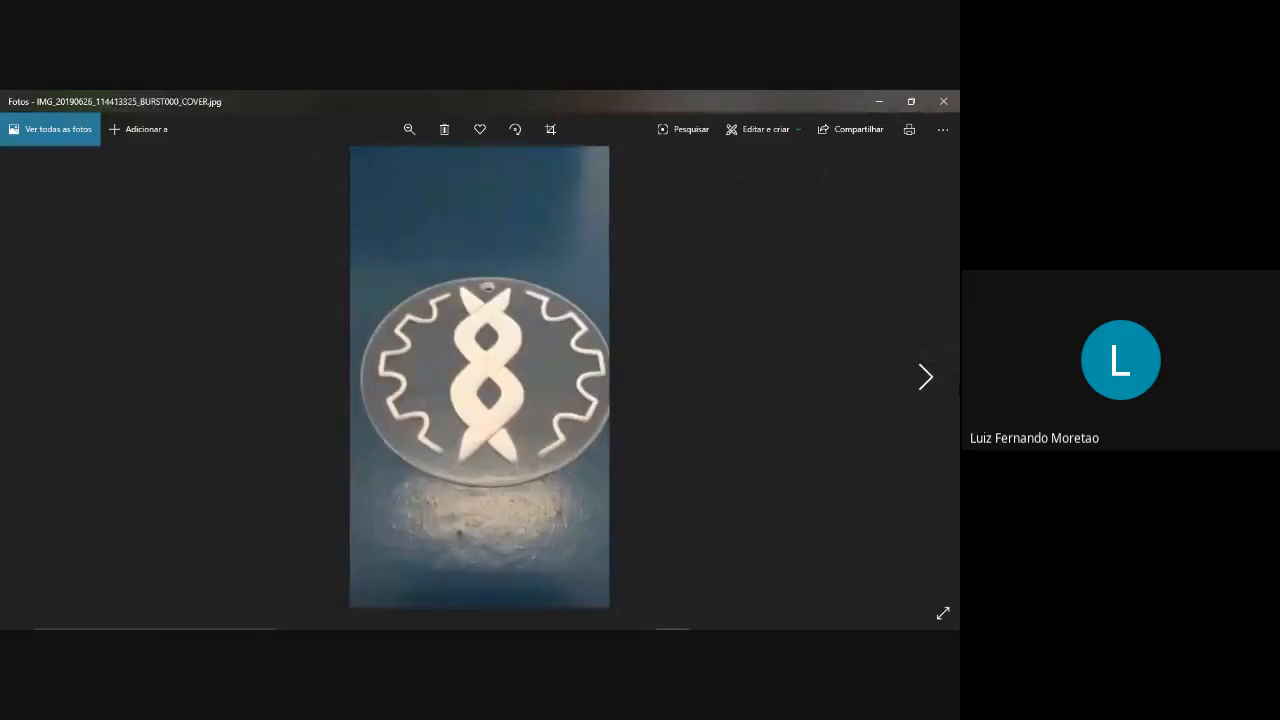
pyautogui.press('Right')
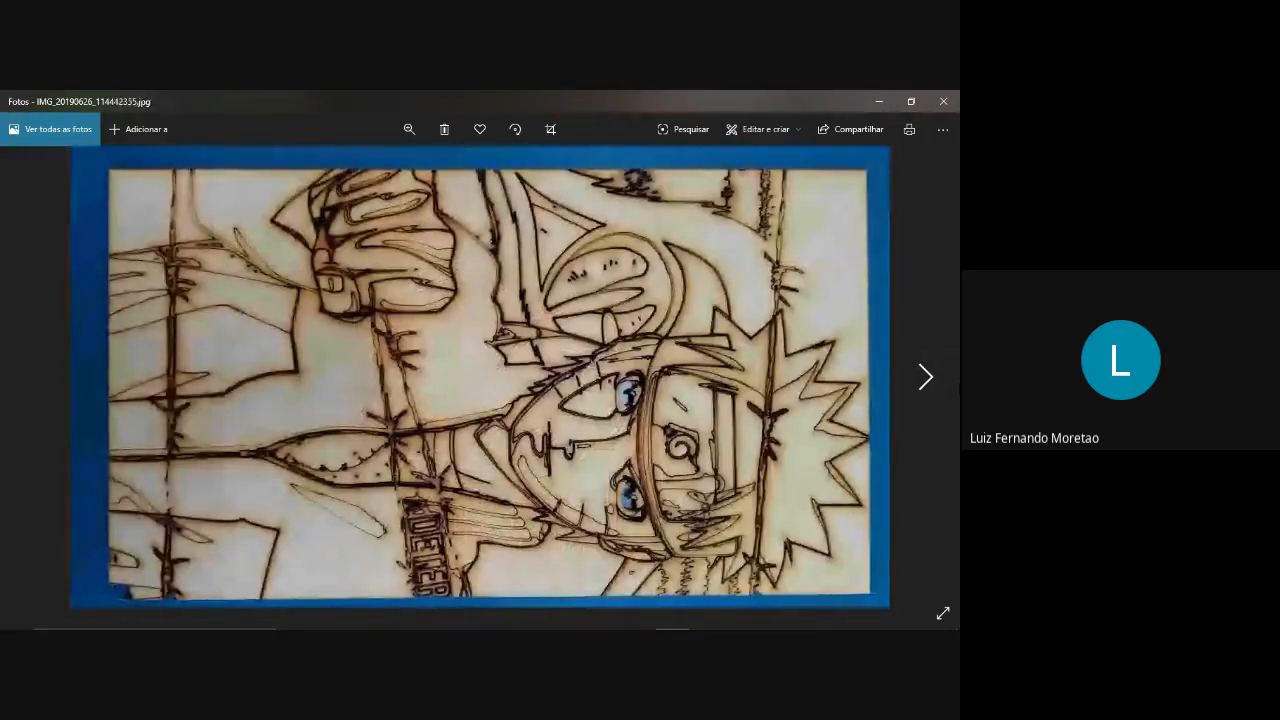
pyautogui.press('Right')
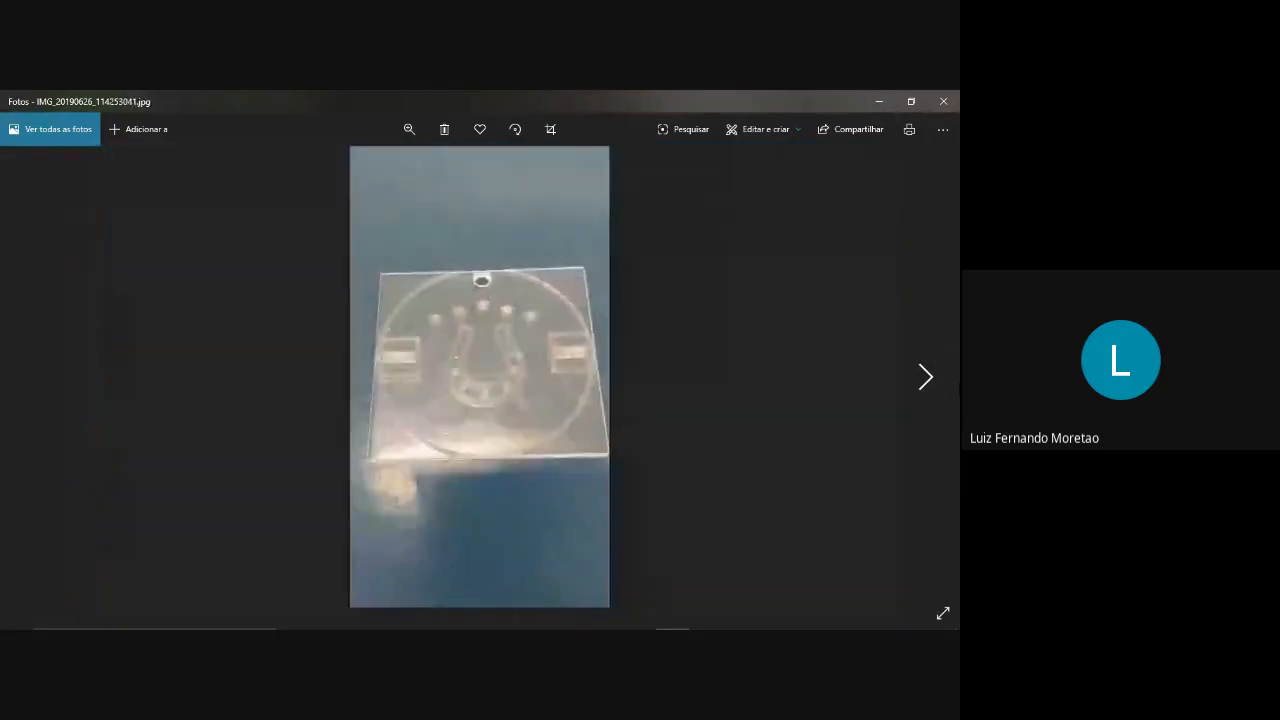
pyautogui.press('Right')
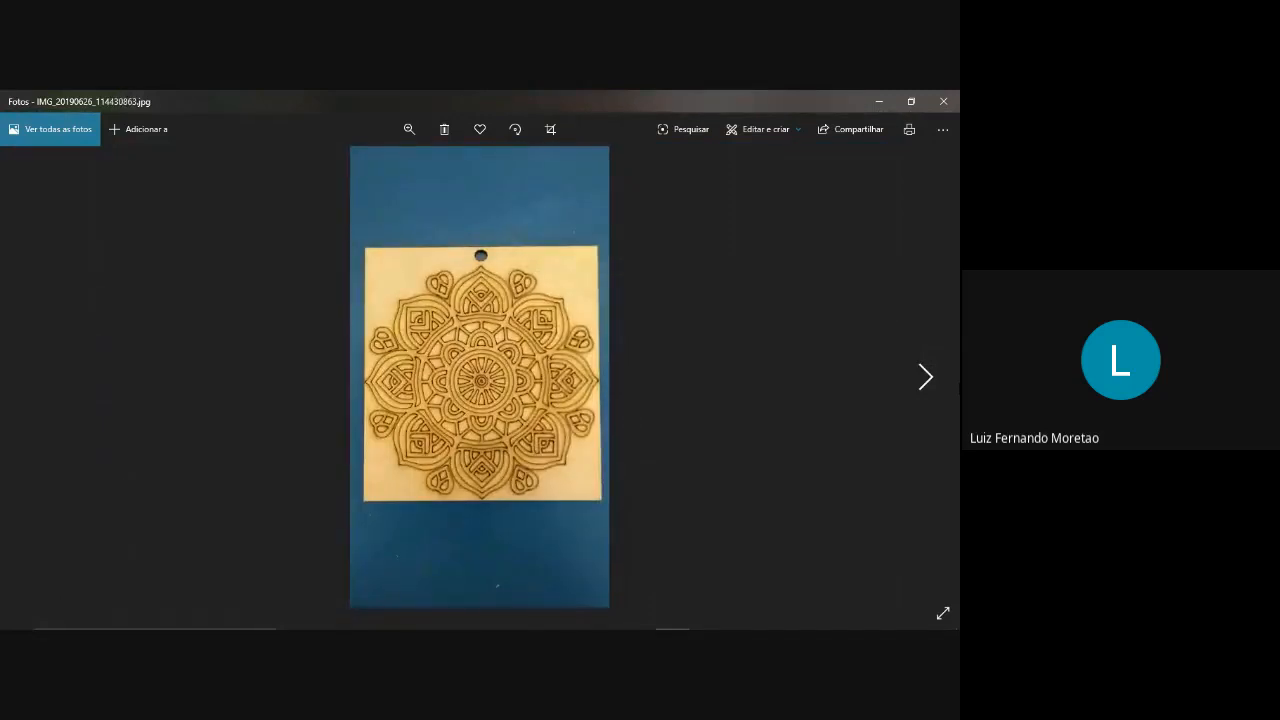
pyautogui.press('Right')
pyautogui.press('Right')
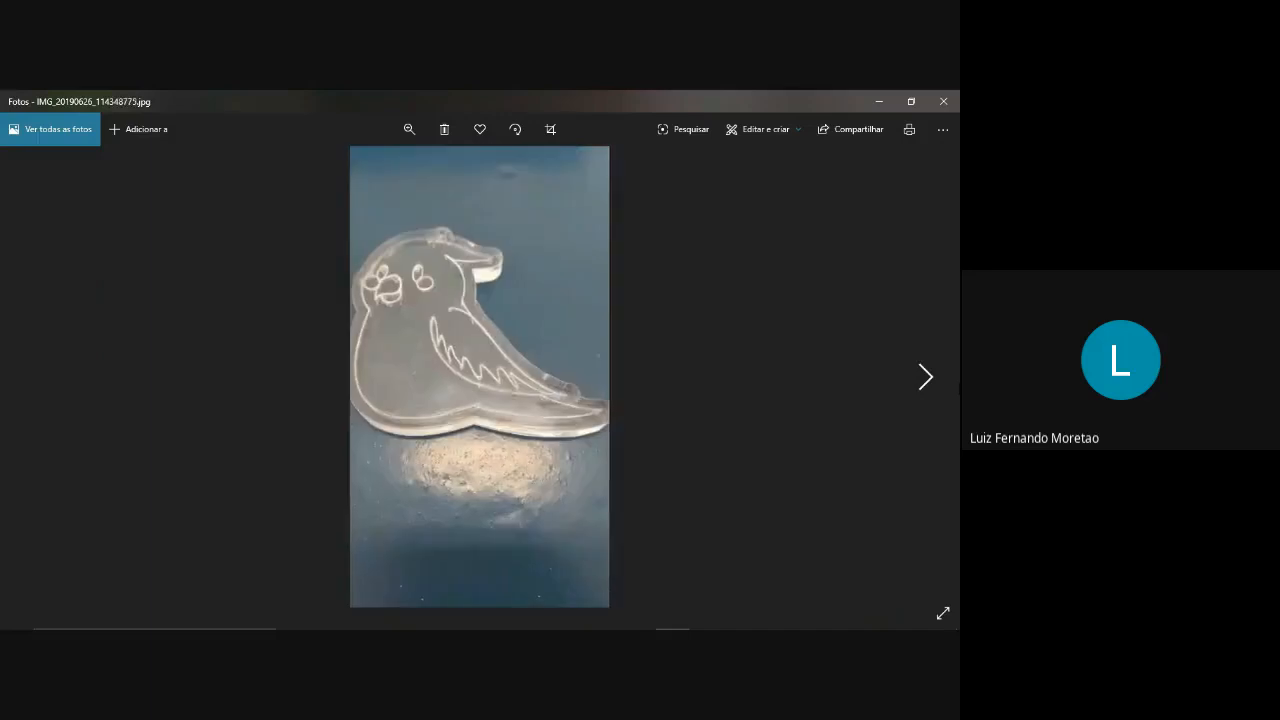
pyautogui.press('Left')
pyautogui.press('Right')
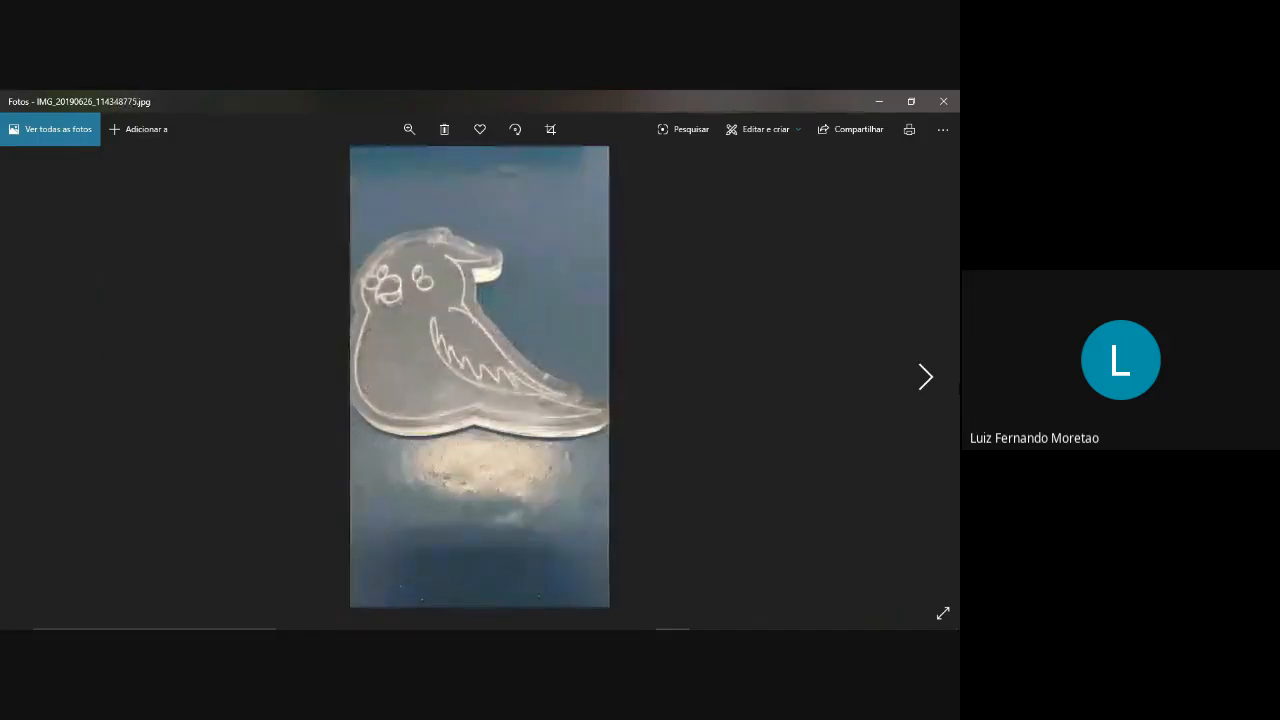
pyautogui.press('Left')
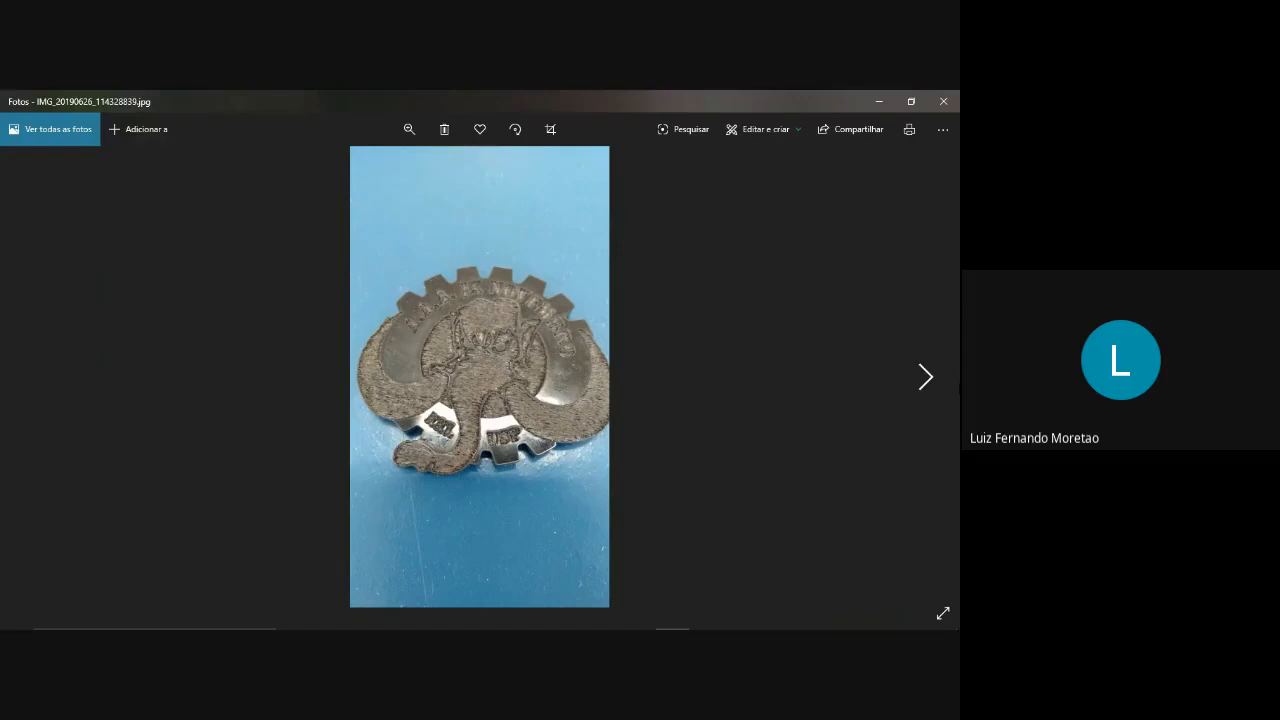
pyautogui.press('Right')
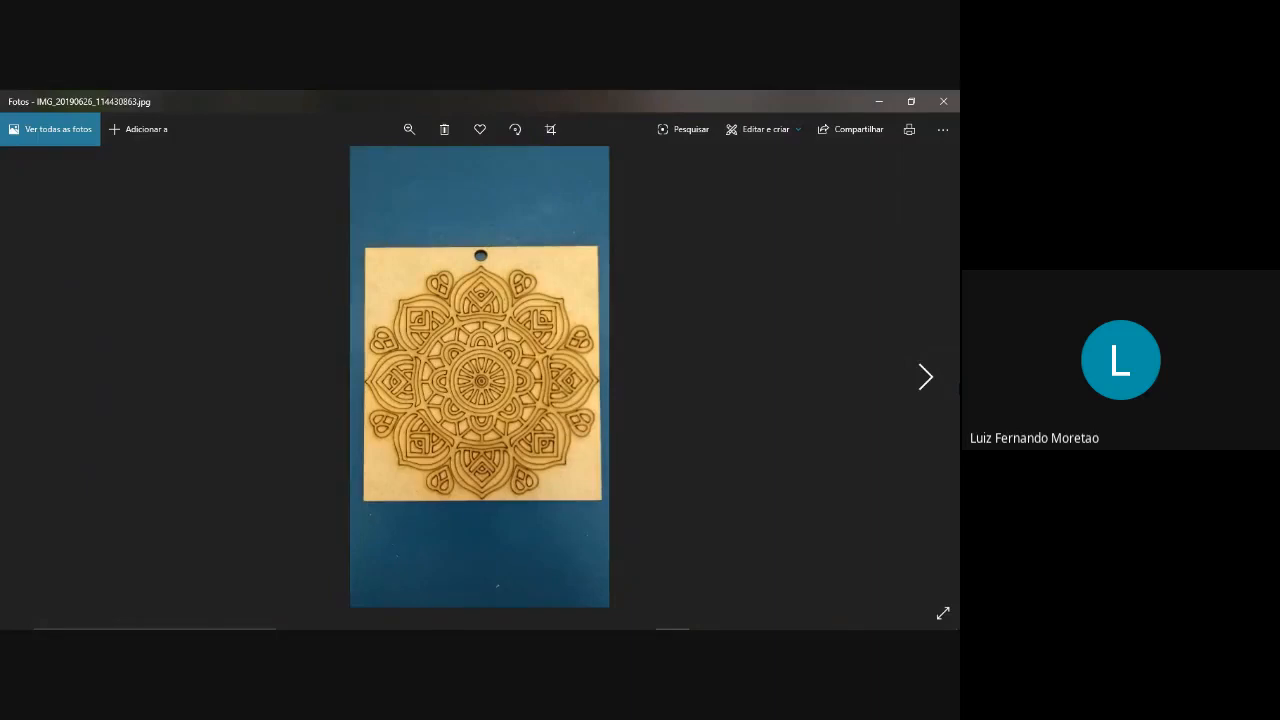
# Browse onward from the engraved mandala photo to examine the remaining pictures of laser-cut and engraved wood and acrylic pieces.
pyautogui.moveTo(602, 618)
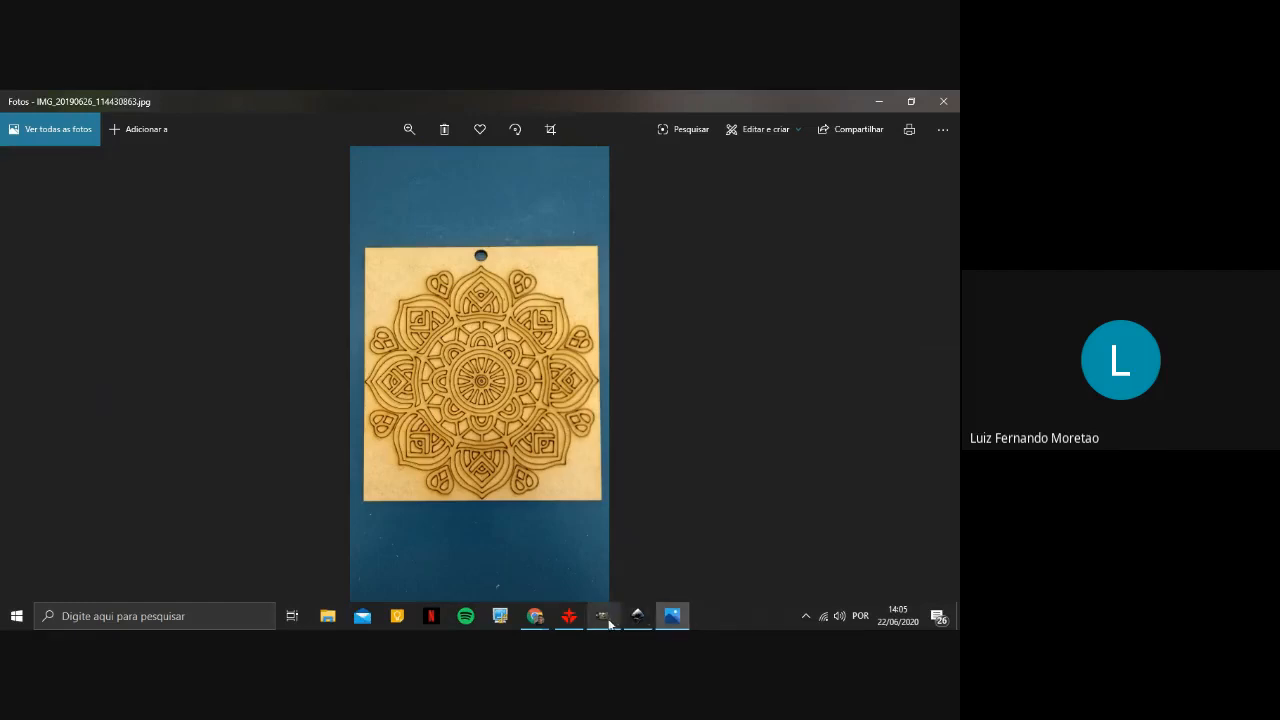
pyautogui.click(926, 377)
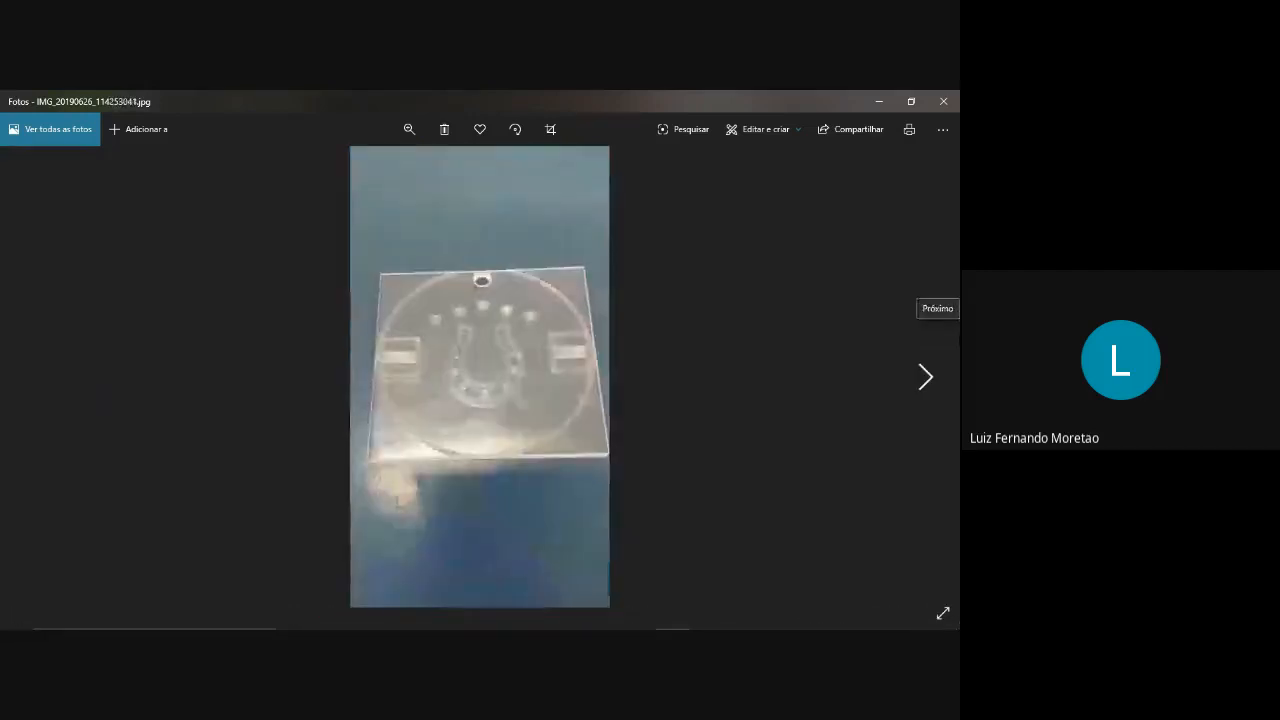
pyautogui.click(926, 377)
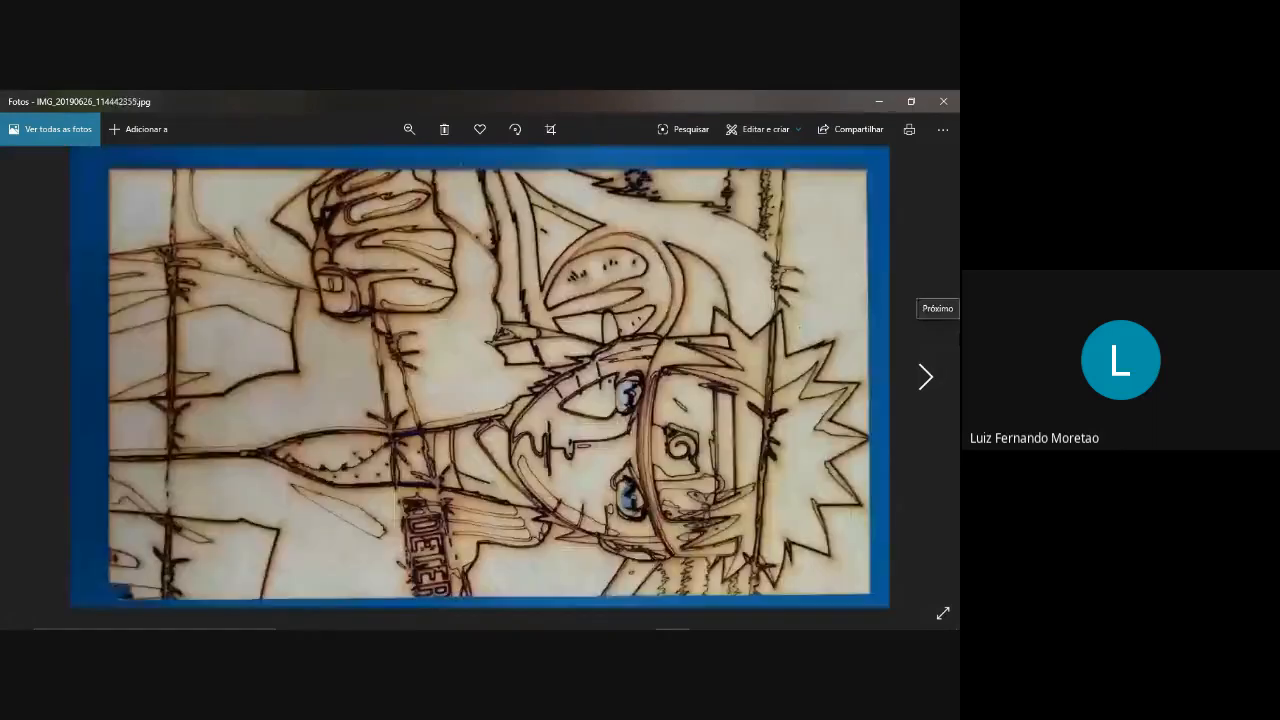
pyautogui.click(926, 377)
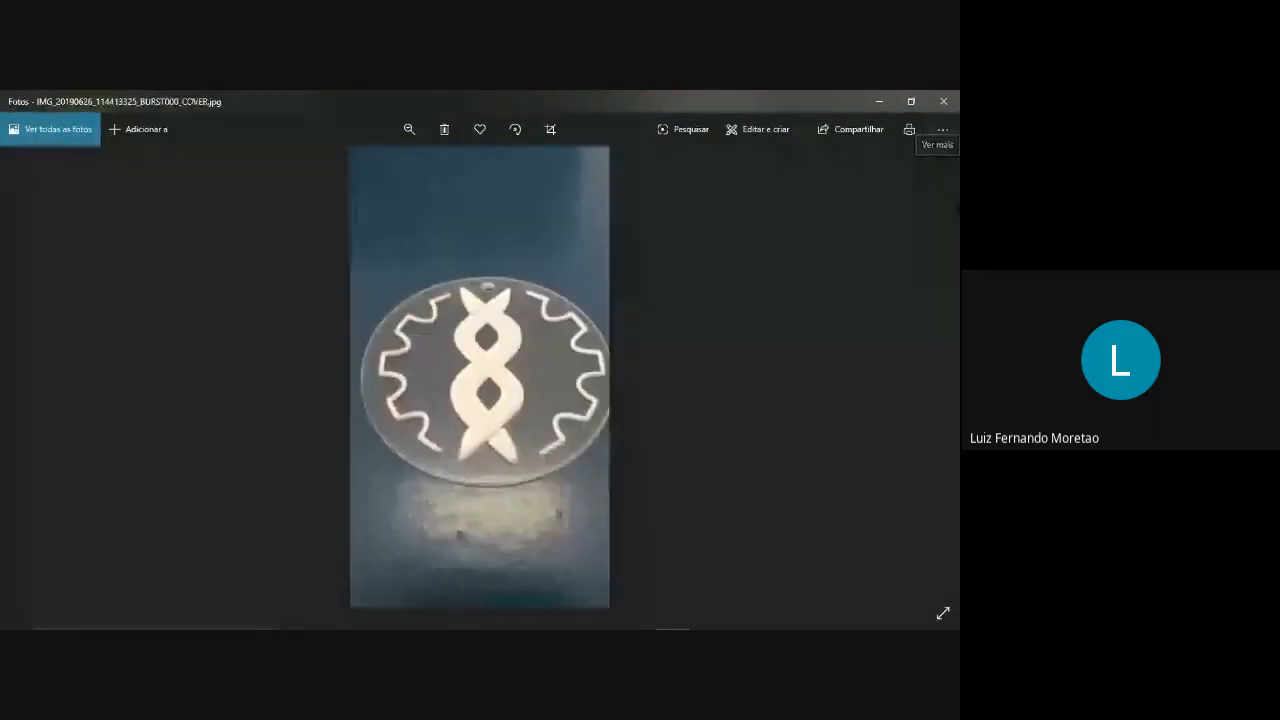
pyautogui.click(937, 300)
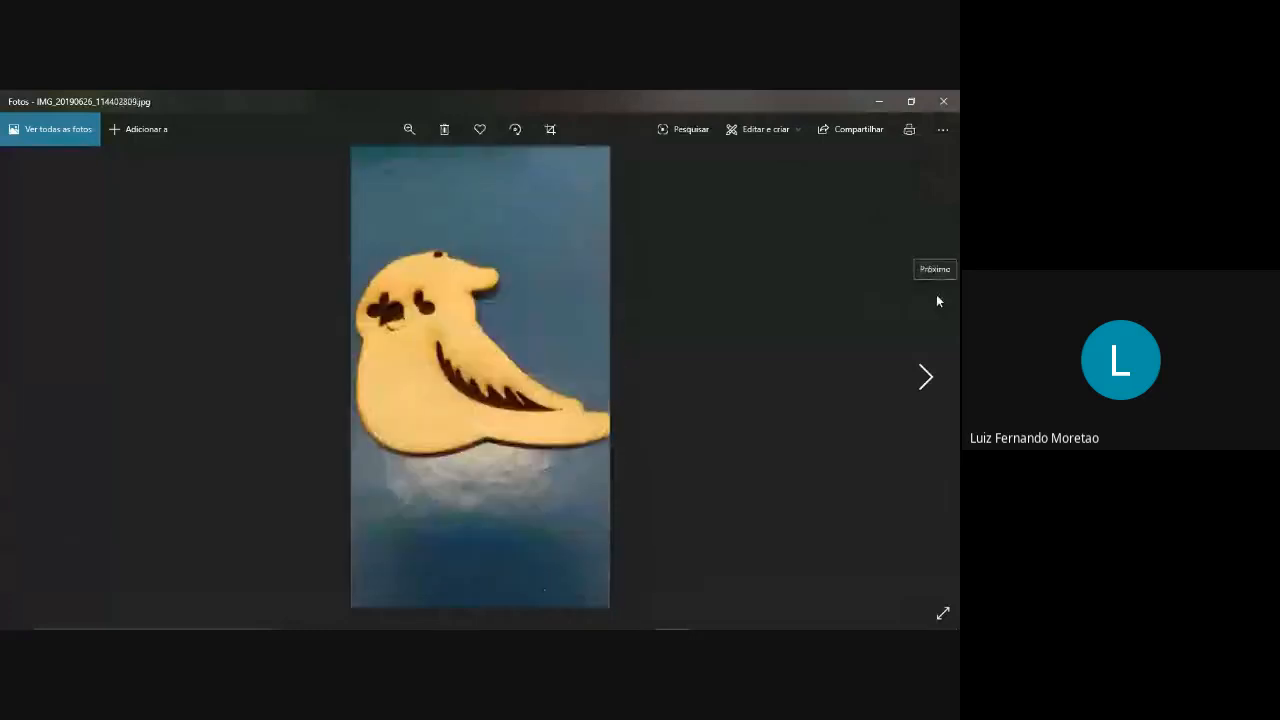
pyautogui.click(937, 300)
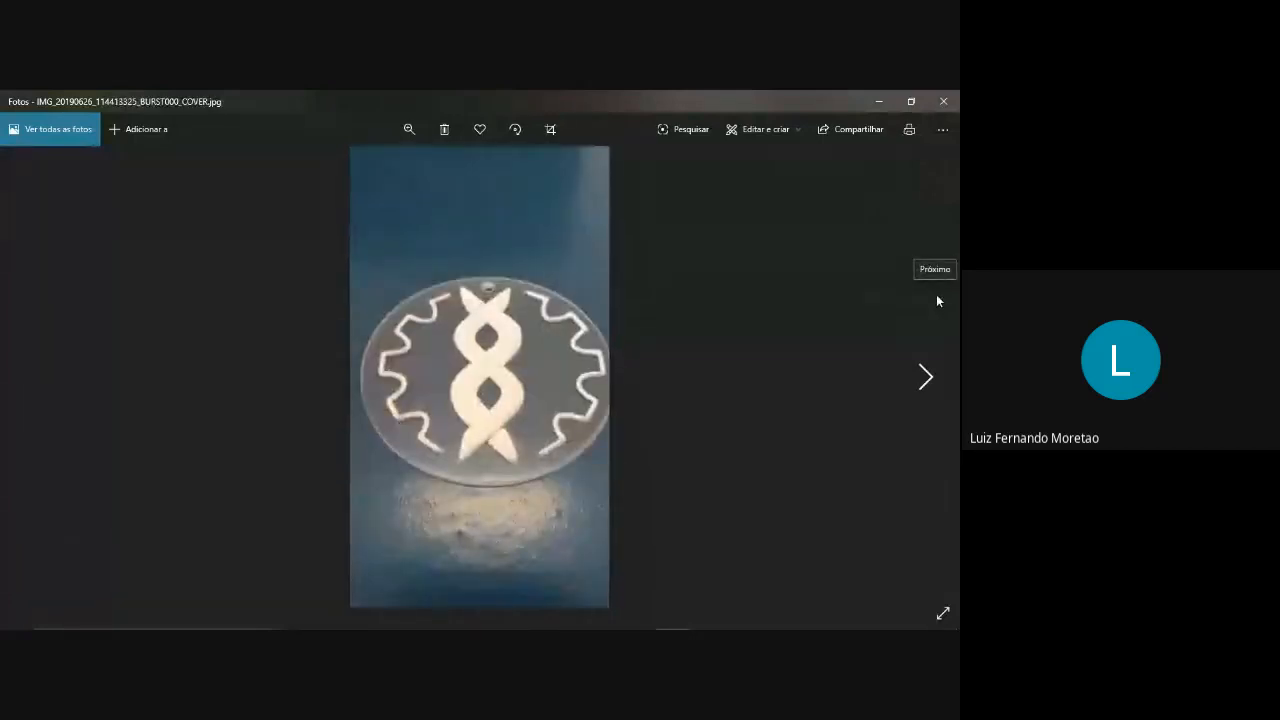